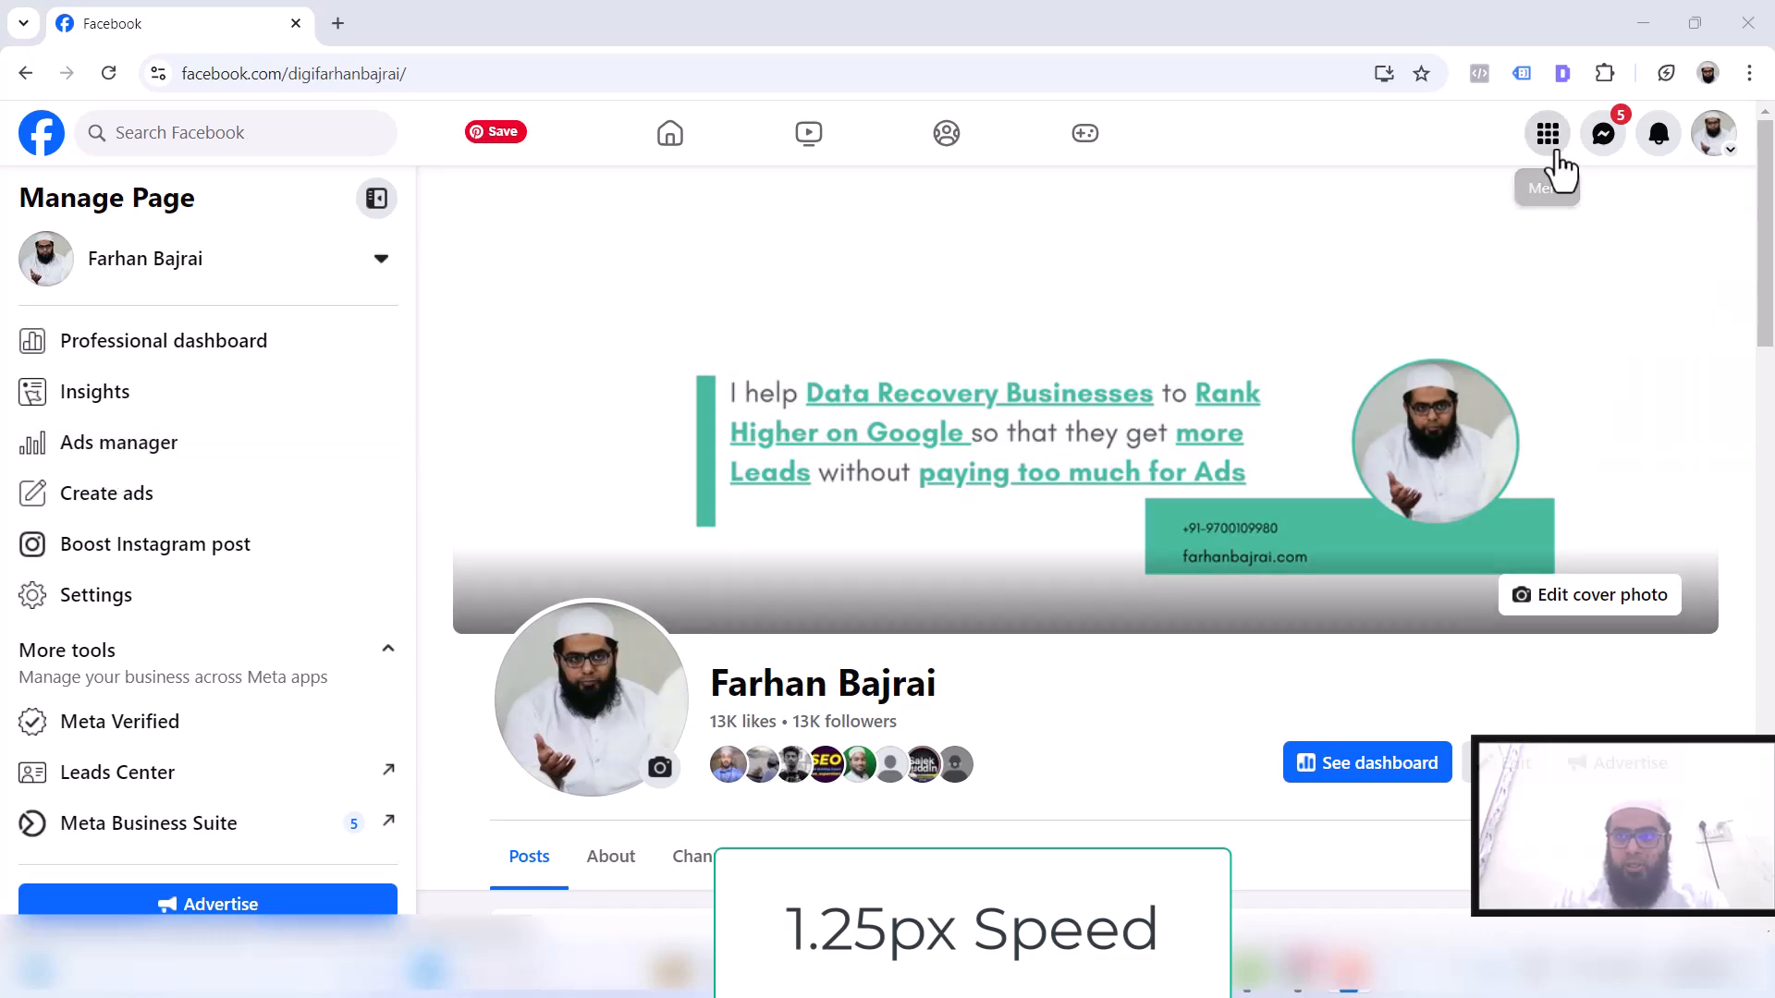
Open Ads Manager from the professional tools of the Facebook page
{"action": "left_click", "coordinate": [1559, 155]}
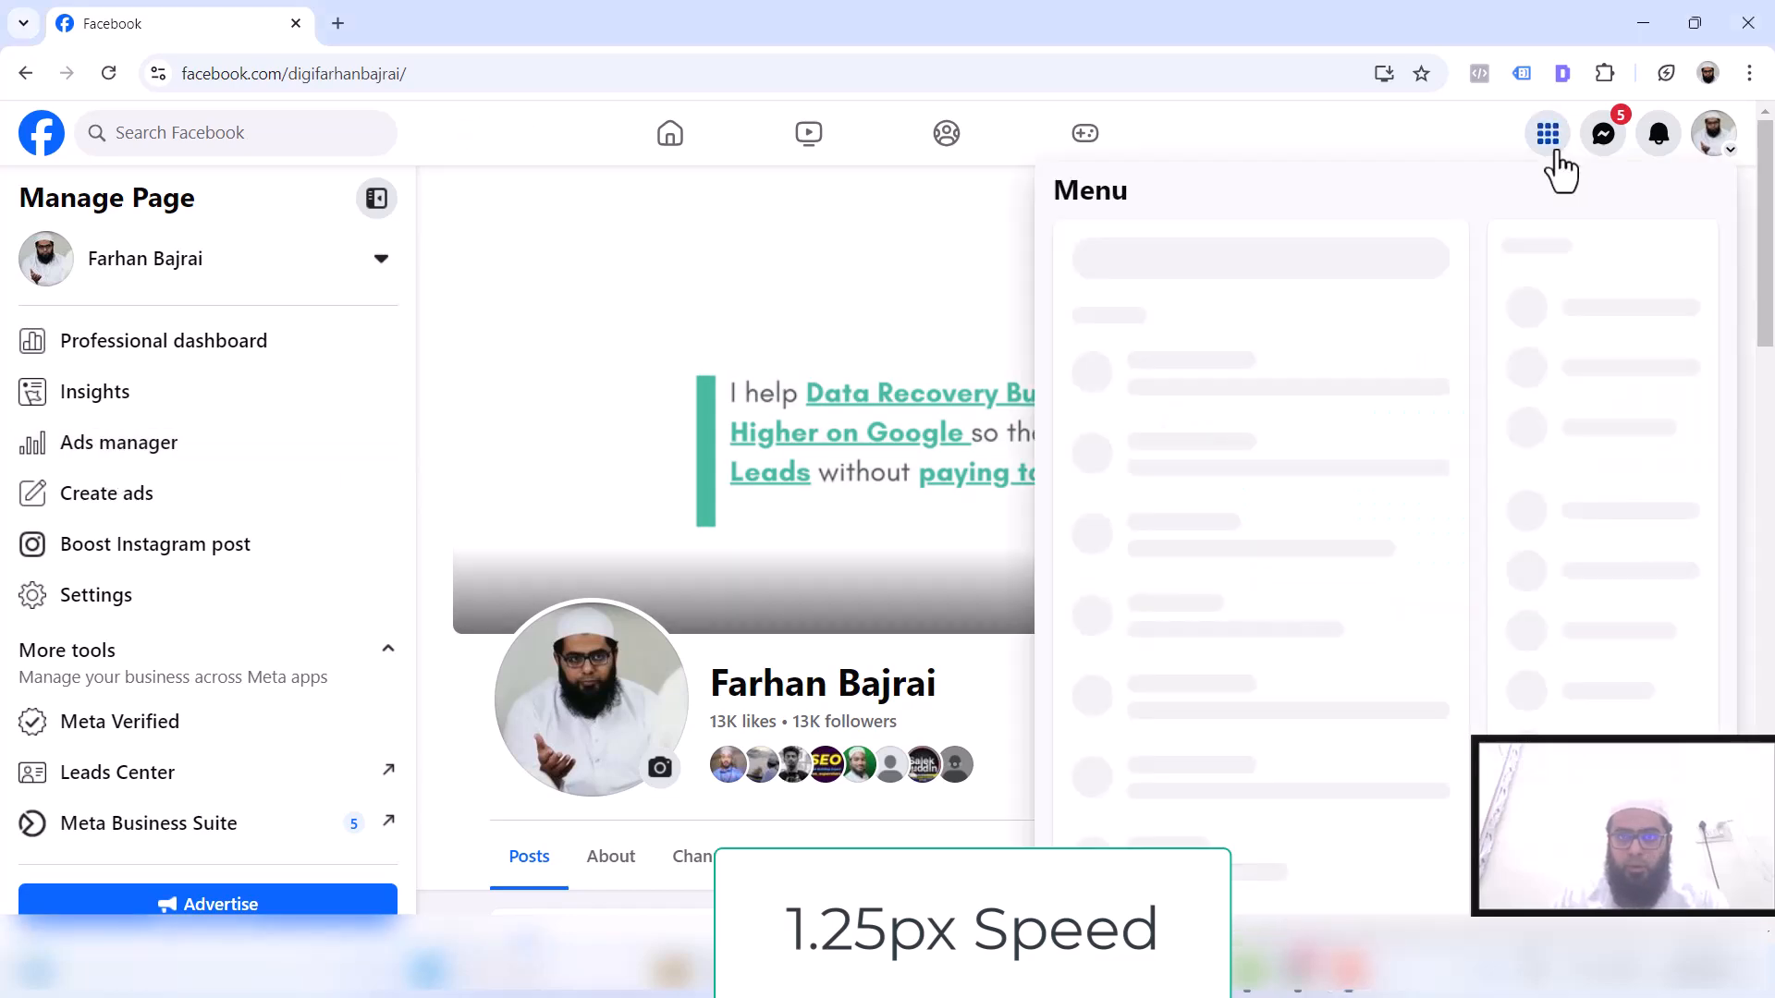
{"action": "scroll", "coordinate": [1280, 522], "scroll_direction": "down", "scroll_amount": 5}
{"action": "scroll", "coordinate": [1279, 527], "scroll_direction": "down", "scroll_amount": 4}
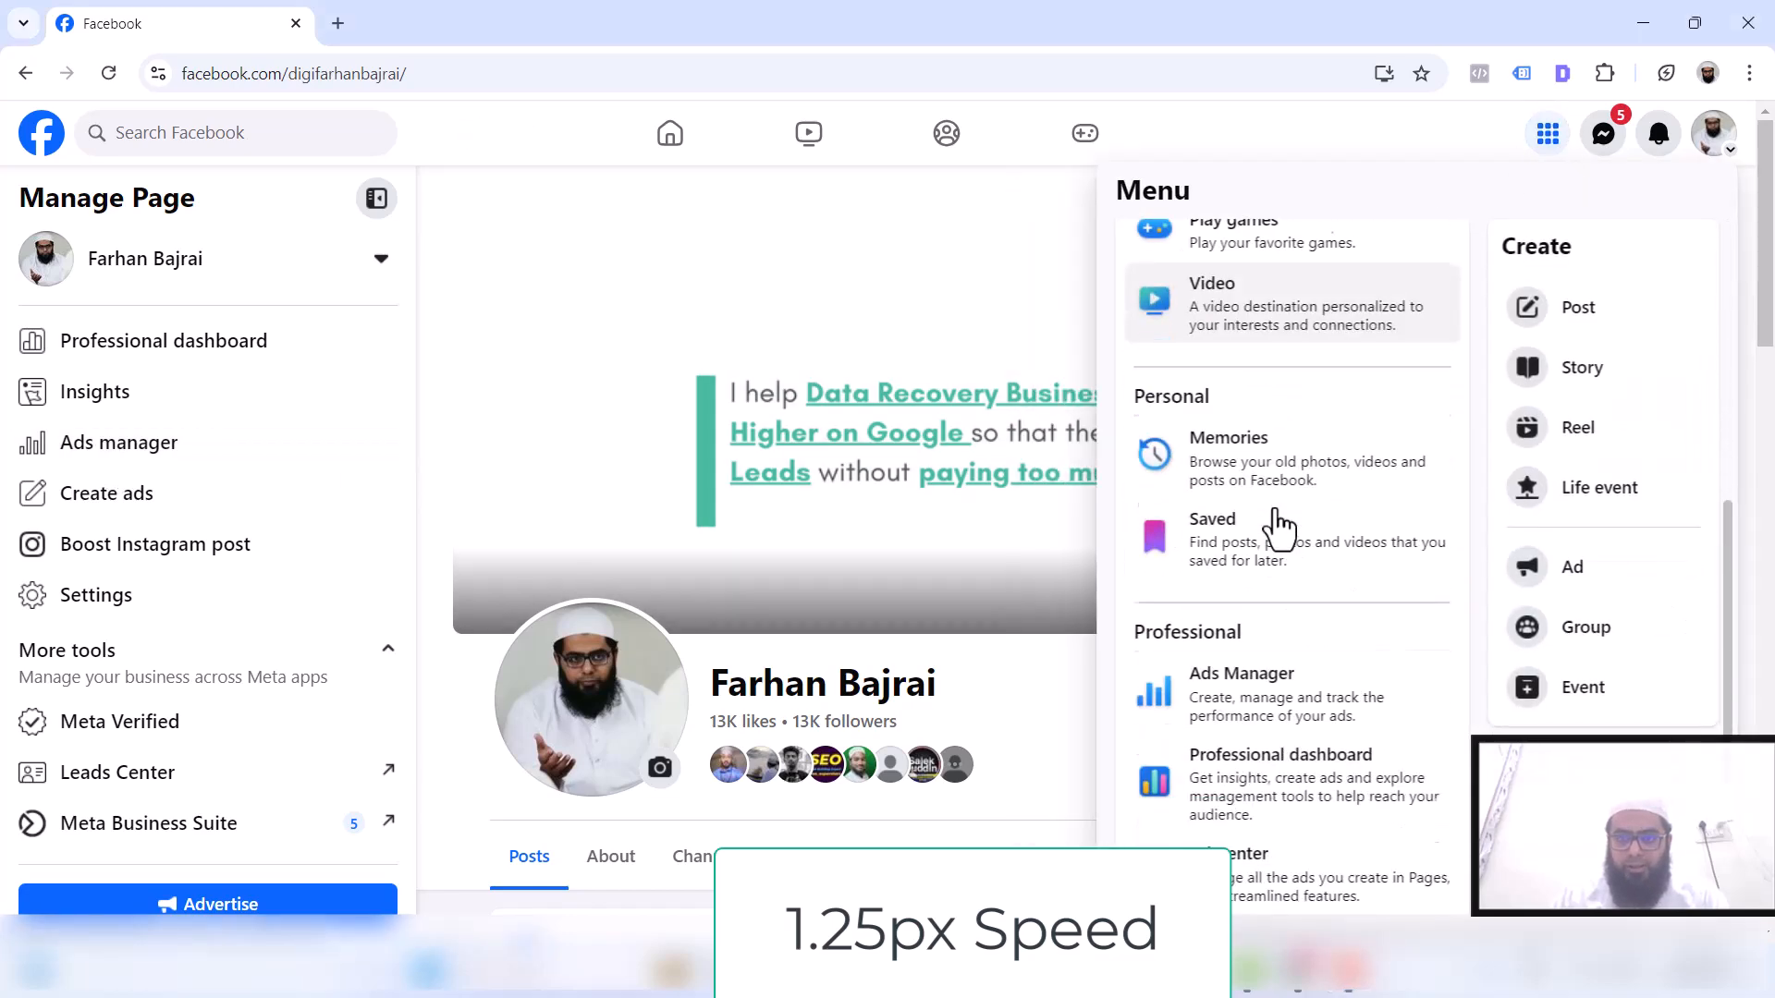
{"action": "left_click", "coordinate": [1211, 599]}
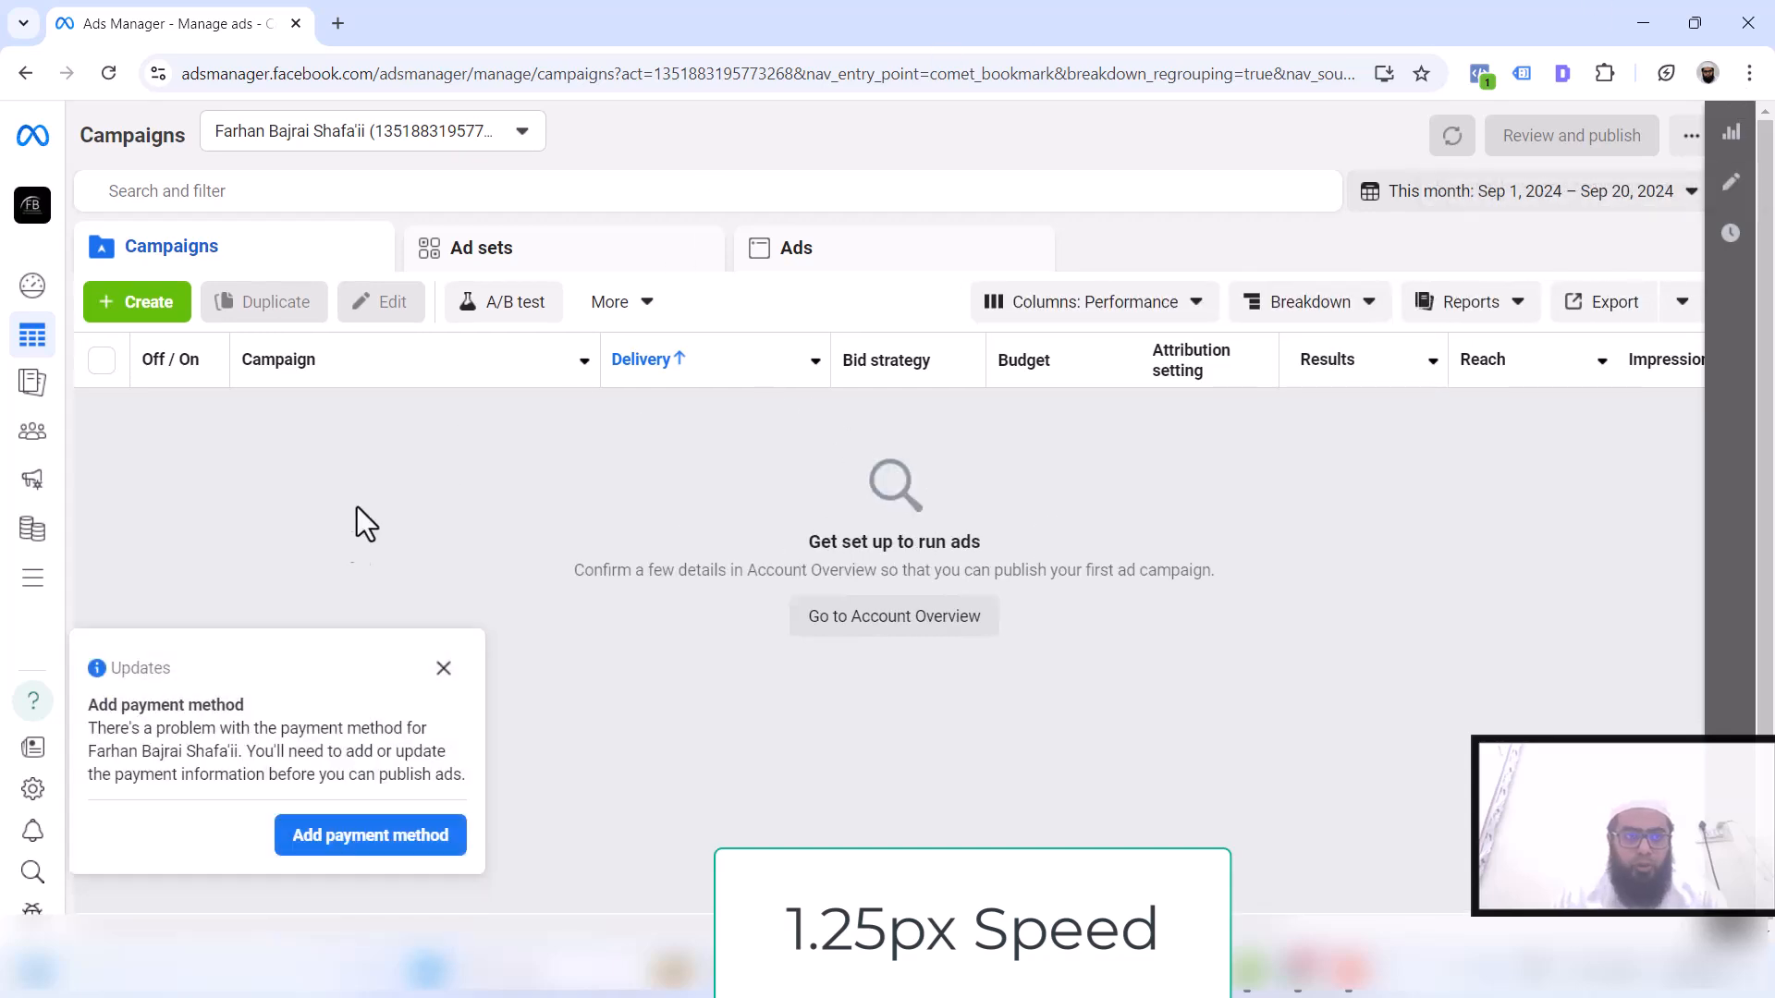
Dismiss the payment method notice and switch to the business portfolio with 9 business assets
{"action": "left_click", "coordinate": [443, 669]}
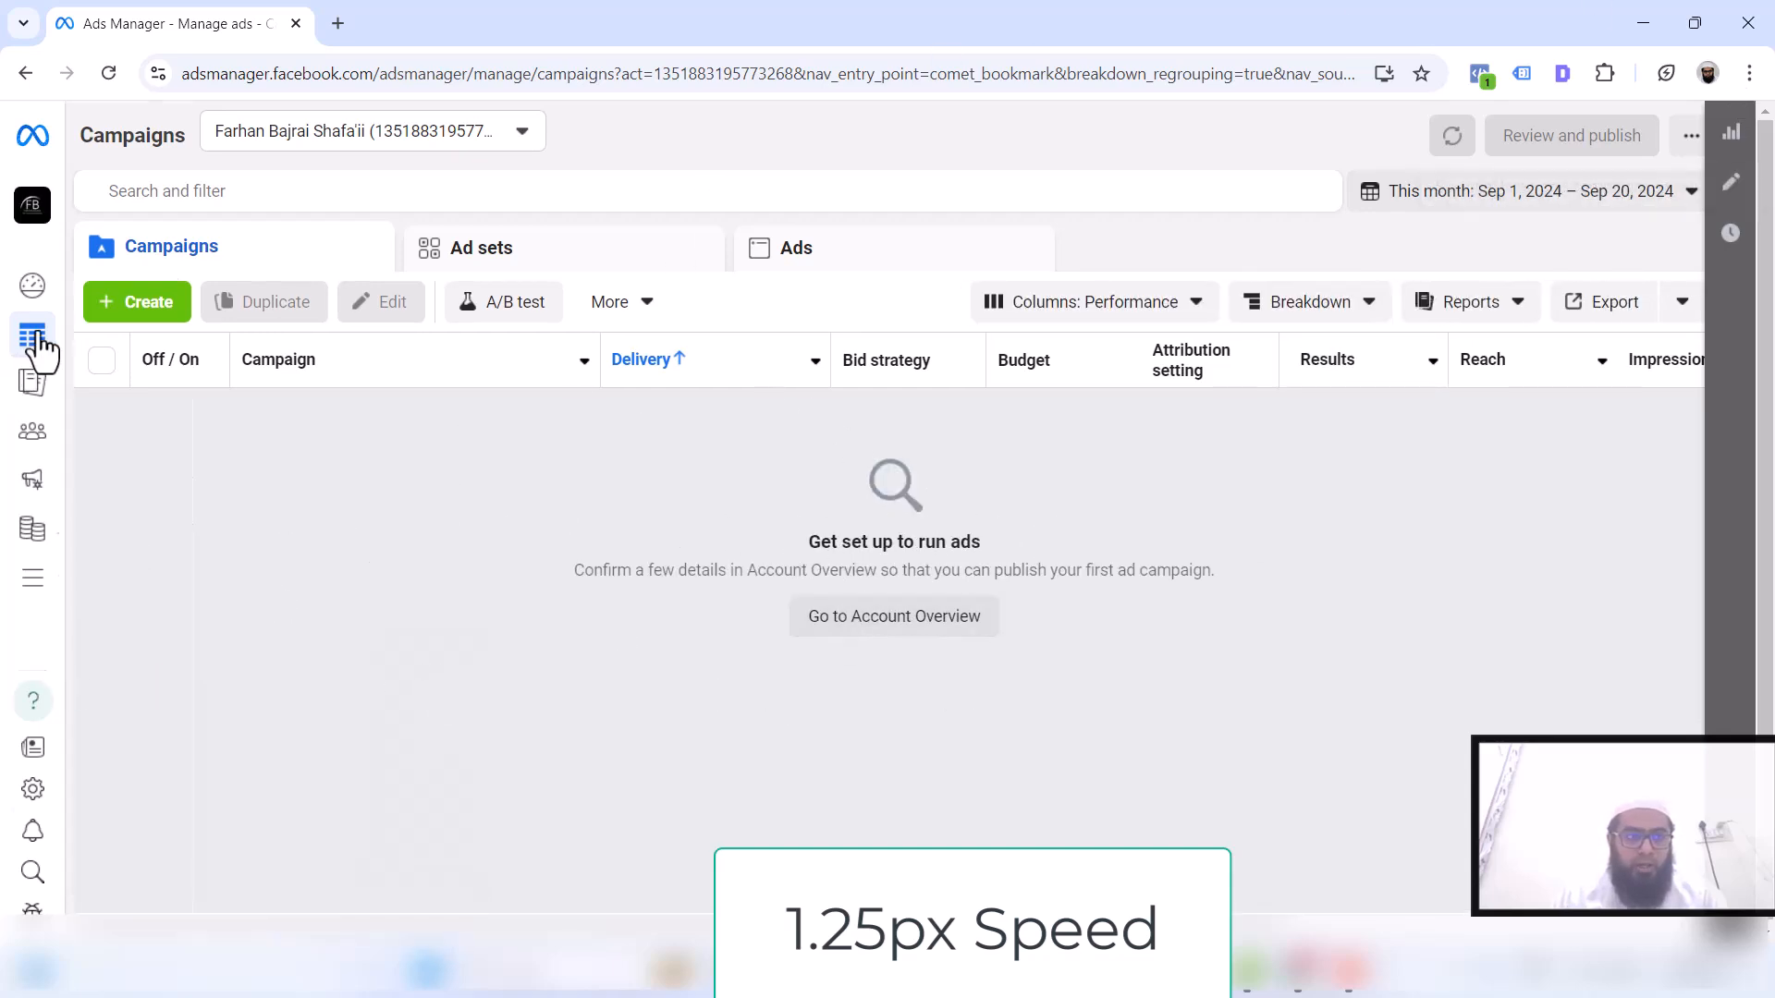
{"action": "left_click", "coordinate": [237, 205]}
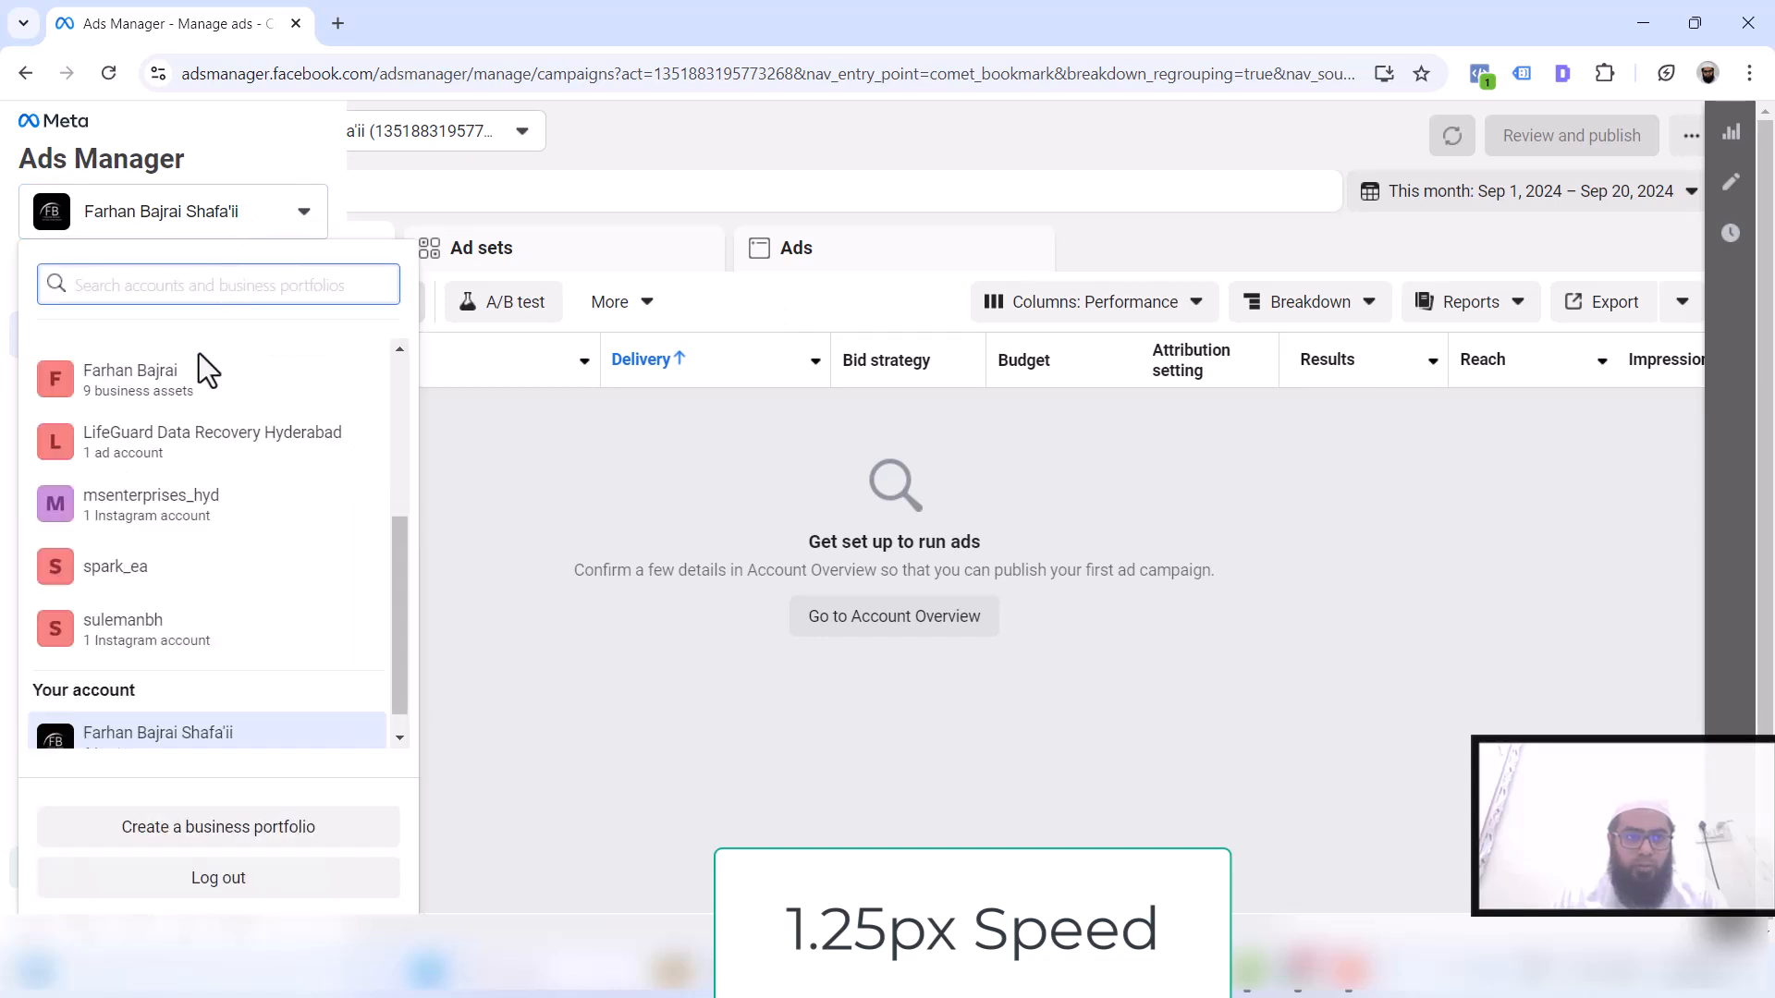
{"action": "left_click", "coordinate": [197, 384]}
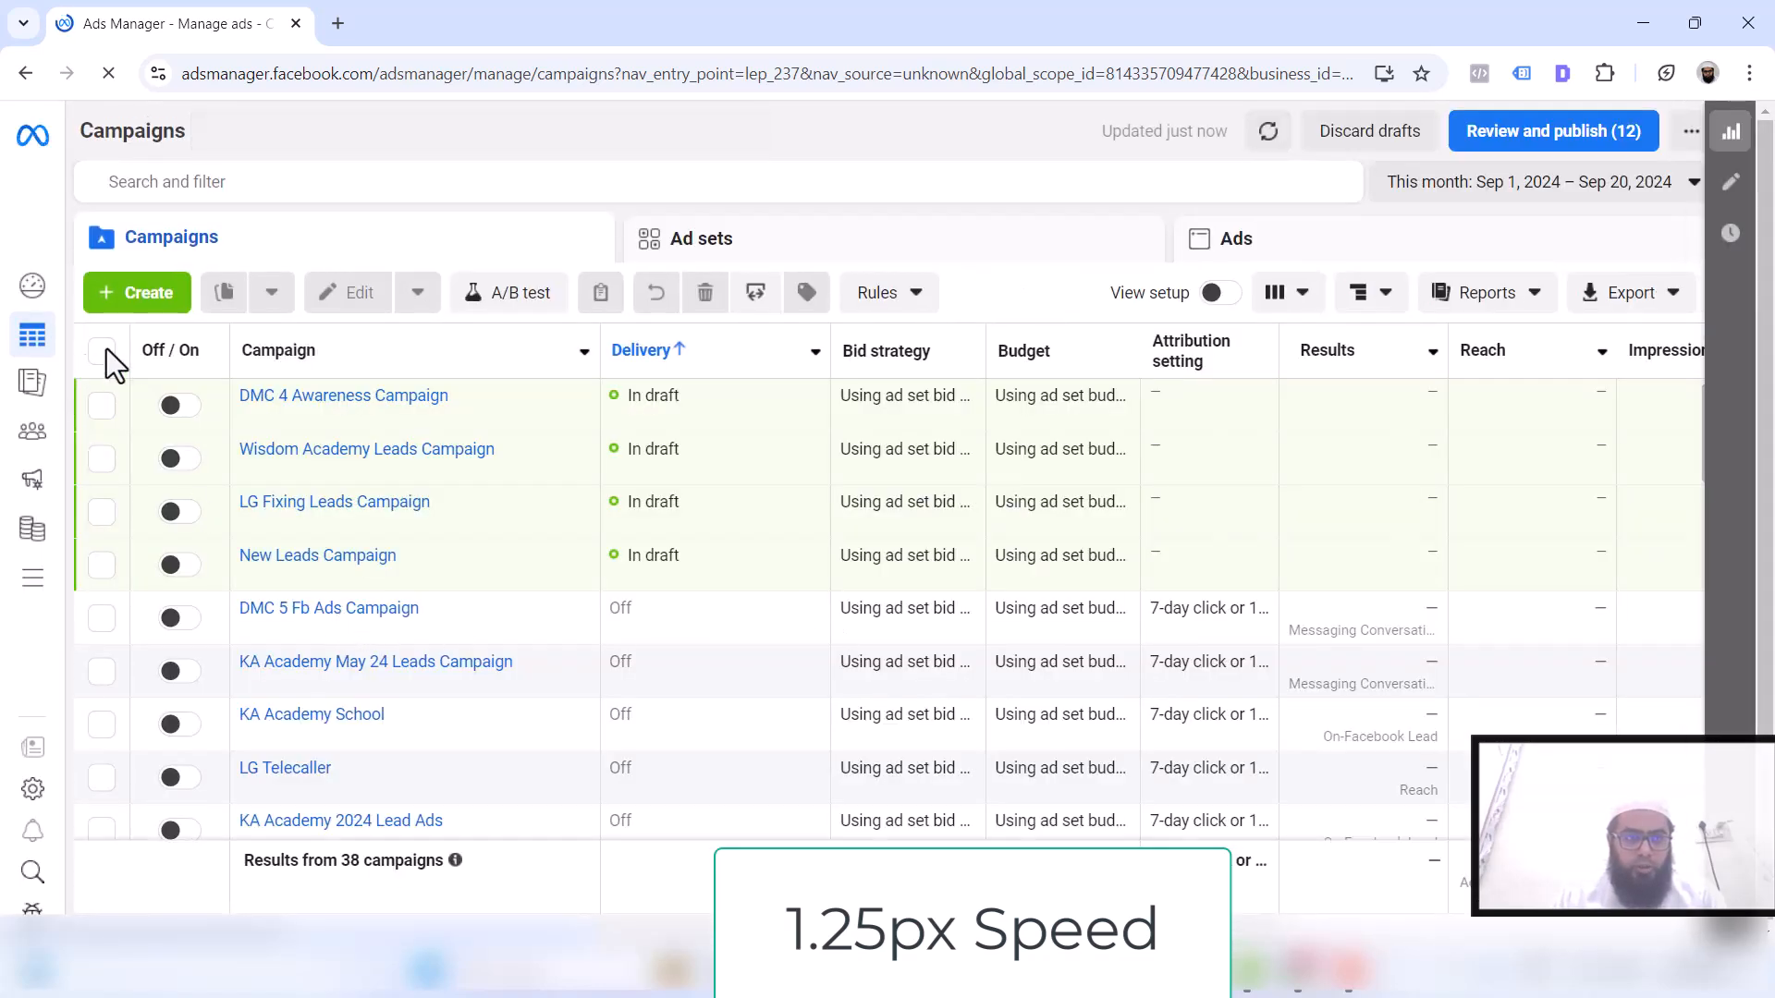
Create a new auction campaign with the Traffic objective, using the Manual traffic campaign setup
{"action": "left_click", "coordinate": [148, 298]}
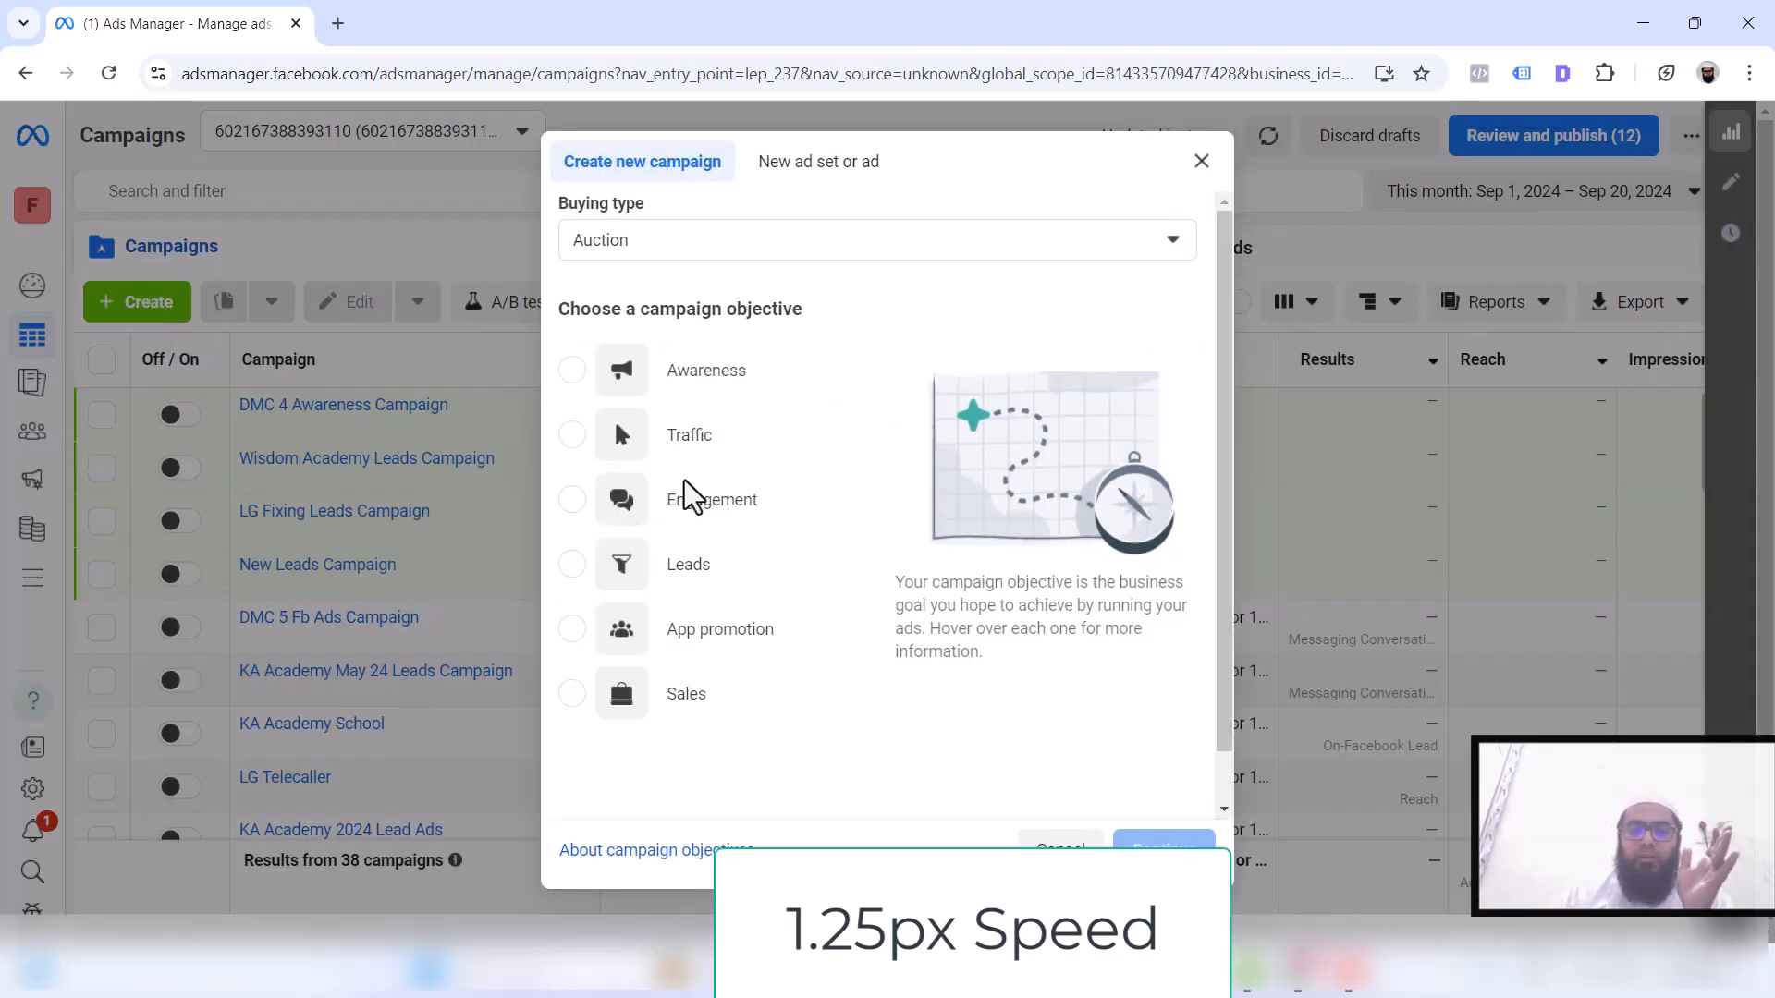
{"action": "left_click", "coordinate": [570, 436]}
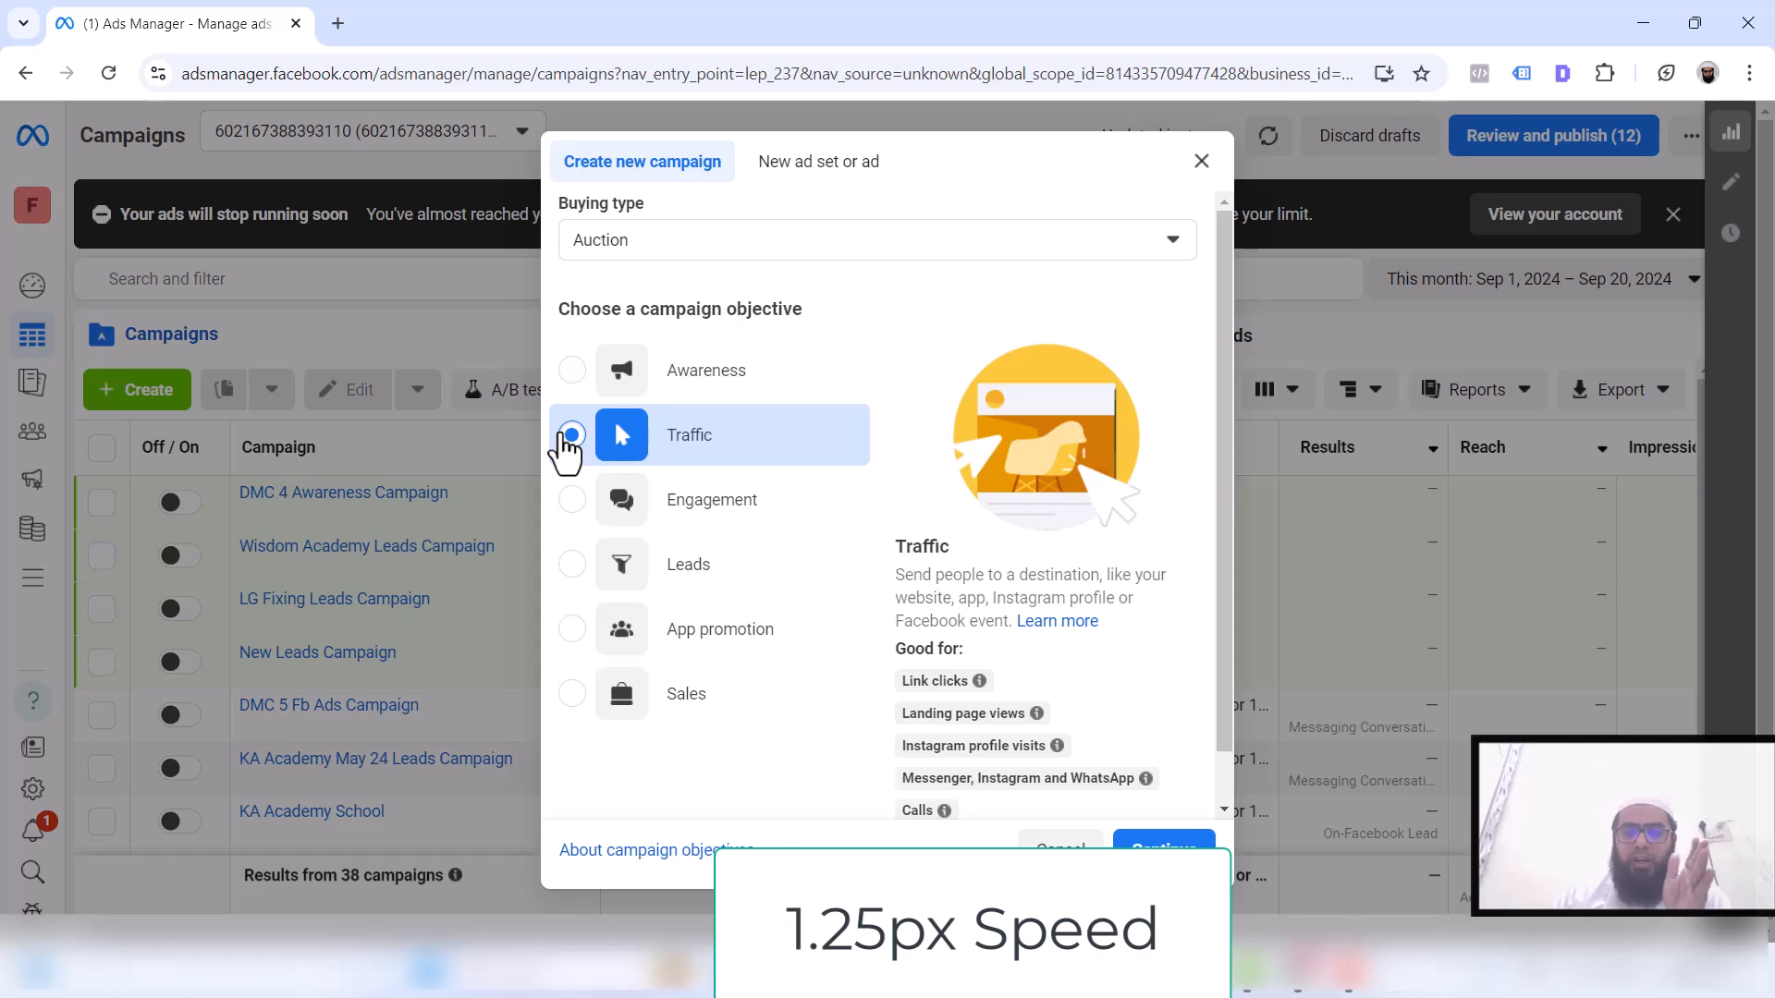
{"action": "mouse_move", "coordinate": [982, 678]}
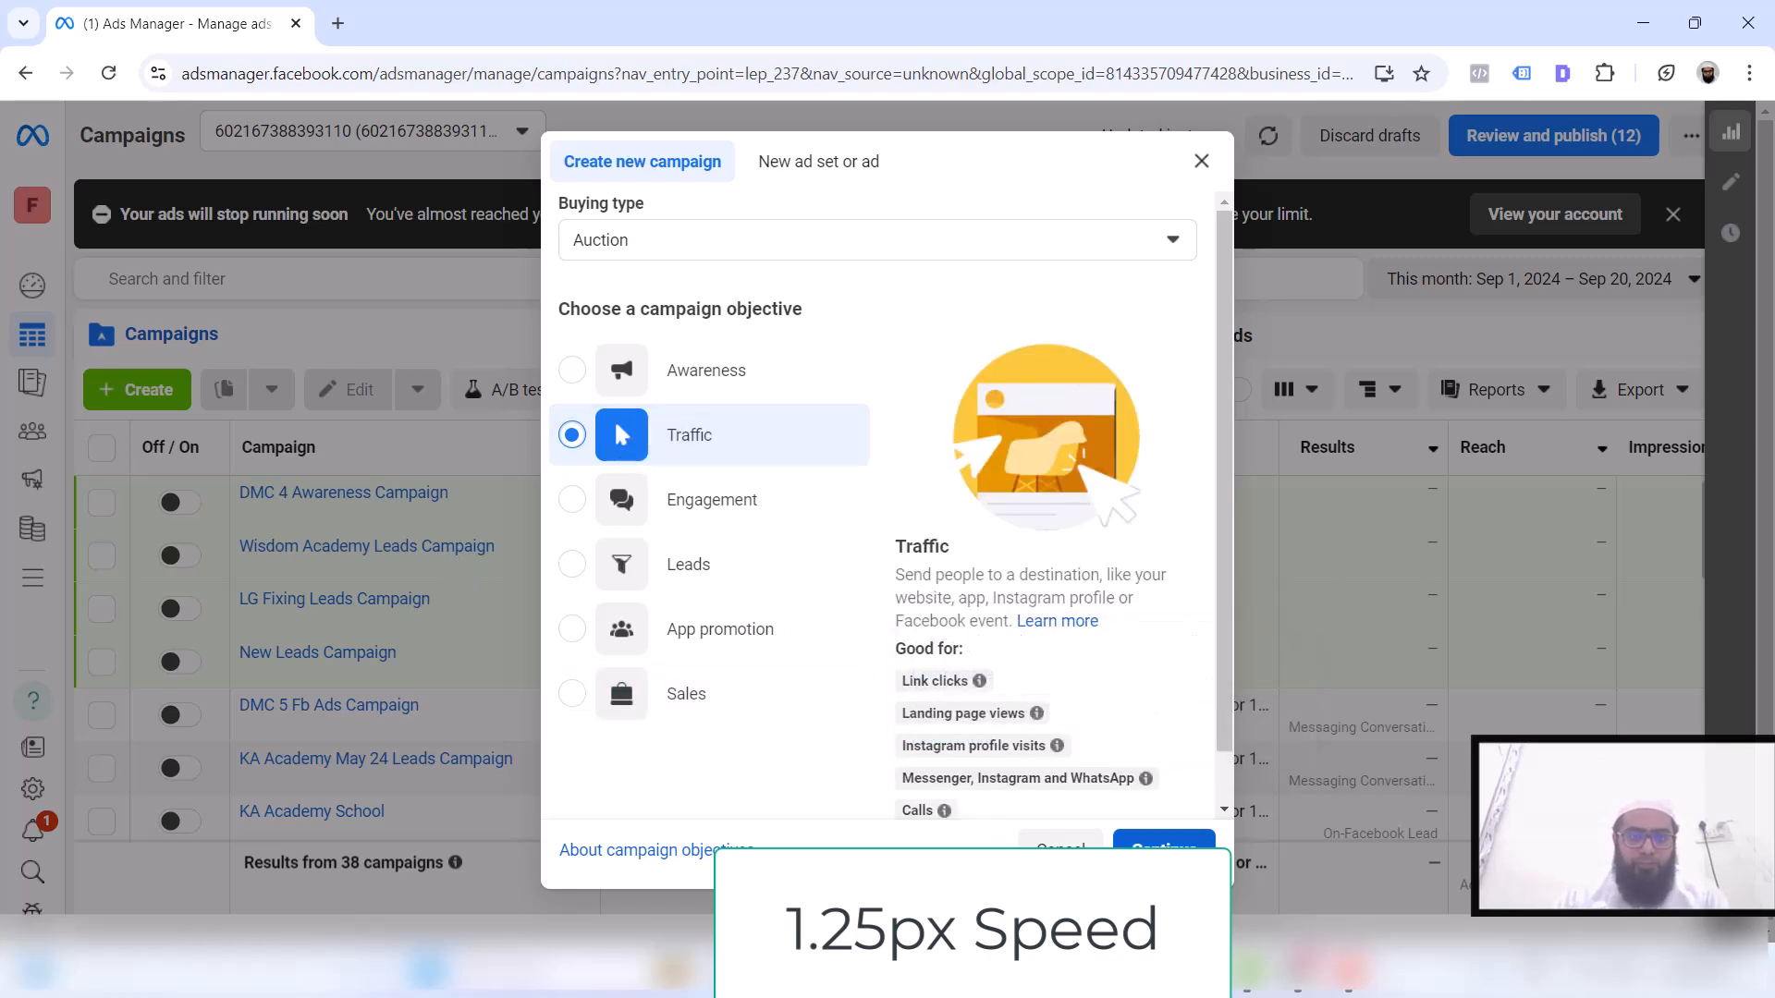
{"action": "left_click", "coordinate": [1164, 849]}
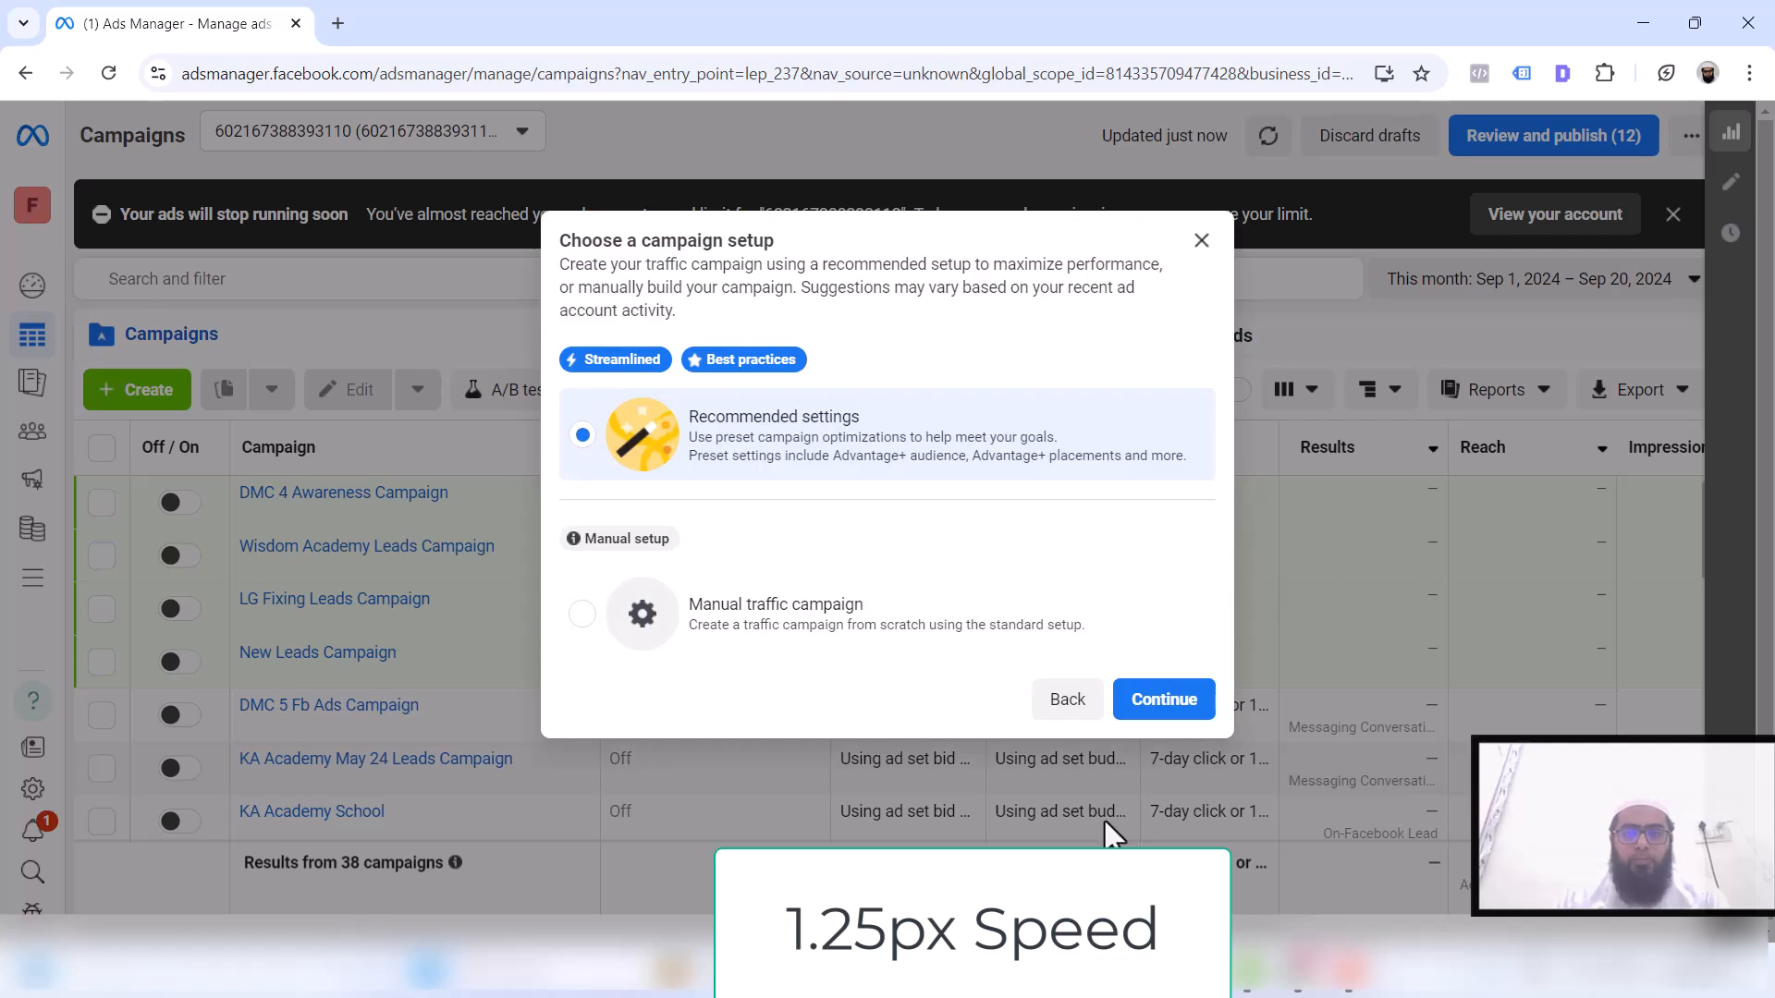
{"action": "left_click", "coordinate": [789, 625]}
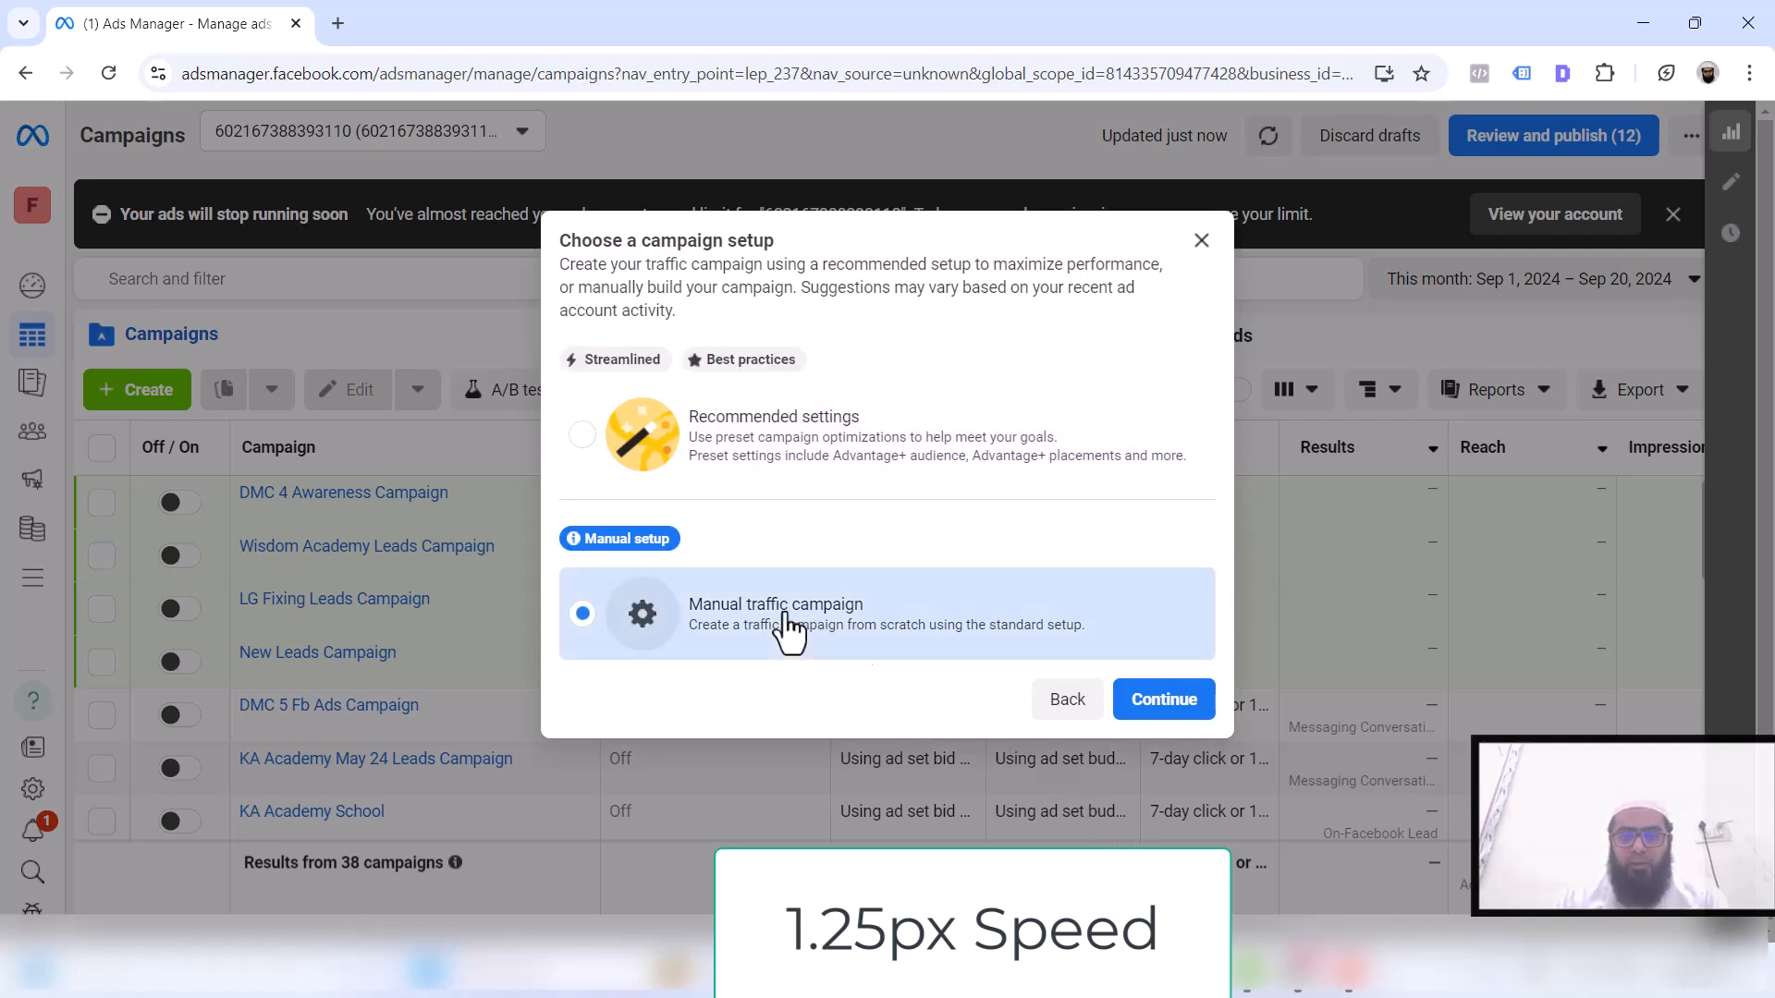
{"action": "left_click", "coordinate": [1202, 702]}
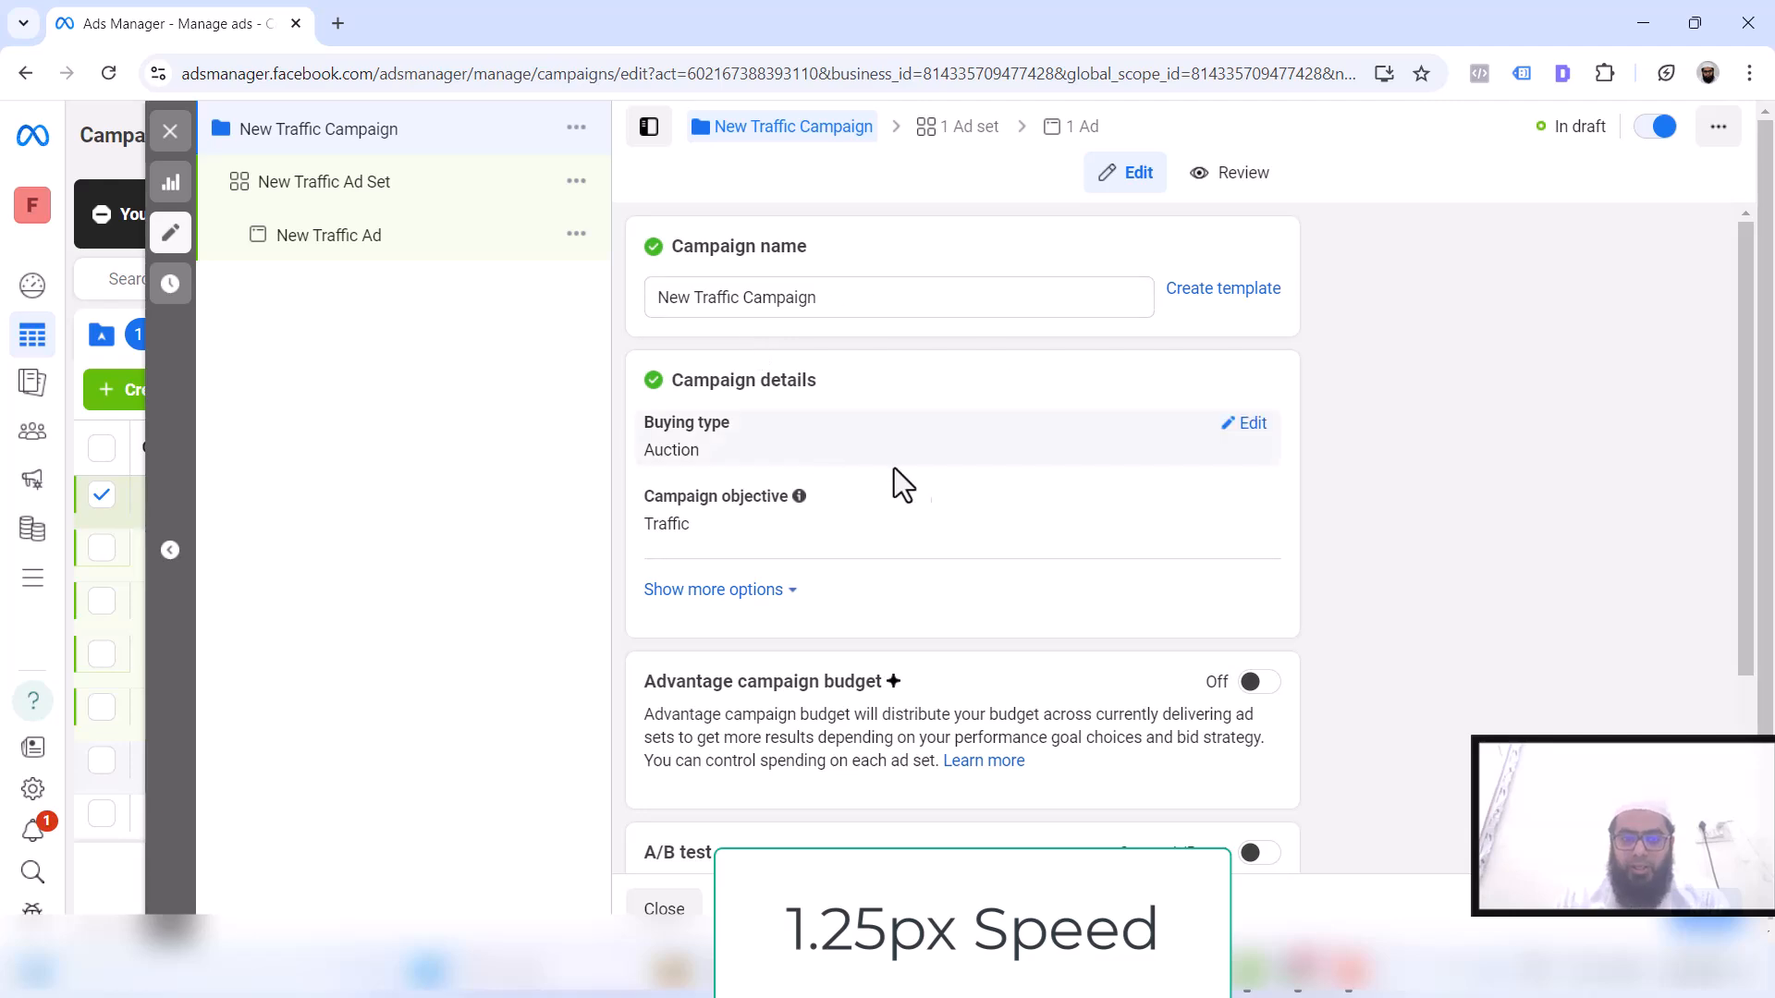
Keep the default campaign settings, continue to the ad set and set its conversion location to Website
{"action": "scroll", "coordinate": [982, 586], "scroll_direction": "down", "scroll_amount": 3}
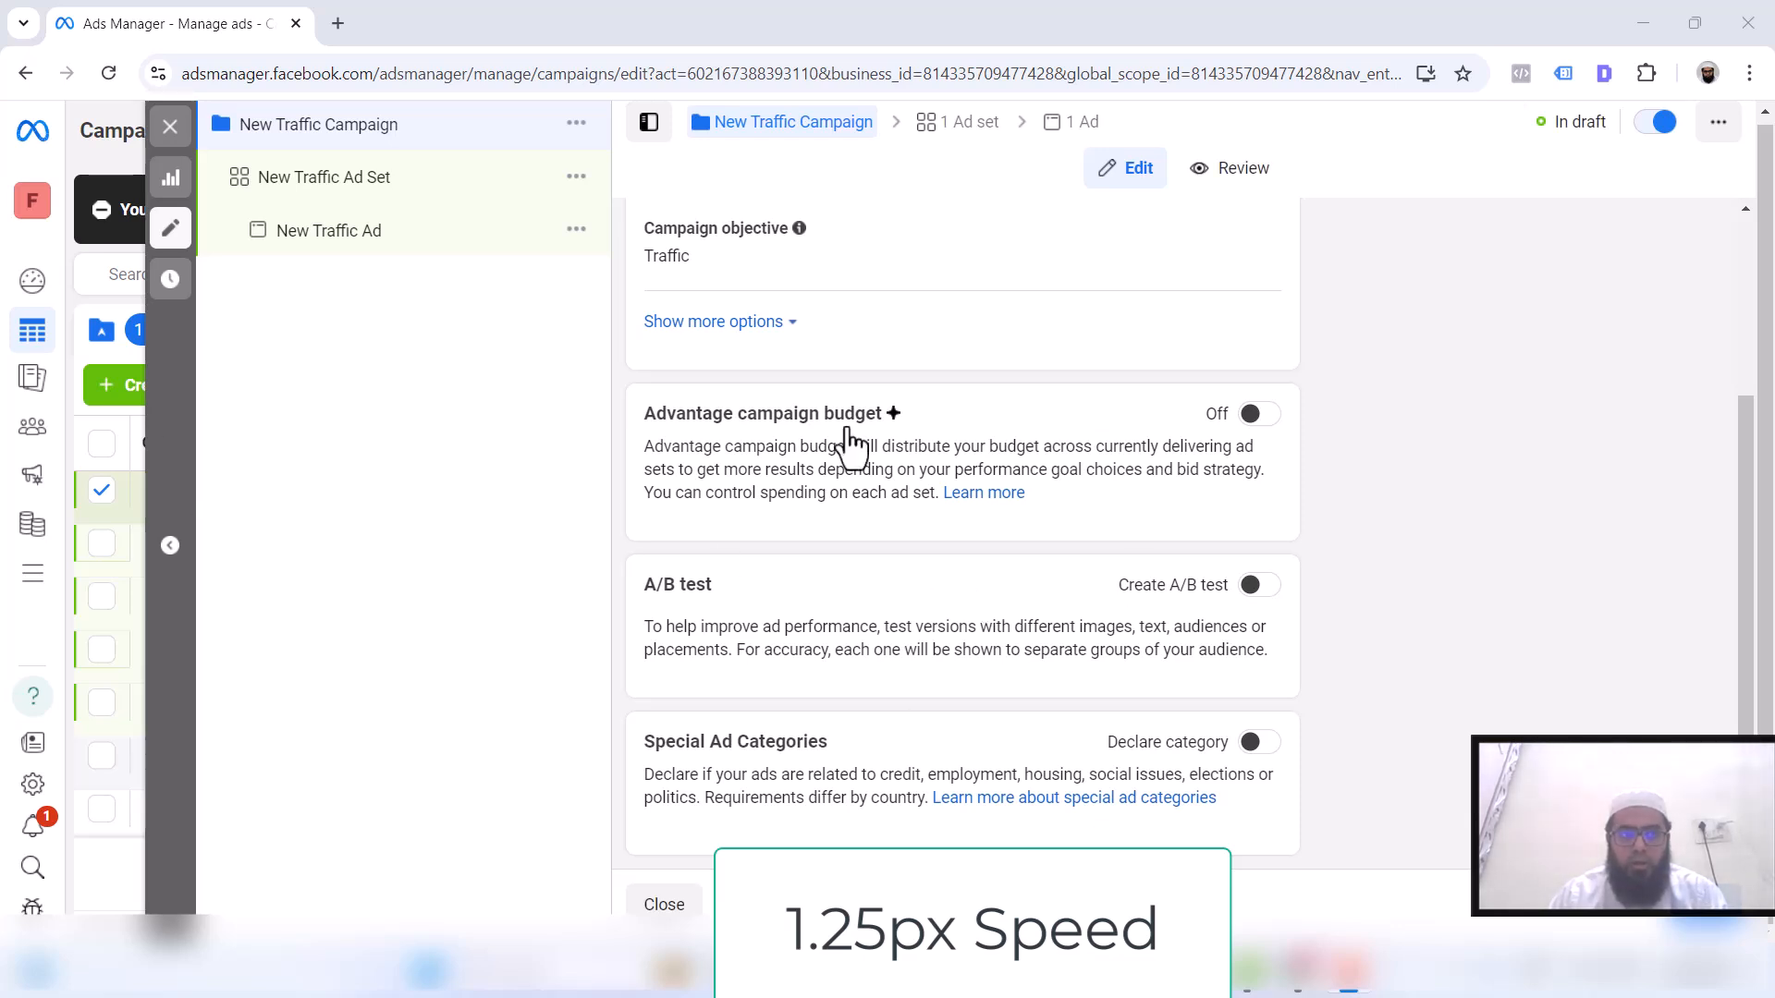
{"action": "left_click", "coordinate": [1706, 905]}
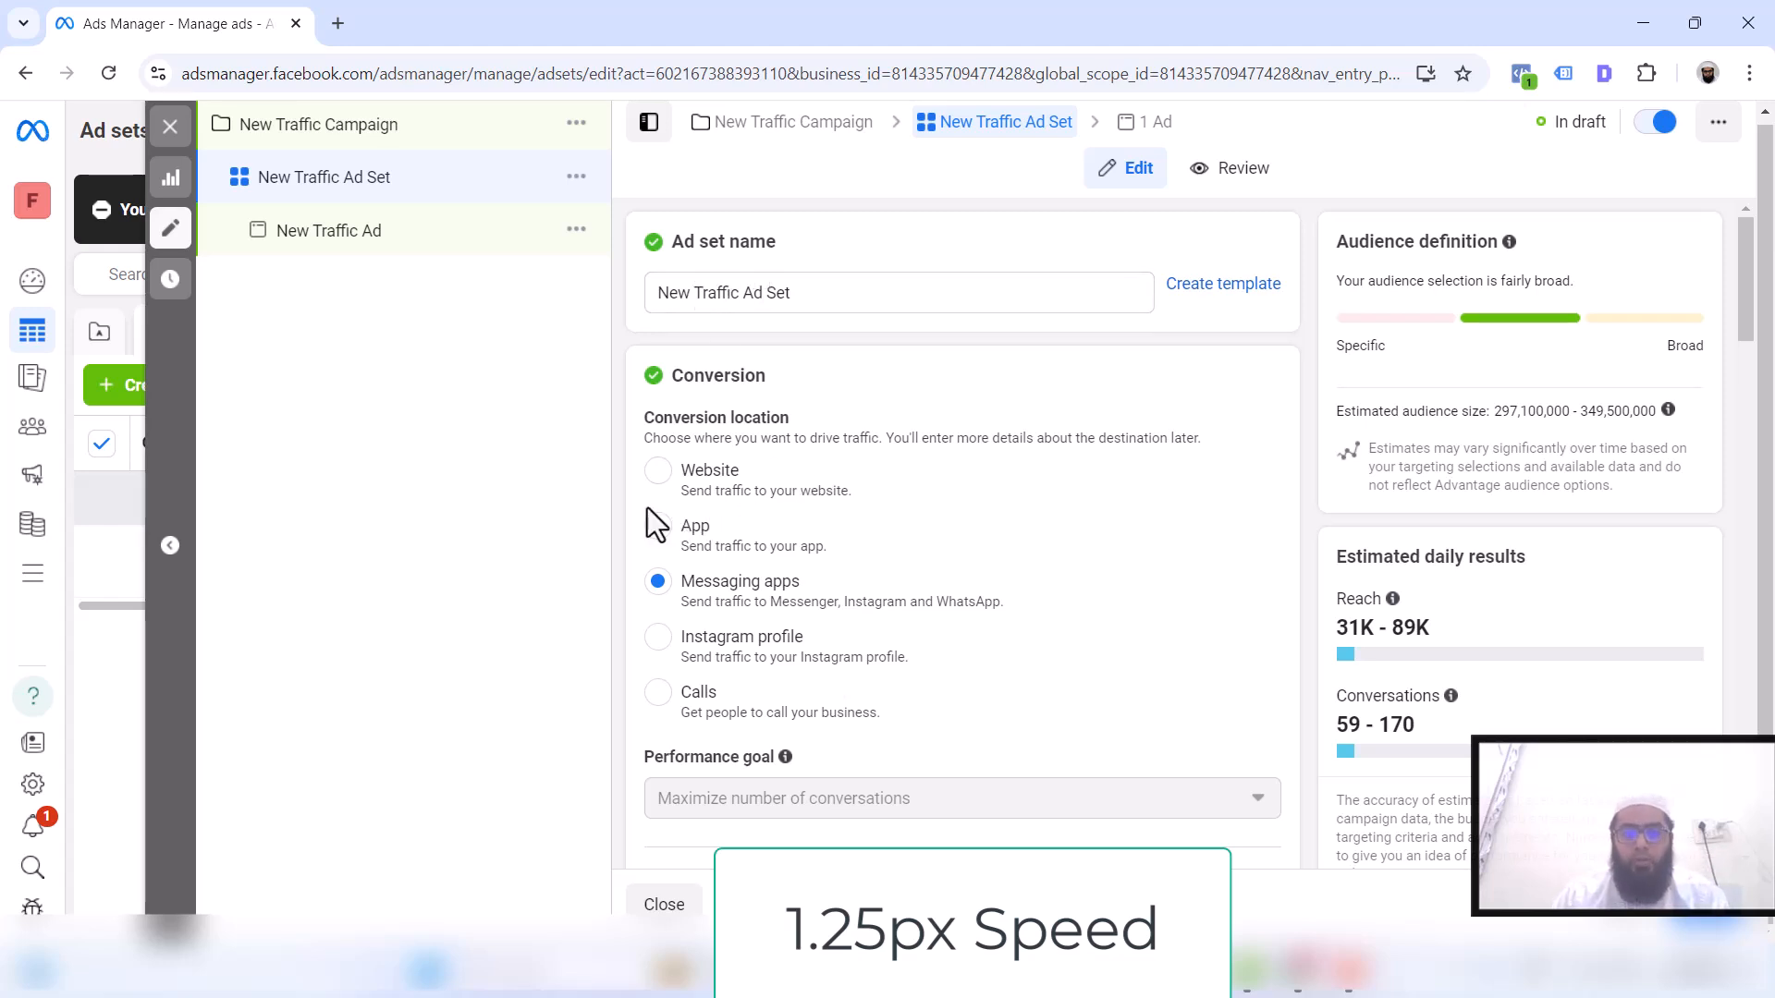
{"action": "left_click", "coordinate": [707, 481]}
Set the ad set's performance goal to Maximize number of landing page views
{"action": "scroll", "coordinate": [751, 757], "scroll_direction": "down", "scroll_amount": 1}
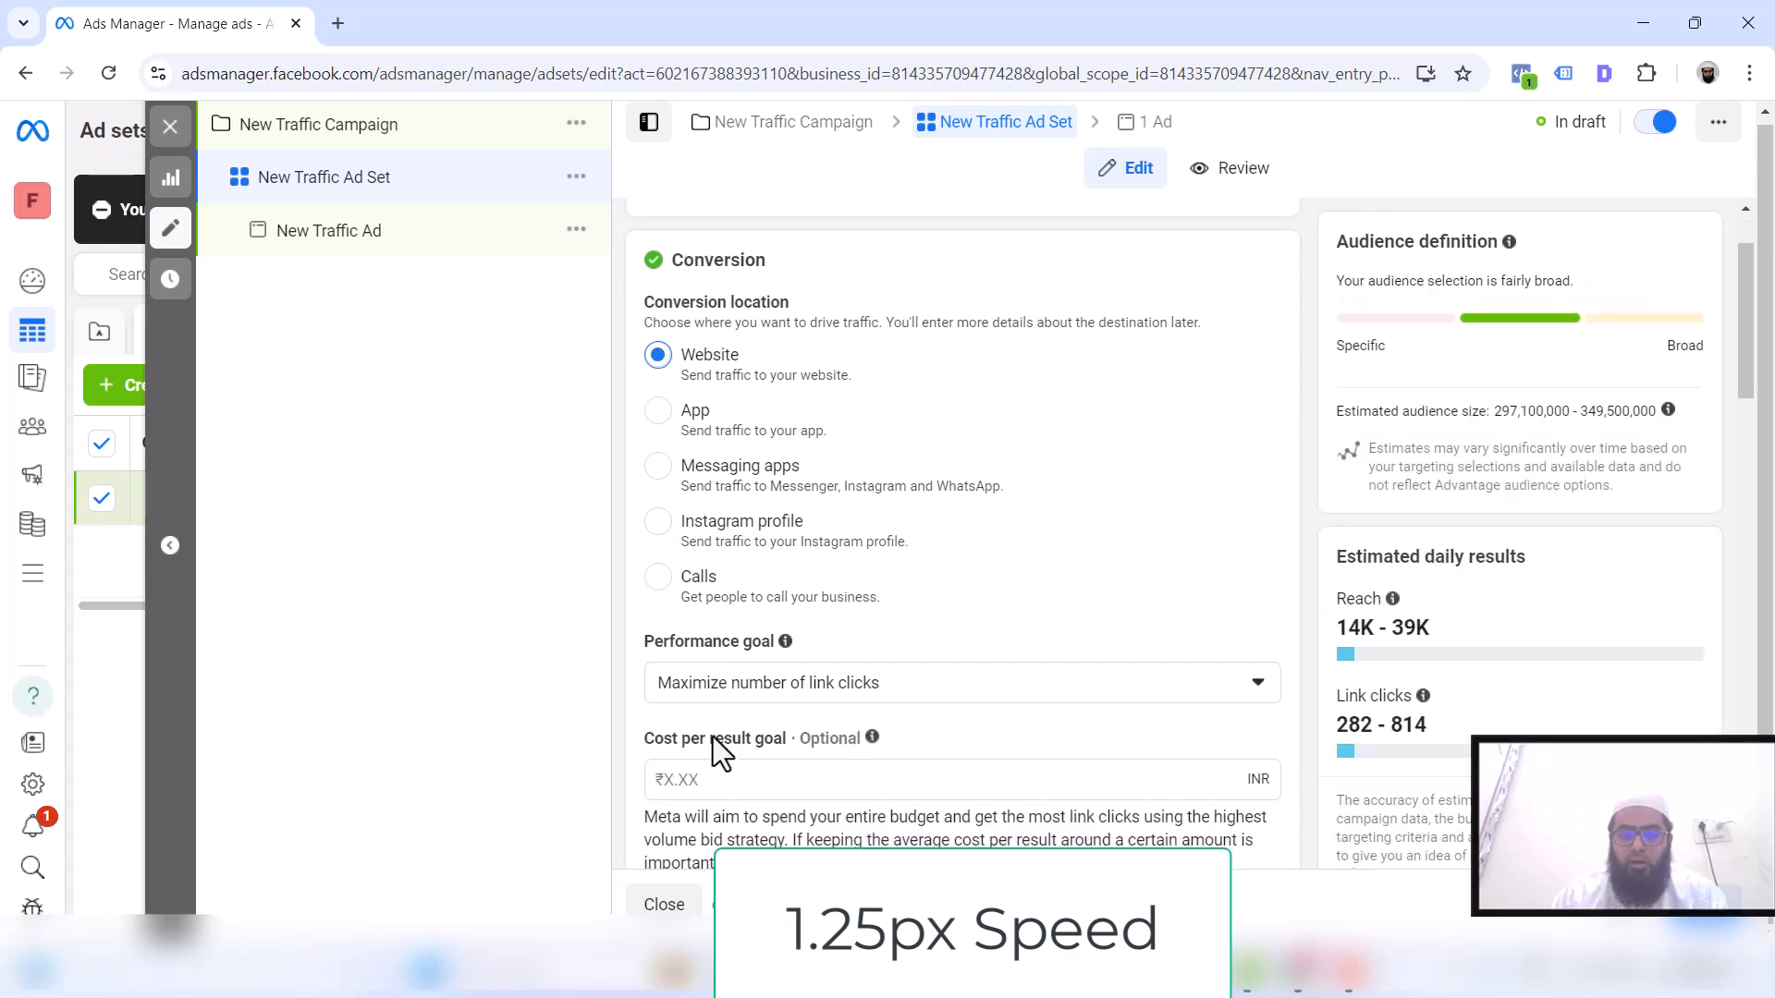
{"action": "left_click", "coordinate": [752, 688]}
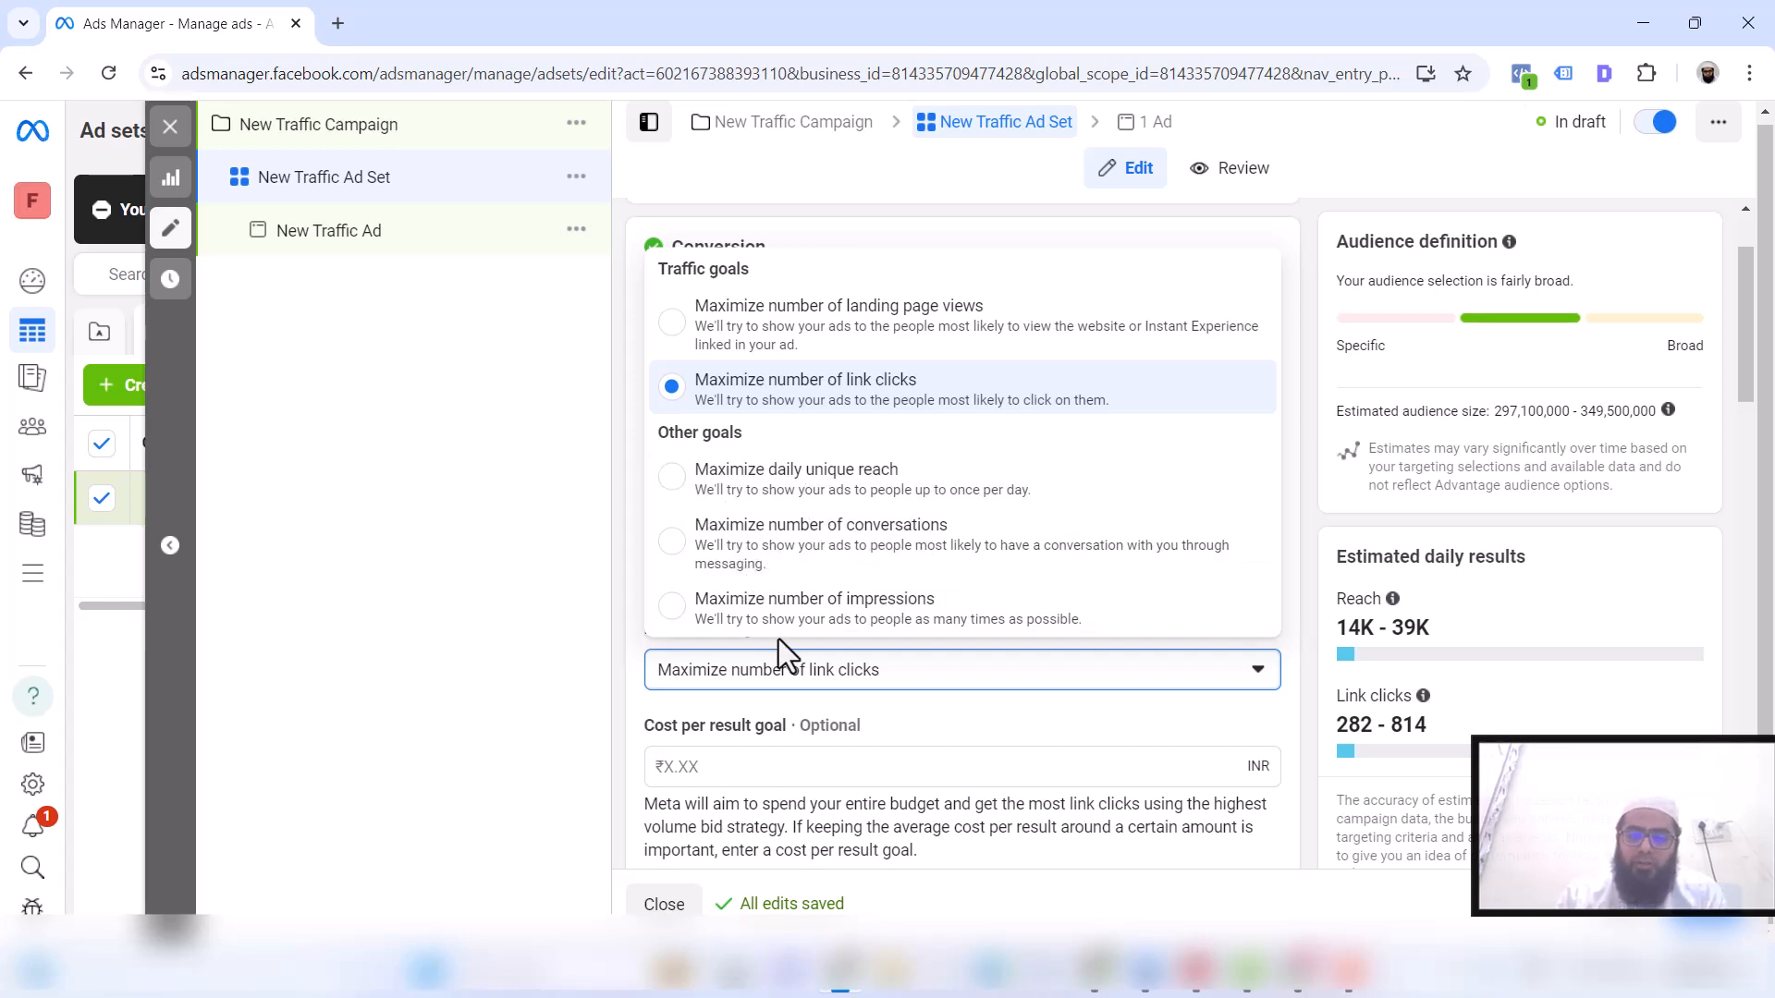
{"action": "scroll", "coordinate": [766, 614], "scroll_direction": "down", "scroll_amount": 1}
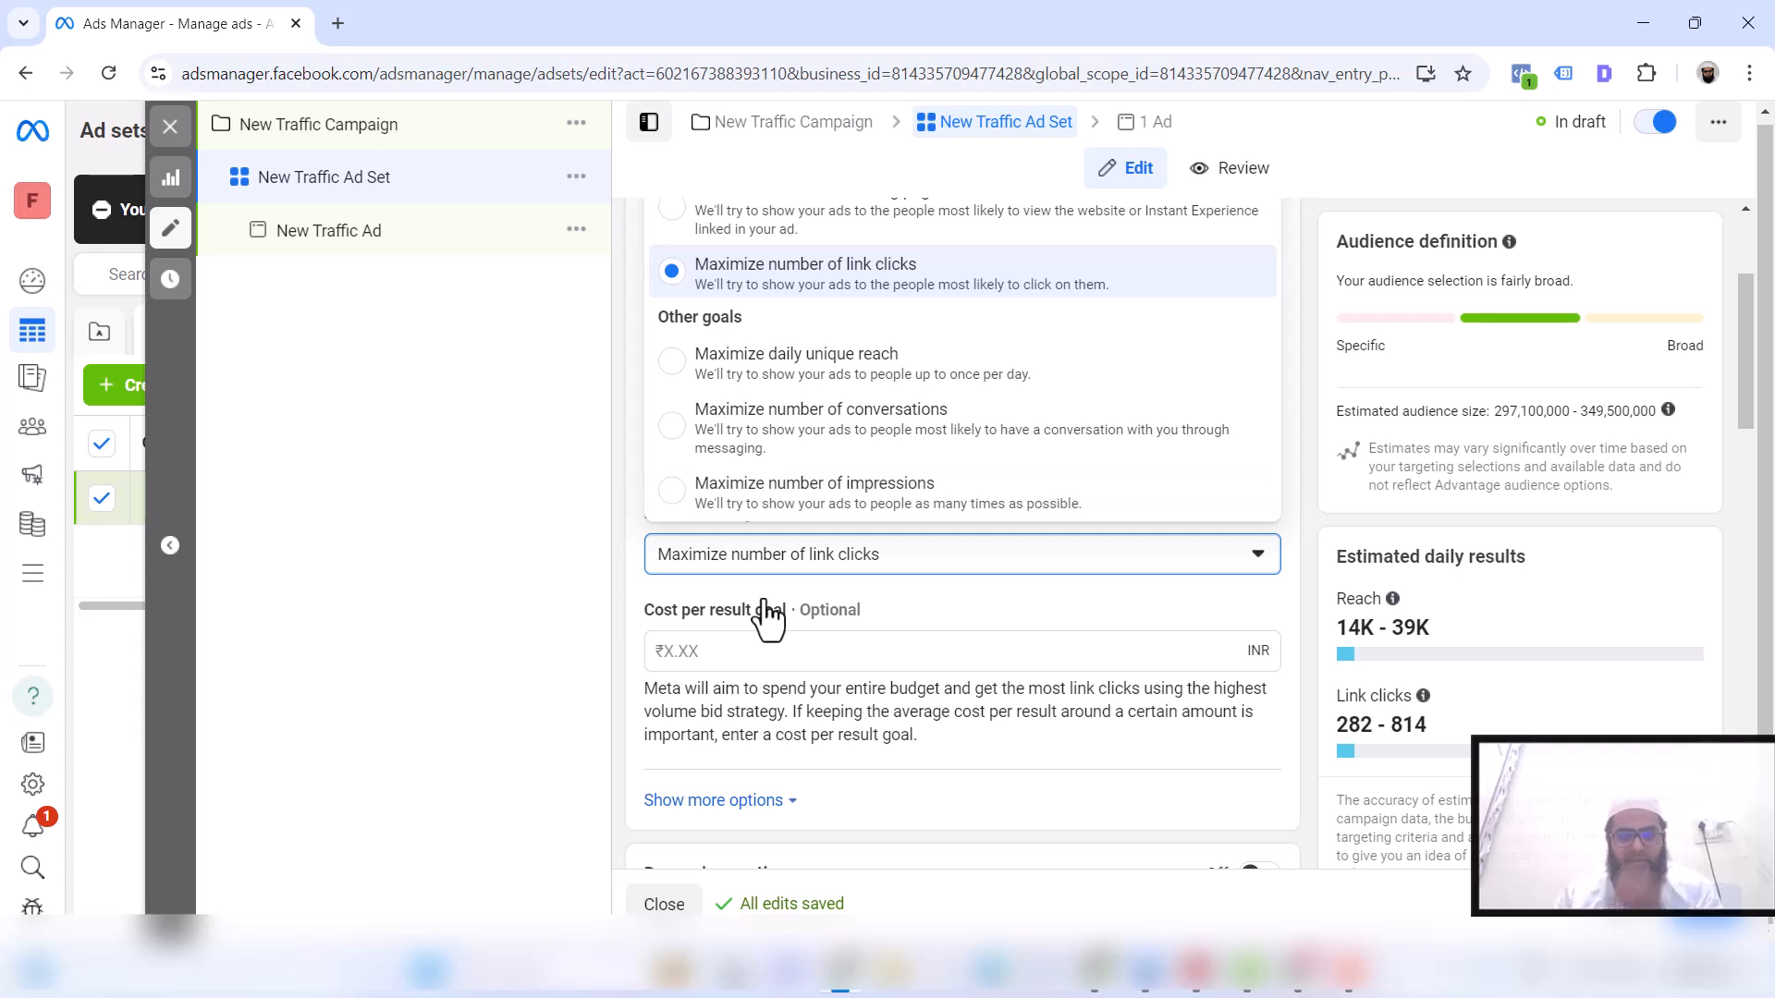
{"action": "left_click", "coordinate": [764, 278]}
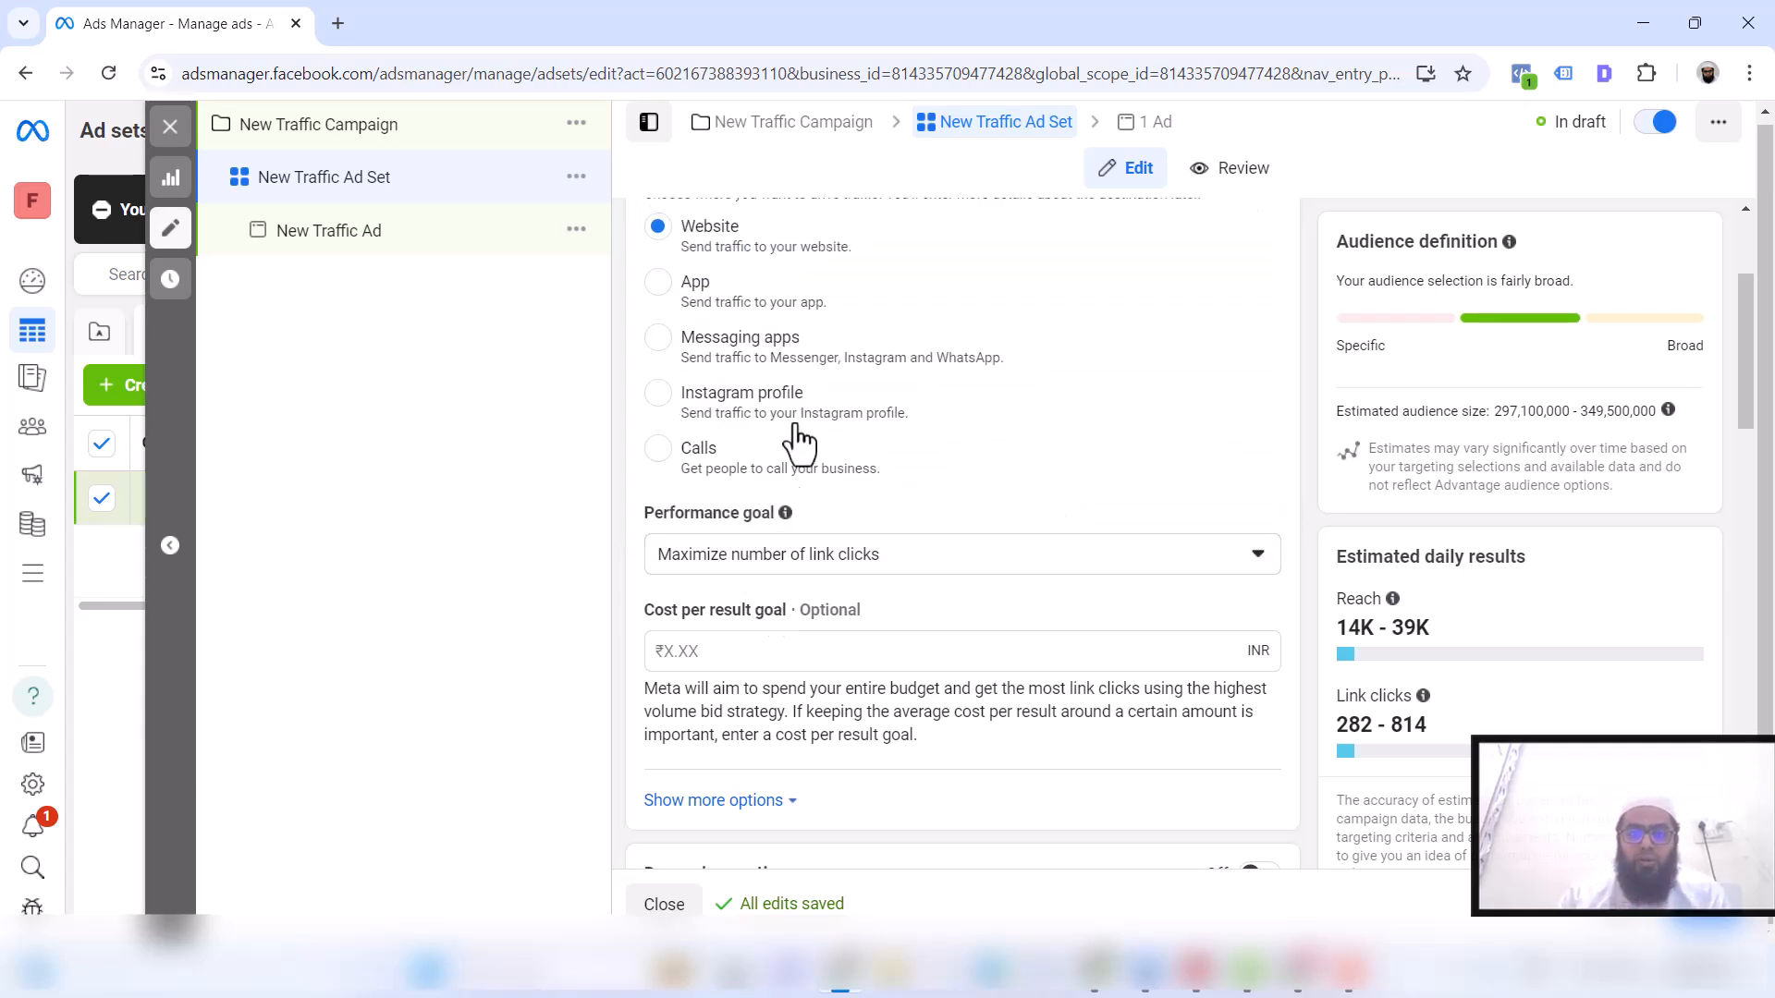
{"action": "left_click", "coordinate": [802, 574]}
{"action": "scroll", "coordinate": [743, 308], "scroll_direction": "up", "scroll_amount": 1}
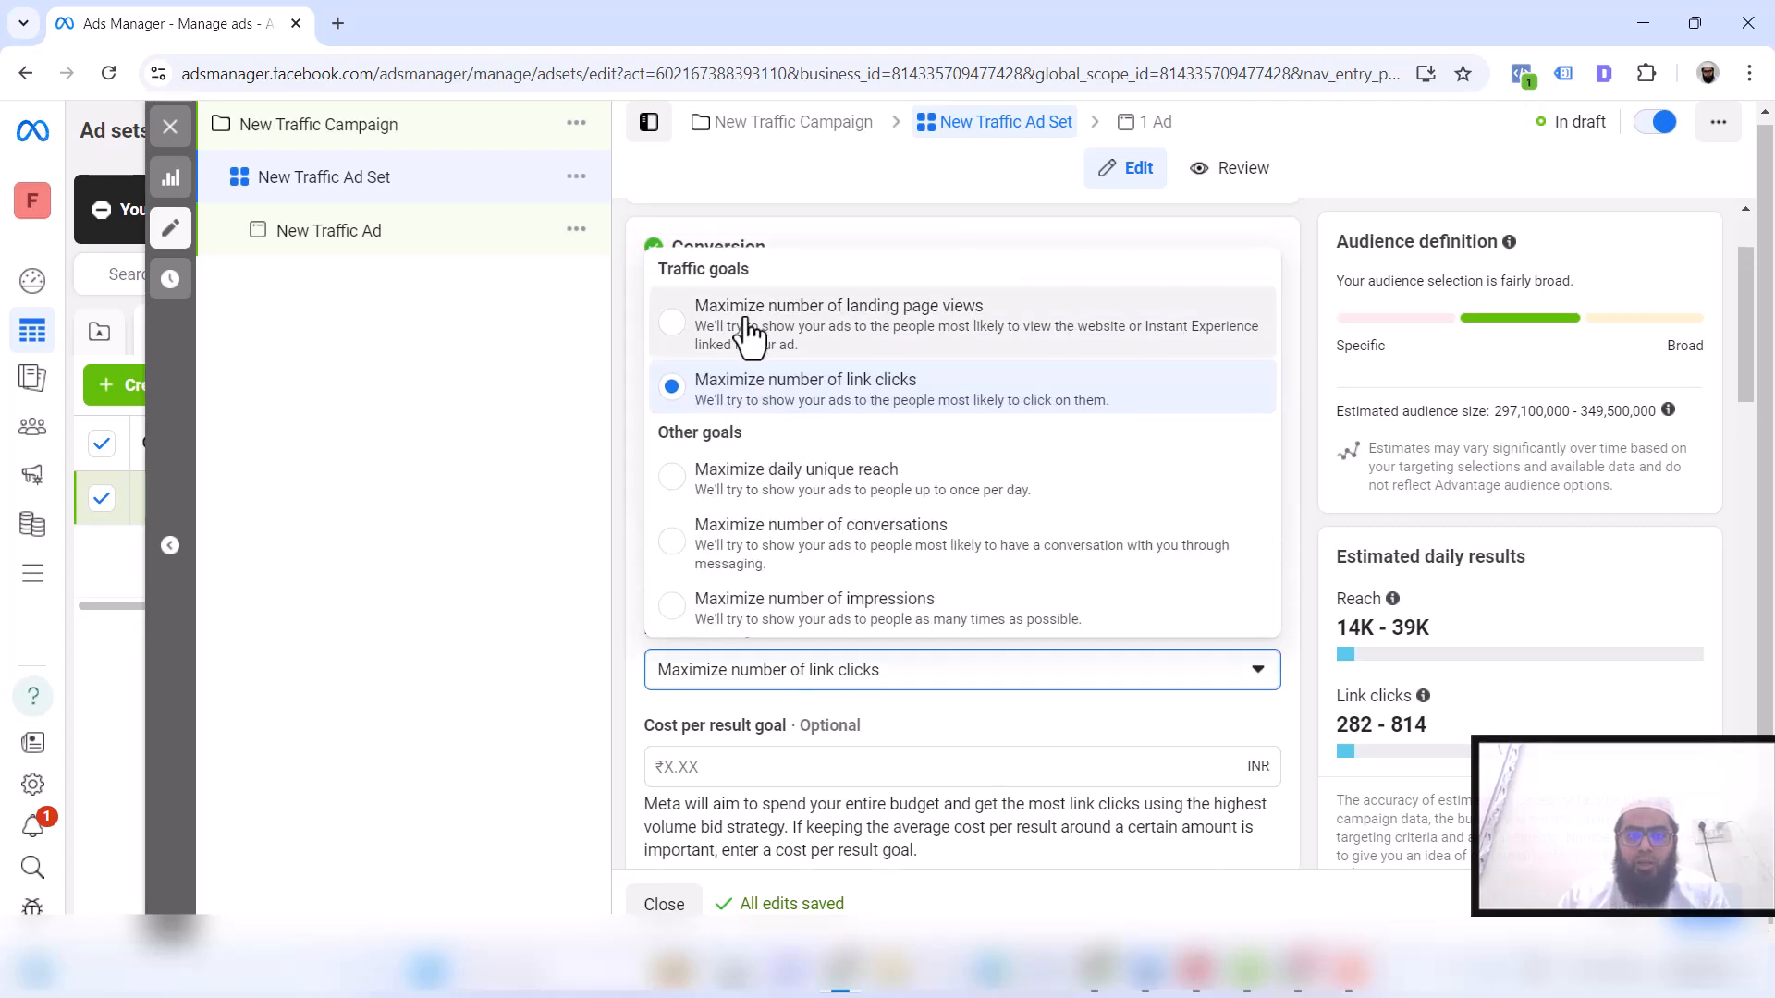
{"action": "left_click", "coordinate": [750, 333]}
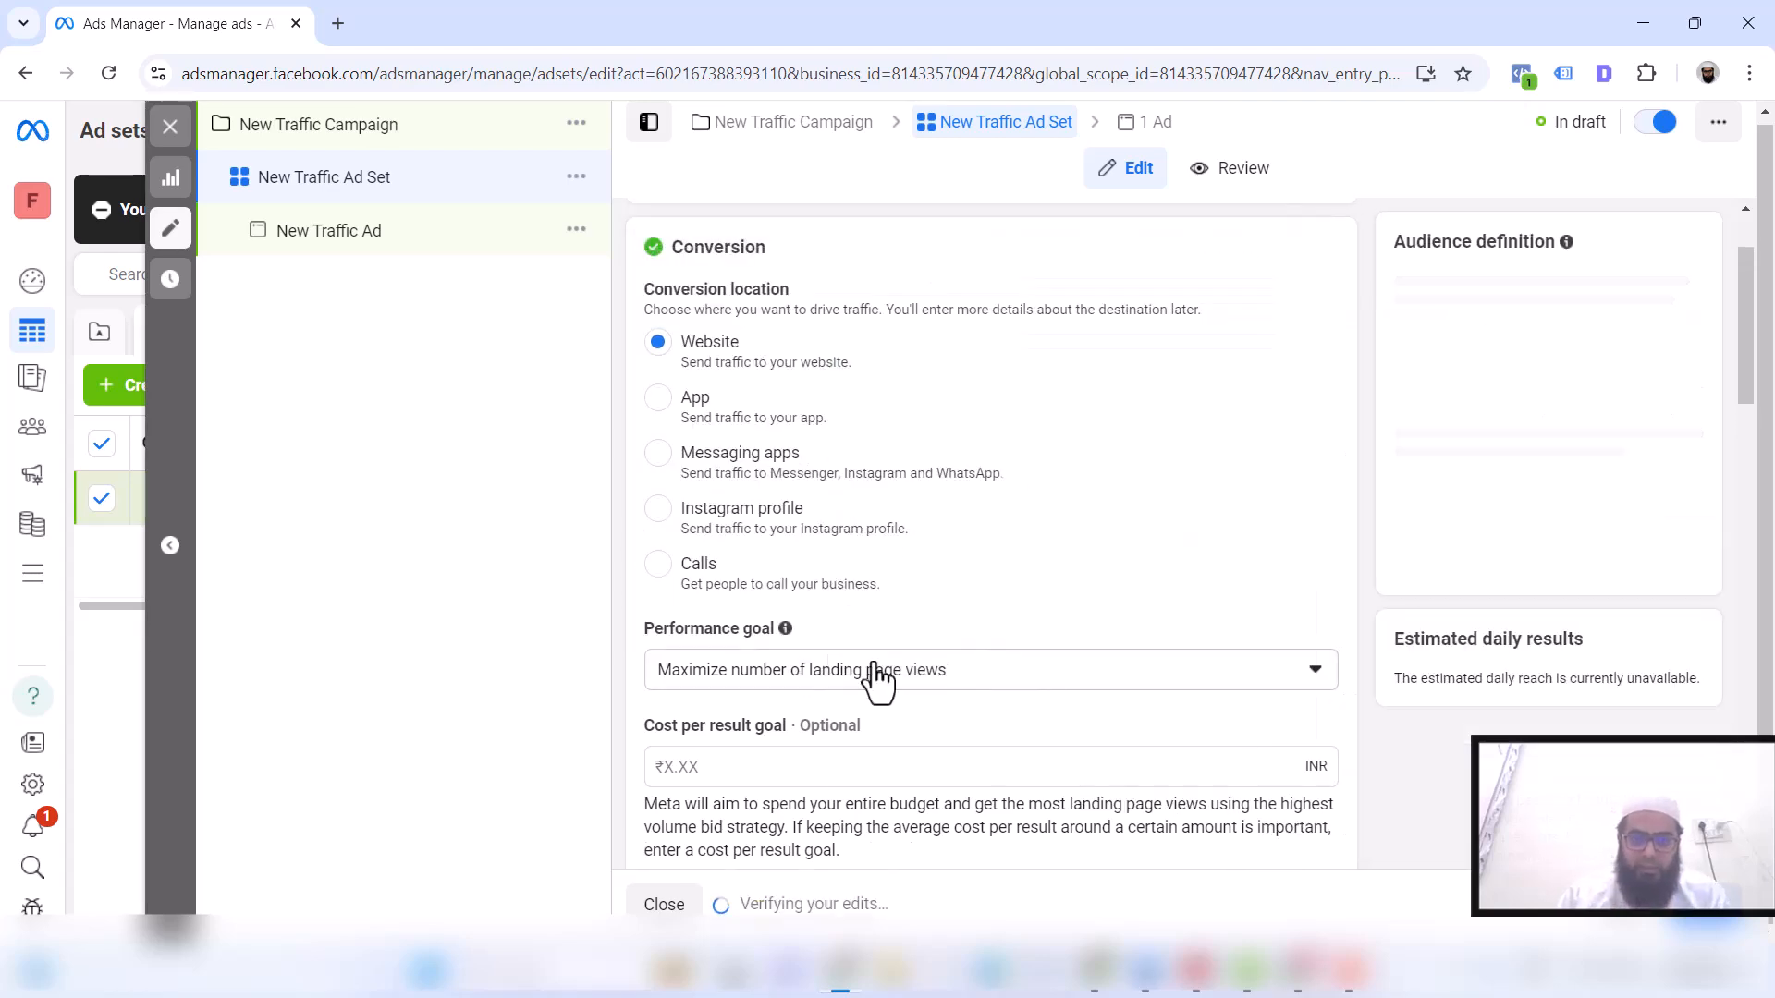
Expand the additional conversion options to examine the charging basis and delivery type
{"action": "scroll", "coordinate": [721, 668], "scroll_direction": "down", "scroll_amount": 1}
{"action": "scroll", "coordinate": [1605, 528], "scroll_direction": "down", "scroll_amount": 1}
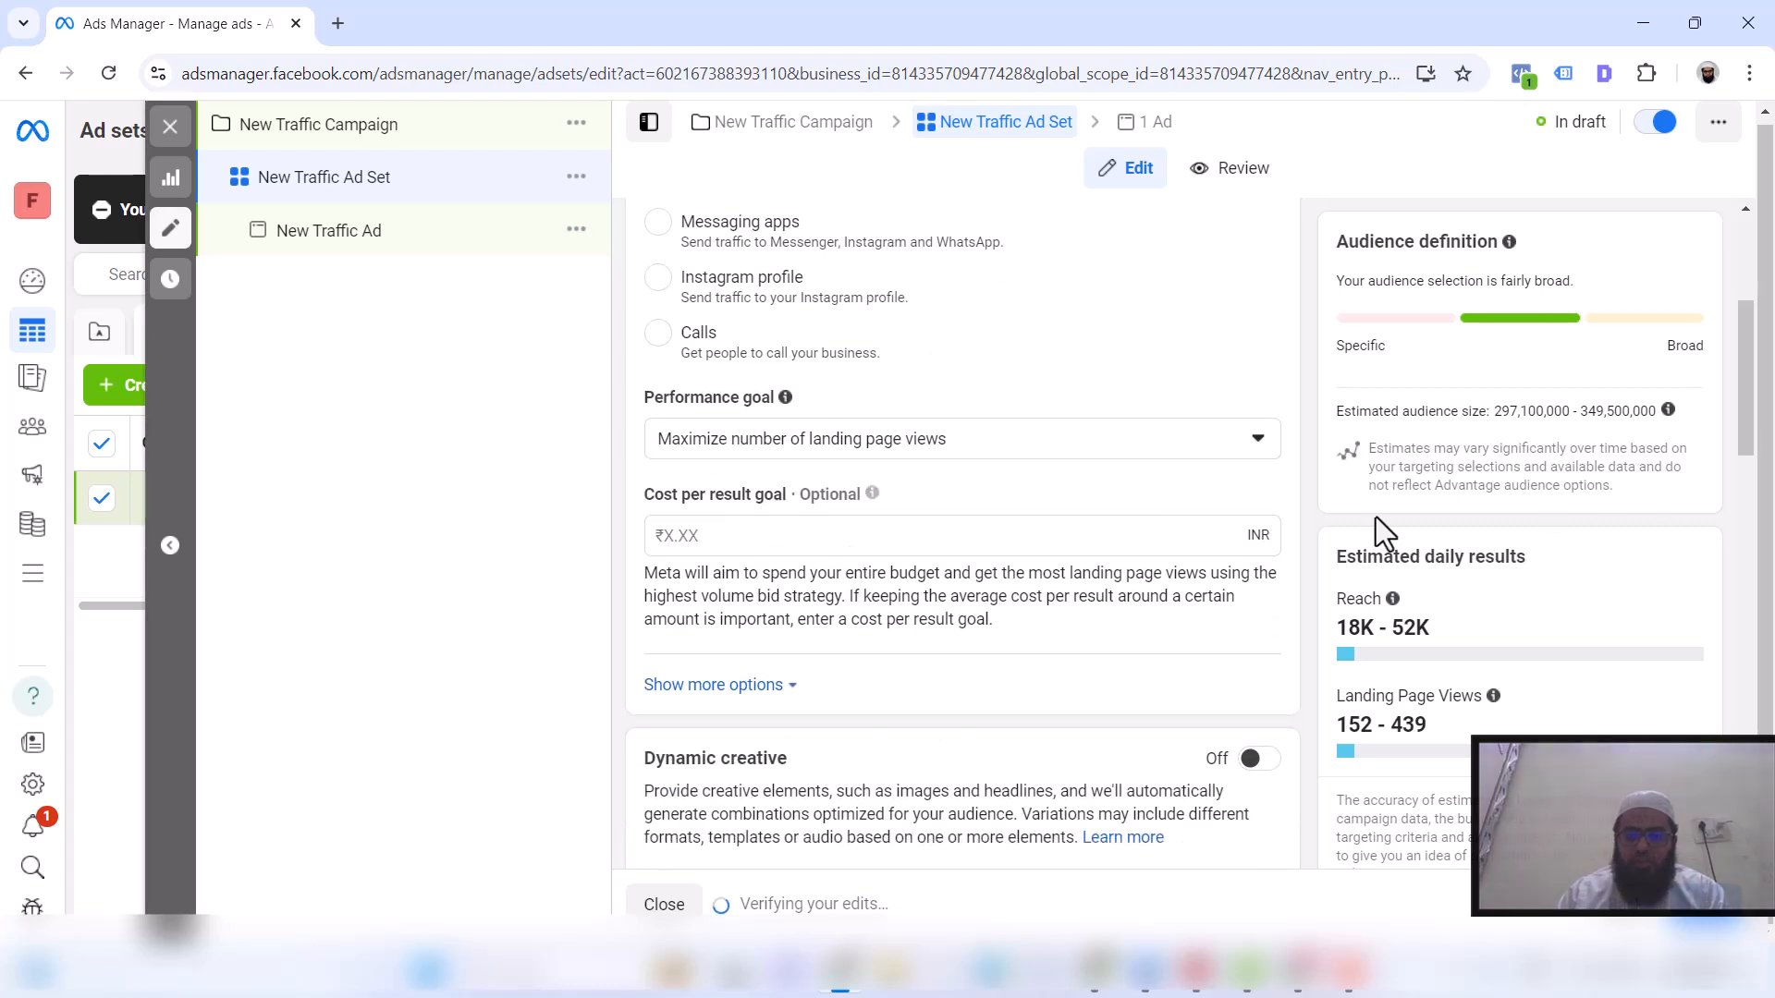
{"action": "scroll", "coordinate": [776, 634], "scroll_direction": "down", "scroll_amount": 3}
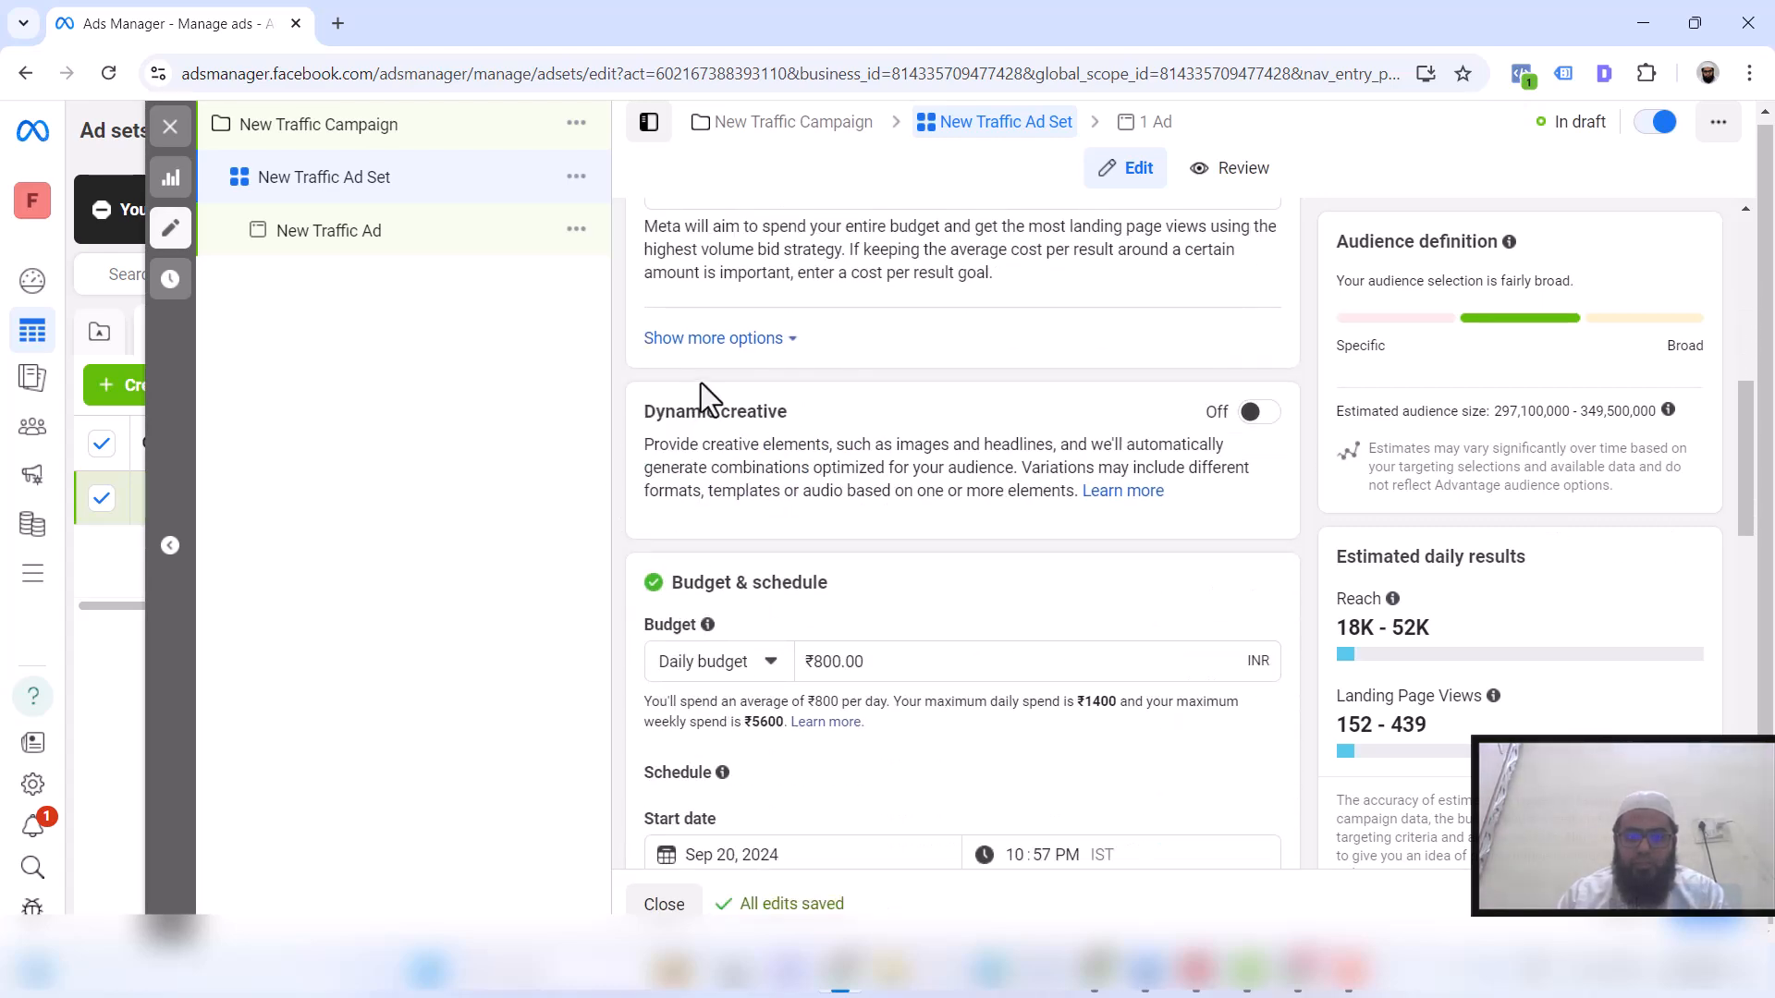
{"action": "left_click", "coordinate": [700, 351]}
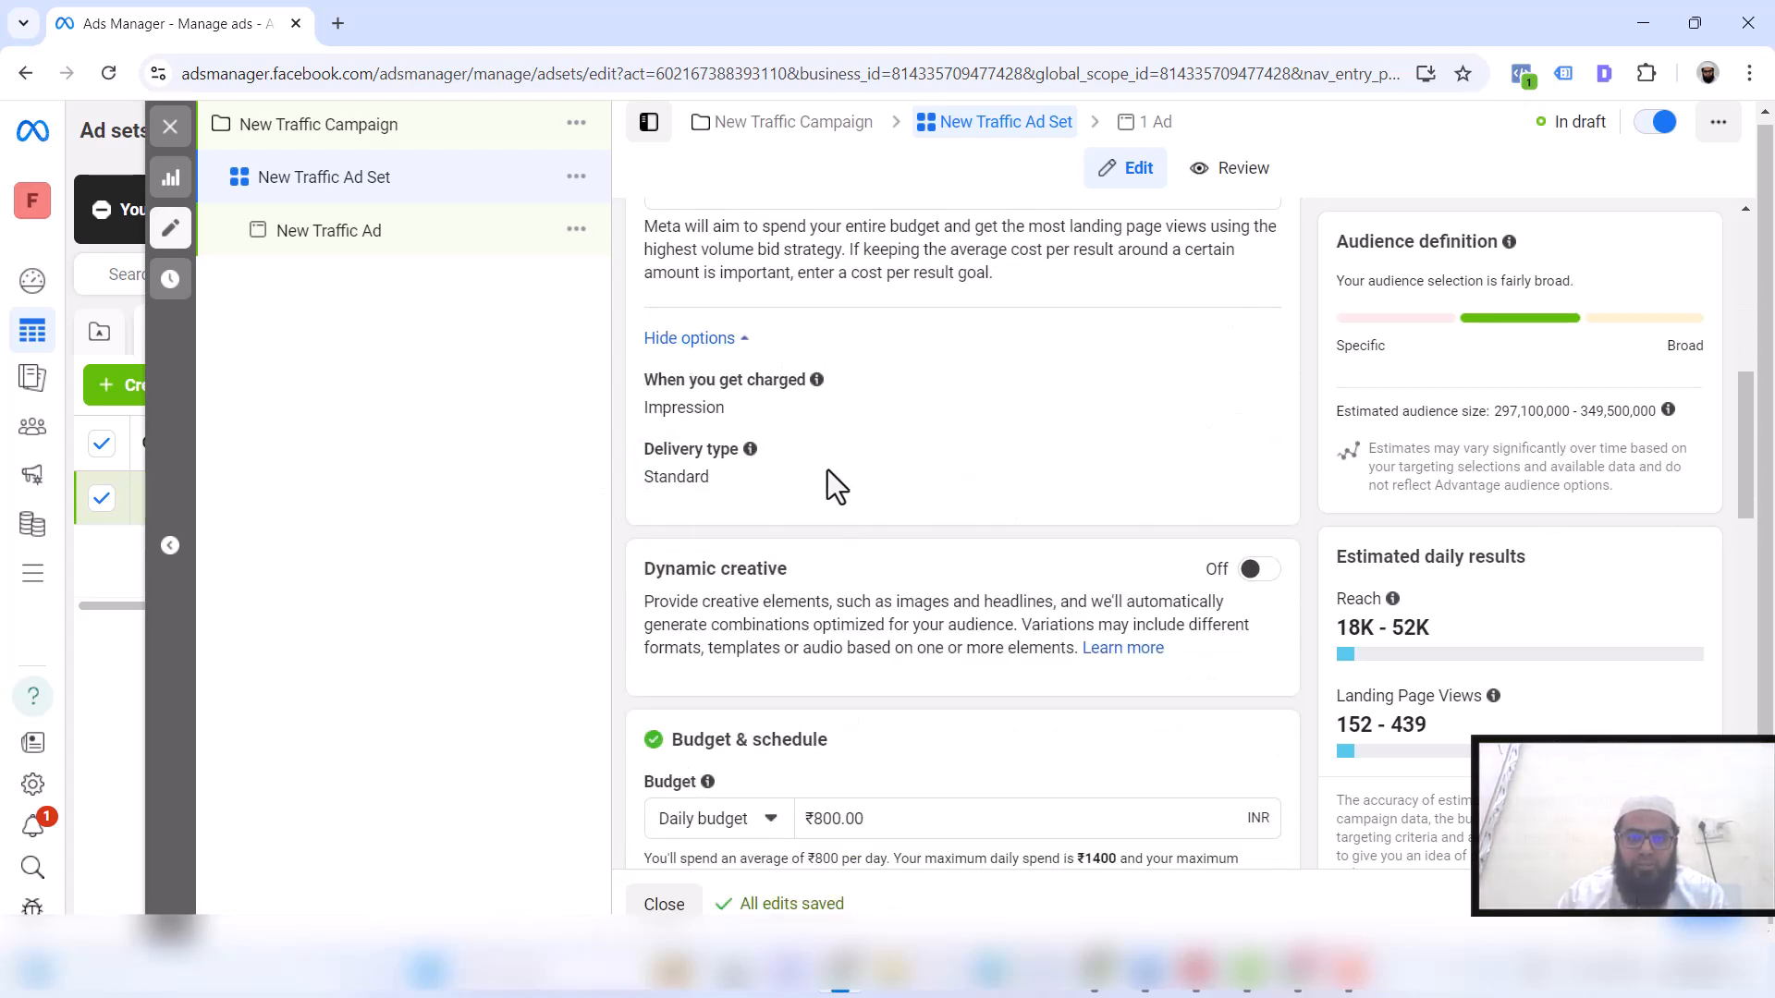
{"action": "scroll", "coordinate": [851, 592], "scroll_direction": "down", "scroll_amount": 1}
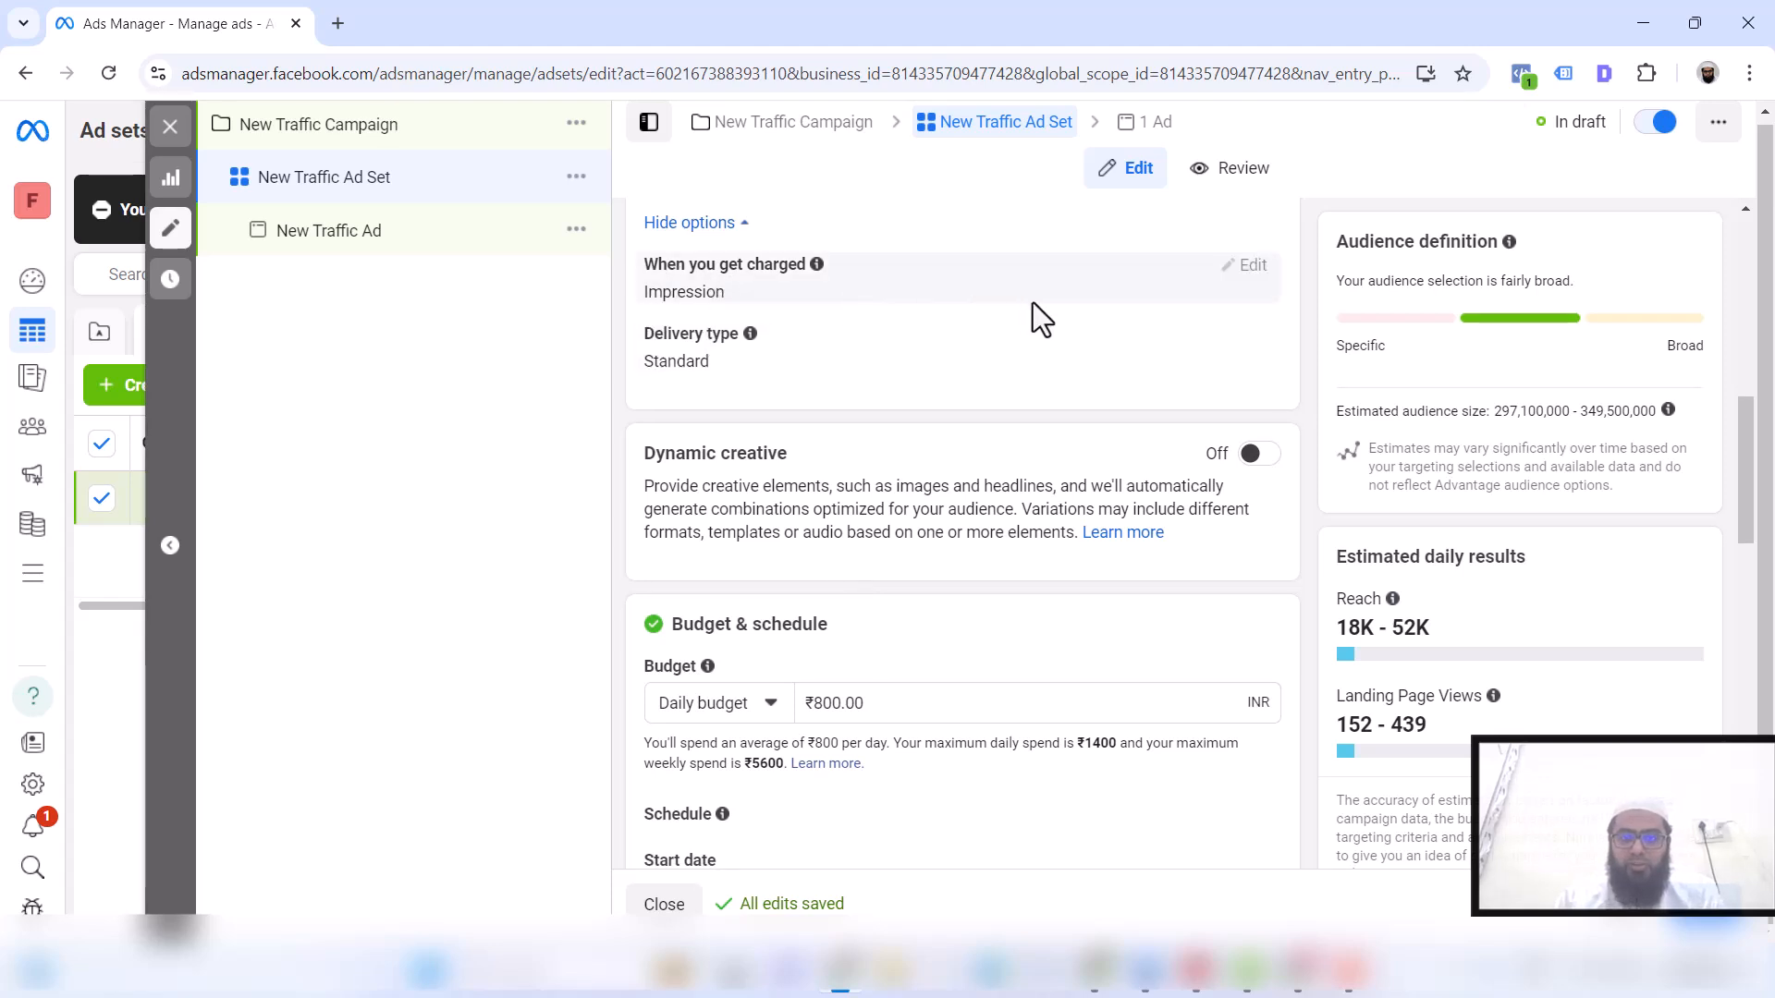
Set the ad set's daily budget to ₹200.00
{"action": "scroll", "coordinate": [788, 448], "scroll_direction": "down", "scroll_amount": 3}
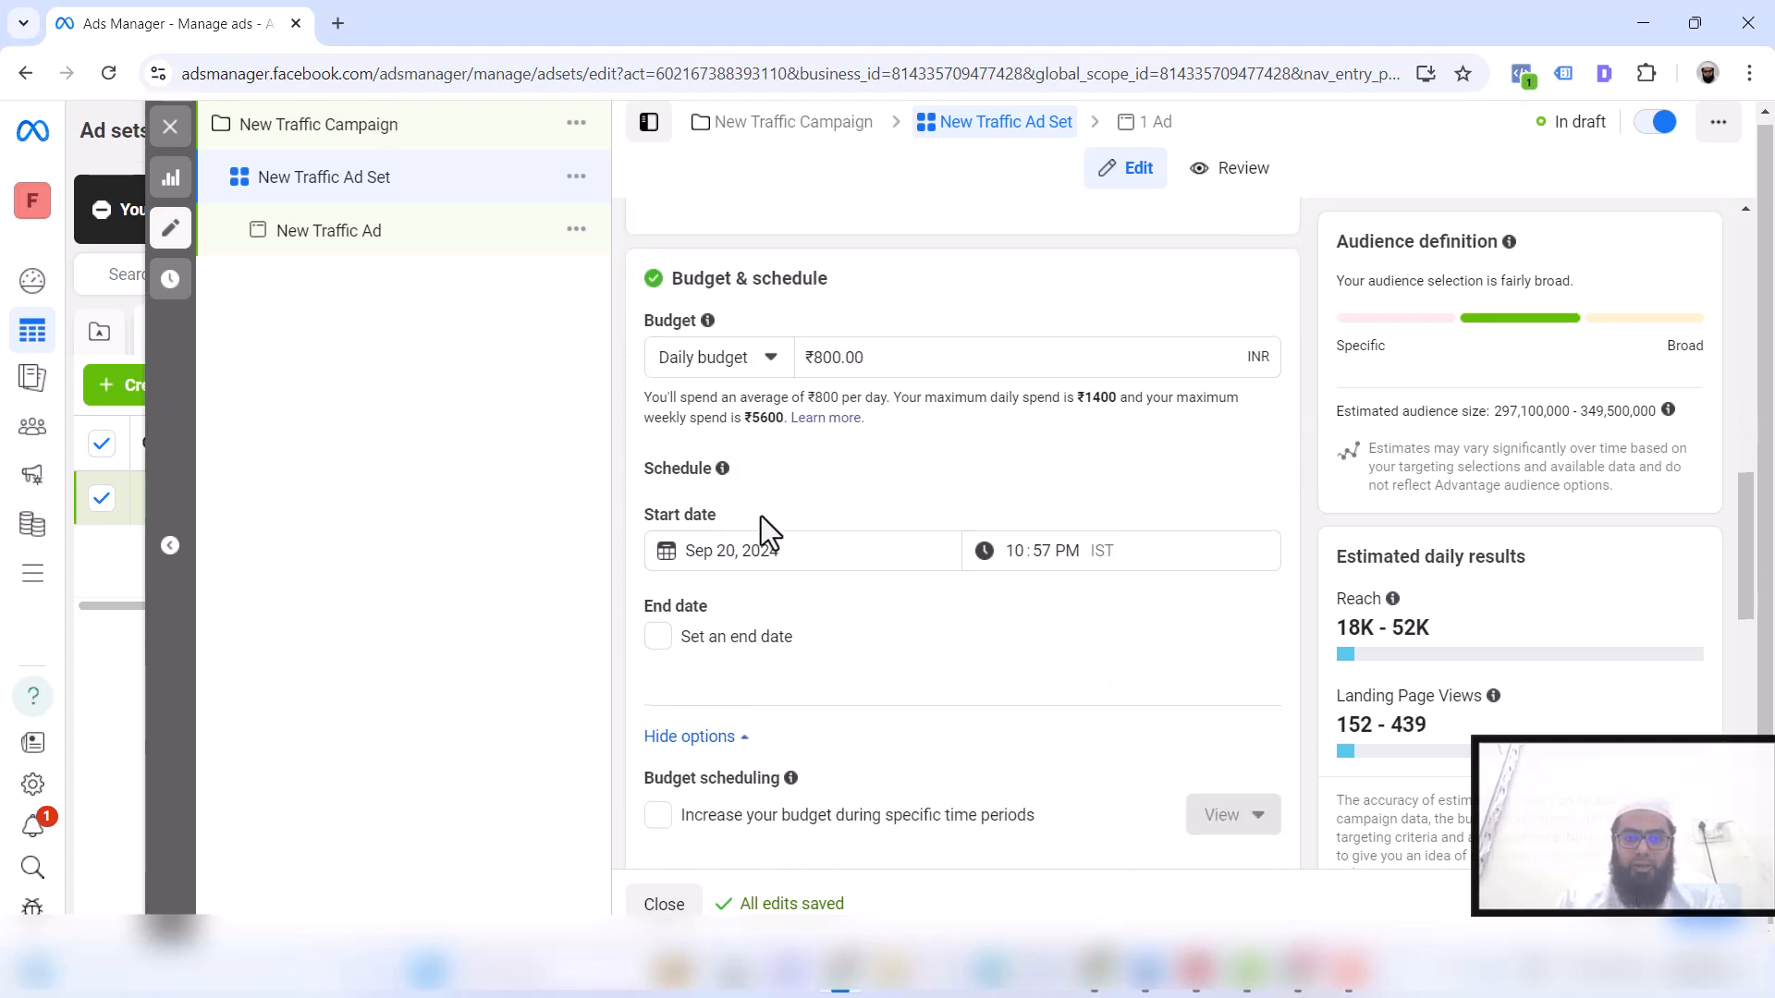
{"action": "double_click", "coordinate": [823, 359]}
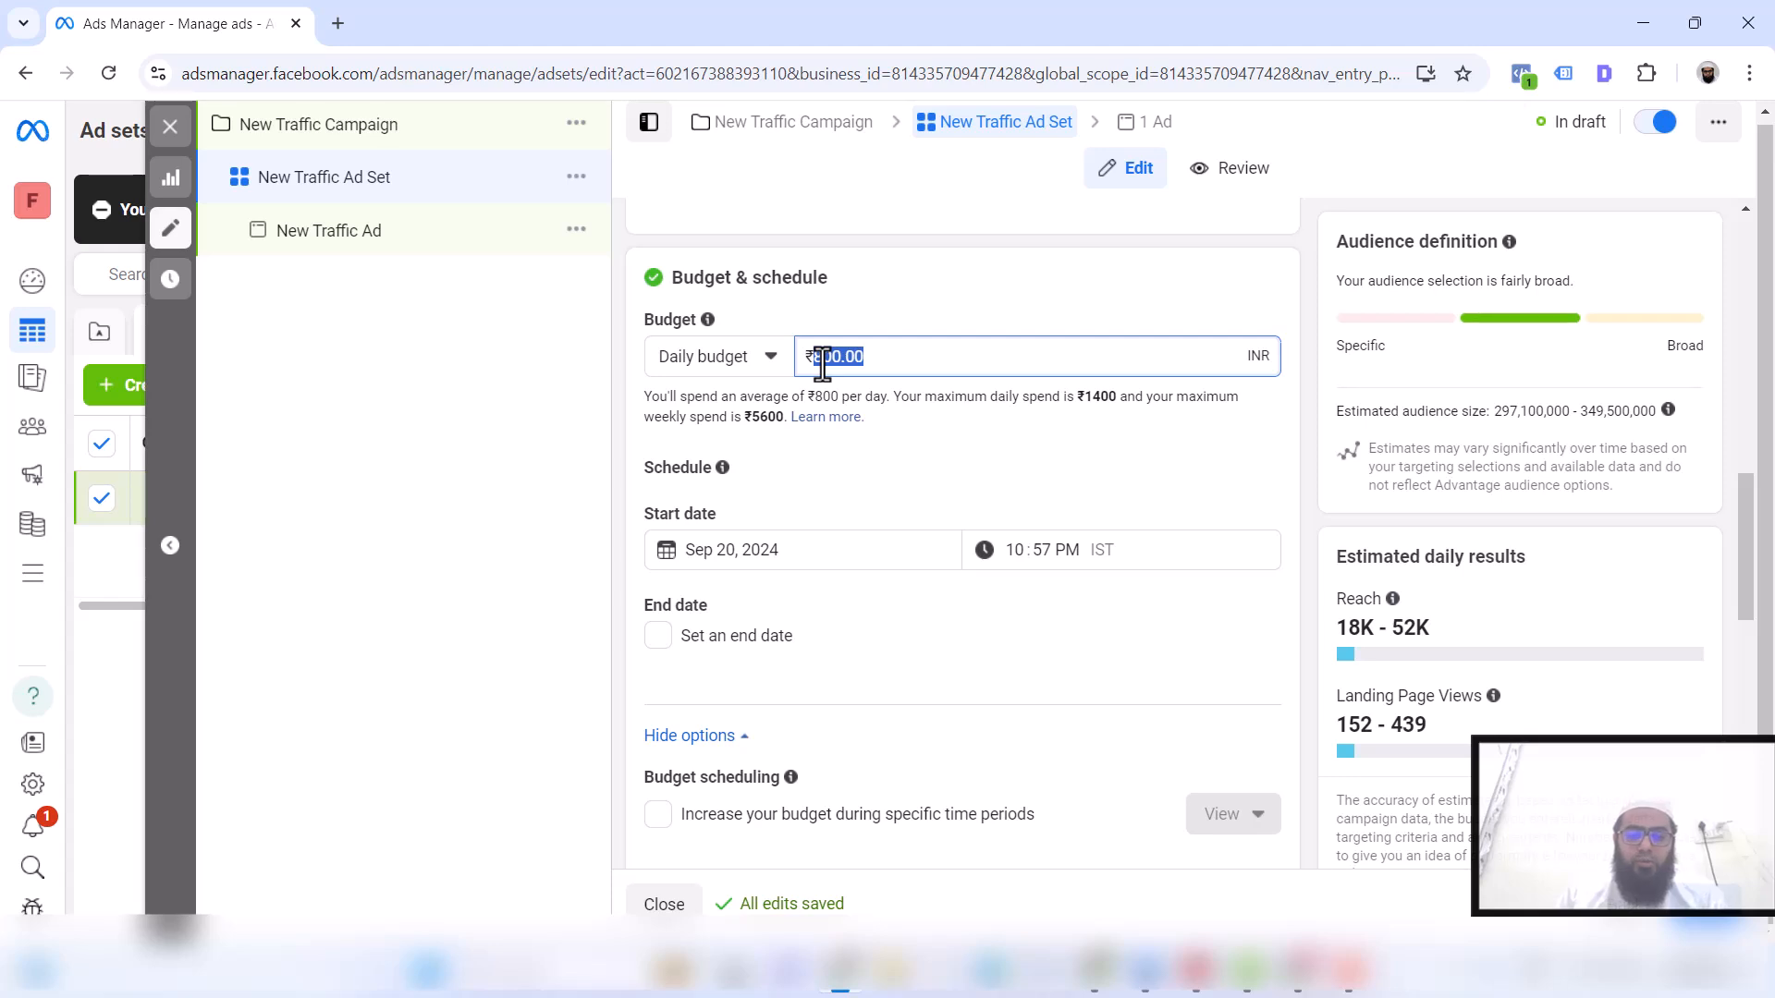
{"action": "type", "text": "200"}
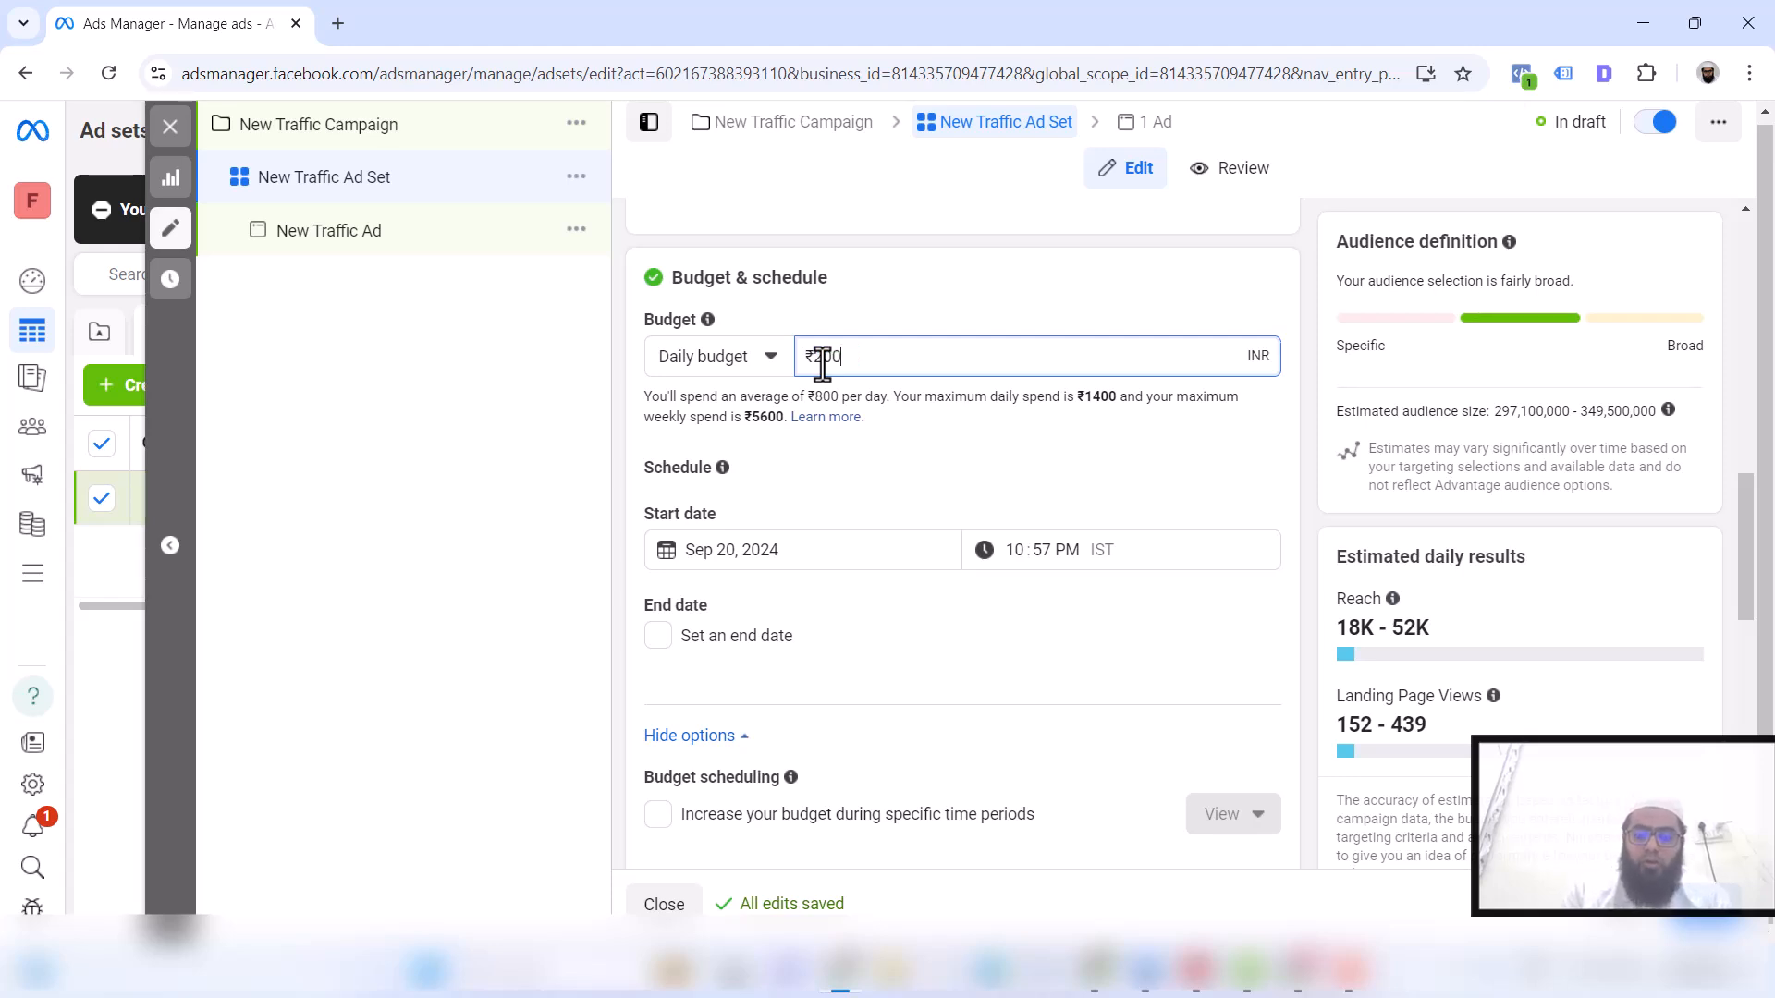
{"action": "type", "text": ".00"}
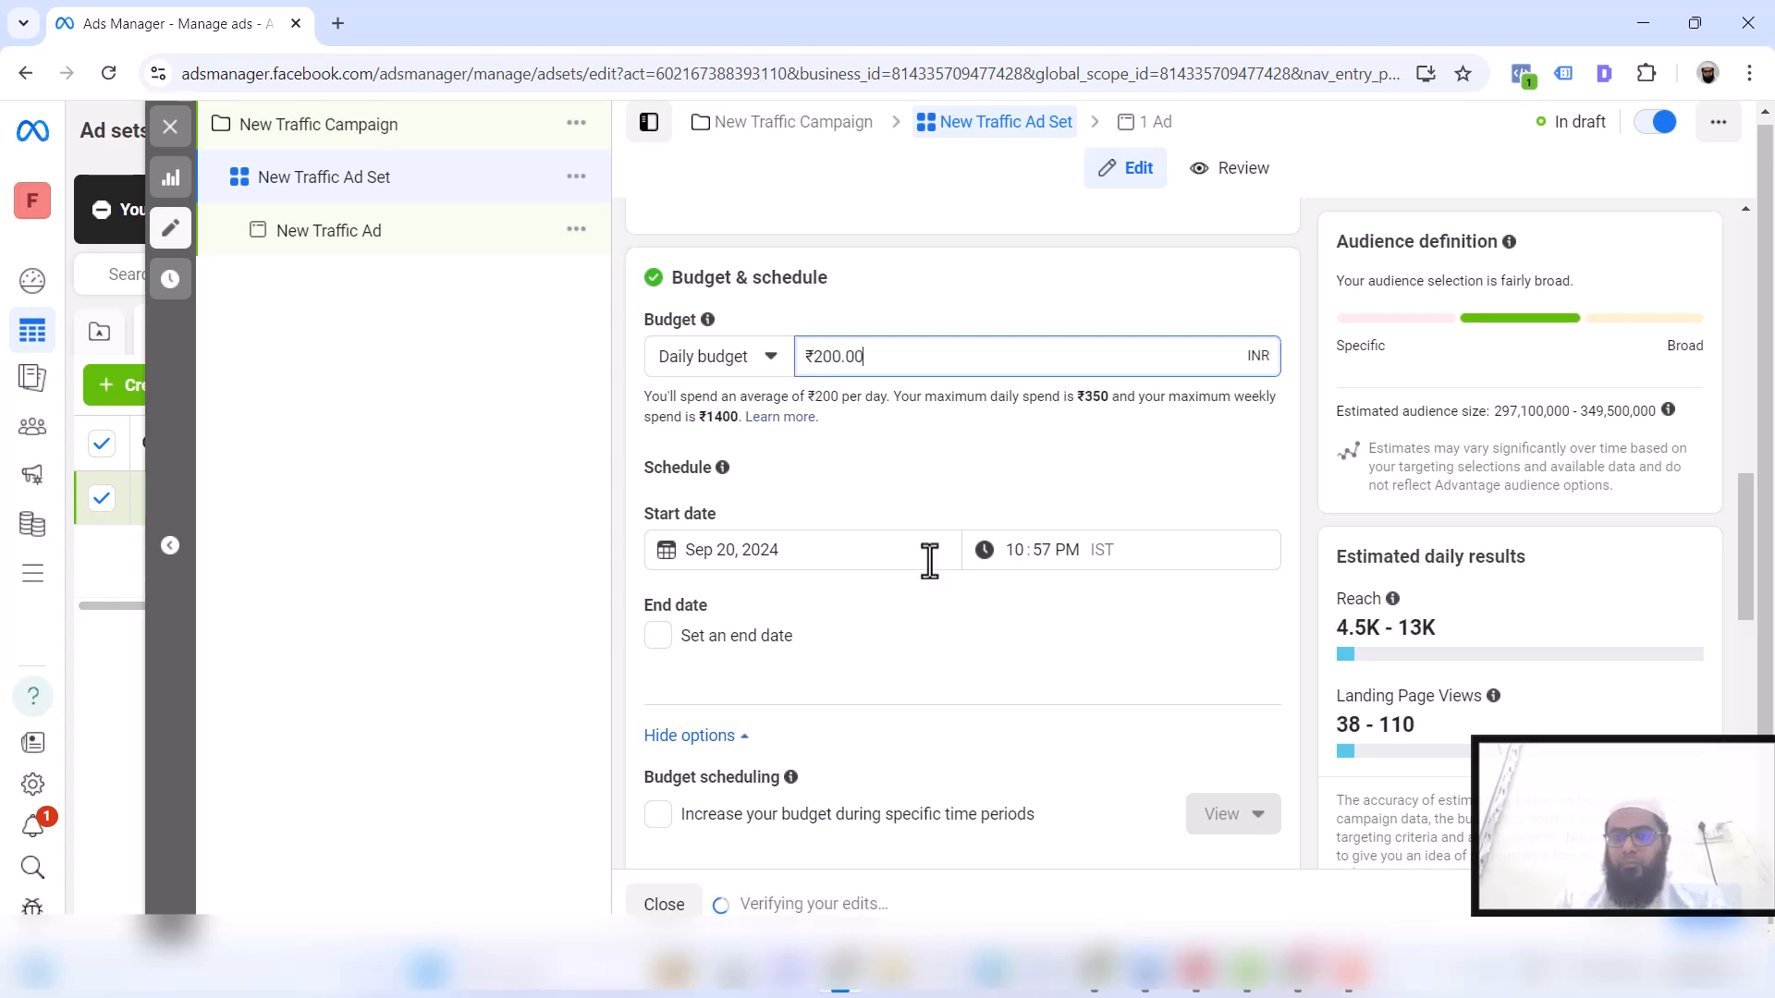
Keep the start date and enable an end date of October 27, 2024 for the ad set schedule
{"action": "scroll", "coordinate": [762, 654], "scroll_direction": "down", "scroll_amount": 1}
{"action": "scroll", "coordinate": [762, 653], "scroll_direction": "down", "scroll_amount": 1}
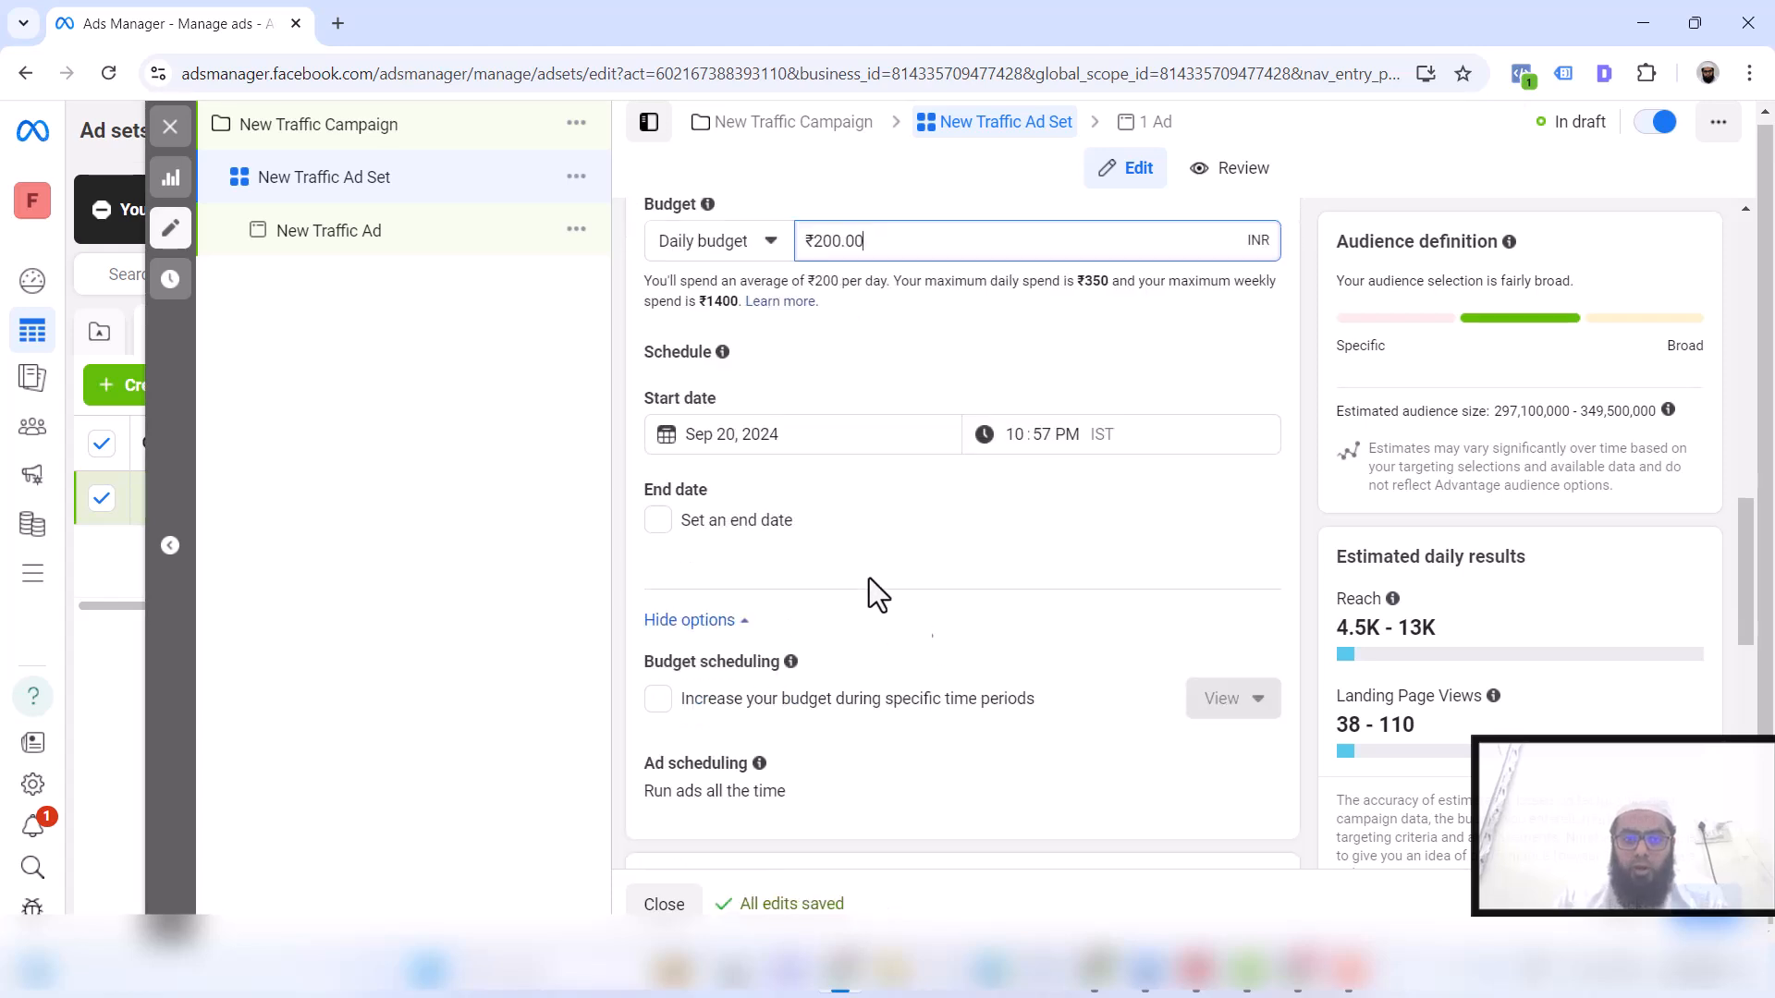
{"action": "left_click", "coordinate": [749, 441]}
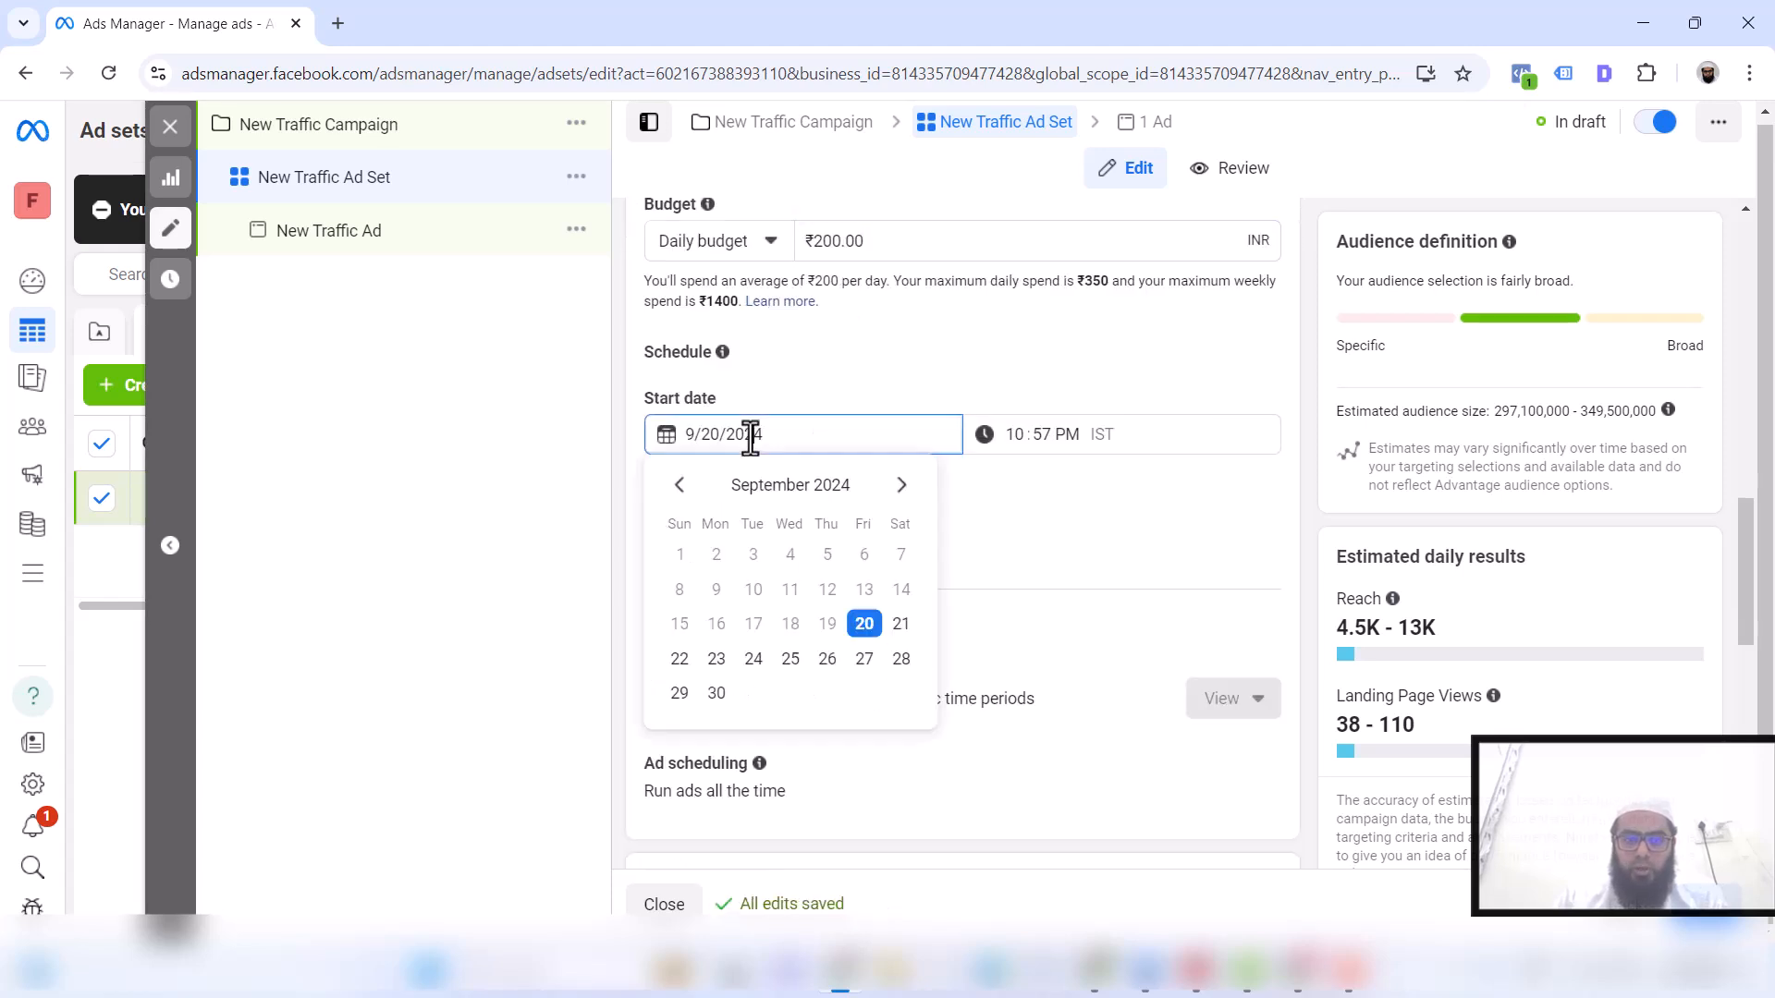
{"action": "left_click", "coordinate": [1042, 502]}
{"action": "left_click", "coordinate": [657, 524]}
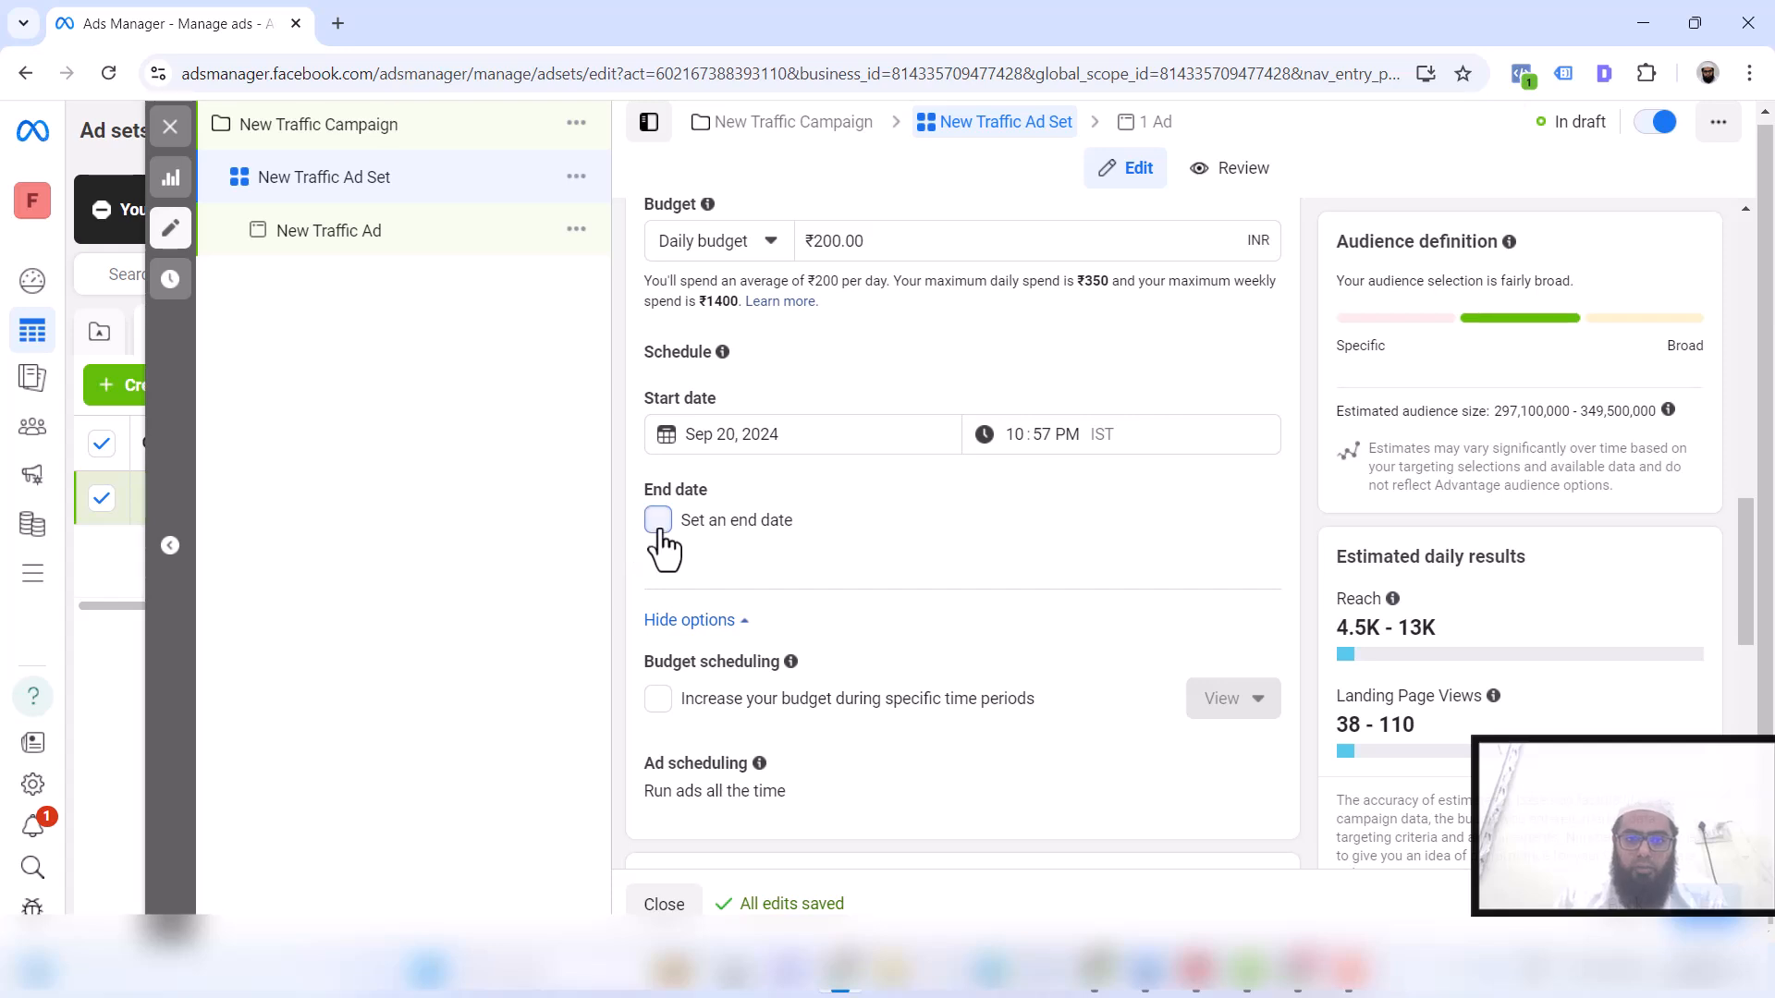
{"action": "left_click", "coordinate": [852, 634]}
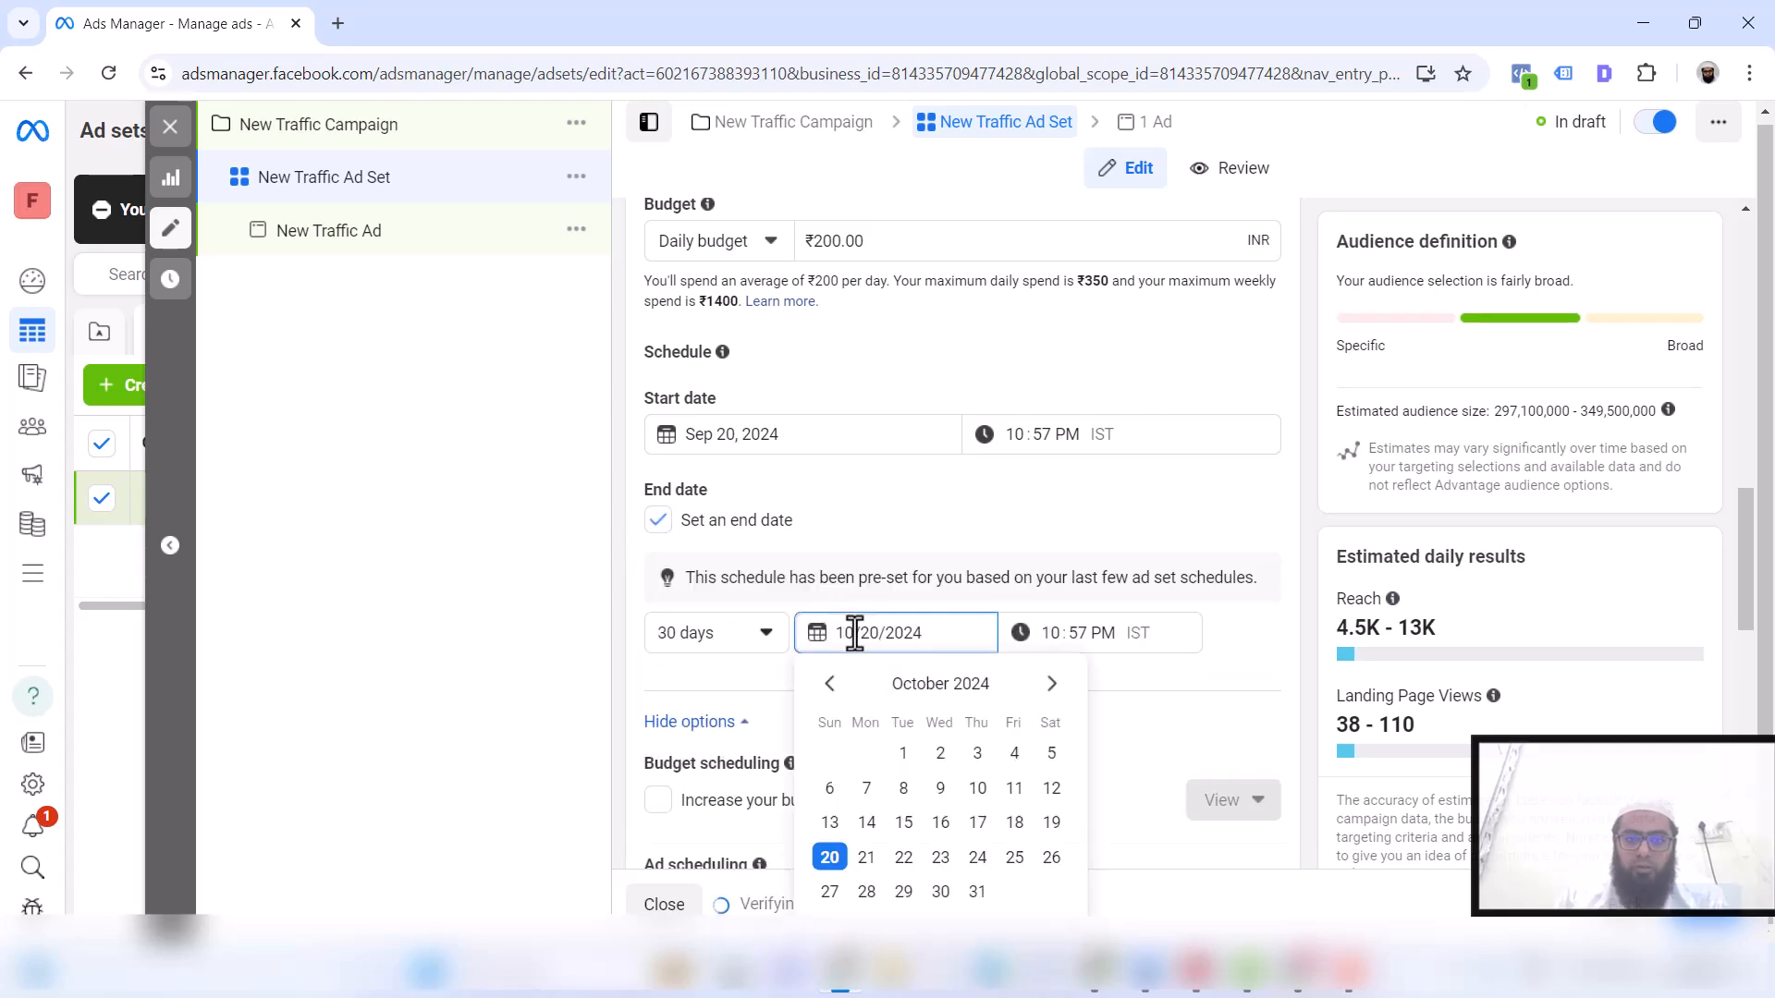
{"action": "left_click", "coordinate": [829, 897]}
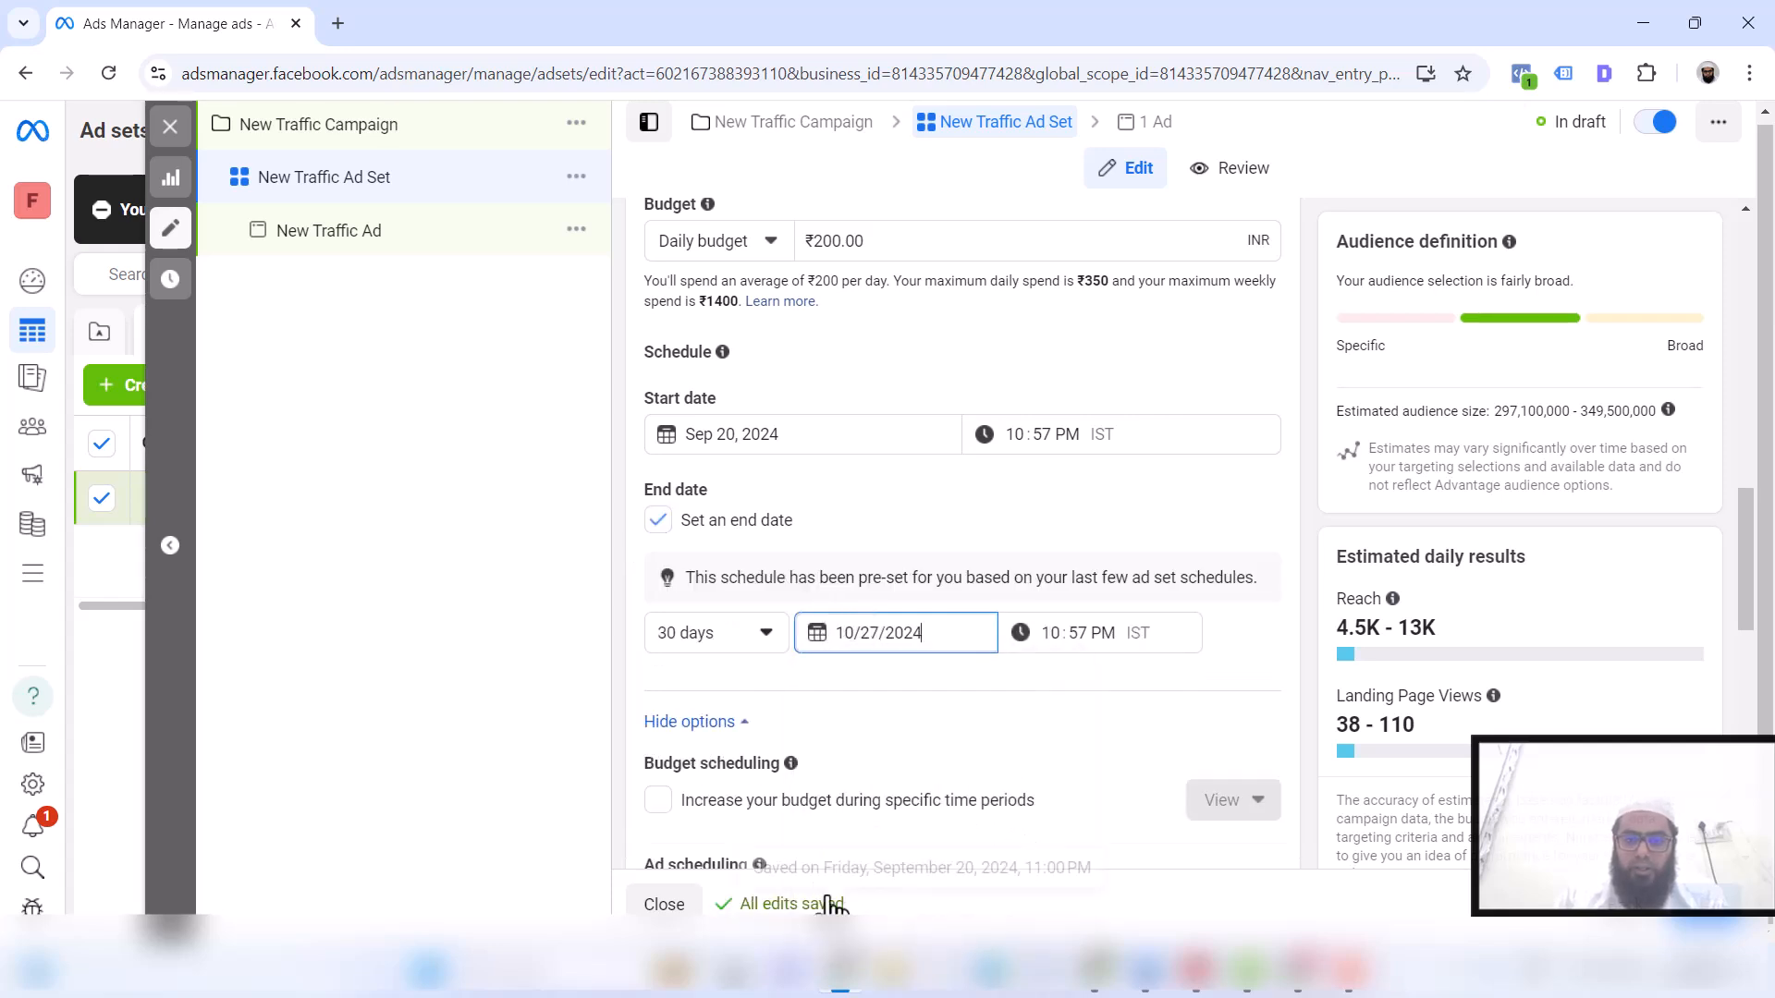
Enable budget scheduling to increase the budget during specific time periods
{"action": "scroll", "coordinate": [901, 668], "scroll_direction": "down", "scroll_amount": 3}
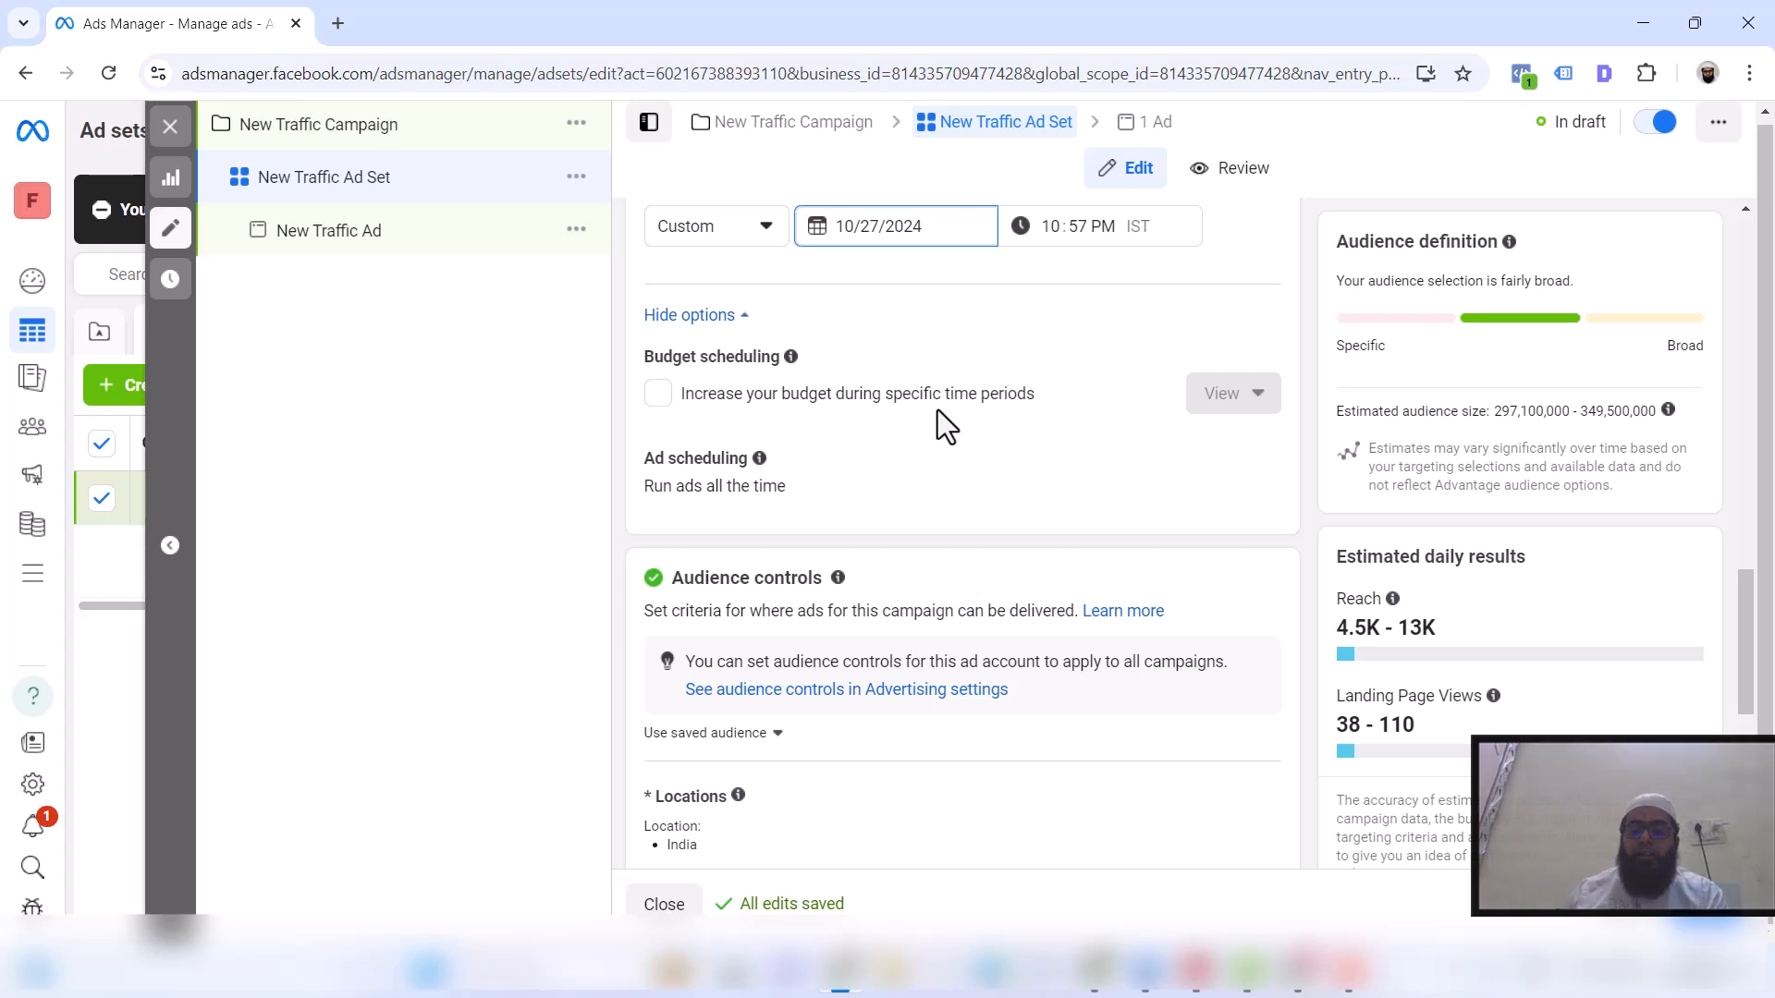
{"action": "left_click", "coordinate": [658, 392]}
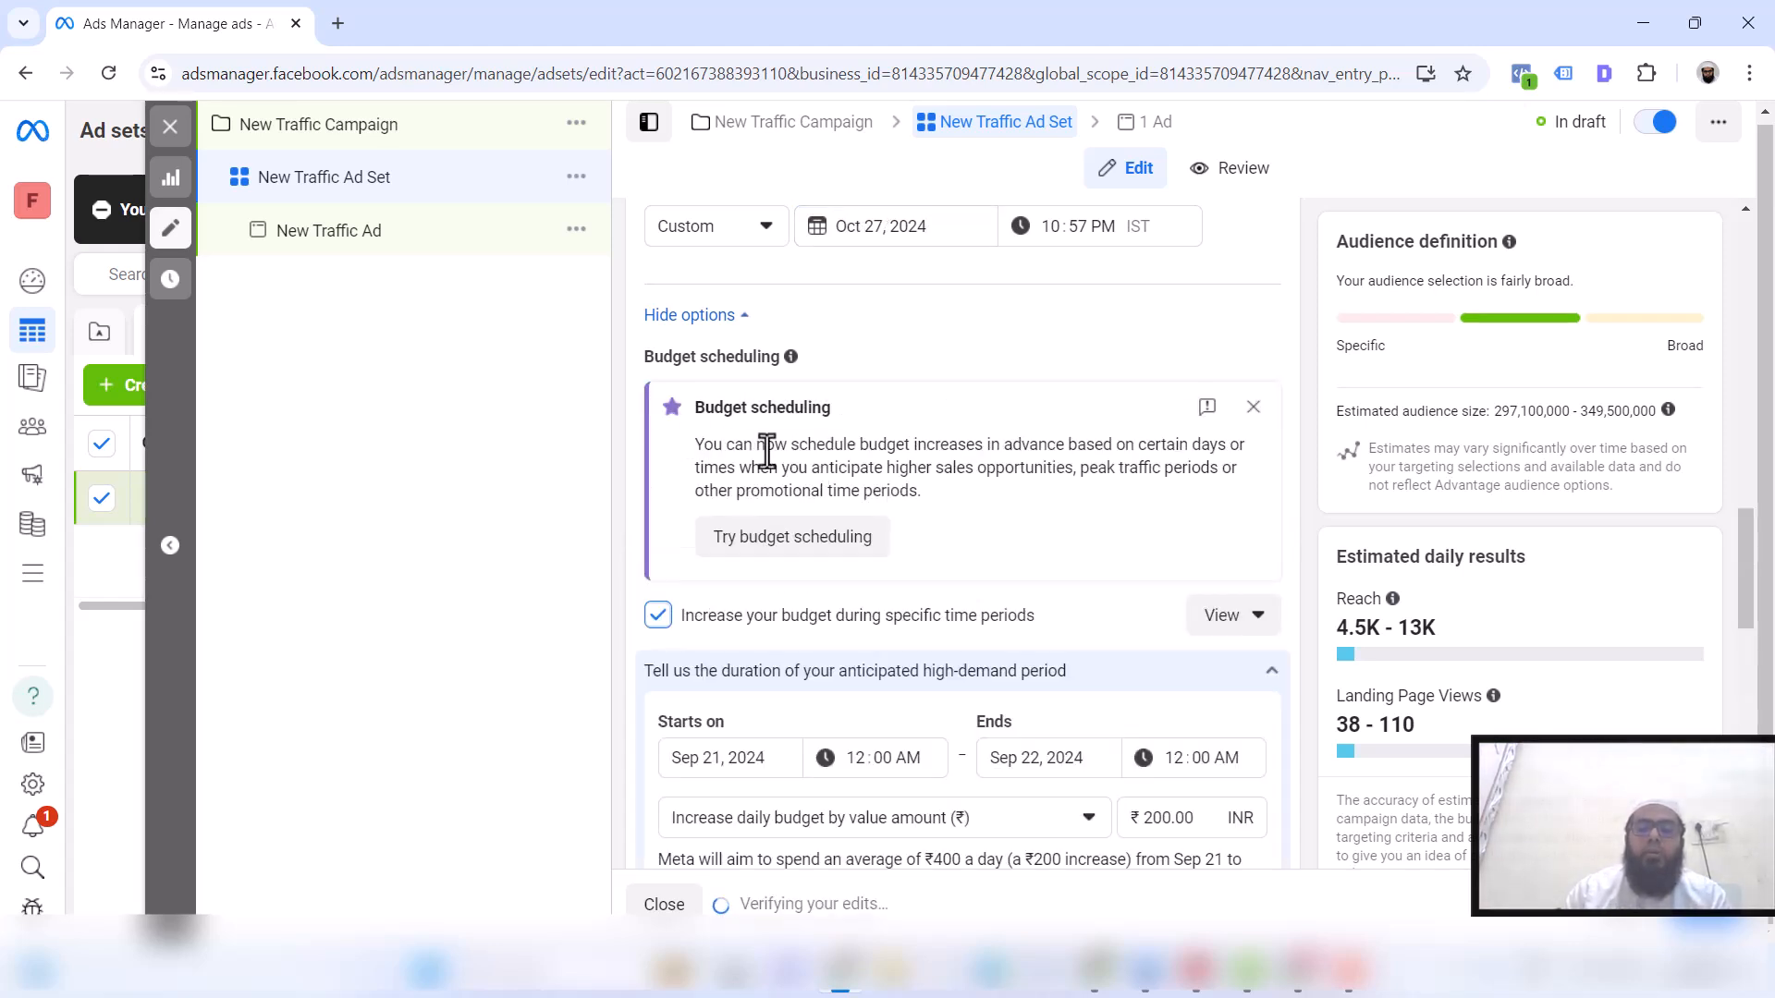
Turn off the budget increase during specific time periods for the ad set
{"action": "left_click", "coordinate": [658, 617]}
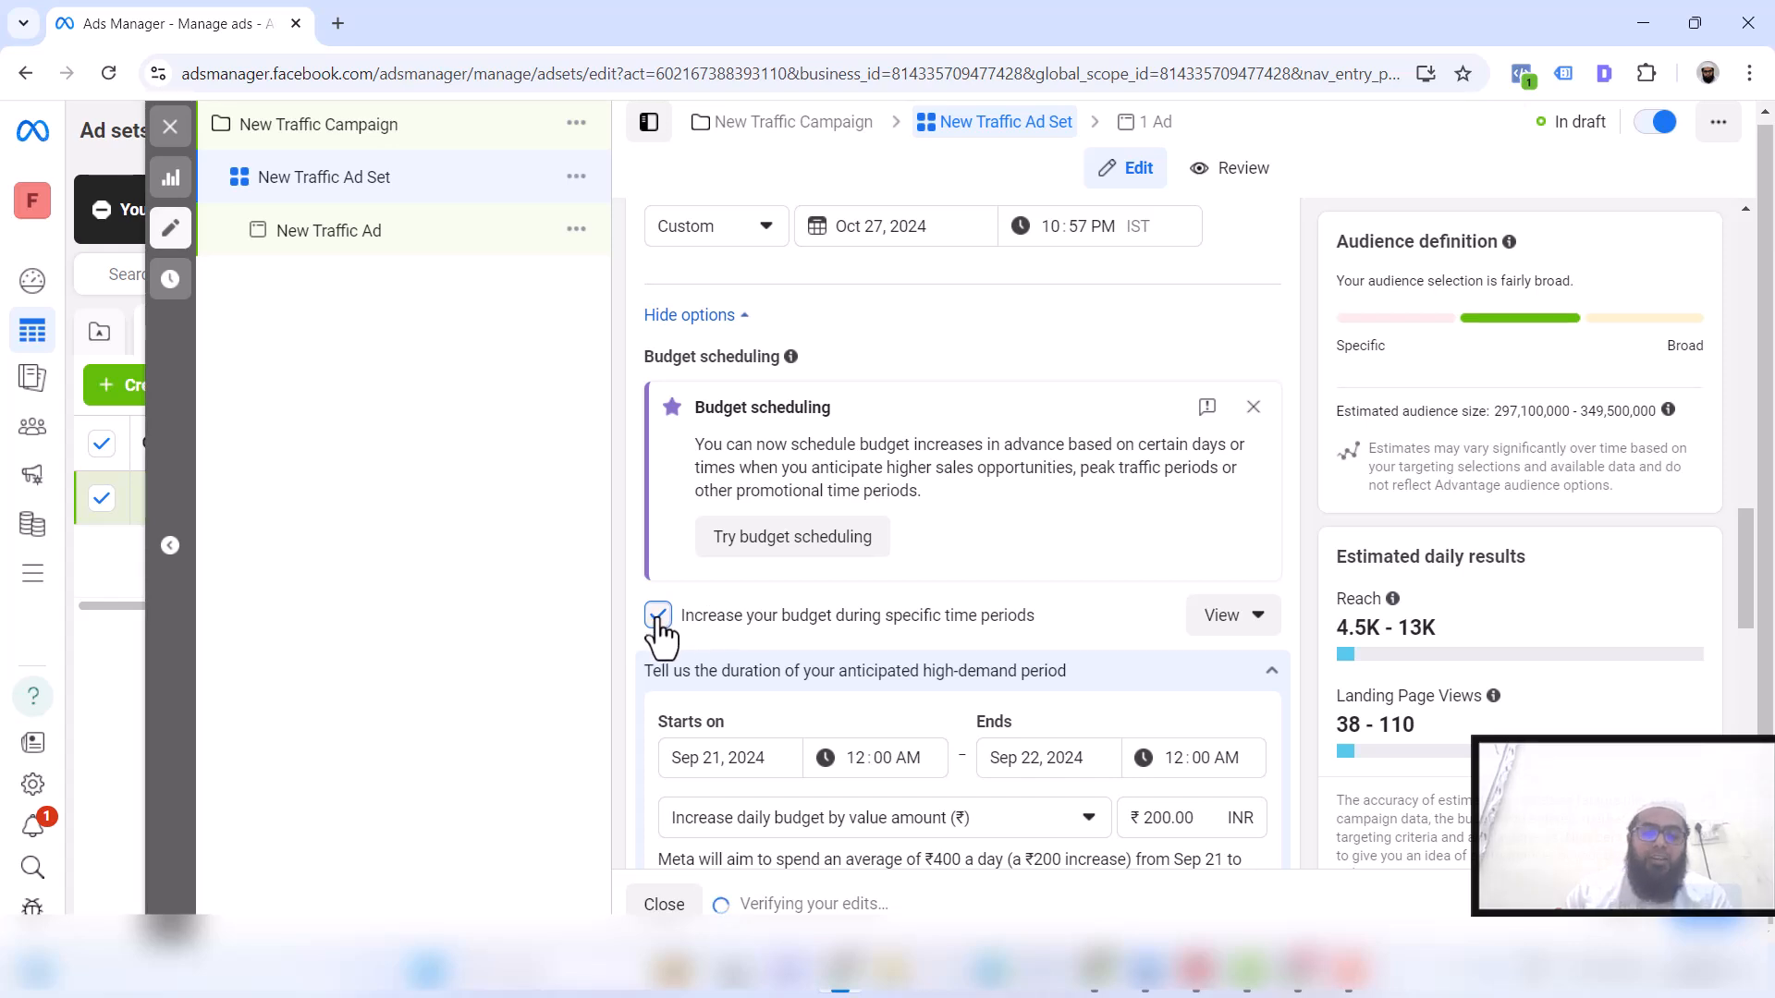
{"action": "scroll", "coordinate": [1034, 506], "scroll_direction": "down", "scroll_amount": 1}
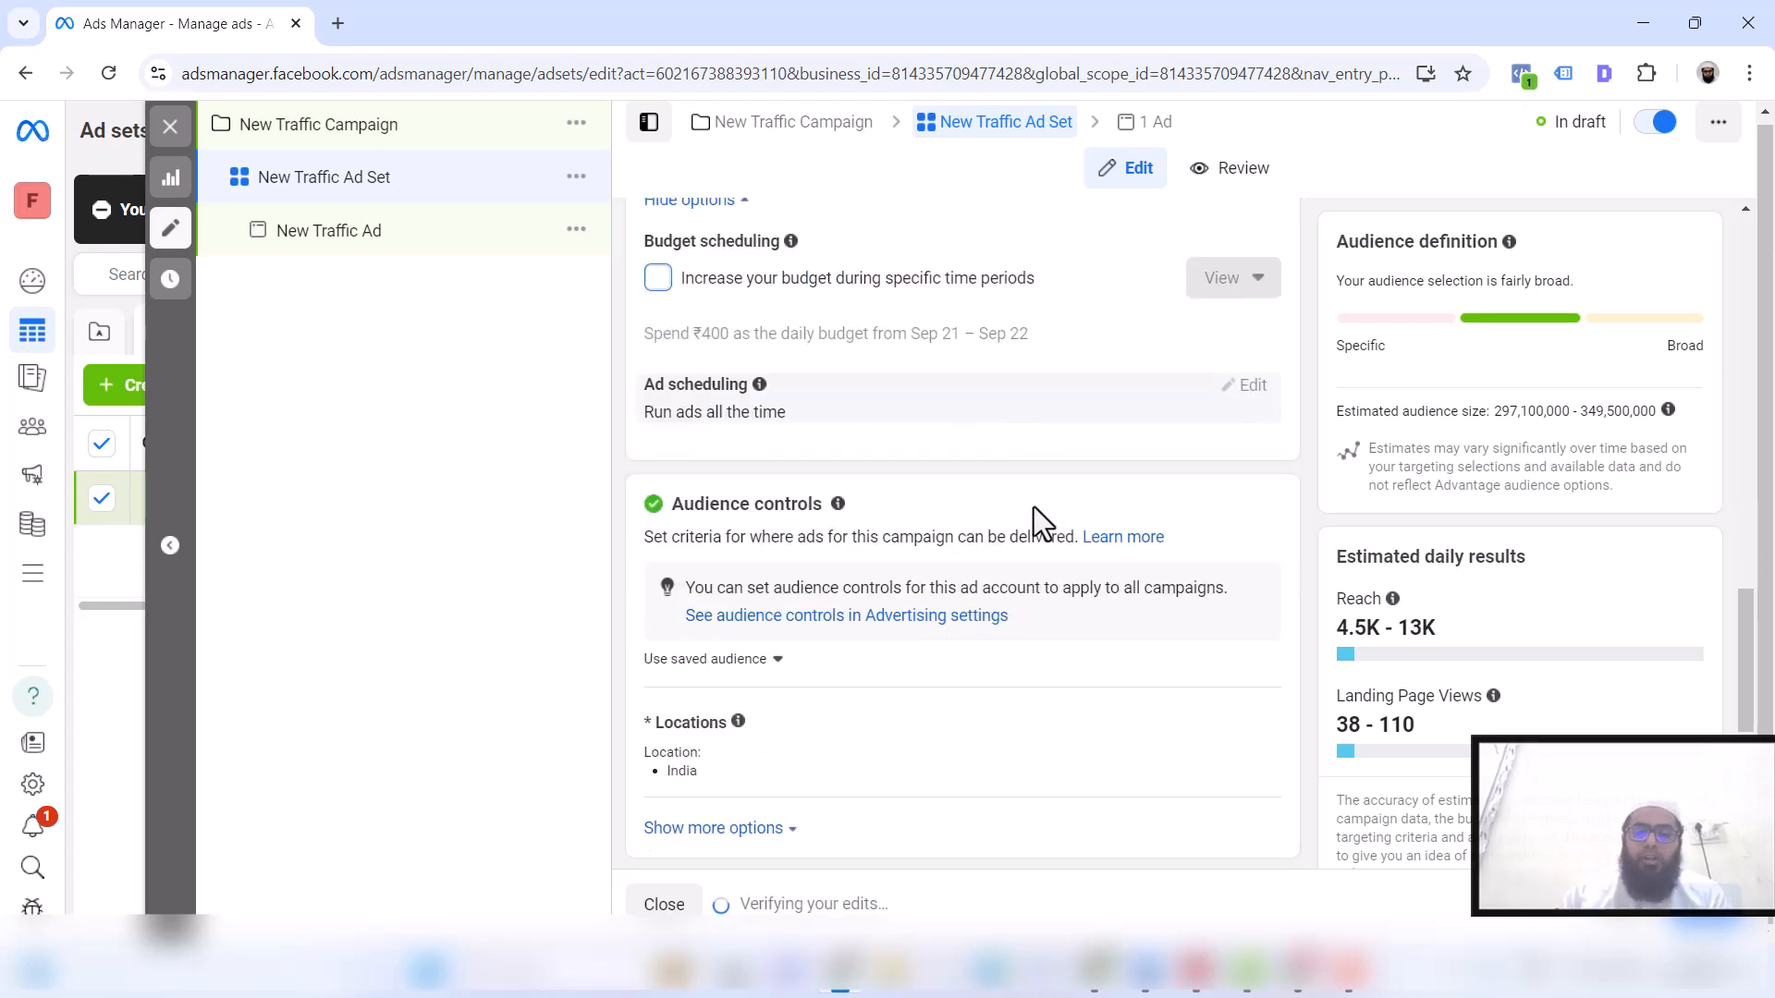
{"action": "scroll", "coordinate": [1028, 654], "scroll_direction": "down", "scroll_amount": 1}
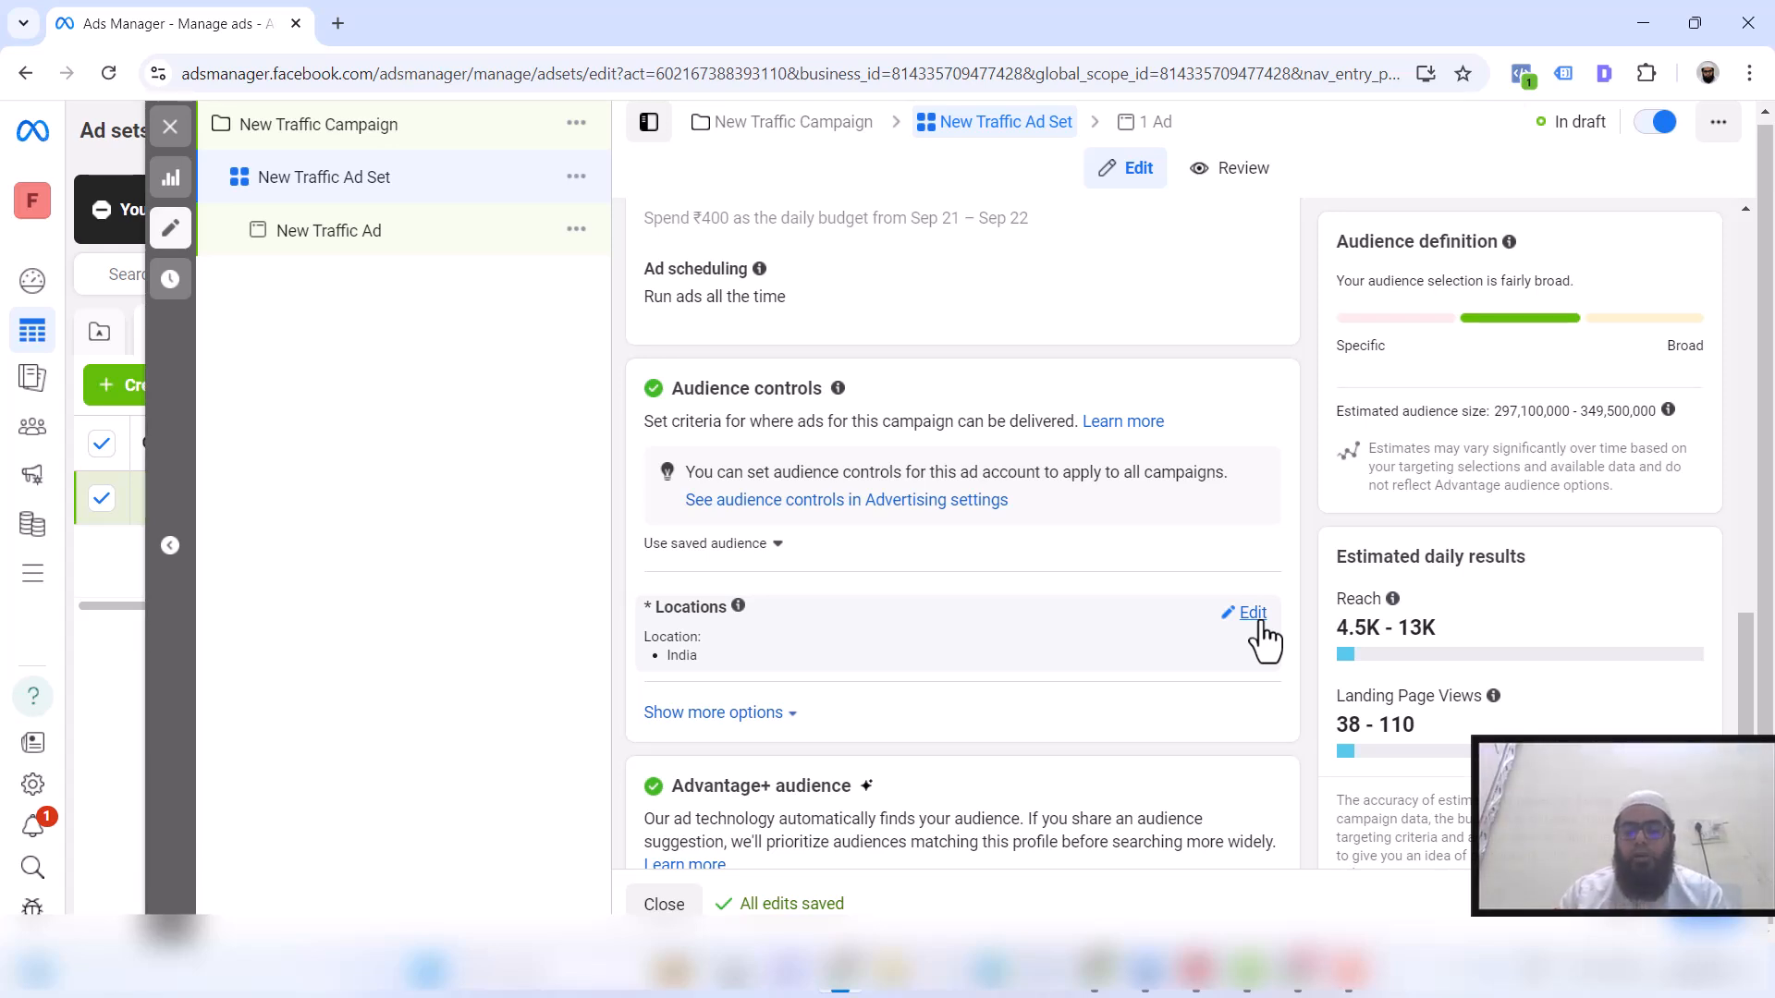
Expand the additional audience controls and set the audience language to English (All)
{"action": "left_click", "coordinate": [761, 716]}
{"action": "scroll", "coordinate": [832, 693], "scroll_direction": "down", "scroll_amount": 3}
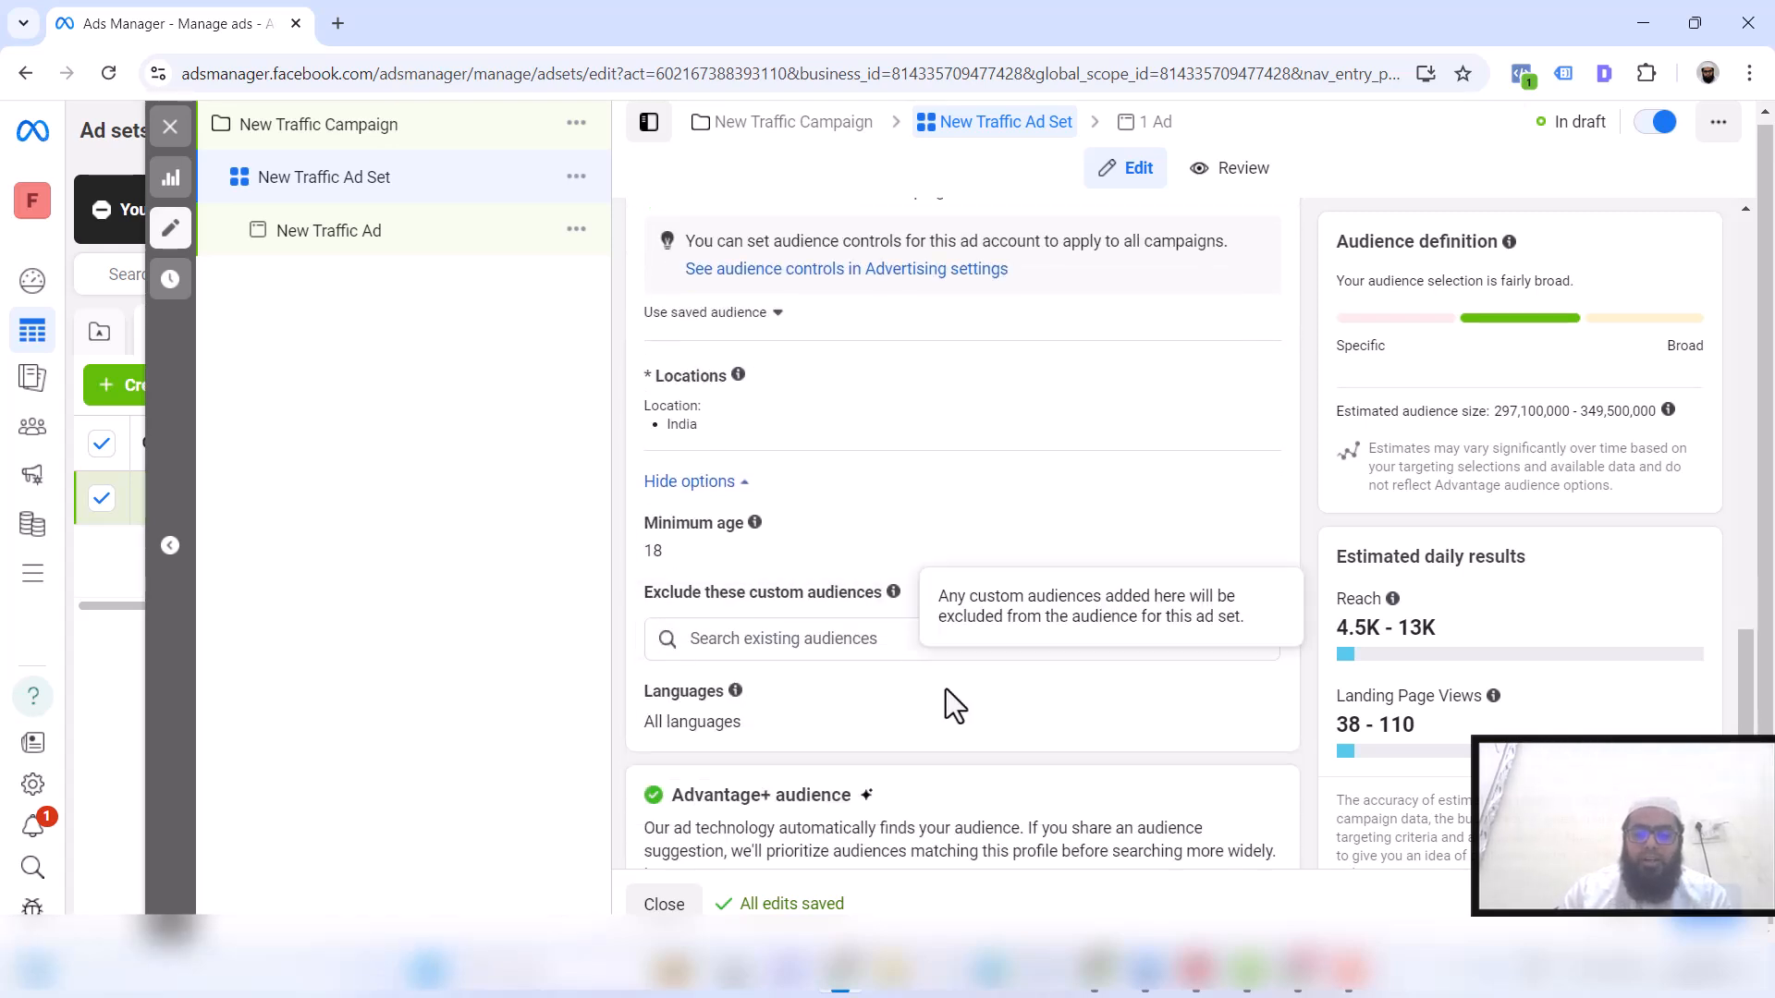
{"action": "scroll", "coordinate": [662, 707], "scroll_direction": "down", "scroll_amount": 1}
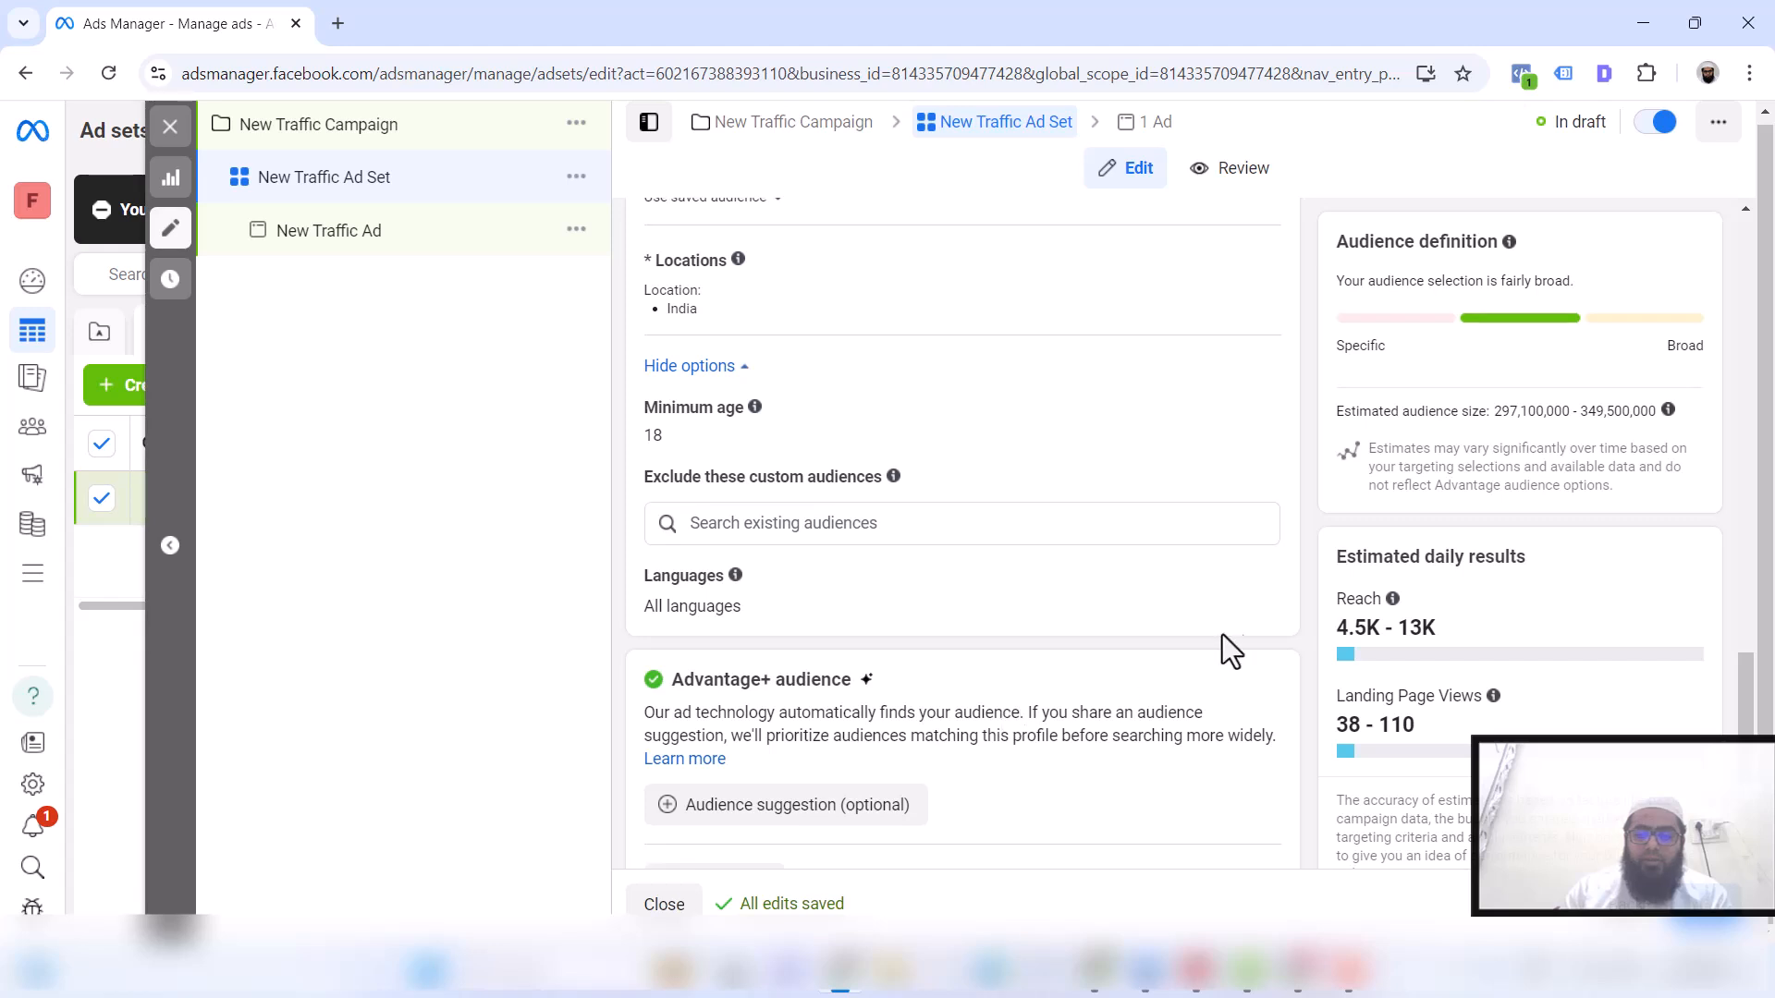
{"action": "left_click", "coordinate": [1248, 578]}
{"action": "left_click", "coordinate": [823, 612]}
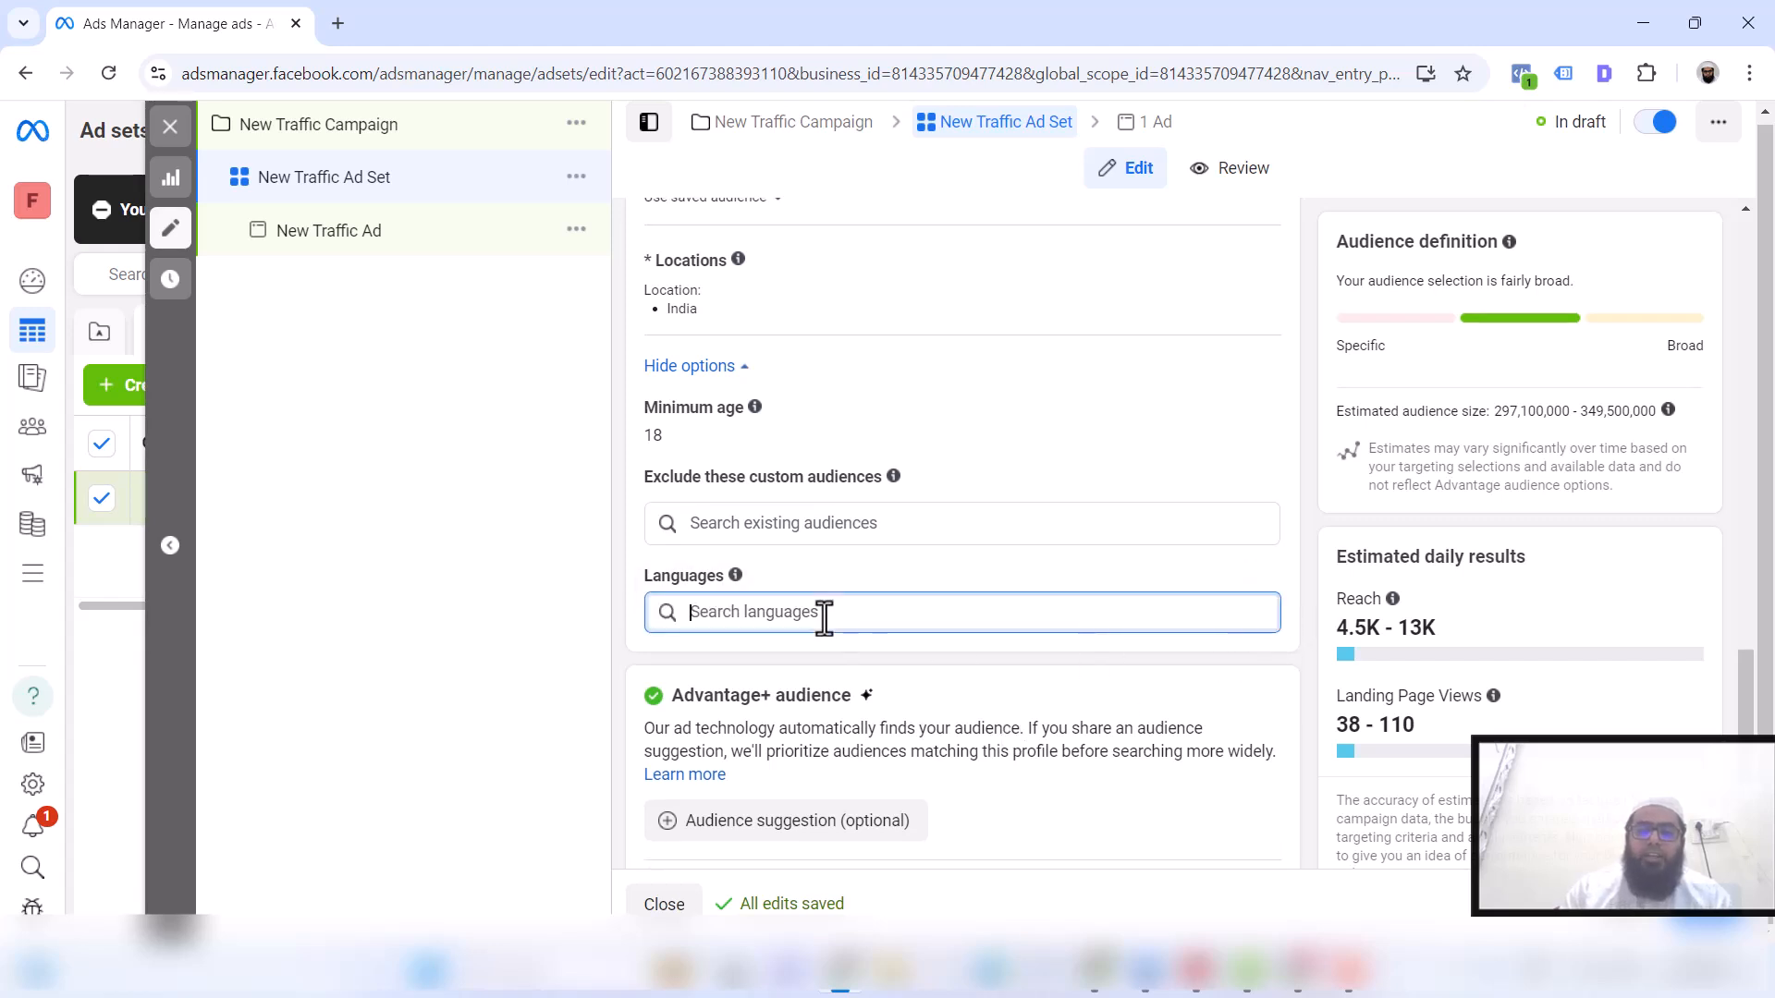
{"action": "type", "text": "Englis"}
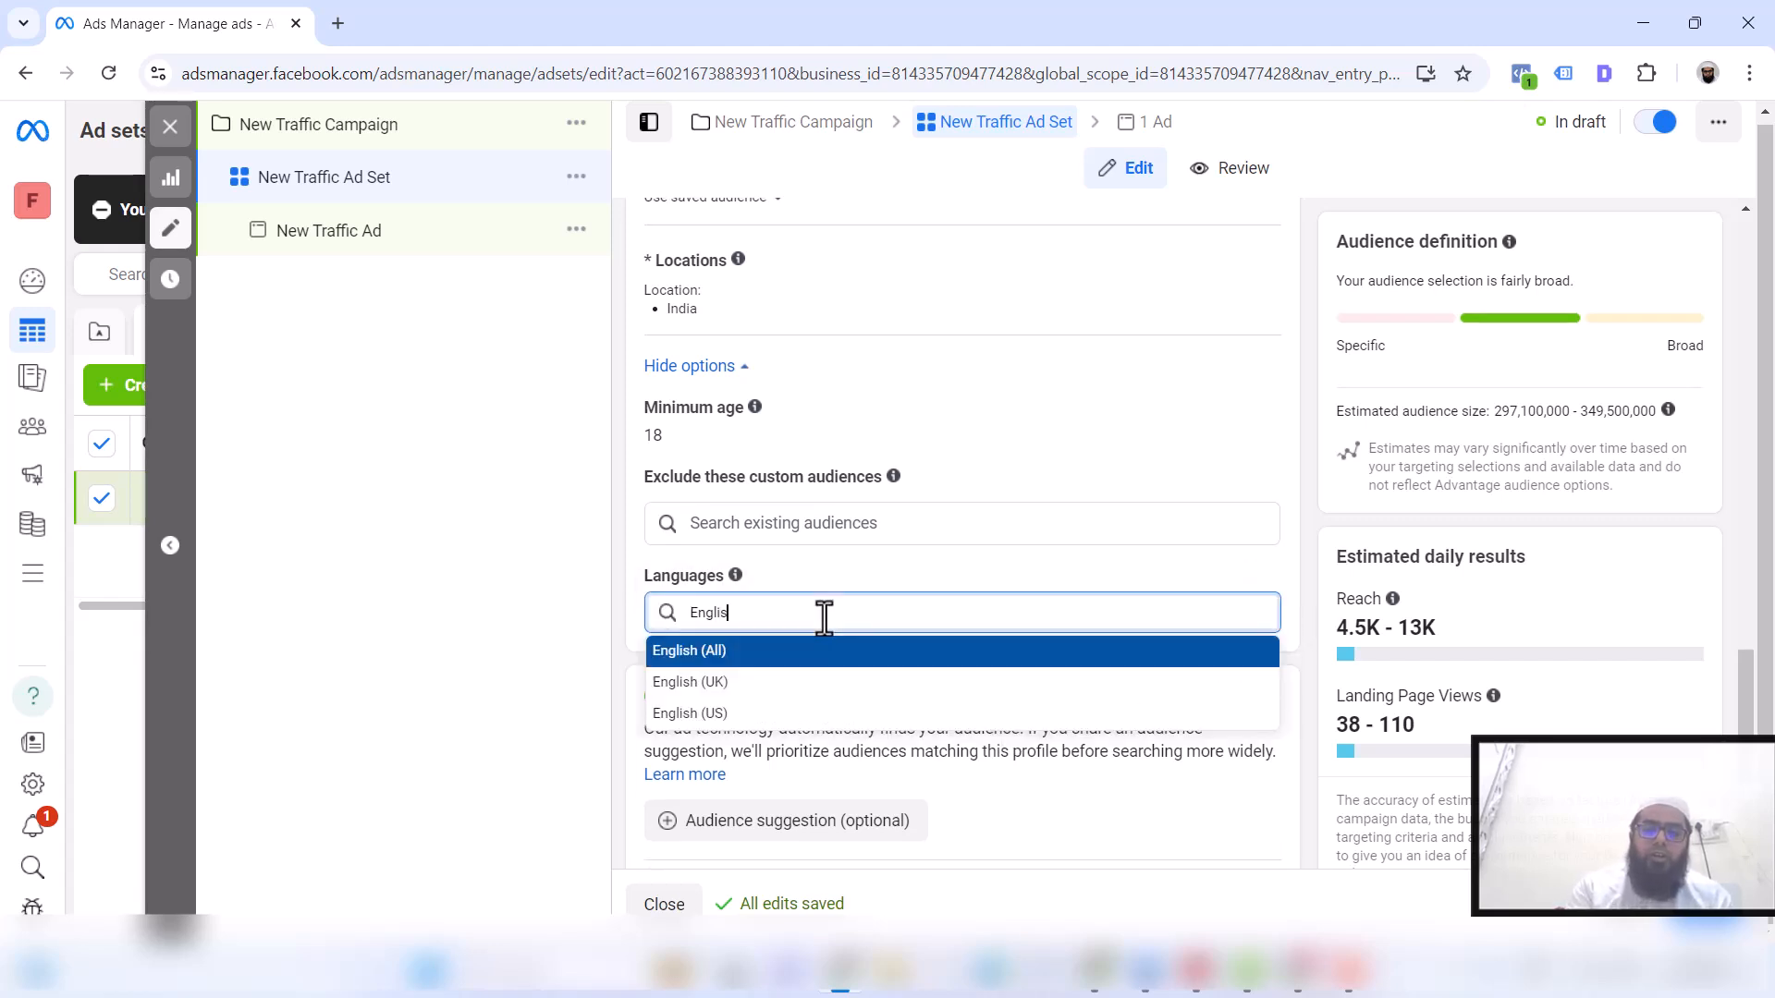
{"action": "key", "text": "Return"}
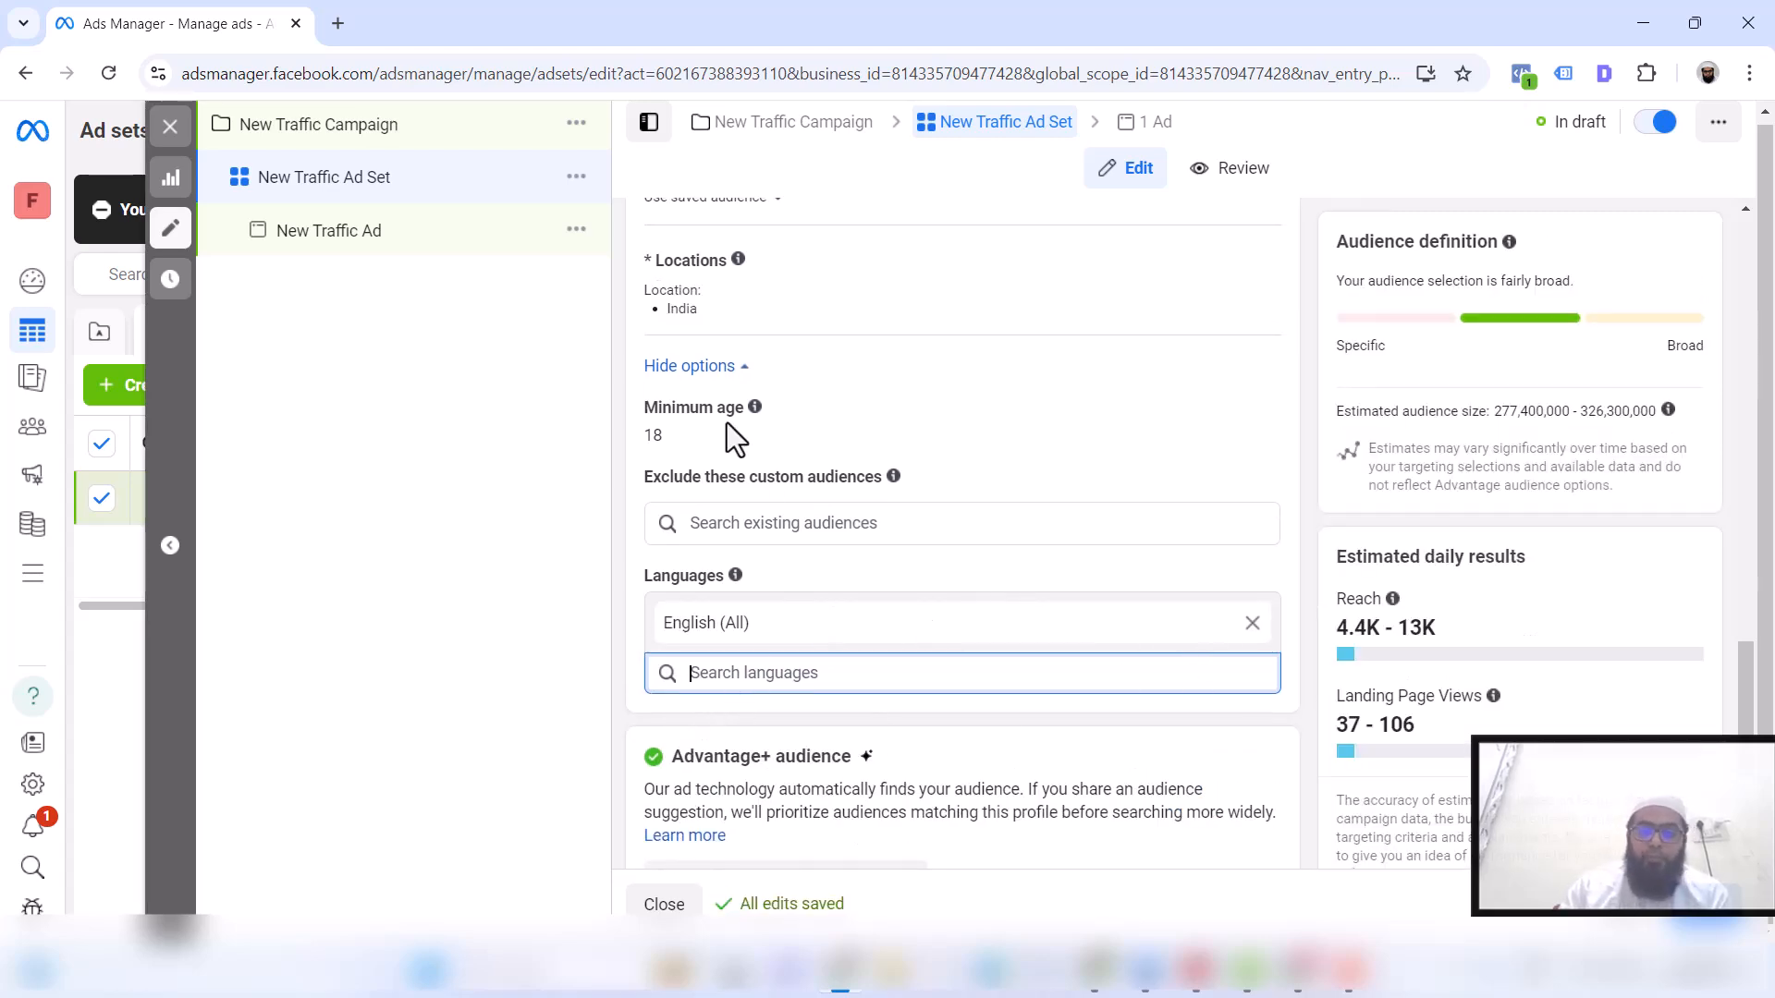
Examine the estimated daily reach and landing page views for the ad set
{"action": "scroll", "coordinate": [821, 477], "scroll_direction": "up", "scroll_amount": 4}
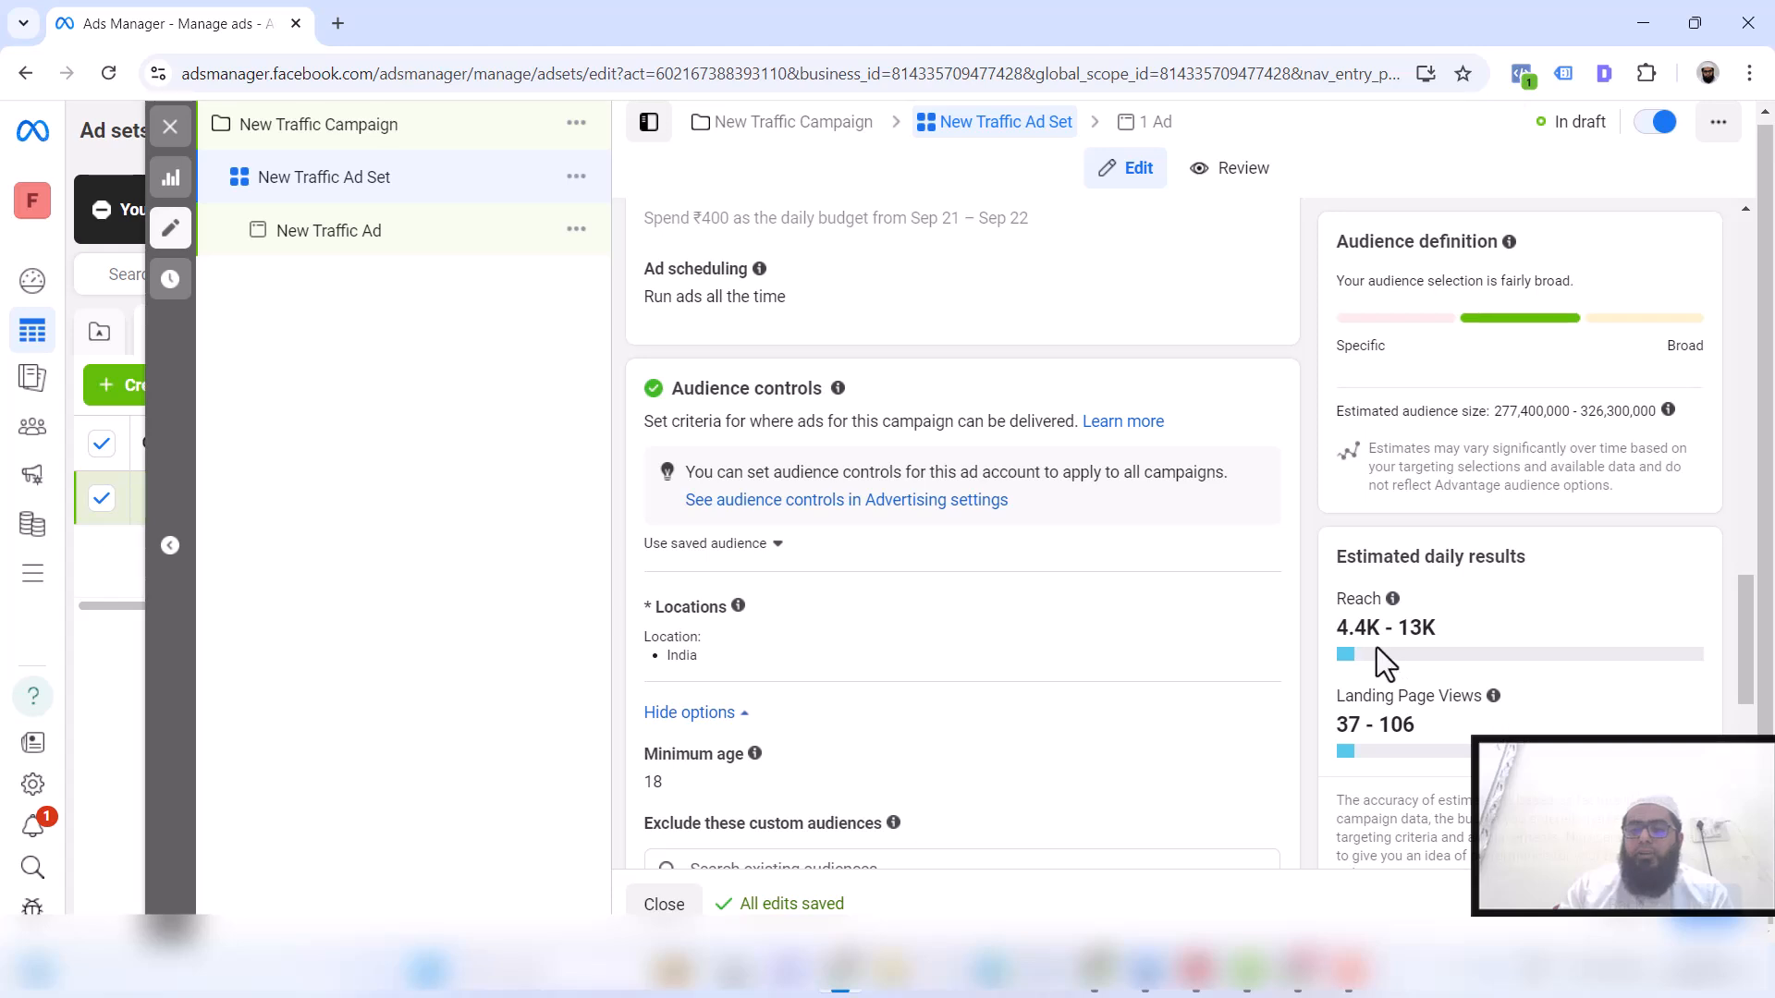
{"action": "left_click_drag", "start_coordinate": [1335, 628], "coordinate": [1444, 632]}
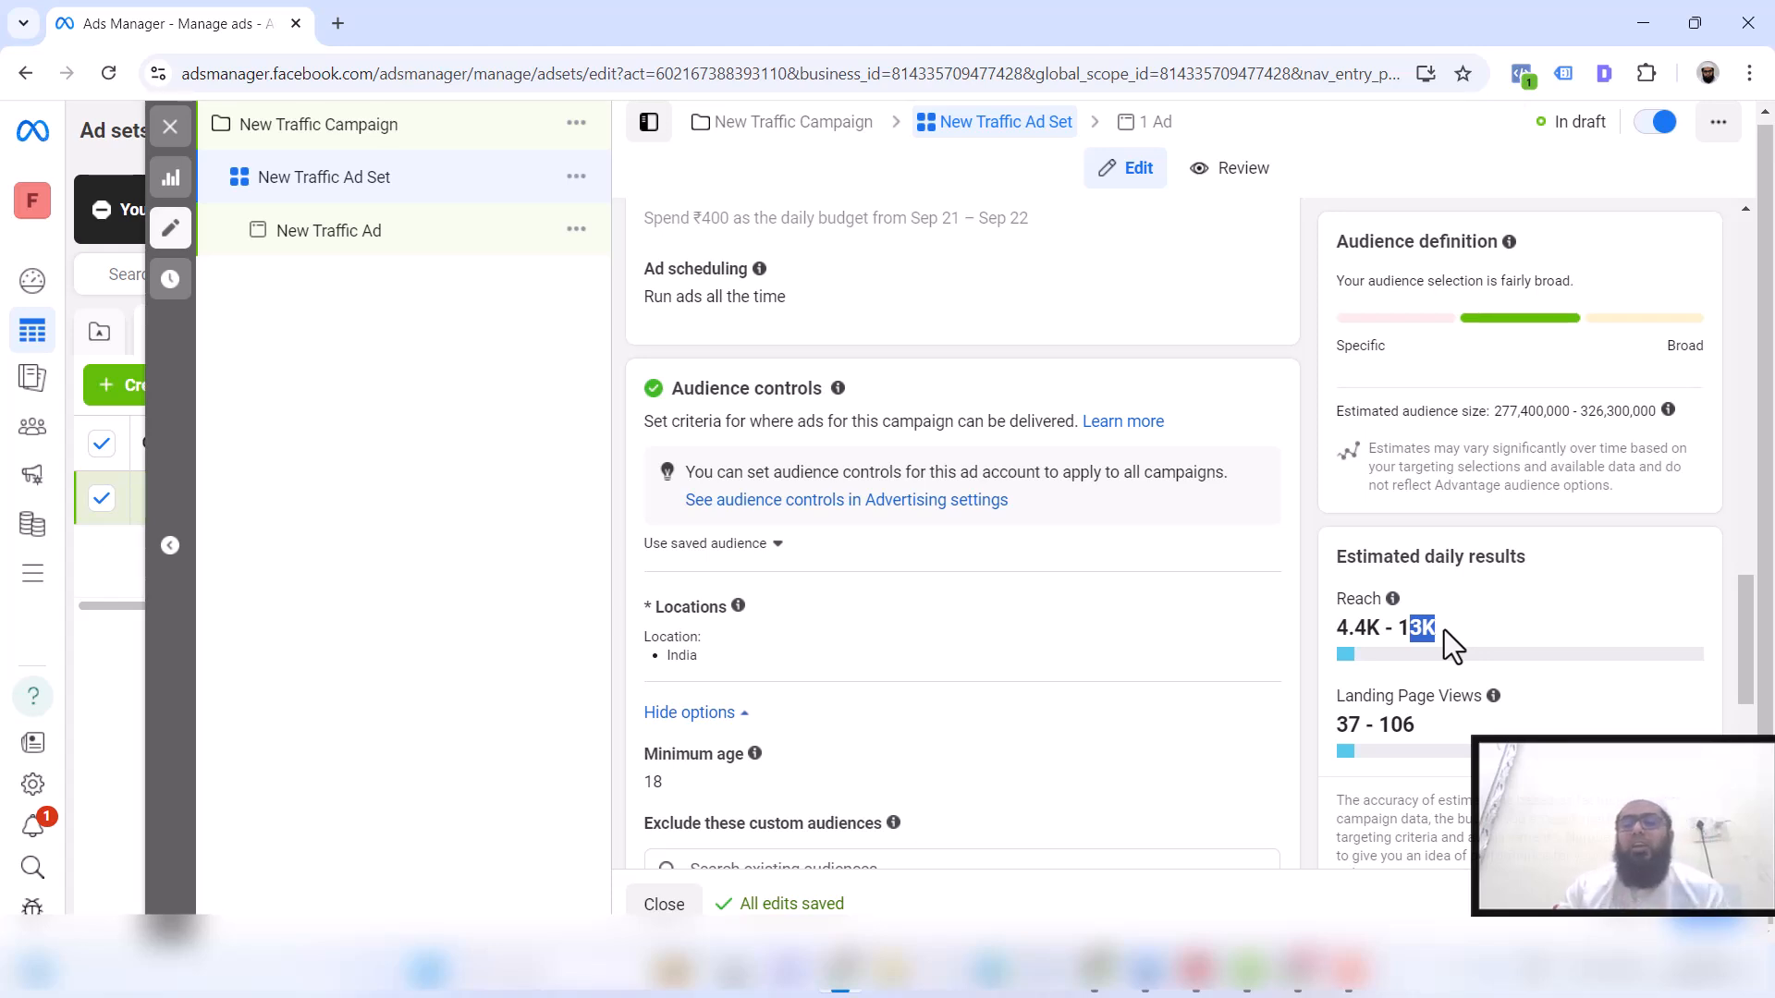
{"action": "double_click", "coordinate": [1367, 636]}
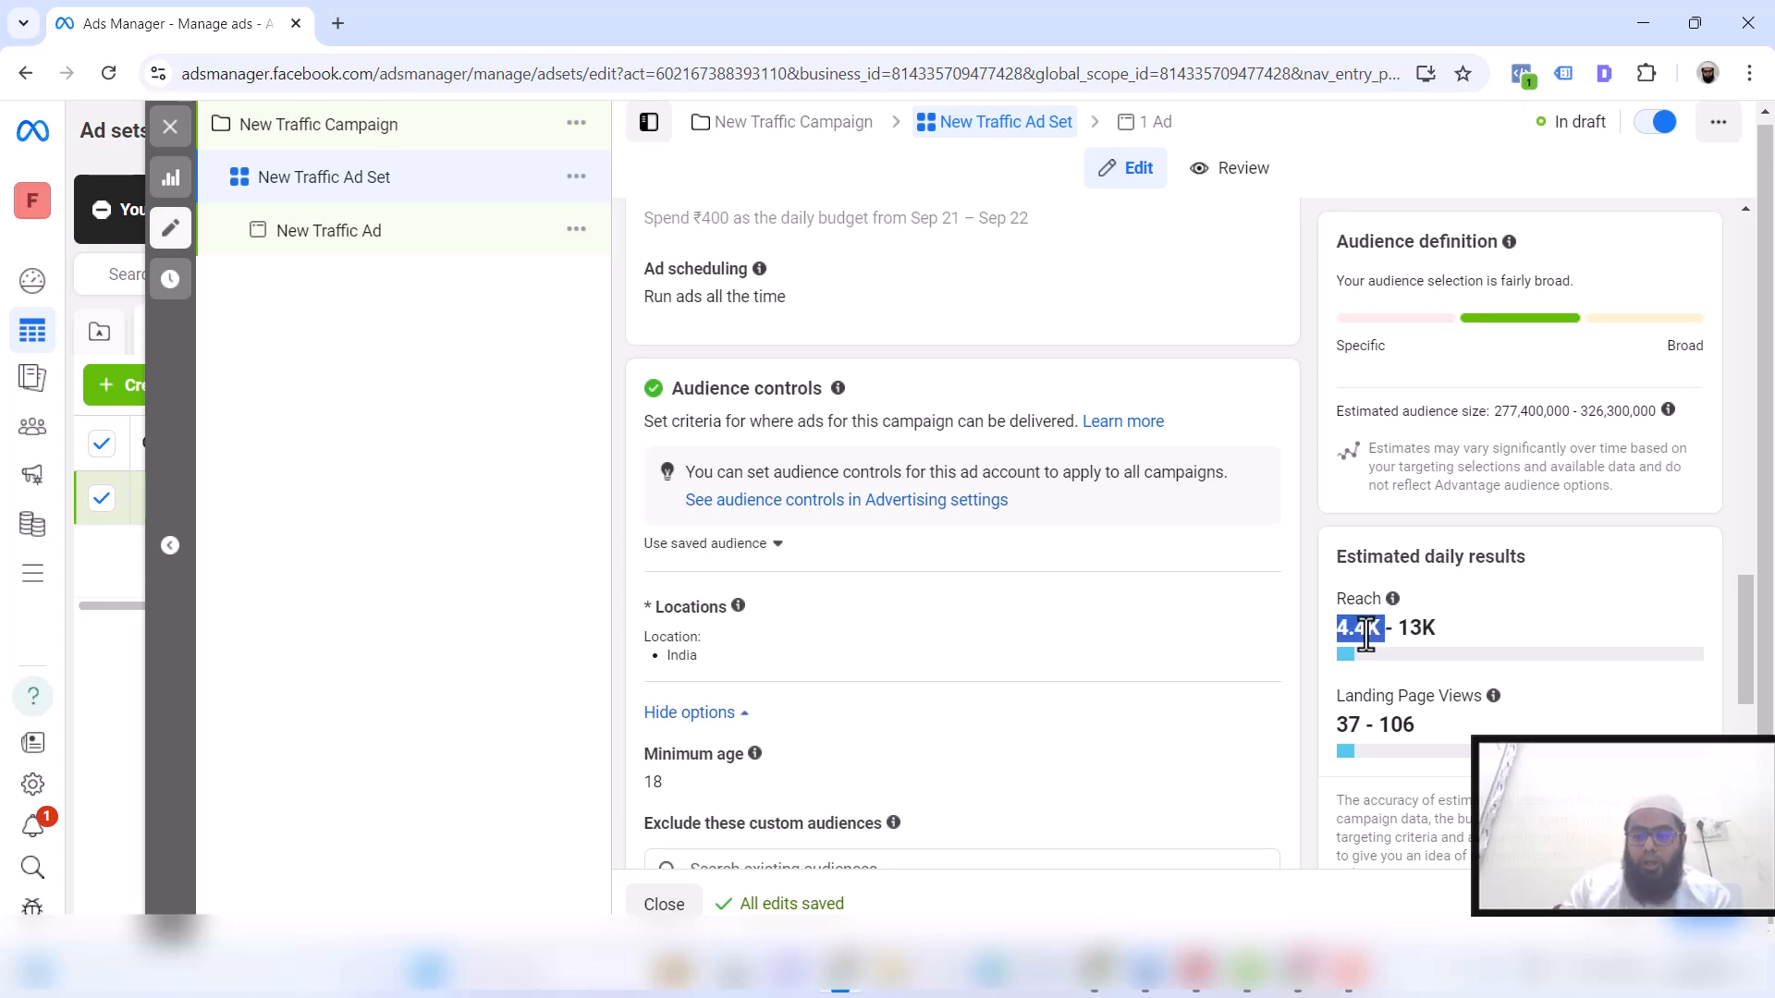
{"action": "triple_click", "coordinate": [1367, 696]}
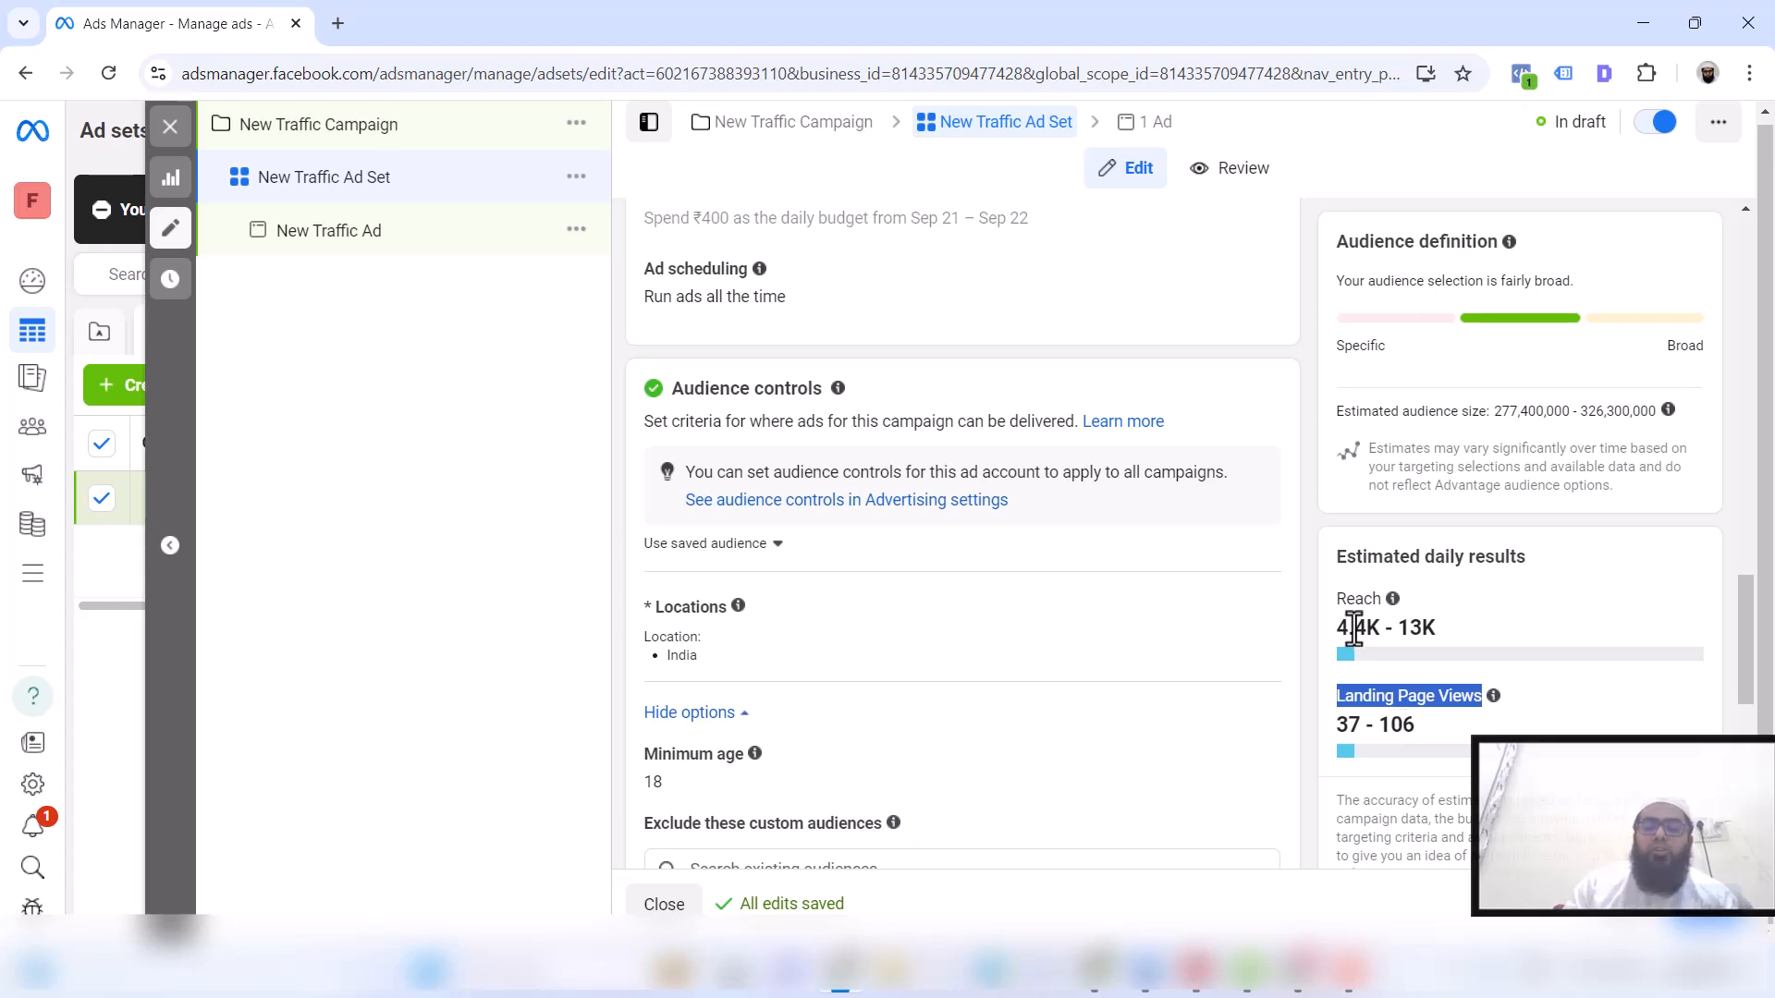
Switch the ad set from Advantage+ audience to the original audience options
{"action": "scroll", "coordinate": [993, 681], "scroll_direction": "down", "scroll_amount": 1}
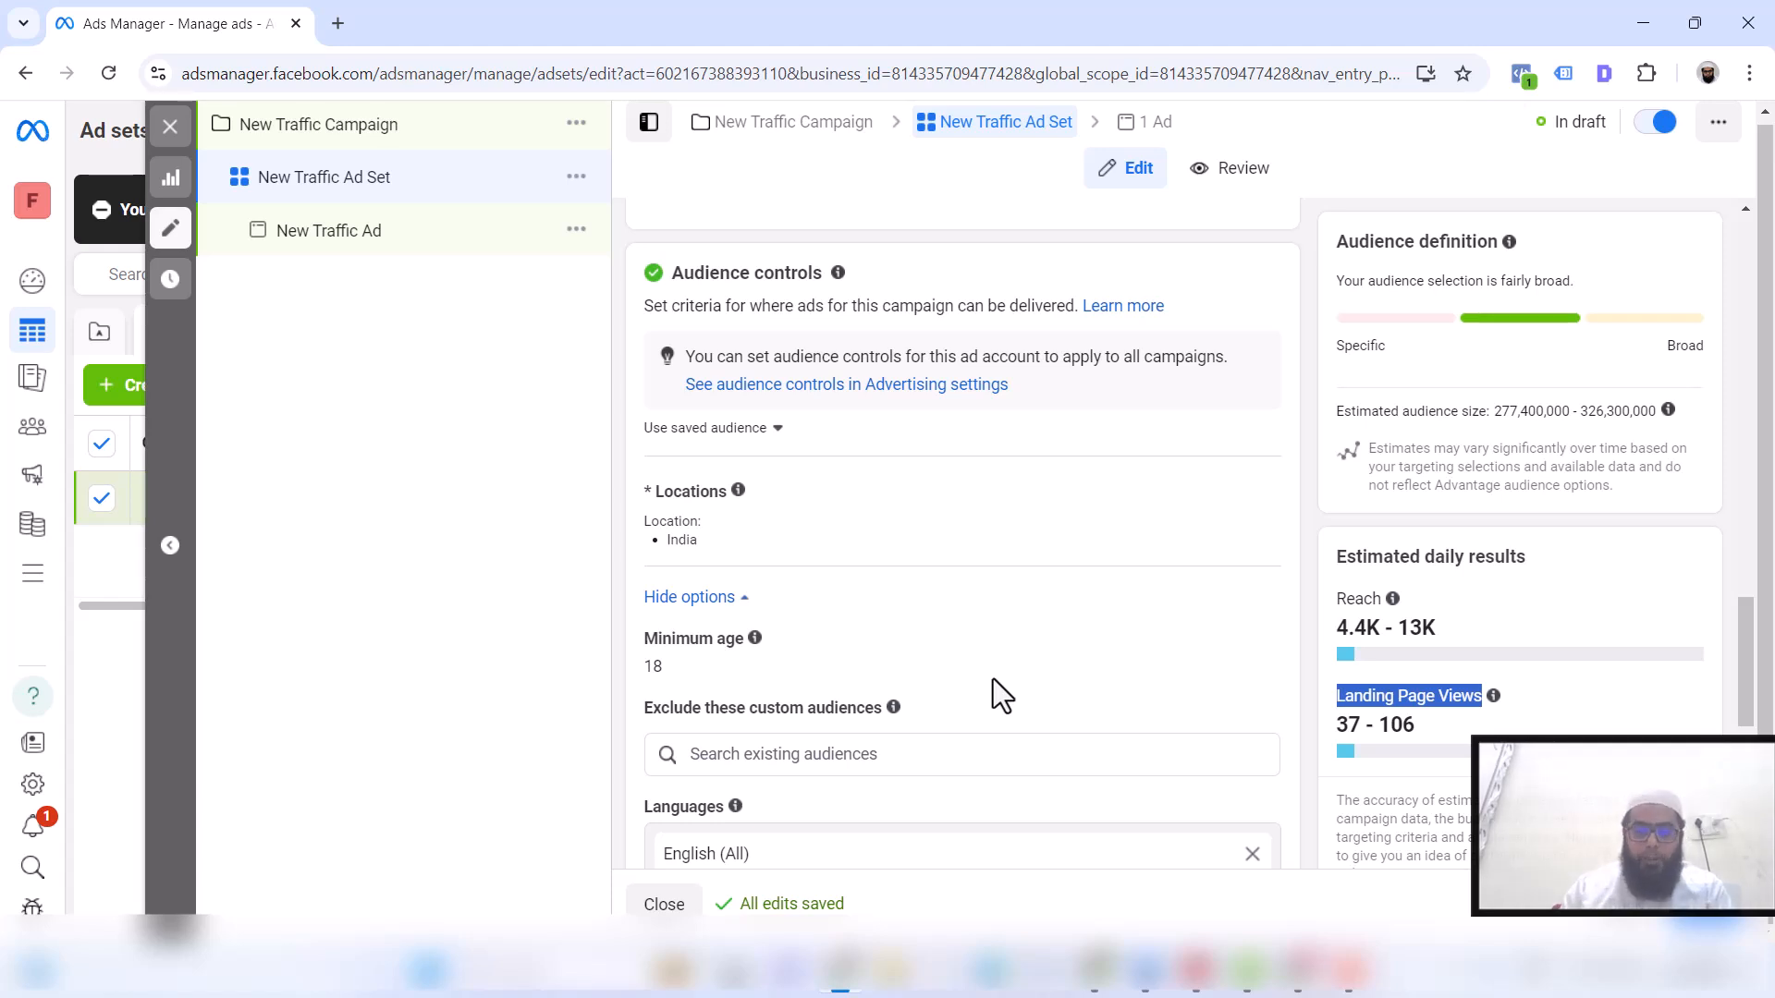
{"action": "scroll", "coordinate": [1056, 647], "scroll_direction": "down", "scroll_amount": 2}
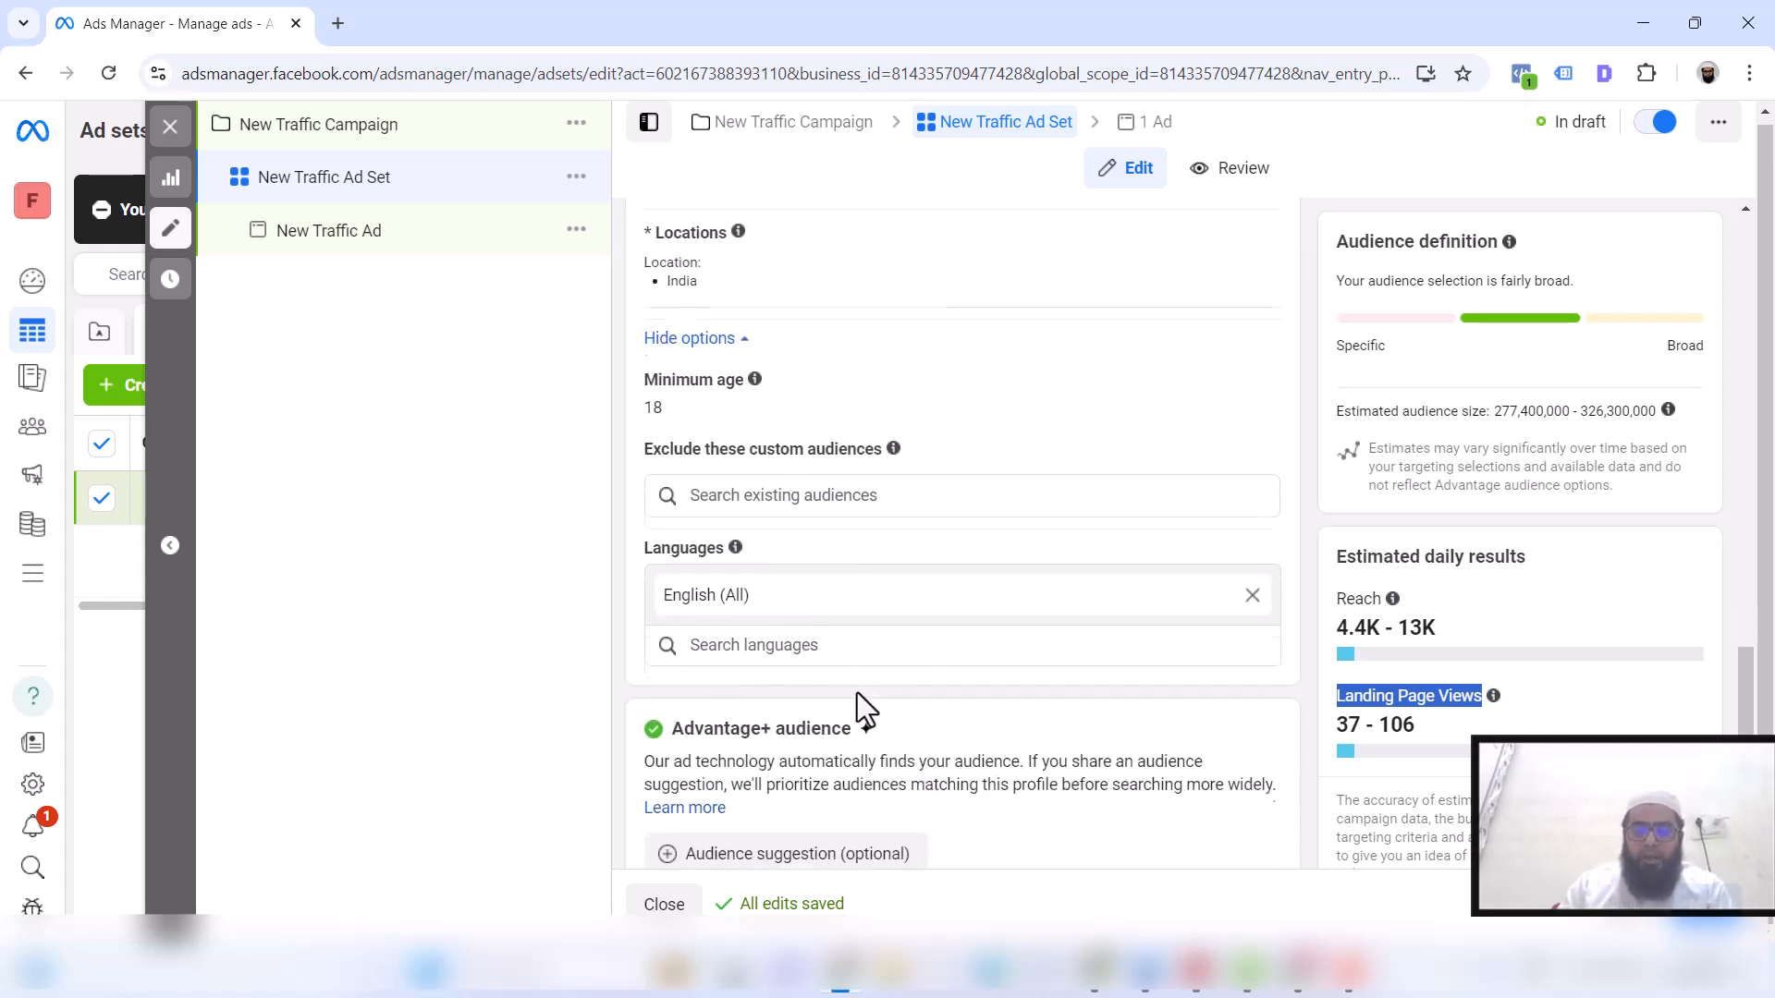
{"action": "scroll", "coordinate": [858, 703], "scroll_direction": "down", "scroll_amount": 2}
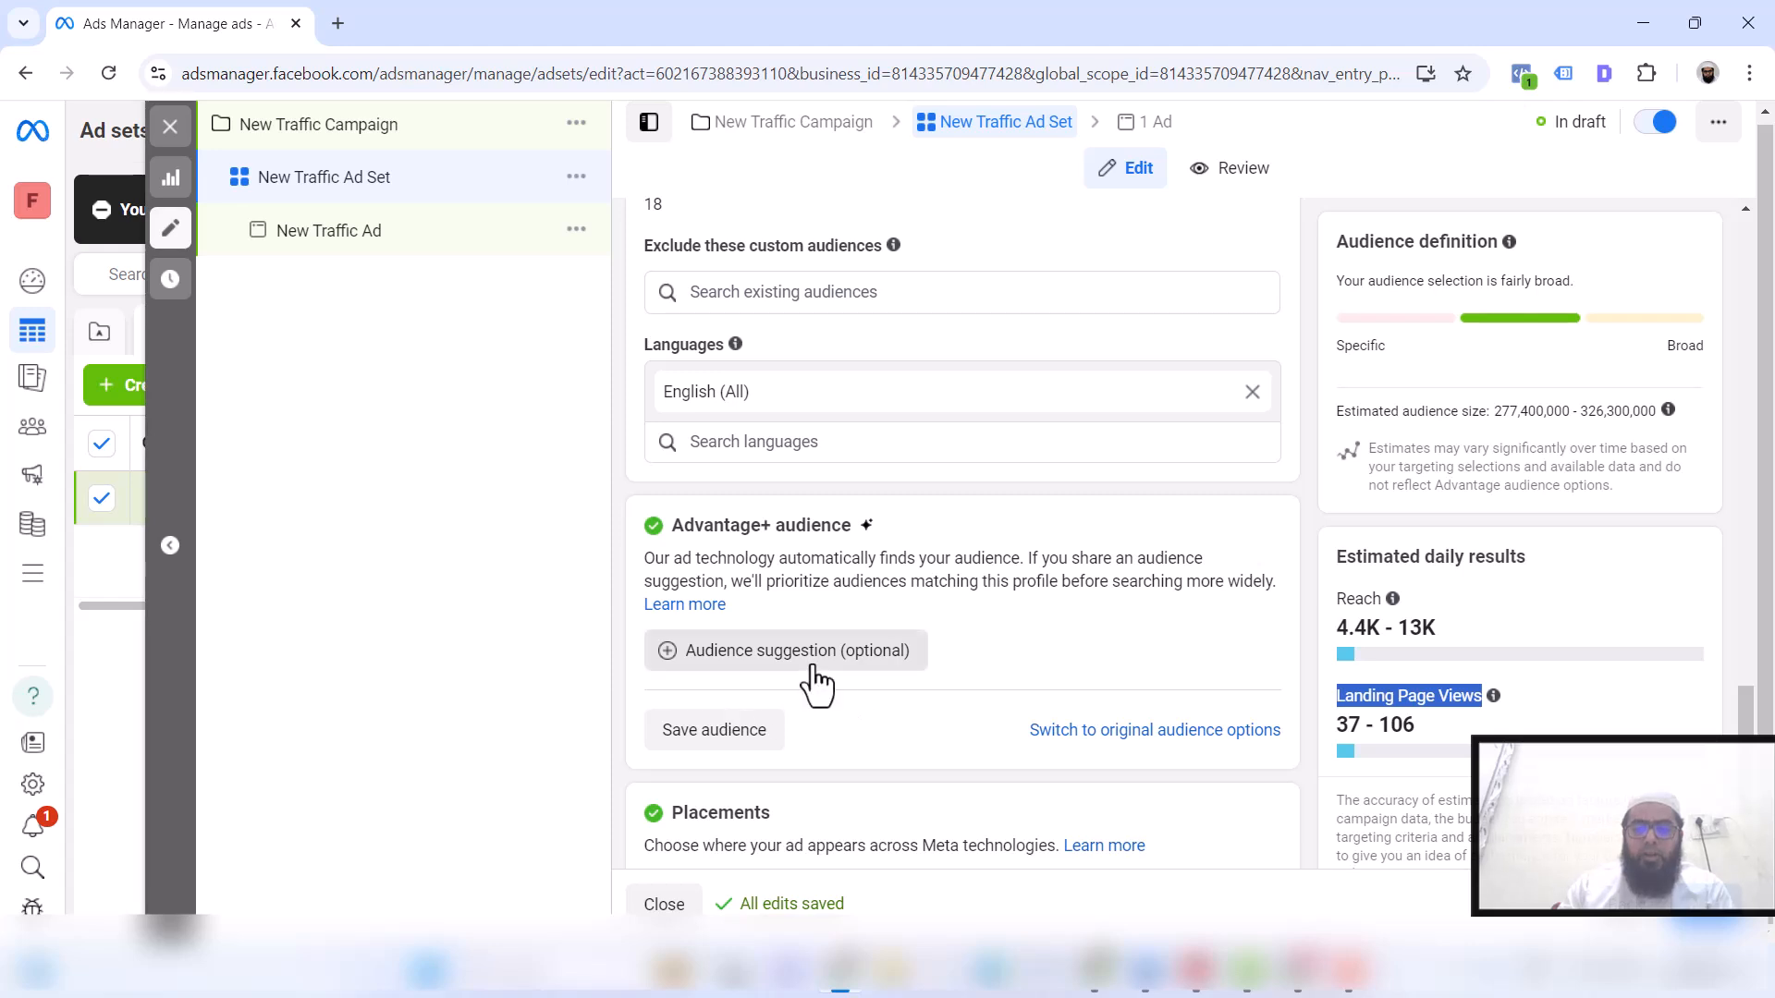
{"action": "left_click", "coordinate": [806, 451]}
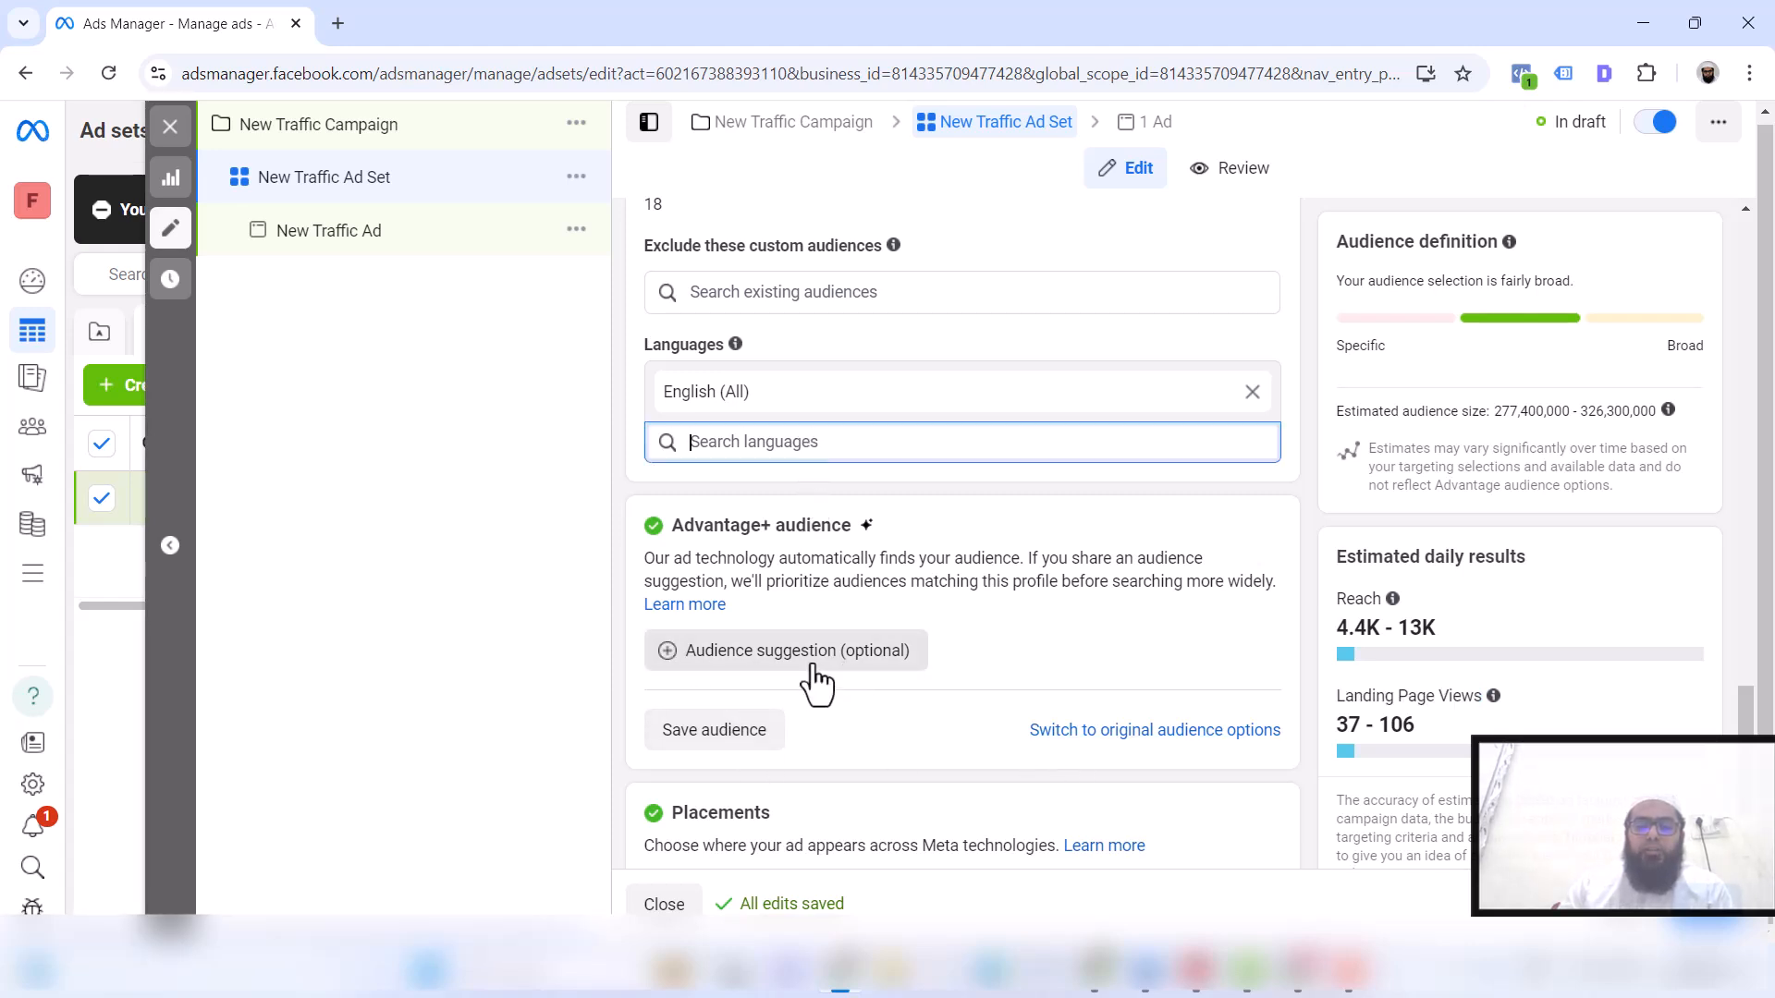
{"action": "left_click", "coordinate": [1151, 729]}
{"action": "left_click", "coordinate": [910, 578]}
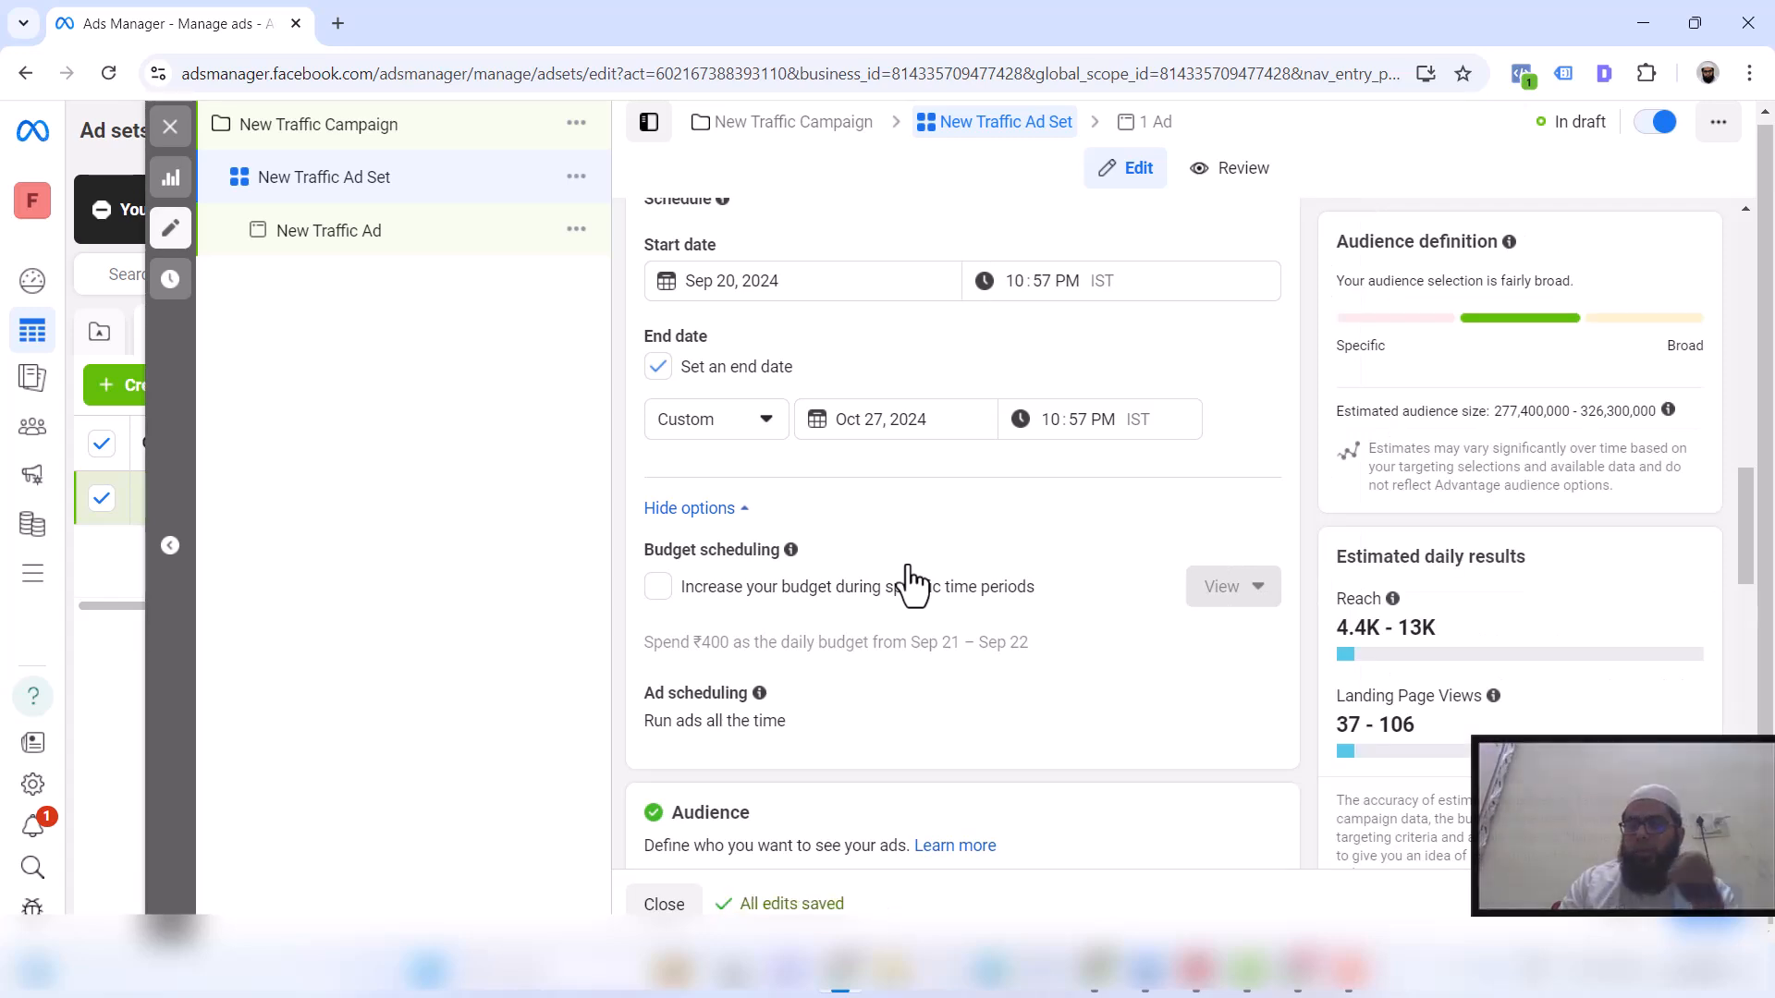
Set the maximum age of the new audience to 40
{"action": "scroll", "coordinate": [1014, 637], "scroll_direction": "down", "scroll_amount": 7}
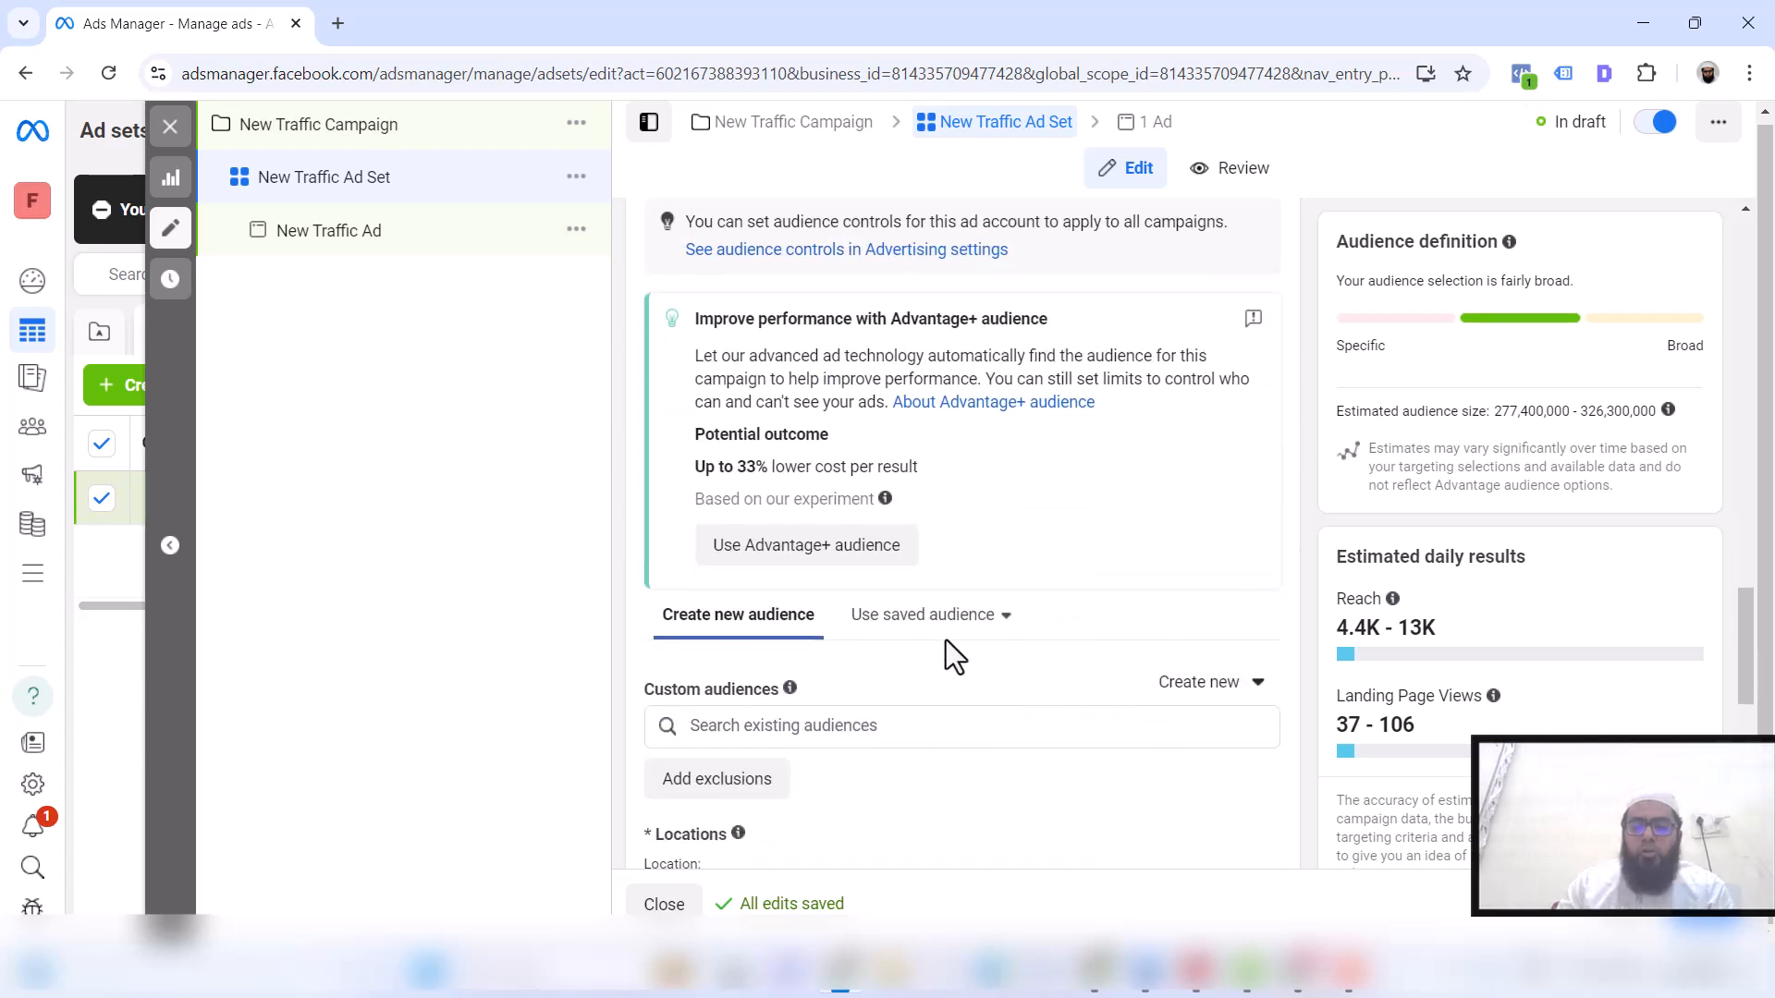
{"action": "scroll", "coordinate": [906, 658], "scroll_direction": "down", "scroll_amount": 3}
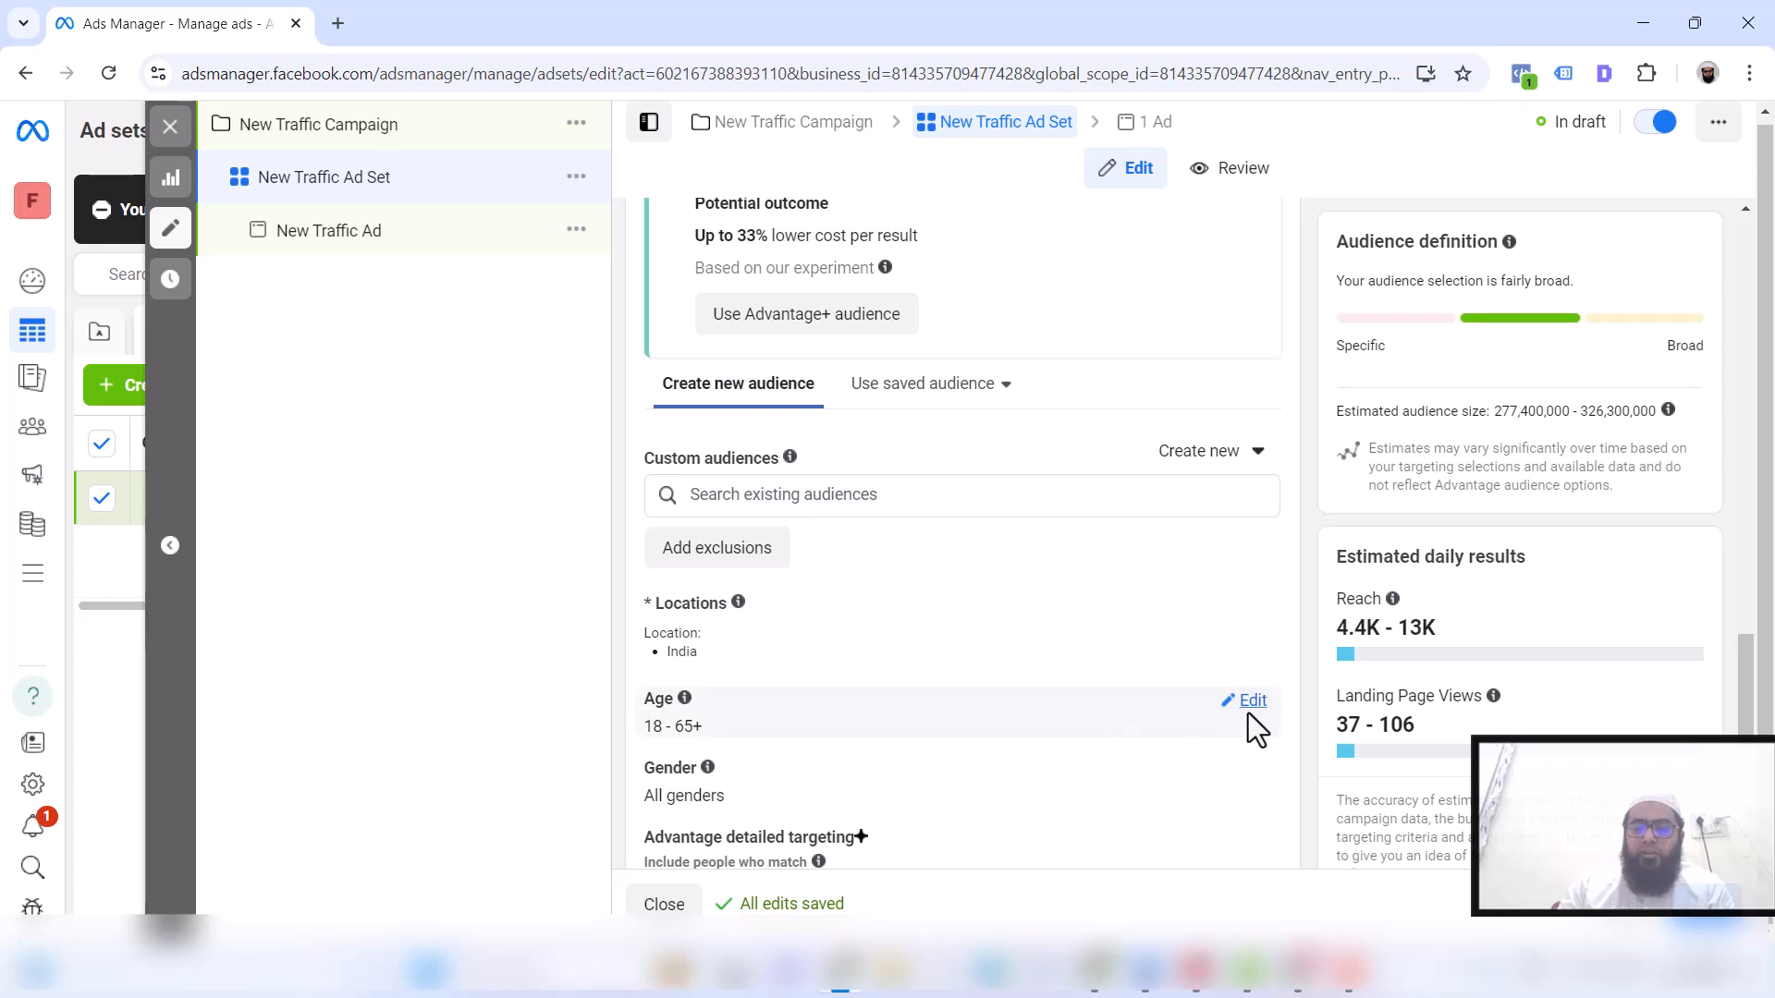
{"action": "left_click", "coordinate": [1257, 701]}
{"action": "left_click", "coordinate": [844, 735]}
{"action": "scroll", "coordinate": [812, 647], "scroll_direction": "up", "scroll_amount": 15}
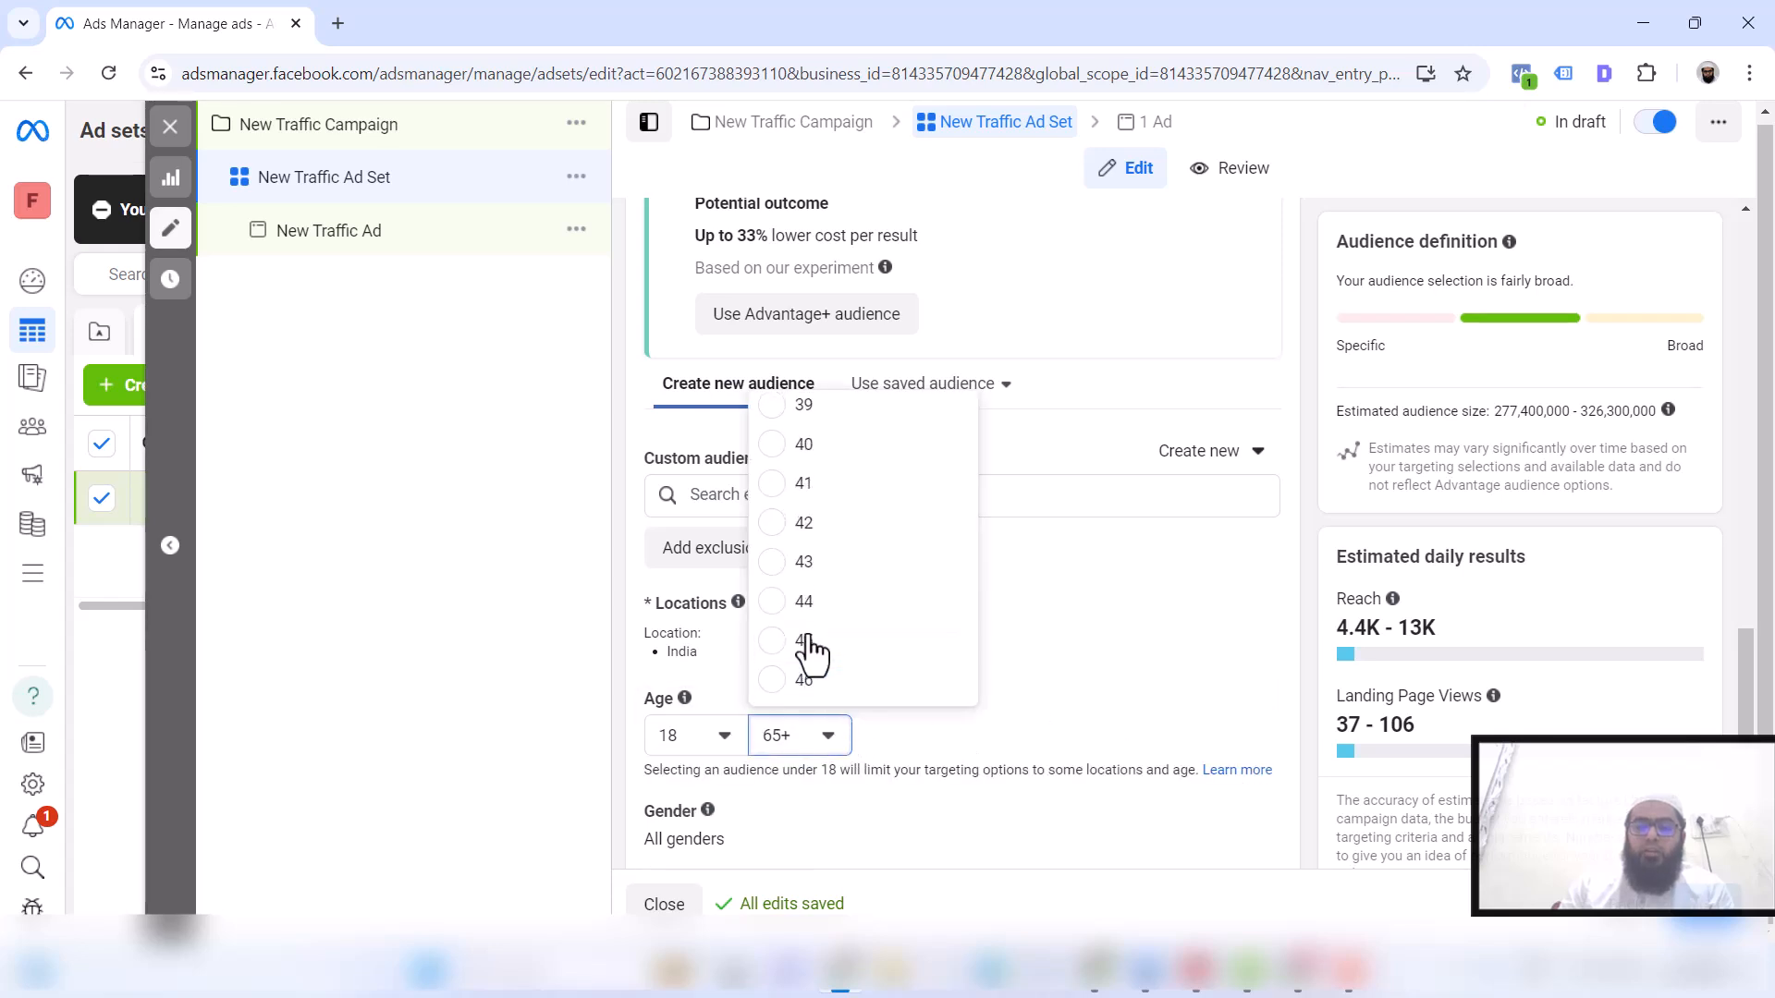
{"action": "scroll", "coordinate": [806, 647], "scroll_direction": "down", "scroll_amount": 5}
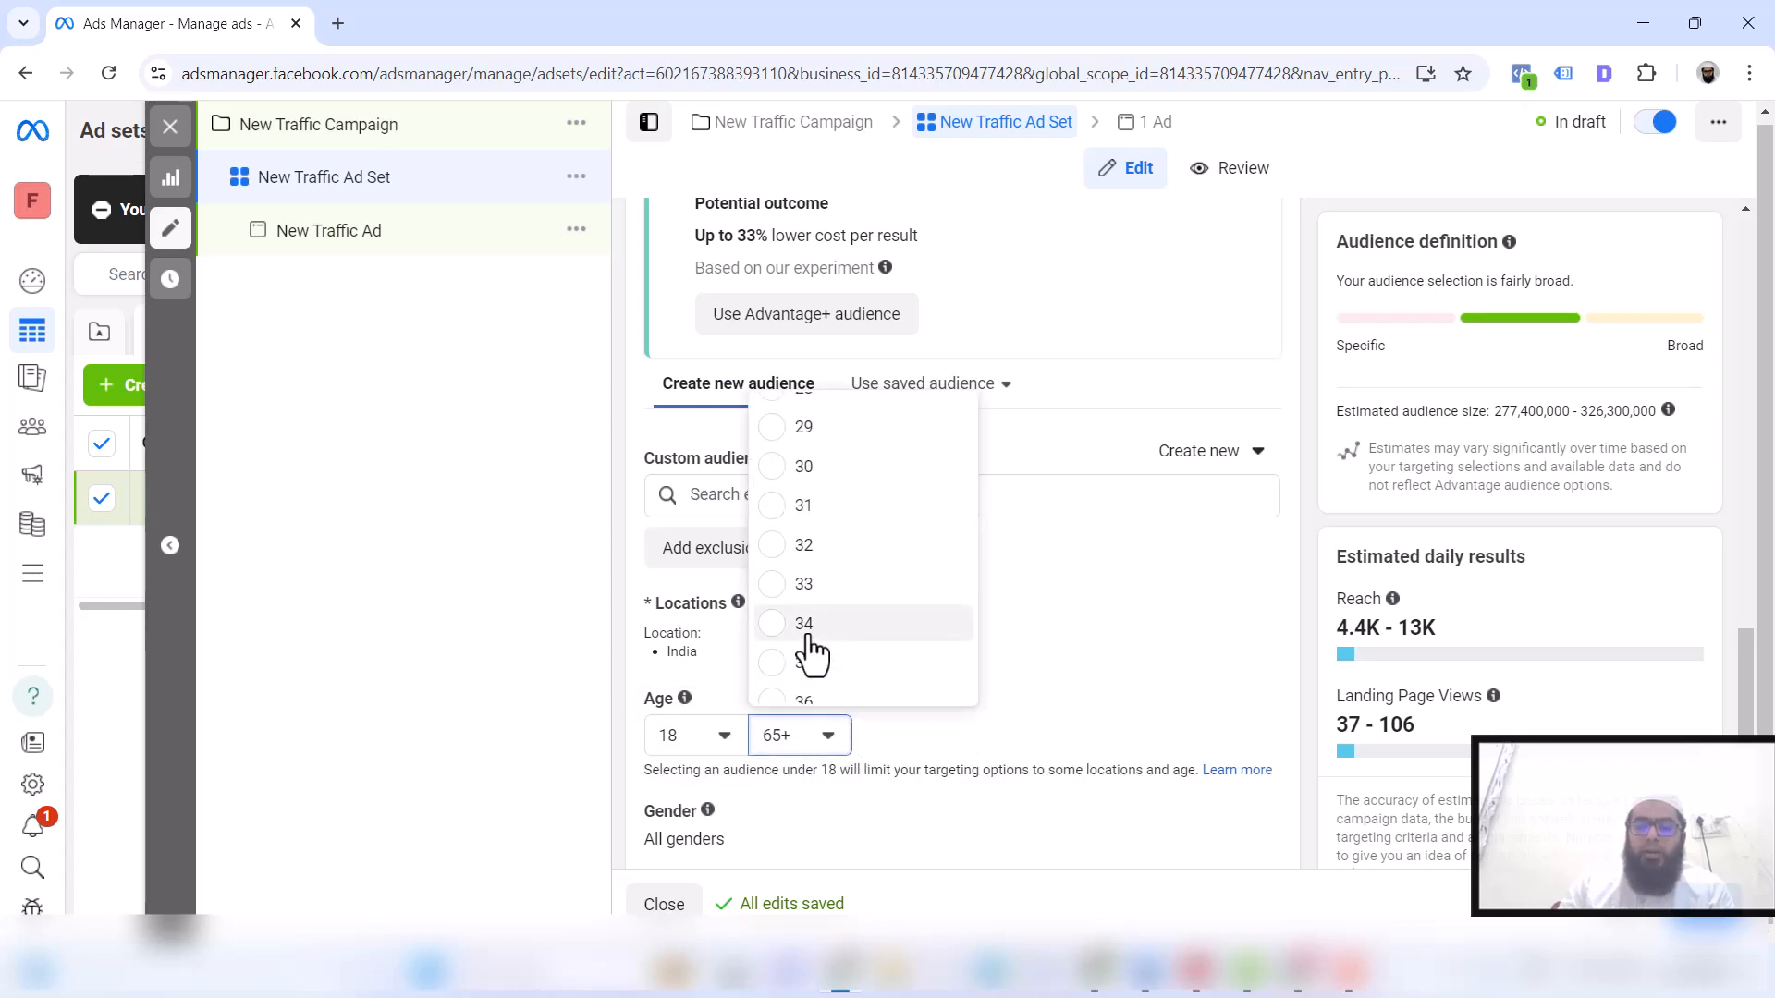
{"action": "scroll", "coordinate": [811, 647], "scroll_direction": "down", "scroll_amount": 3}
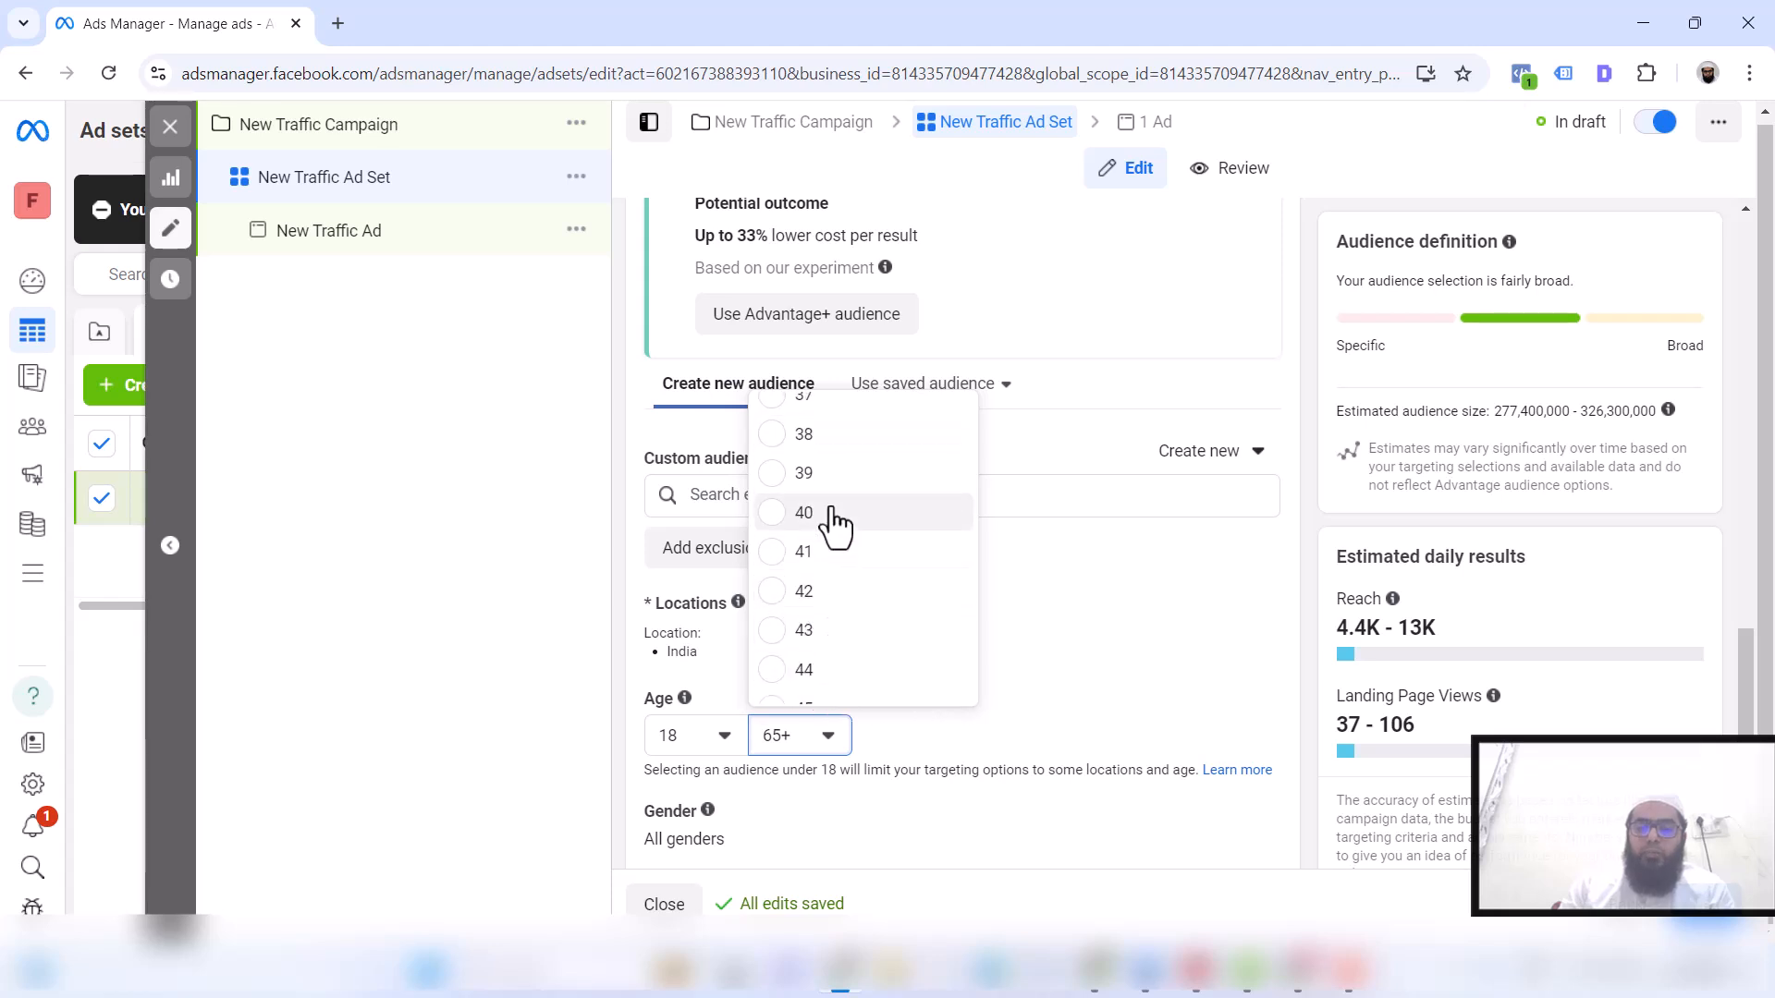
{"action": "left_click", "coordinate": [836, 514]}
Review the detailed targeting field, the expanded placement options with brand safety settings, and the estimated landing page views
{"action": "scroll", "coordinate": [957, 791], "scroll_direction": "down", "scroll_amount": 3}
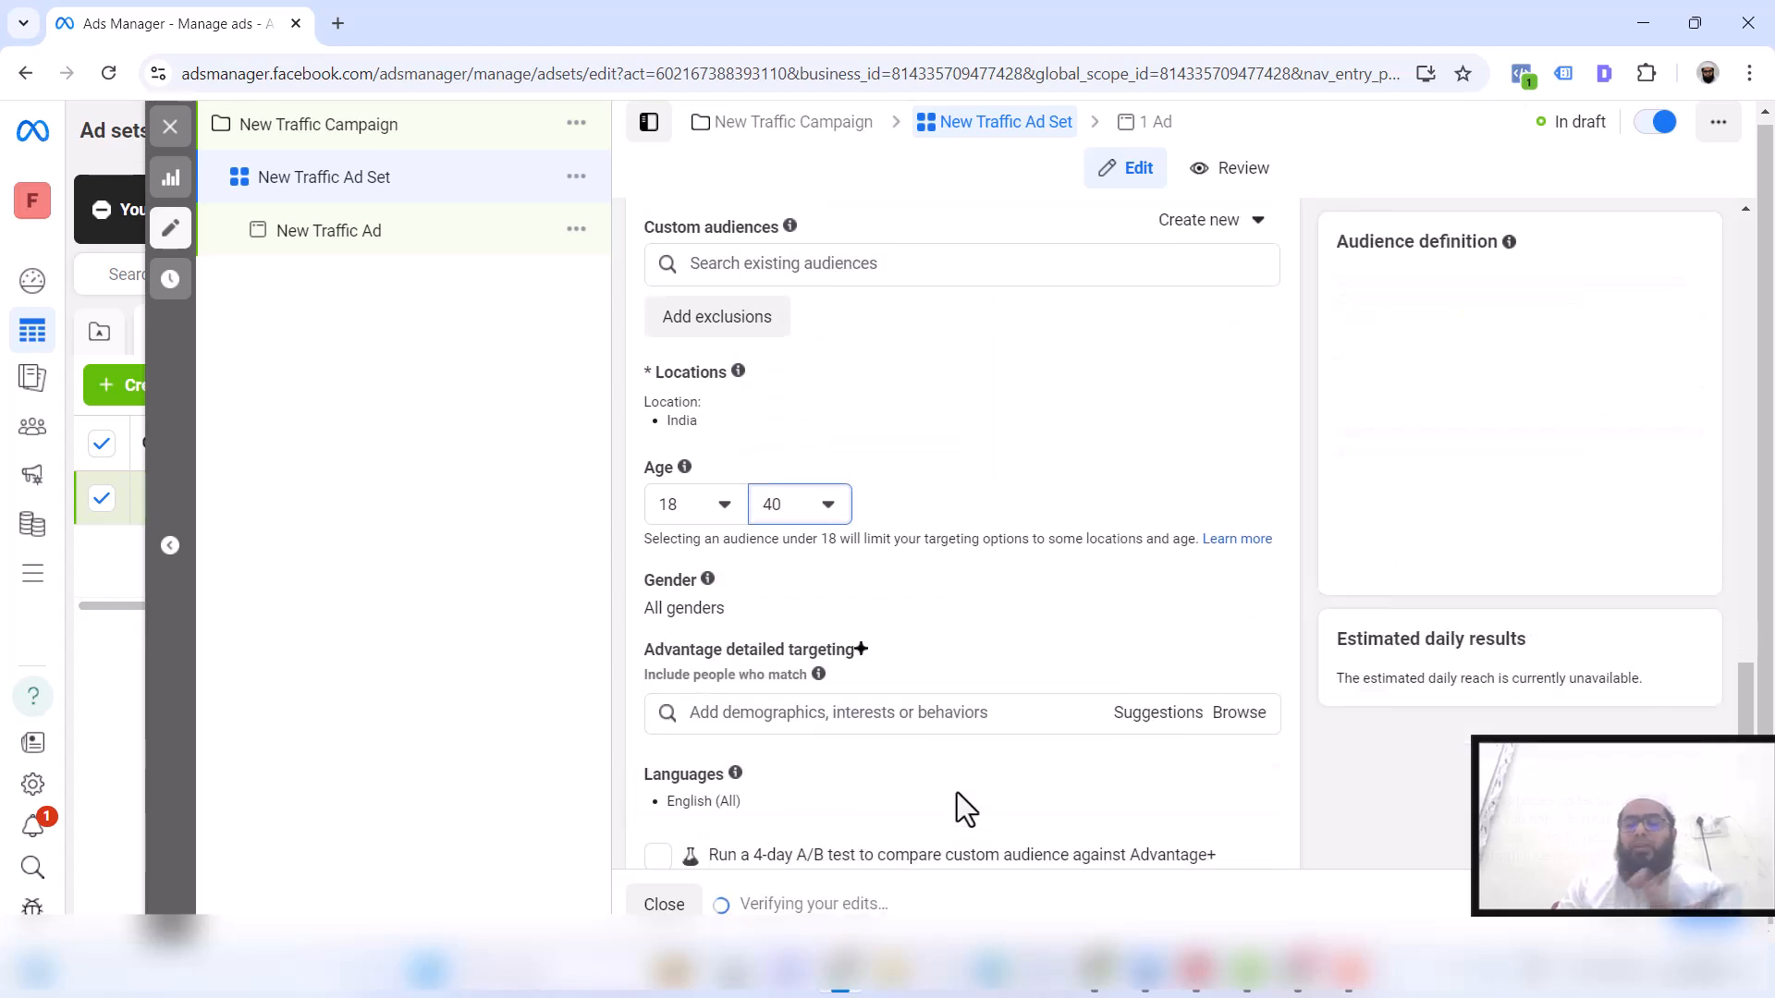
{"action": "left_click", "coordinate": [930, 705]}
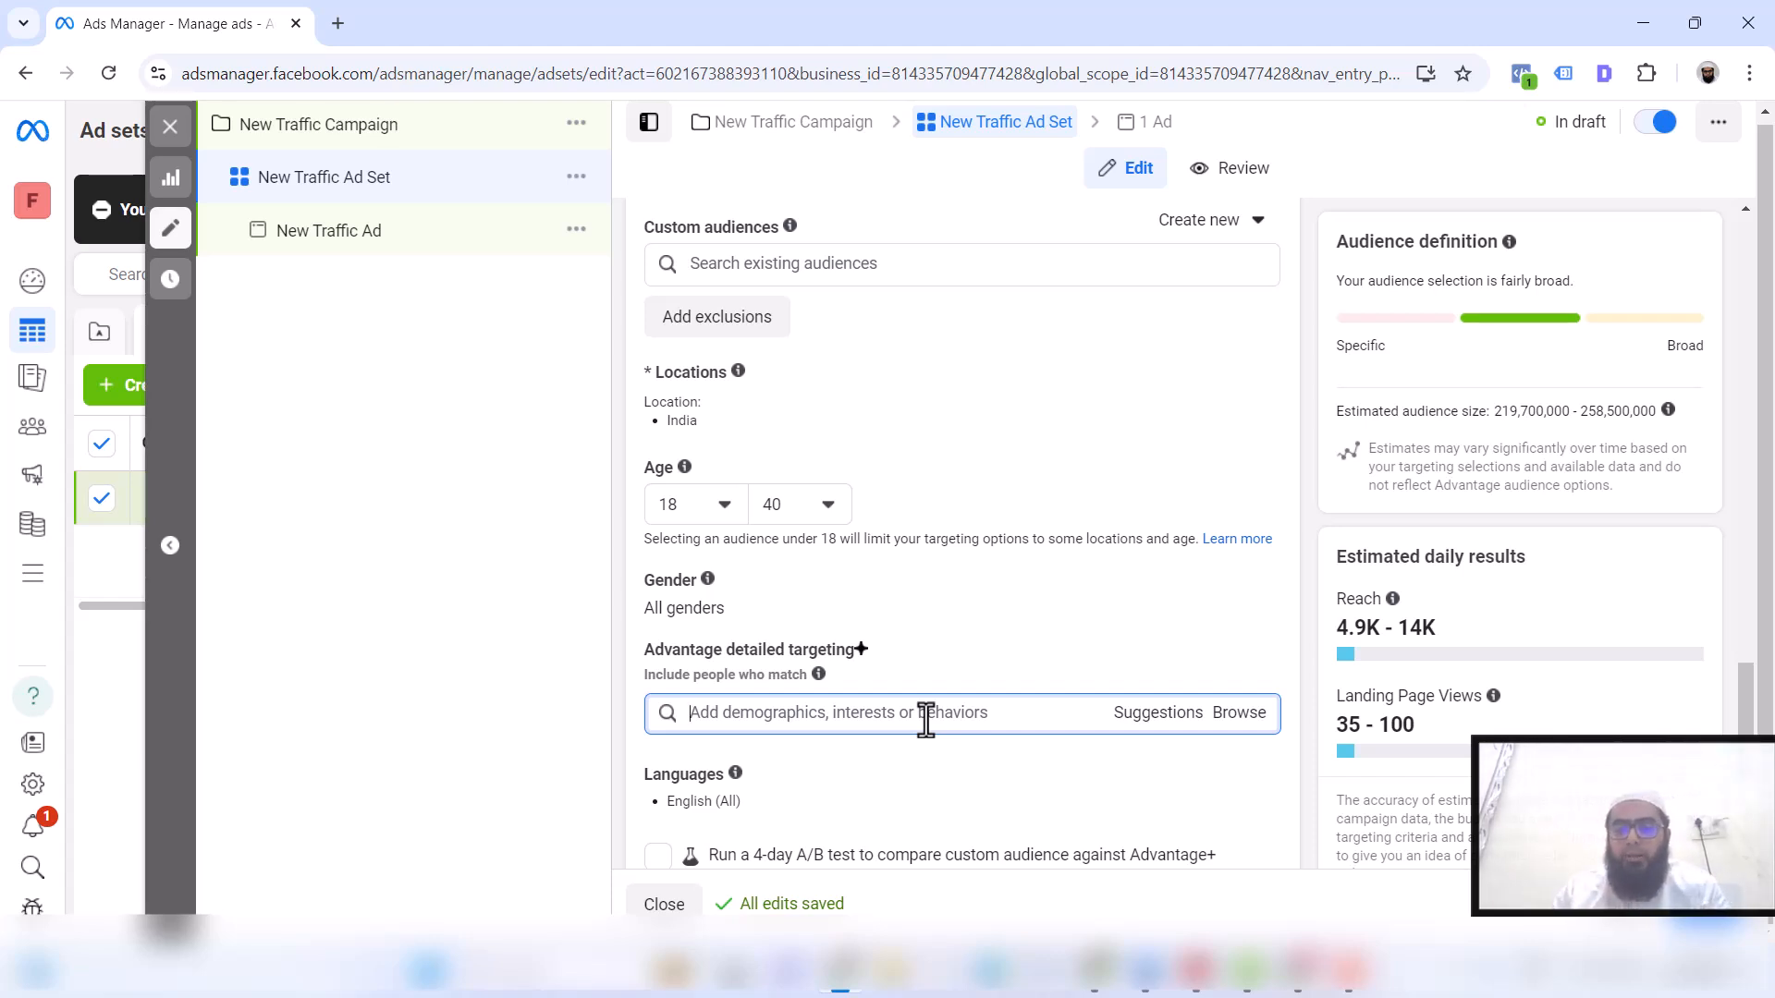
{"action": "scroll", "coordinate": [926, 718], "scroll_direction": "down", "scroll_amount": 1}
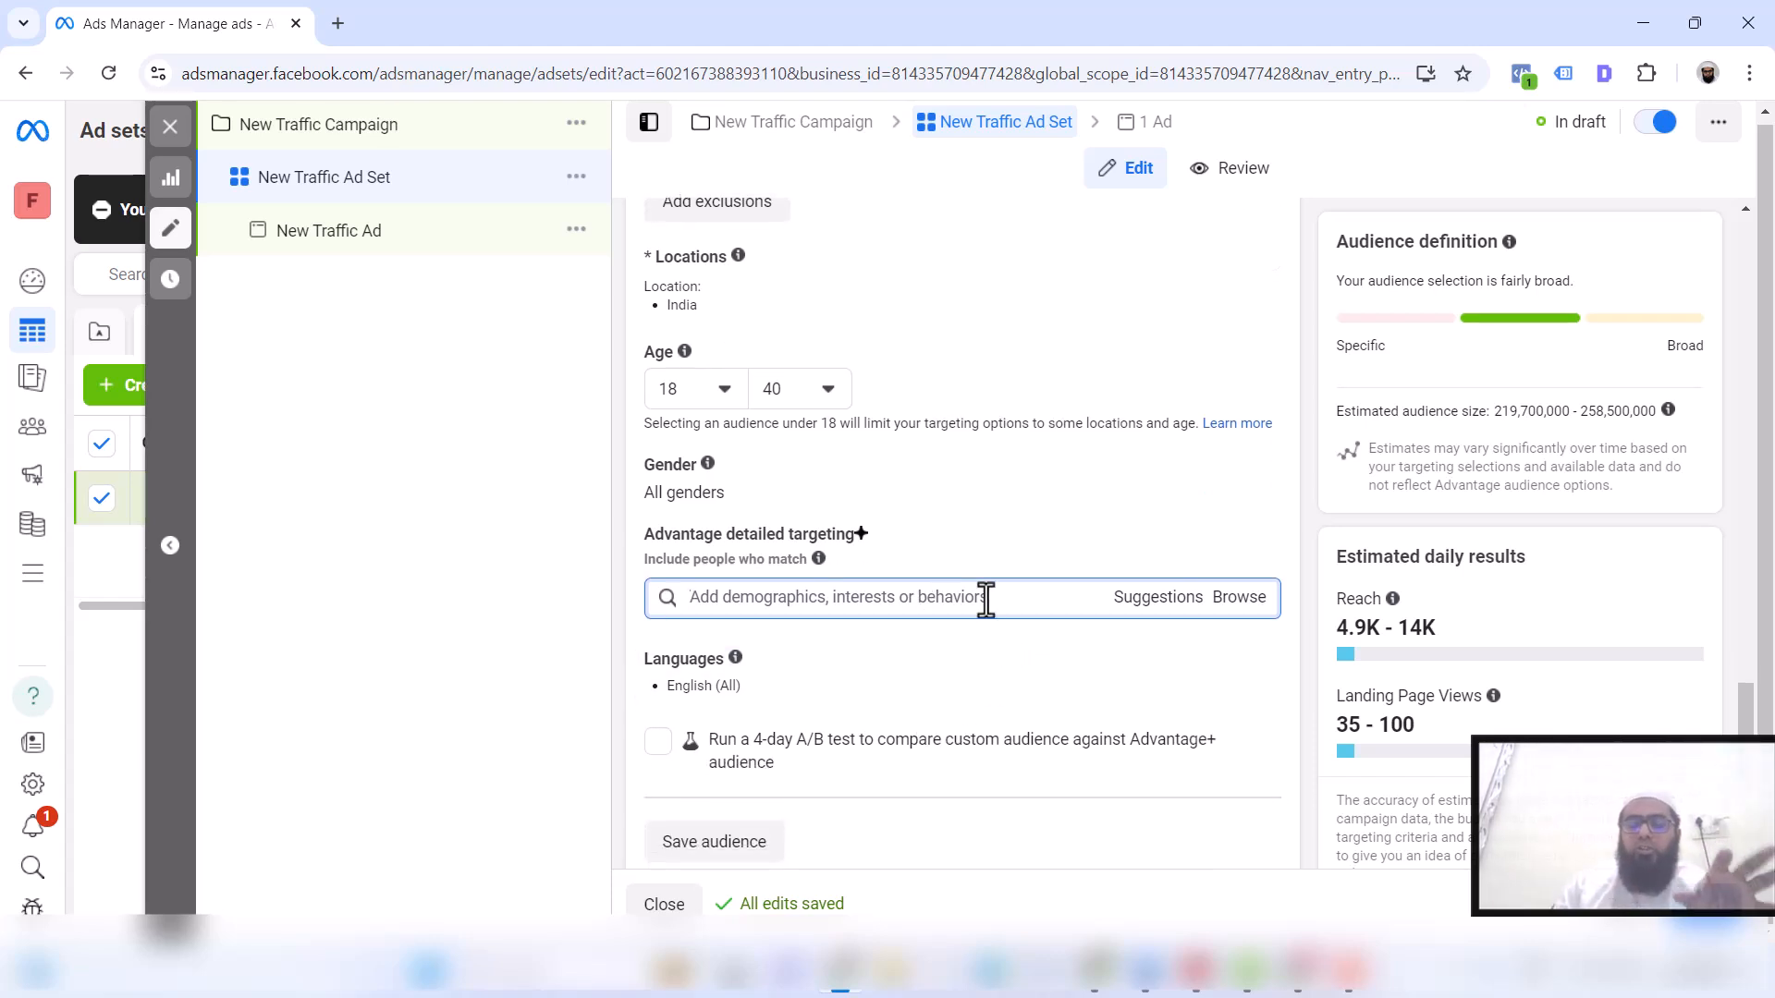
{"action": "scroll", "coordinate": [985, 599], "scroll_direction": "down", "scroll_amount": 3}
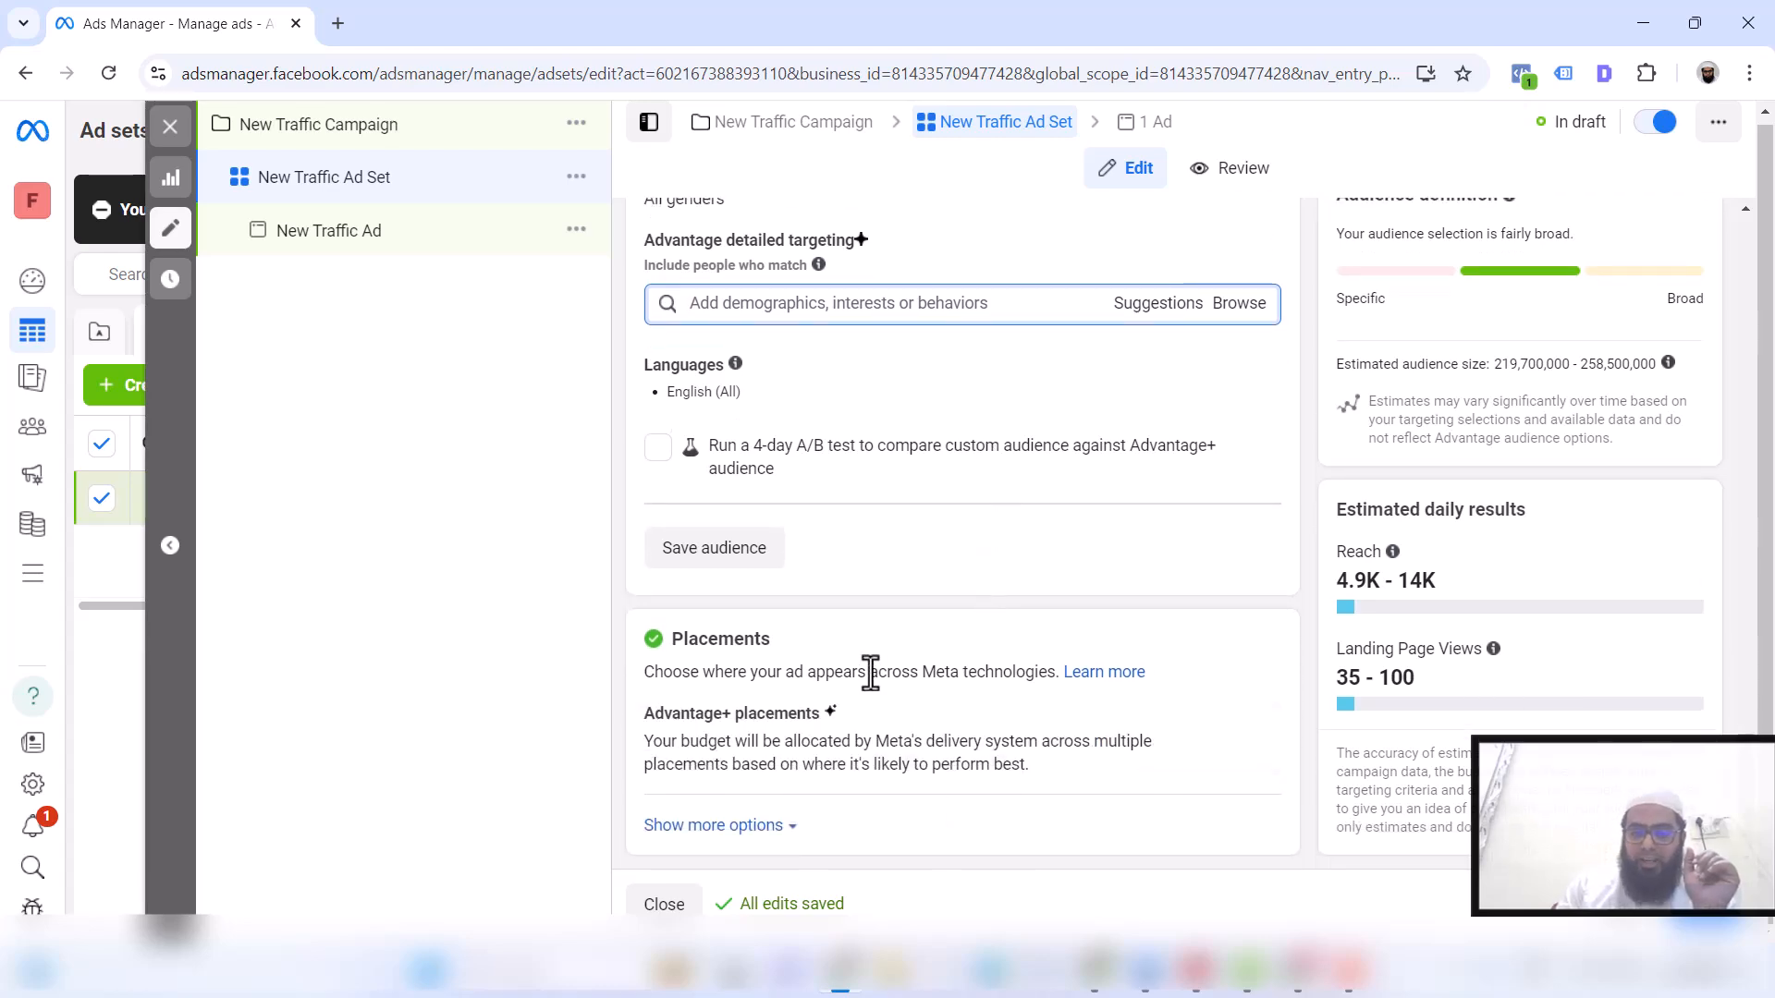
{"action": "left_click", "coordinate": [764, 825]}
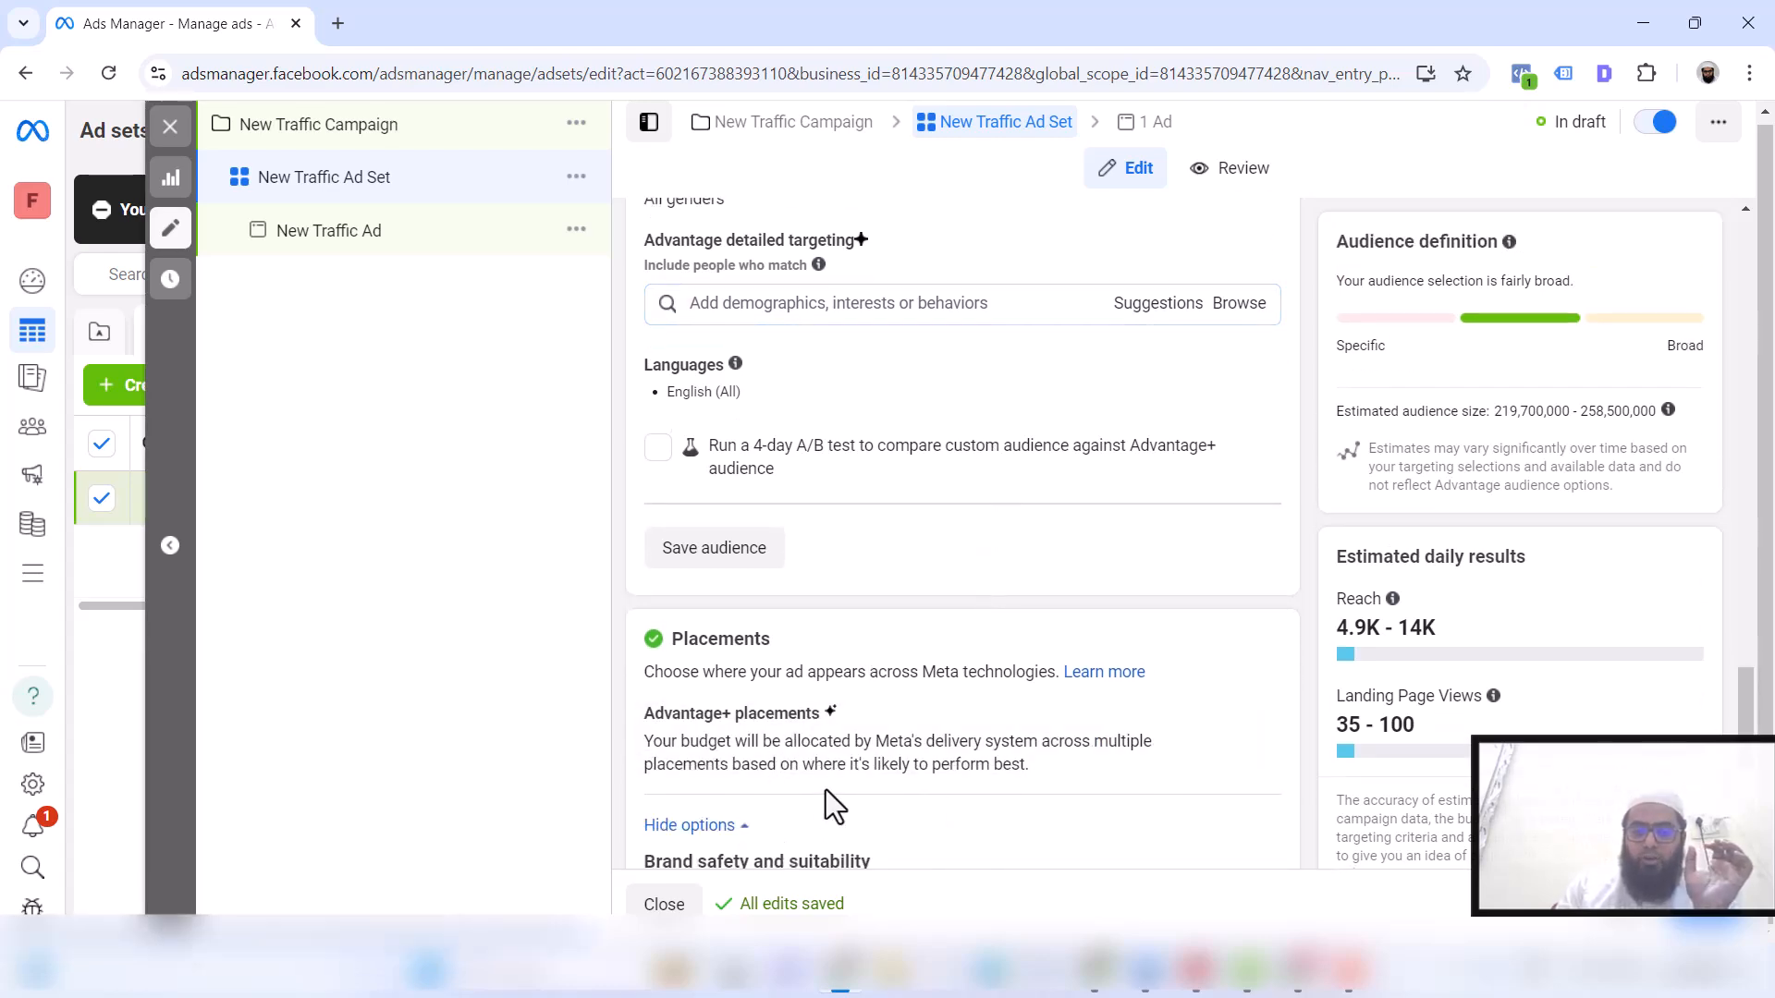
{"action": "scroll", "coordinate": [832, 781], "scroll_direction": "down", "scroll_amount": 5}
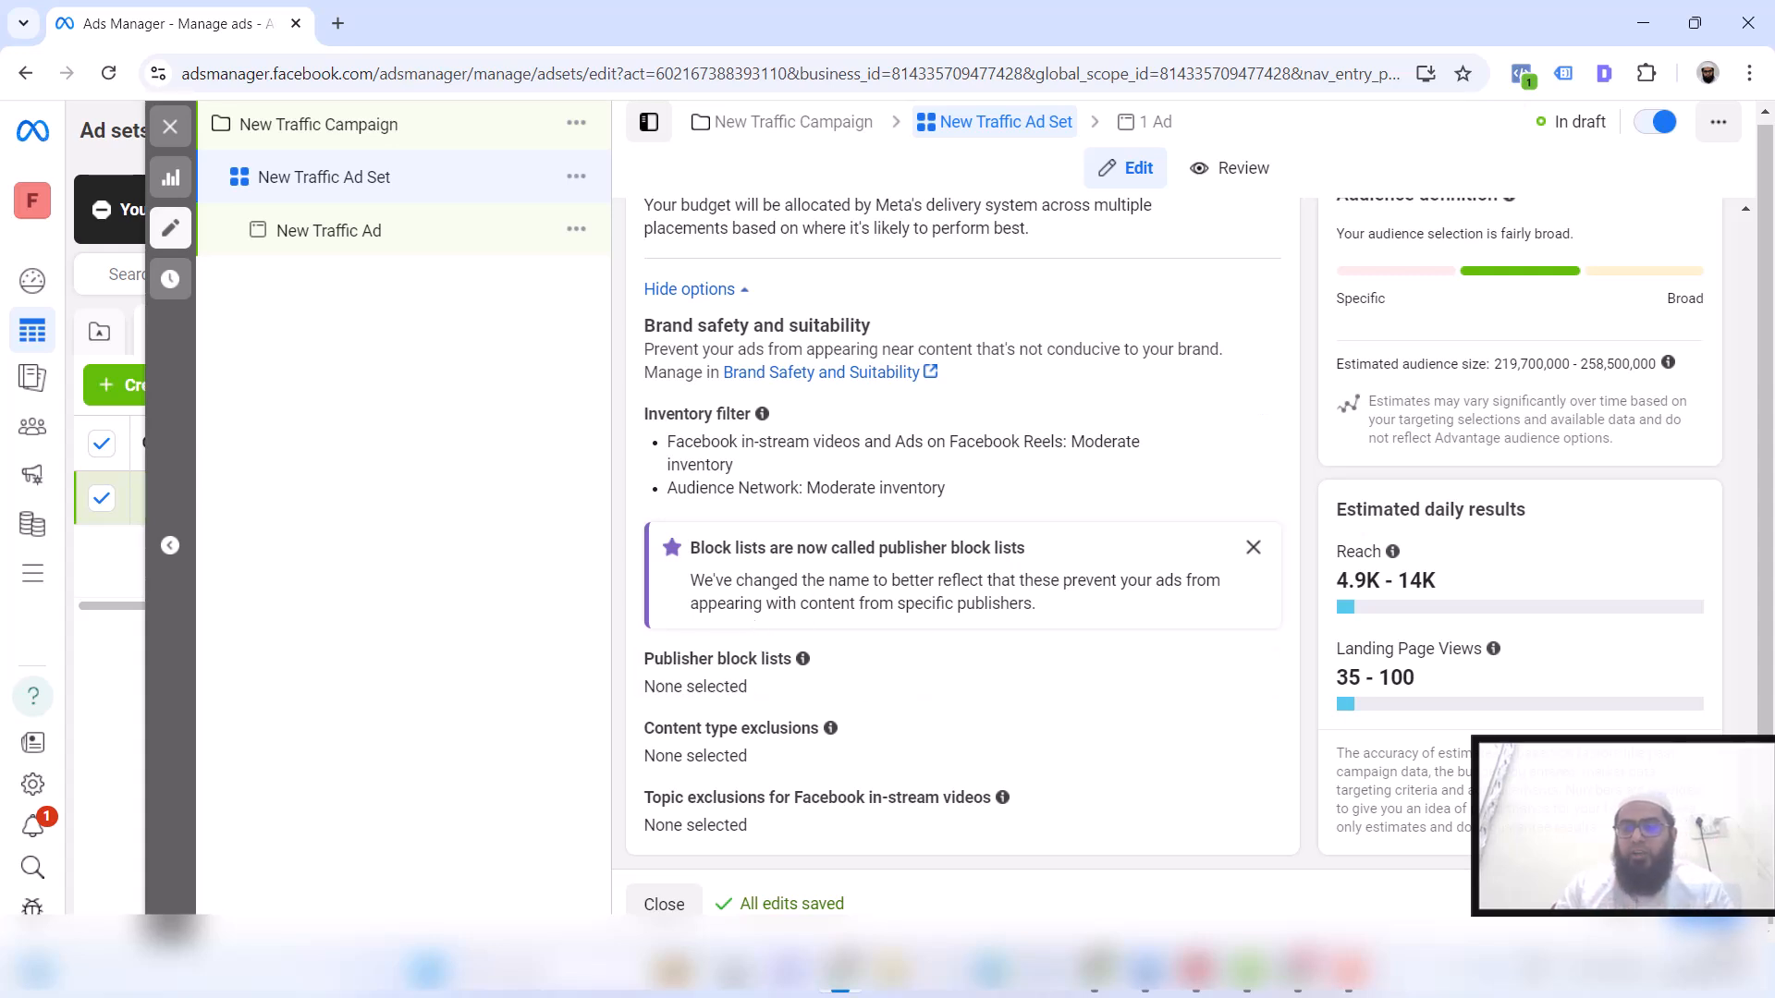
{"action": "left_click_drag", "start_coordinate": [1337, 677], "coordinate": [1415, 678]}
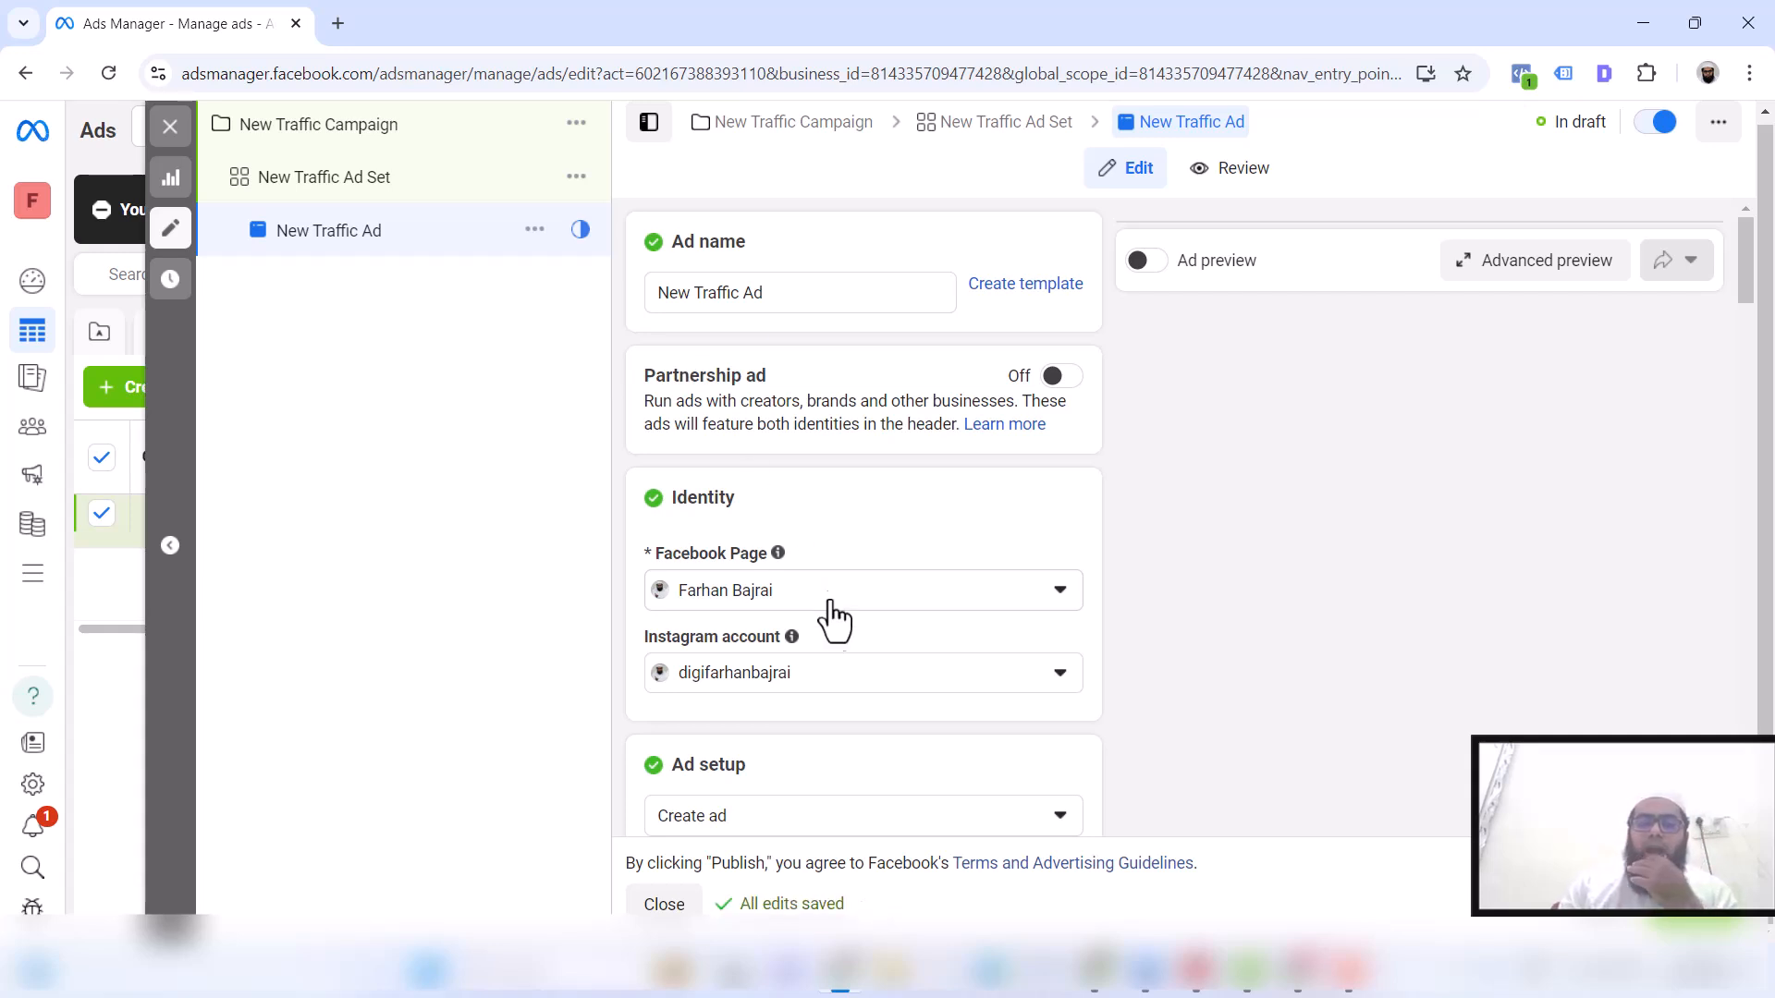
Review the ad's setup choices, creative source, format and multi-advertiser options down to the ad sources section
{"action": "scroll", "coordinate": [863, 775], "scroll_direction": "down", "scroll_amount": 3}
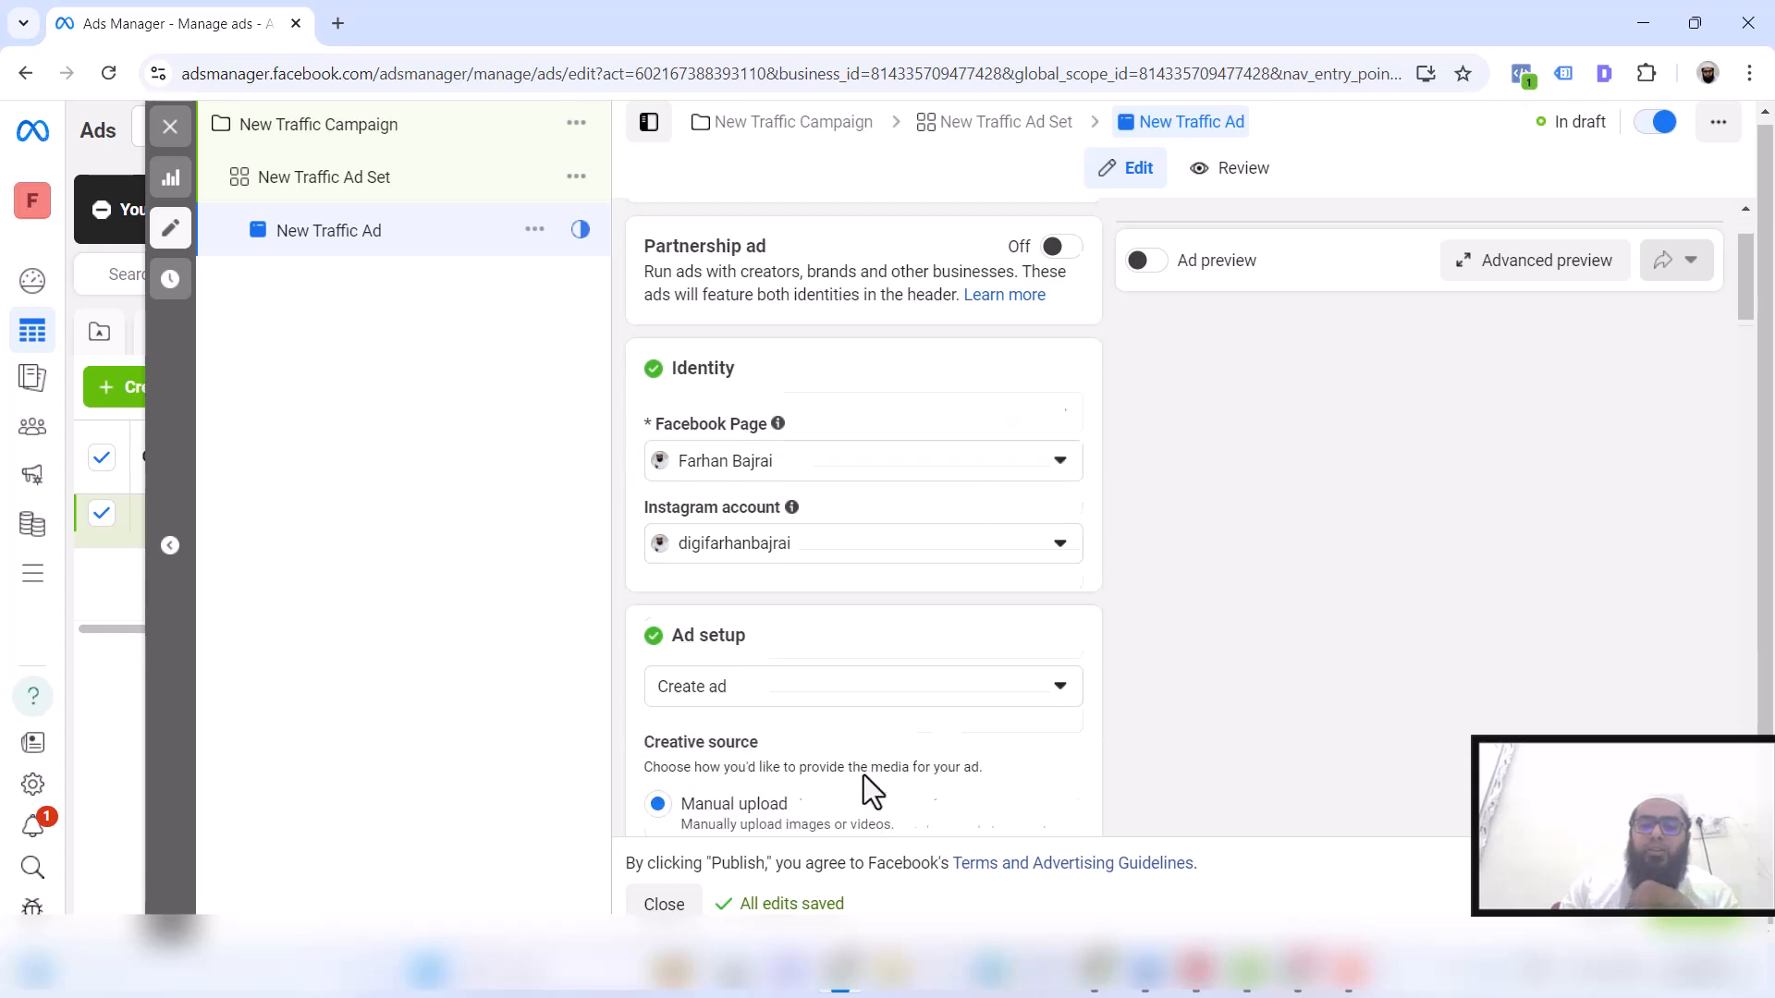
{"action": "left_click", "coordinate": [791, 589]}
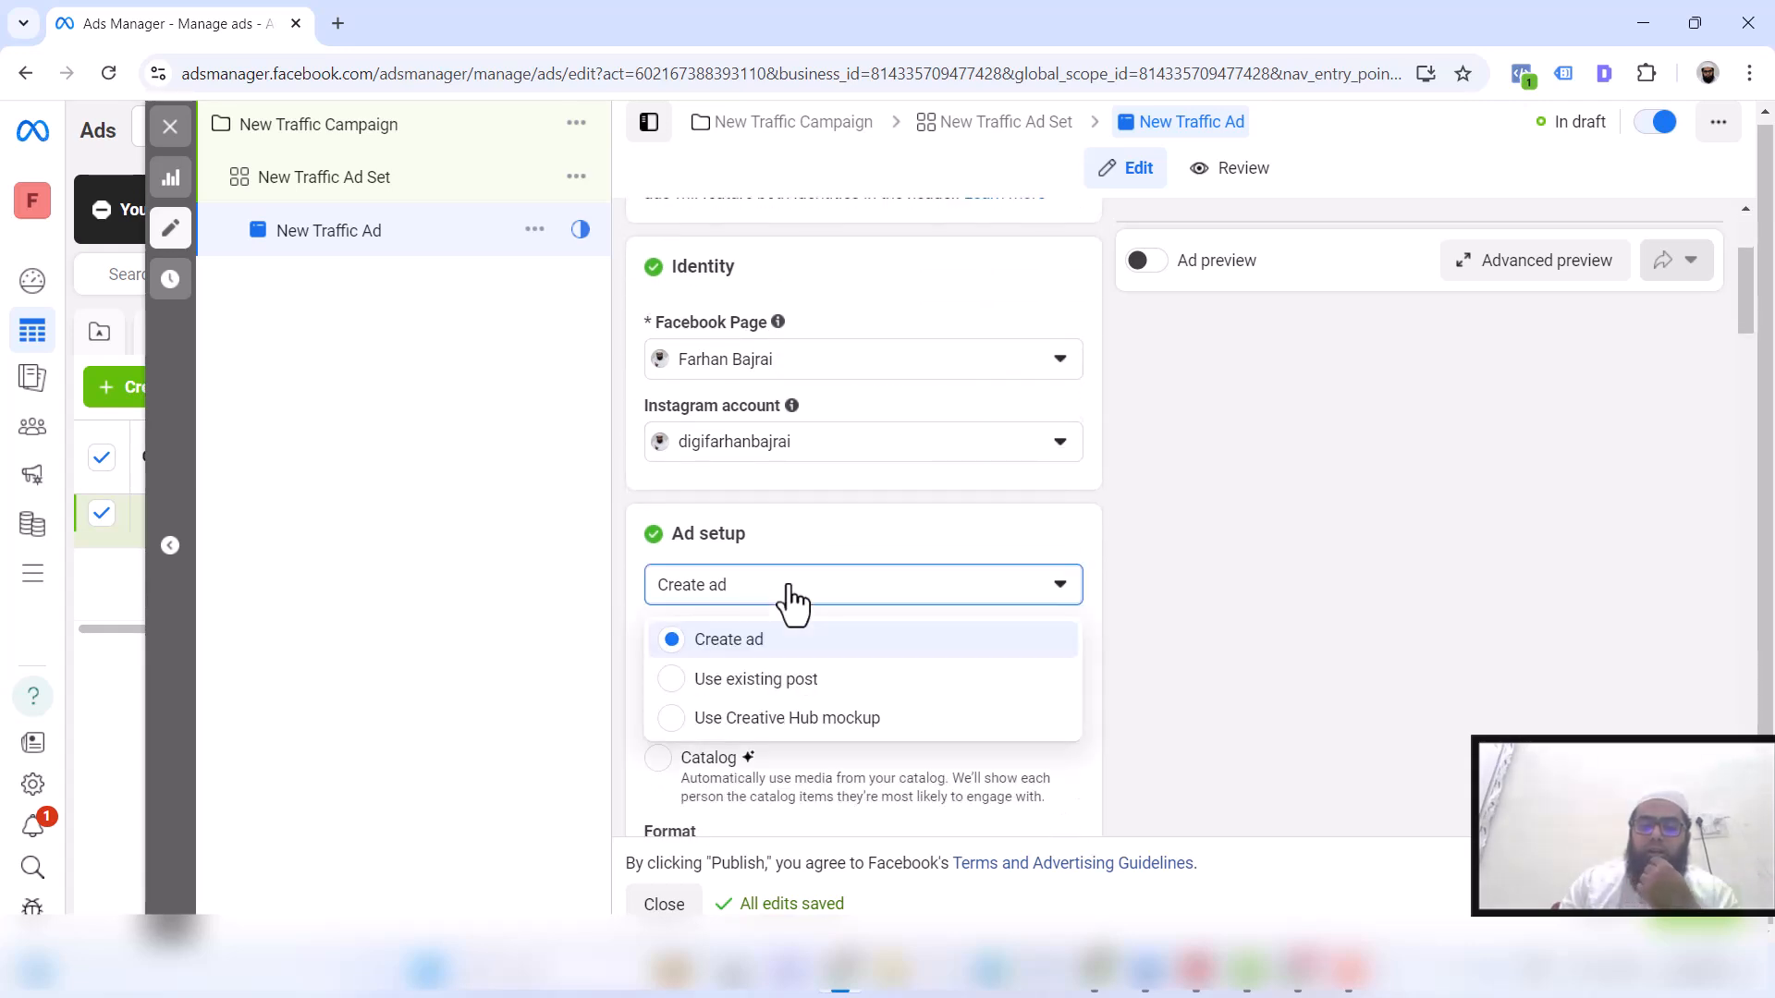
{"action": "left_click", "coordinate": [790, 596]}
{"action": "scroll", "coordinate": [904, 665], "scroll_direction": "down", "scroll_amount": 3}
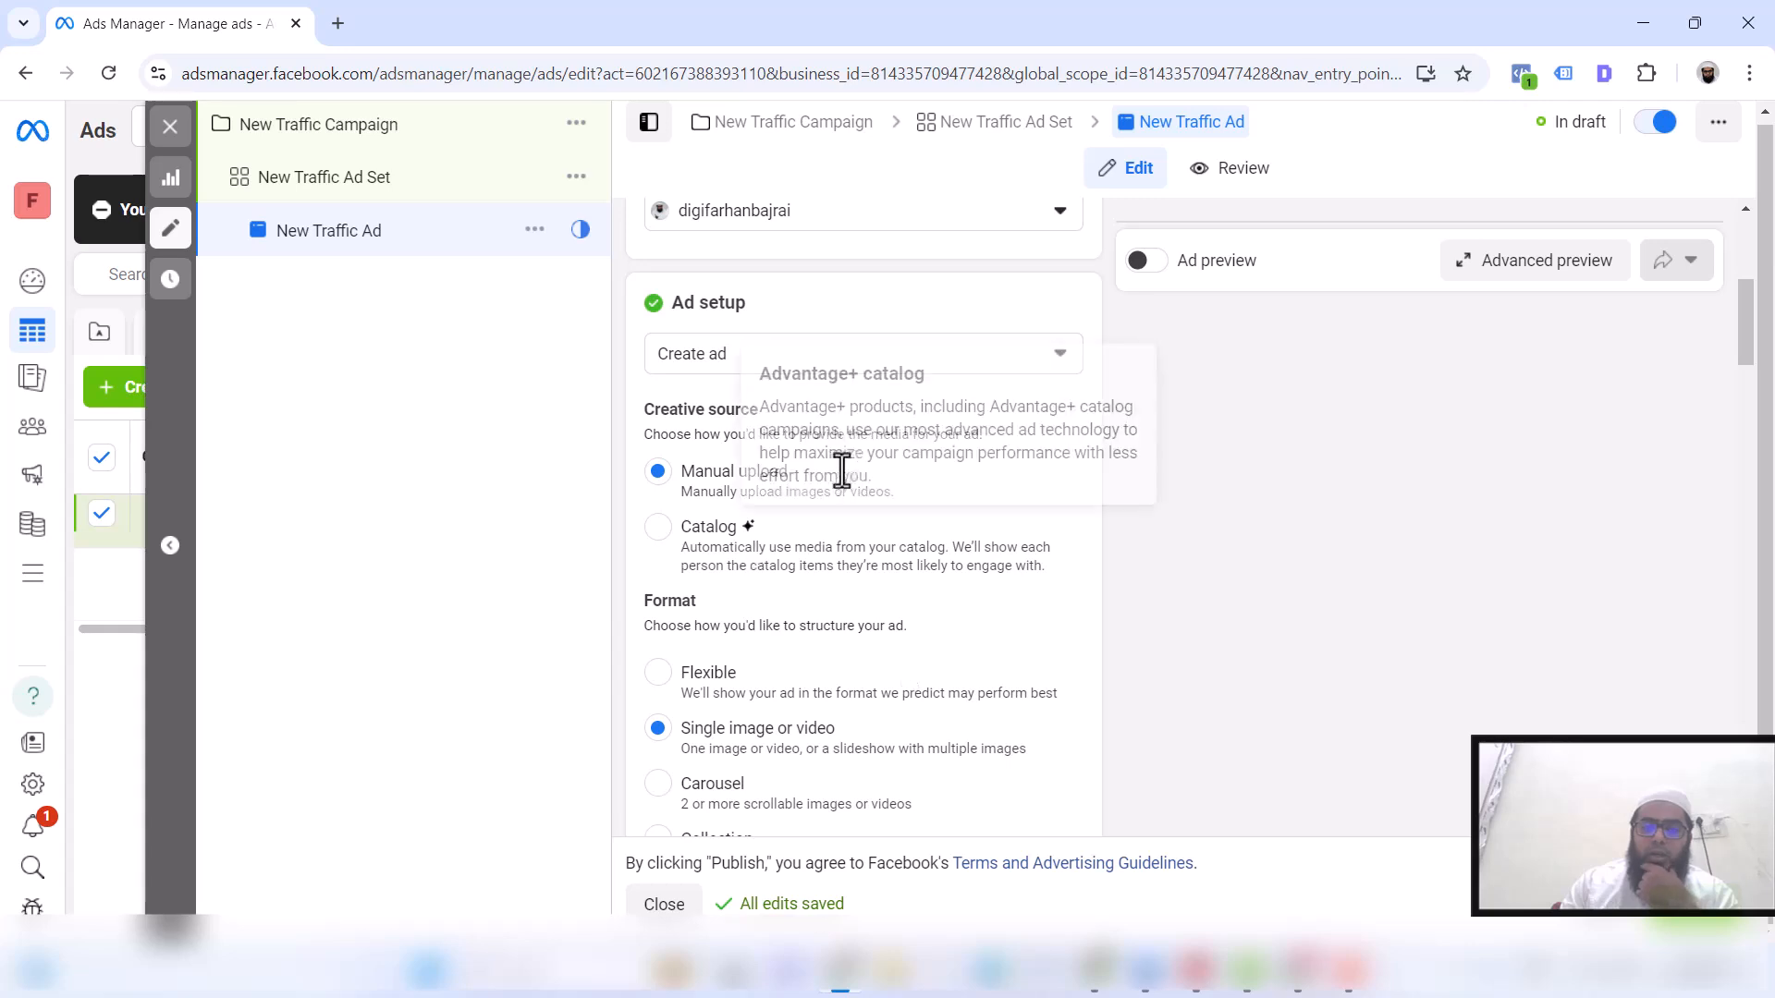
{"action": "scroll", "coordinate": [879, 751], "scroll_direction": "down", "scroll_amount": 3}
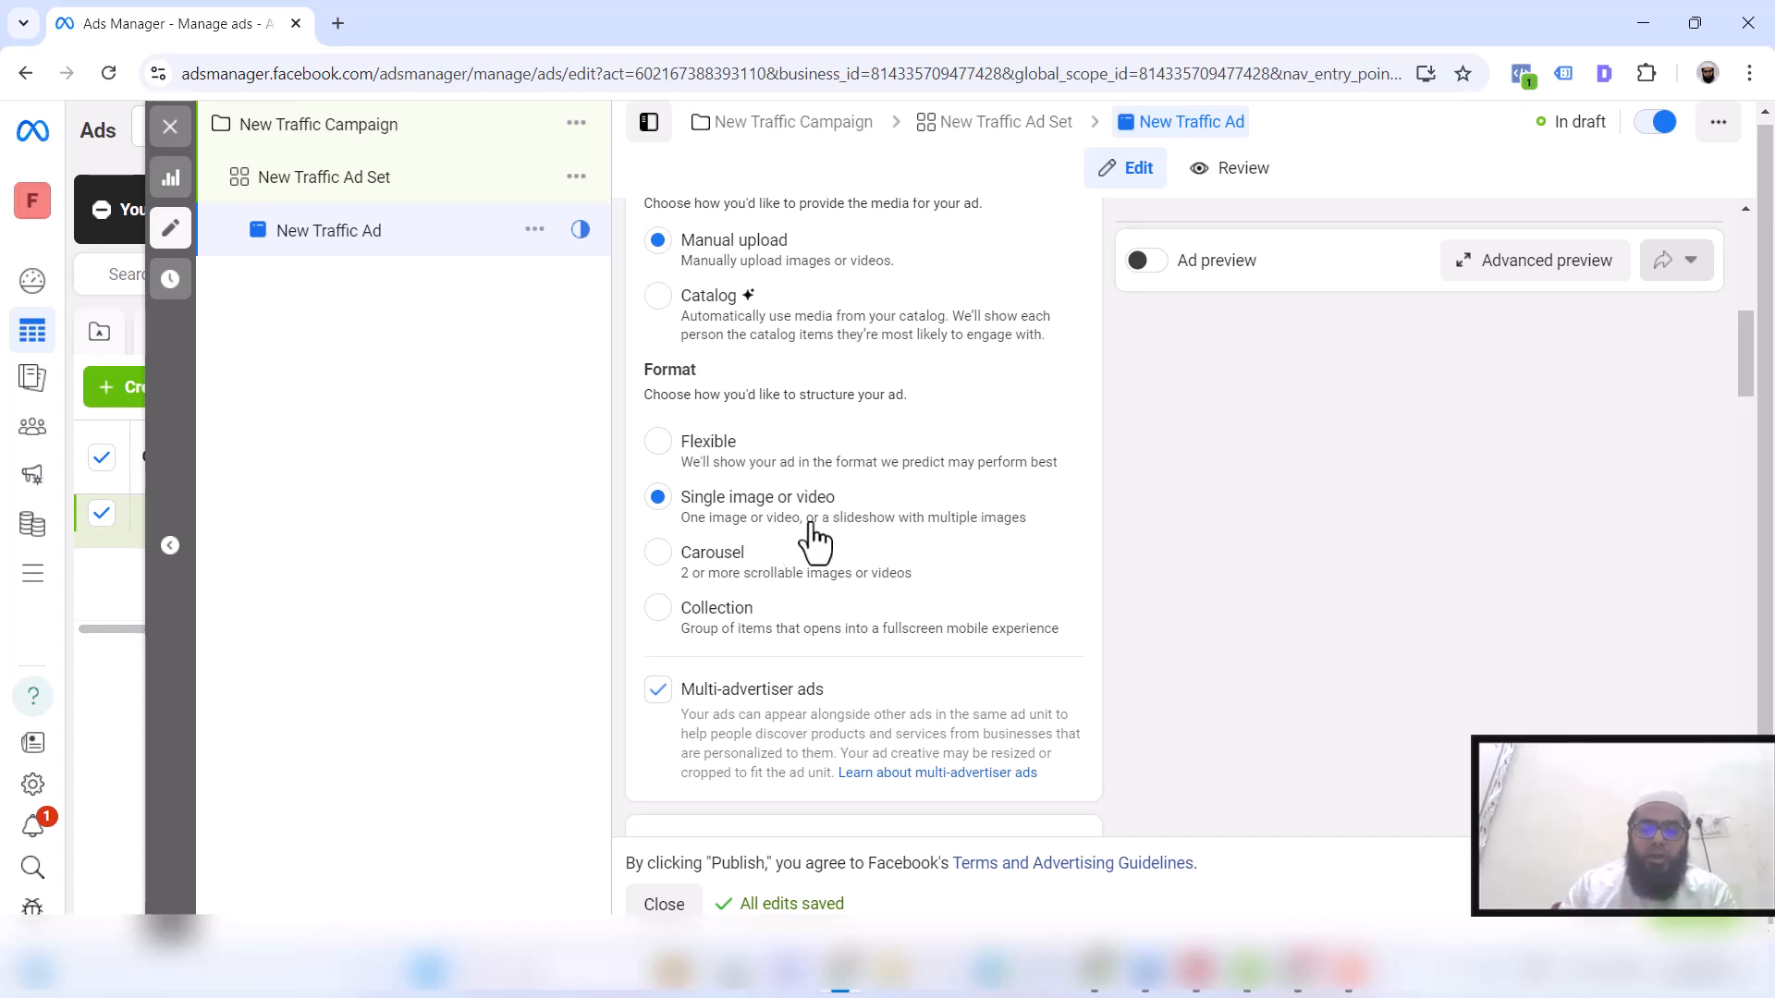
{"action": "scroll", "coordinate": [922, 610], "scroll_direction": "down", "scroll_amount": 2}
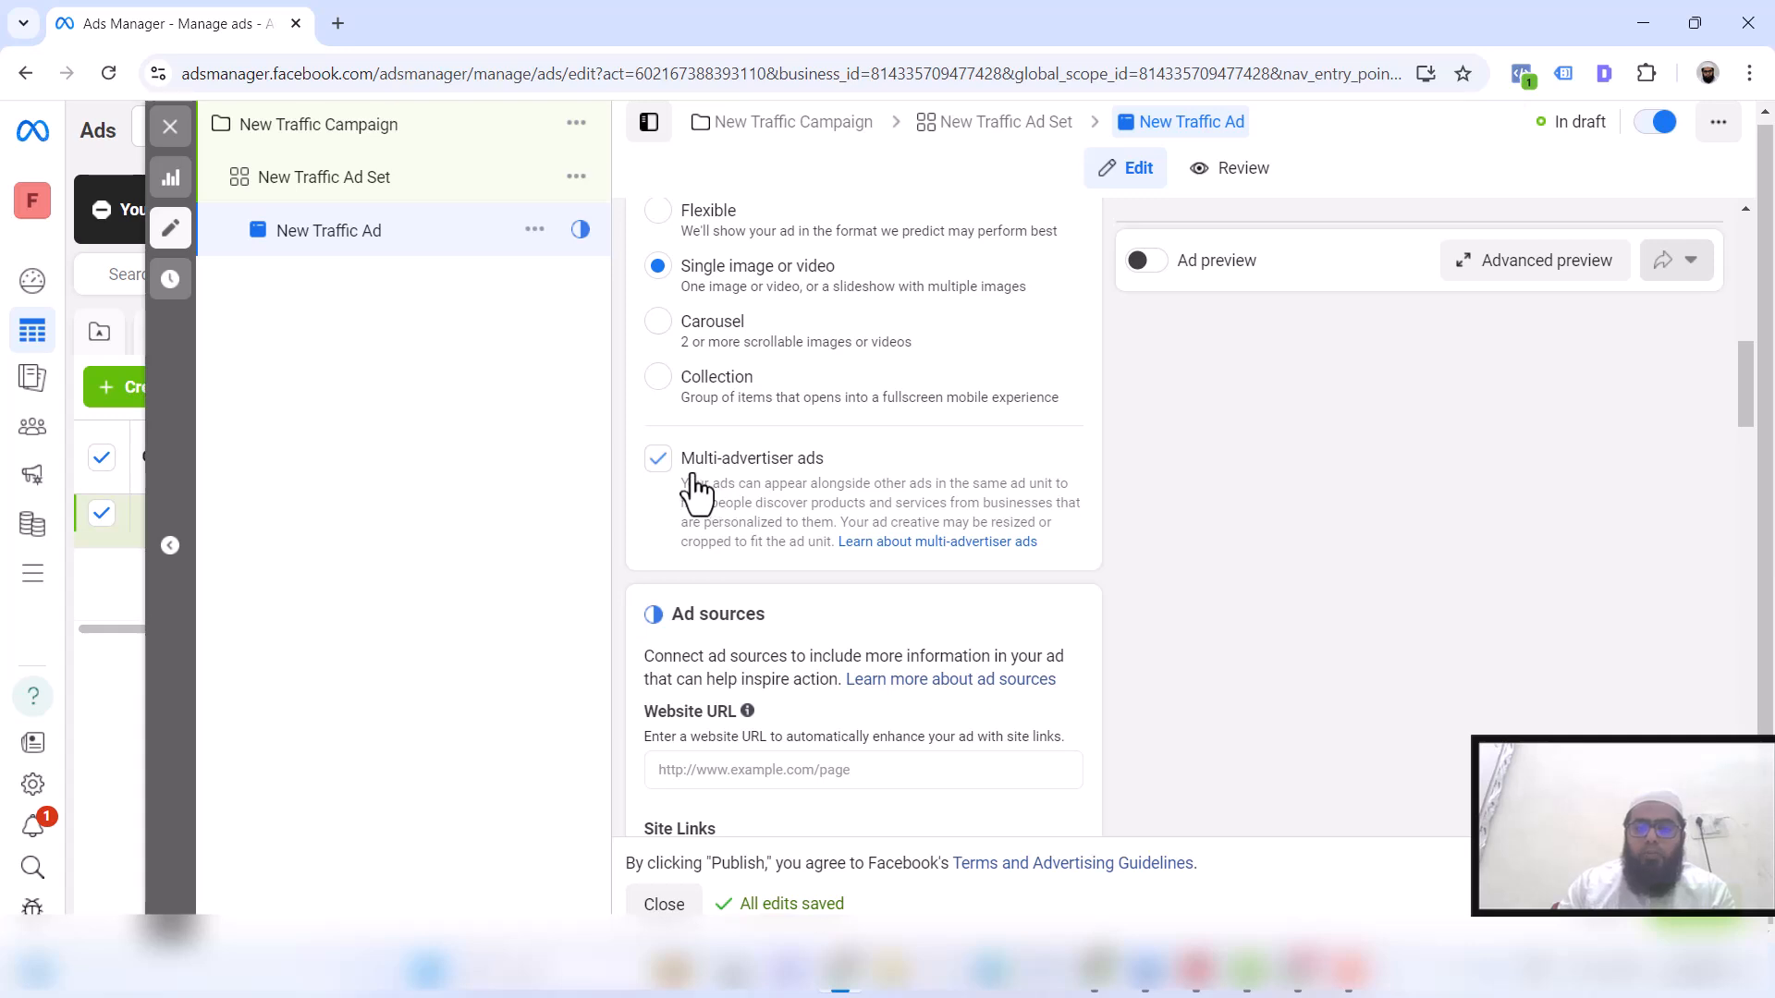
{"action": "scroll", "coordinate": [819, 537], "scroll_direction": "down", "scroll_amount": 1}
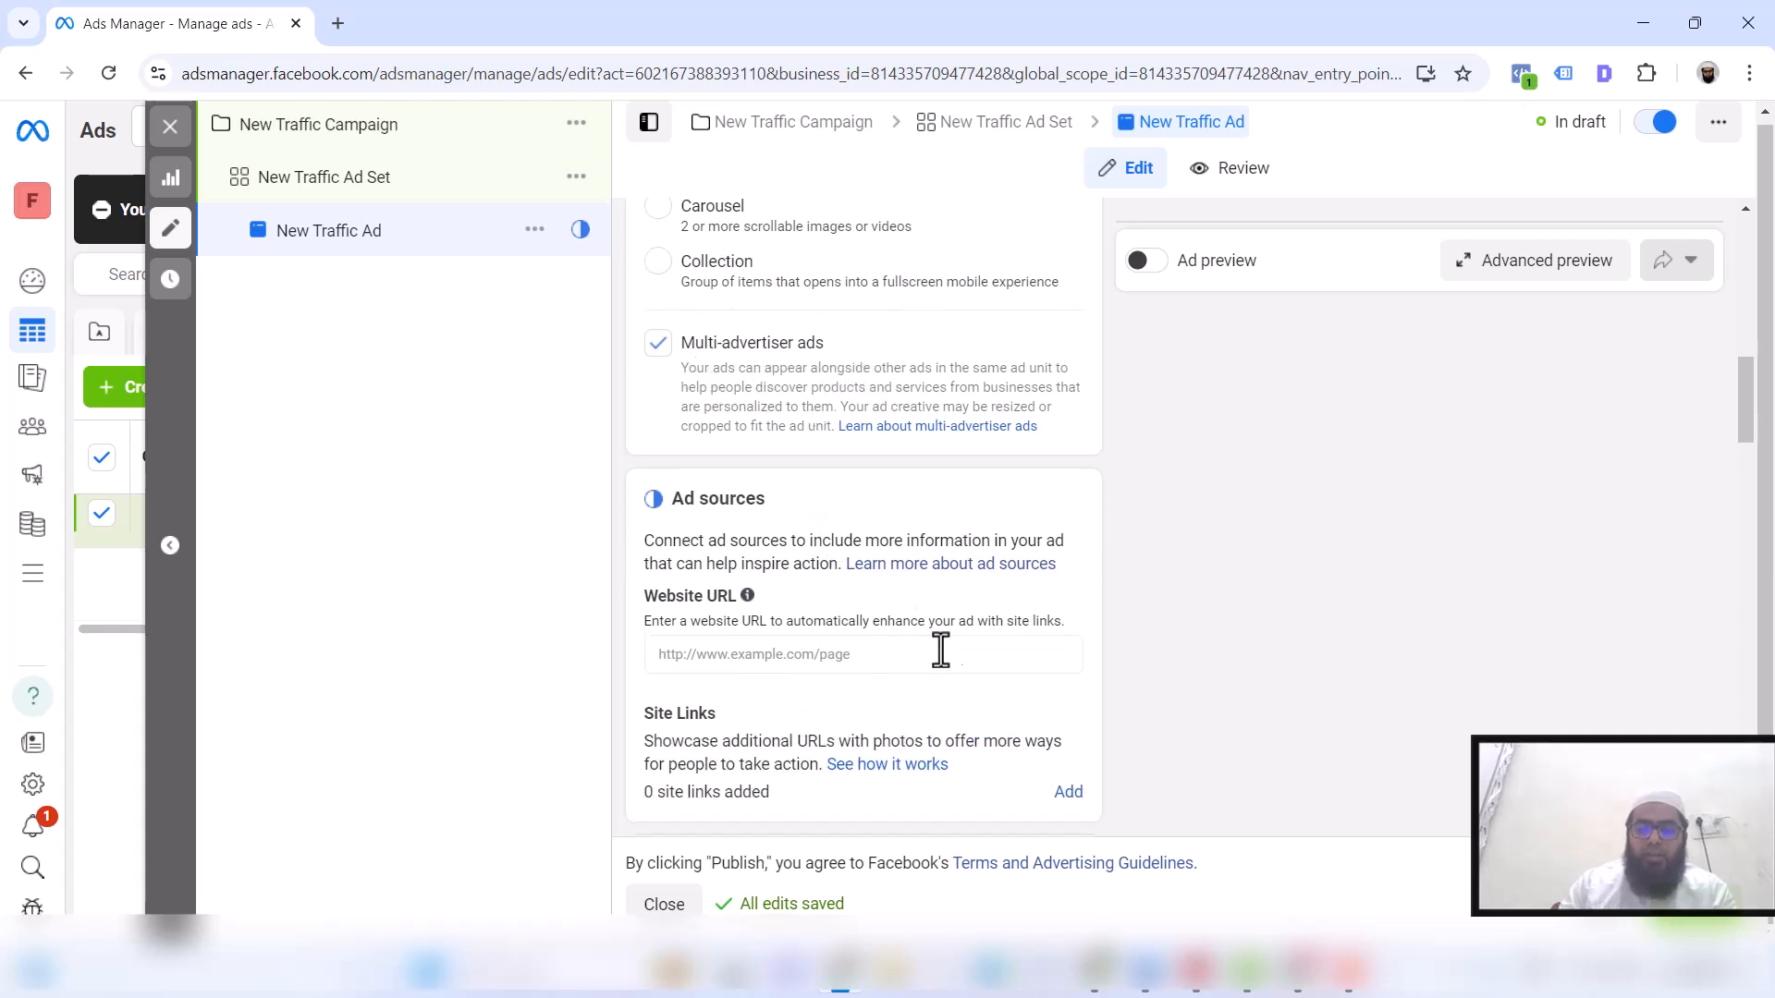
Enter the https address of the website's home page as the ad's website URL and preview that URL
{"action": "left_click", "coordinate": [796, 654]}
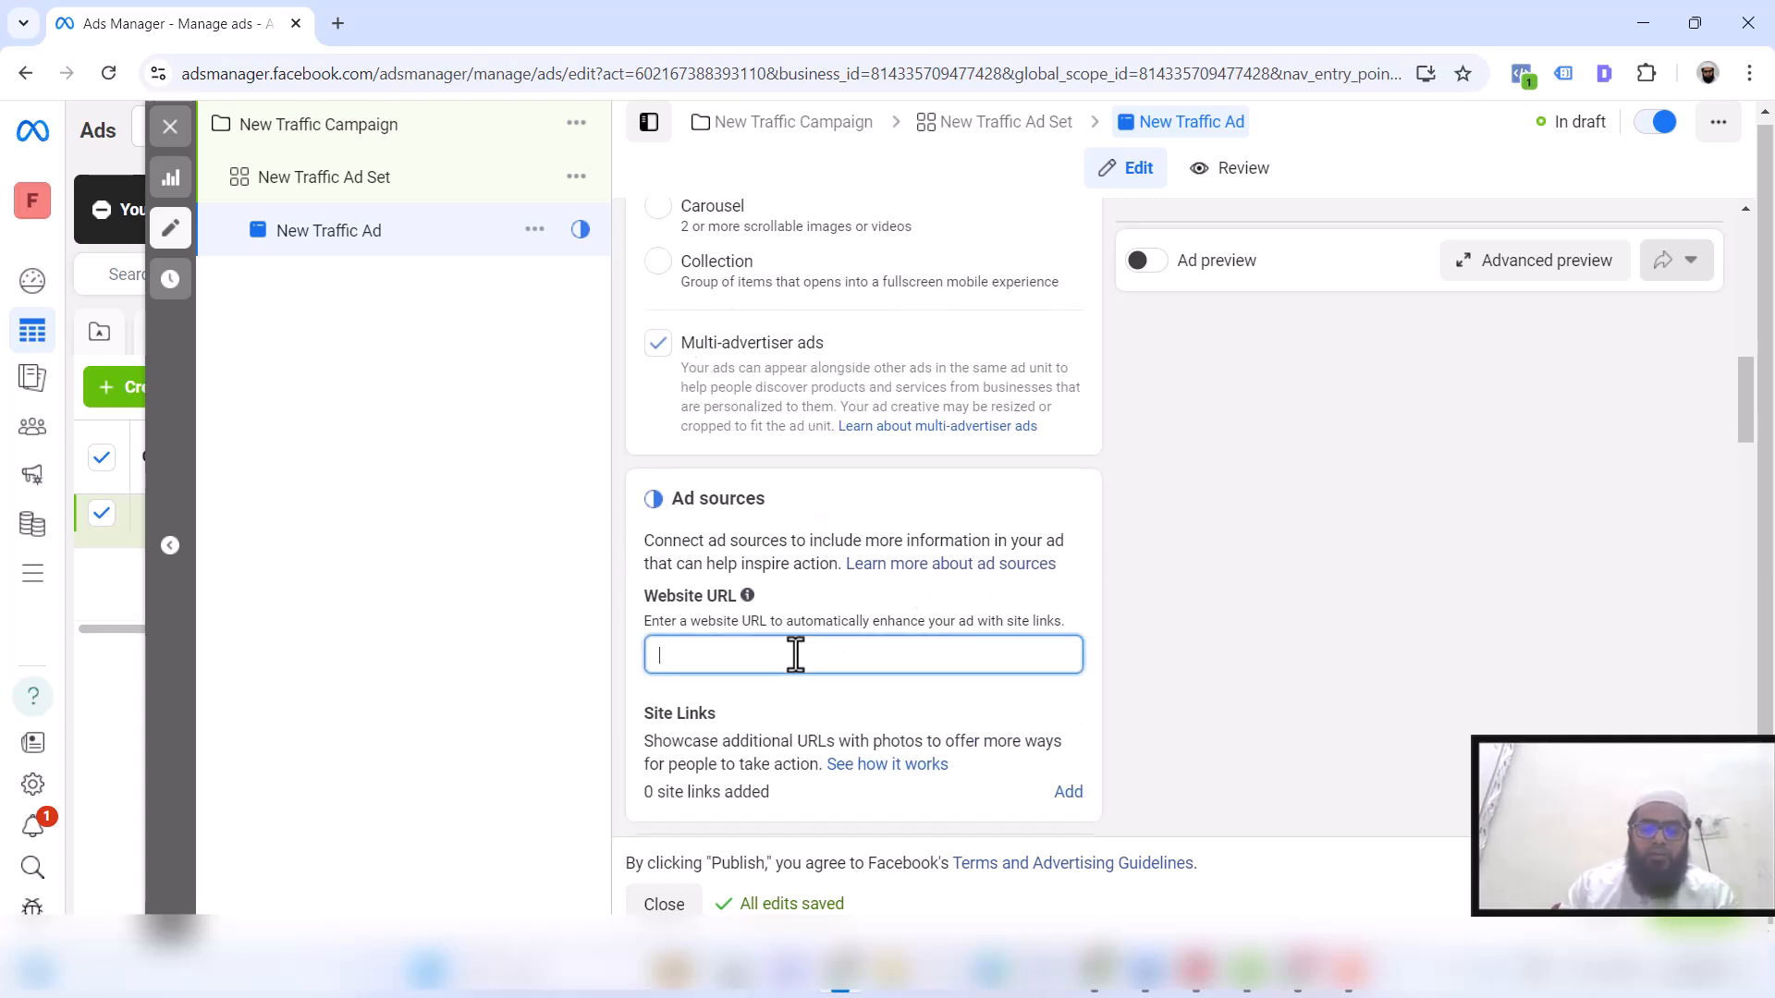
{"action": "key", "text": "ctrl+a"}
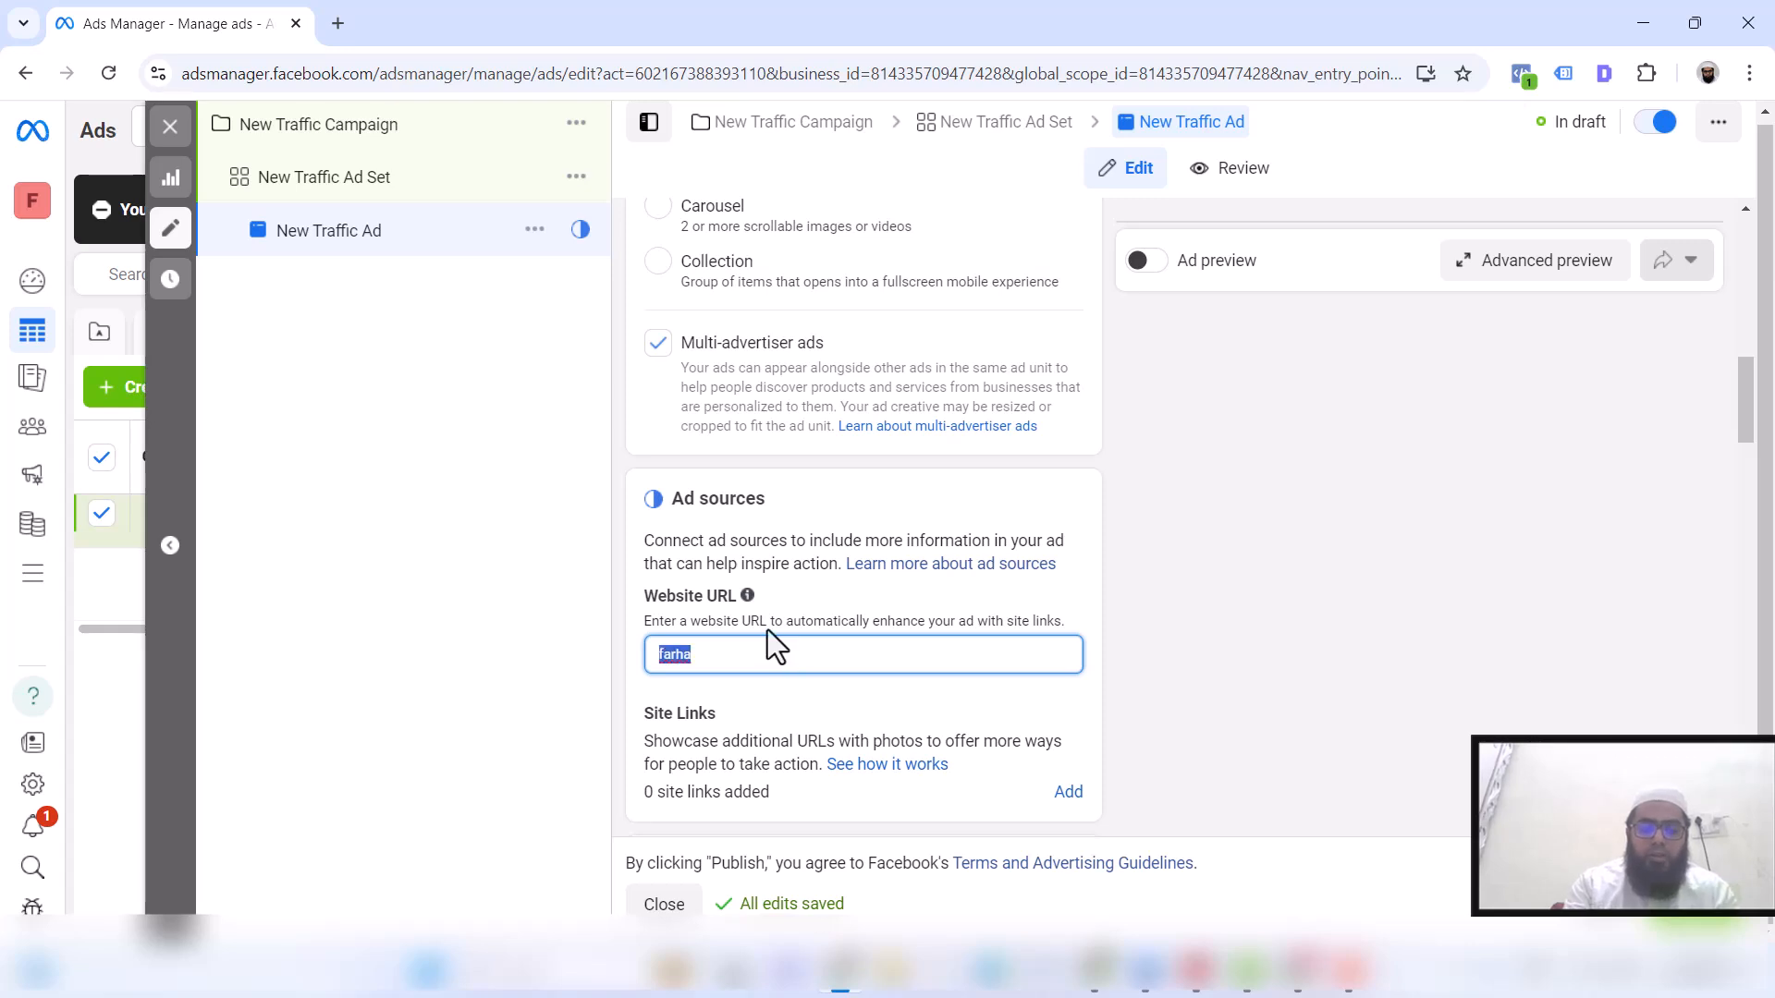
{"action": "type", "text": "ttp"}
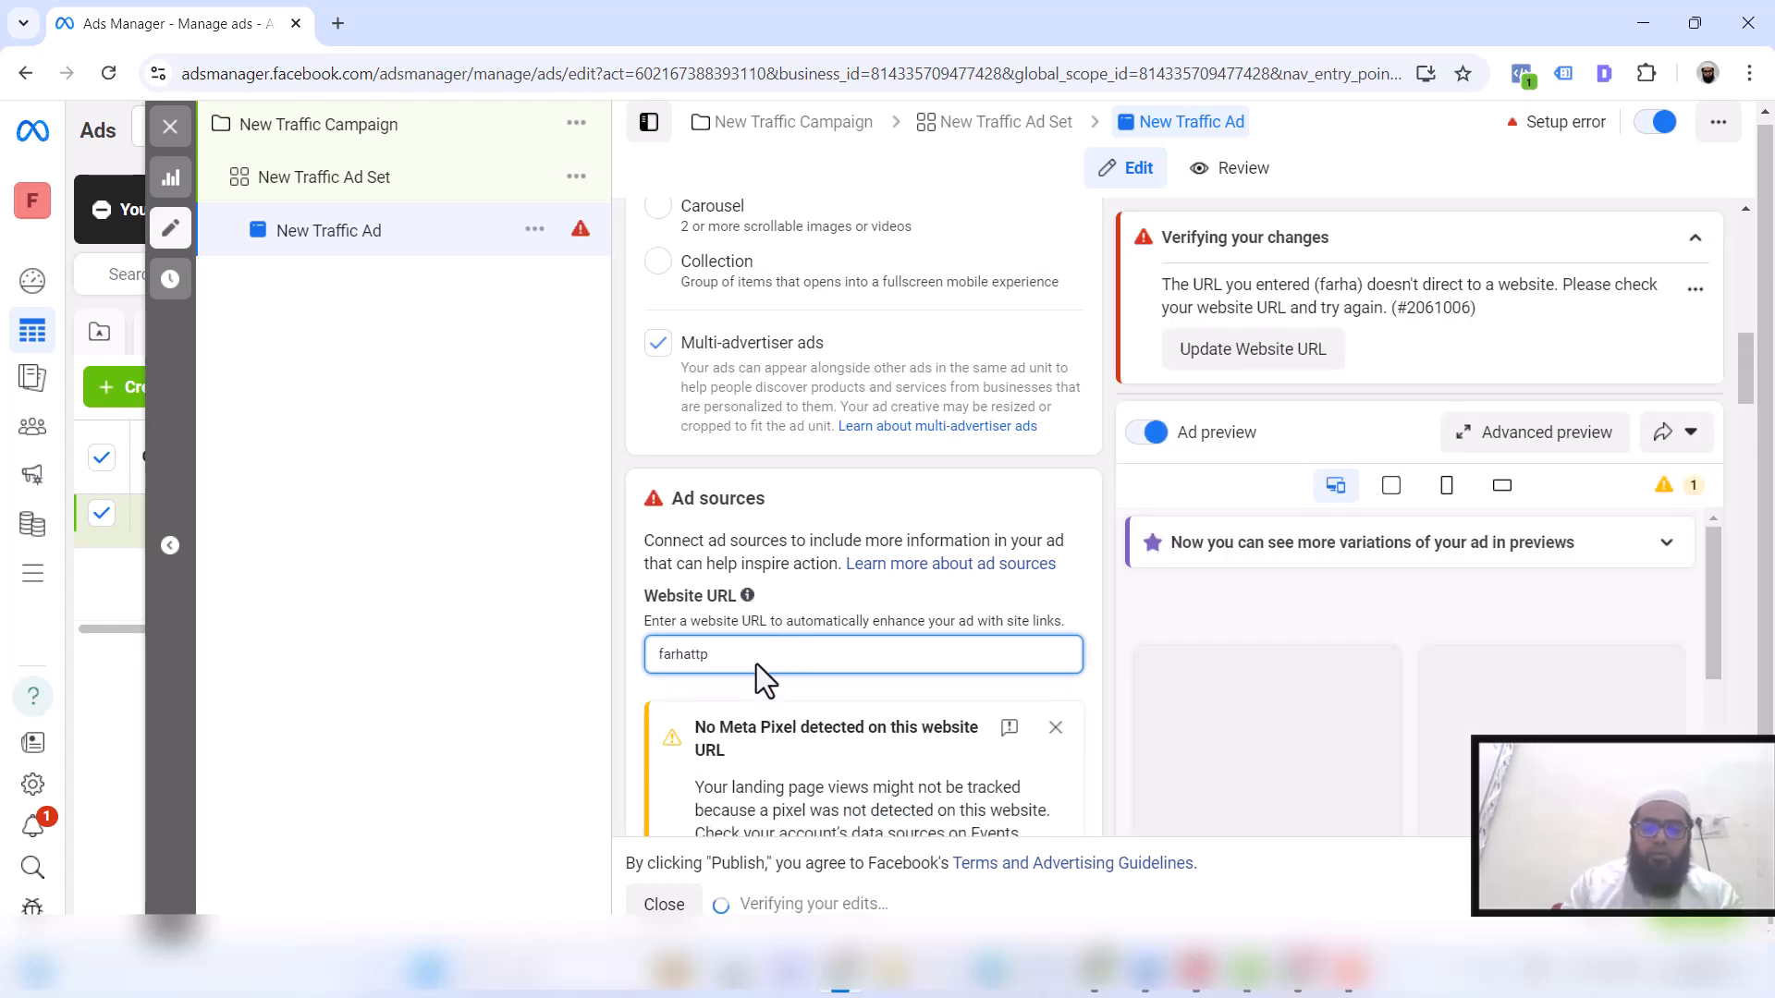
{"action": "key", "text": "ctrl+a"}
{"action": "type", "text": "https://farhanbirai.co"}
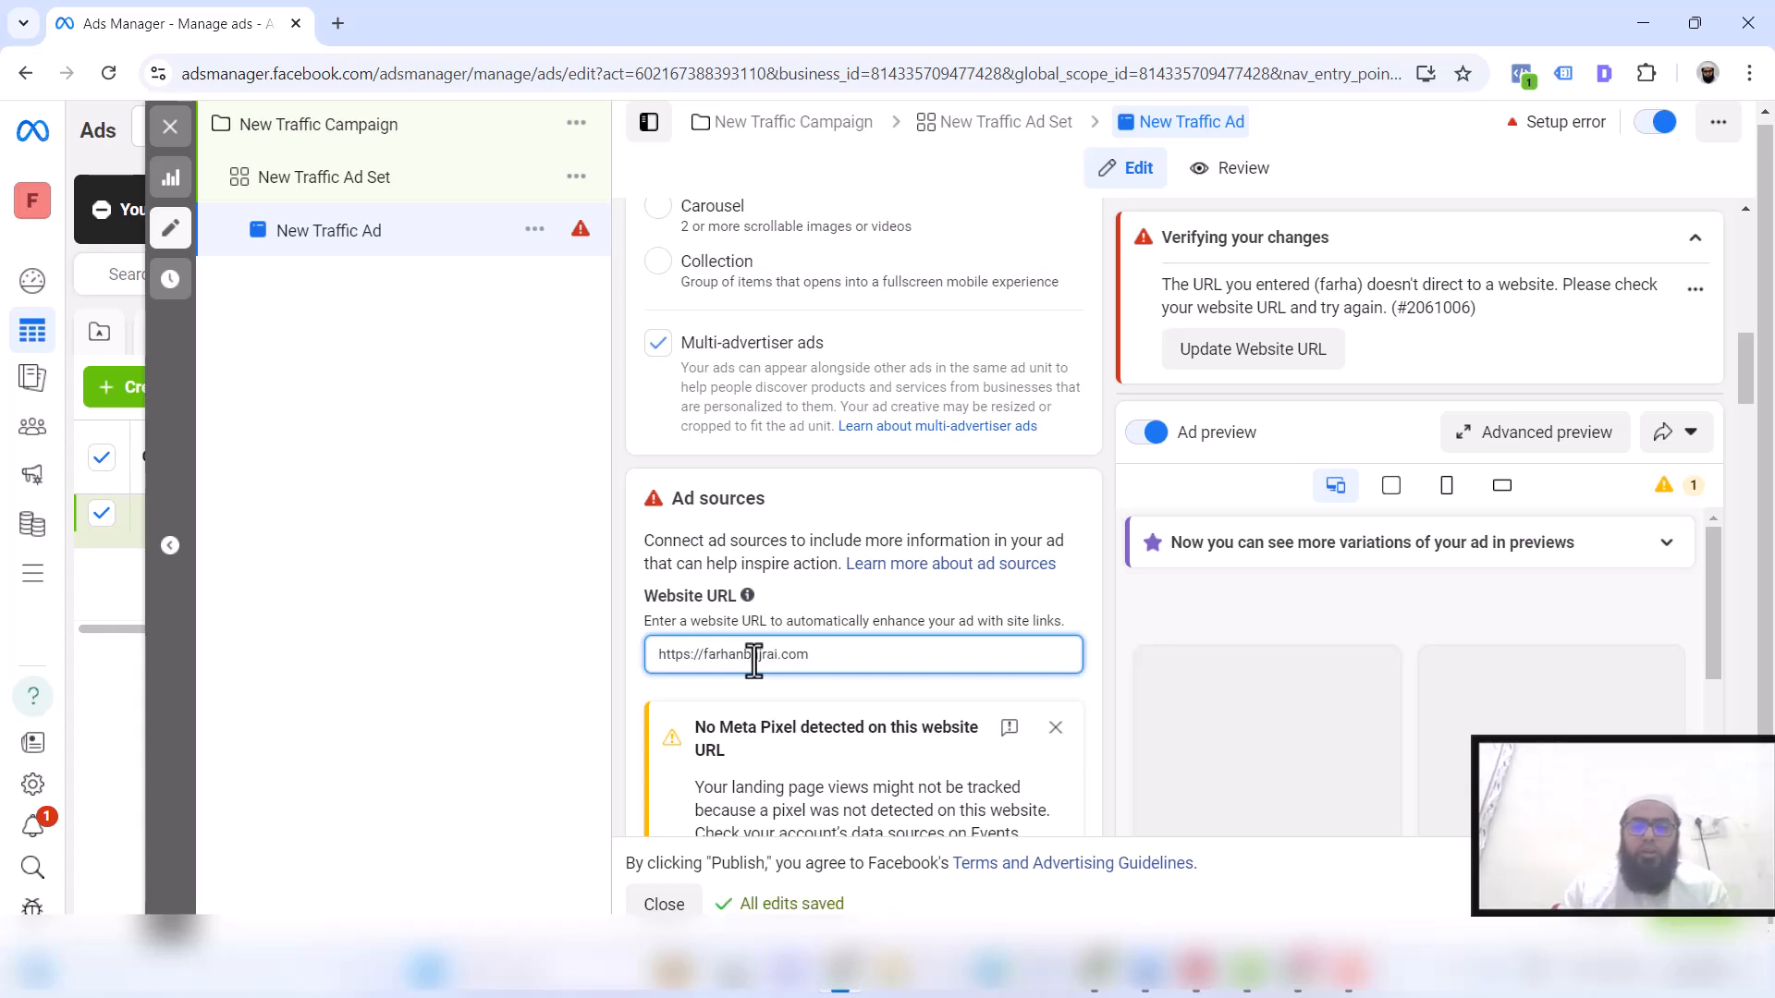
{"action": "left_click", "coordinate": [973, 662]}
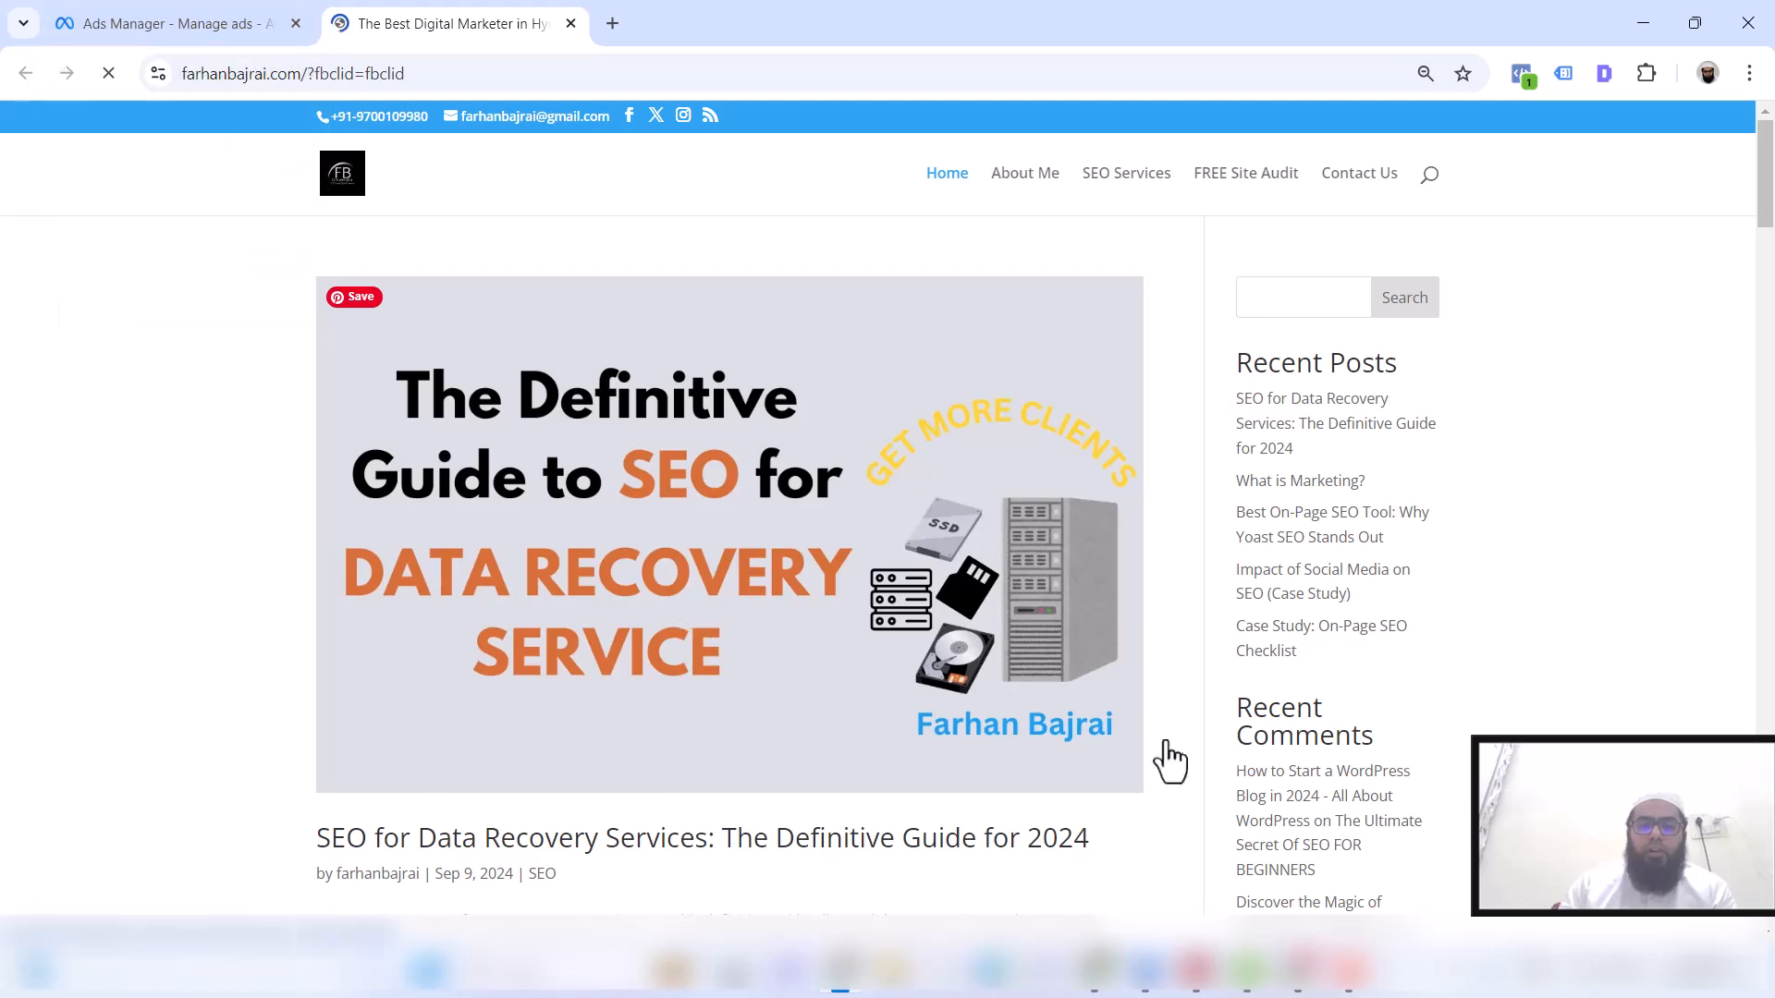
Copy the address of the site's "SEO for Data Recovery Services" article and set it as the ad's website URL
{"action": "left_click", "coordinate": [1334, 441]}
{"action": "left_click", "coordinate": [602, 73]}
{"action": "key", "text": "ctrl+c"}
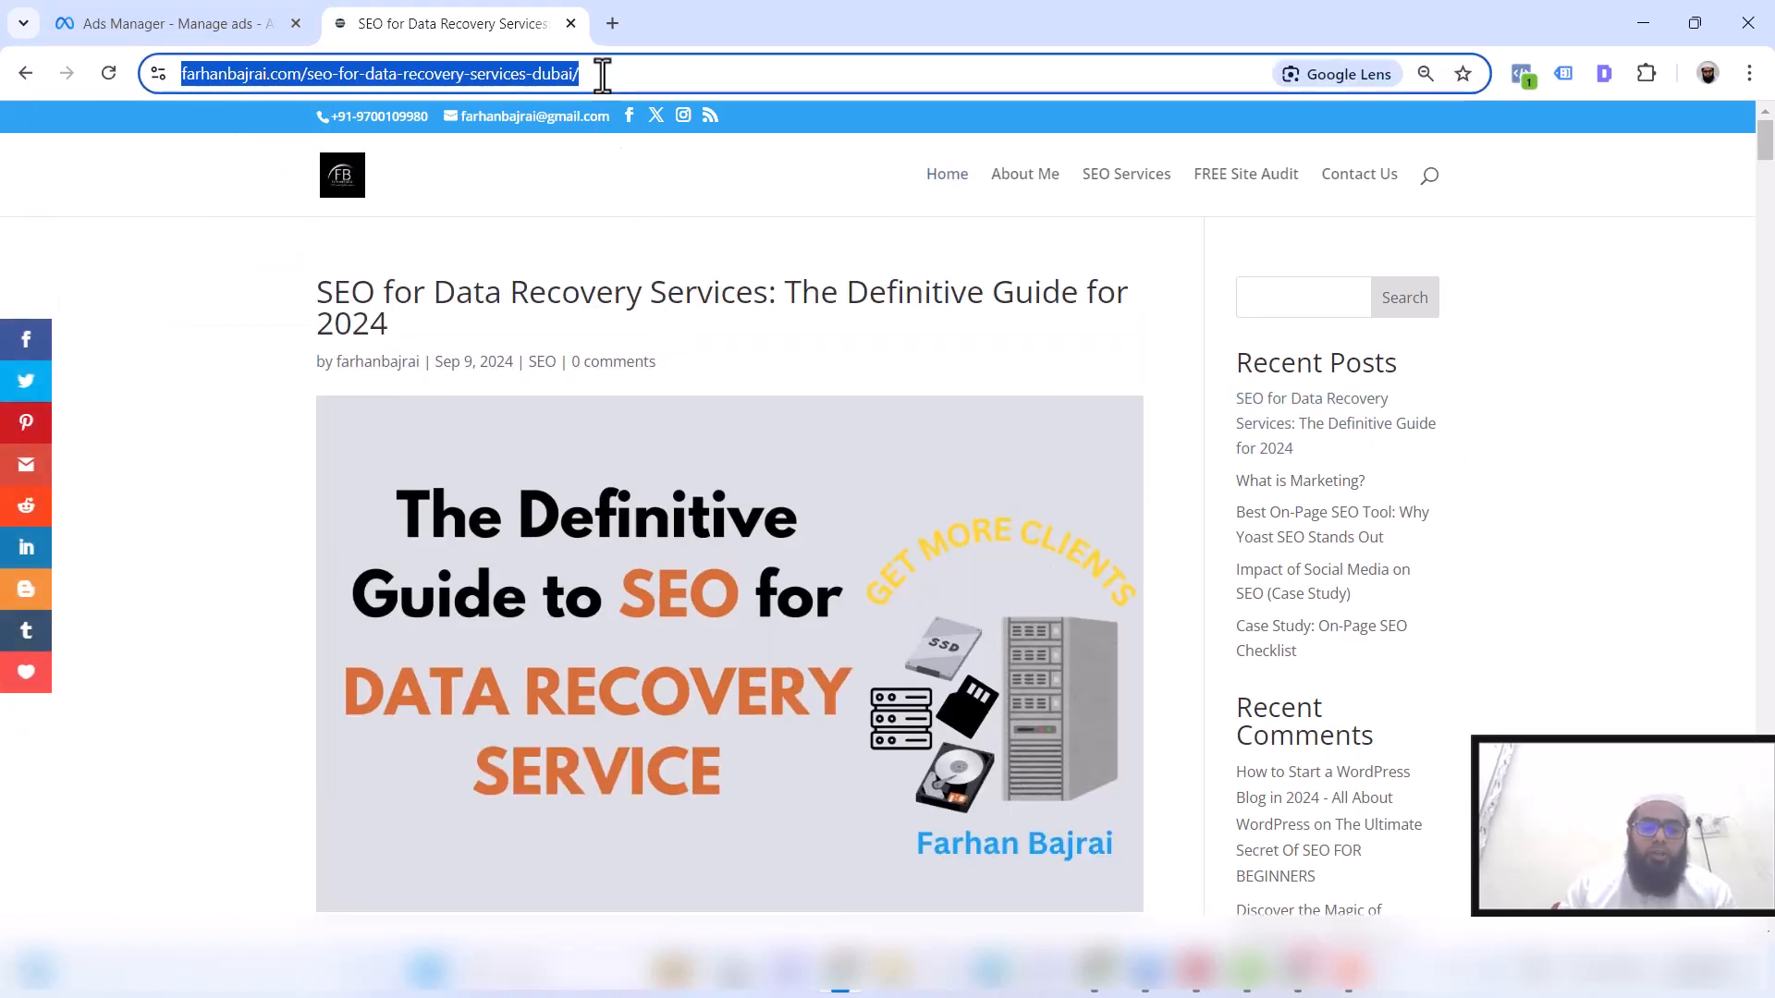
{"action": "left_click", "coordinate": [185, 13]}
{"action": "left_click", "coordinate": [761, 657]}
{"action": "key", "text": "ctrl+a"}
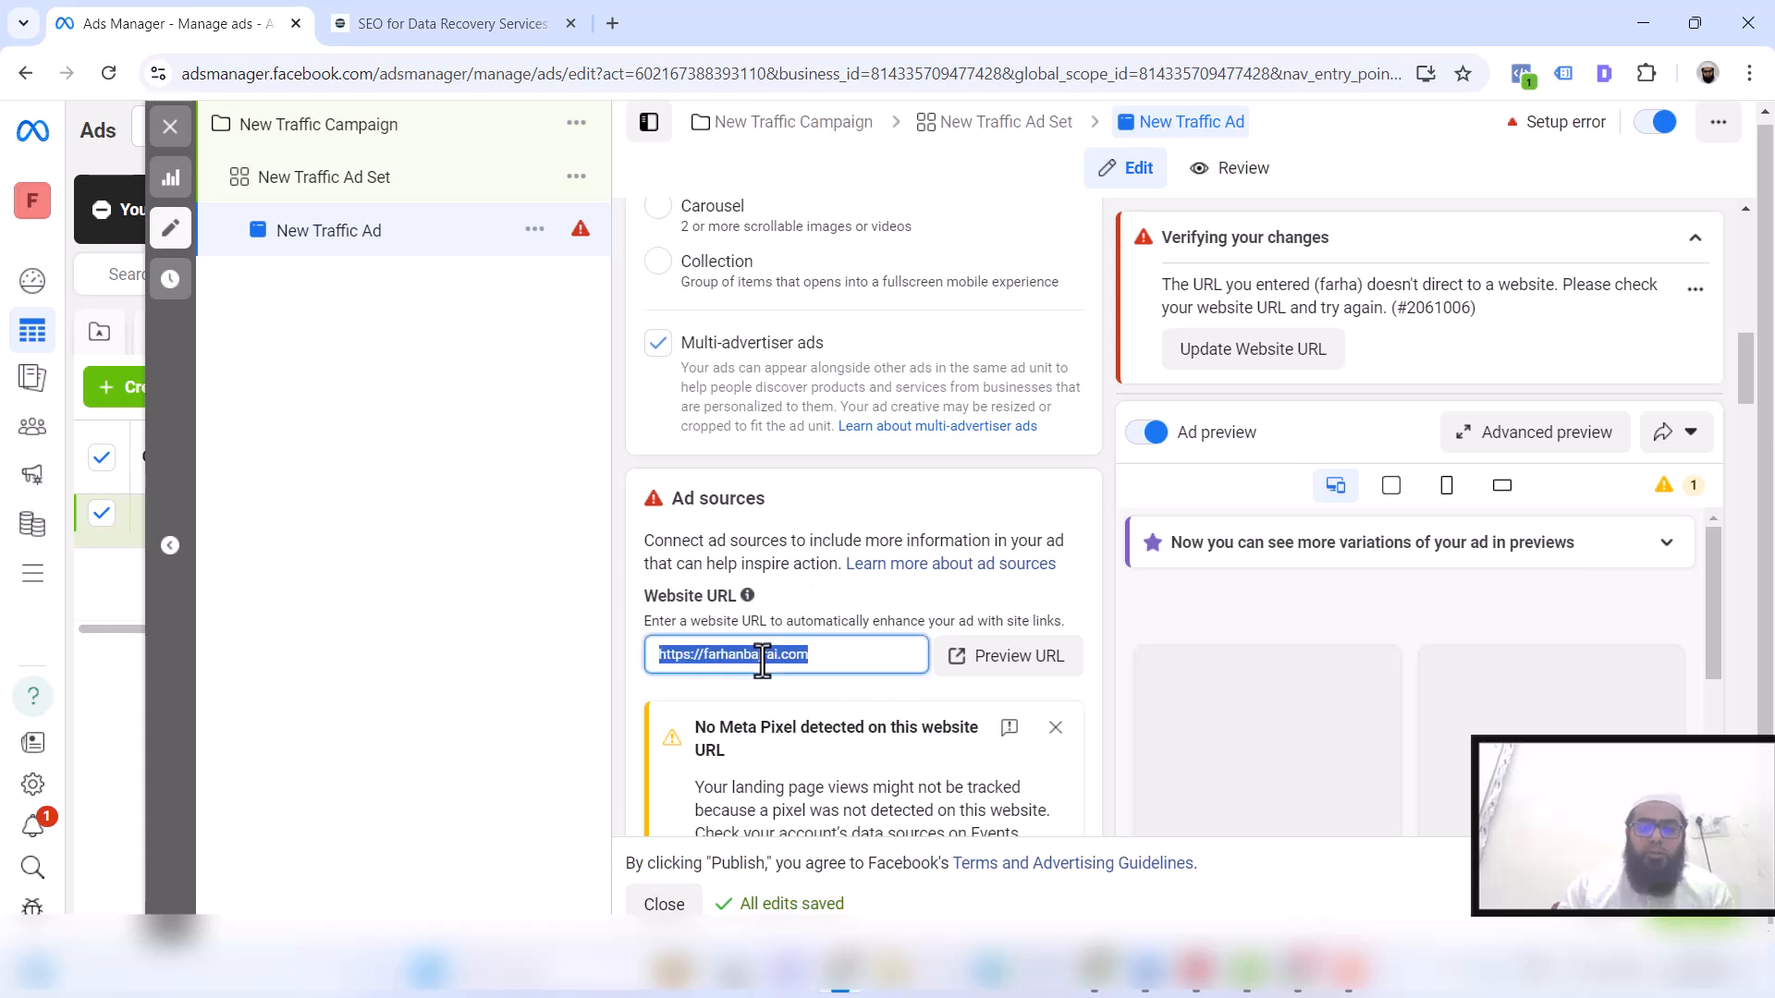
{"action": "key", "text": "ctrl+v"}
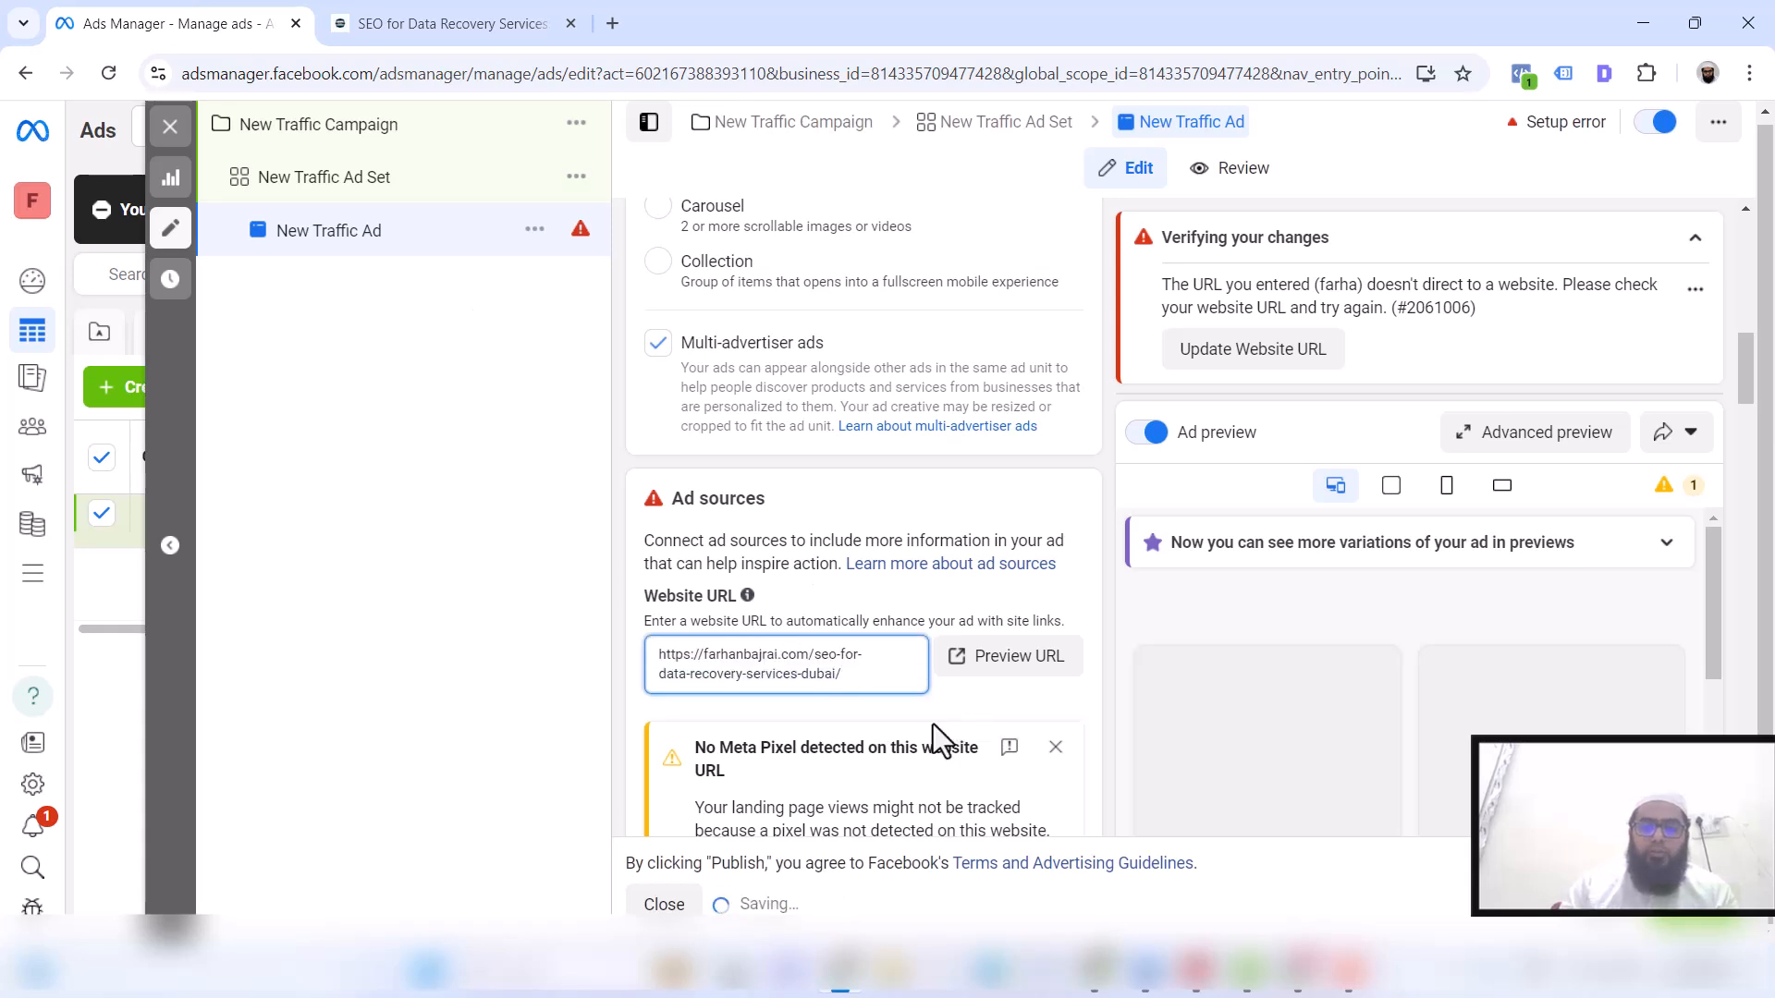
Read the pixel warning in the ad sources, then check the article page's PageView event details with Meta Pixel Helper
{"action": "scroll", "coordinate": [935, 737], "scroll_direction": "down", "scroll_amount": 2}
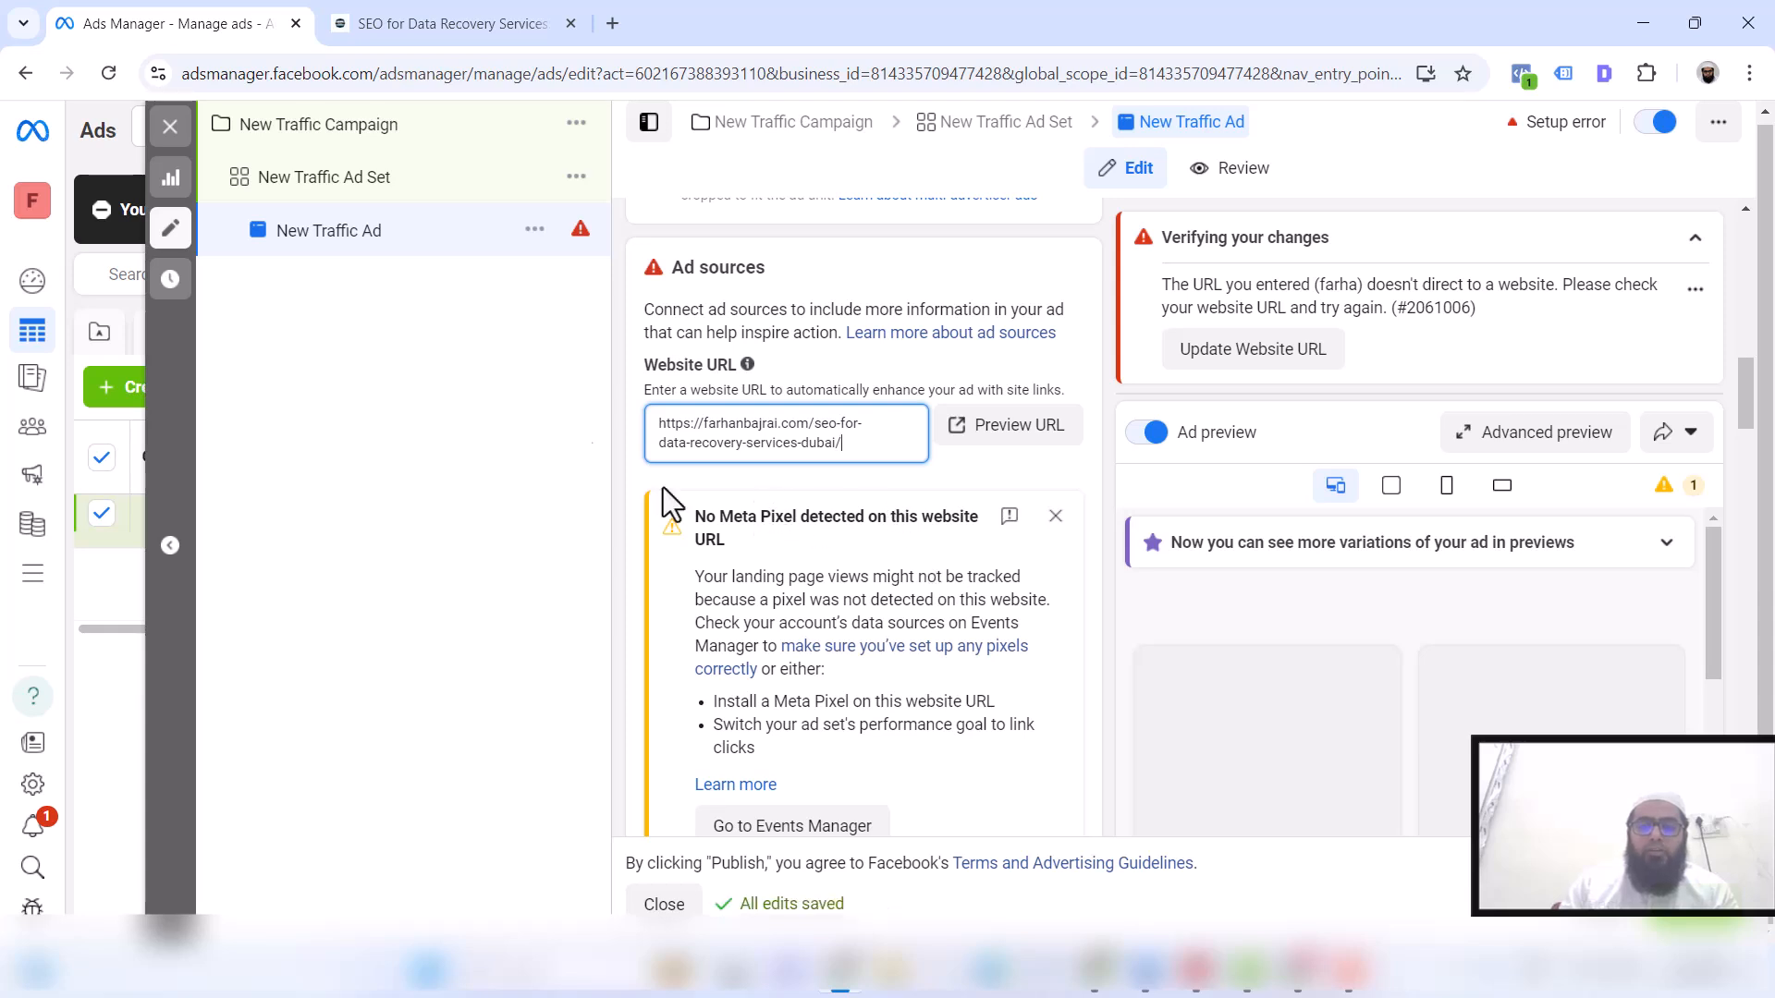
{"action": "mouse_move", "coordinate": [411, 32]}
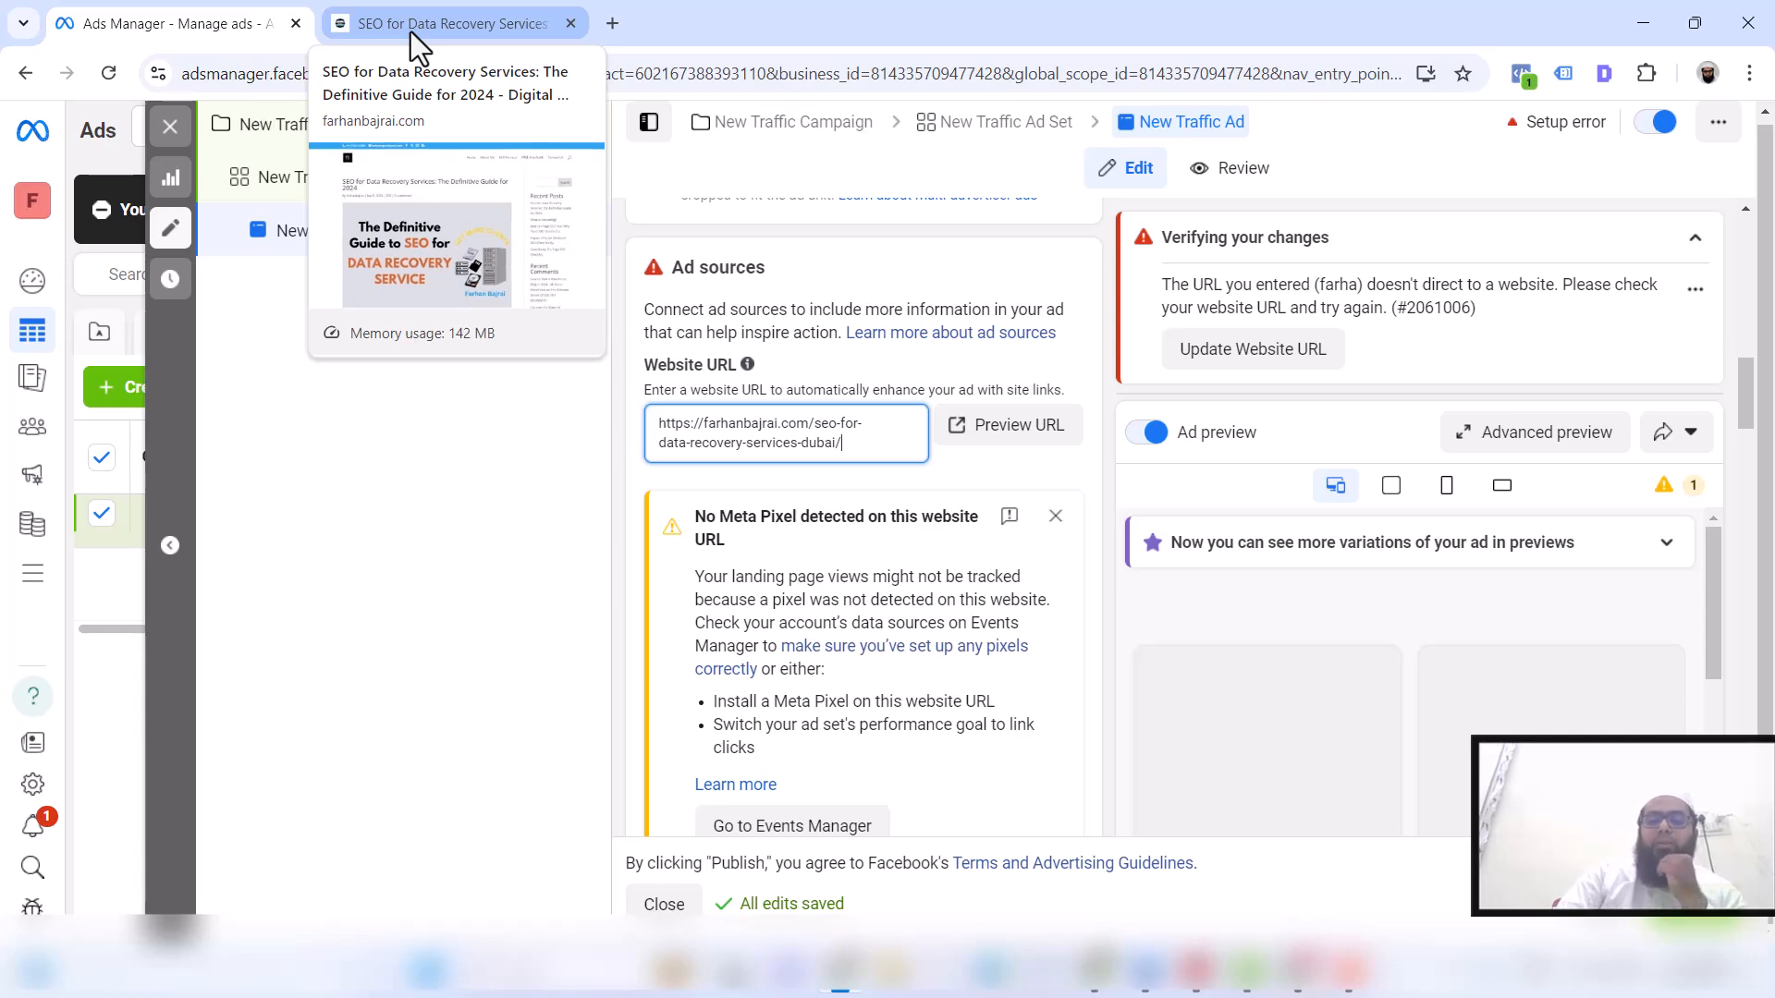
{"action": "left_click", "coordinate": [491, 2]}
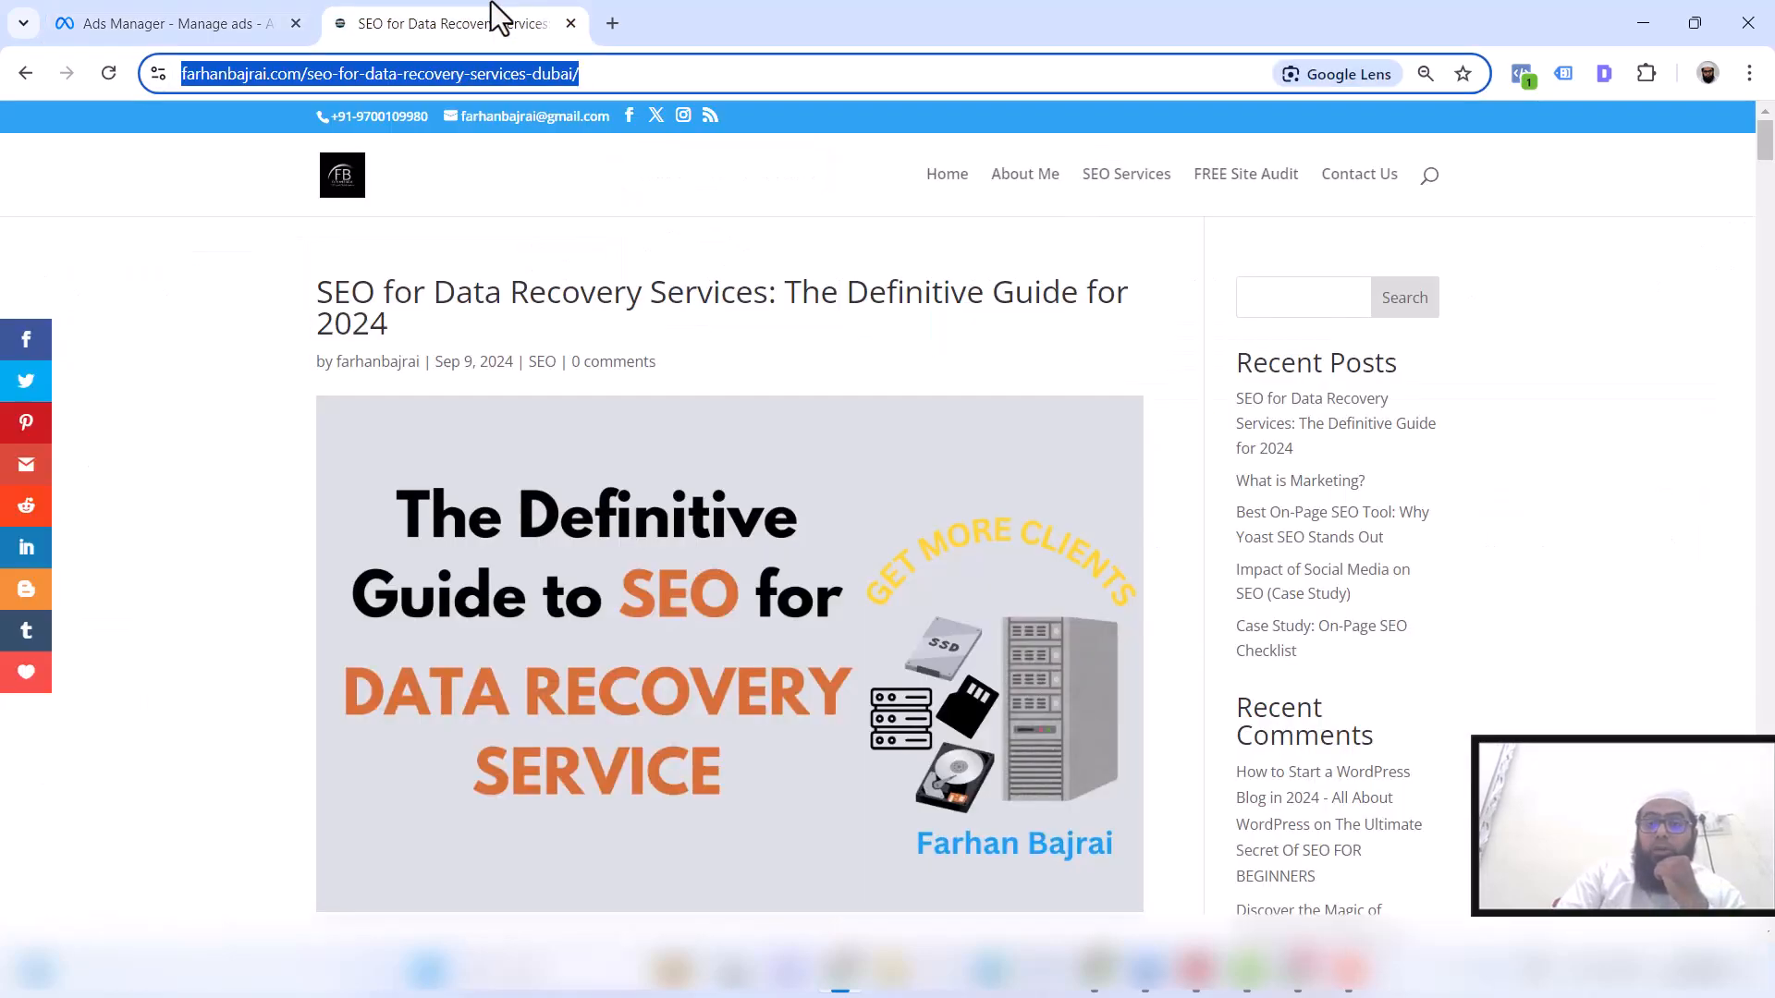
{"action": "left_click", "coordinate": [1527, 78]}
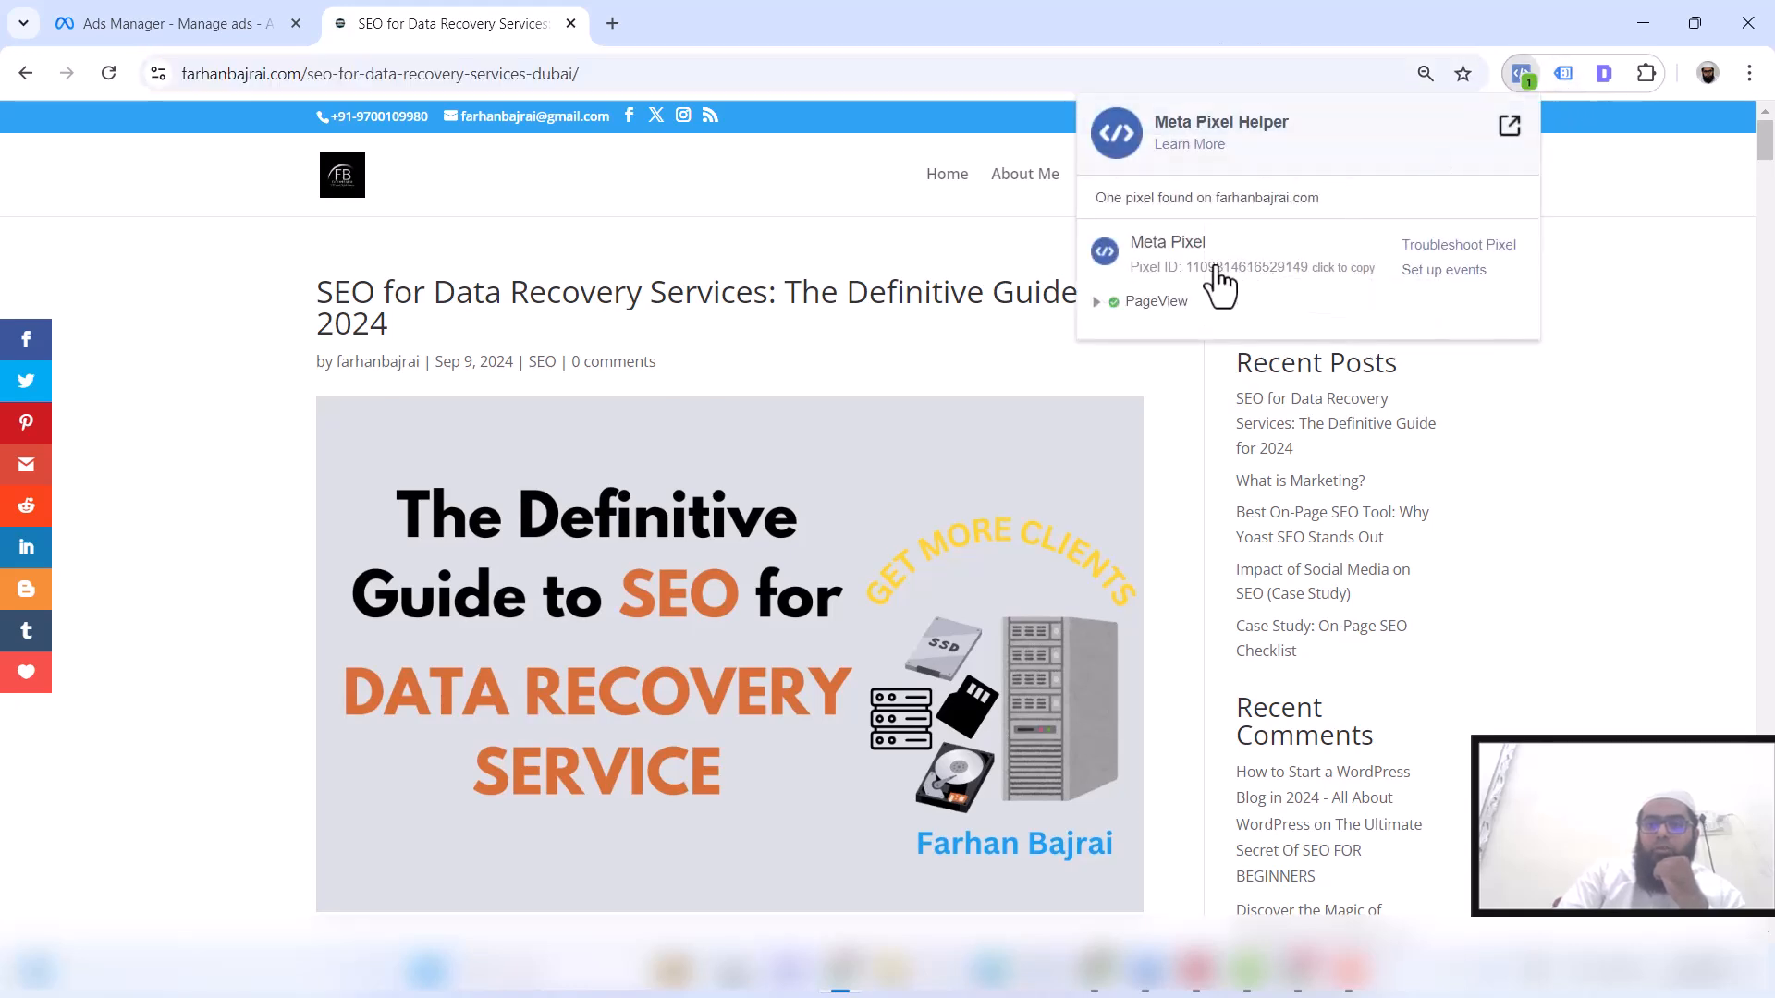
{"action": "left_click", "coordinate": [1100, 307]}
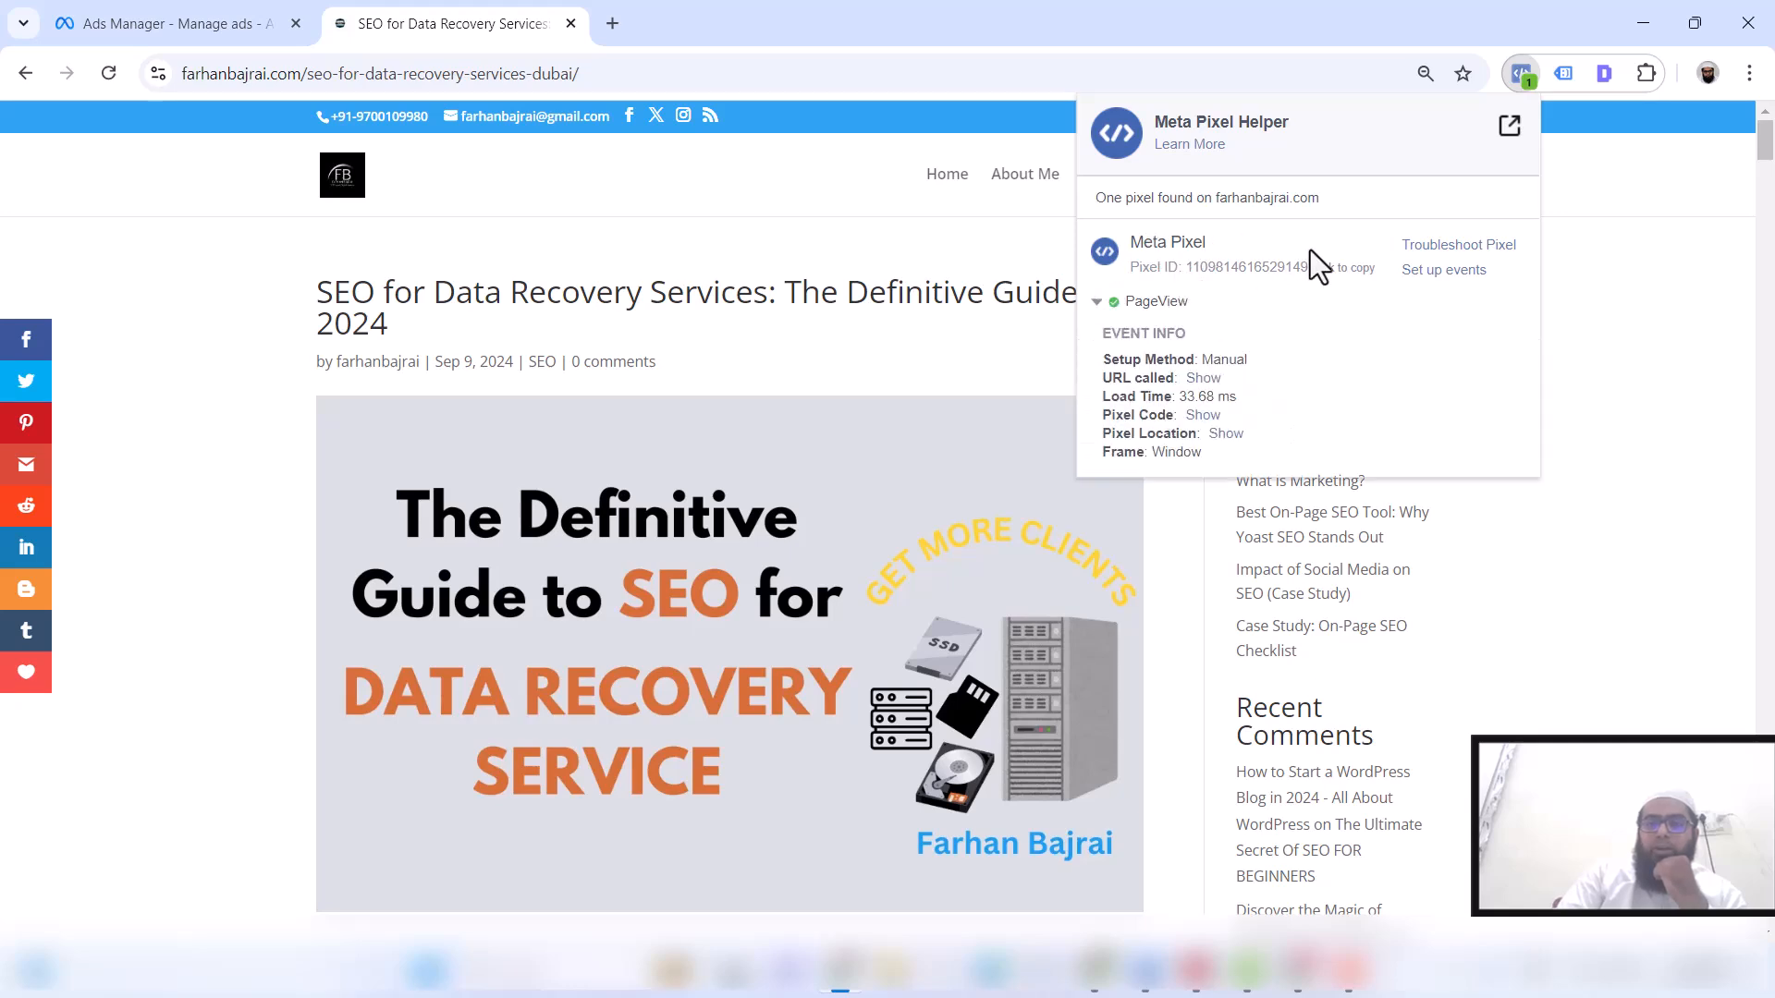
Go from the ad's missing-pixel warning to Events Manager and continue with the requested account switch
{"action": "left_click", "coordinate": [172, 21]}
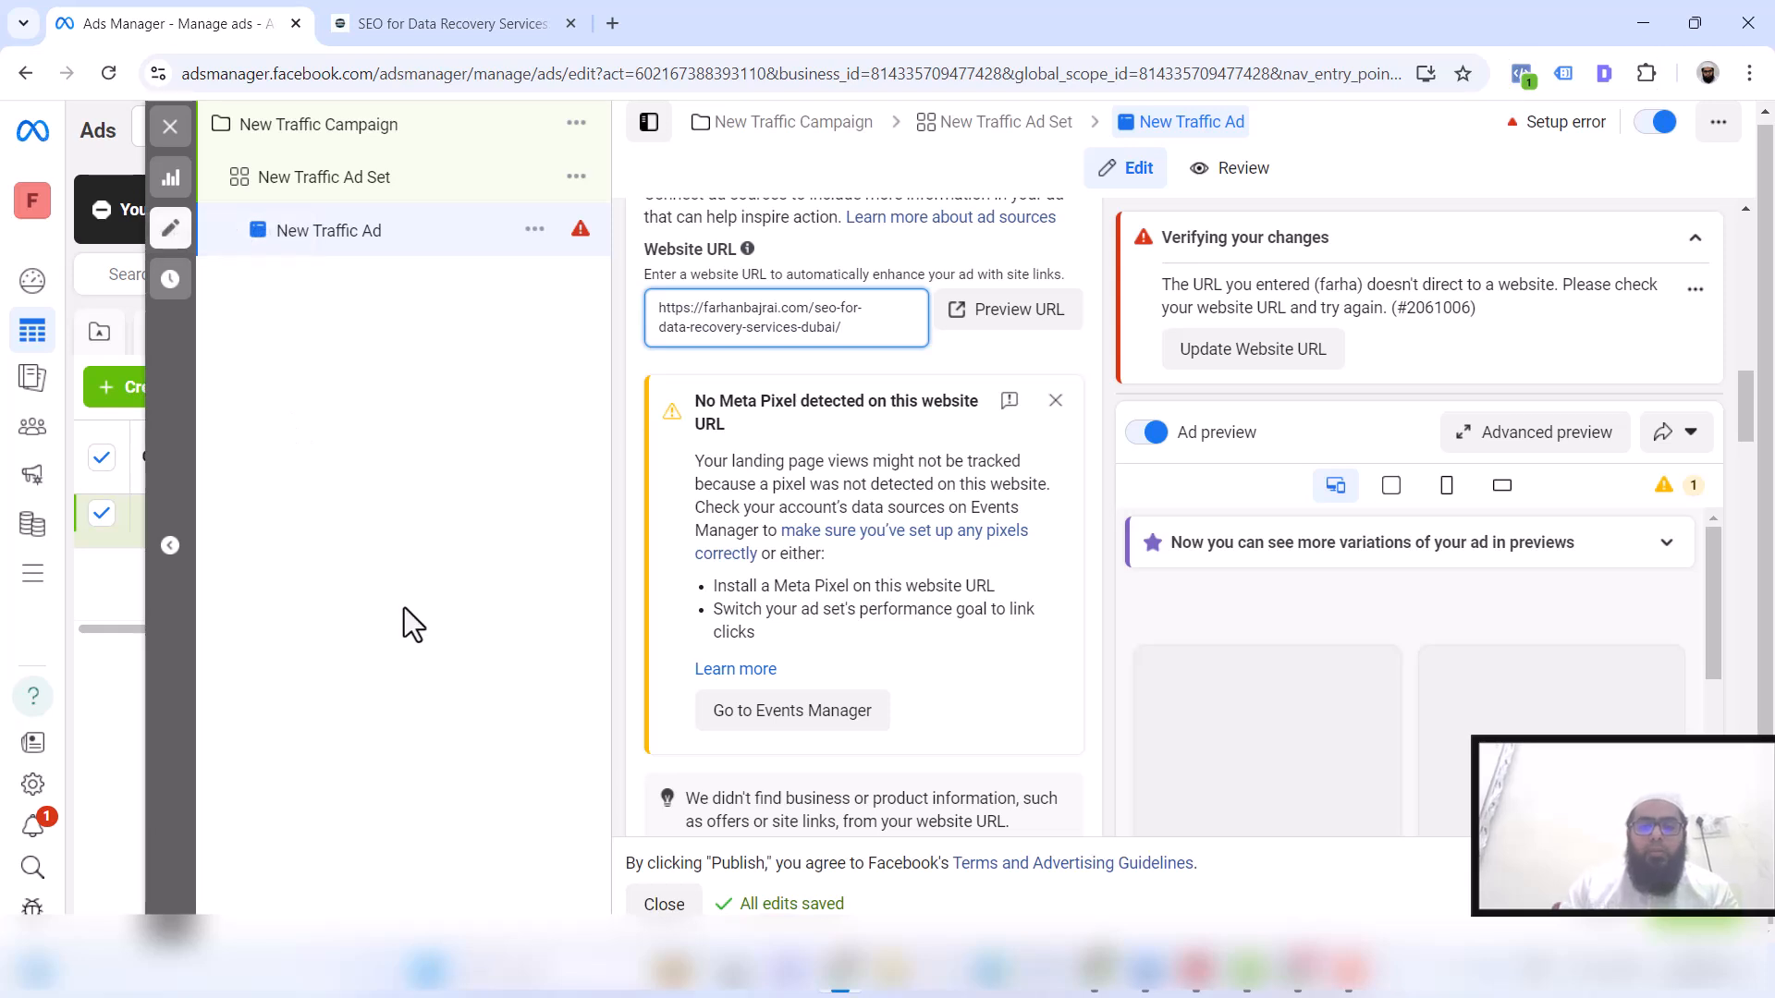
{"action": "left_click", "coordinate": [792, 720]}
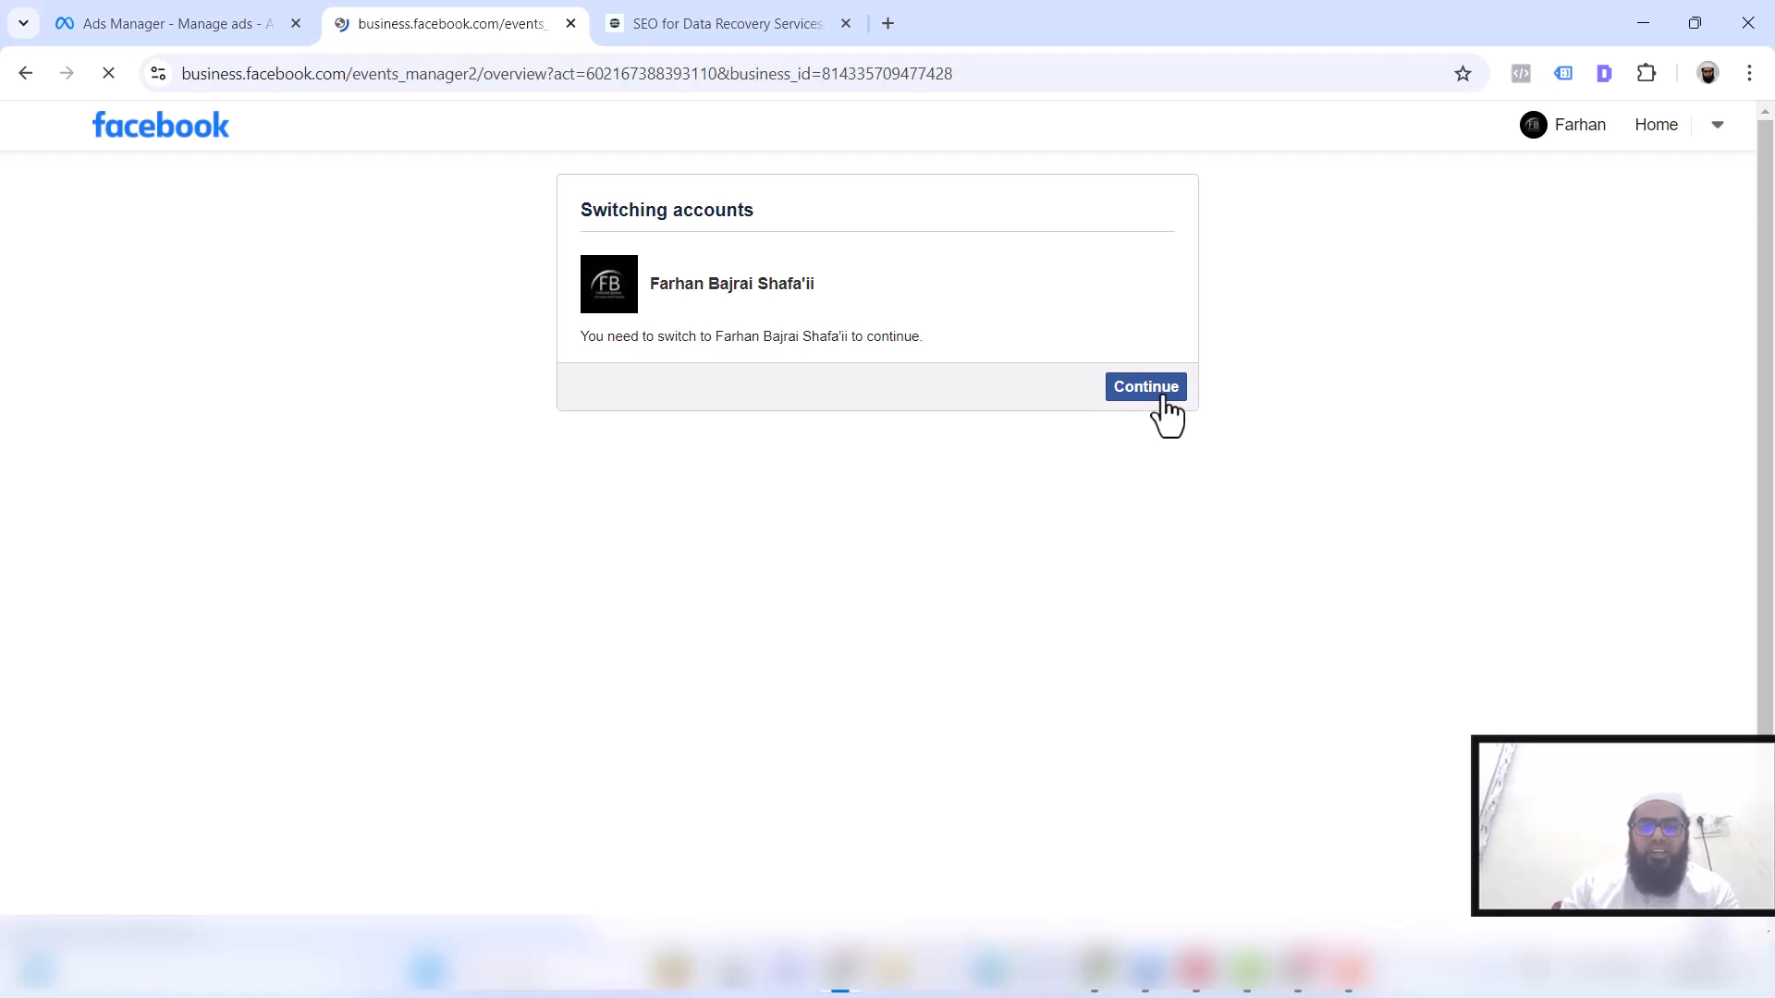
{"action": "left_click", "coordinate": [1164, 397]}
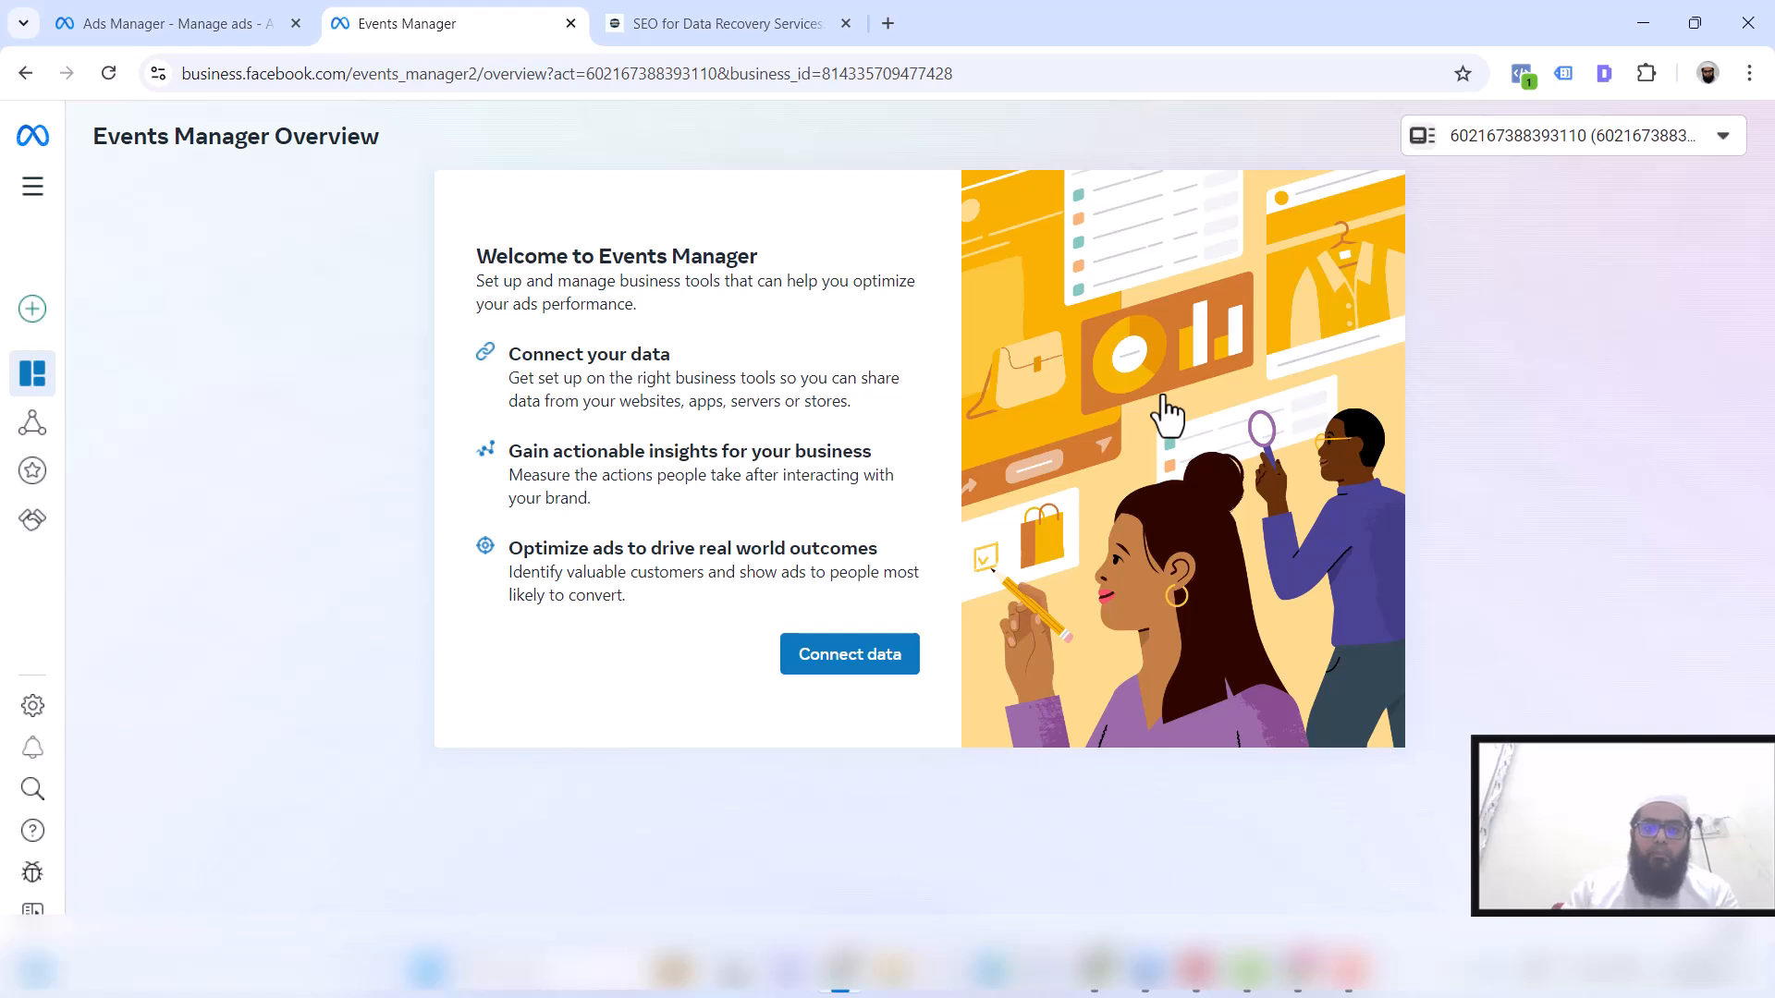
Connect web data and create a new dataset named with the owner's full name followed by "New pixel"
{"action": "left_click", "coordinate": [817, 663]}
{"action": "left_click", "coordinate": [592, 349]}
{"action": "left_click", "coordinate": [1169, 781]}
{"action": "left_click", "coordinate": [772, 416]}
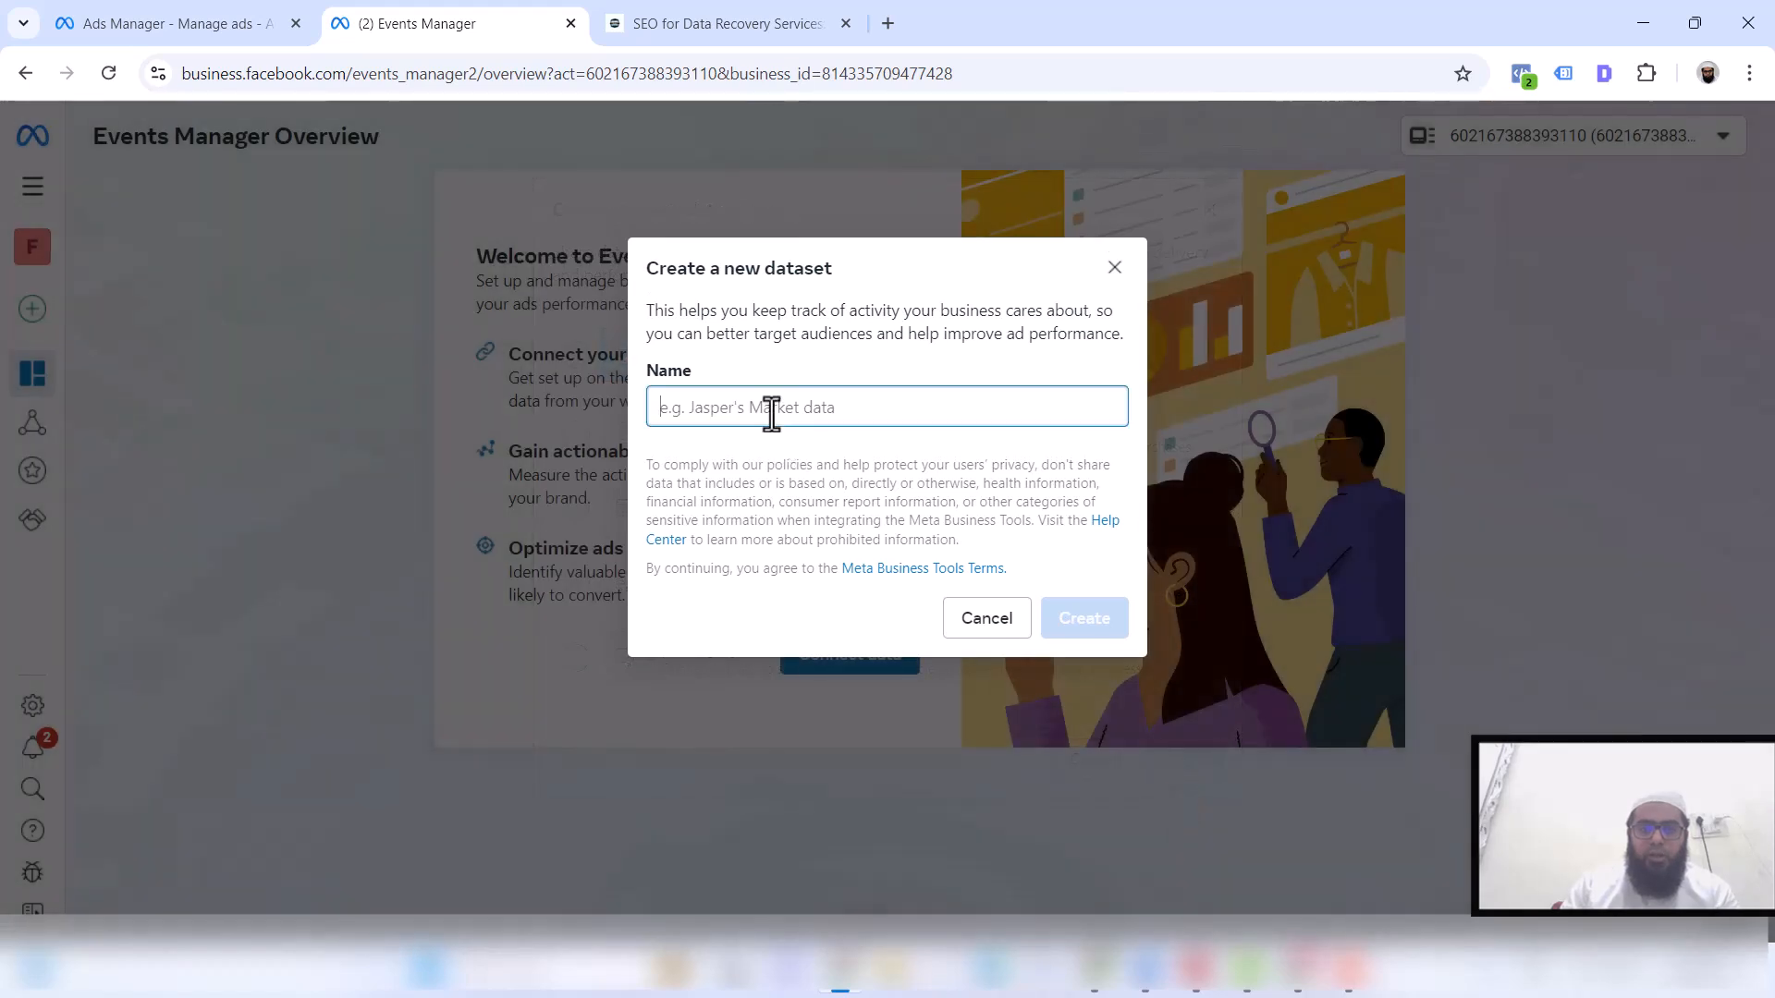
{"action": "type", "text": "Farhan Ba"}
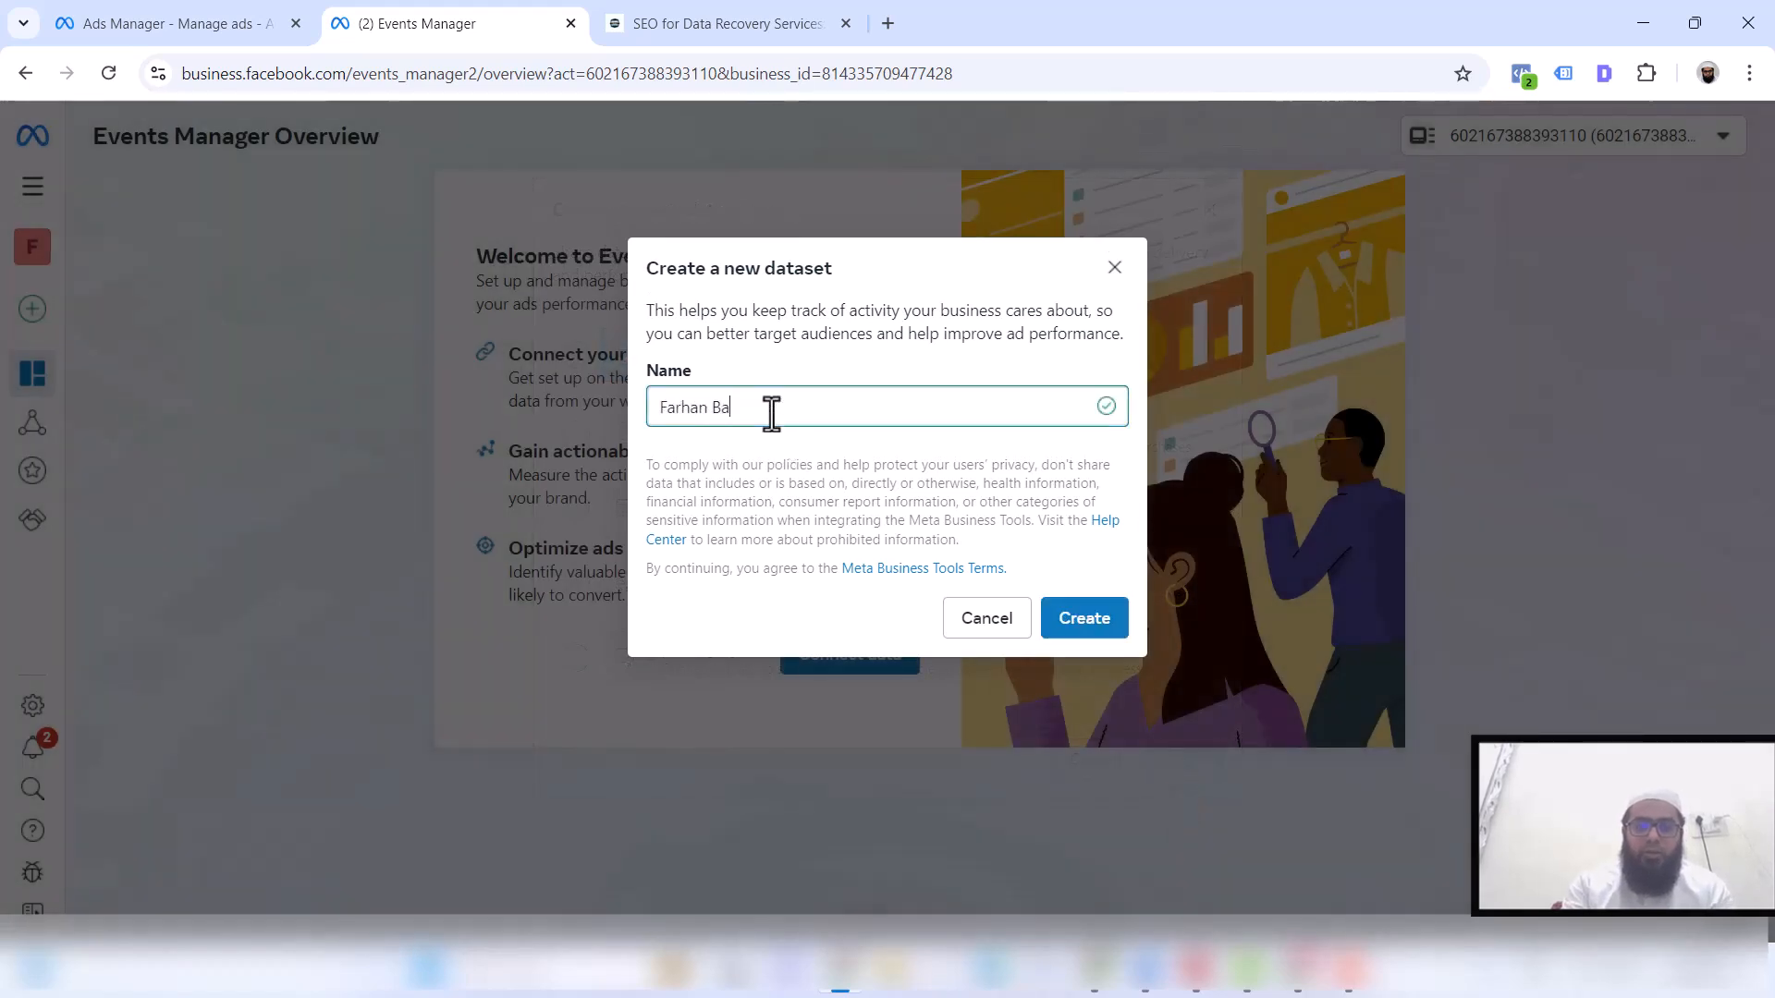
{"action": "type", "text": "jrai New pixel"}
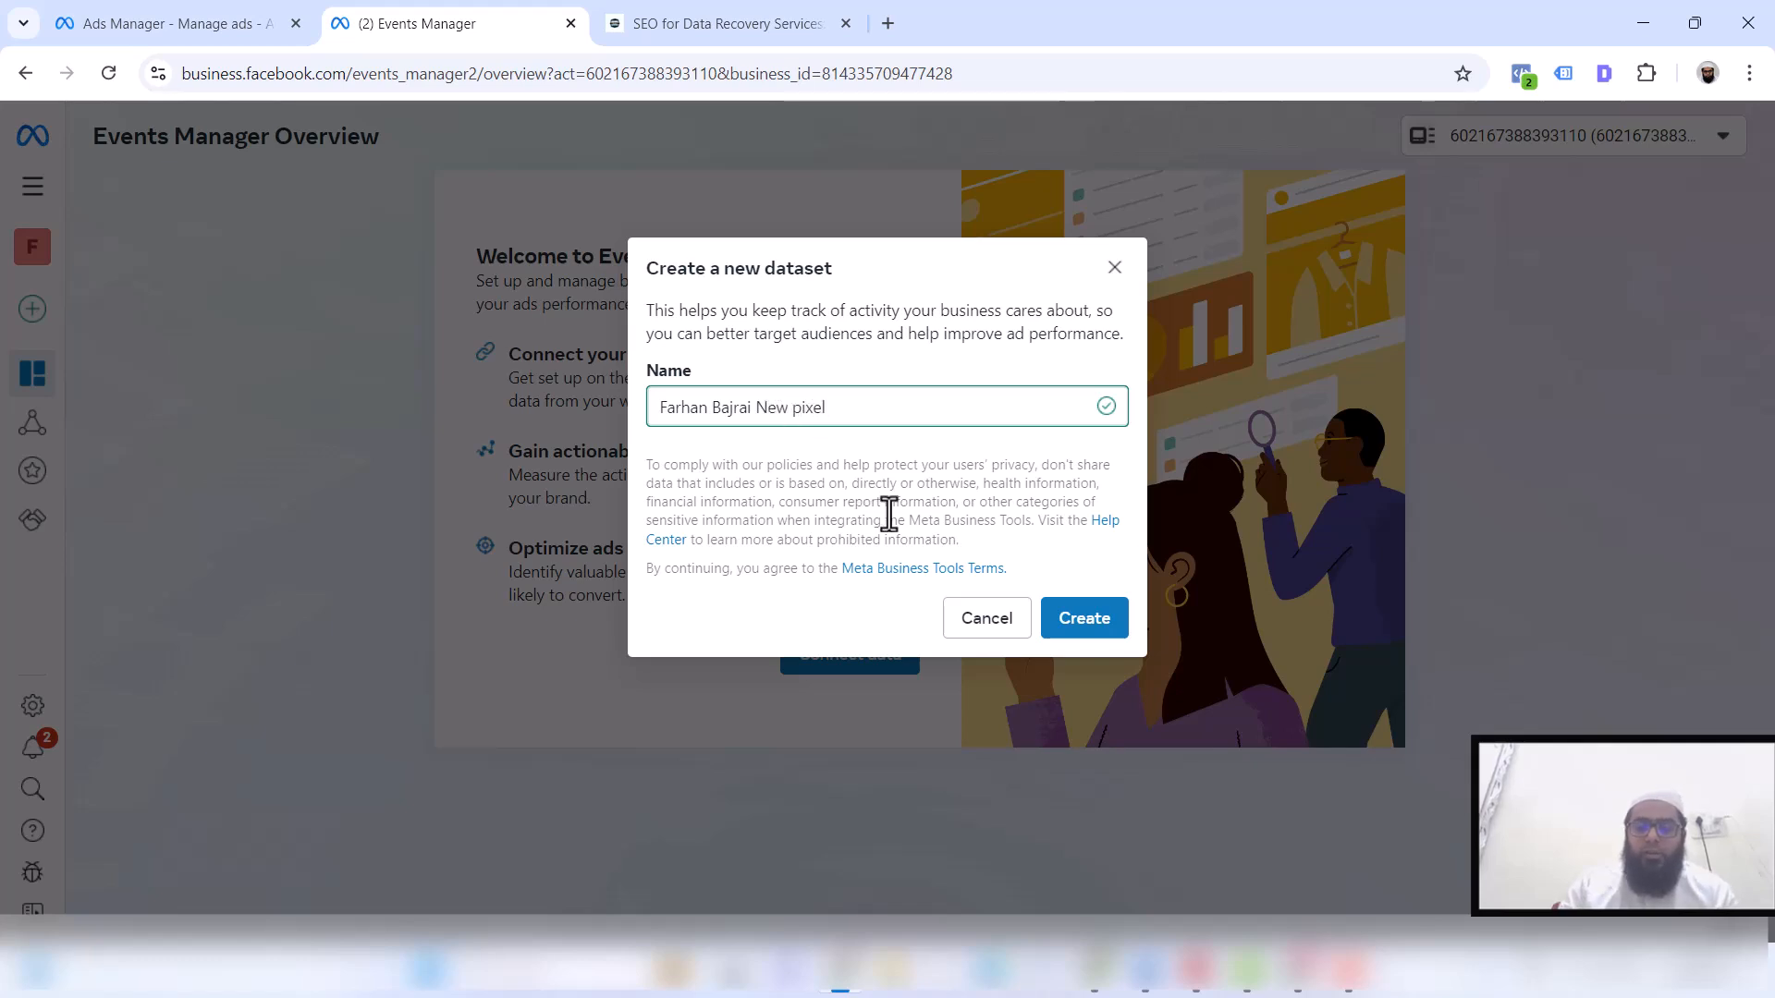
{"action": "left_click", "coordinate": [1096, 638]}
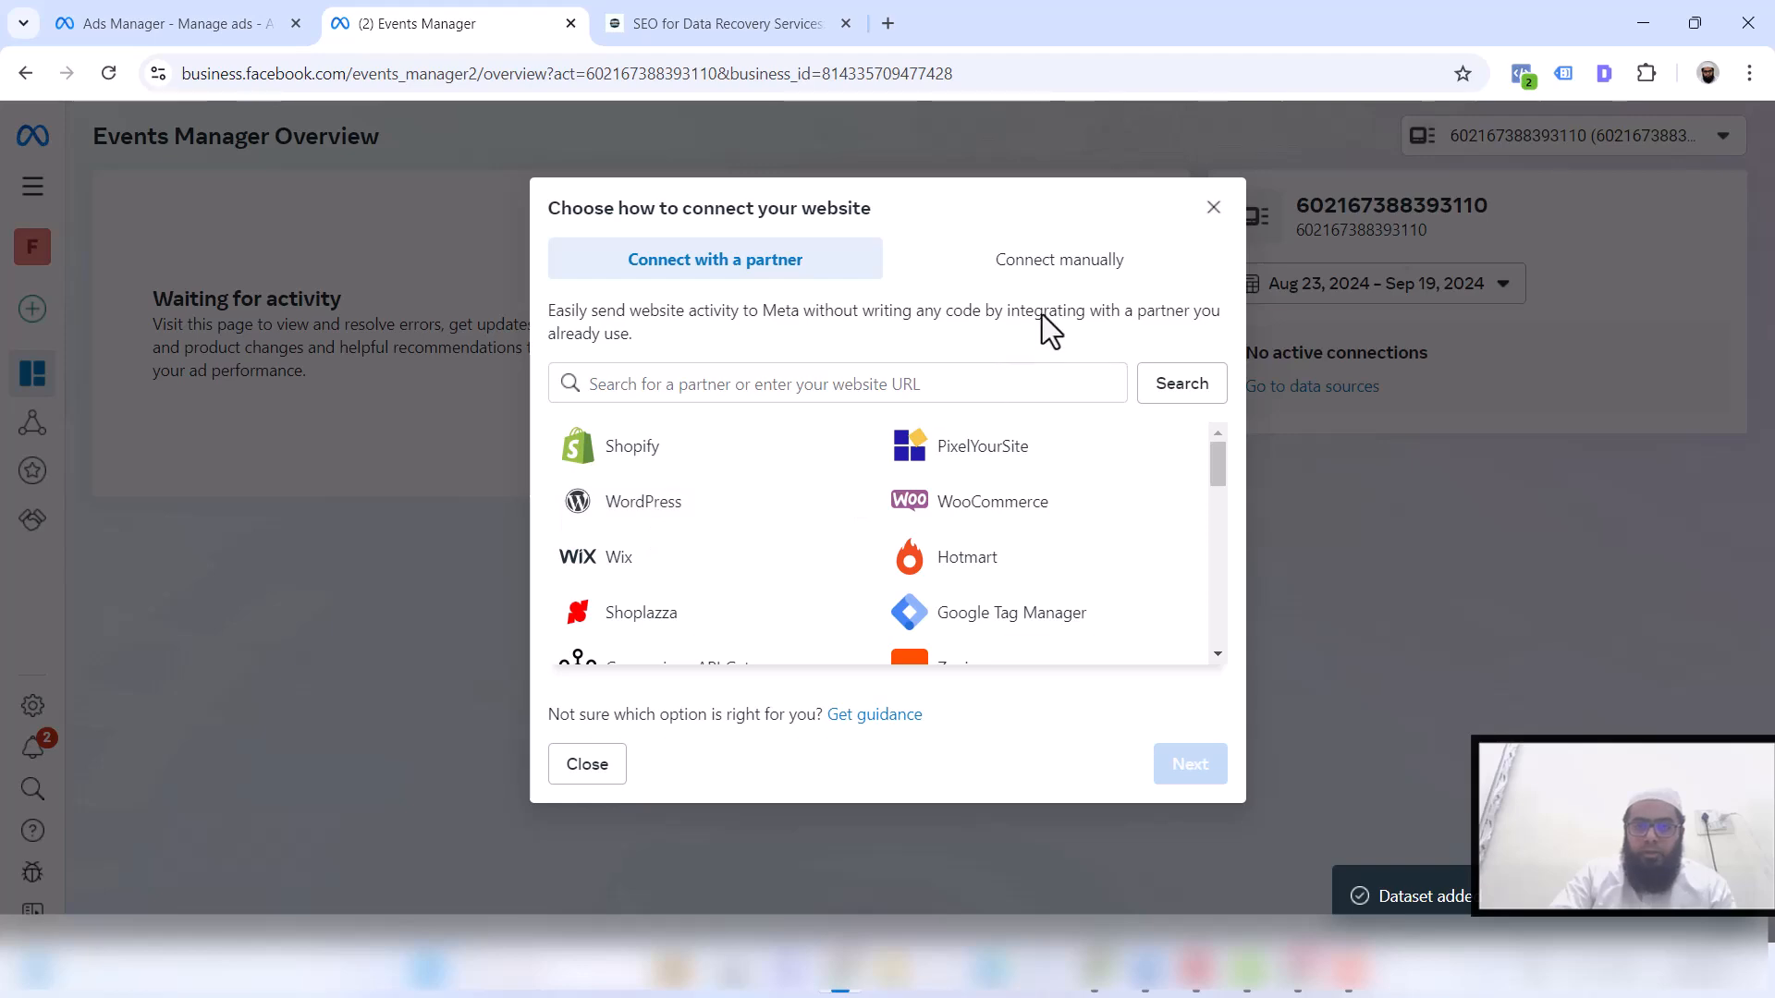
Choose to connect the website manually using the Meta Pixel and Conversions API method
{"action": "left_click", "coordinate": [1073, 270]}
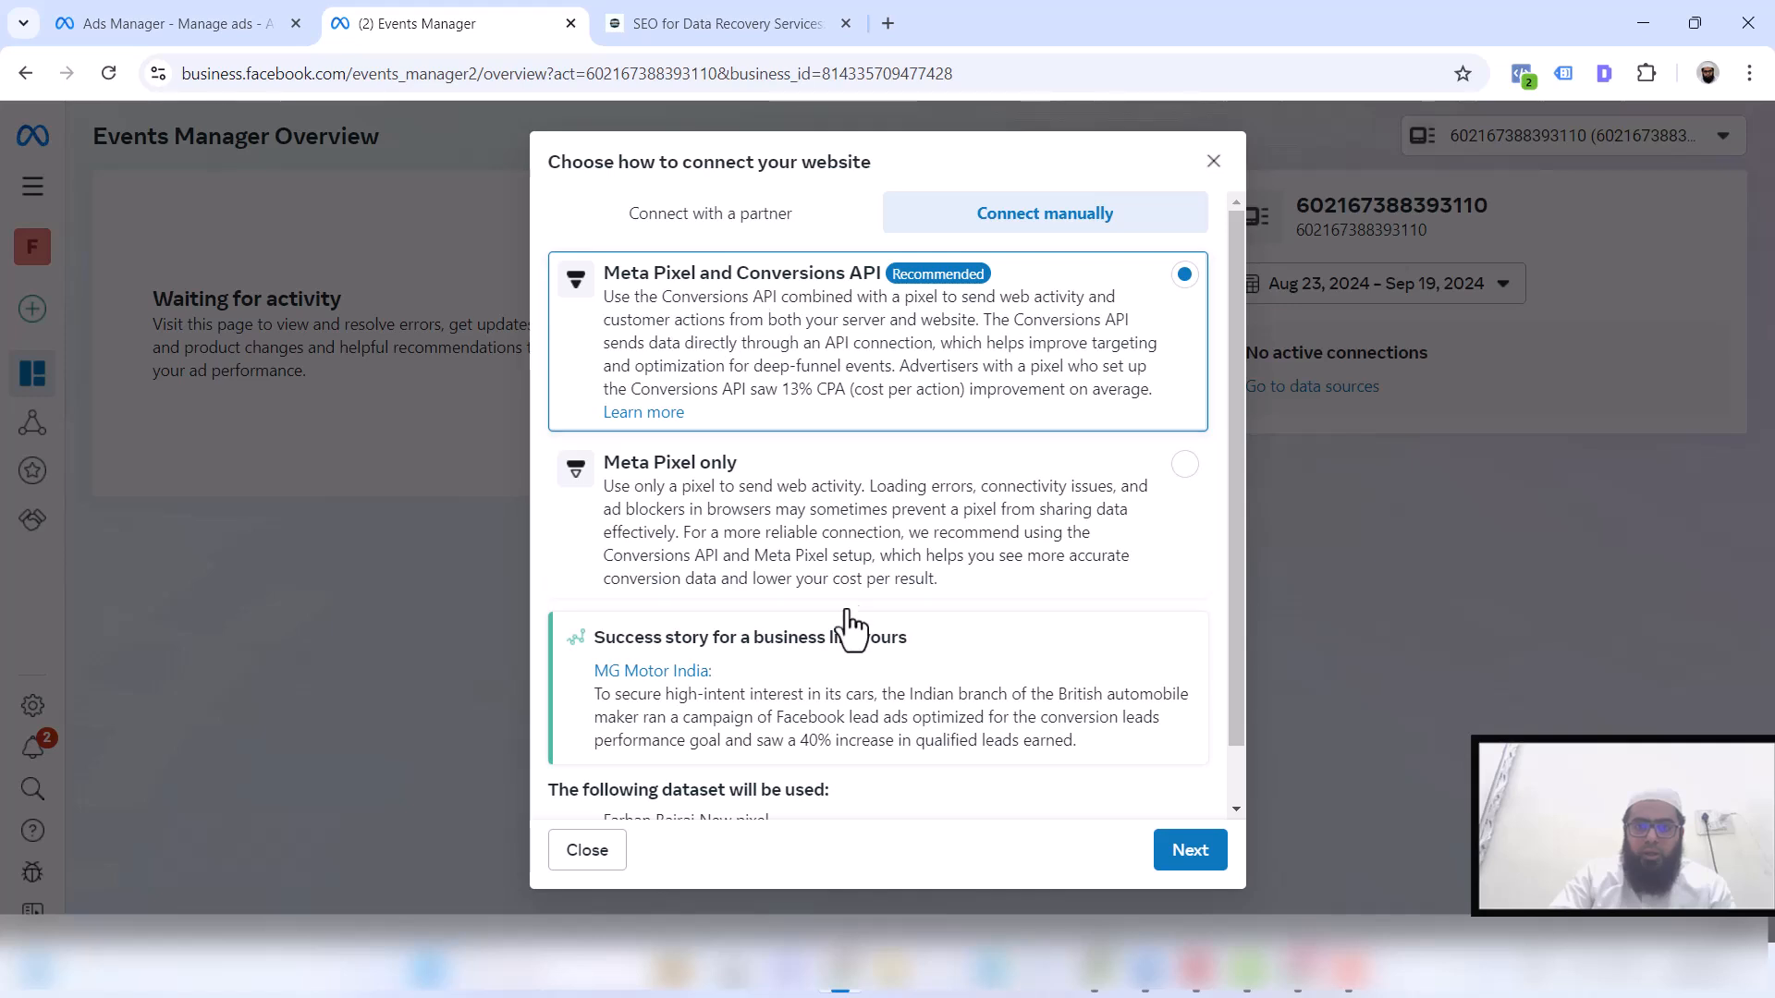
{"action": "scroll", "coordinate": [845, 618], "scroll_direction": "down", "scroll_amount": 1}
{"action": "left_click", "coordinate": [1193, 850]}
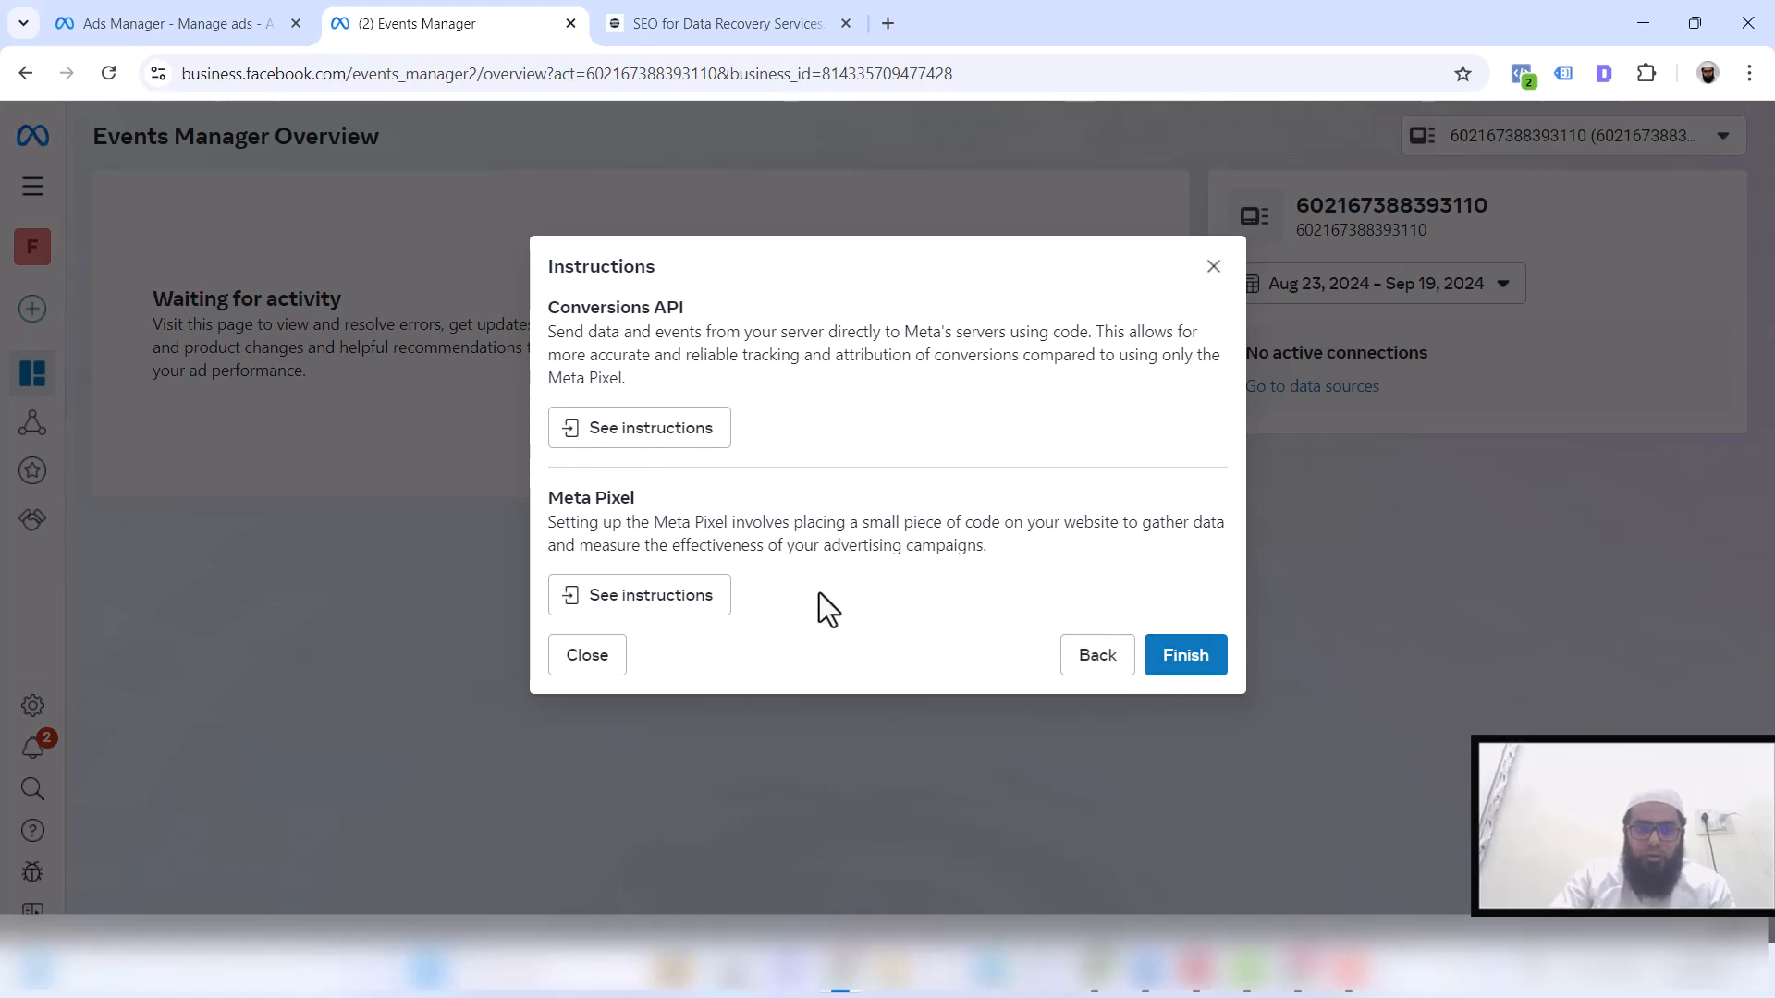
Open the Meta Pixel setup instructions, finish the connection dialog and copy the pixel's base code
{"action": "left_click", "coordinate": [636, 608]}
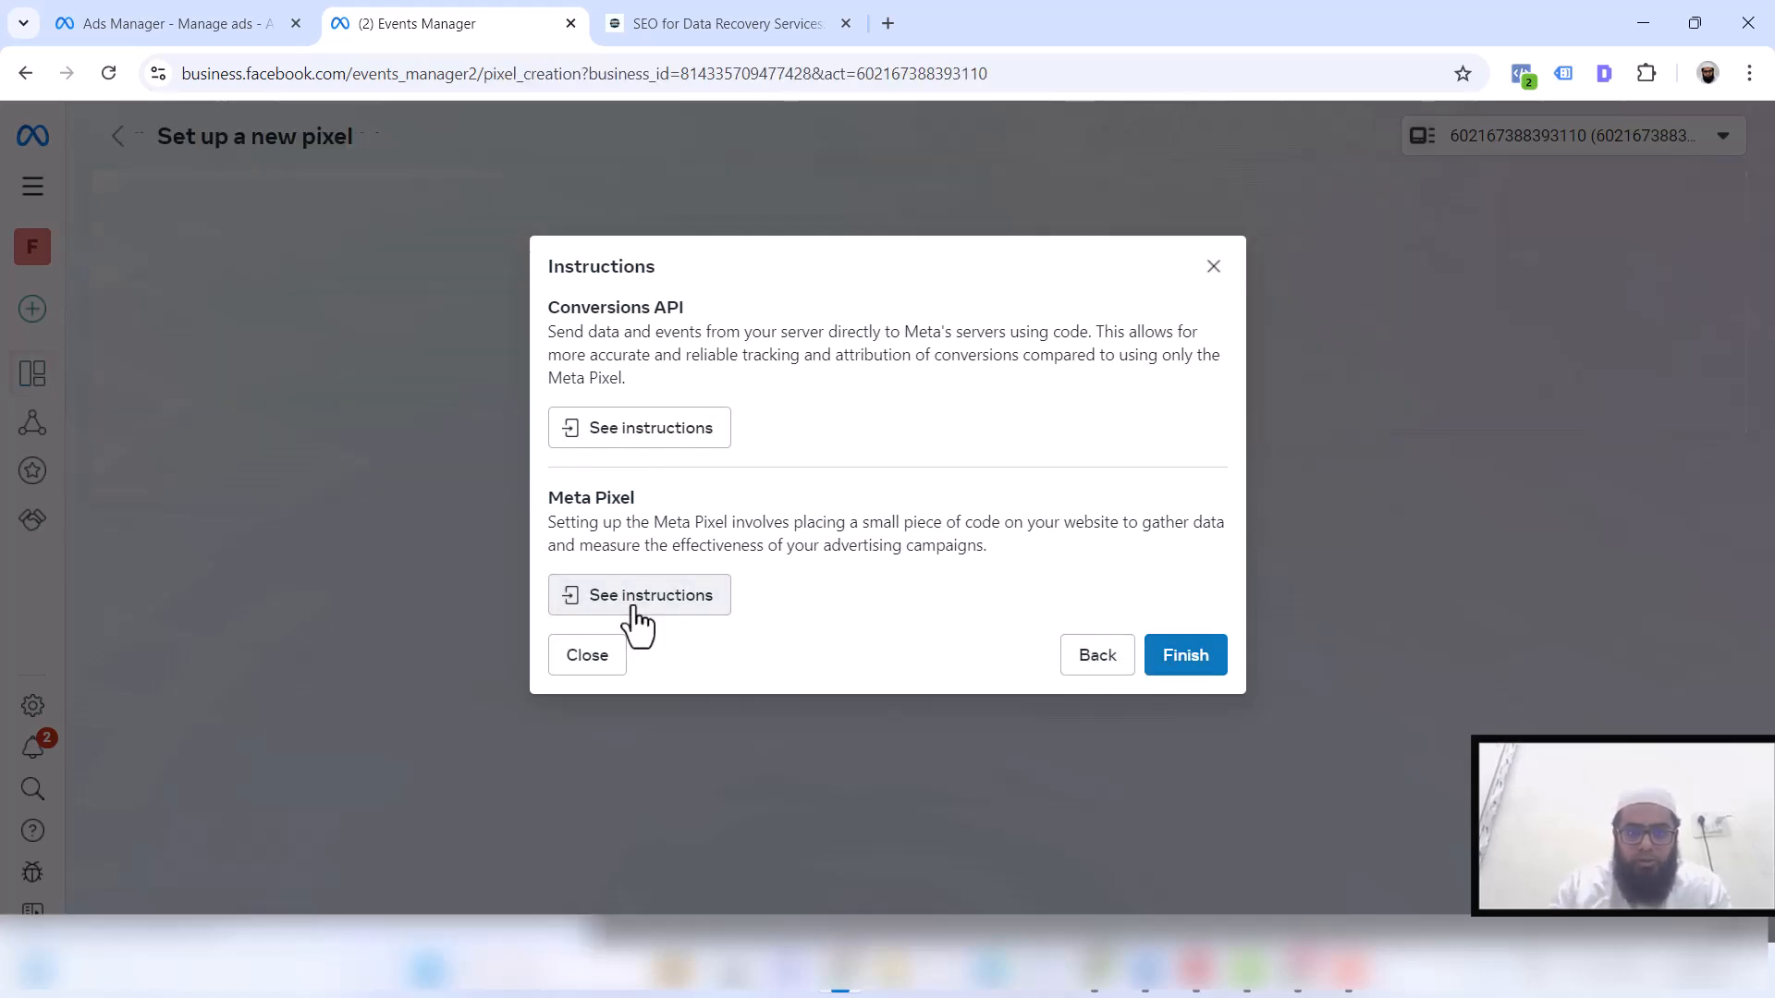
{"action": "left_click", "coordinate": [1187, 656]}
{"action": "left_click", "coordinate": [614, 580]}
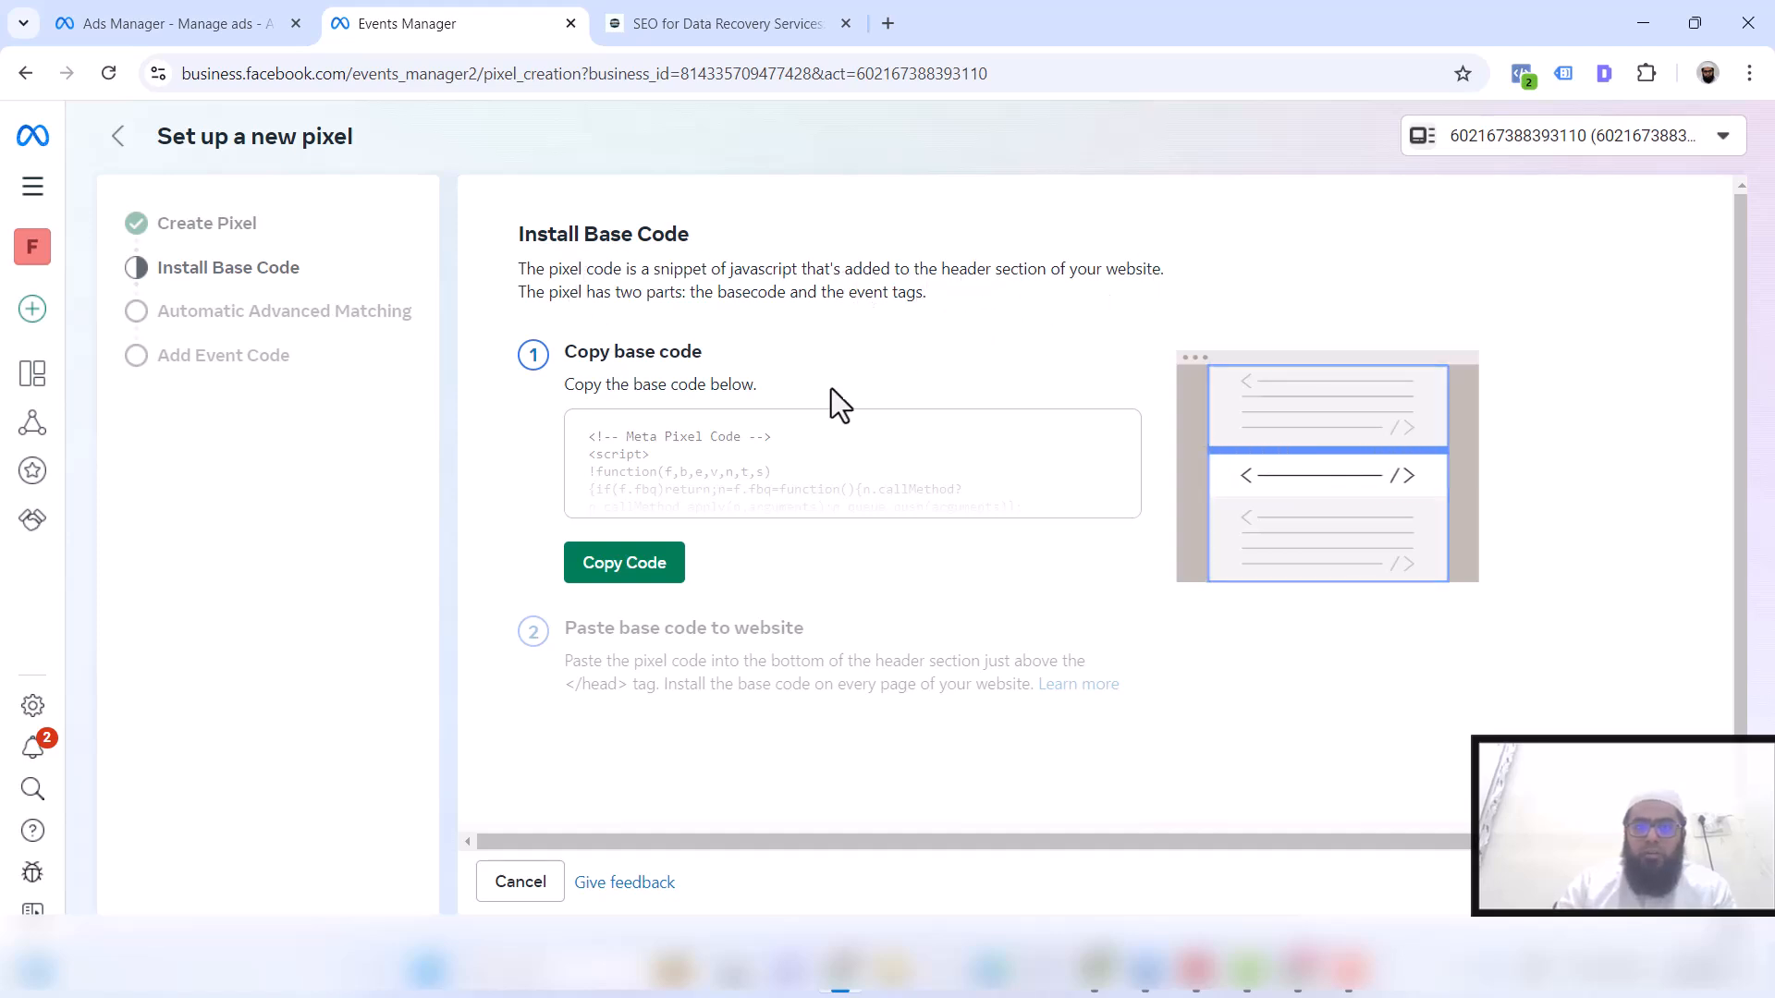
{"action": "double_click", "coordinate": [733, 293]}
{"action": "scroll", "coordinate": [814, 413], "scroll_direction": "down", "scroll_amount": 1}
{"action": "left_click", "coordinate": [620, 555]}
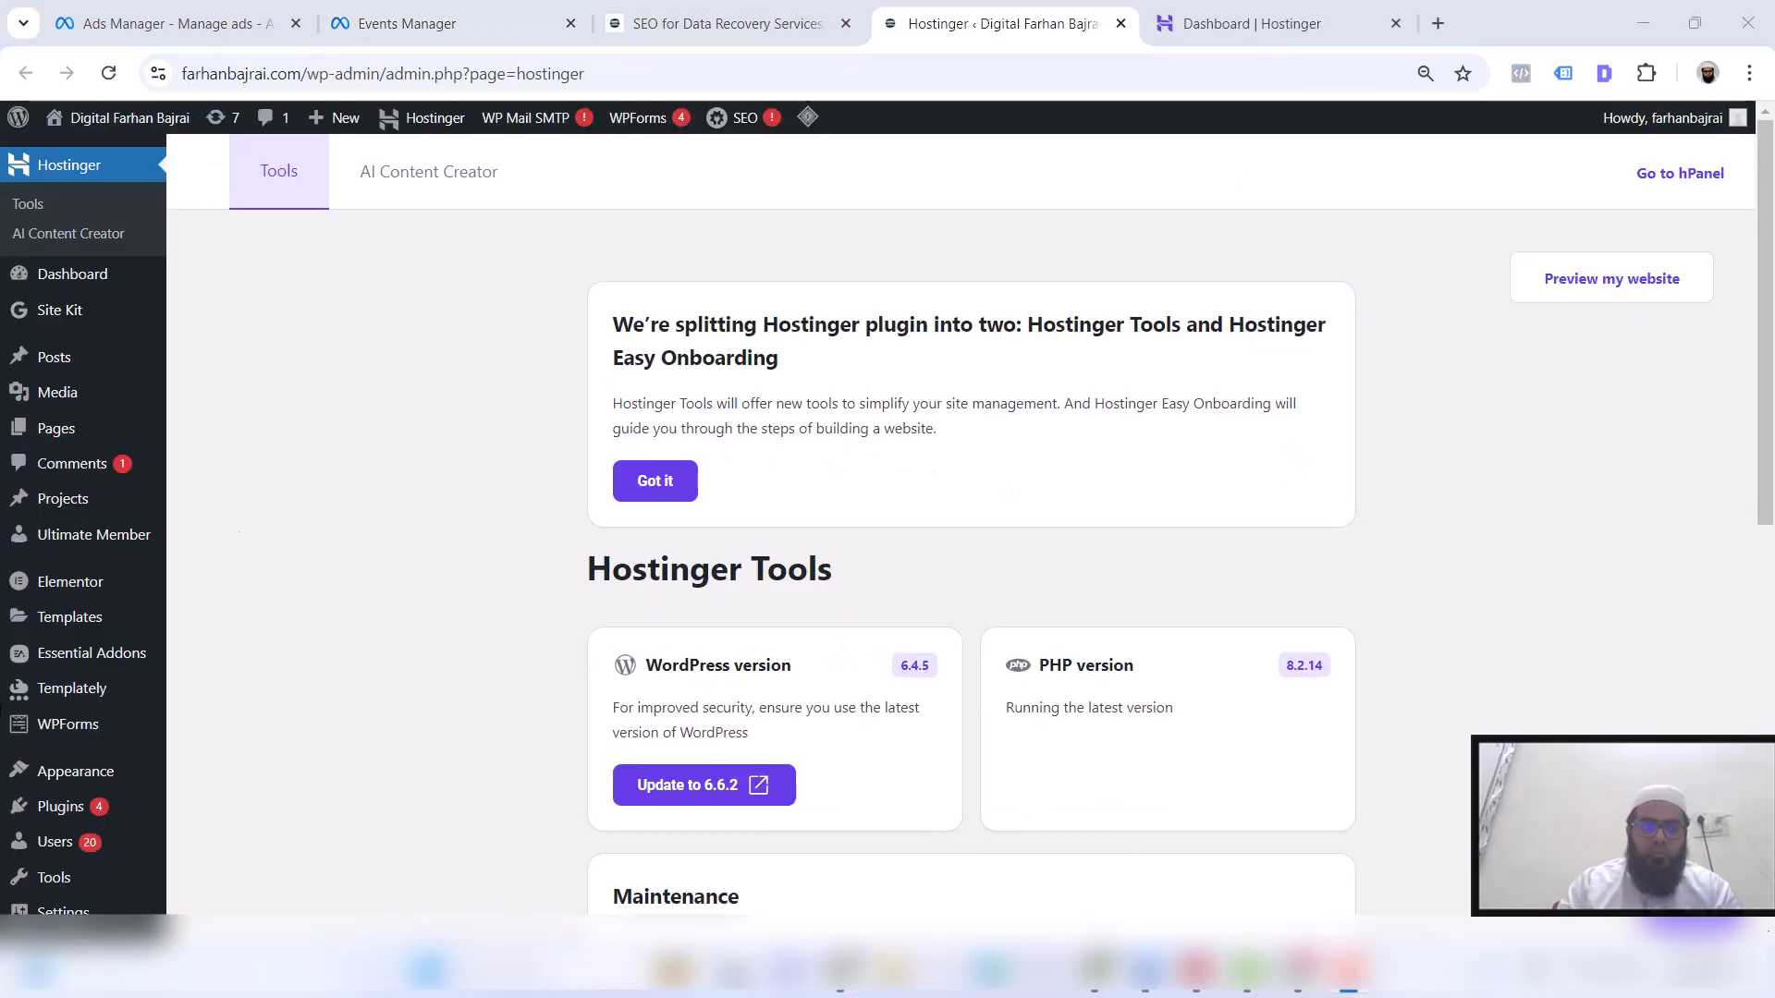
Switch to the site's WordPress dashboard and start a new snippet in the HFCM plugin
{"action": "scroll", "coordinate": [13, 786], "scroll_direction": "down", "scroll_amount": 3}
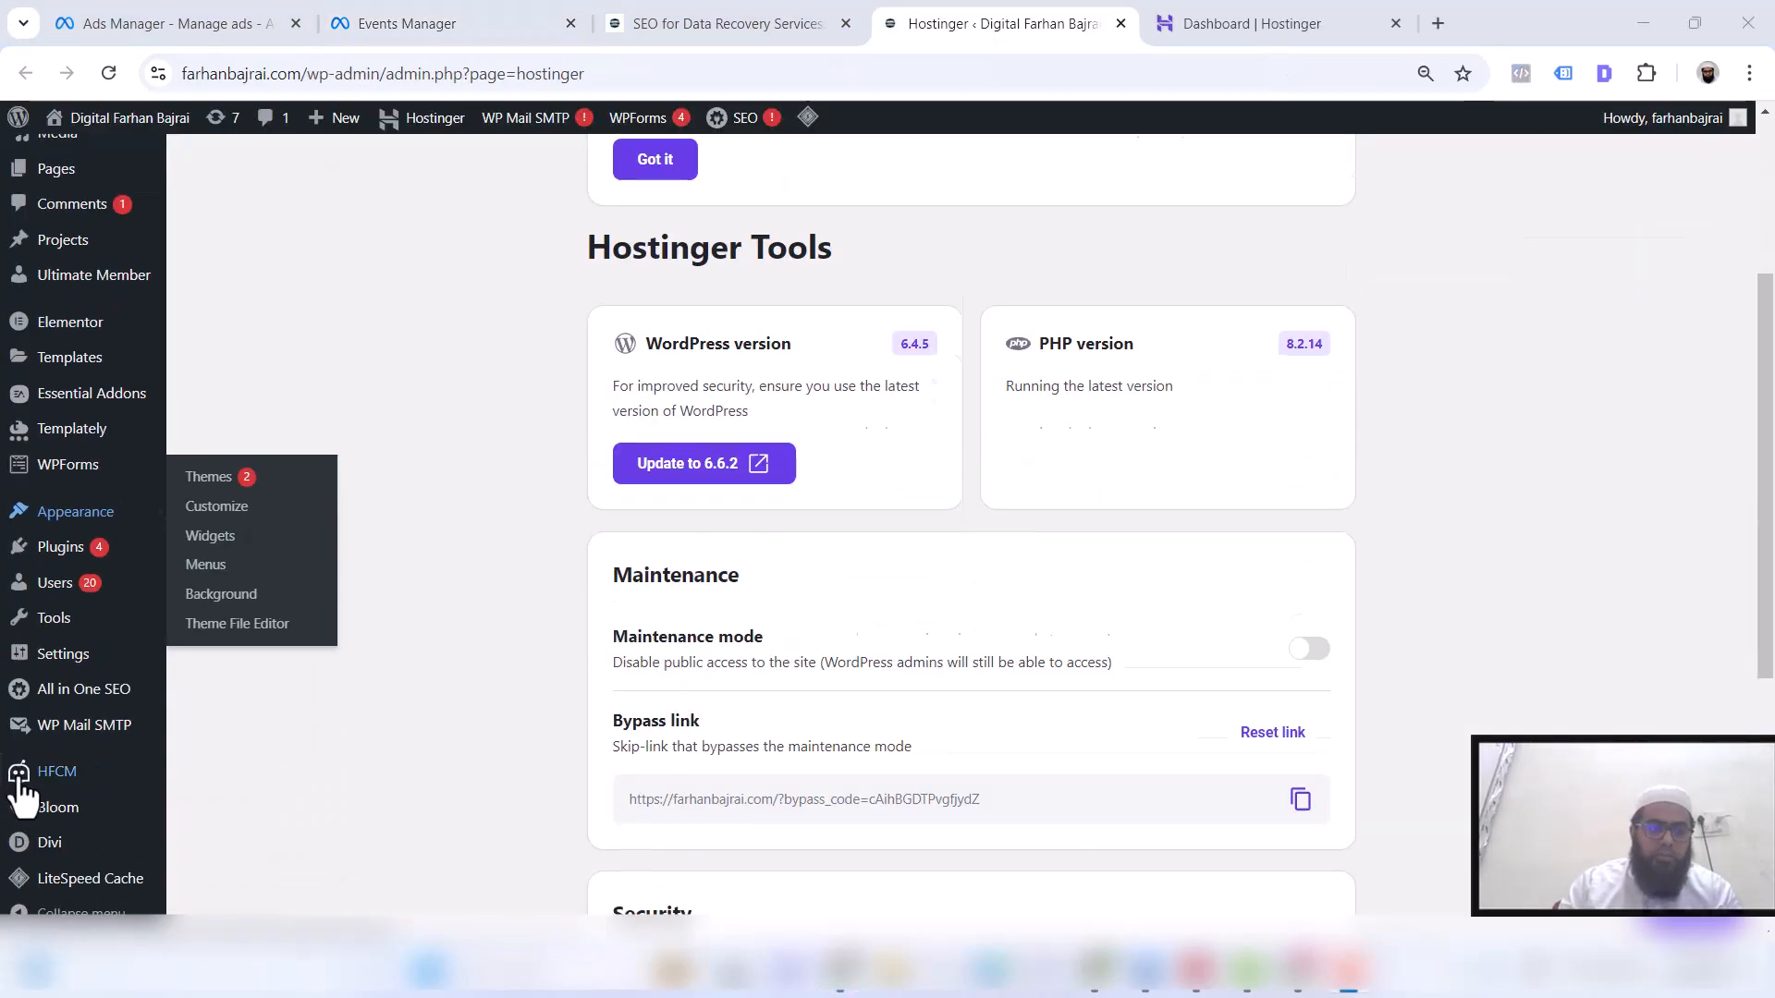
{"action": "scroll", "coordinate": [12, 785], "scroll_direction": "down", "scroll_amount": 2}
{"action": "mouse_move", "coordinate": [92, 781]}
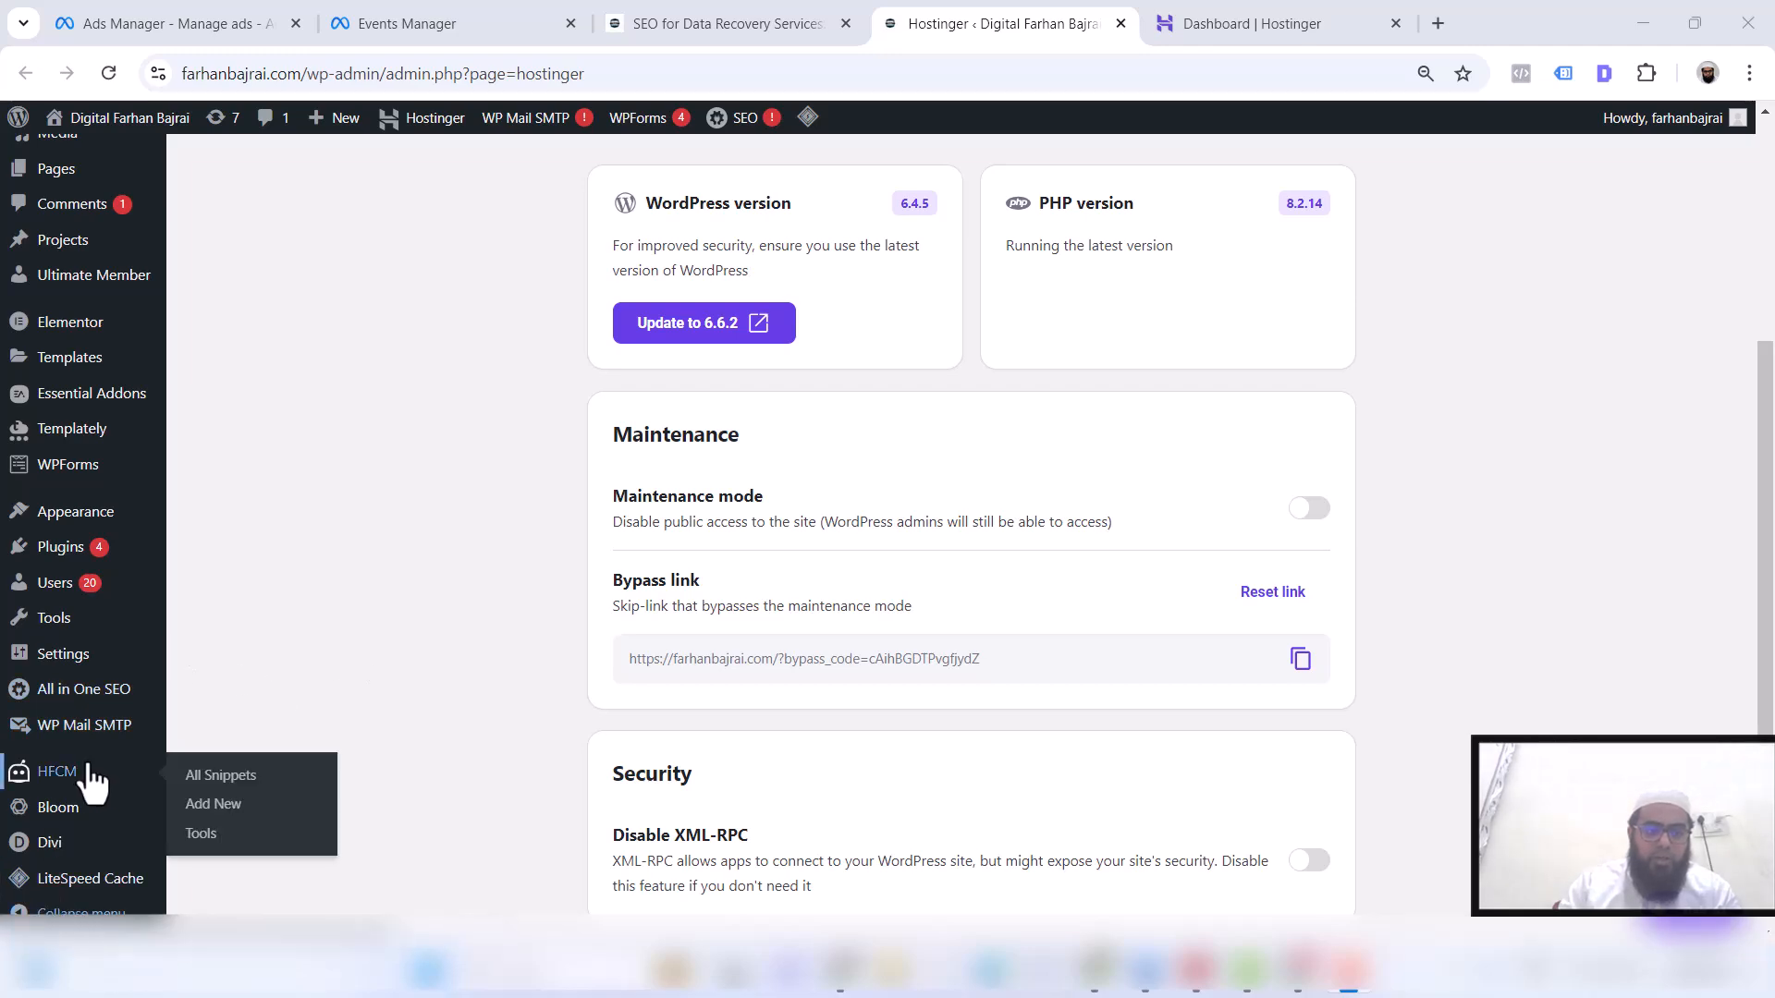
{"action": "left_click", "coordinate": [214, 804]}
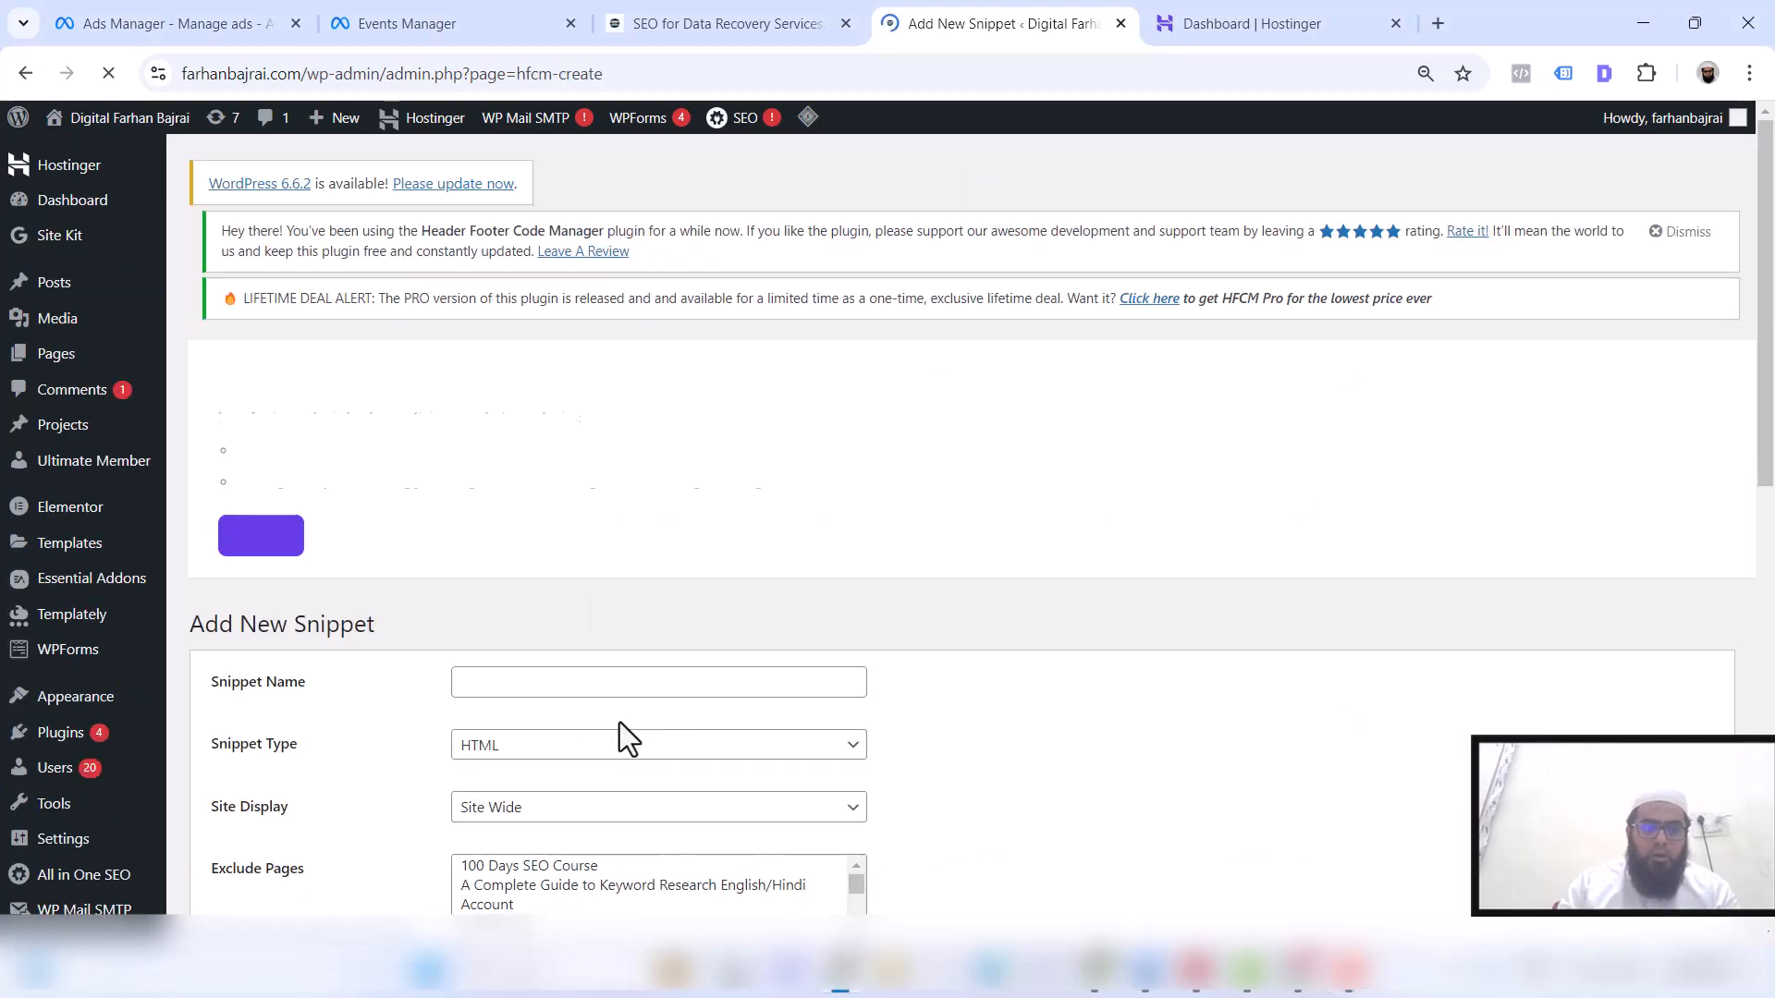
Name the new snippet "FB pixel" and set its snippet type to Javascript
{"action": "left_click", "coordinate": [538, 685]}
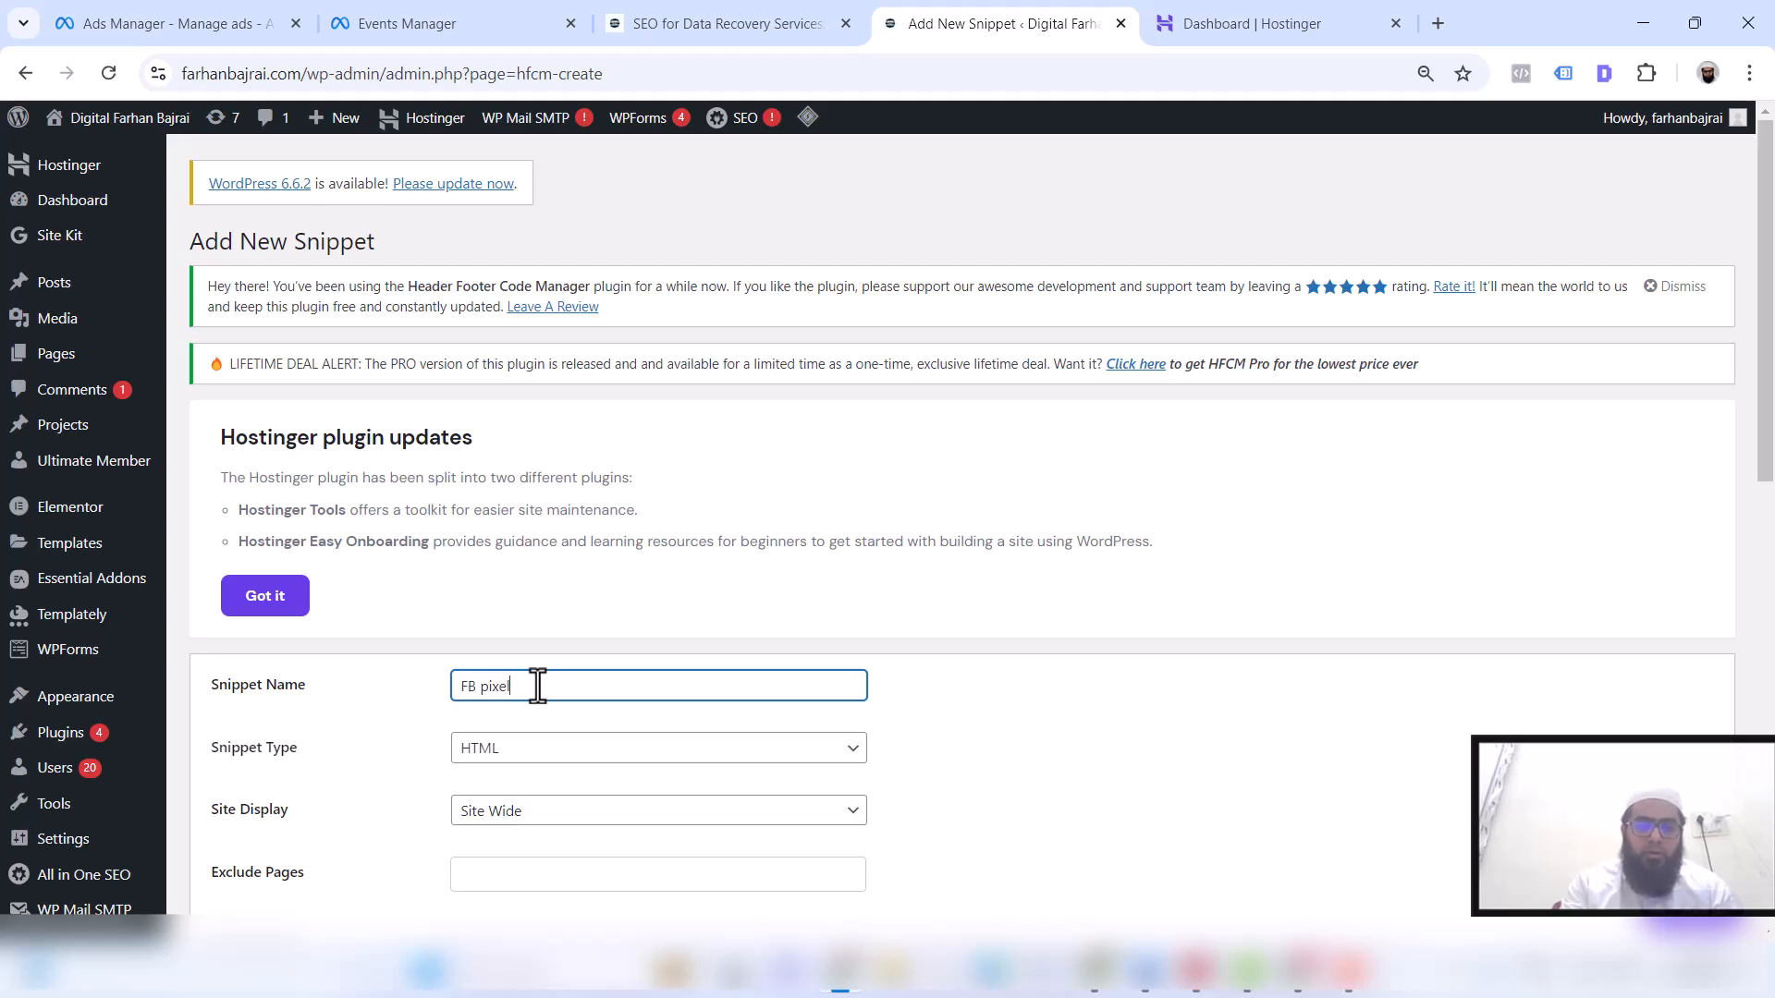
{"action": "scroll", "coordinate": [573, 689], "scroll_direction": "down", "scroll_amount": 3}
{"action": "left_click", "coordinate": [546, 520]}
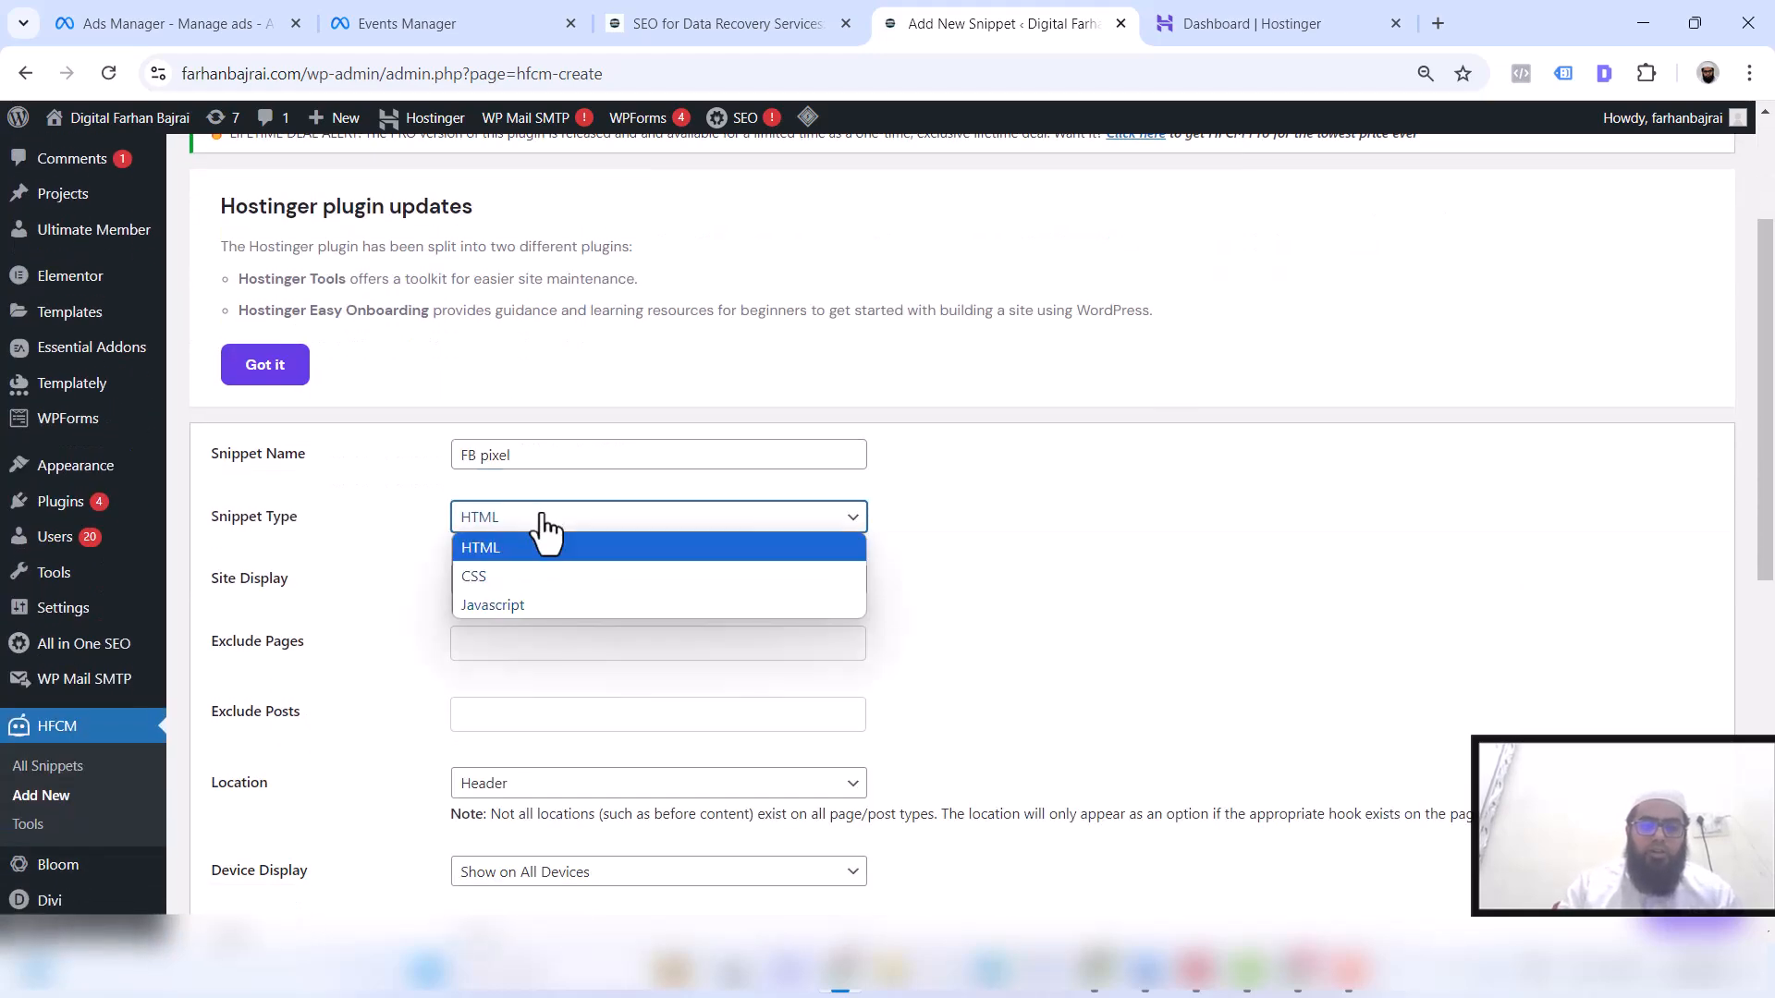
{"action": "left_click", "coordinate": [531, 603]}
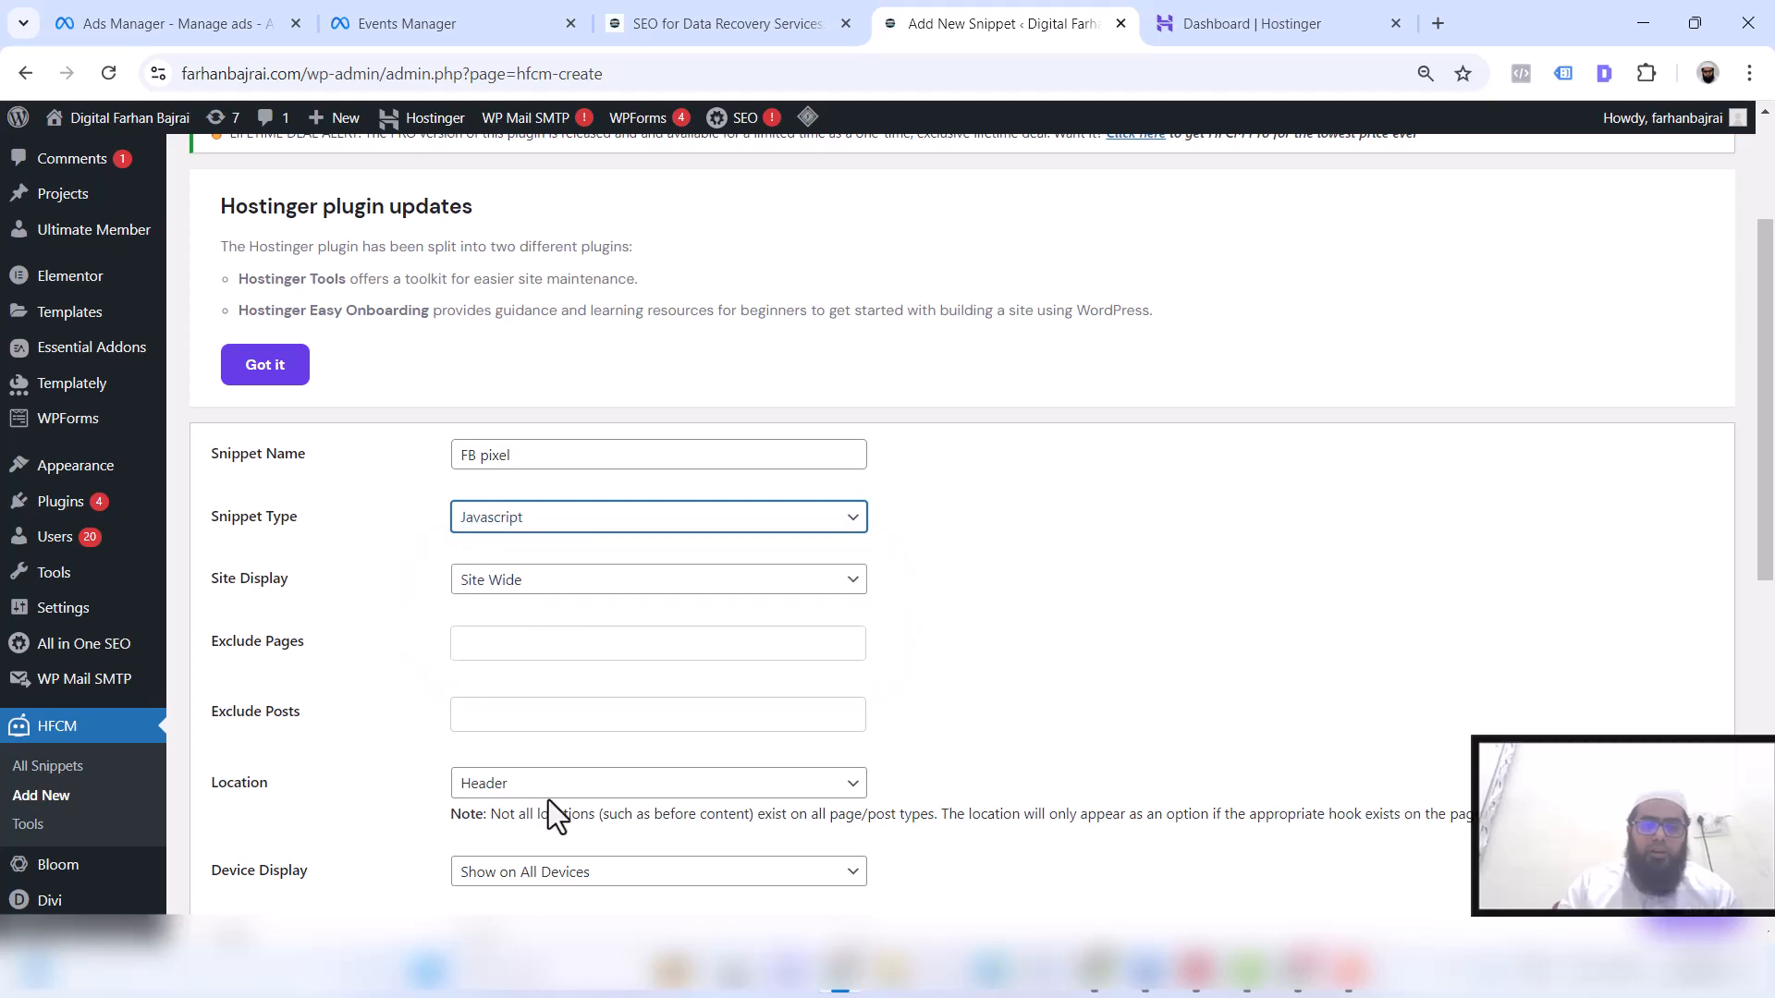
Paste the copied Meta Pixel base code into the snippet's code area and save the snippet
{"action": "scroll", "coordinate": [546, 802], "scroll_direction": "down", "scroll_amount": 6}
{"action": "left_click", "coordinate": [329, 597]}
{"action": "key", "text": "ctrl+v"}
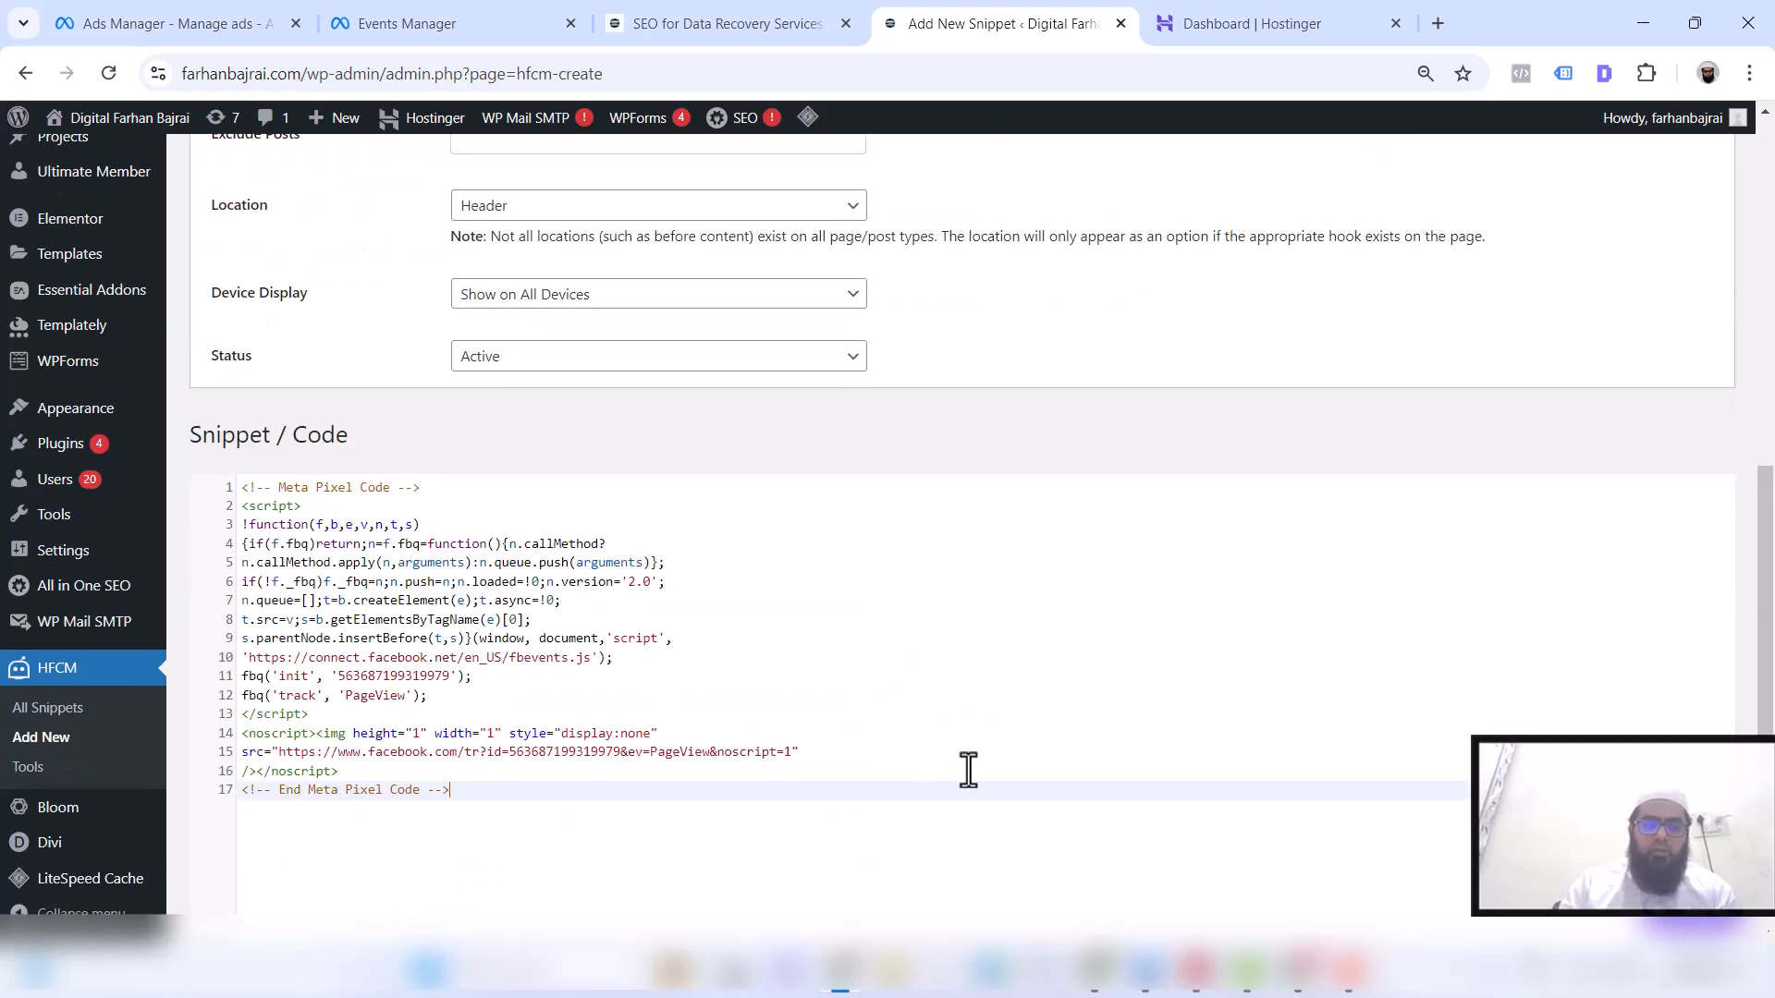
{"action": "scroll", "coordinate": [940, 760], "scroll_direction": "down", "scroll_amount": 3}
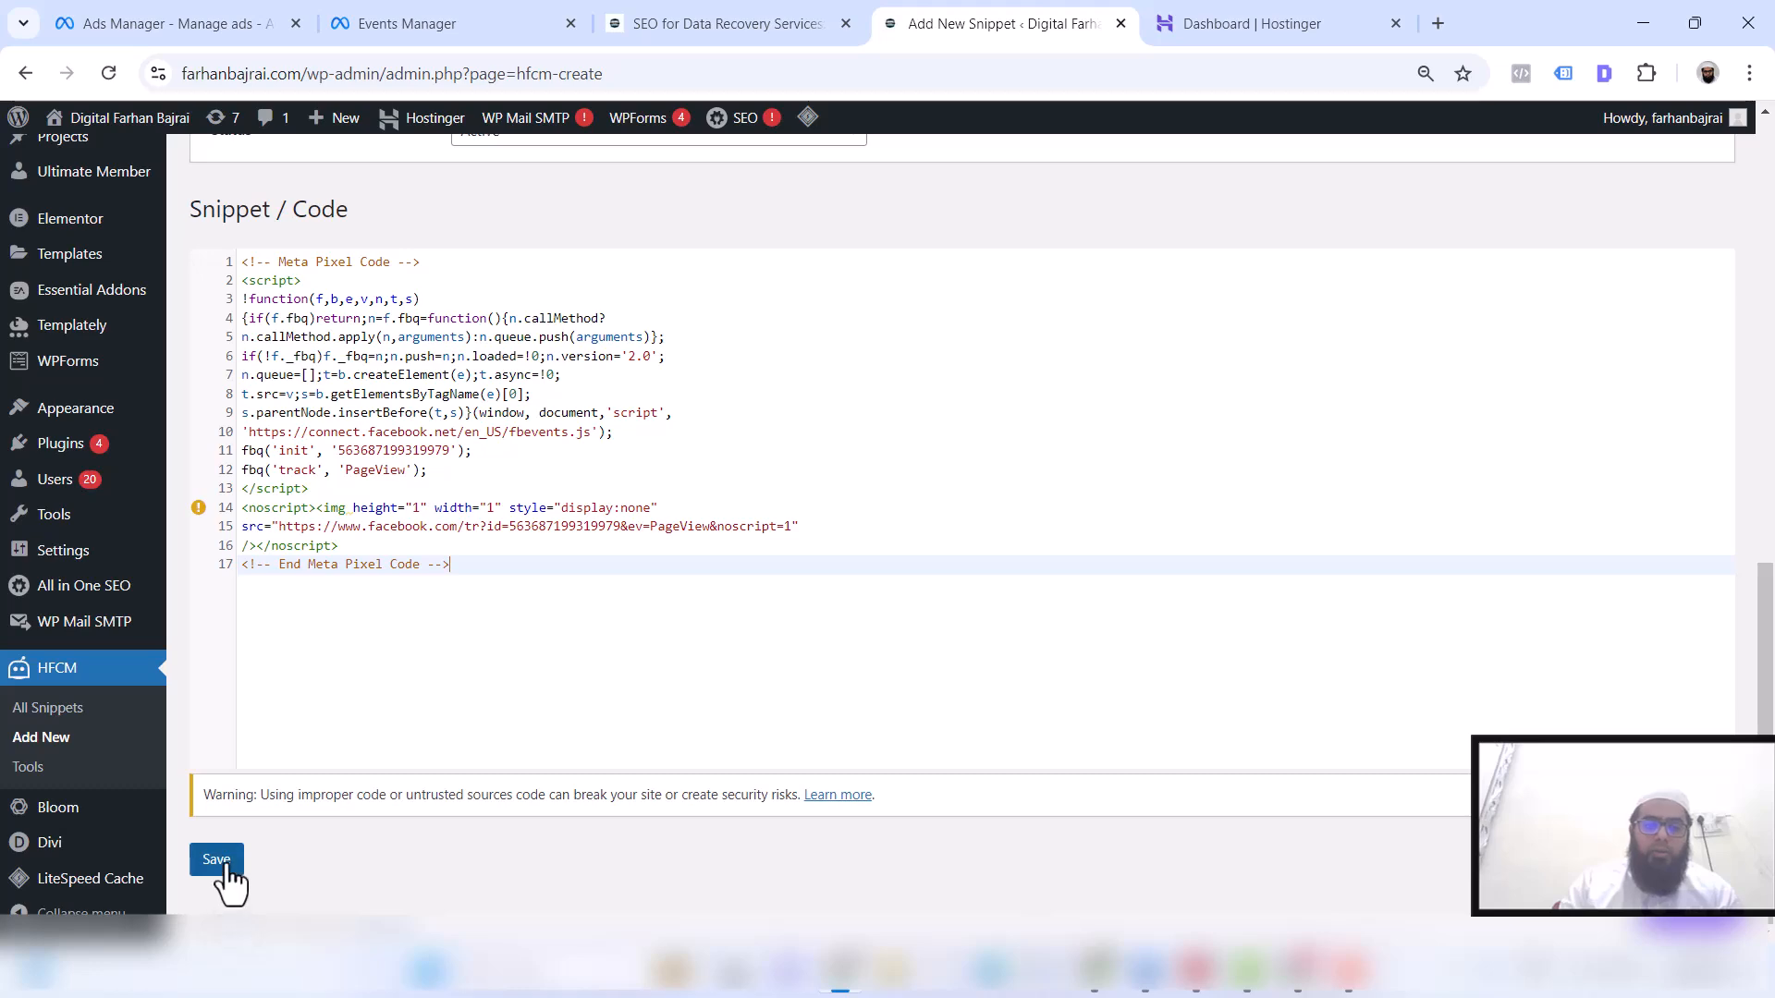
{"action": "left_click", "coordinate": [218, 862]}
Return to Events Manager and complete the new pixel's setup, including the Automatic Advanced Matching choice and the event setup stage
{"action": "left_click", "coordinate": [407, 20]}
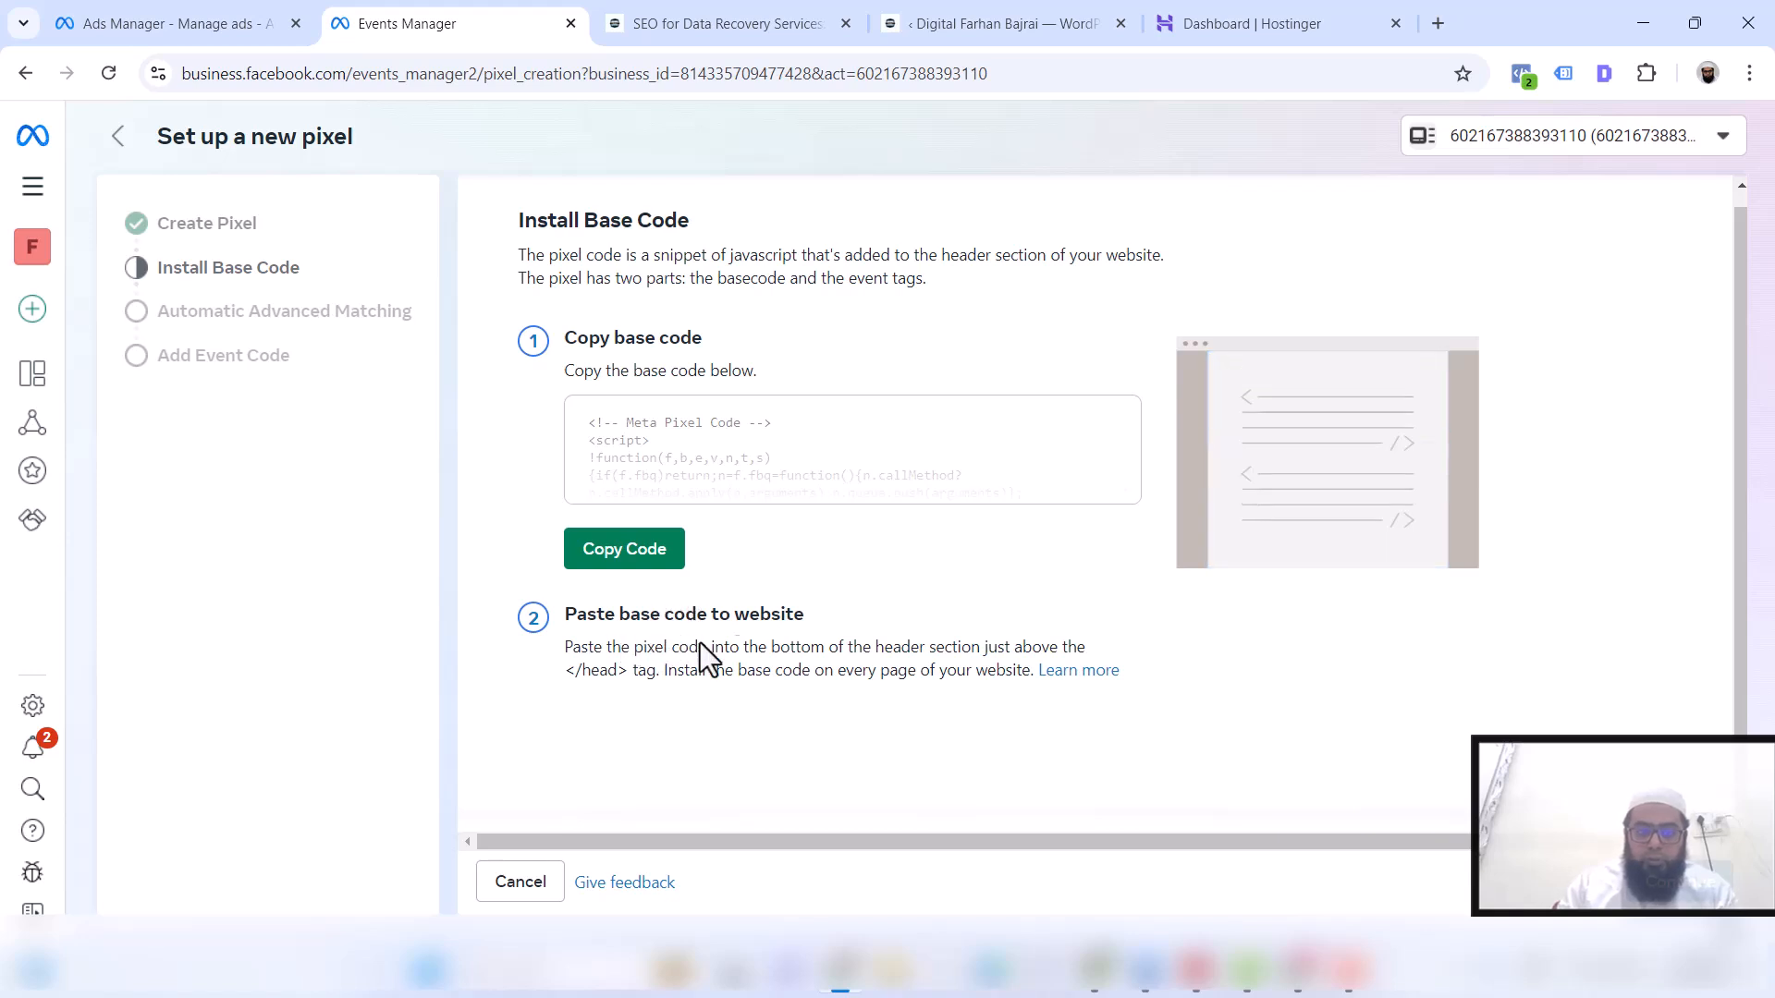
{"action": "double_click", "coordinate": [760, 614]}
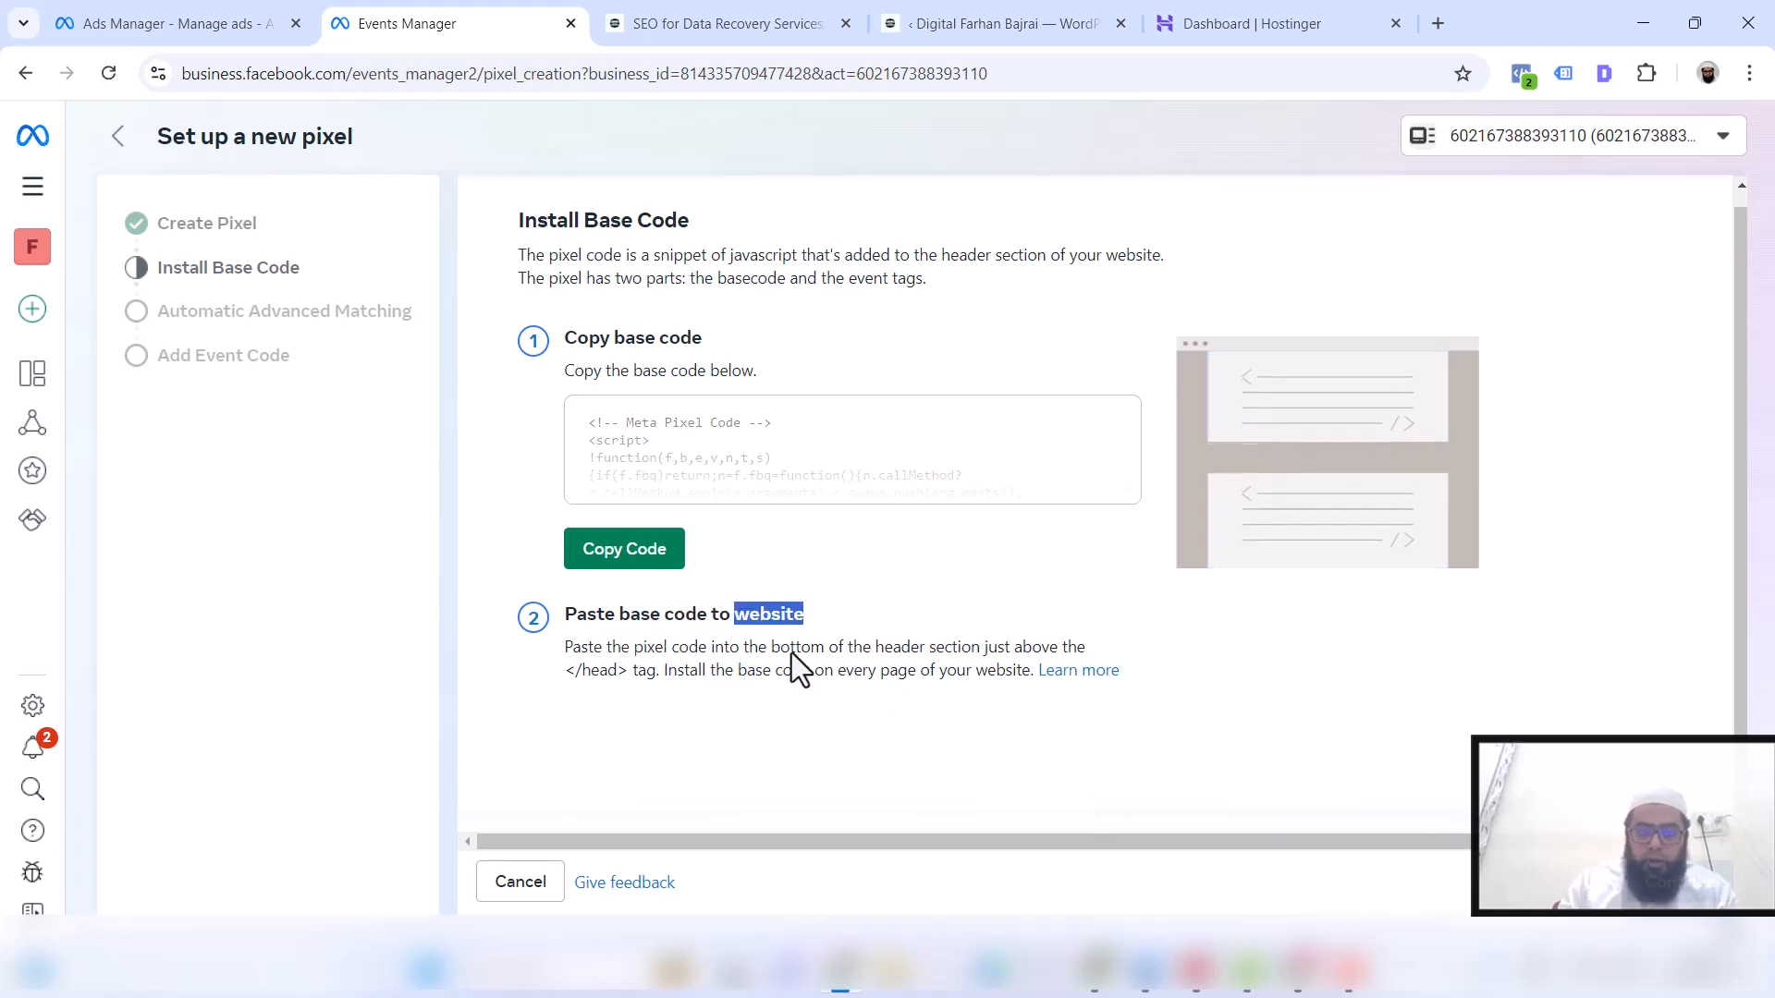
{"action": "left_click", "coordinate": [1678, 882]}
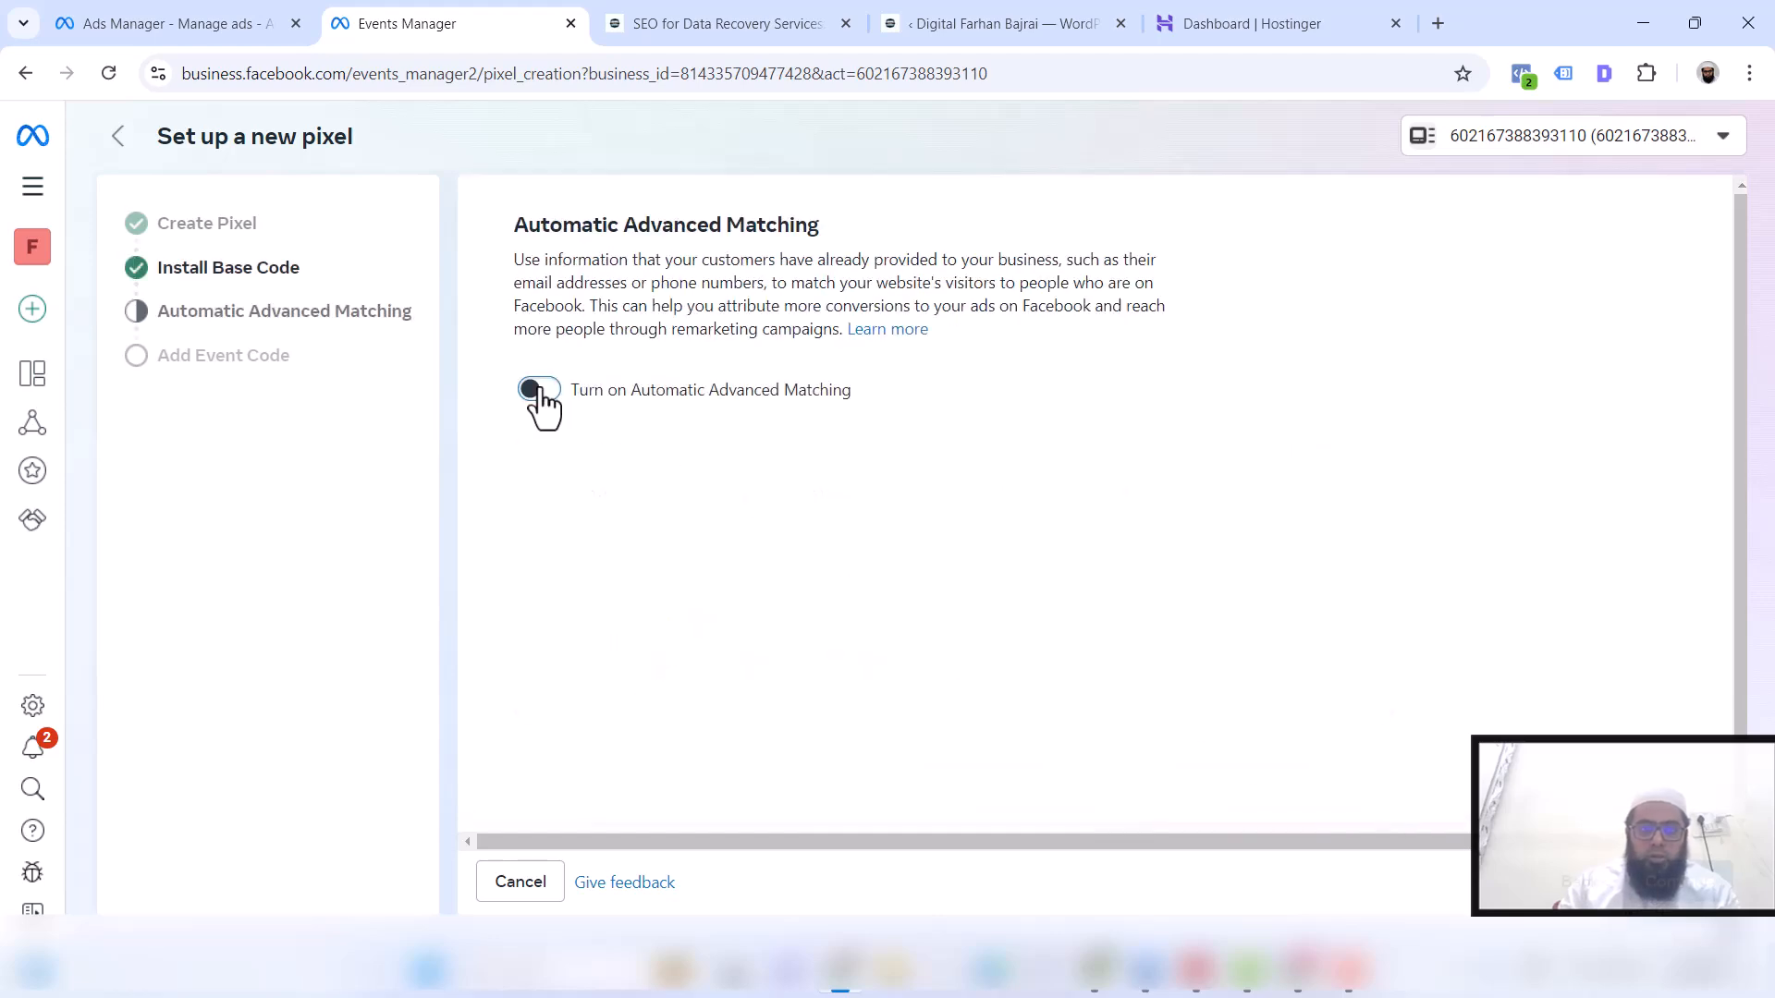
{"action": "left_click", "coordinate": [537, 392]}
{"action": "left_click", "coordinate": [1679, 882]}
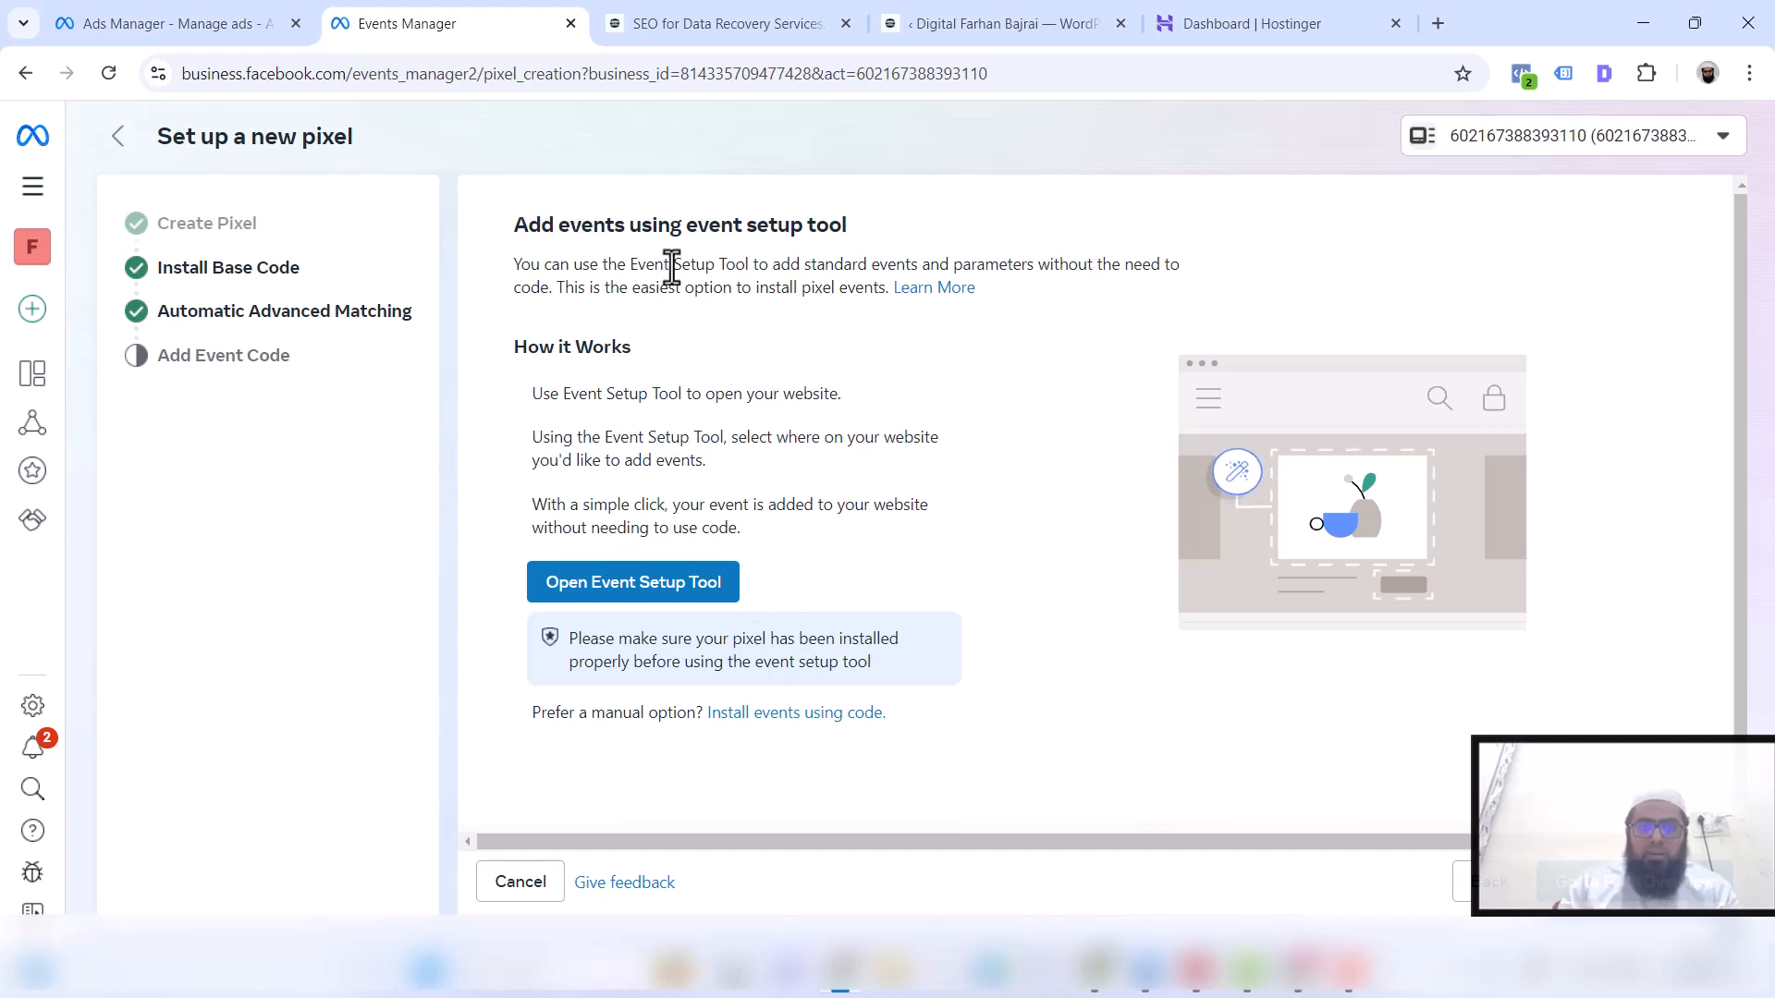
{"action": "scroll", "coordinate": [1304, 740], "scroll_direction": "down", "scroll_amount": 1}
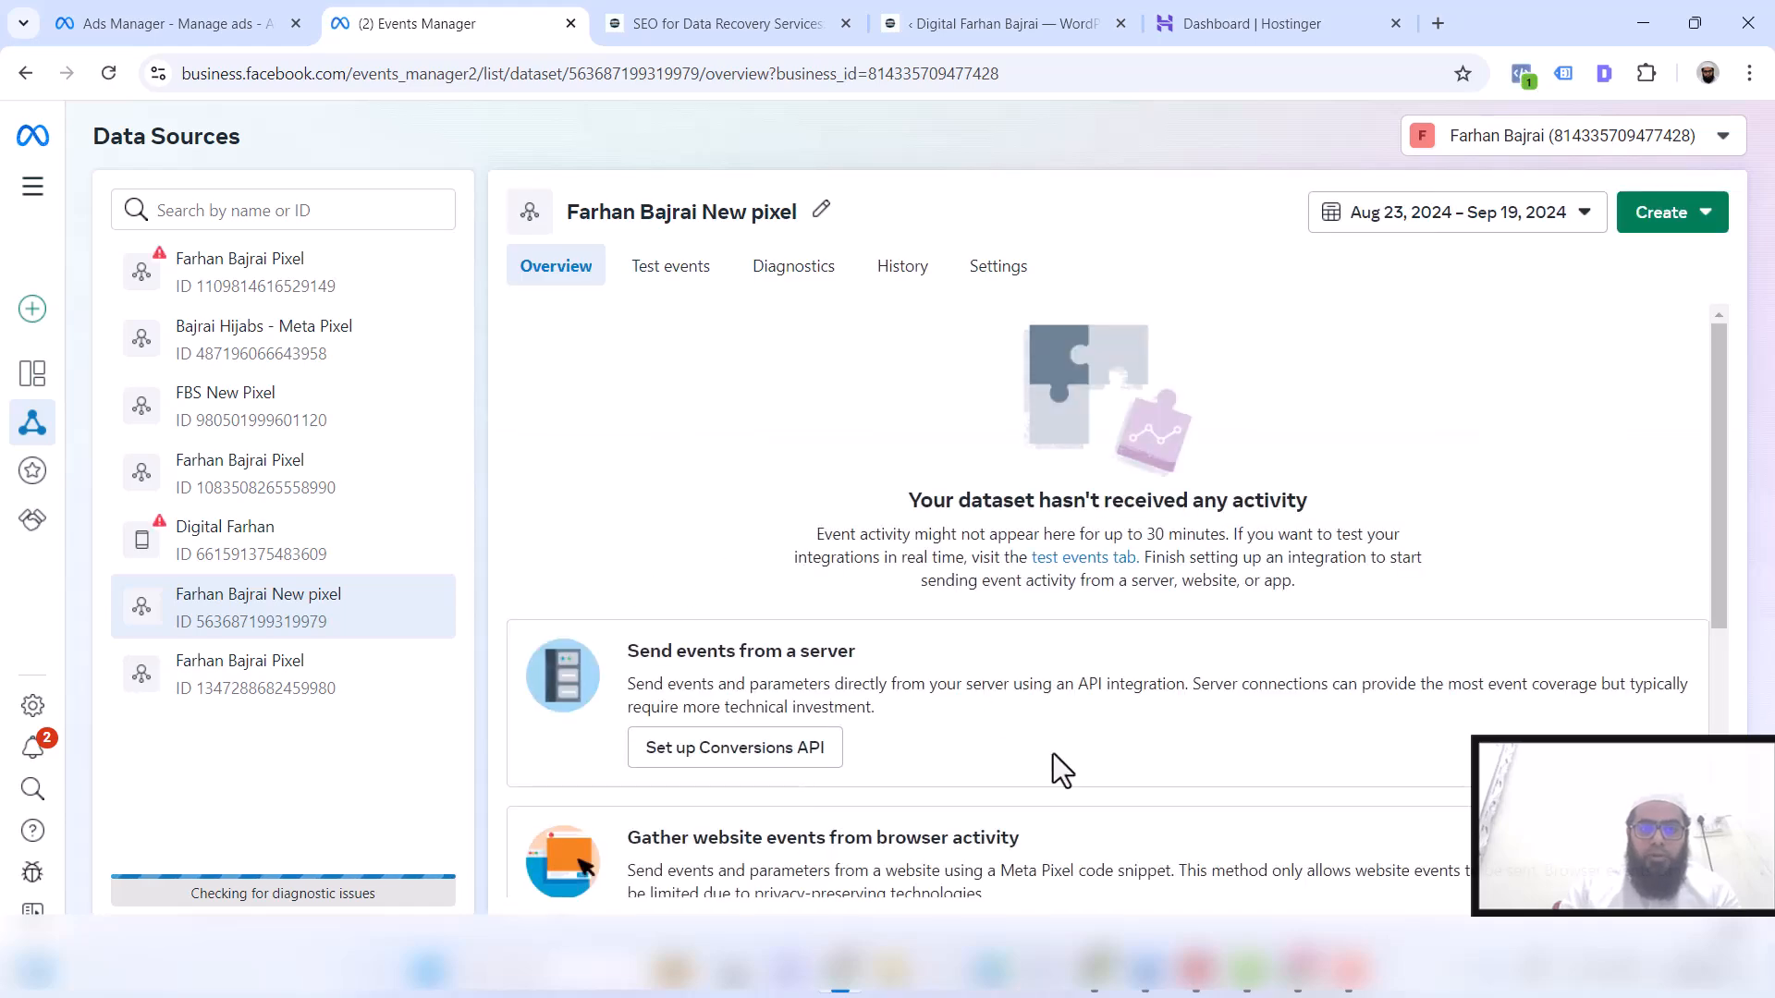
Review the new pixel's overview, then open its test events and expand the instructions for confirming server events
{"action": "scroll", "coordinate": [1056, 753], "scroll_direction": "down", "scroll_amount": 1}
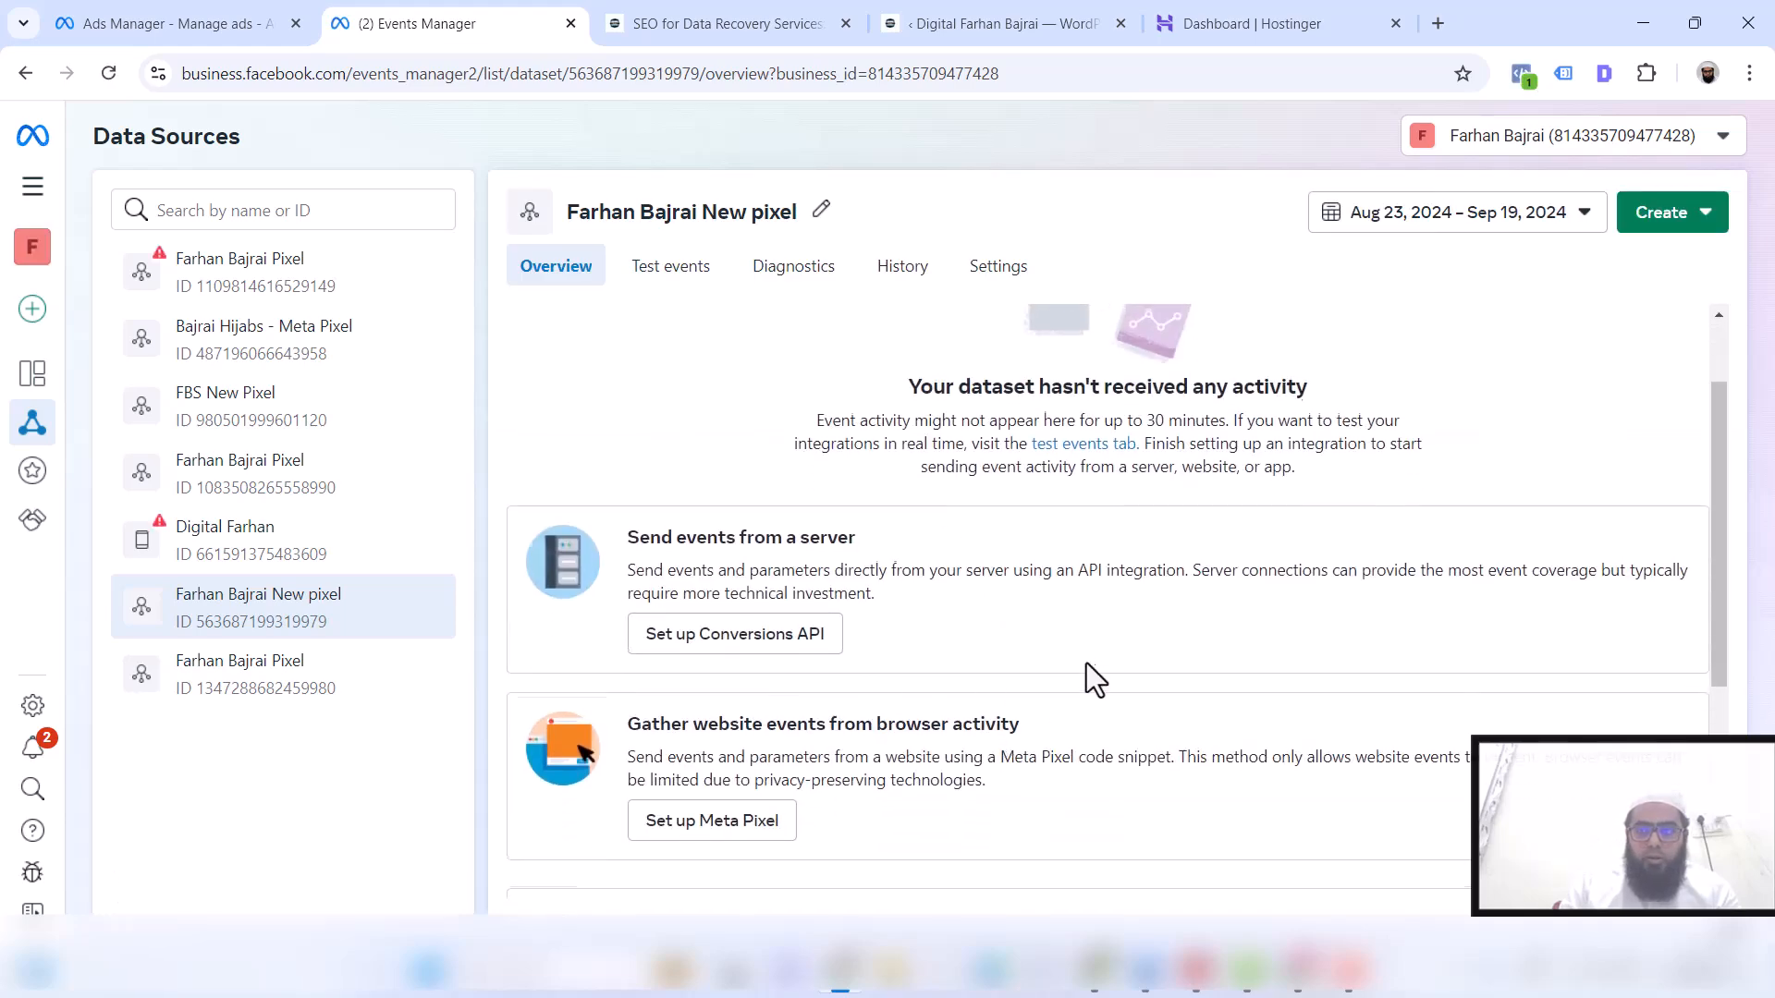
{"action": "scroll", "coordinate": [1086, 663], "scroll_direction": "down", "scroll_amount": 3}
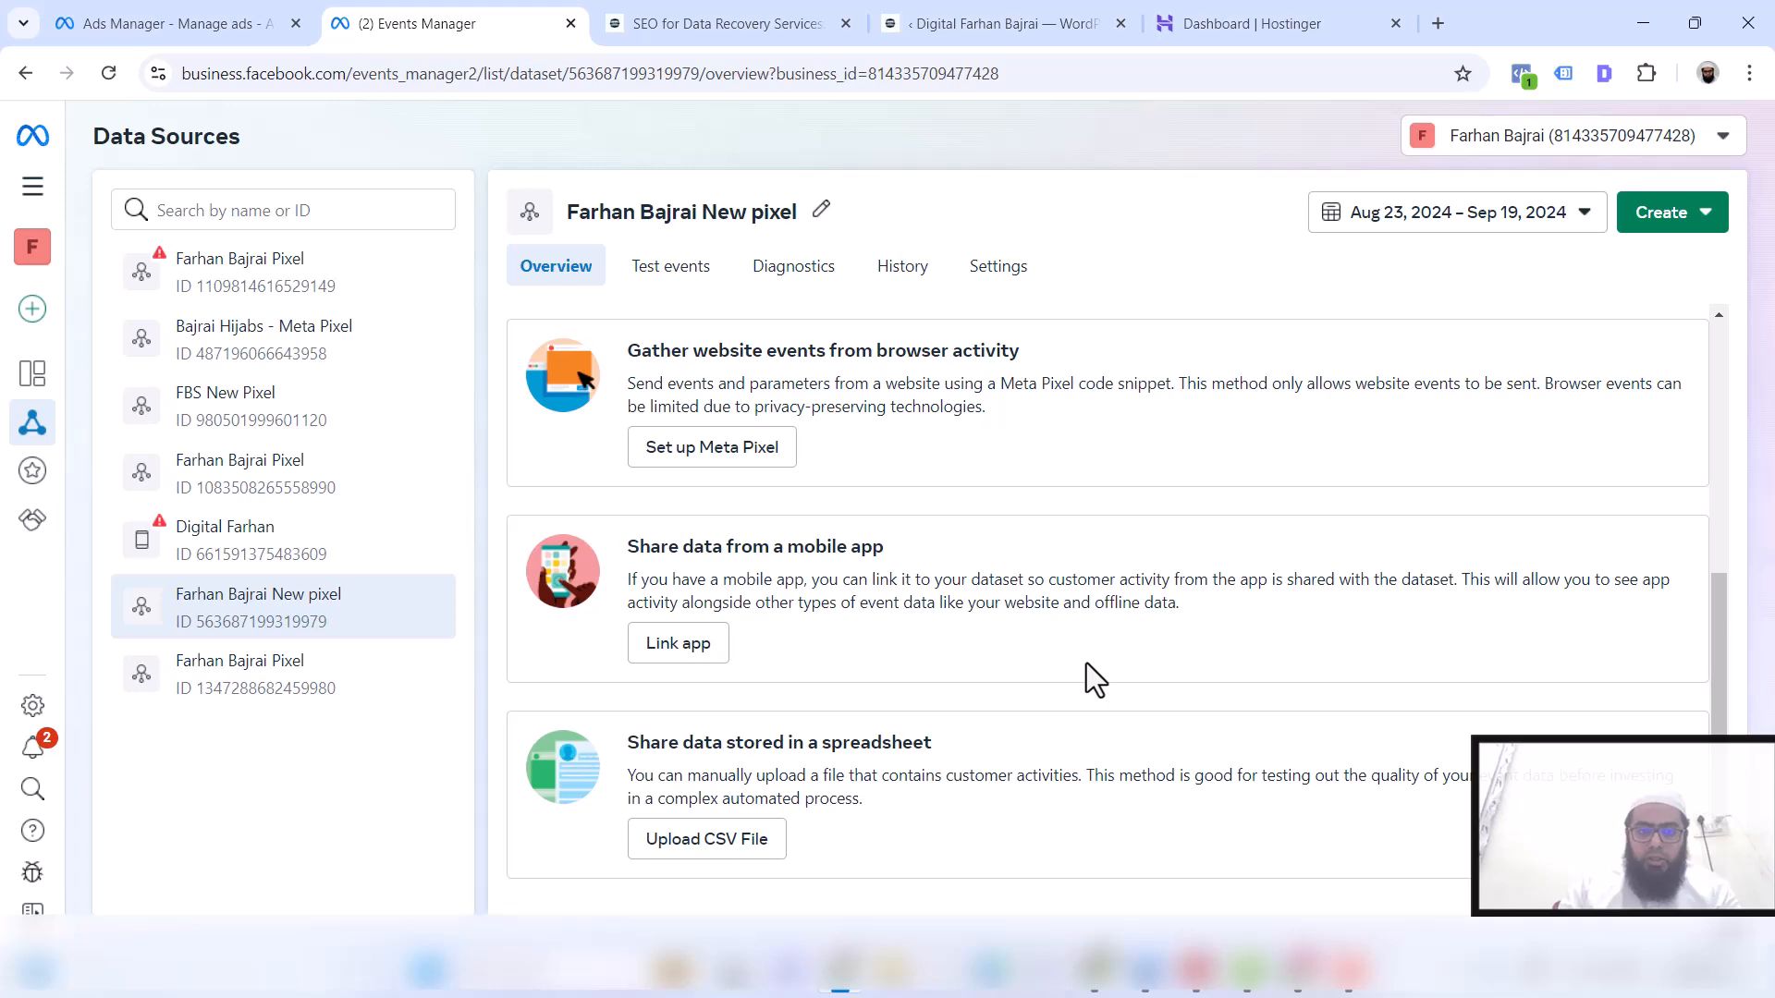
{"action": "scroll", "coordinate": [1085, 662], "scroll_direction": "up", "scroll_amount": 5}
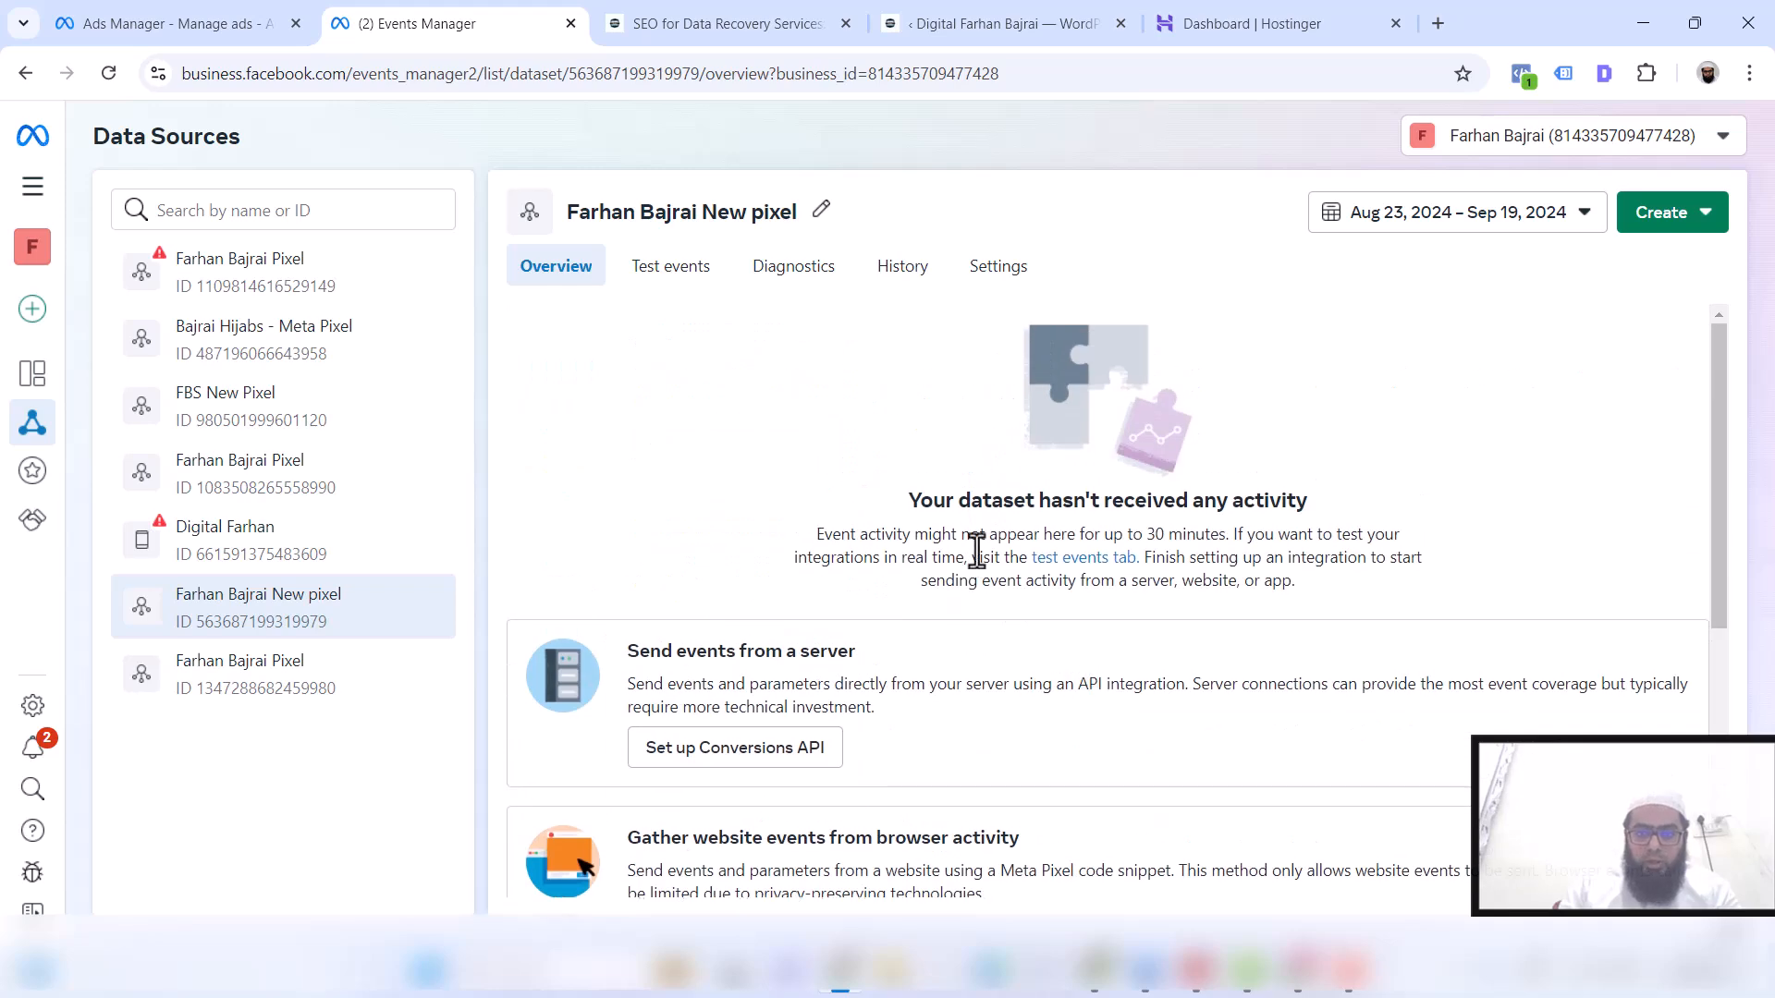
{"action": "double_click", "coordinate": [1243, 504]}
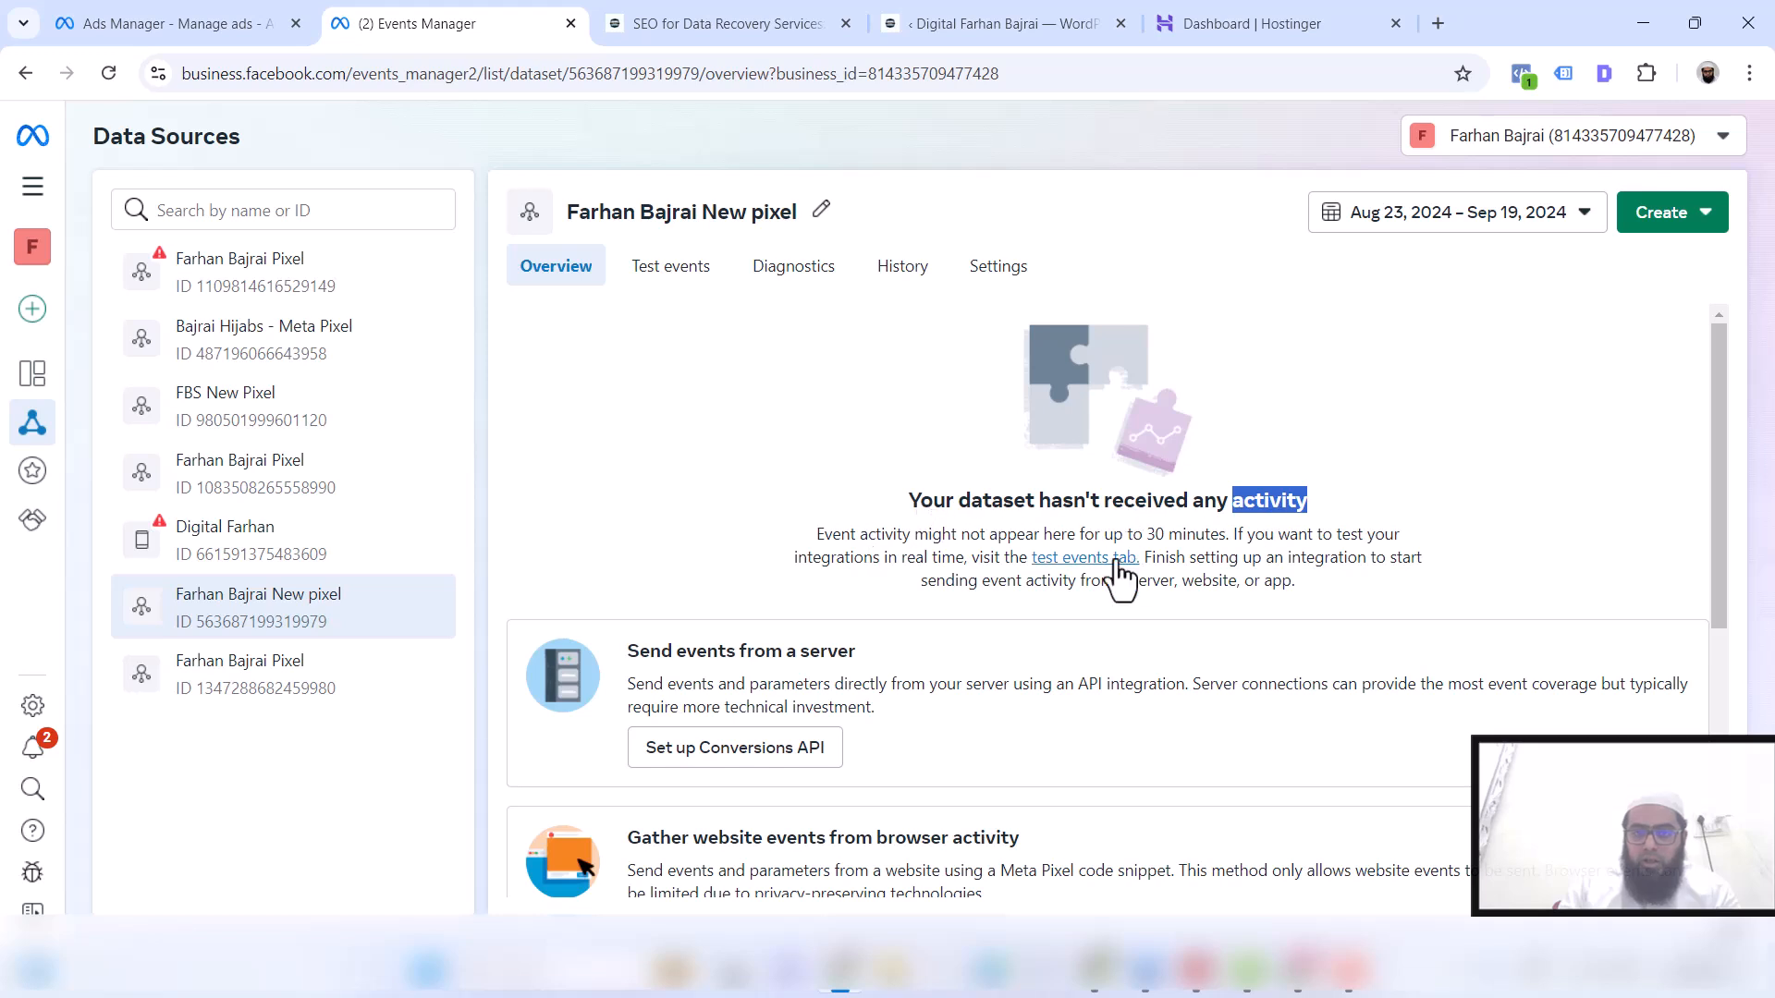
{"action": "left_click", "coordinate": [1109, 559]}
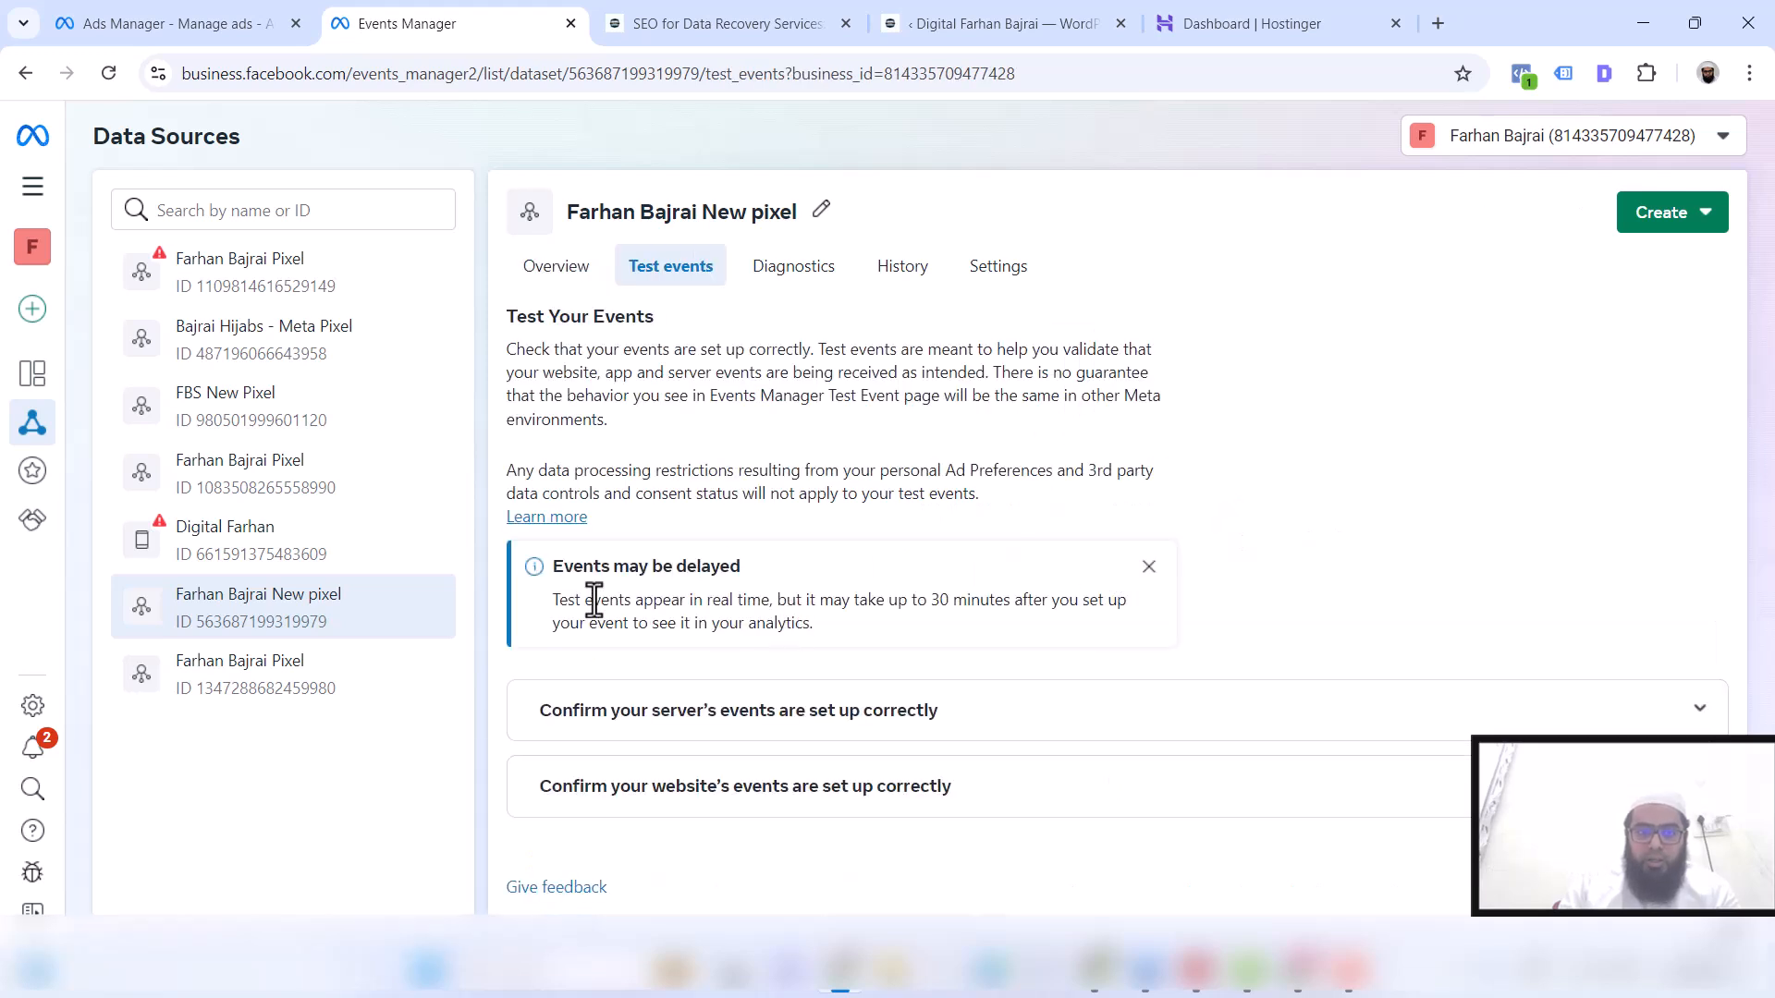
{"action": "left_click", "coordinate": [1427, 716]}
{"action": "scroll", "coordinate": [1065, 705], "scroll_direction": "down", "scroll_amount": 3}
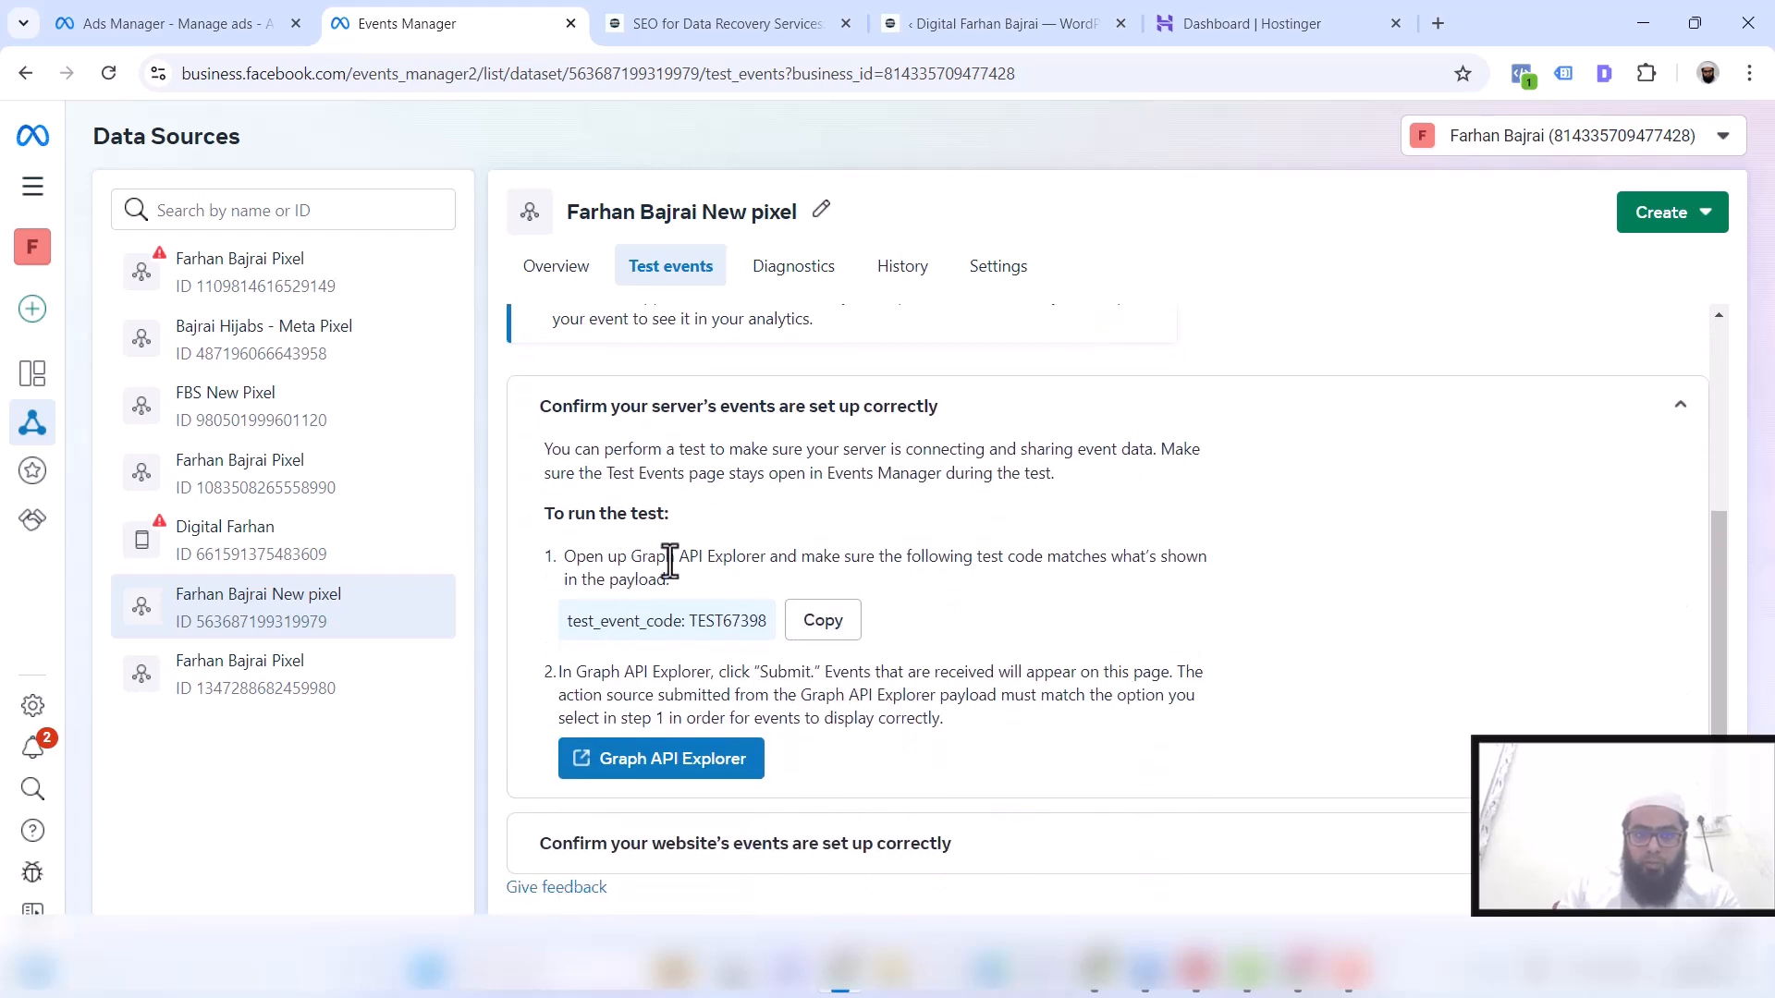
Open Graph API Explorer, copy the test event code from Events Manager and search the Explorer page for that code
{"action": "left_click", "coordinate": [703, 759]}
{"action": "left_click", "coordinate": [404, 17]}
{"action": "left_click", "coordinate": [822, 619]}
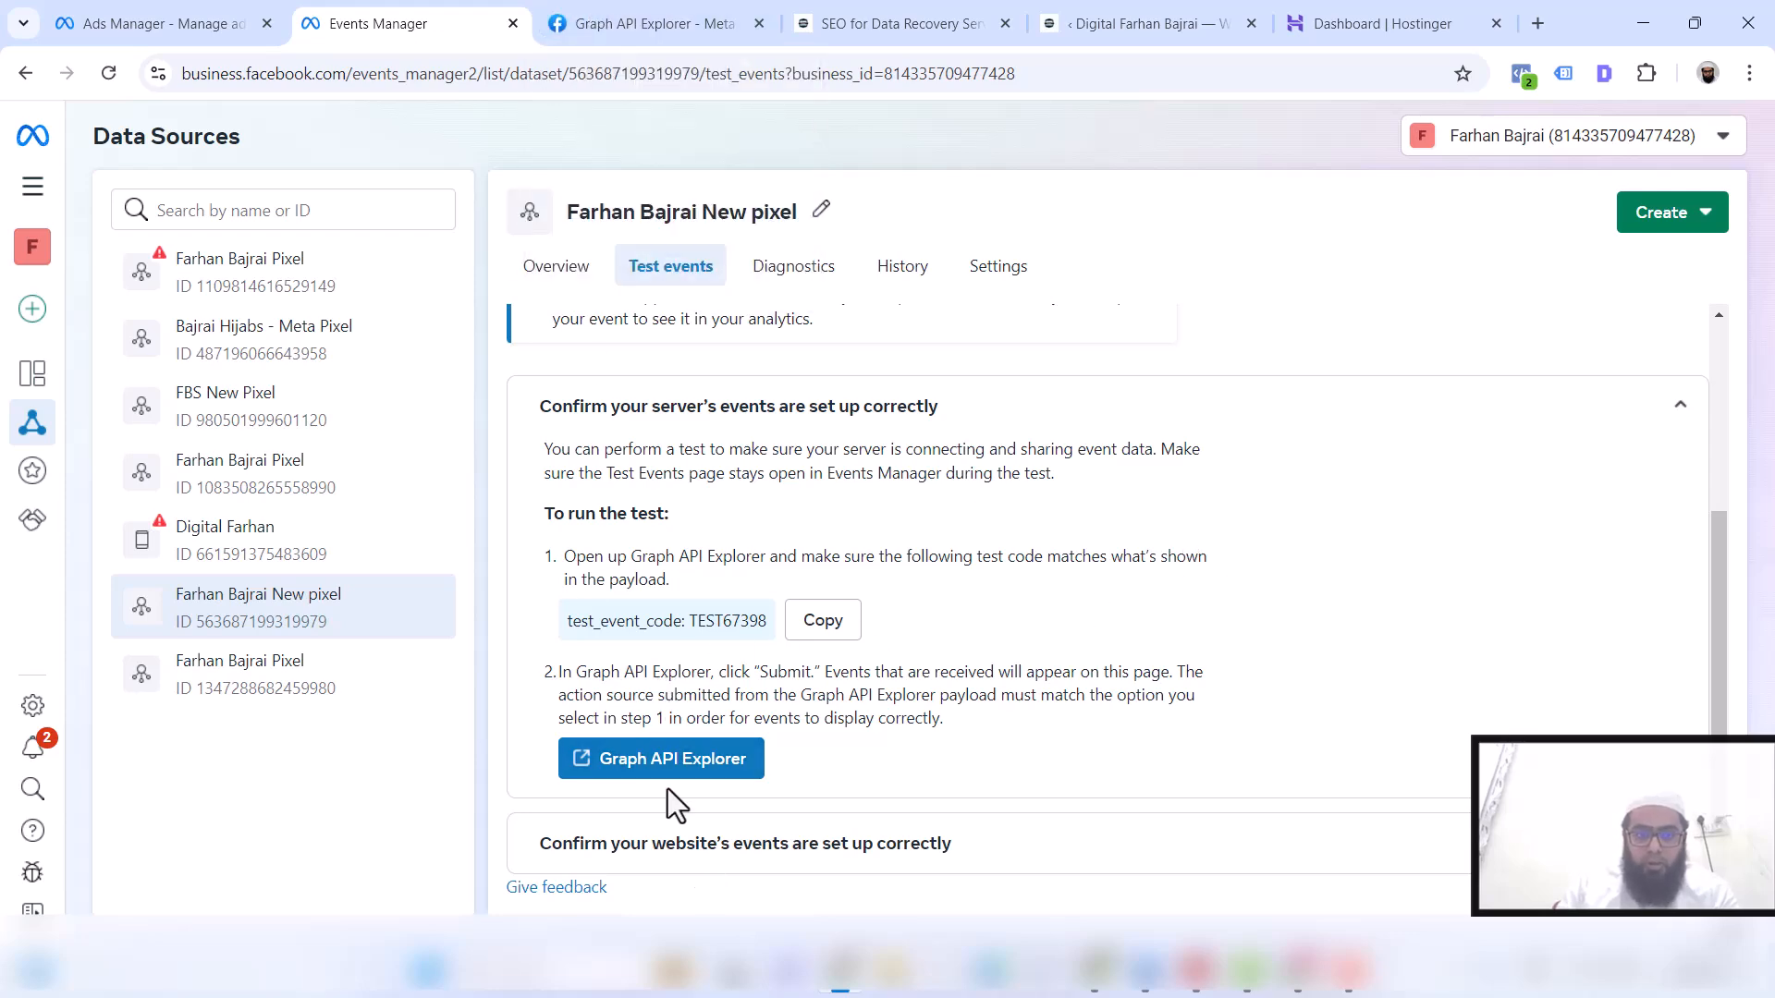
{"action": "left_click", "coordinate": [703, 23]}
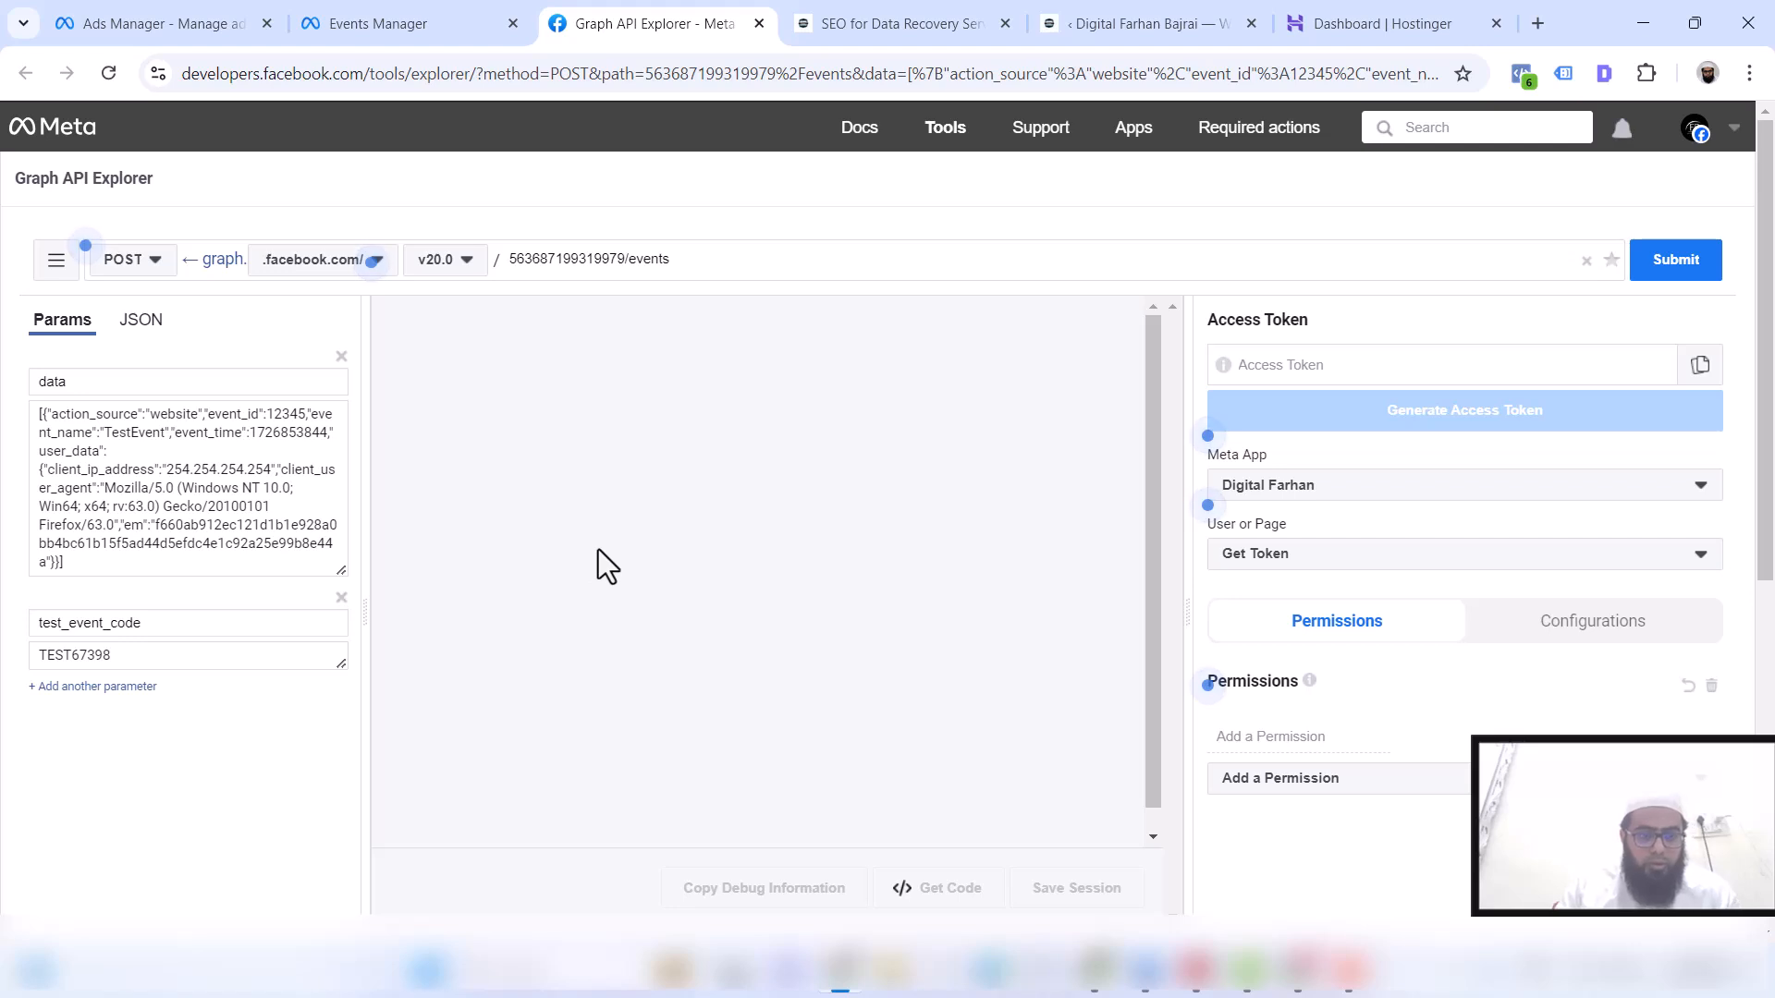
{"action": "key", "text": "ctrl+f"}
{"action": "key", "text": "ctrl+v"}
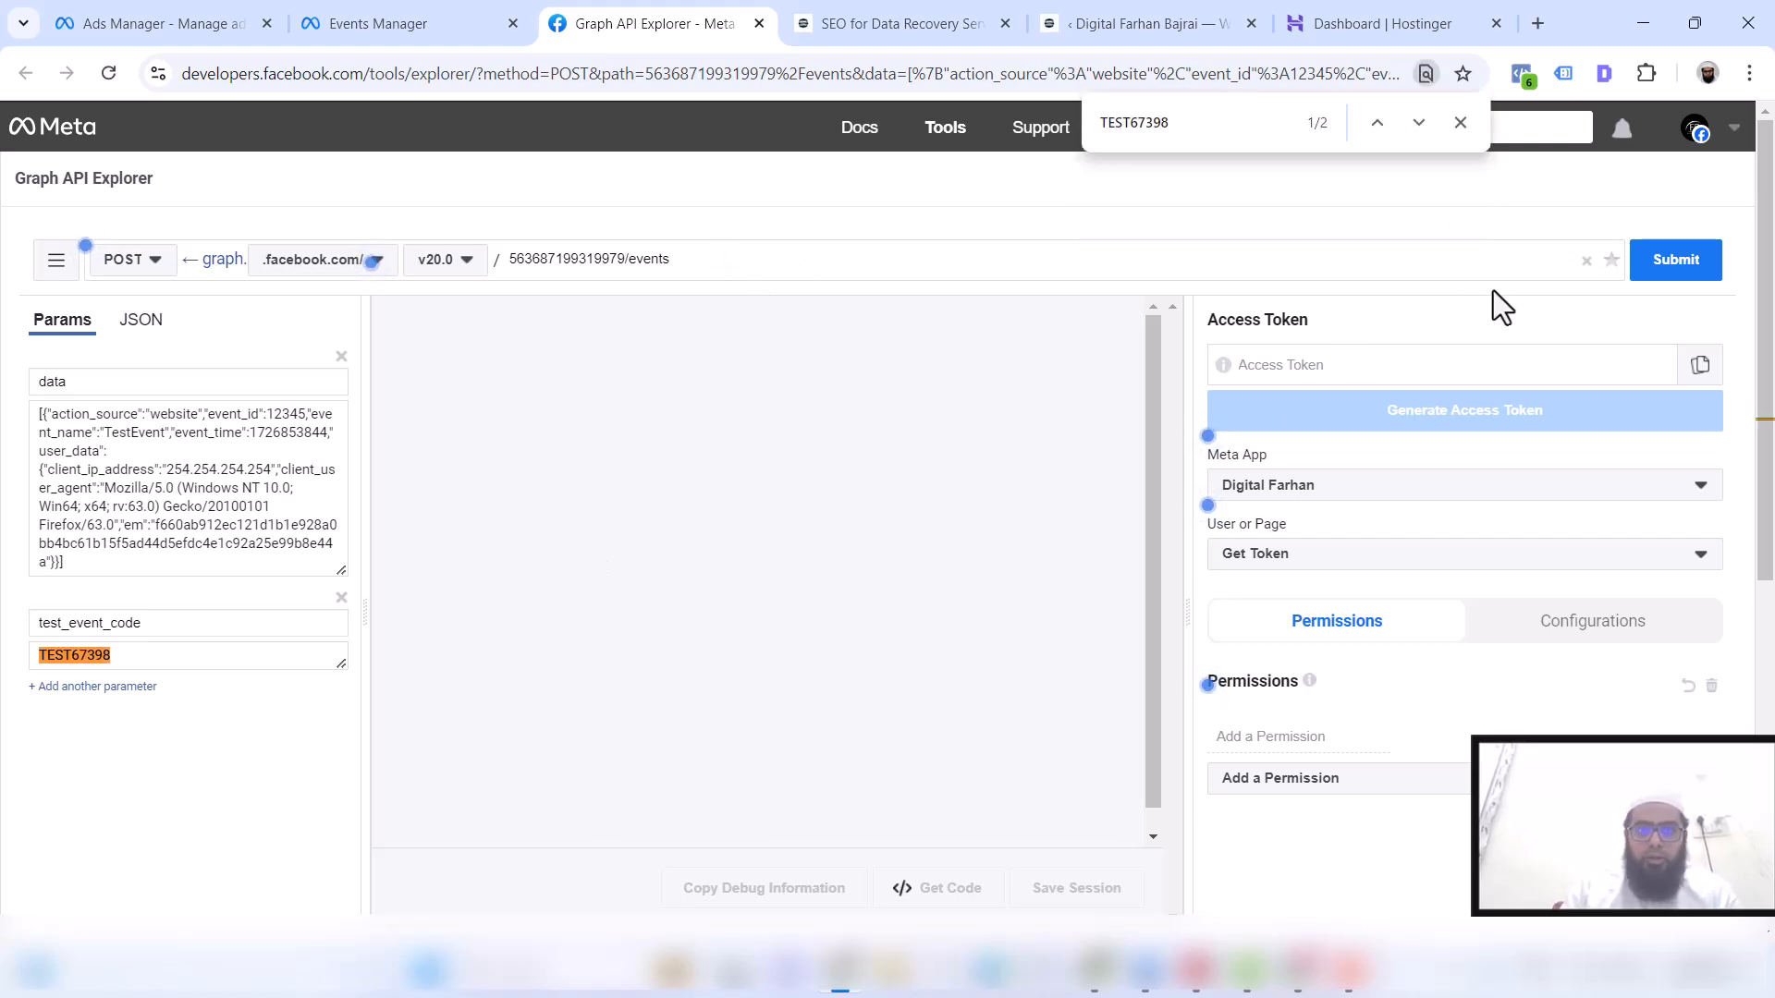
Submit the test event POST request in Graph API Explorer and review the response
{"action": "left_click", "coordinate": [1653, 278]}
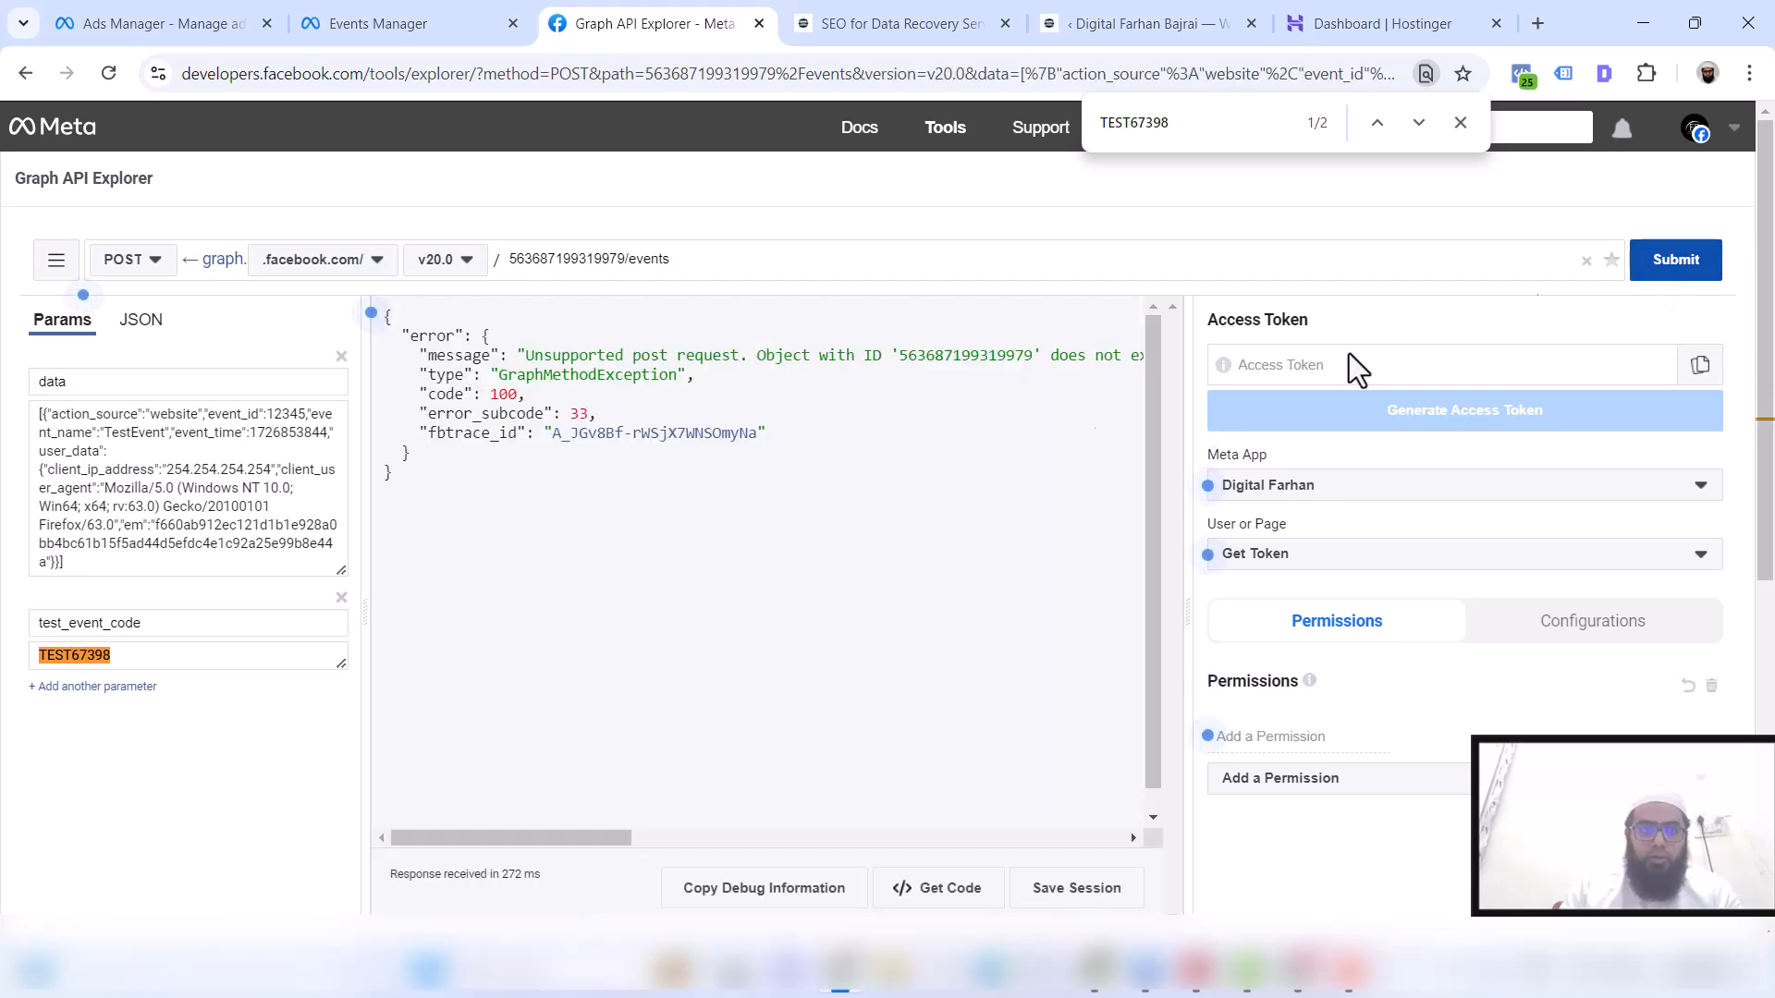
{"action": "scroll", "coordinate": [740, 795], "scroll_direction": "down", "scroll_amount": 1}
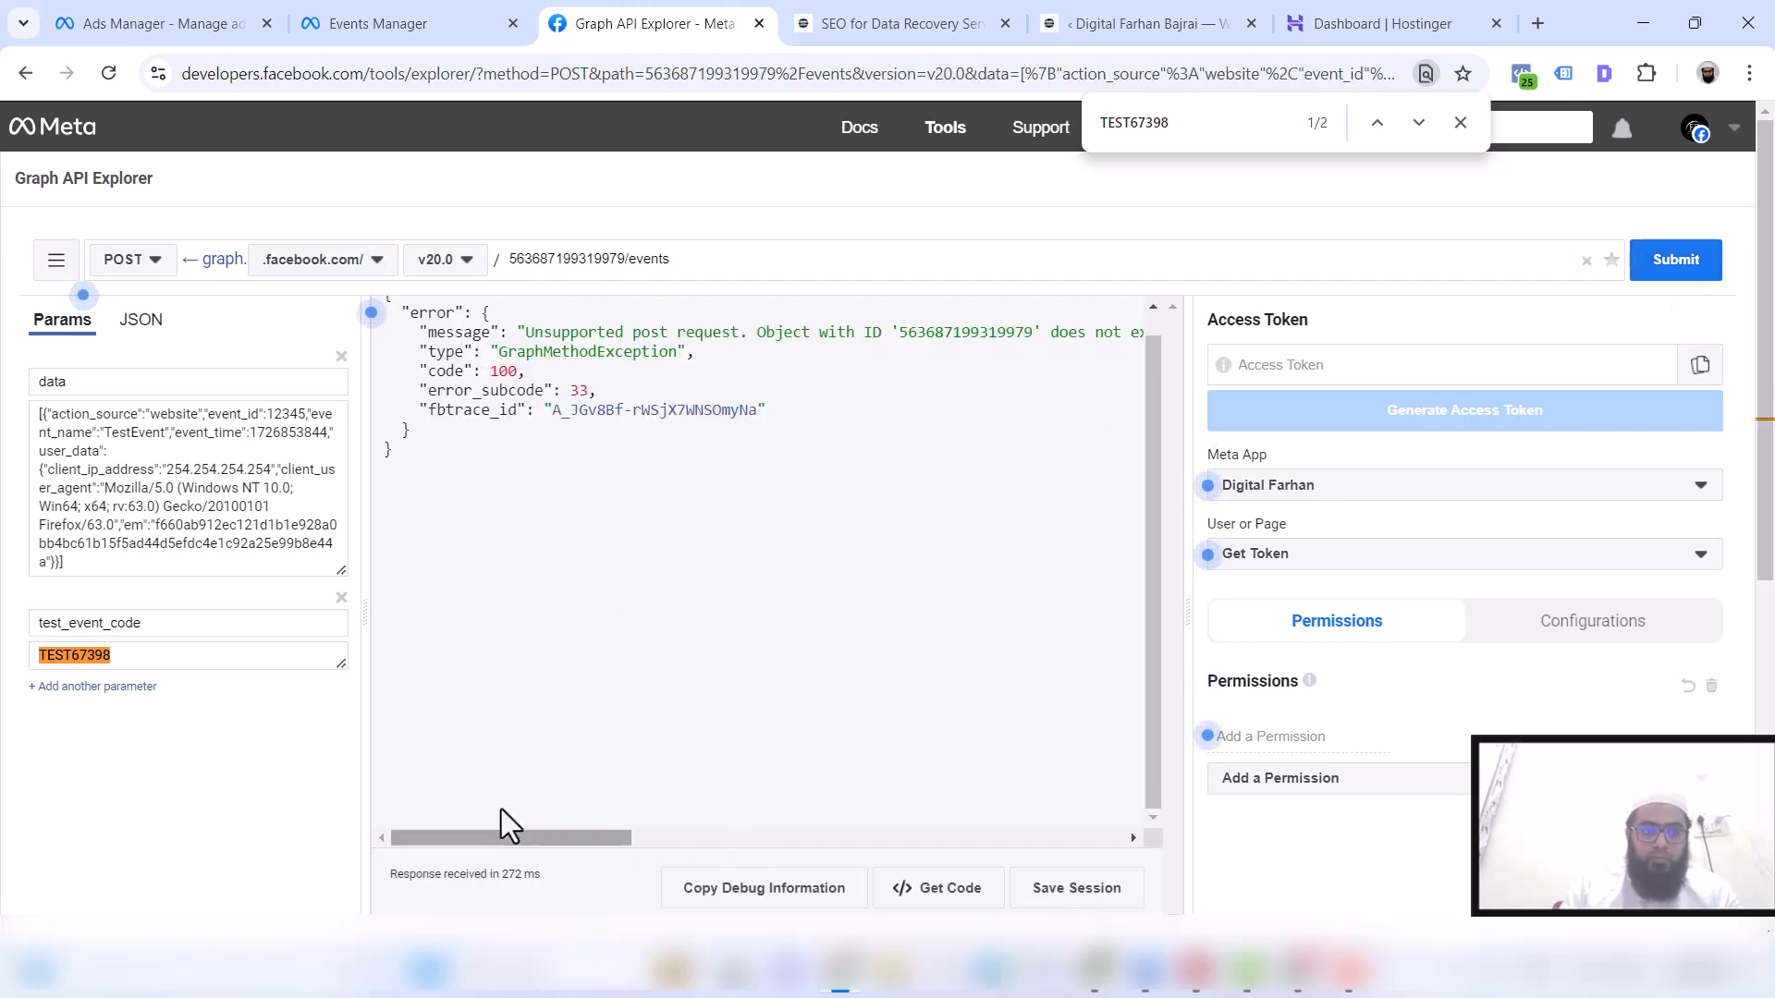
{"action": "scroll", "coordinate": [518, 825], "scroll_direction": "down", "scroll_amount": 4}
{"action": "scroll", "coordinate": [523, 687], "scroll_direction": "up", "scroll_amount": 4}
Switch to Ads Manager, reload the New Traffic Ad editor and go through its sections down to Tracking
{"action": "left_click", "coordinate": [152, 20]}
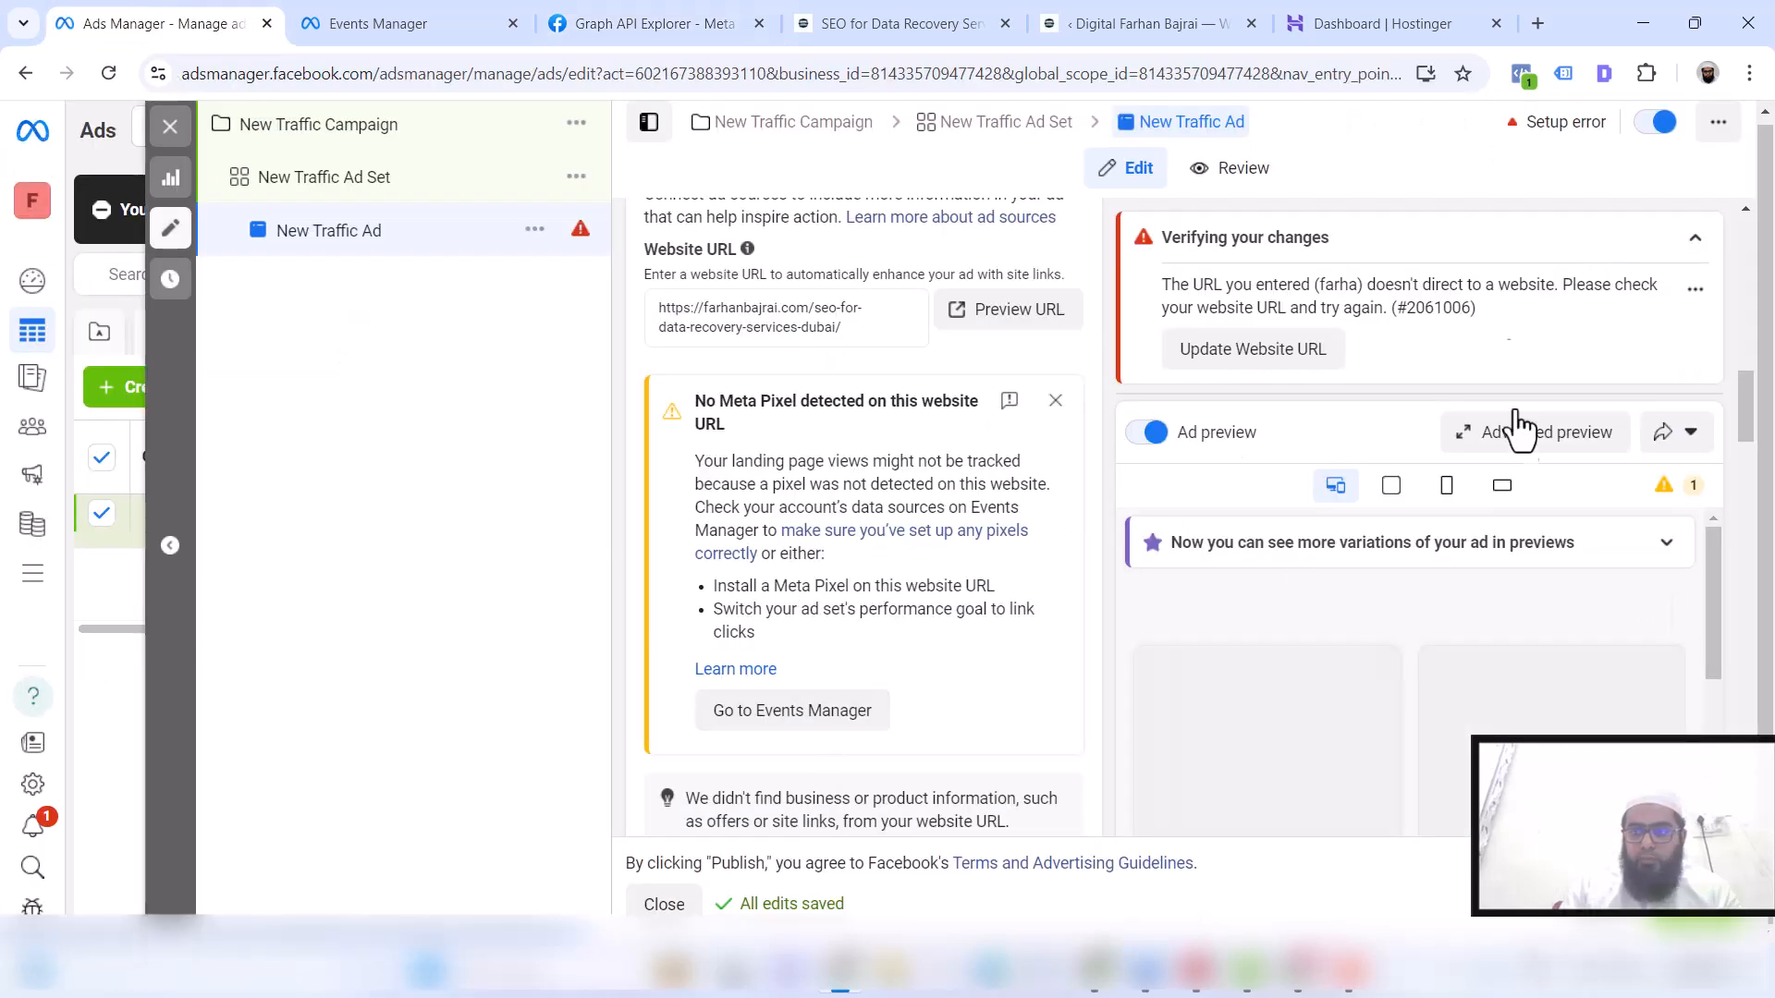
{"action": "left_click", "coordinate": [108, 75]}
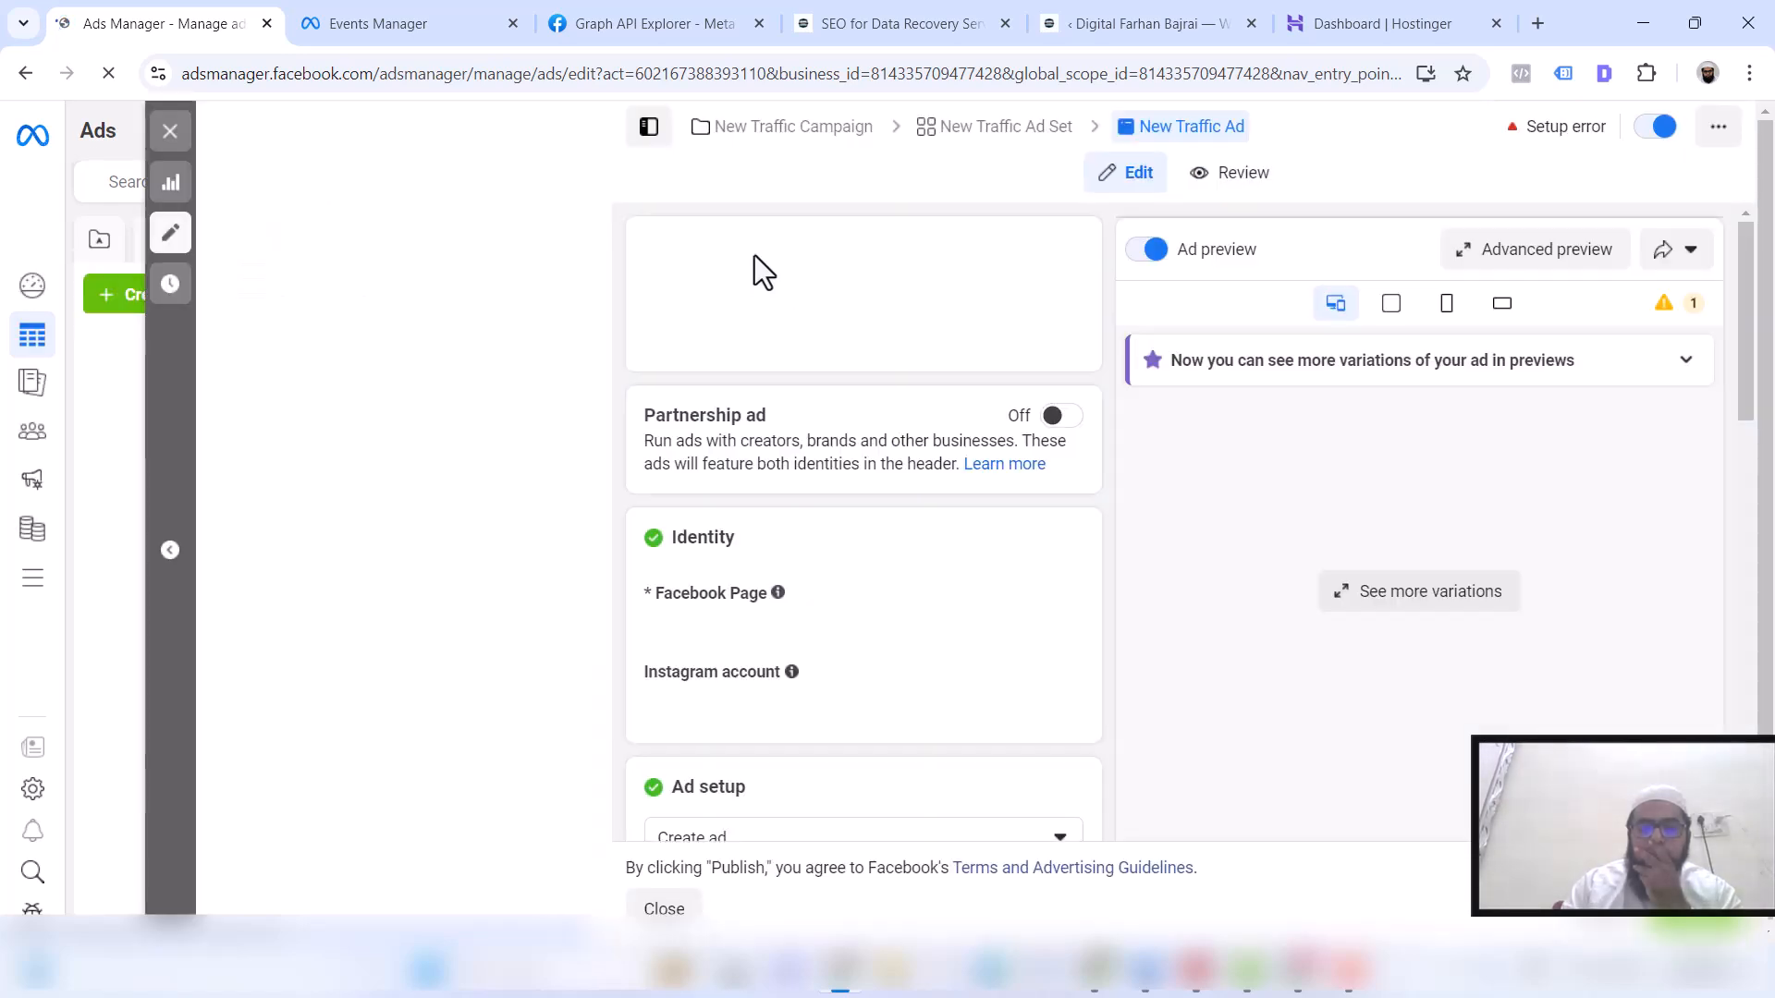
{"action": "scroll", "coordinate": [711, 518], "scroll_direction": "down", "scroll_amount": 12}
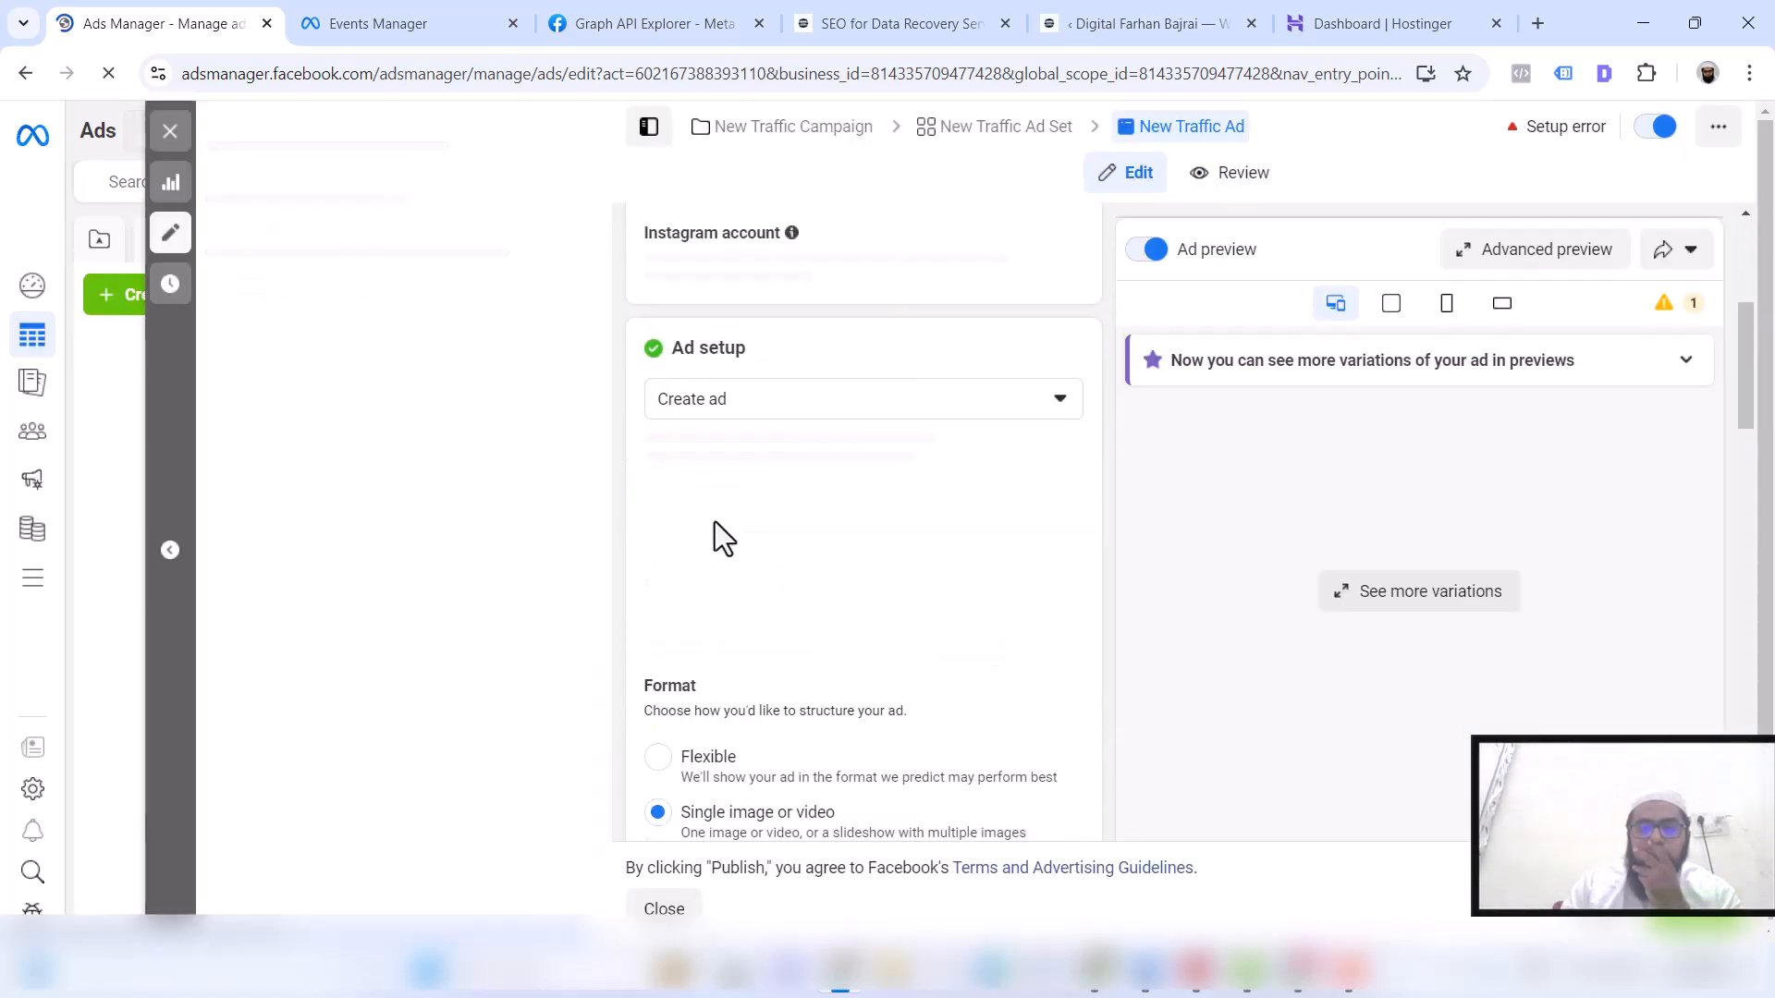
{"action": "scroll", "coordinate": [714, 524], "scroll_direction": "down", "scroll_amount": 10}
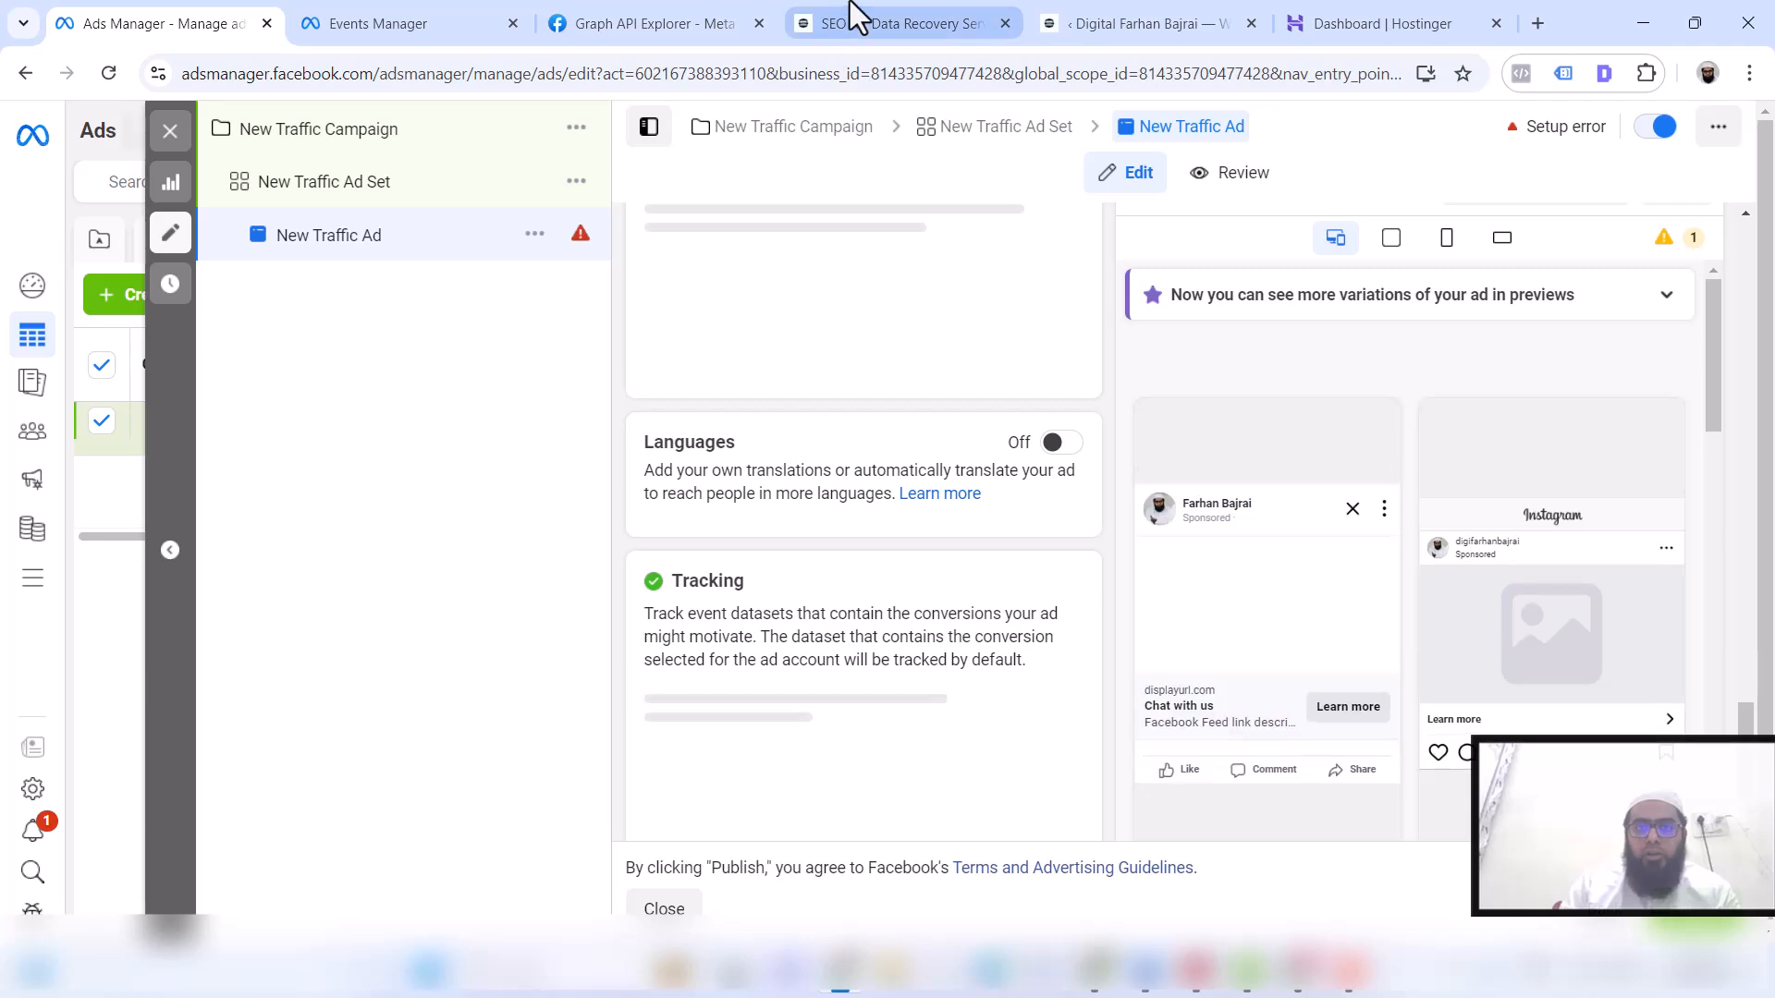
Reload the SEO for Data Recovery Services article, inspect its pixels with Meta Pixel Helper and check the received test events in Events Manager
{"action": "left_click", "coordinate": [851, 23]}
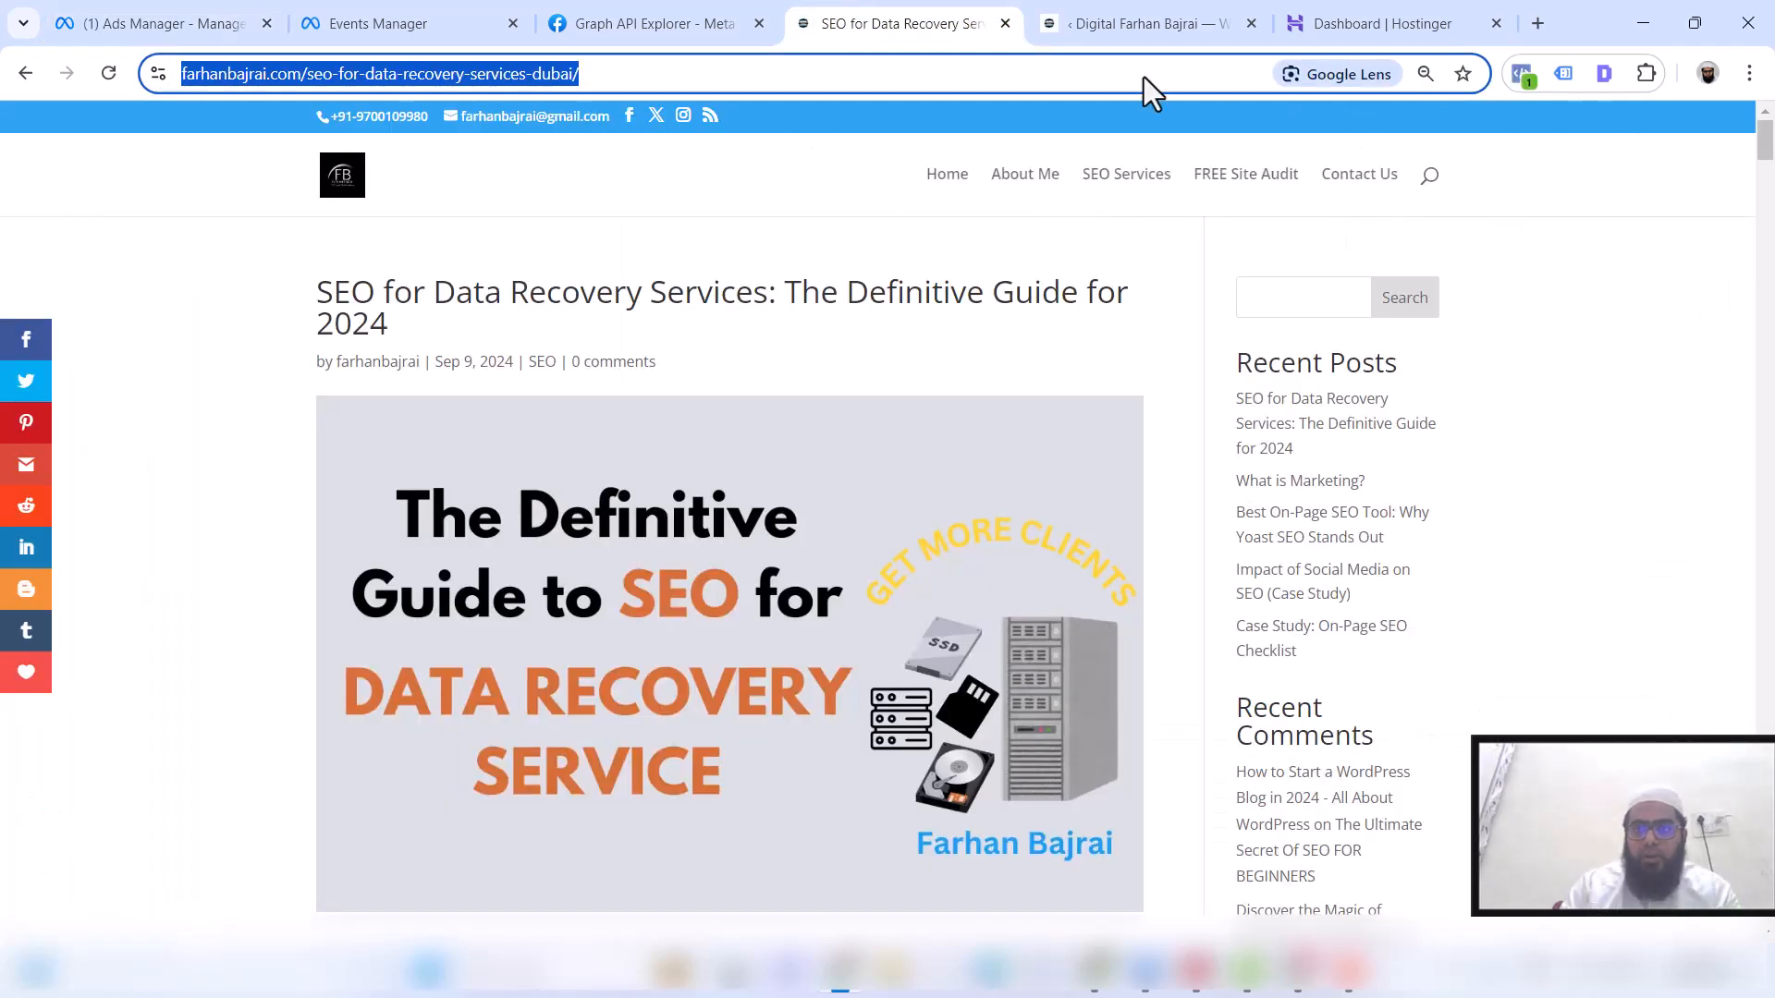
{"action": "left_click", "coordinate": [109, 72]}
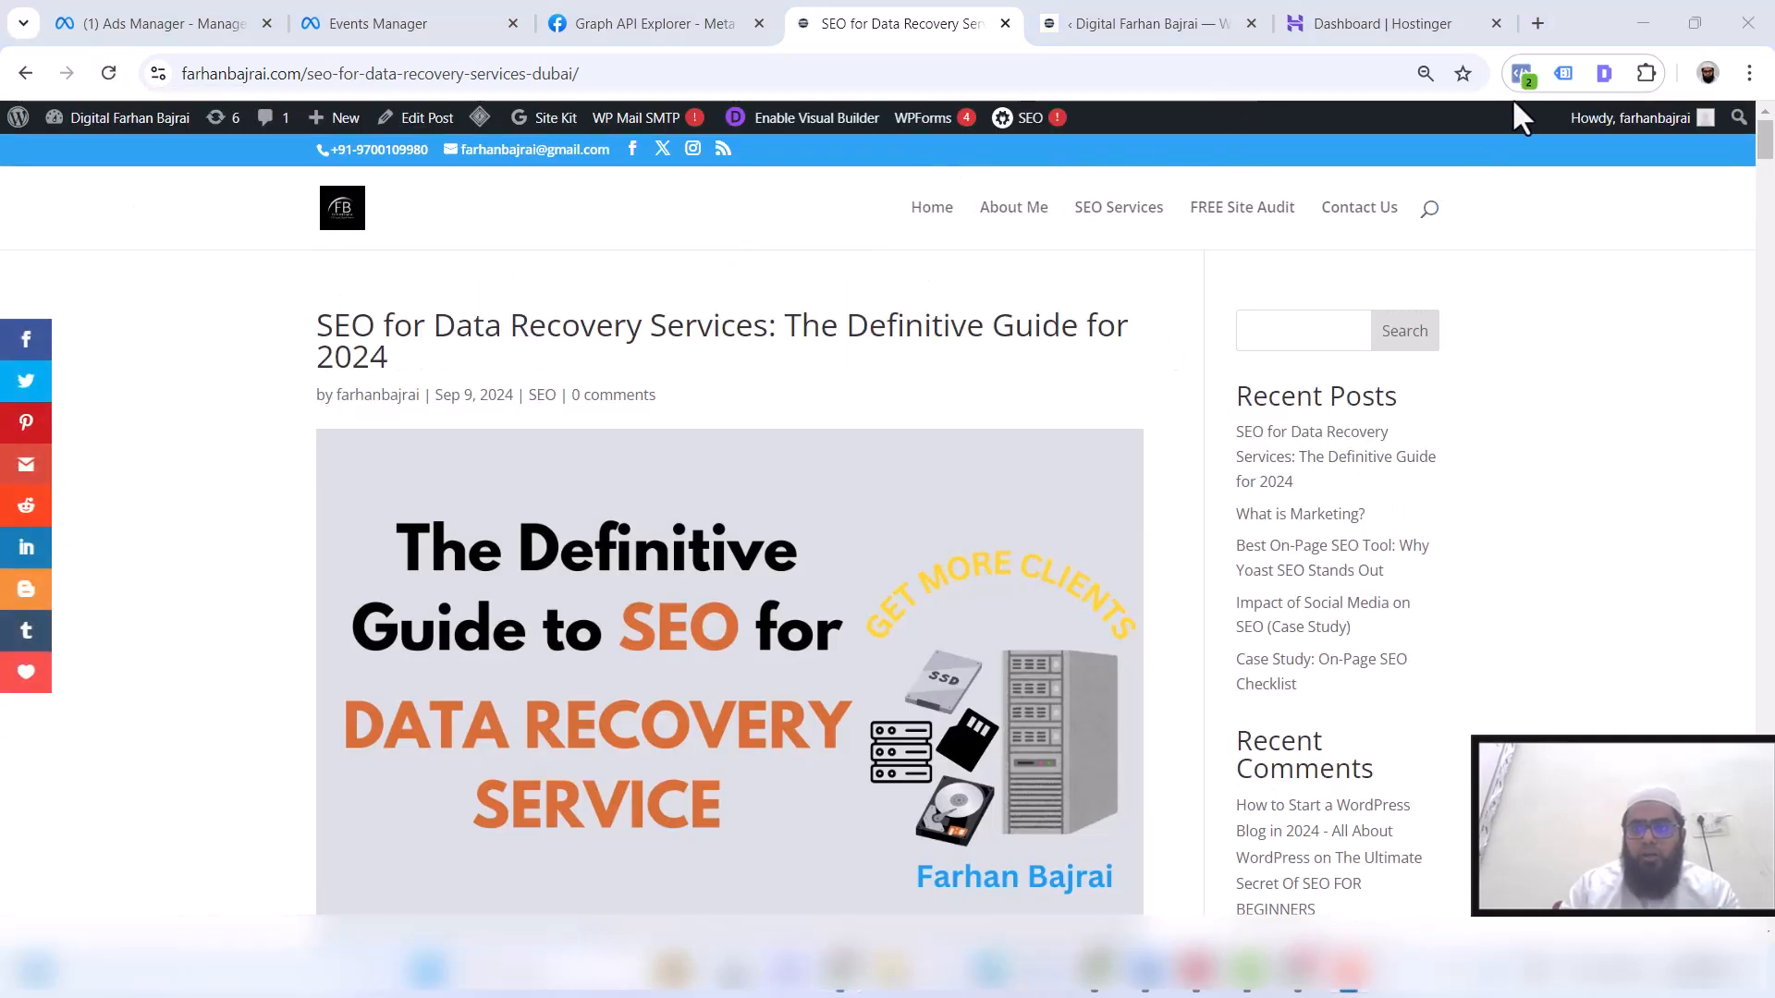
{"action": "left_click", "coordinate": [1520, 73]}
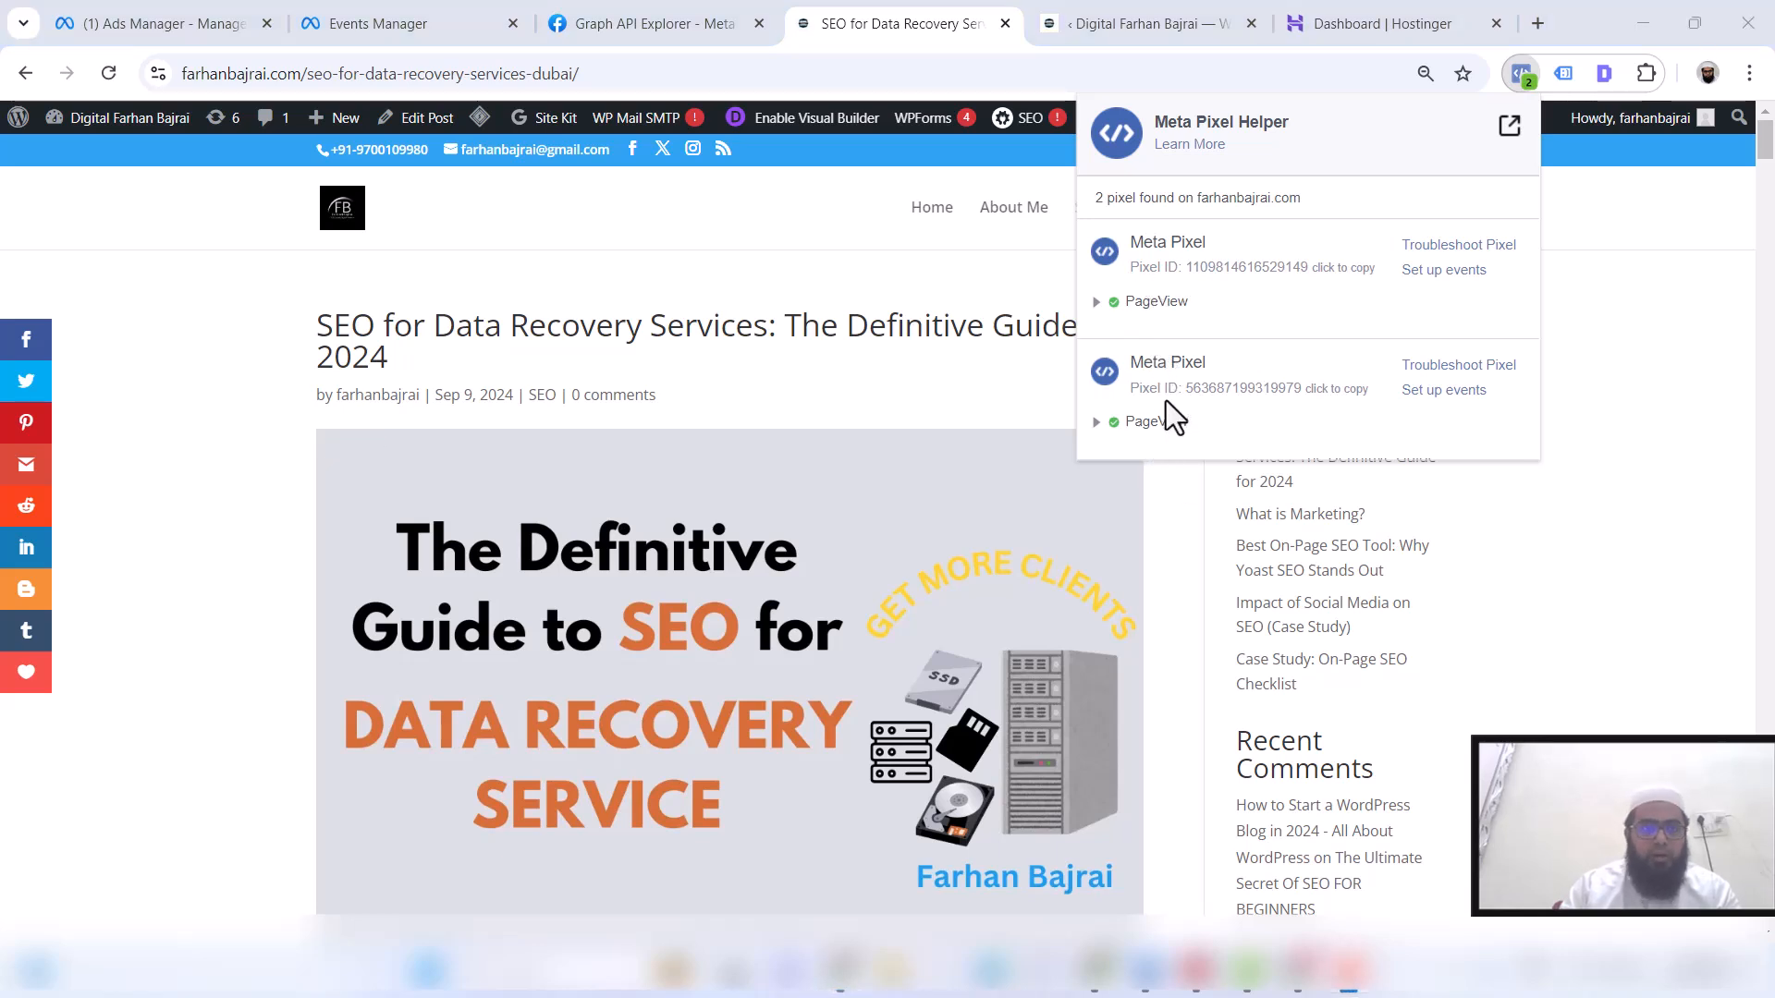
{"action": "left_click", "coordinate": [680, 23]}
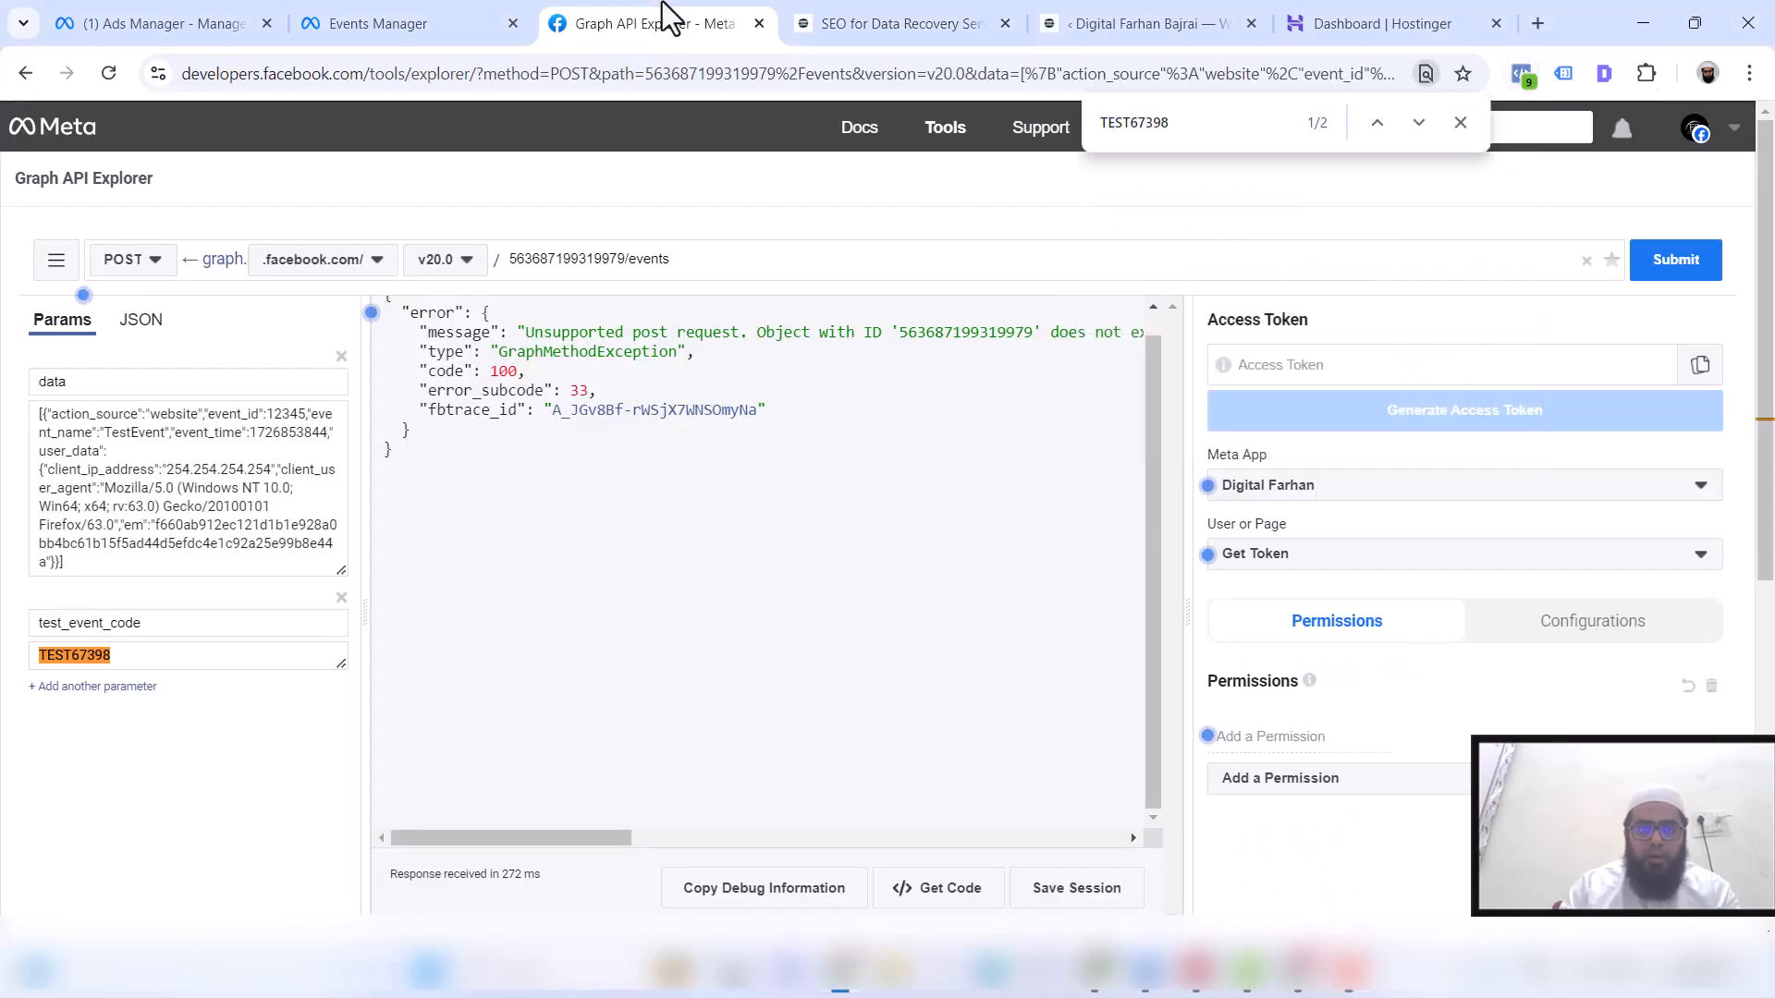
{"action": "left_click", "coordinate": [912, 10]}
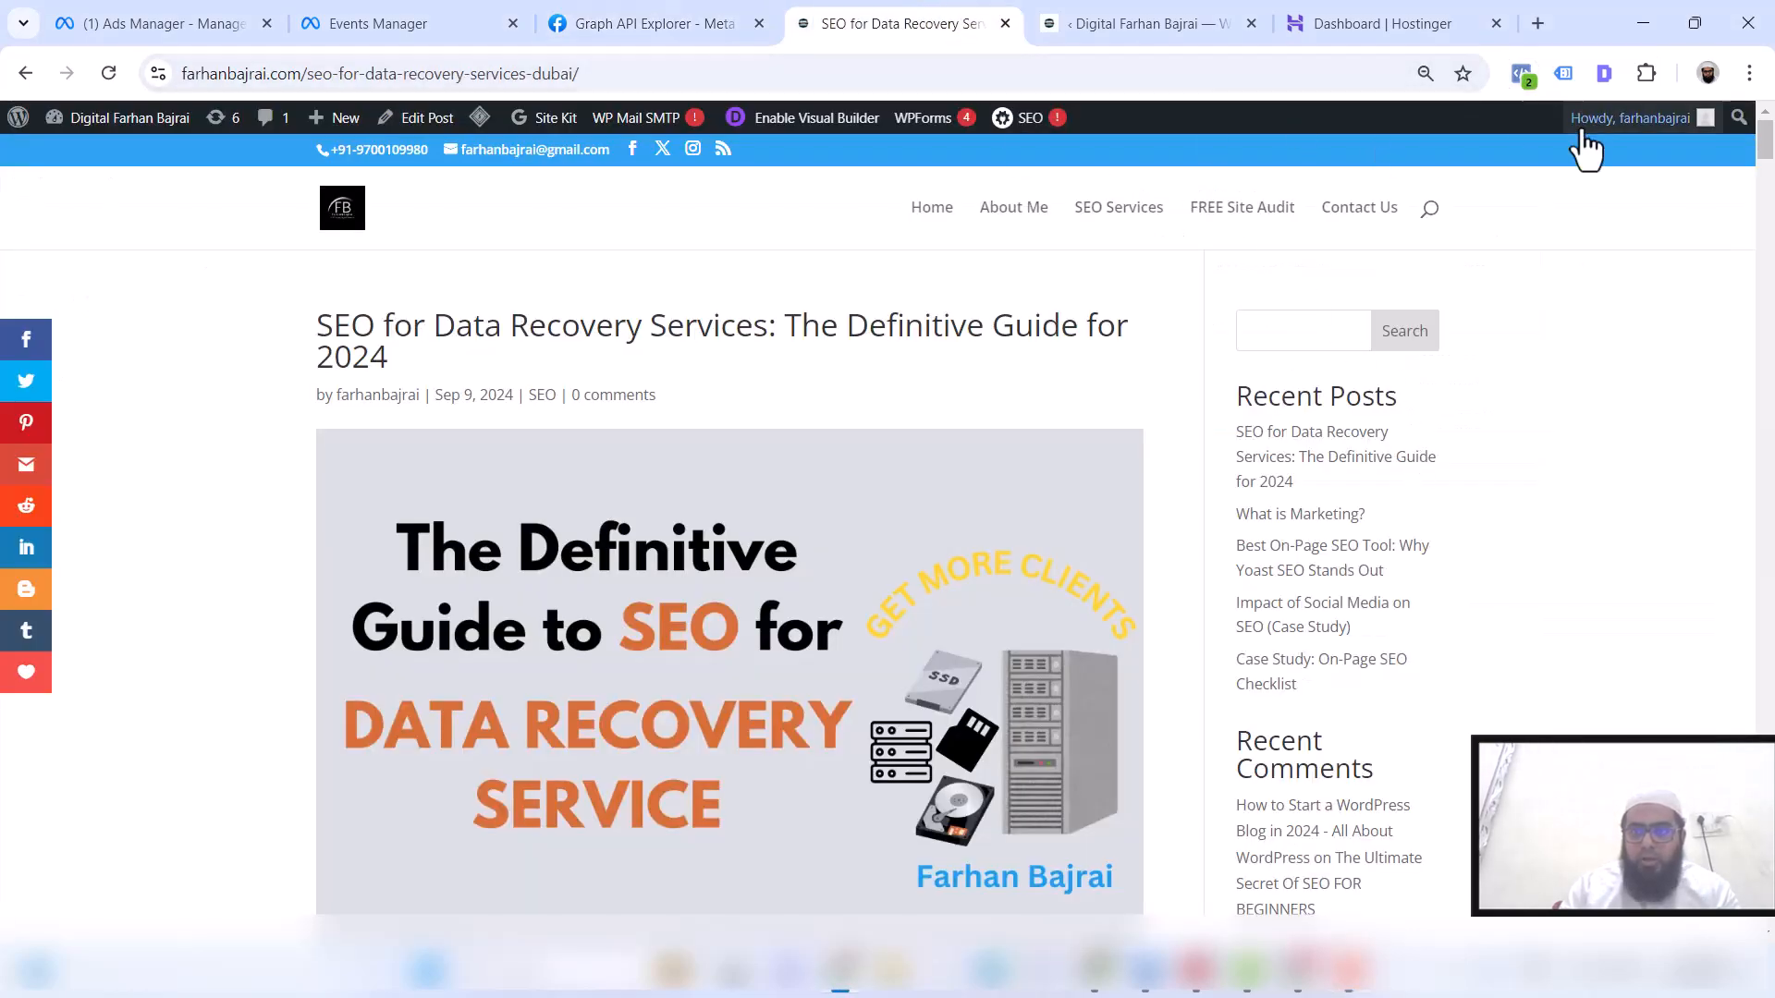
{"action": "left_click", "coordinate": [1522, 74]}
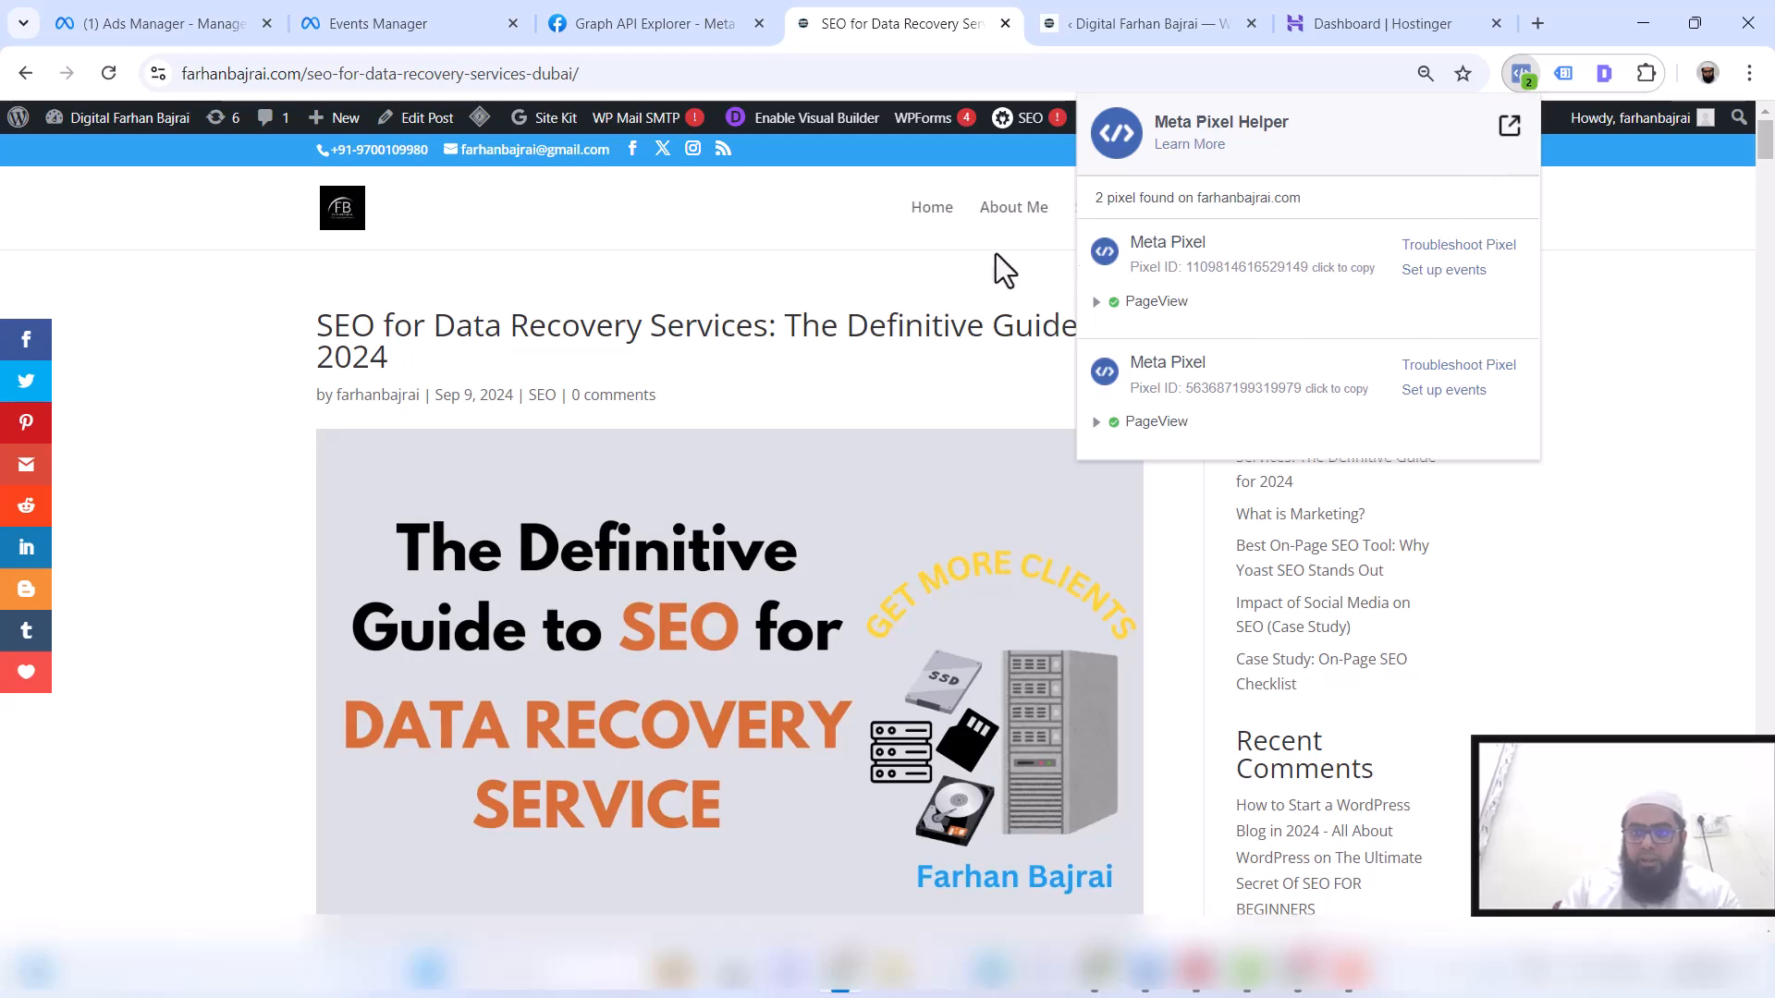
{"action": "left_click", "coordinate": [606, 17]}
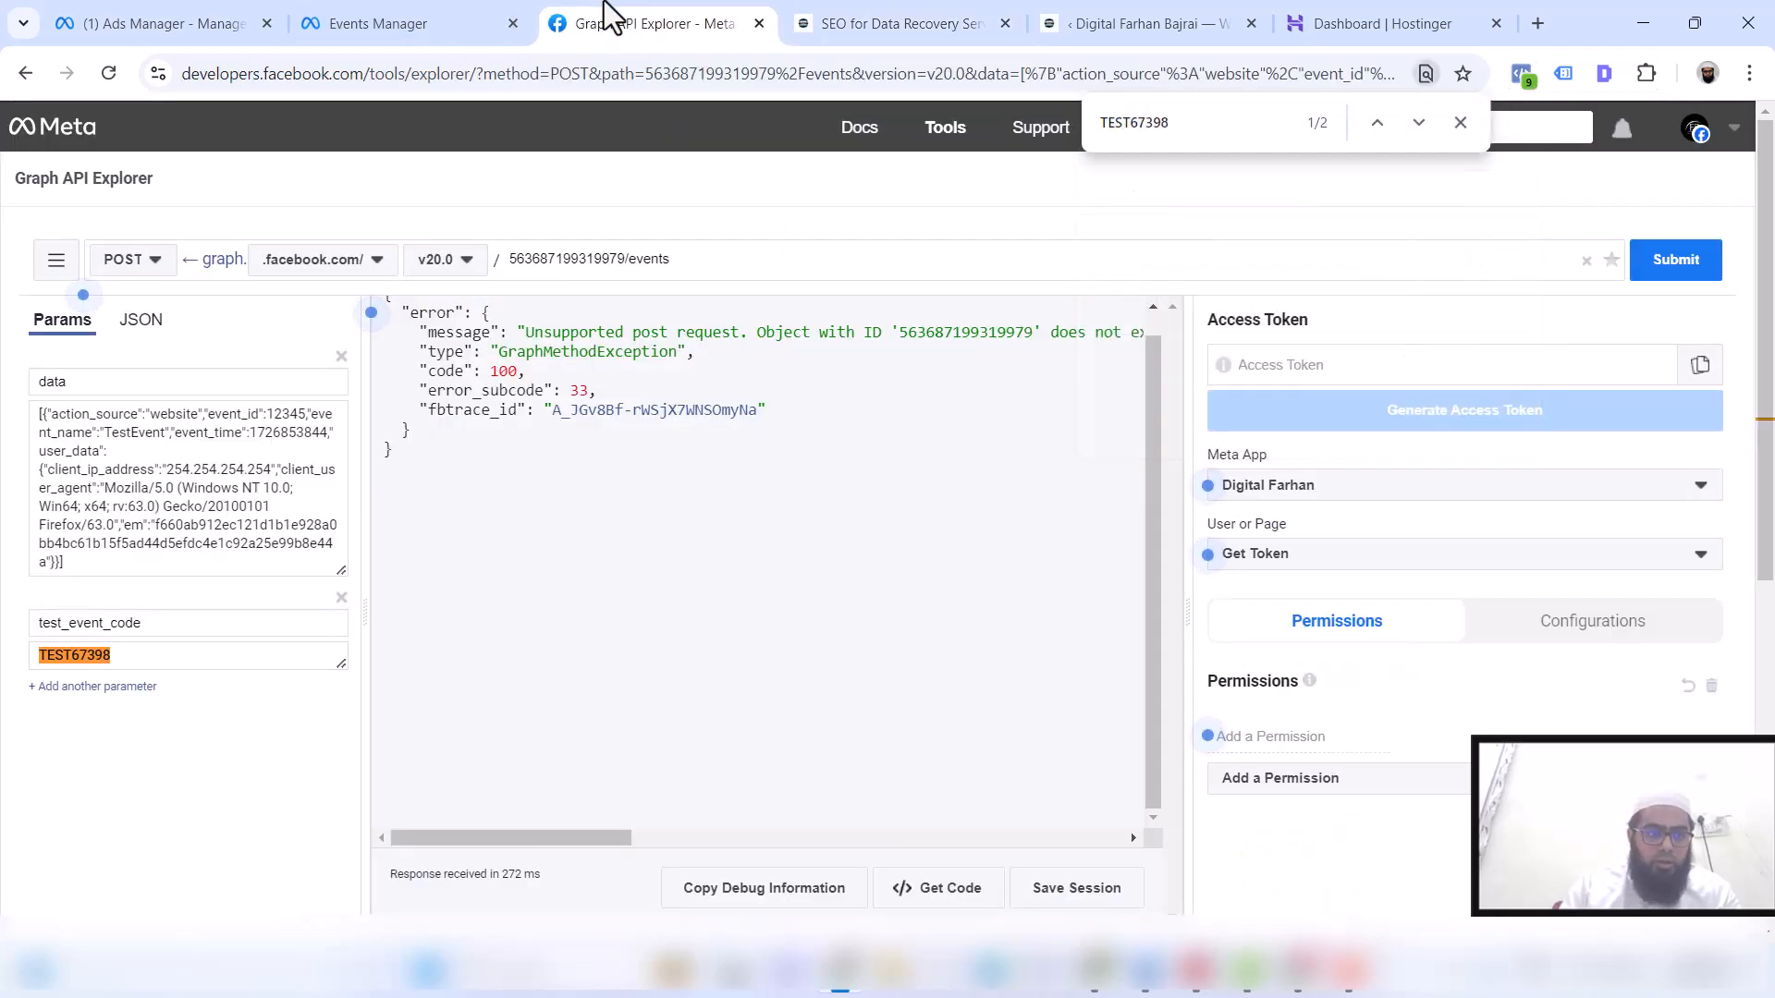
{"action": "left_click", "coordinate": [457, 17]}
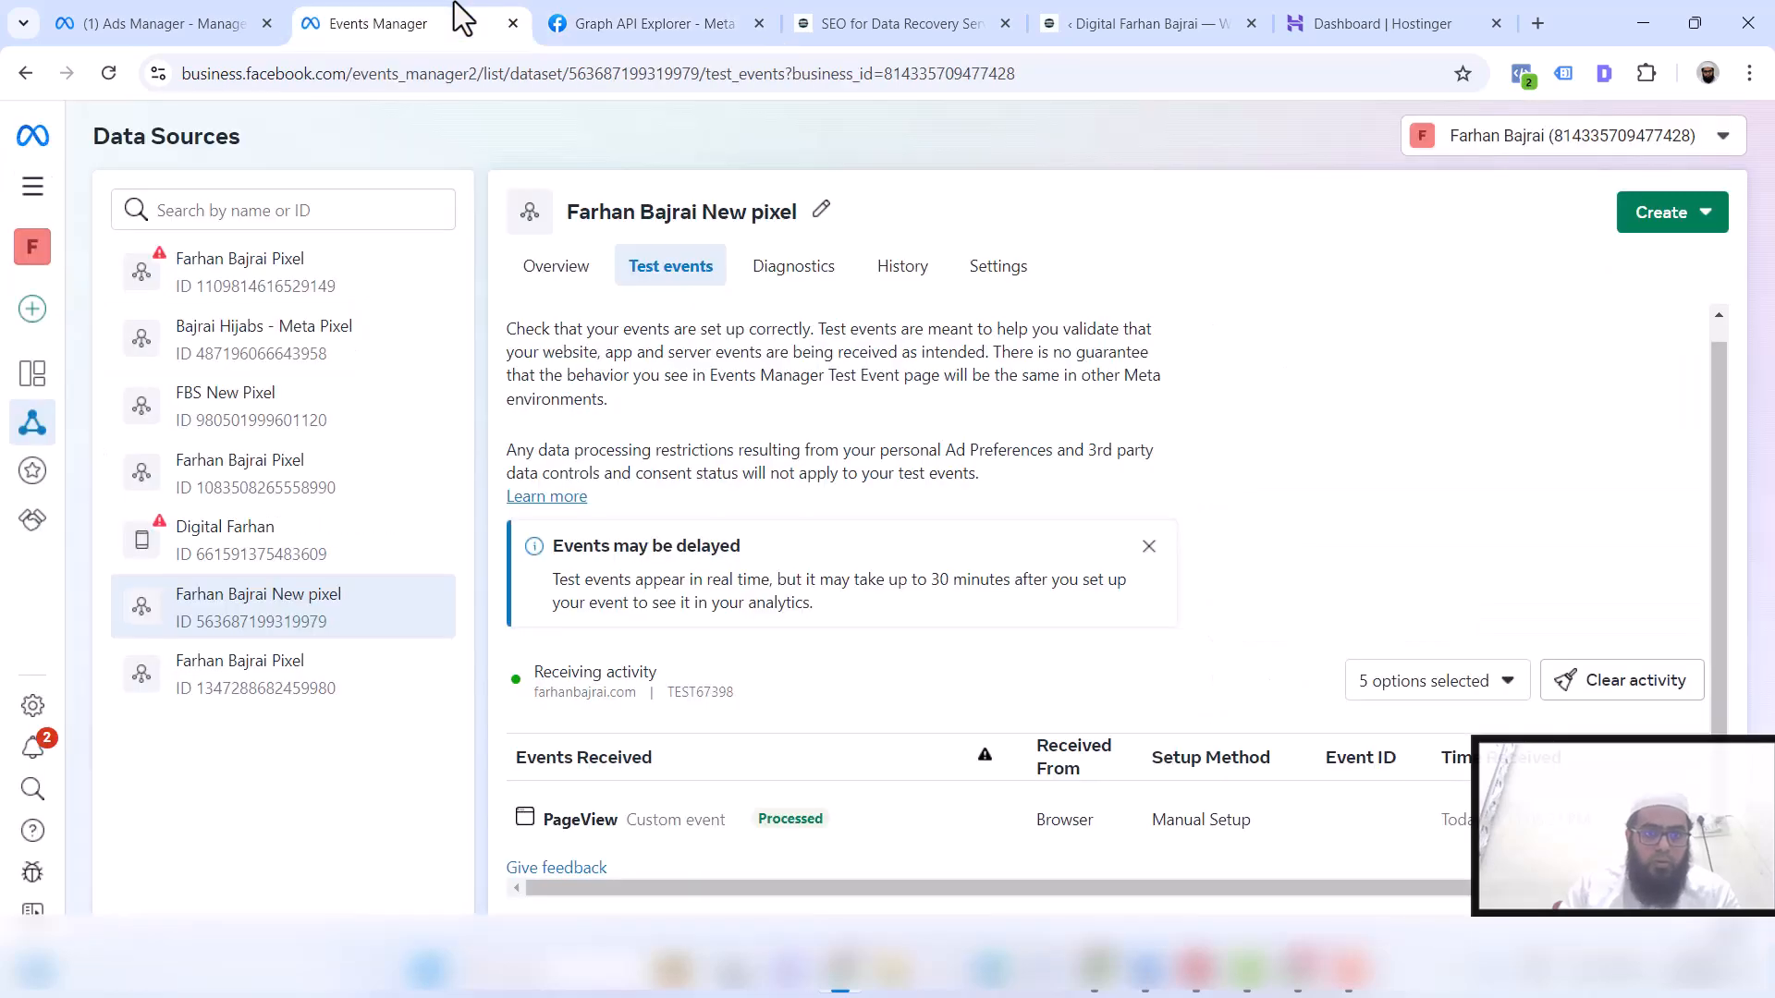
Compare the pixel ID in the WordPress "FB pixel" snippet code with the IDs Meta Pixel Helper lists for the article
{"action": "left_click", "coordinate": [1129, 17]}
{"action": "scroll", "coordinate": [673, 670], "scroll_direction": "down", "scroll_amount": 5}
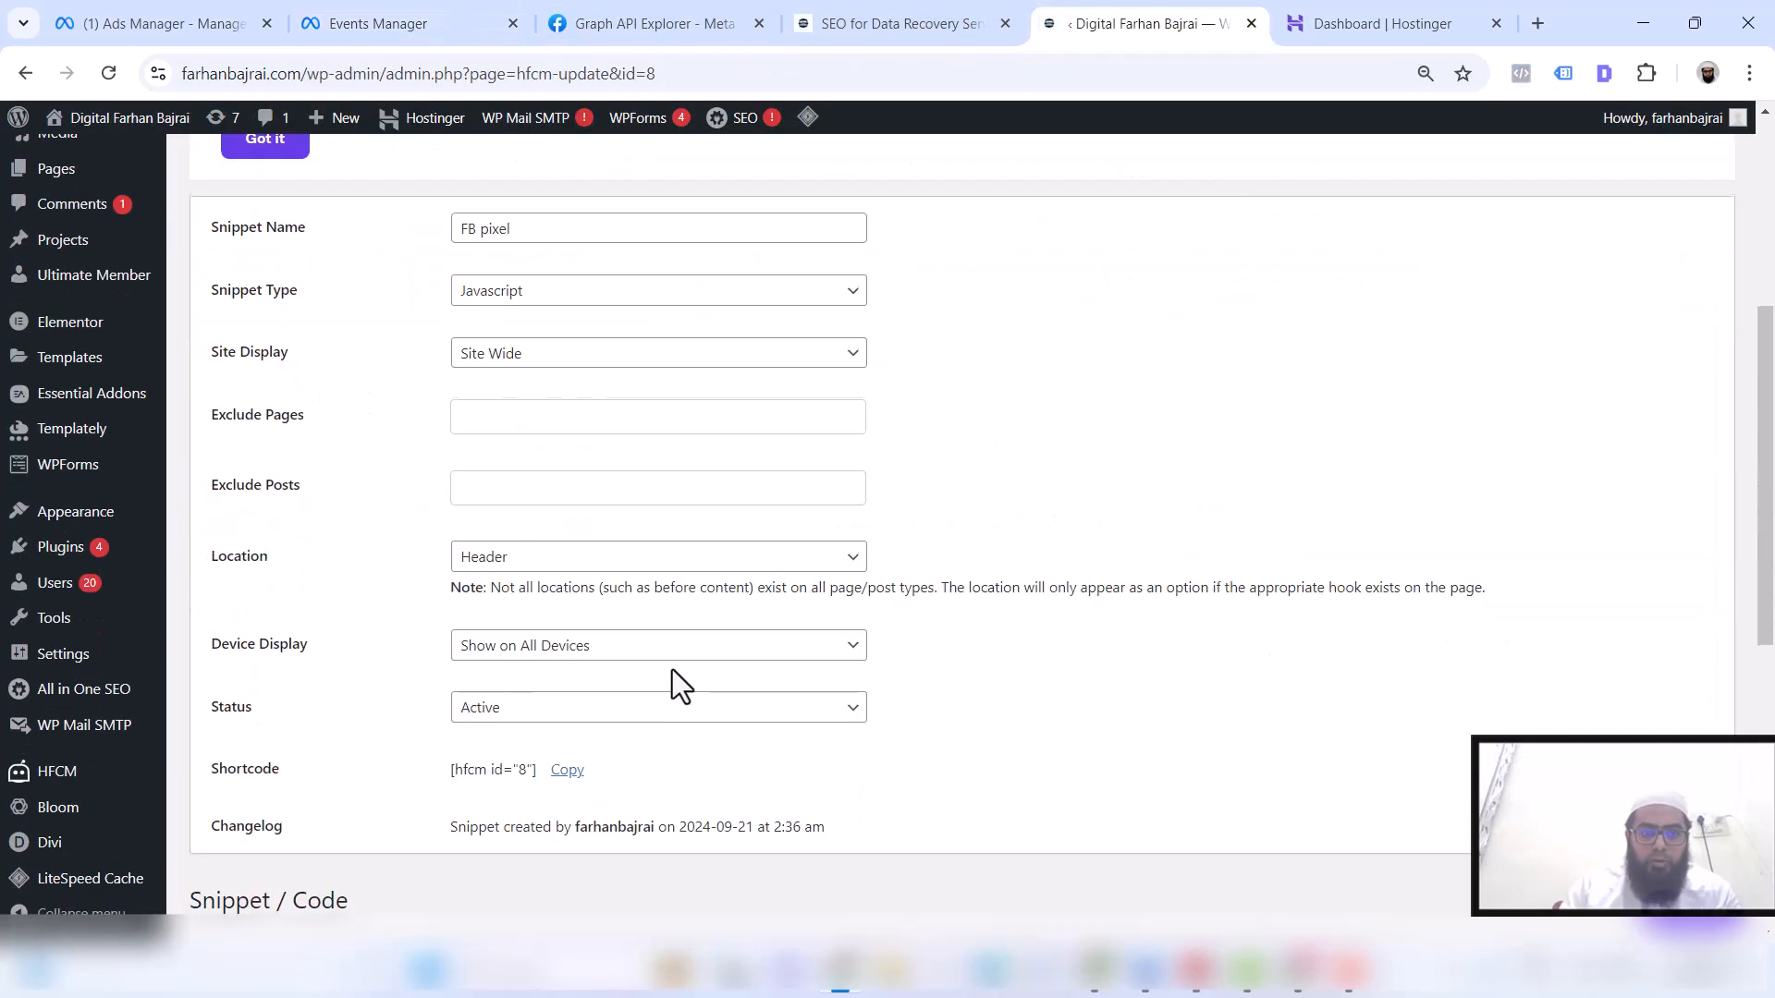
{"action": "scroll", "coordinate": [673, 669], "scroll_direction": "down", "scroll_amount": 5}
{"action": "double_click", "coordinate": [416, 562]}
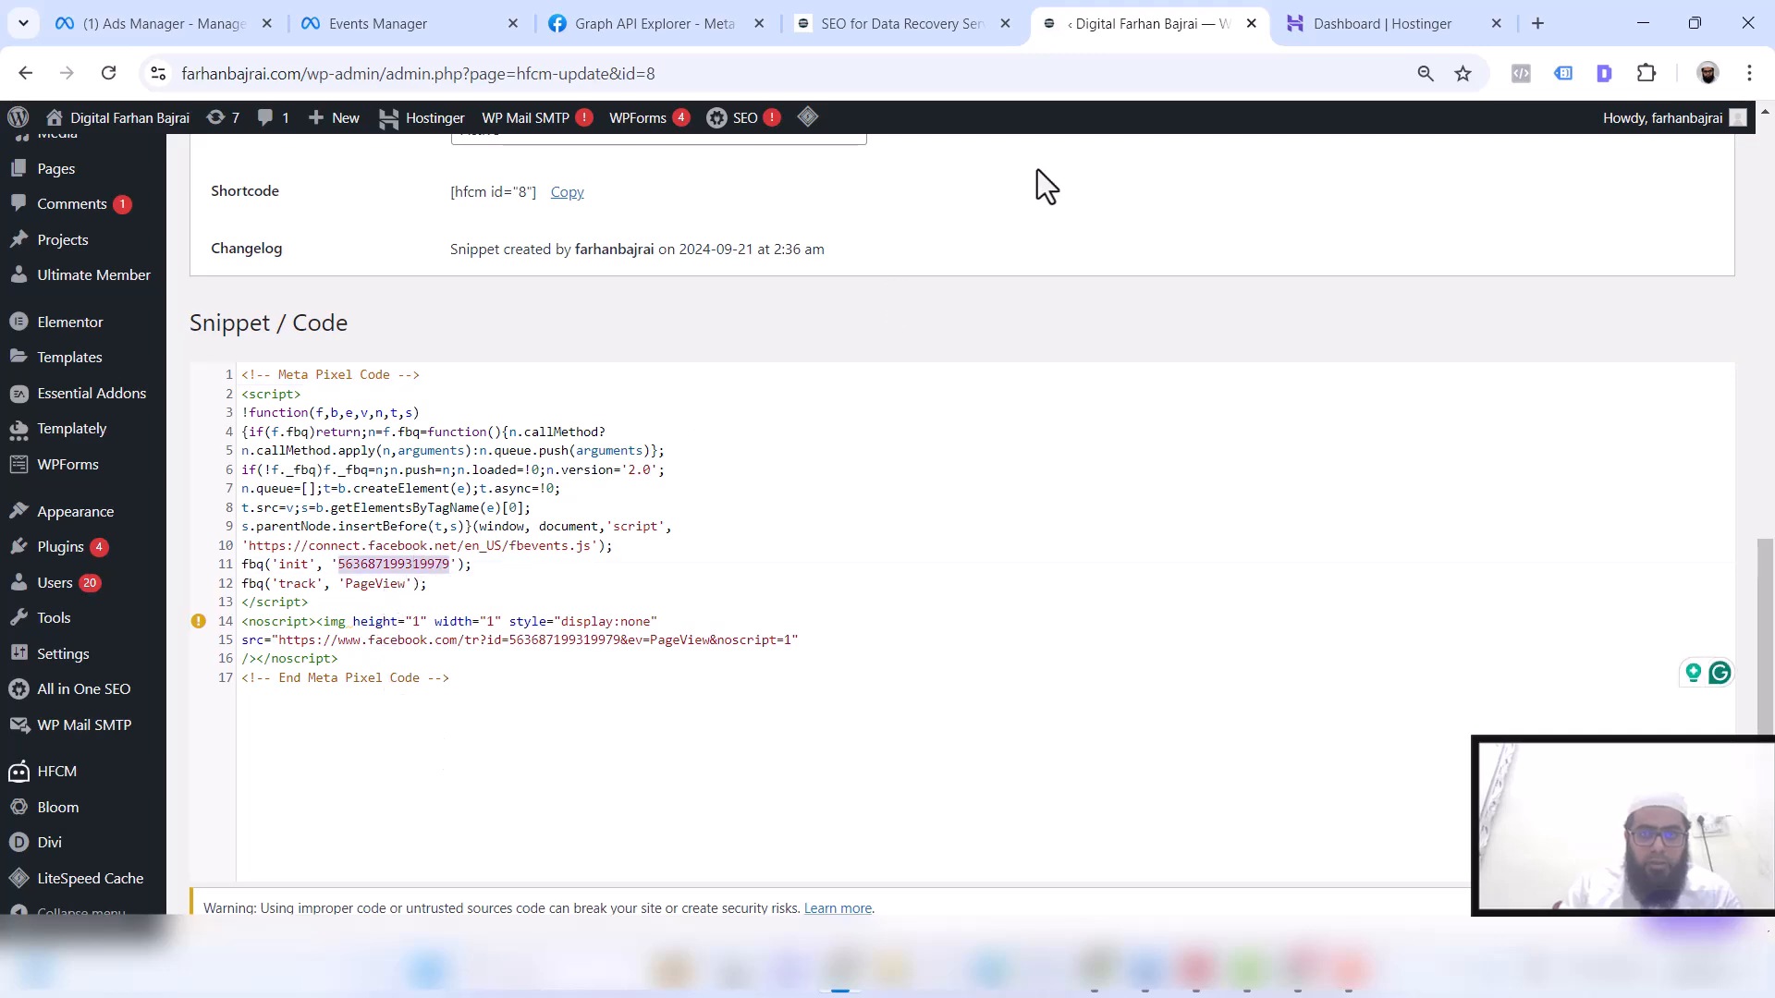
{"action": "left_click", "coordinate": [936, 9]}
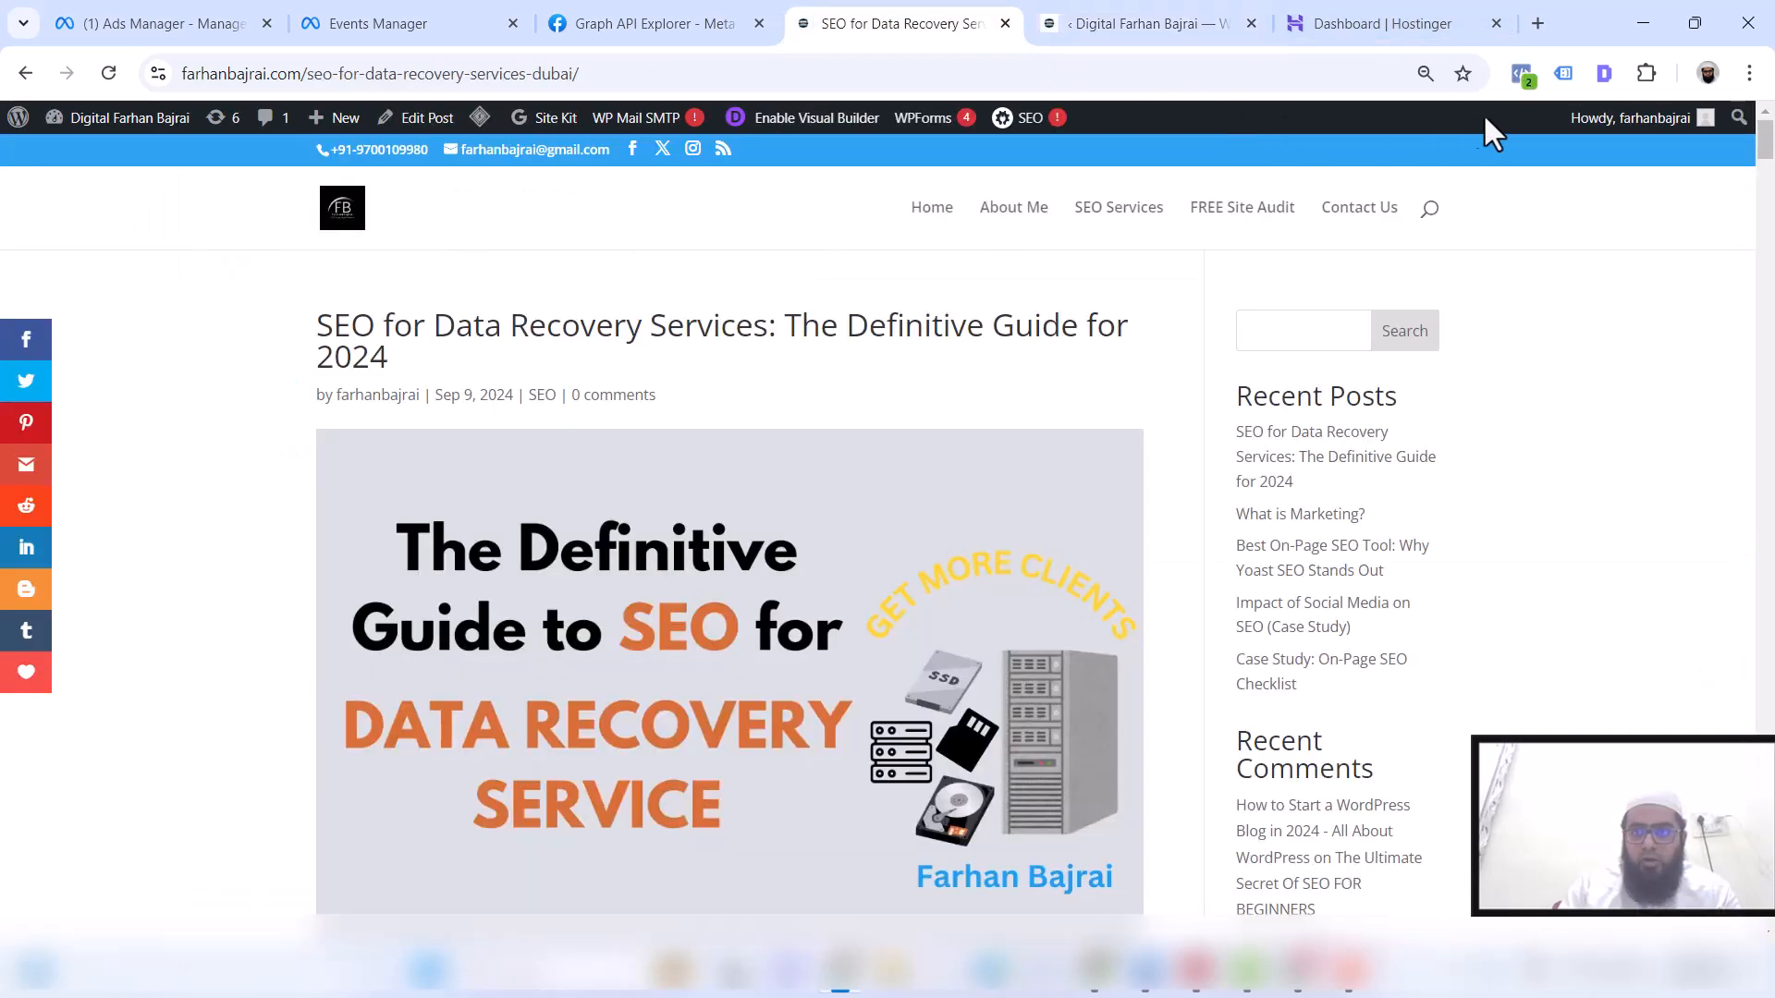
{"action": "left_click", "coordinate": [1519, 74]}
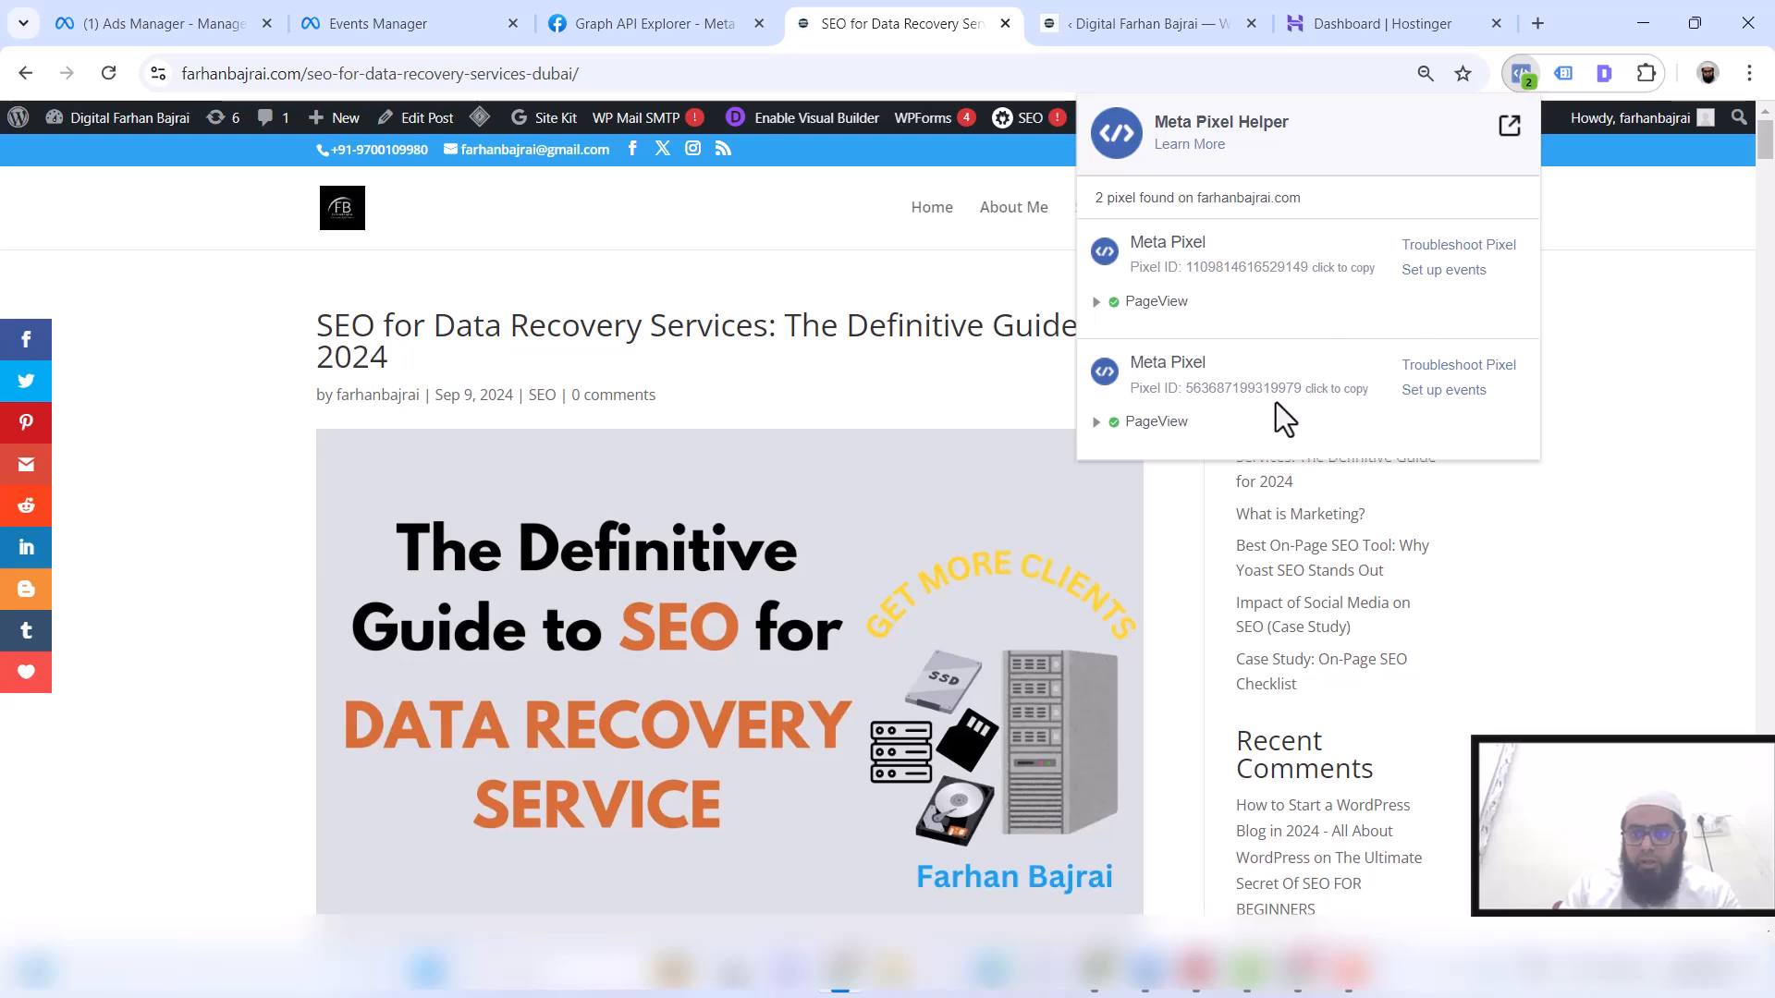
{"action": "left_click", "coordinate": [268, 7]}
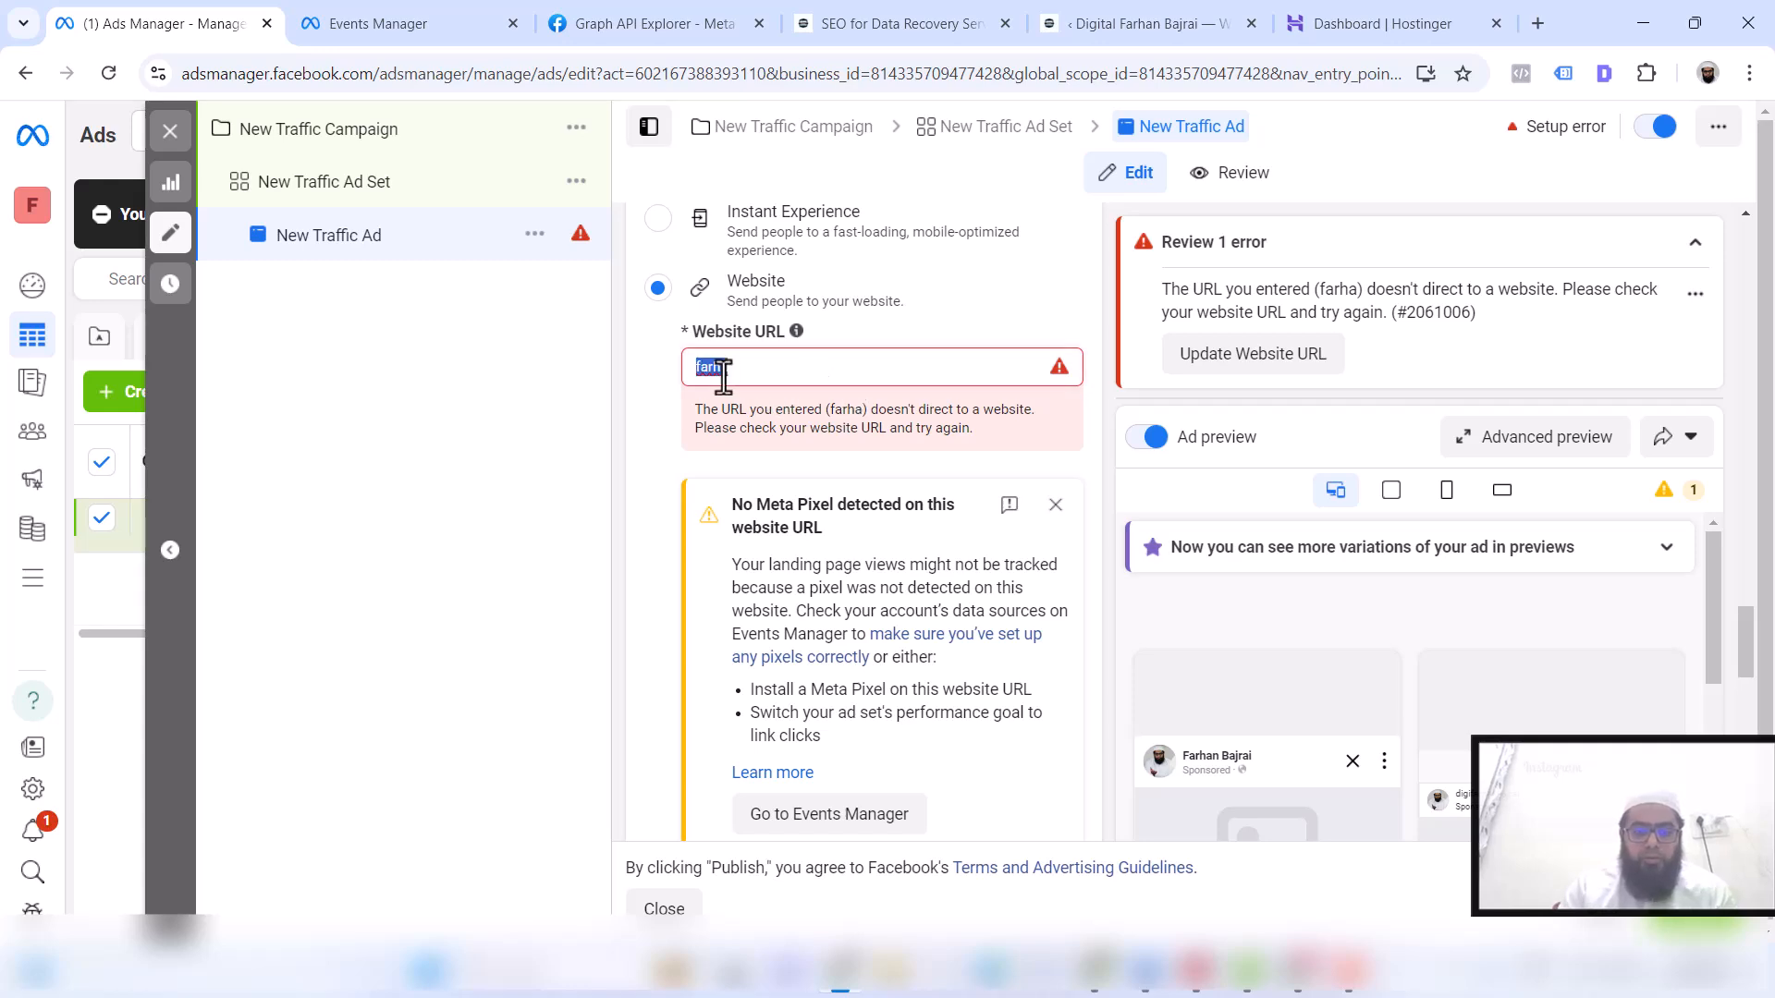
{"action": "left_click", "coordinate": [830, 21]}
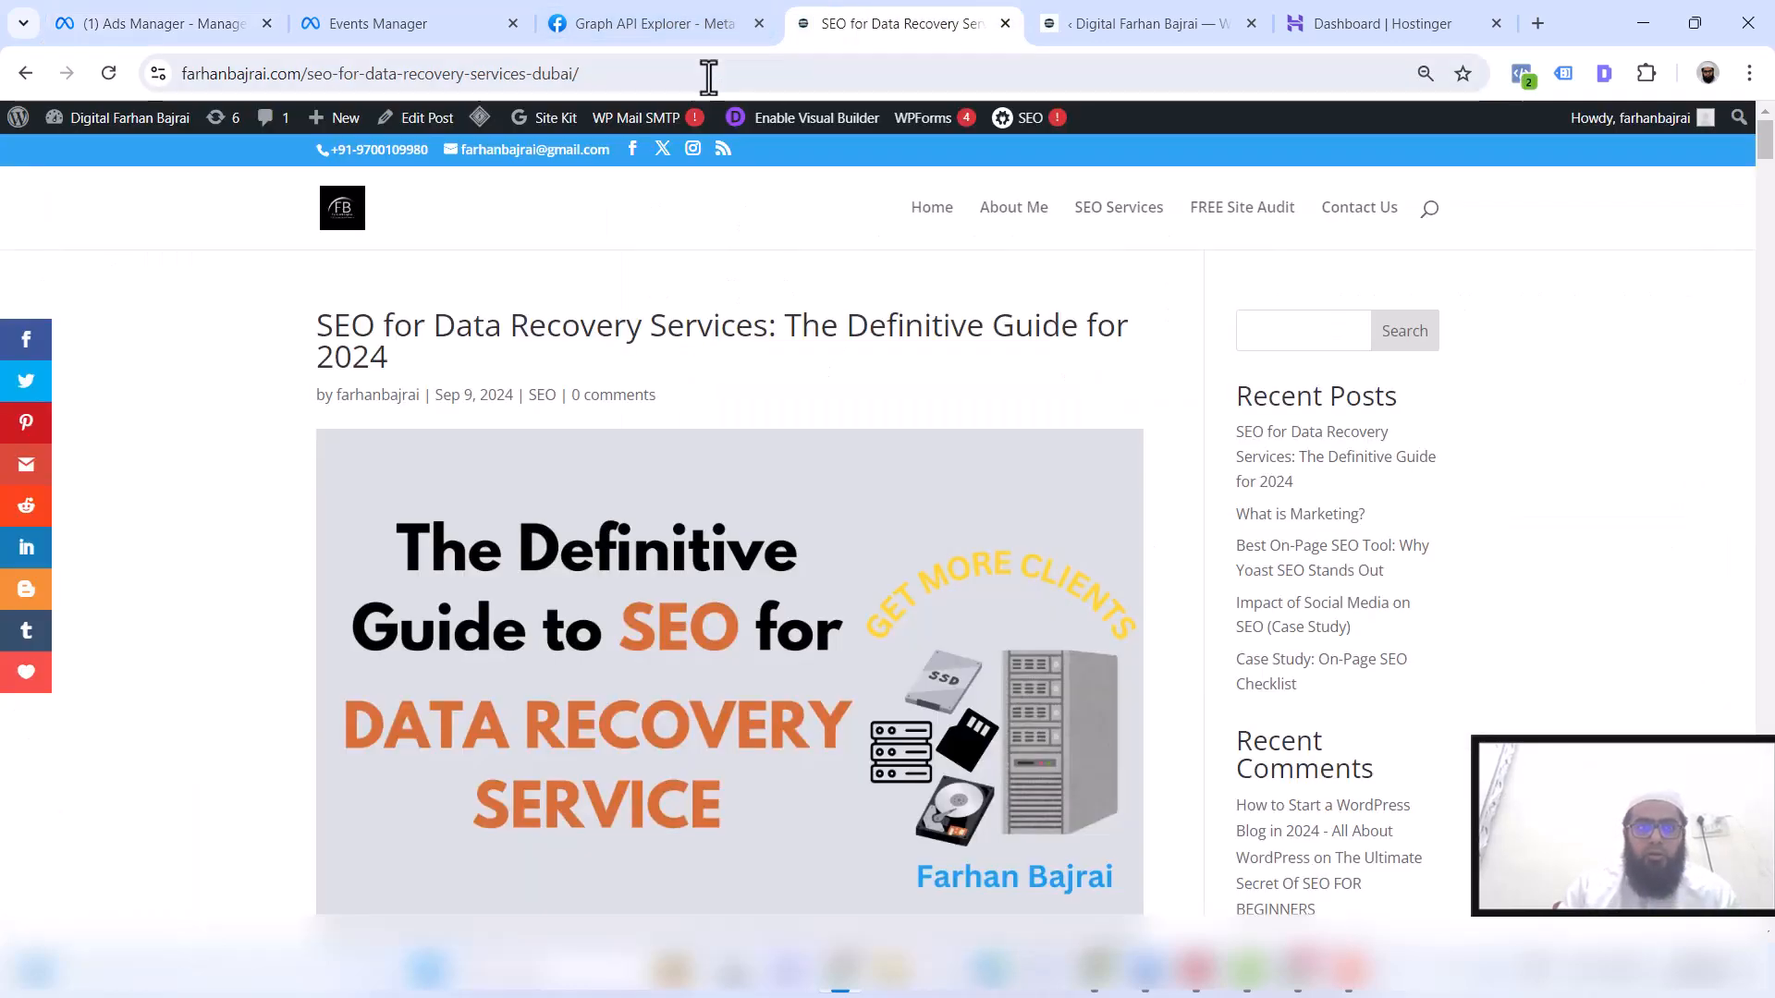
{"action": "left_click", "coordinate": [706, 71]}
{"action": "left_click", "coordinate": [269, 20]}
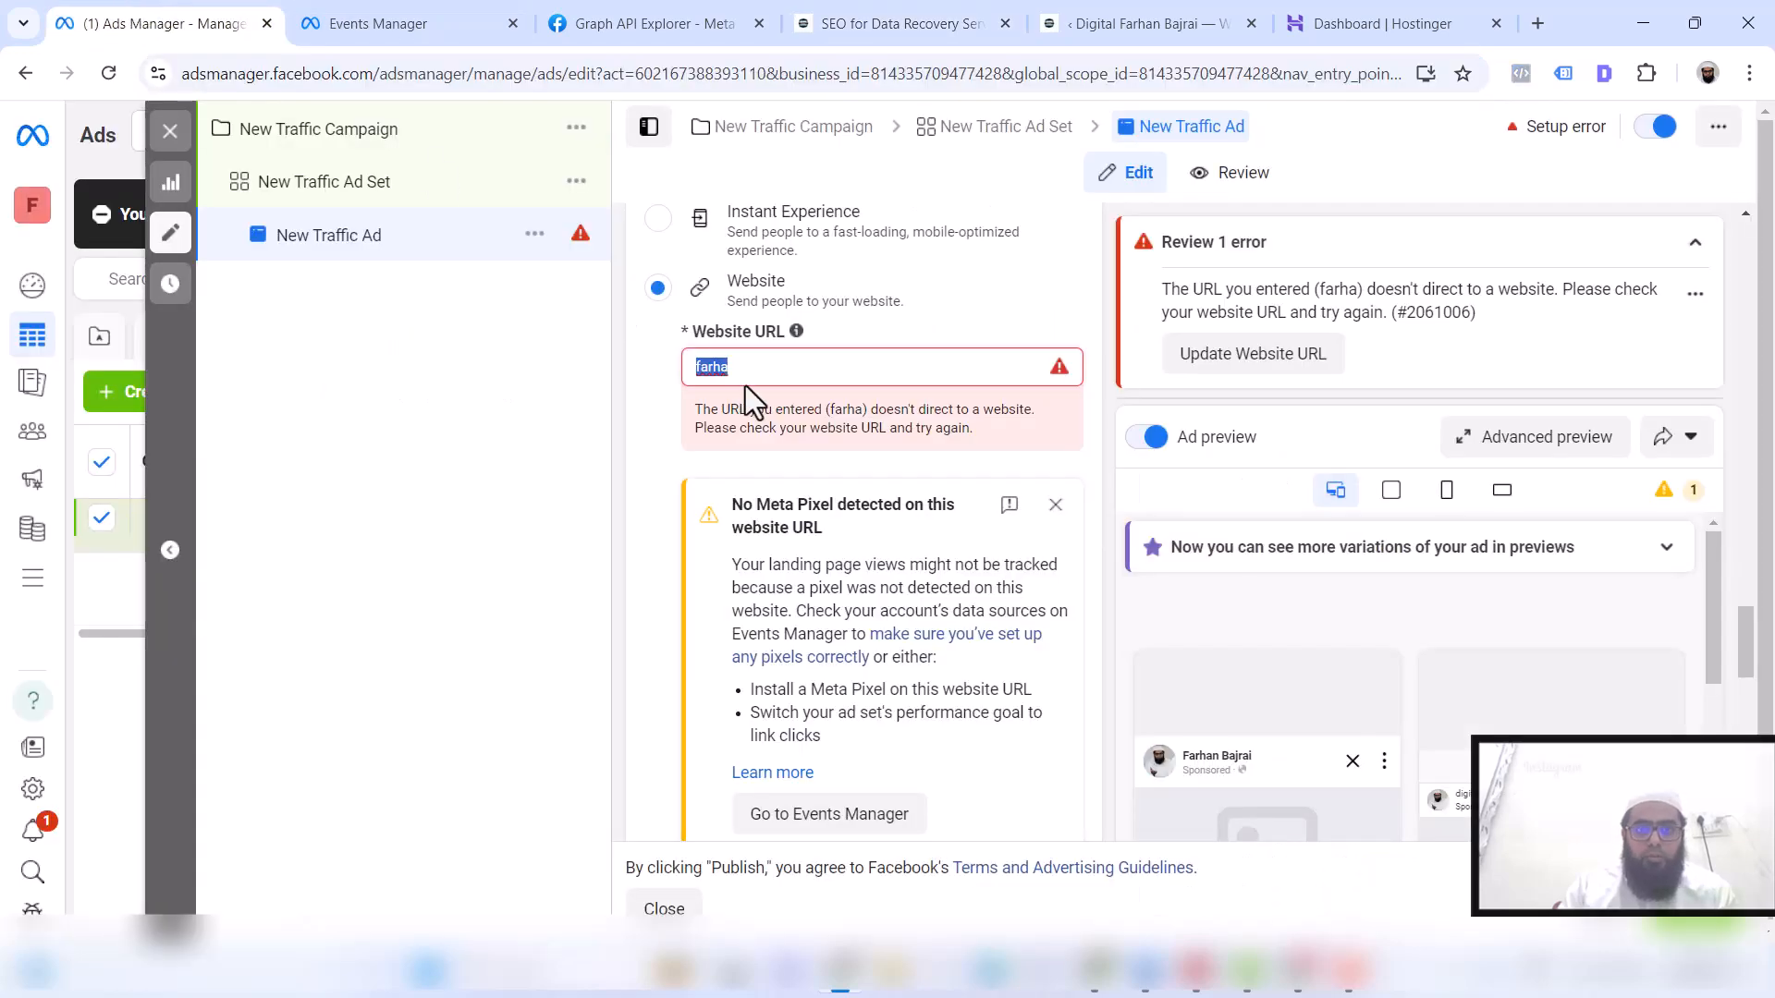
{"action": "type", "text": "https://farhanbajrai.com/seo-for-data-recovery-services-dubai/"}
{"action": "scroll", "coordinate": [965, 637], "scroll_direction": "down", "scroll_amount": 1}
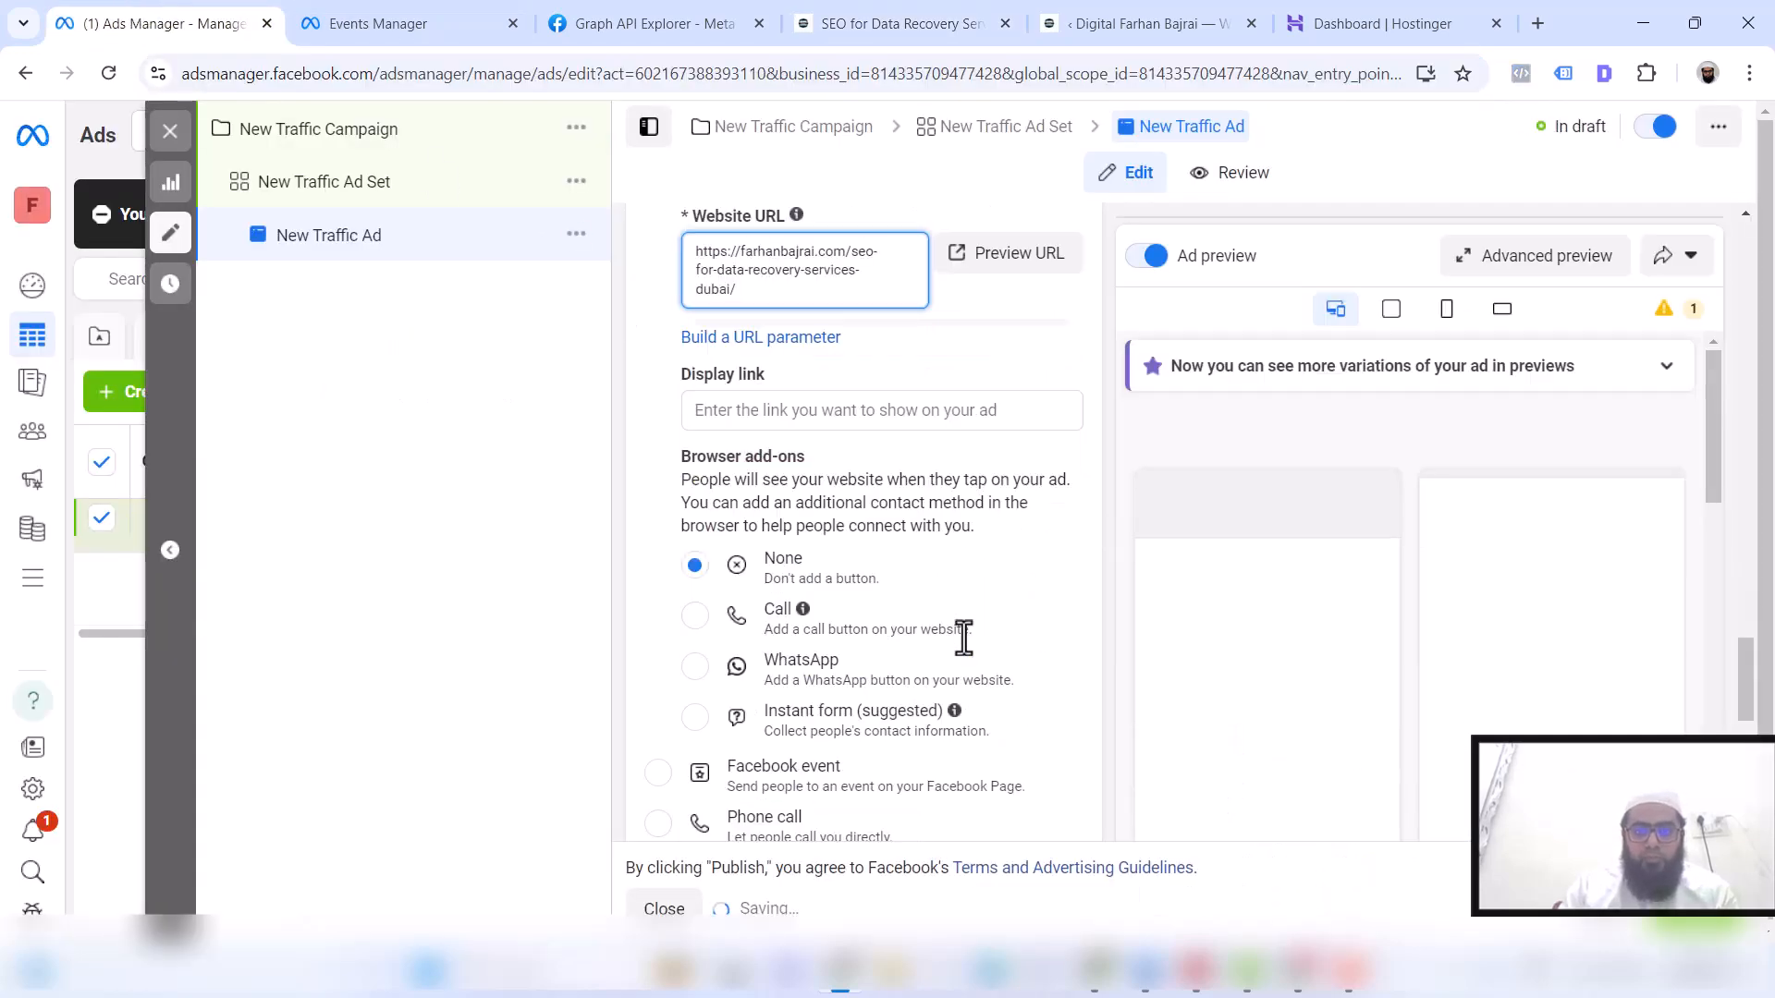
{"action": "scroll", "coordinate": [896, 620], "scroll_direction": "down", "scroll_amount": 2}
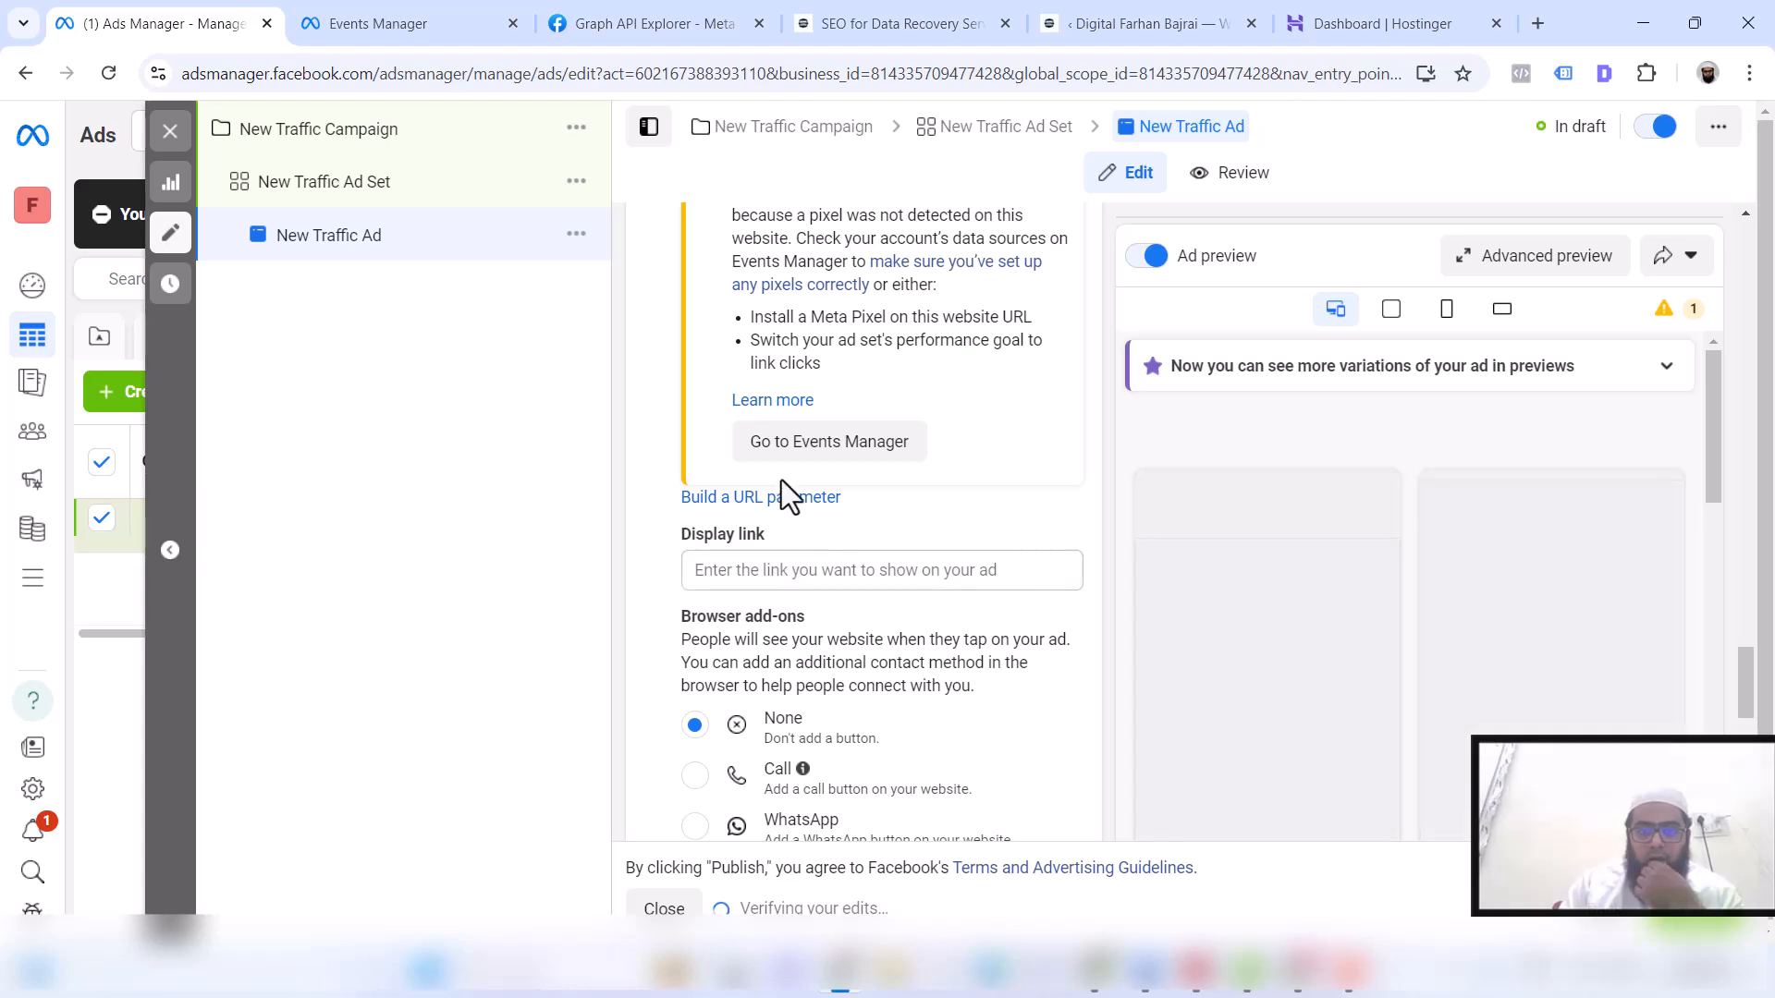
{"action": "scroll", "coordinate": [780, 480], "scroll_direction": "up", "scroll_amount": 1}
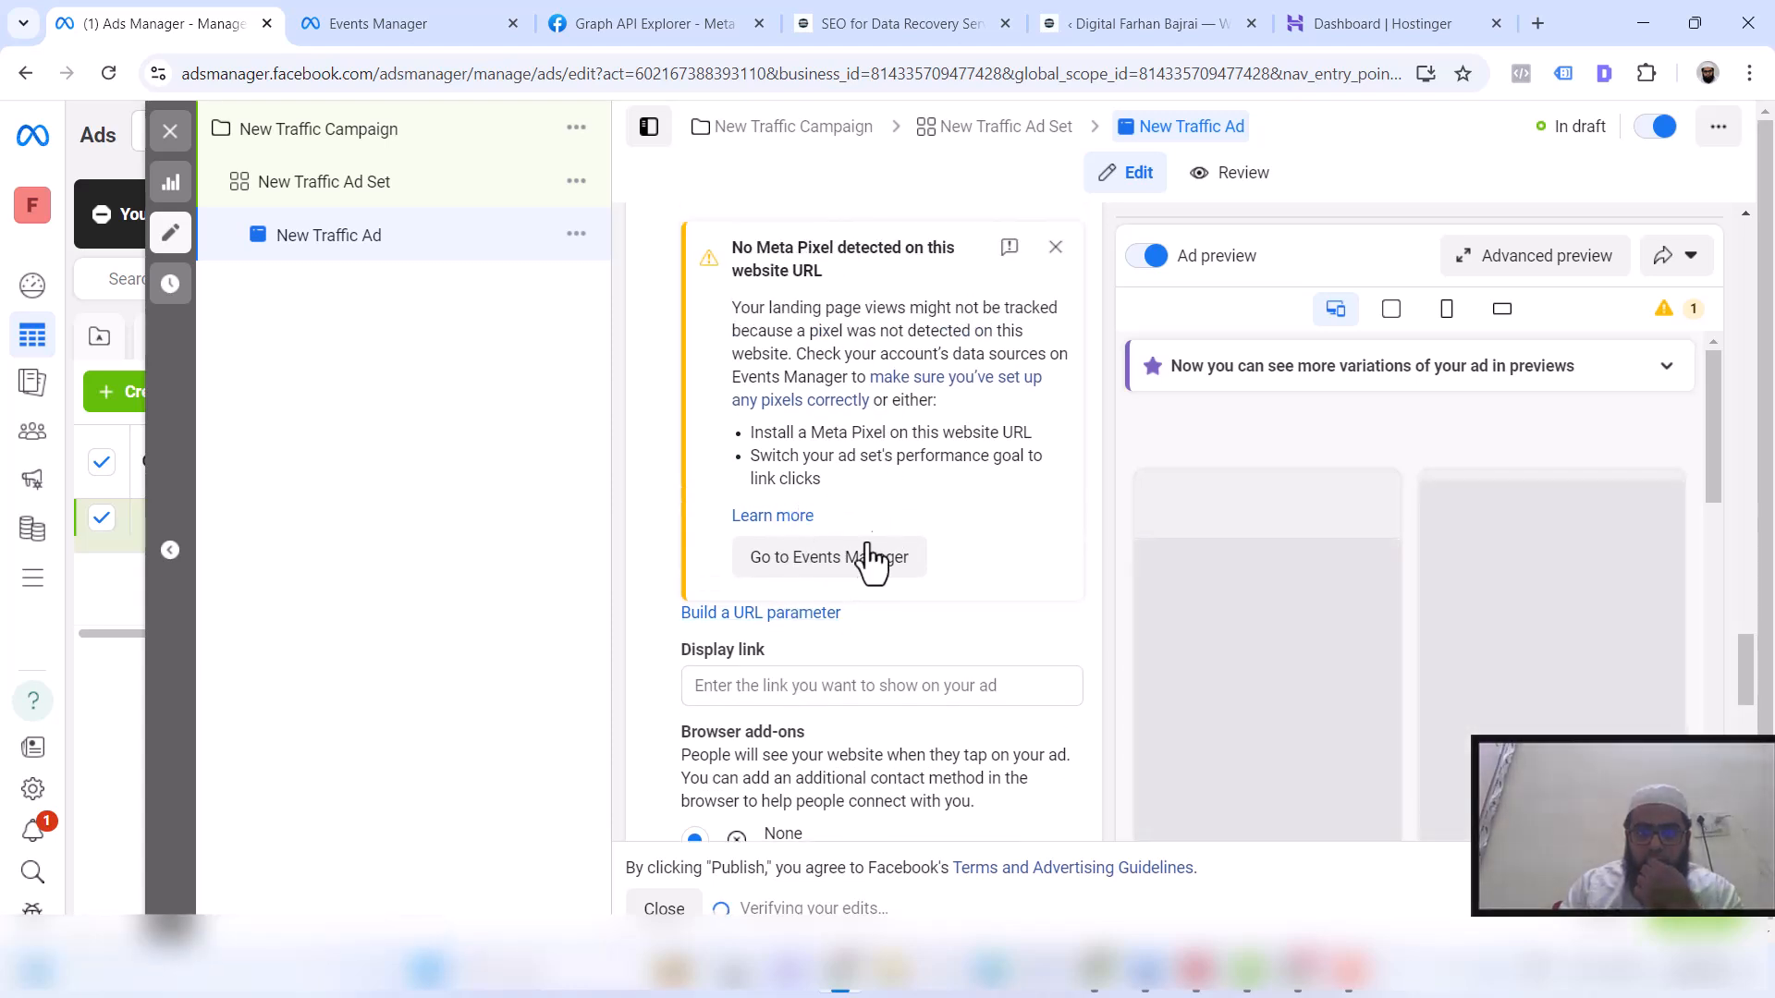
{"action": "left_click", "coordinate": [821, 693]}
{"action": "type", "text": "https://farhanbaj"}
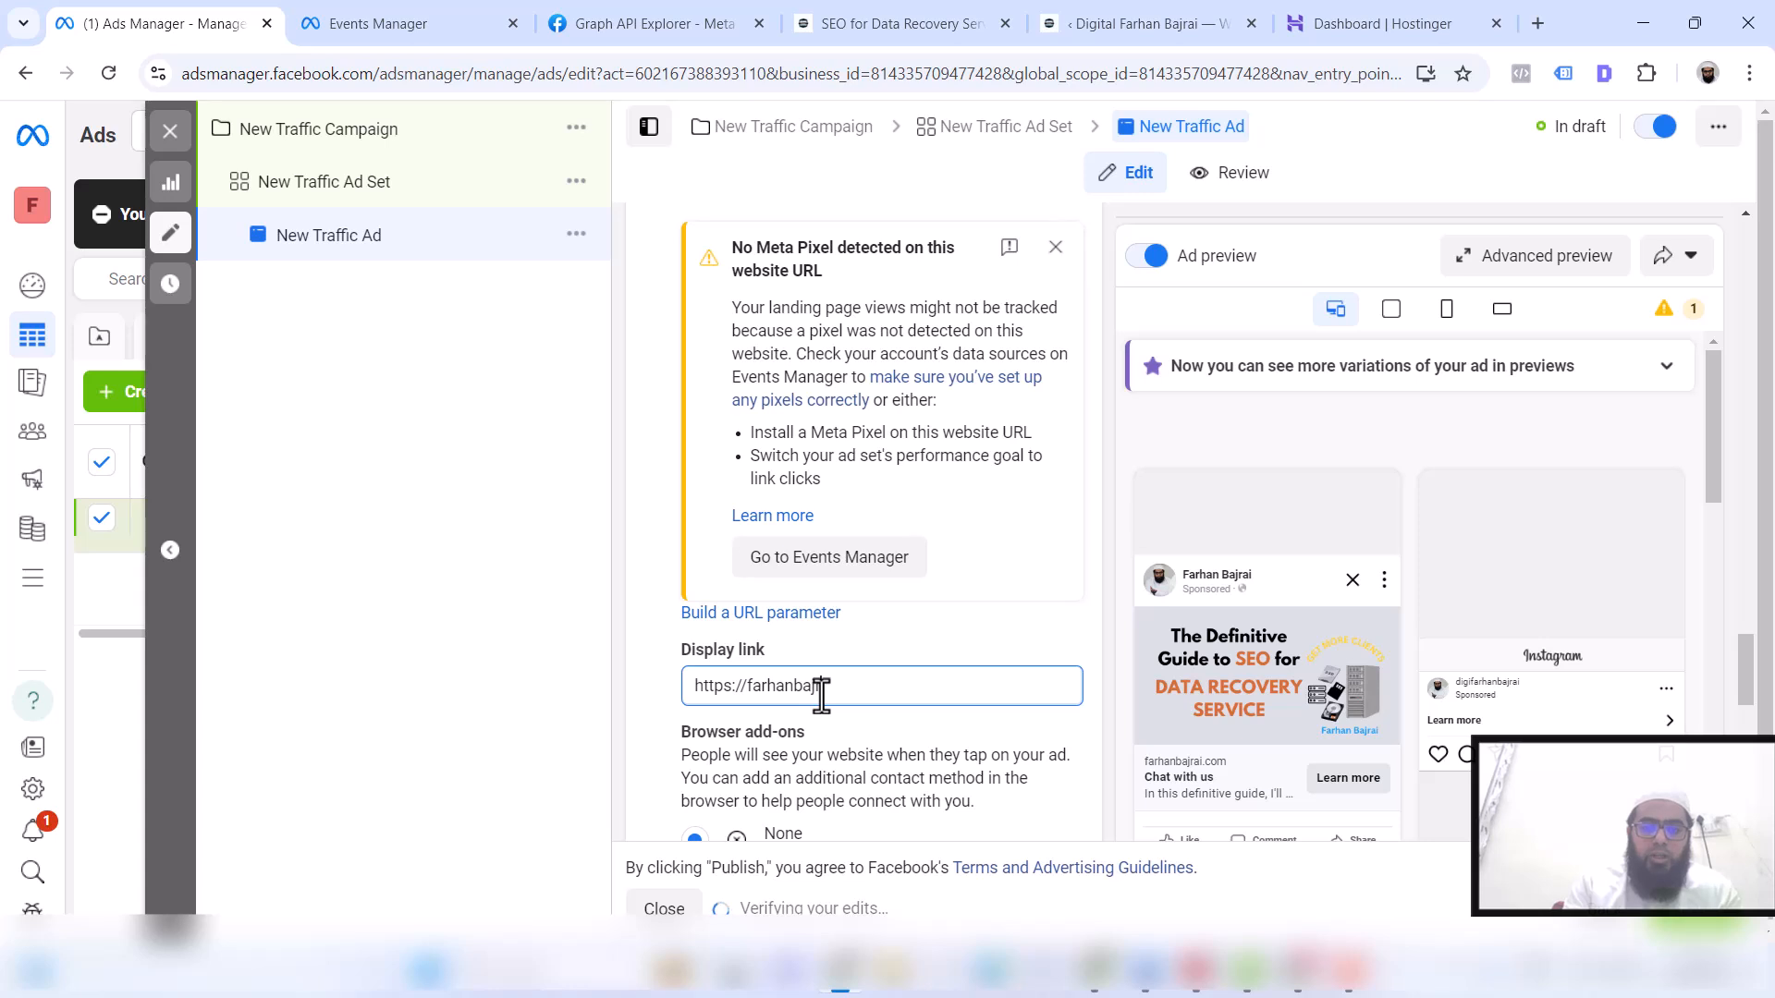
{"action": "type", "text": "rai.com"}
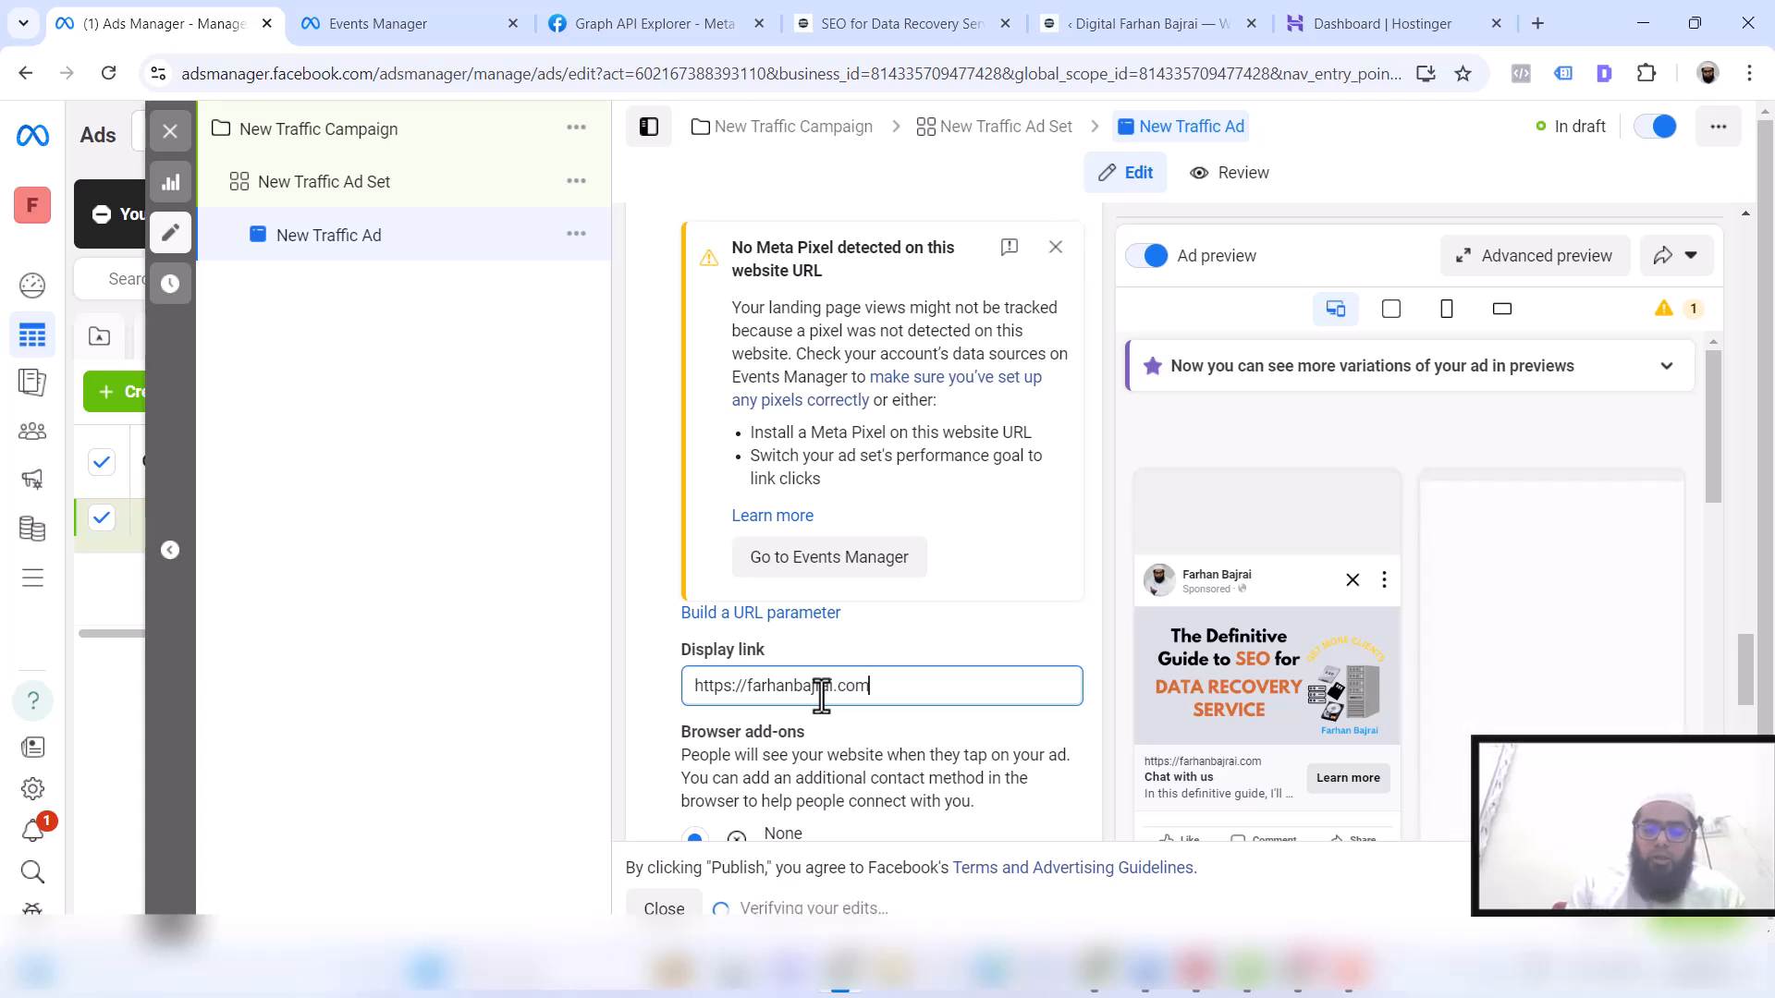
Replace the ad's display link with SeoForDataRecovery.com
{"action": "key", "text": "ctrl+shift+Left"}
{"action": "key", "text": "ctrl+shift+Left"}
{"action": "key", "text": "ctrl+shift+Left"}
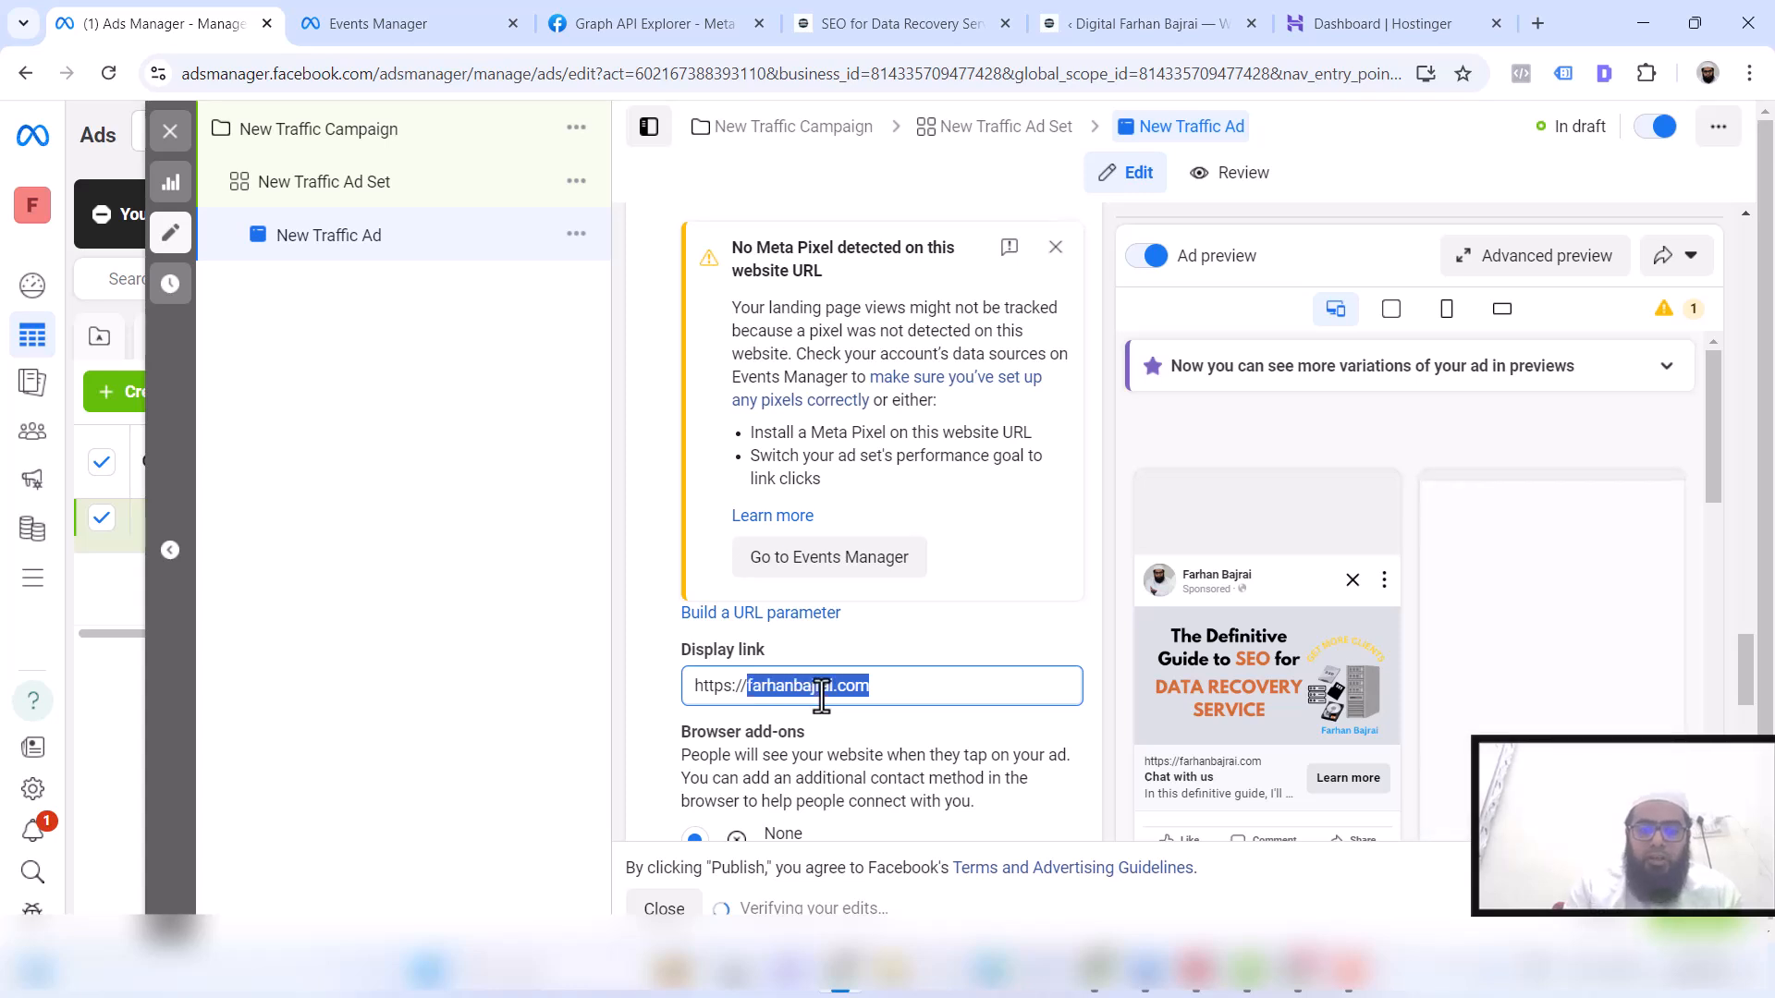
{"action": "key", "text": "ctrl+shift+Left"}
{"action": "type", "text": "SEO"}
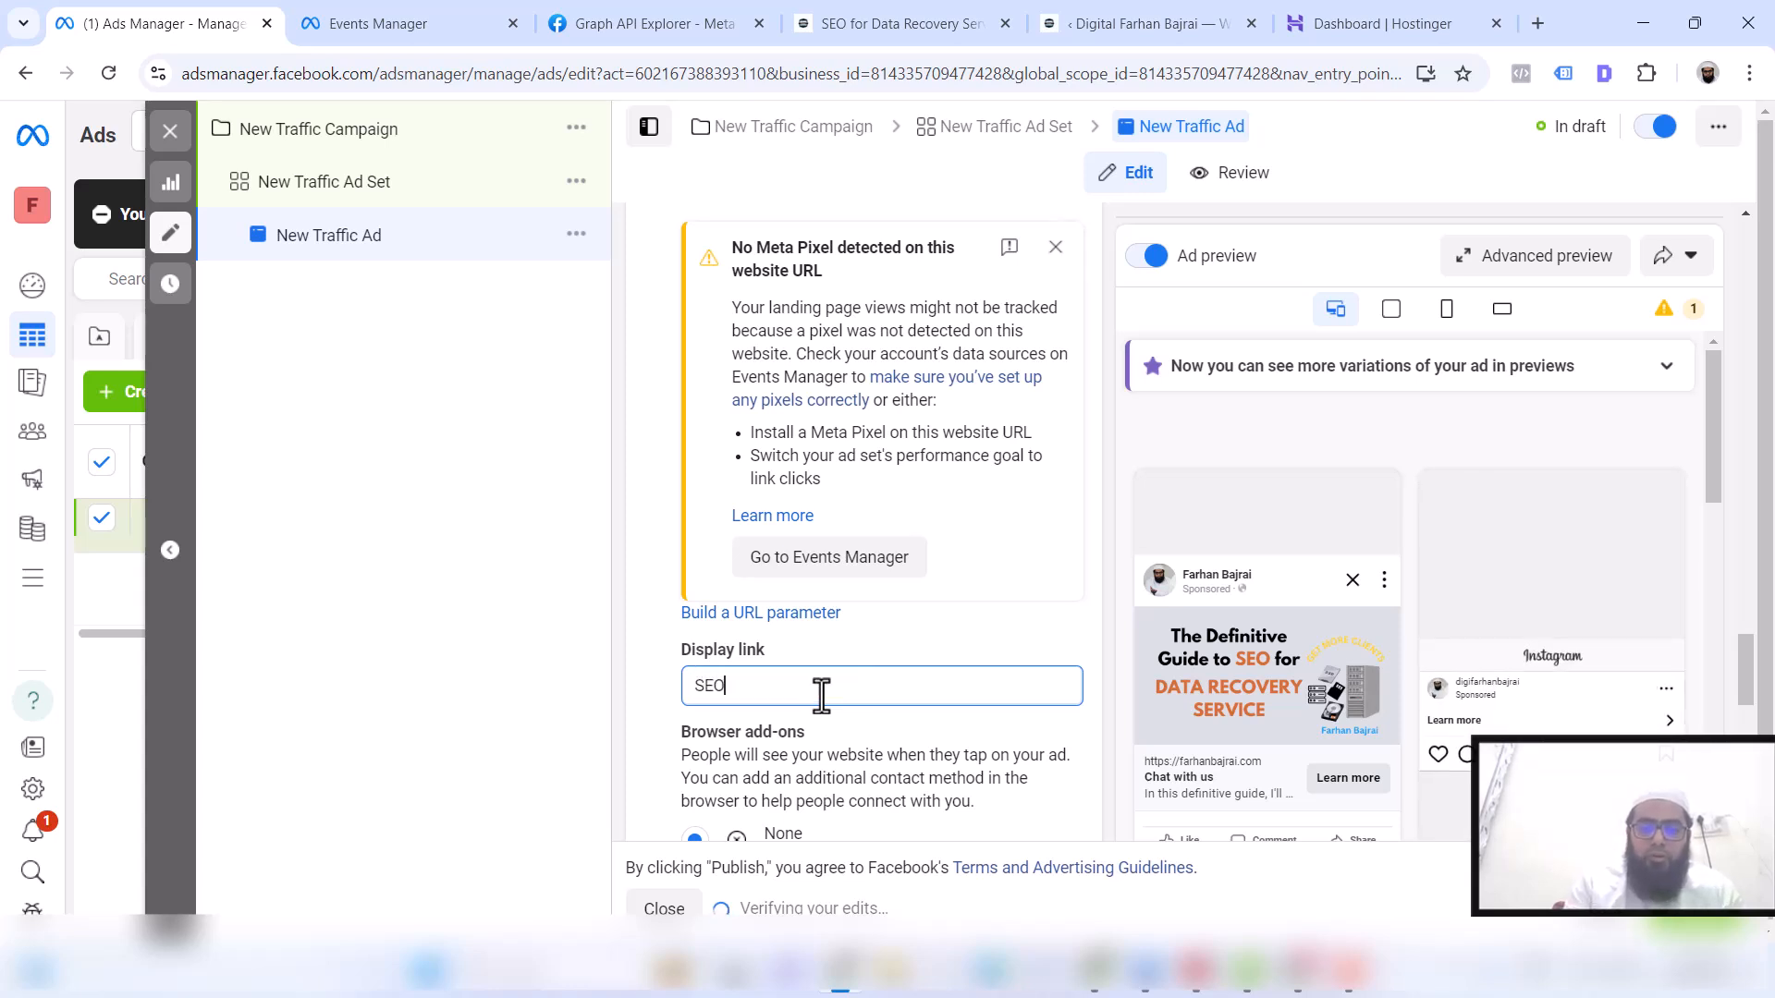
{"action": "type", "text": "For"}
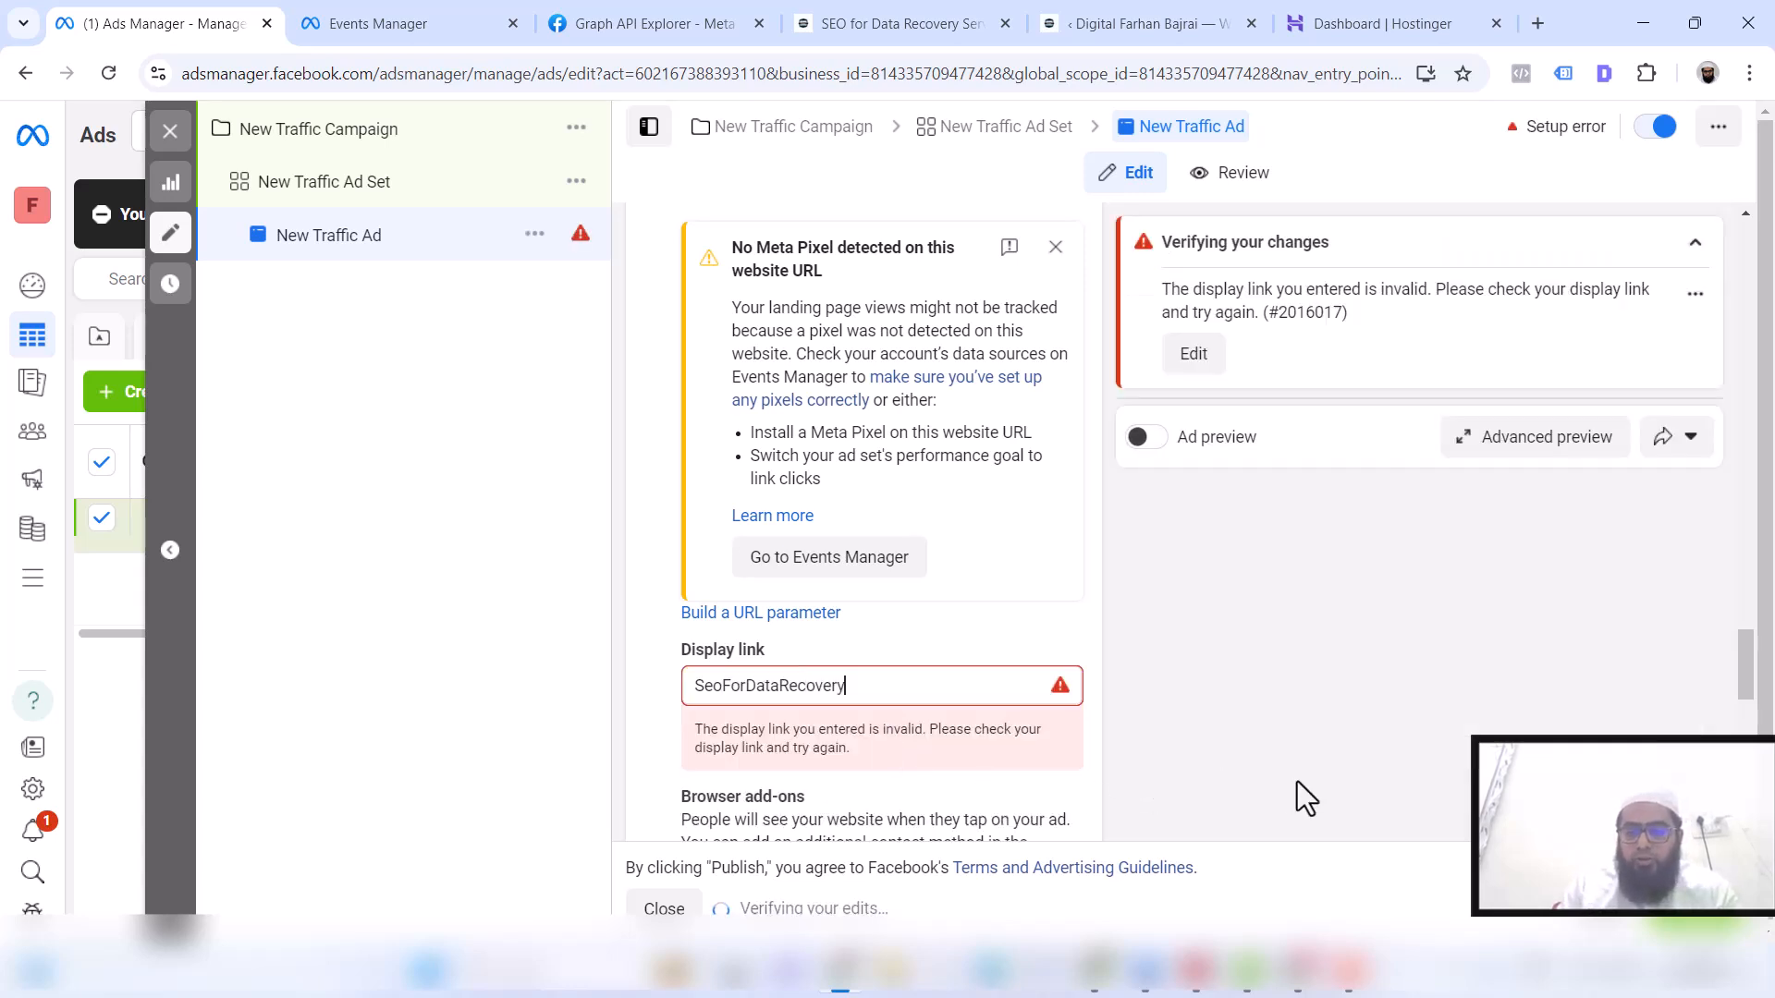
{"action": "type", "text": "DataRecovery"}
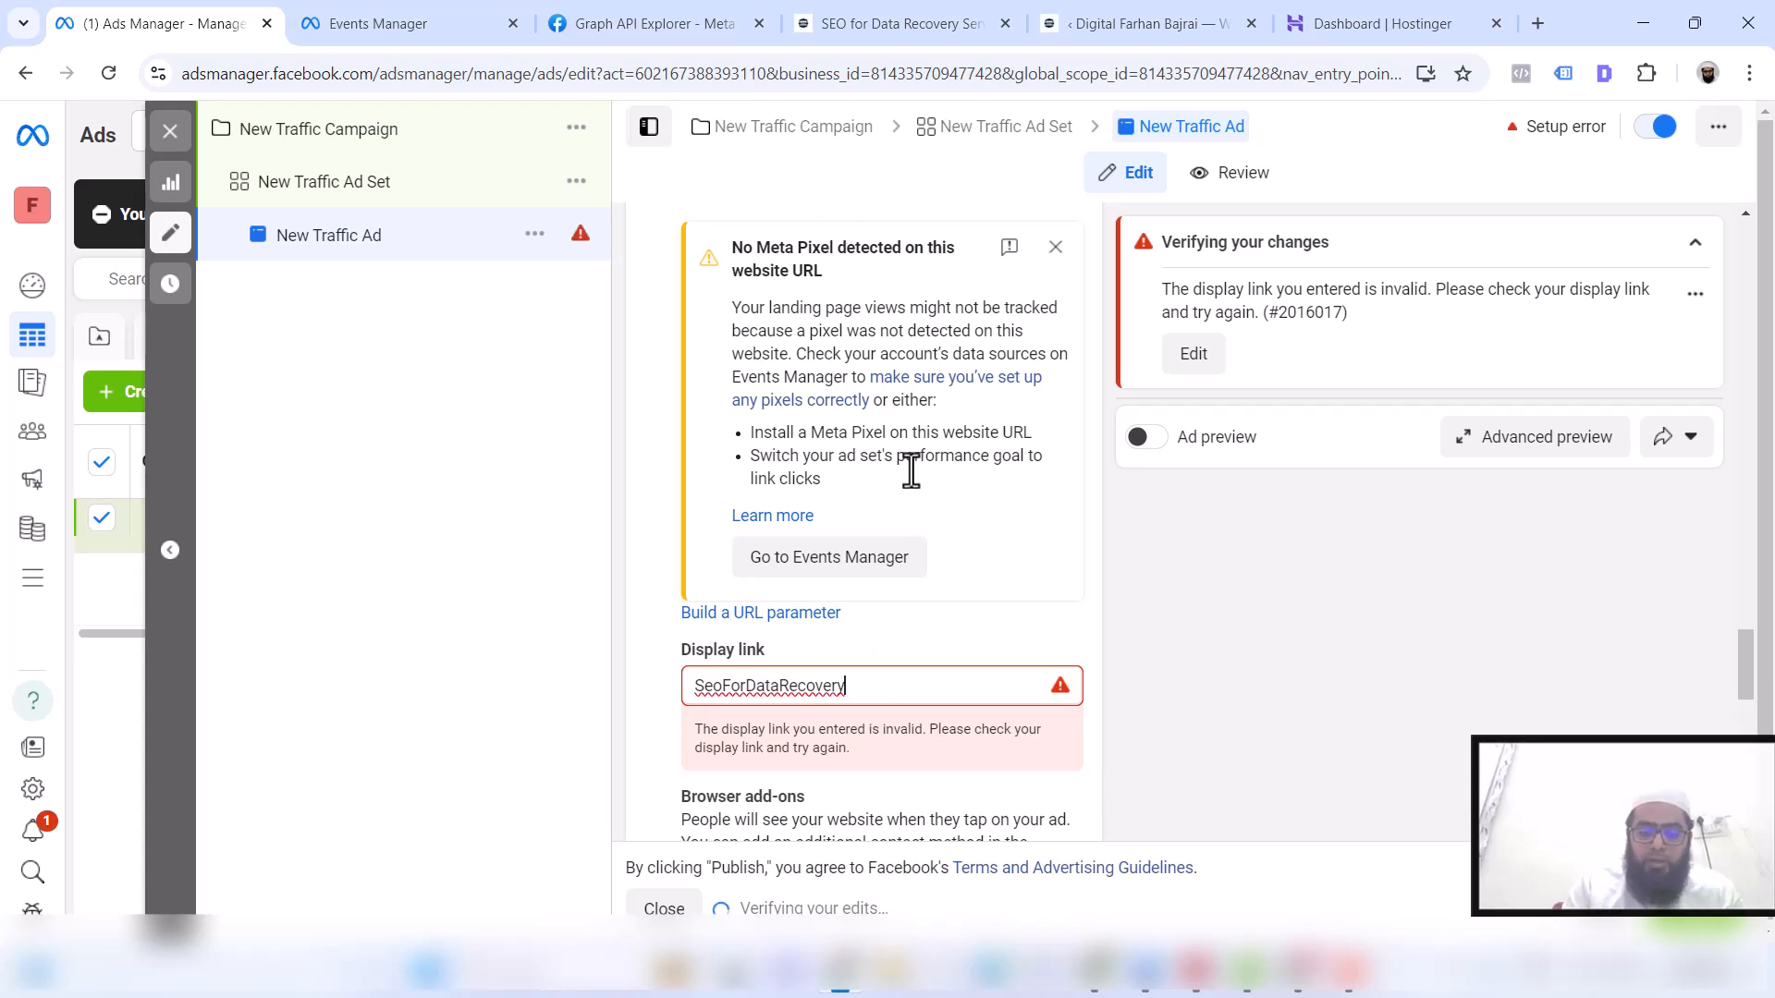
{"action": "type", "text": ".com"}
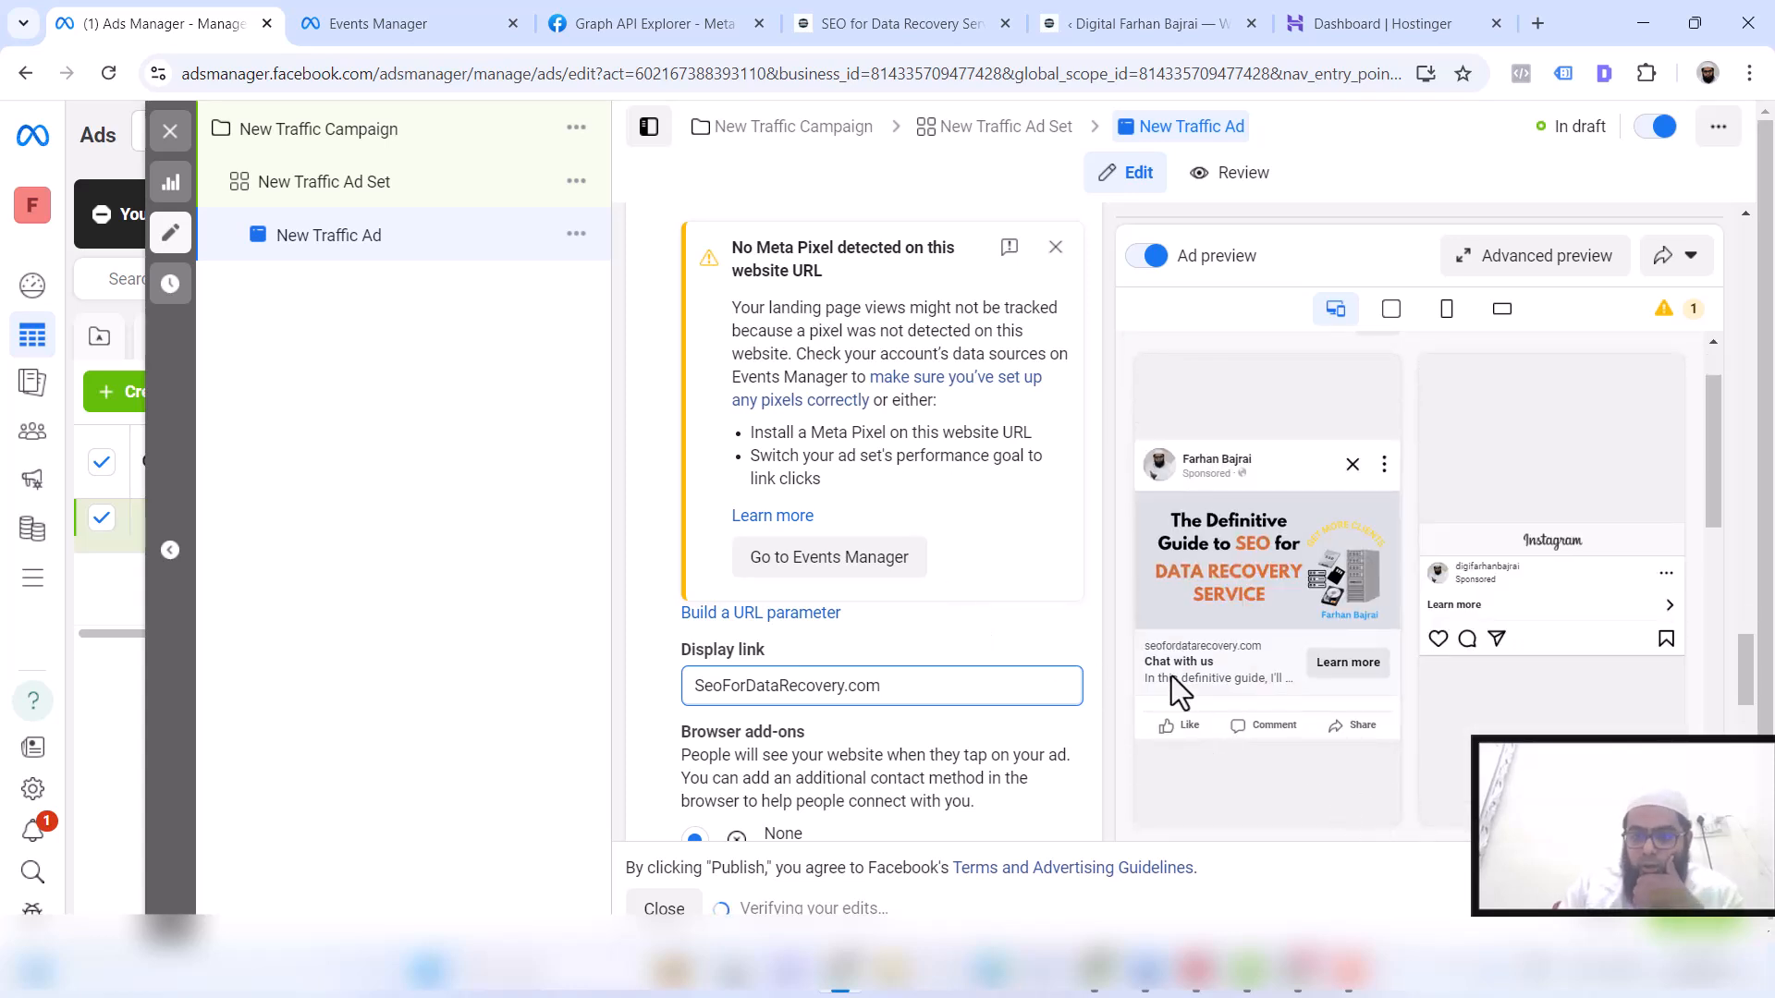
Turn on website events tracking for the New Traffic Ad and check the dataset it uses
{"action": "scroll", "coordinate": [702, 716], "scroll_direction": "down", "scroll_amount": 3}
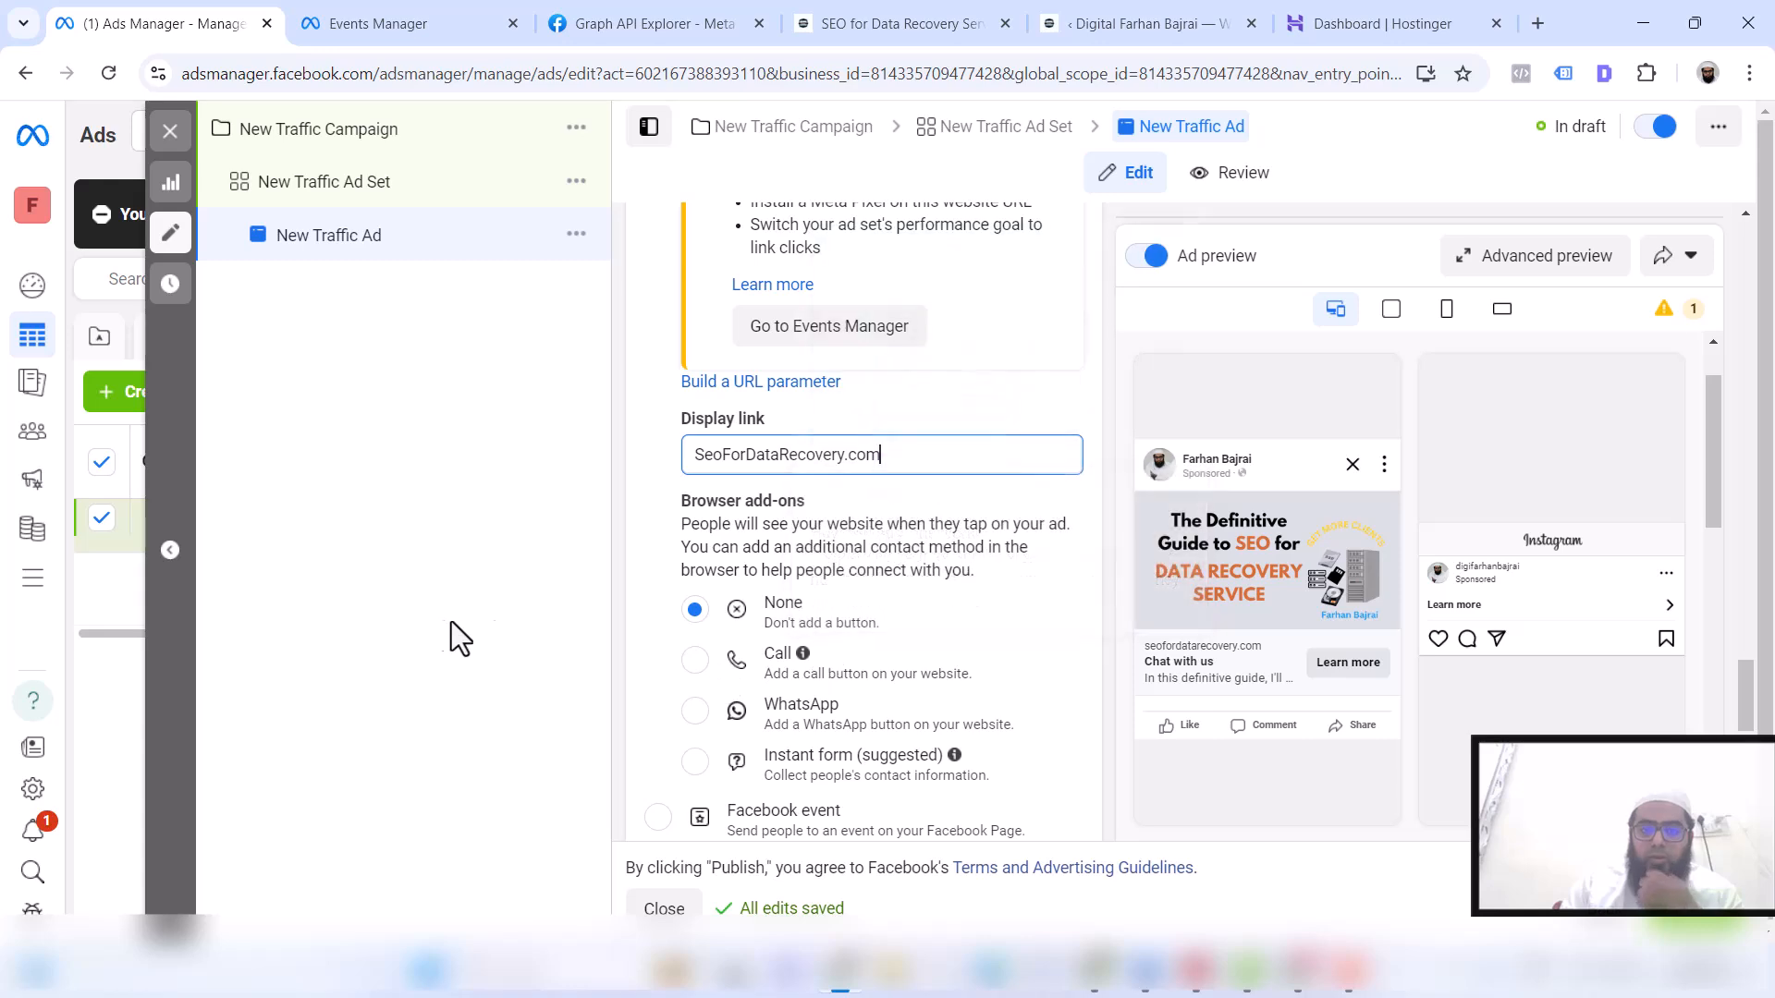
{"action": "scroll", "coordinate": [915, 721], "scroll_direction": "down", "scroll_amount": 3}
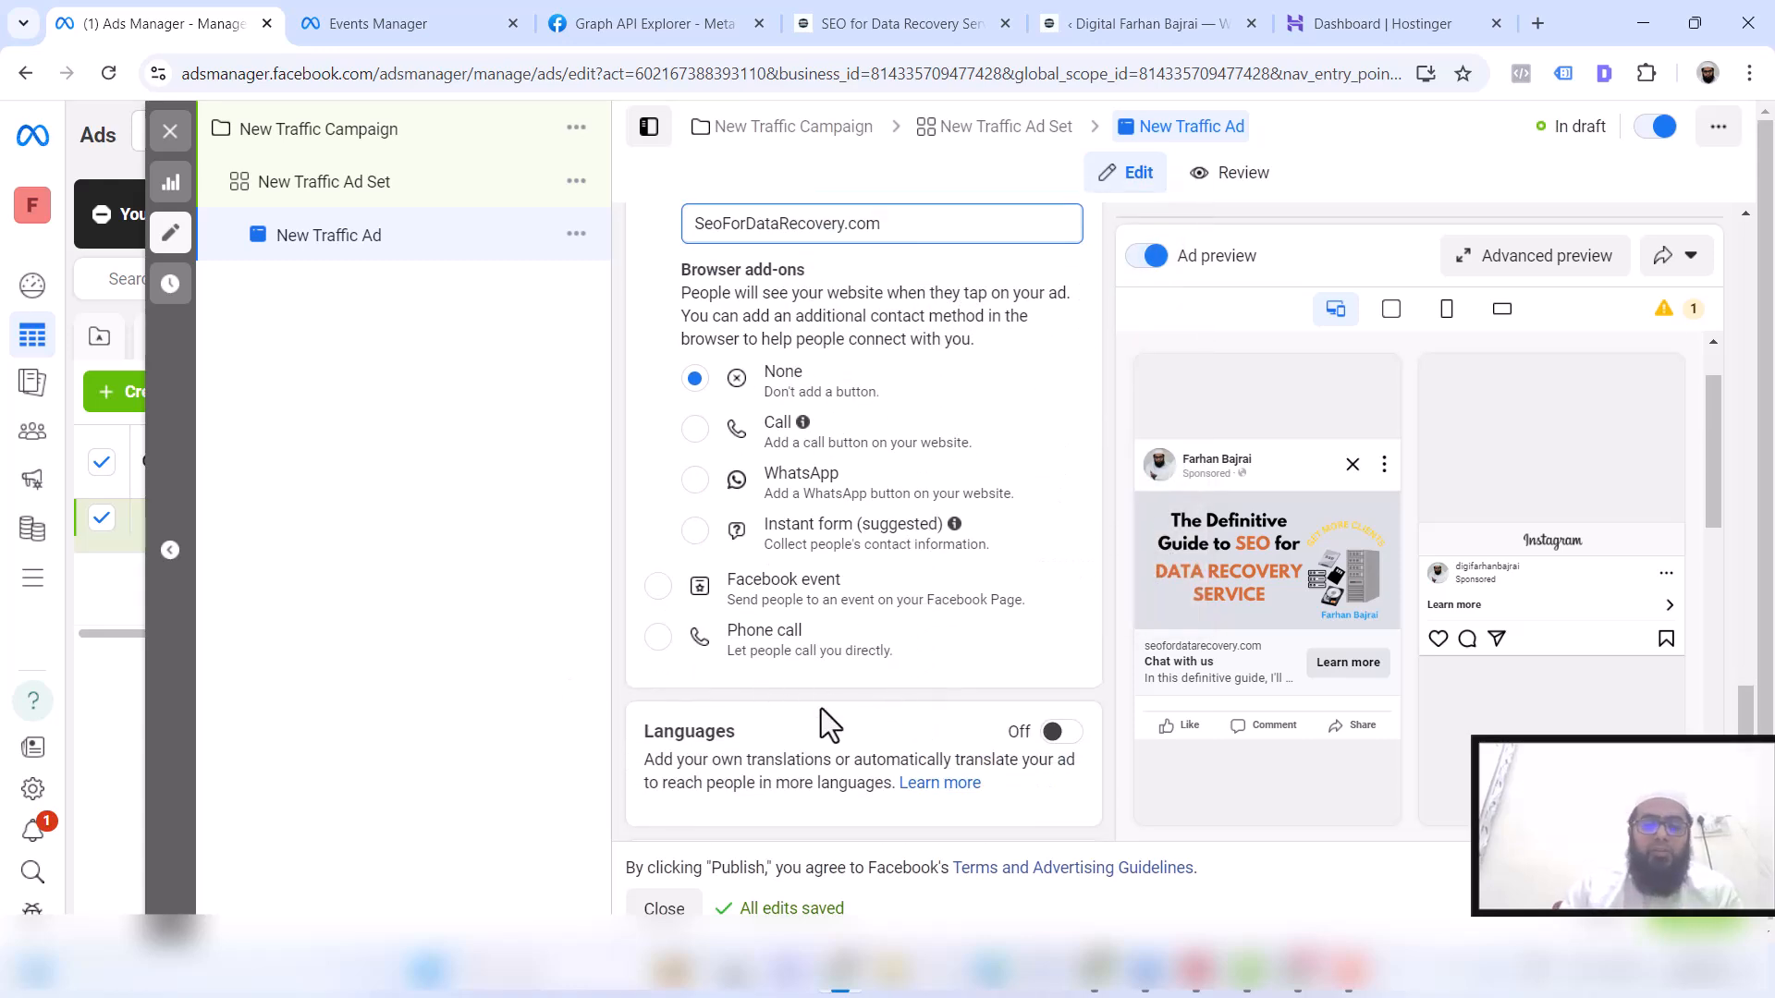
{"action": "scroll", "coordinate": [821, 708], "scroll_direction": "down", "scroll_amount": 3}
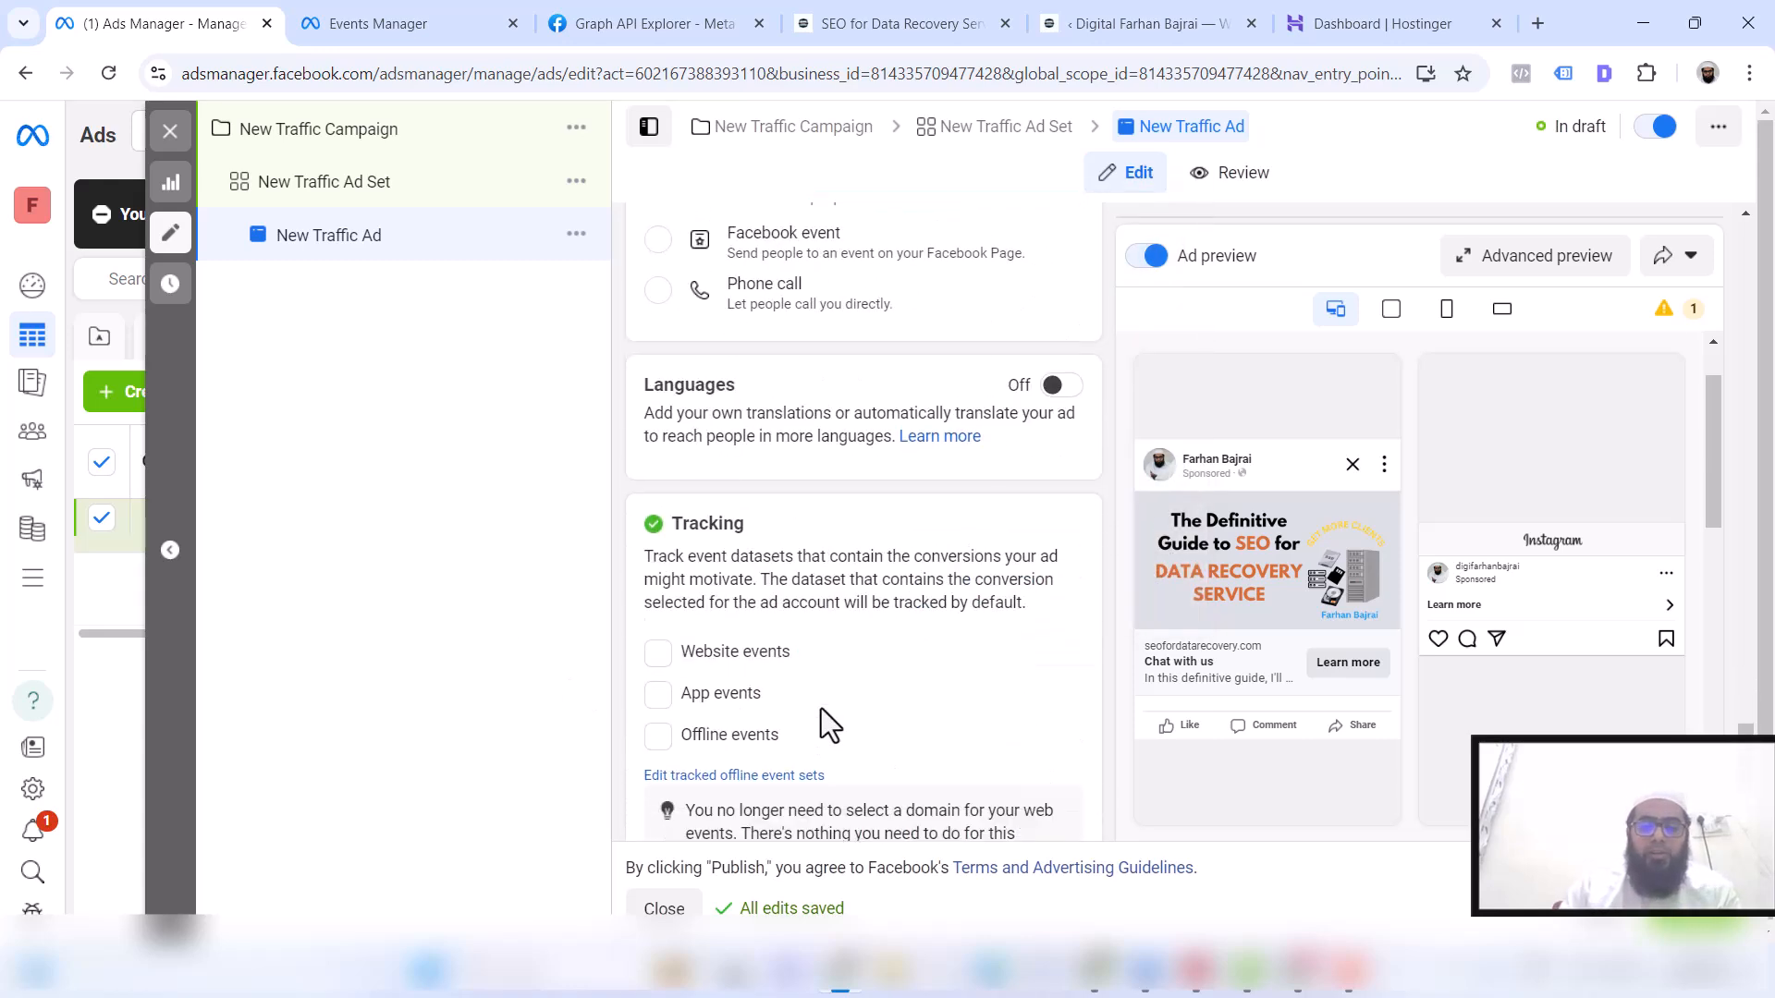
{"action": "left_click", "coordinate": [657, 652]}
{"action": "scroll", "coordinate": [885, 681], "scroll_direction": "down", "scroll_amount": 2}
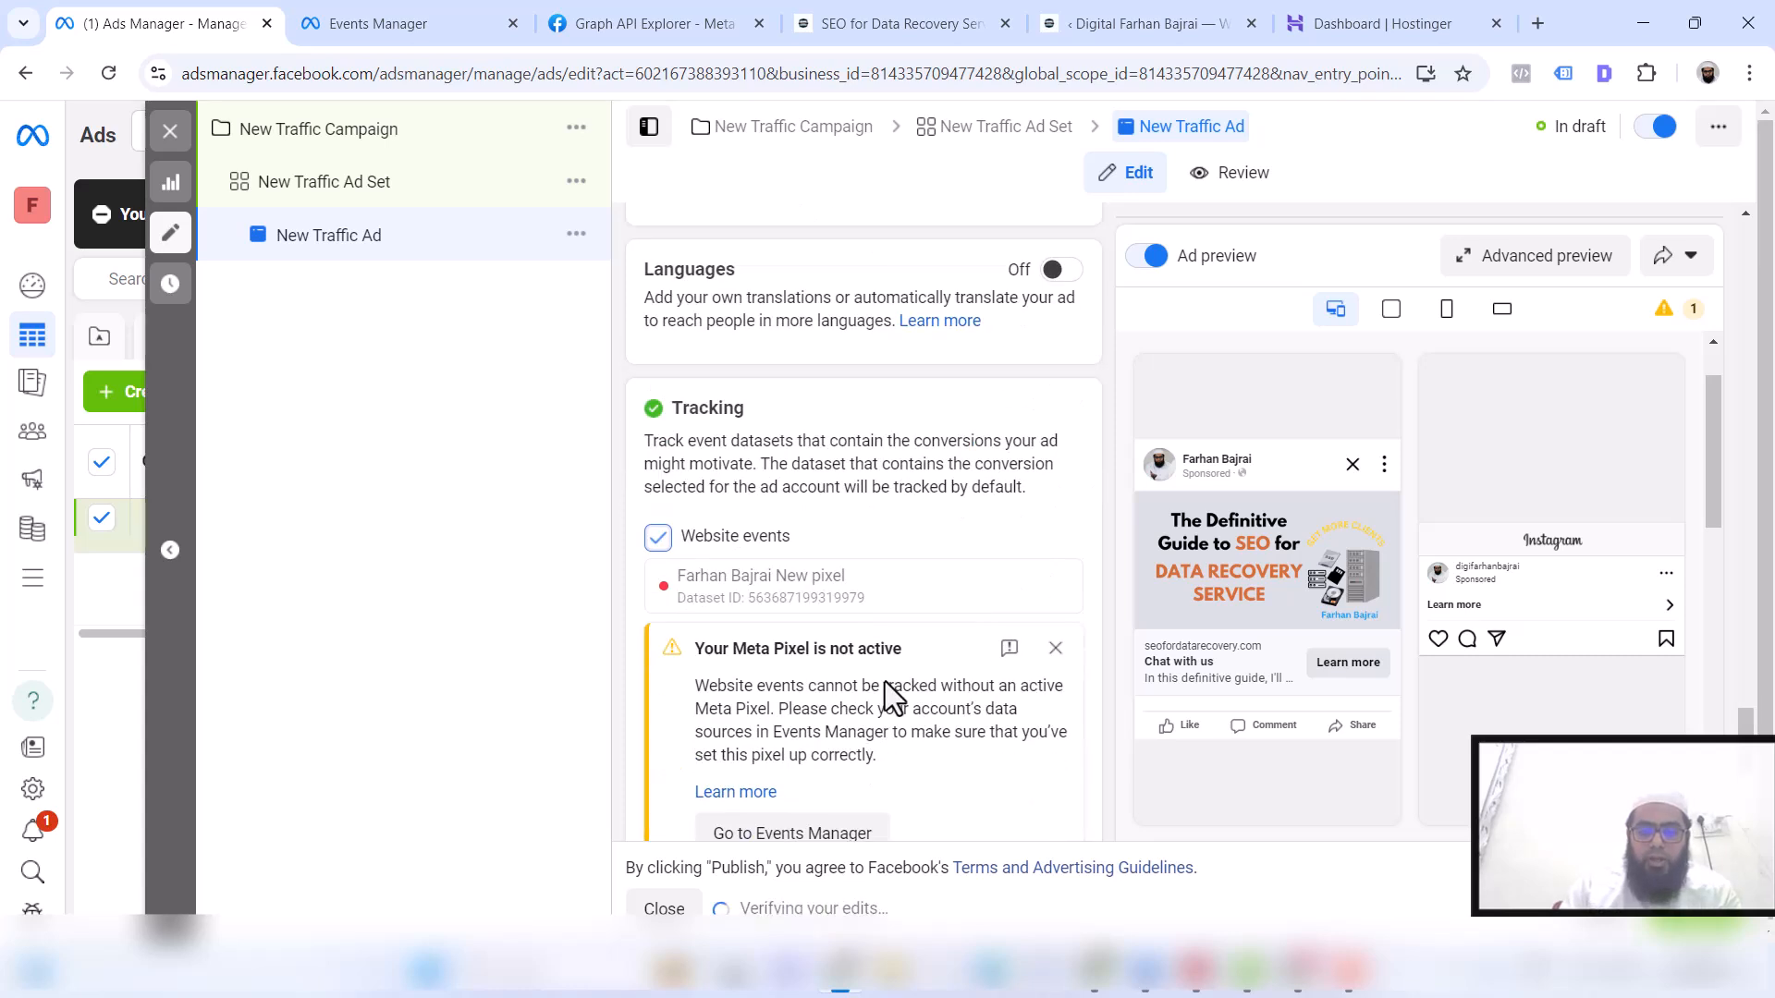
Switch to Events Manager, check the received test events of the new pixel and open its overview
{"action": "left_click", "coordinate": [460, 16]}
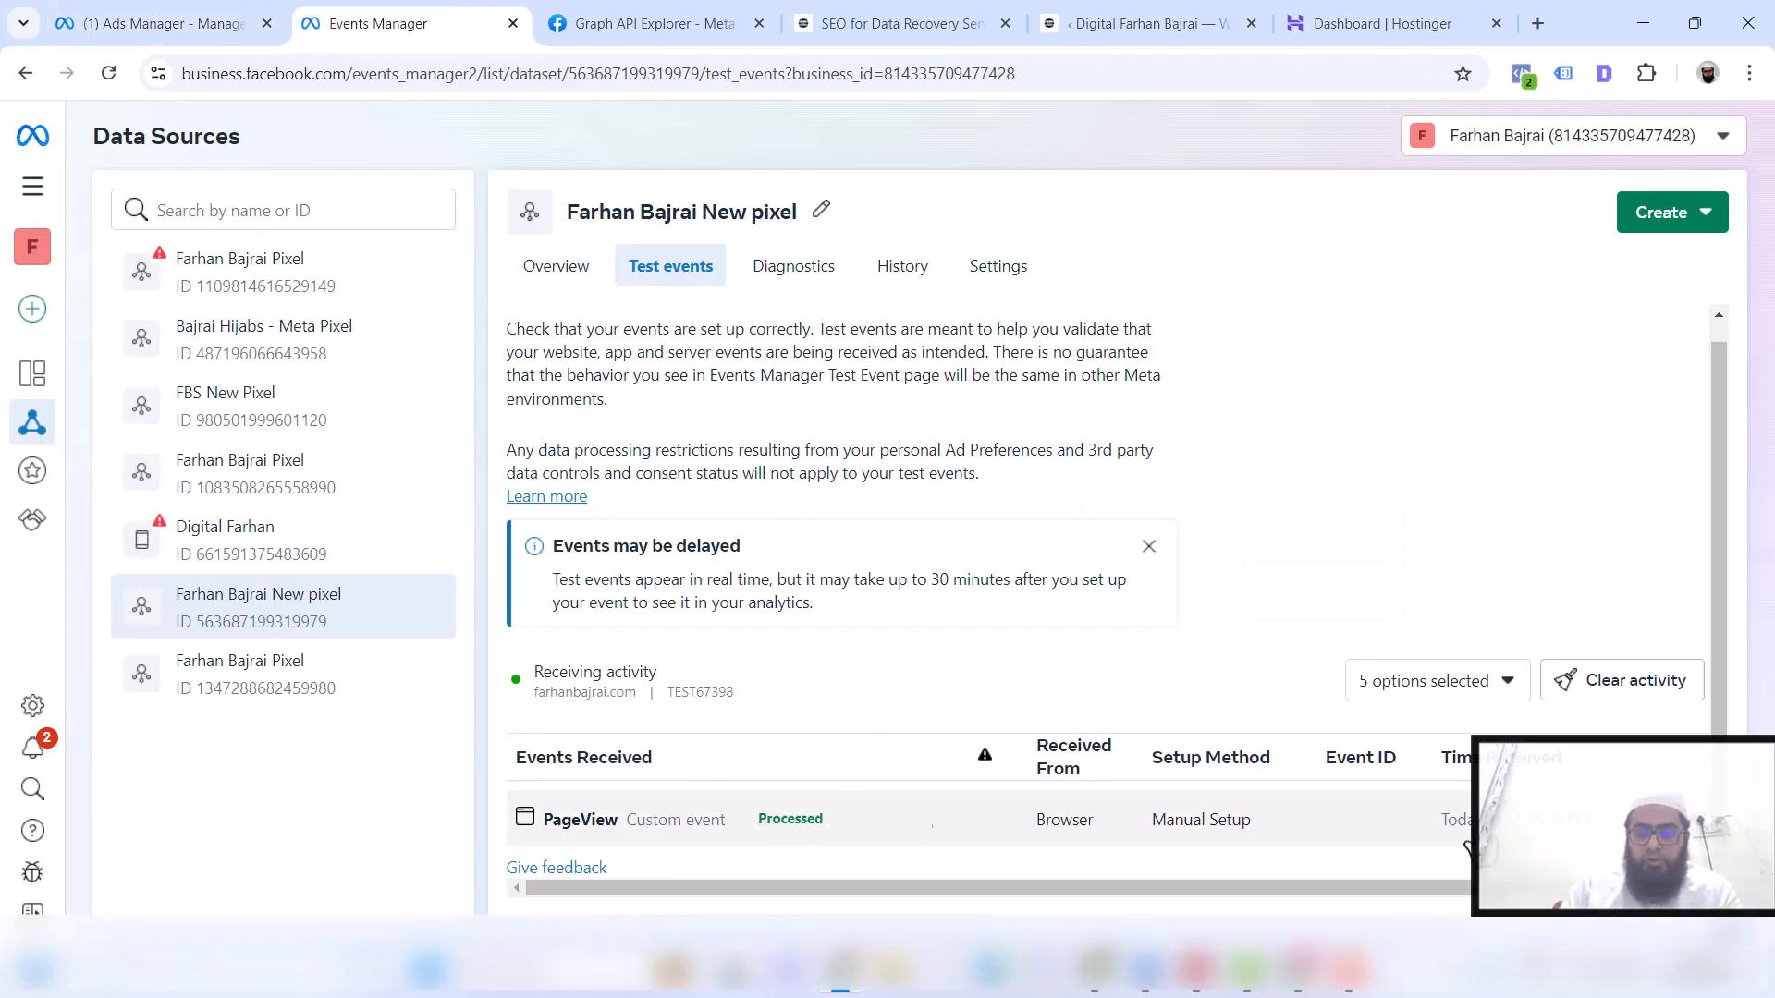
{"action": "left_click_drag", "start_coordinate": [1296, 886], "coordinate": [1442, 873]}
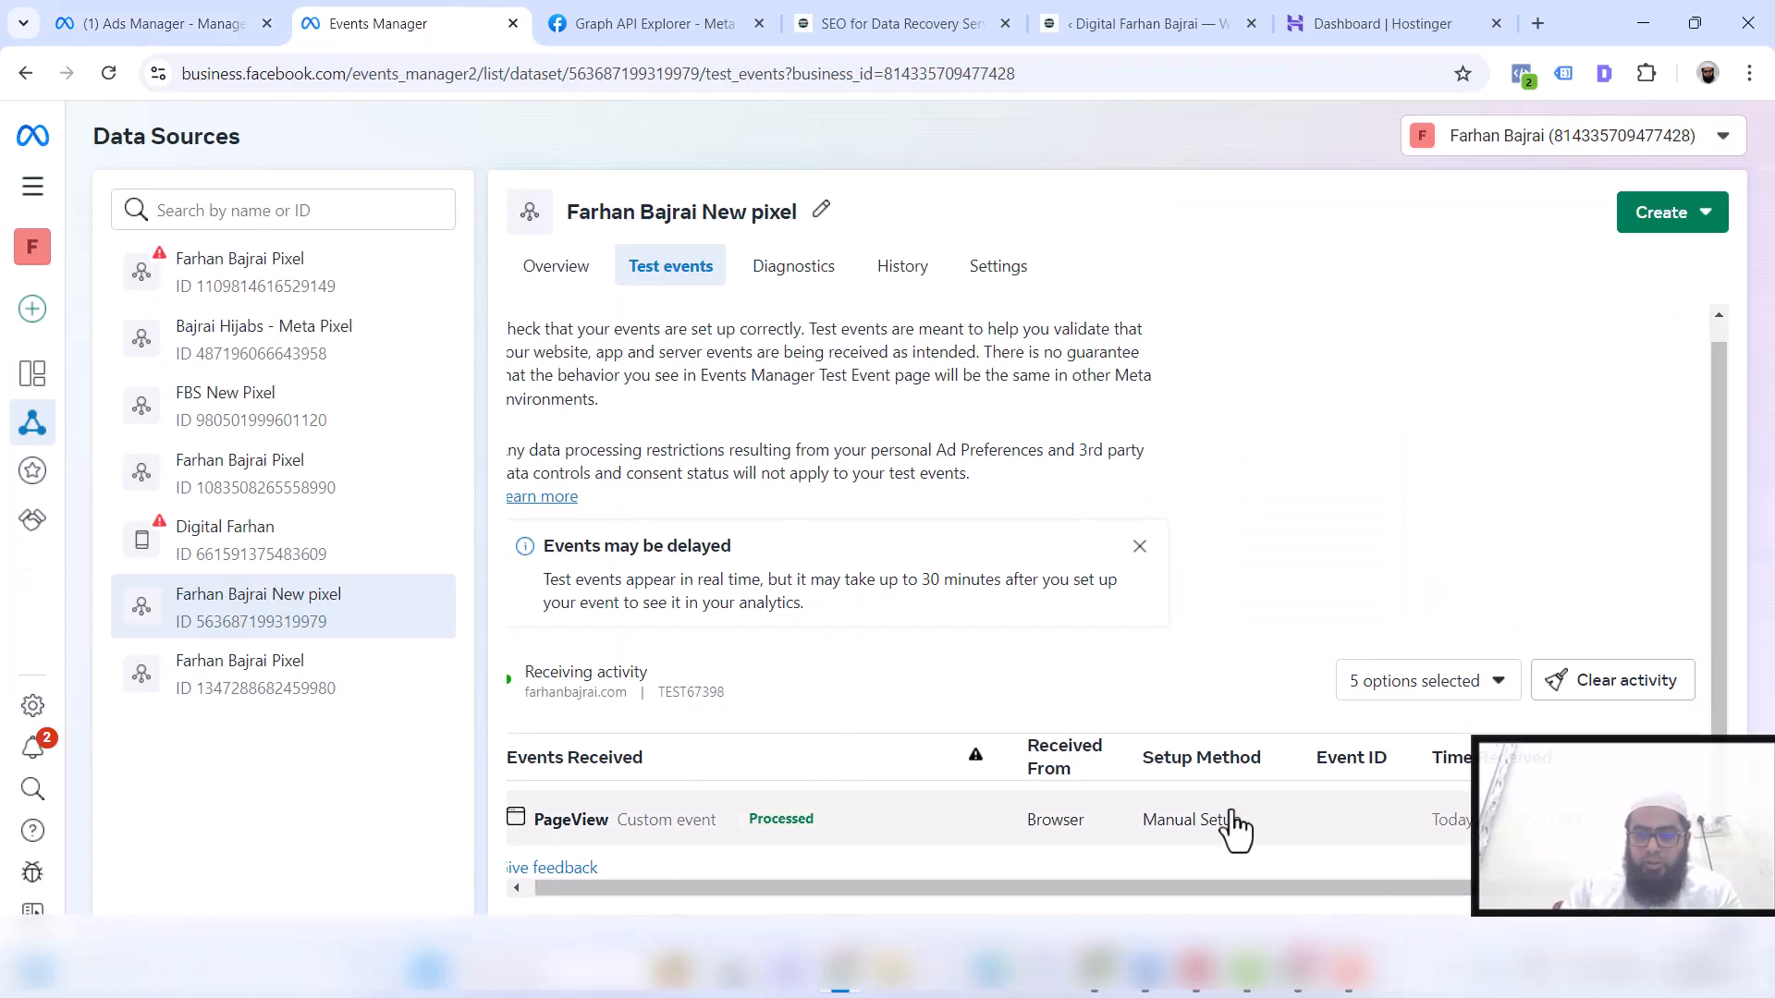
{"action": "left_click", "coordinate": [555, 270]}
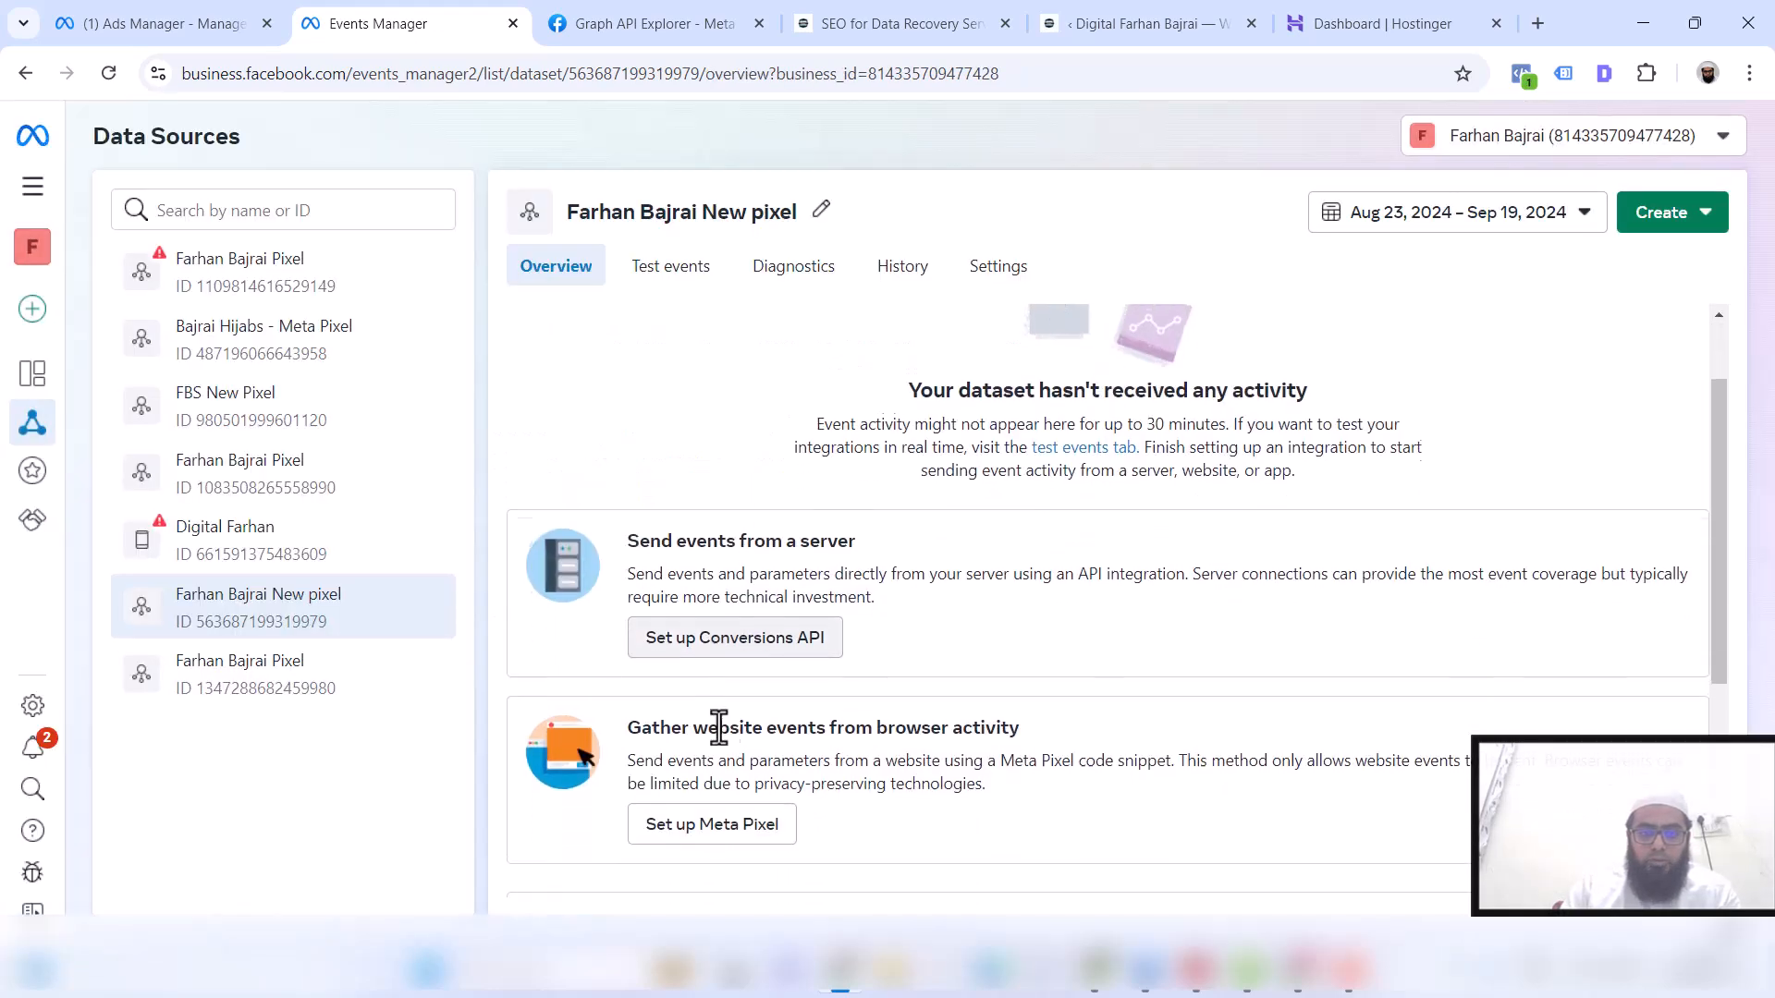
Start setting up the Conversions API for the new pixel with the manual setup option
{"action": "left_click", "coordinate": [724, 636]}
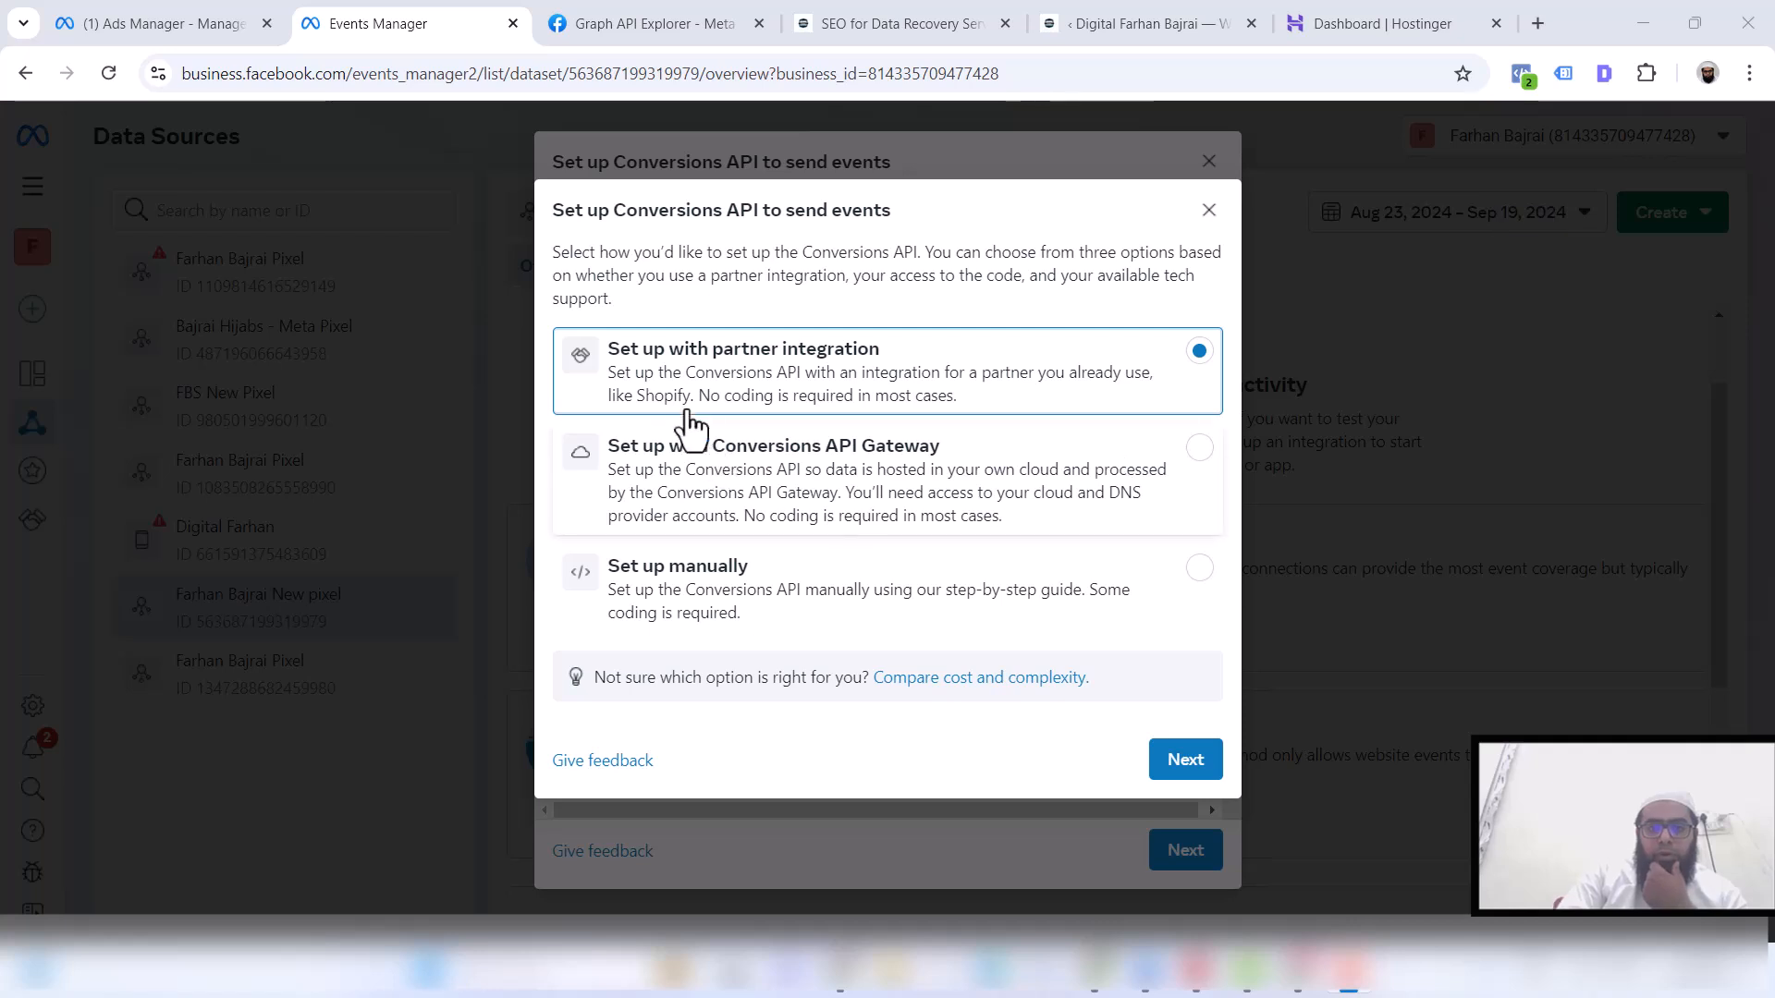
{"action": "left_click", "coordinate": [893, 640]}
{"action": "left_click", "coordinate": [1167, 767]}
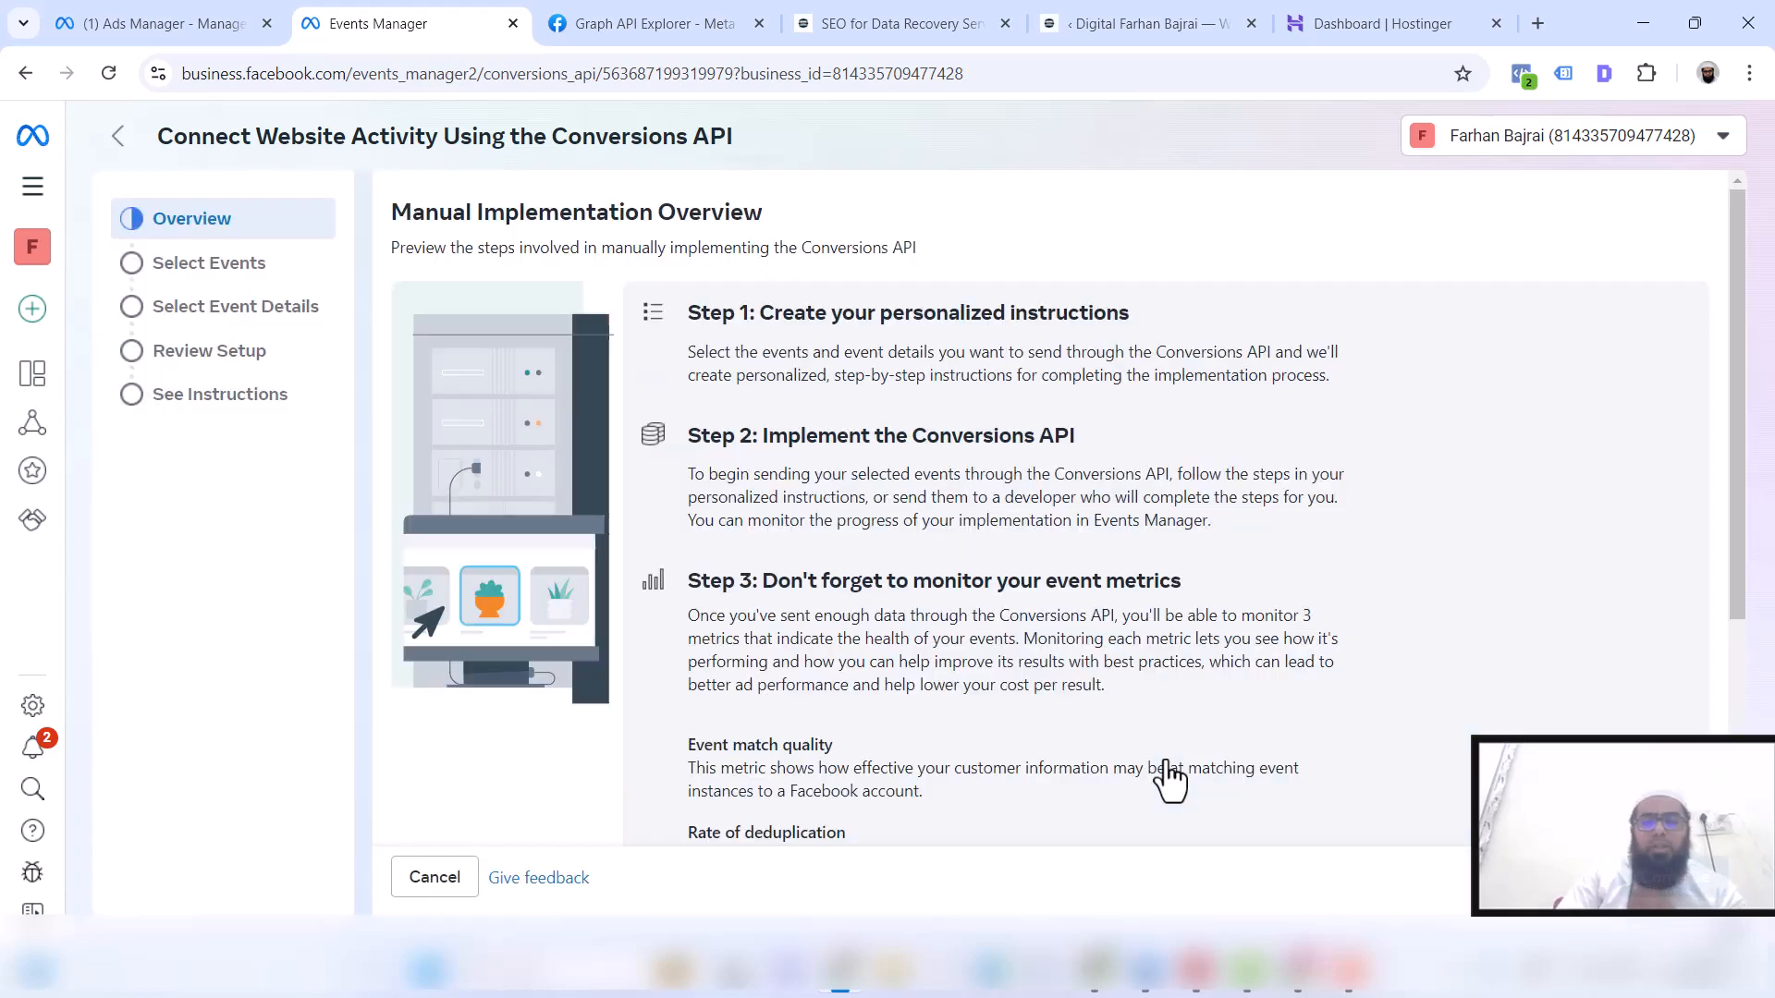
Read the manual implementation overview and proceed to the event details with View Content as the event
{"action": "double_click", "coordinate": [888, 314]}
{"action": "double_click", "coordinate": [815, 437]}
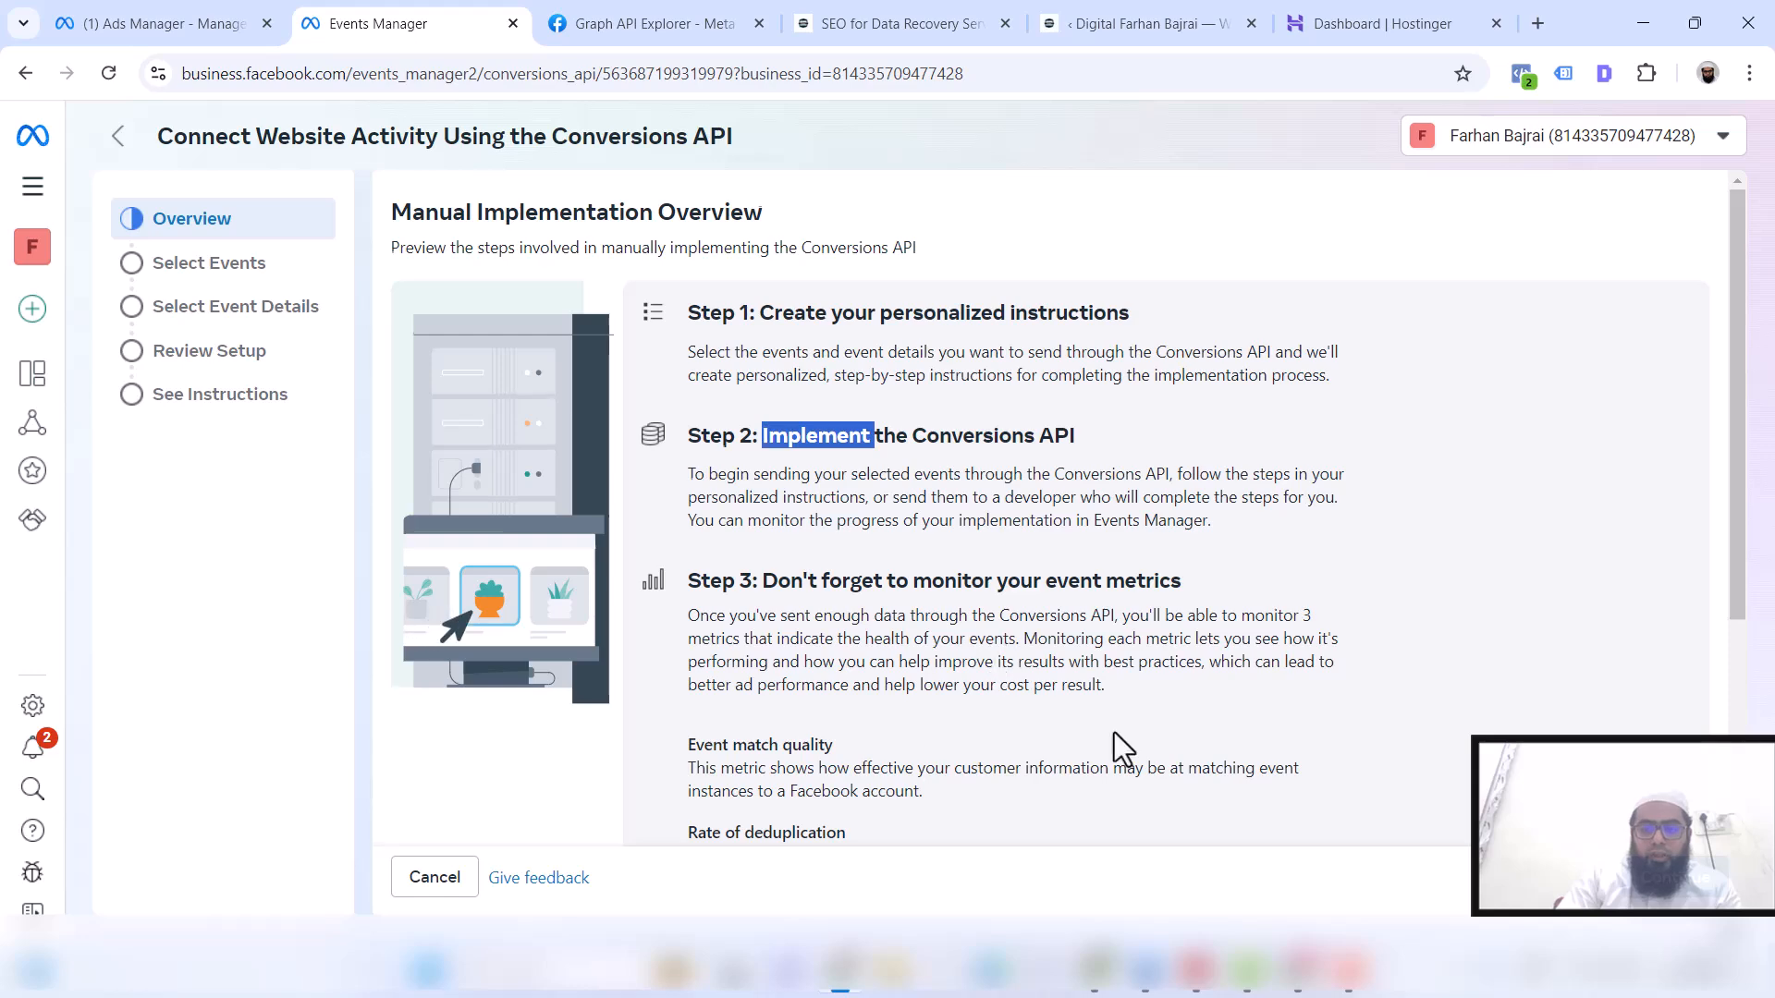
{"action": "scroll", "coordinate": [1008, 673], "scroll_direction": "down", "scroll_amount": 3}
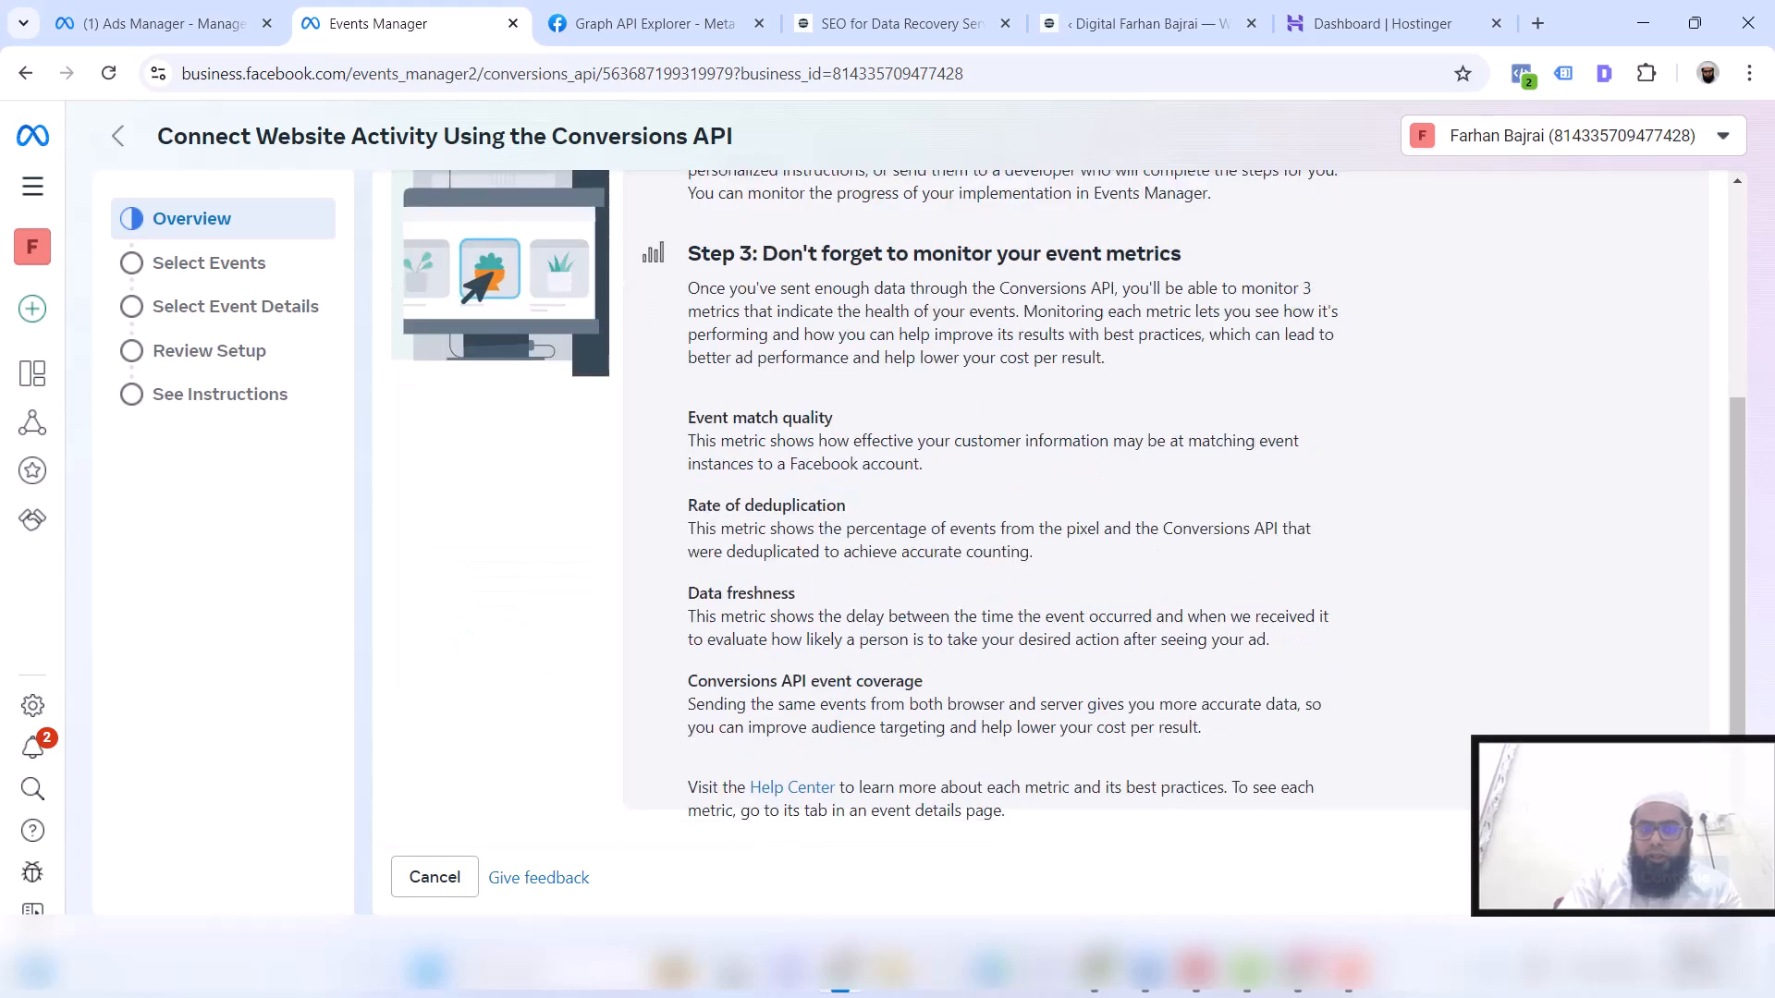
{"action": "left_click", "coordinate": [1675, 878]}
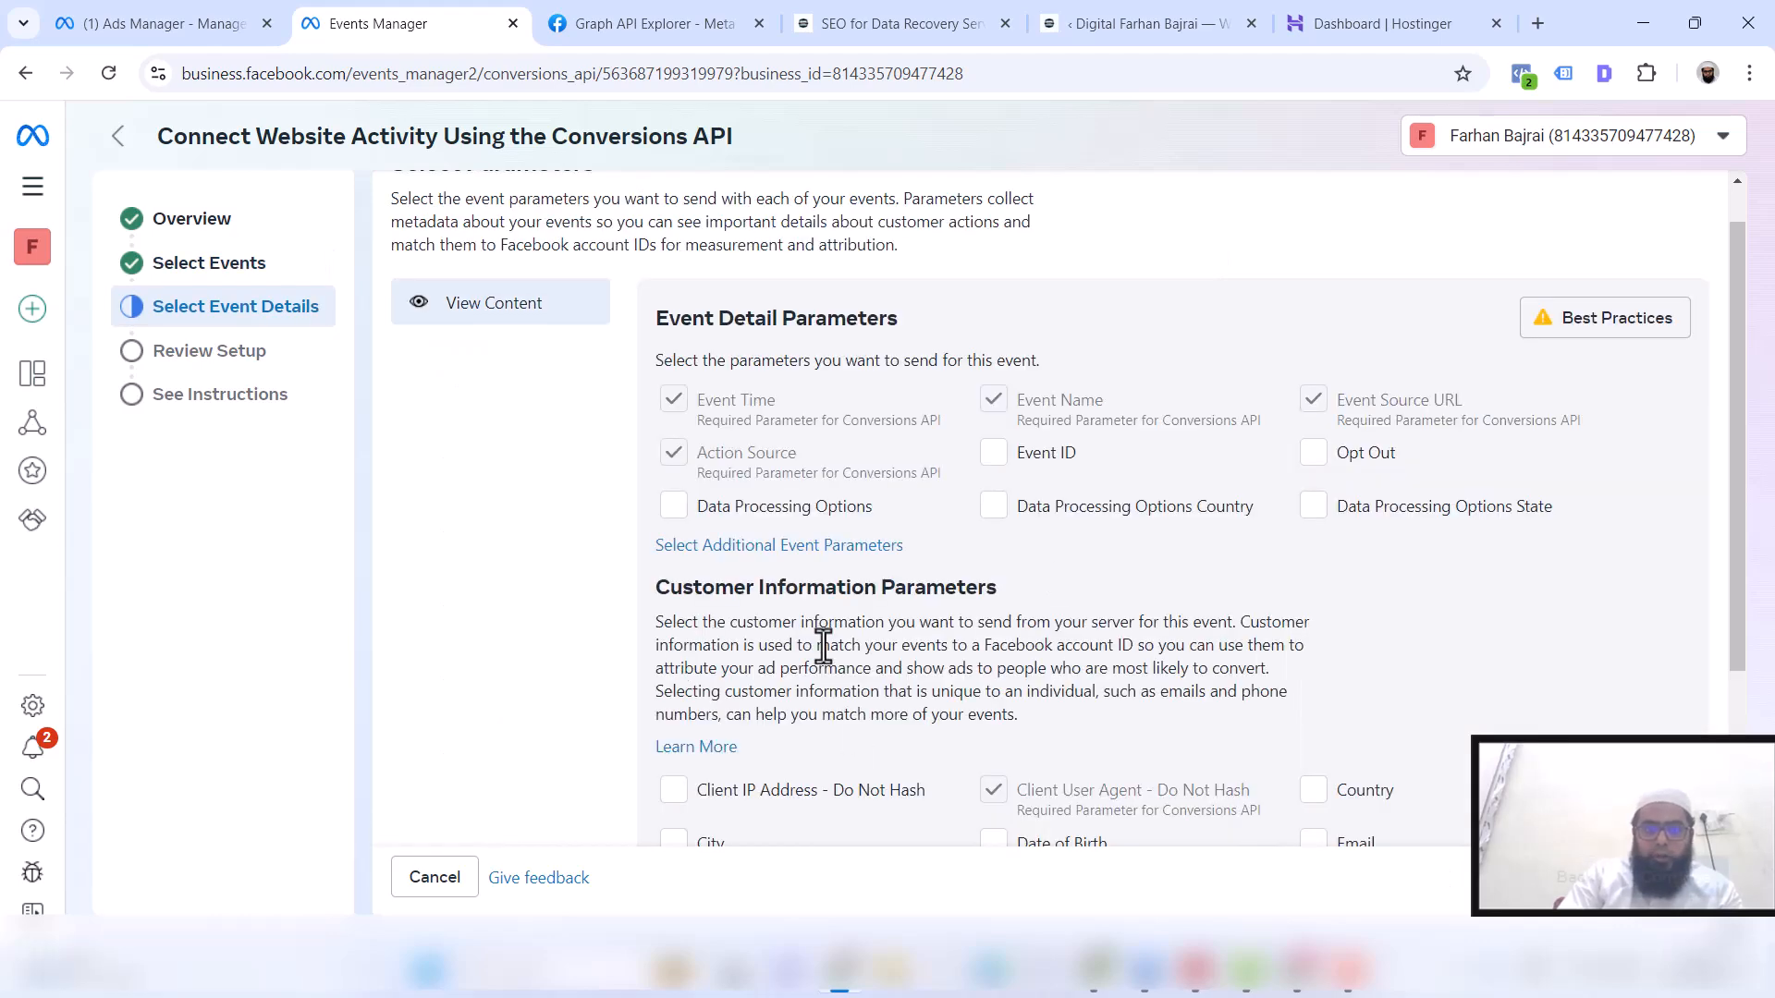
Select Country, Email, City, Date of Birth, Phone, First Name, Gender and Last Name as customer information parameters for View Content
{"action": "scroll", "coordinate": [1390, 695], "scroll_direction": "down", "scroll_amount": 3}
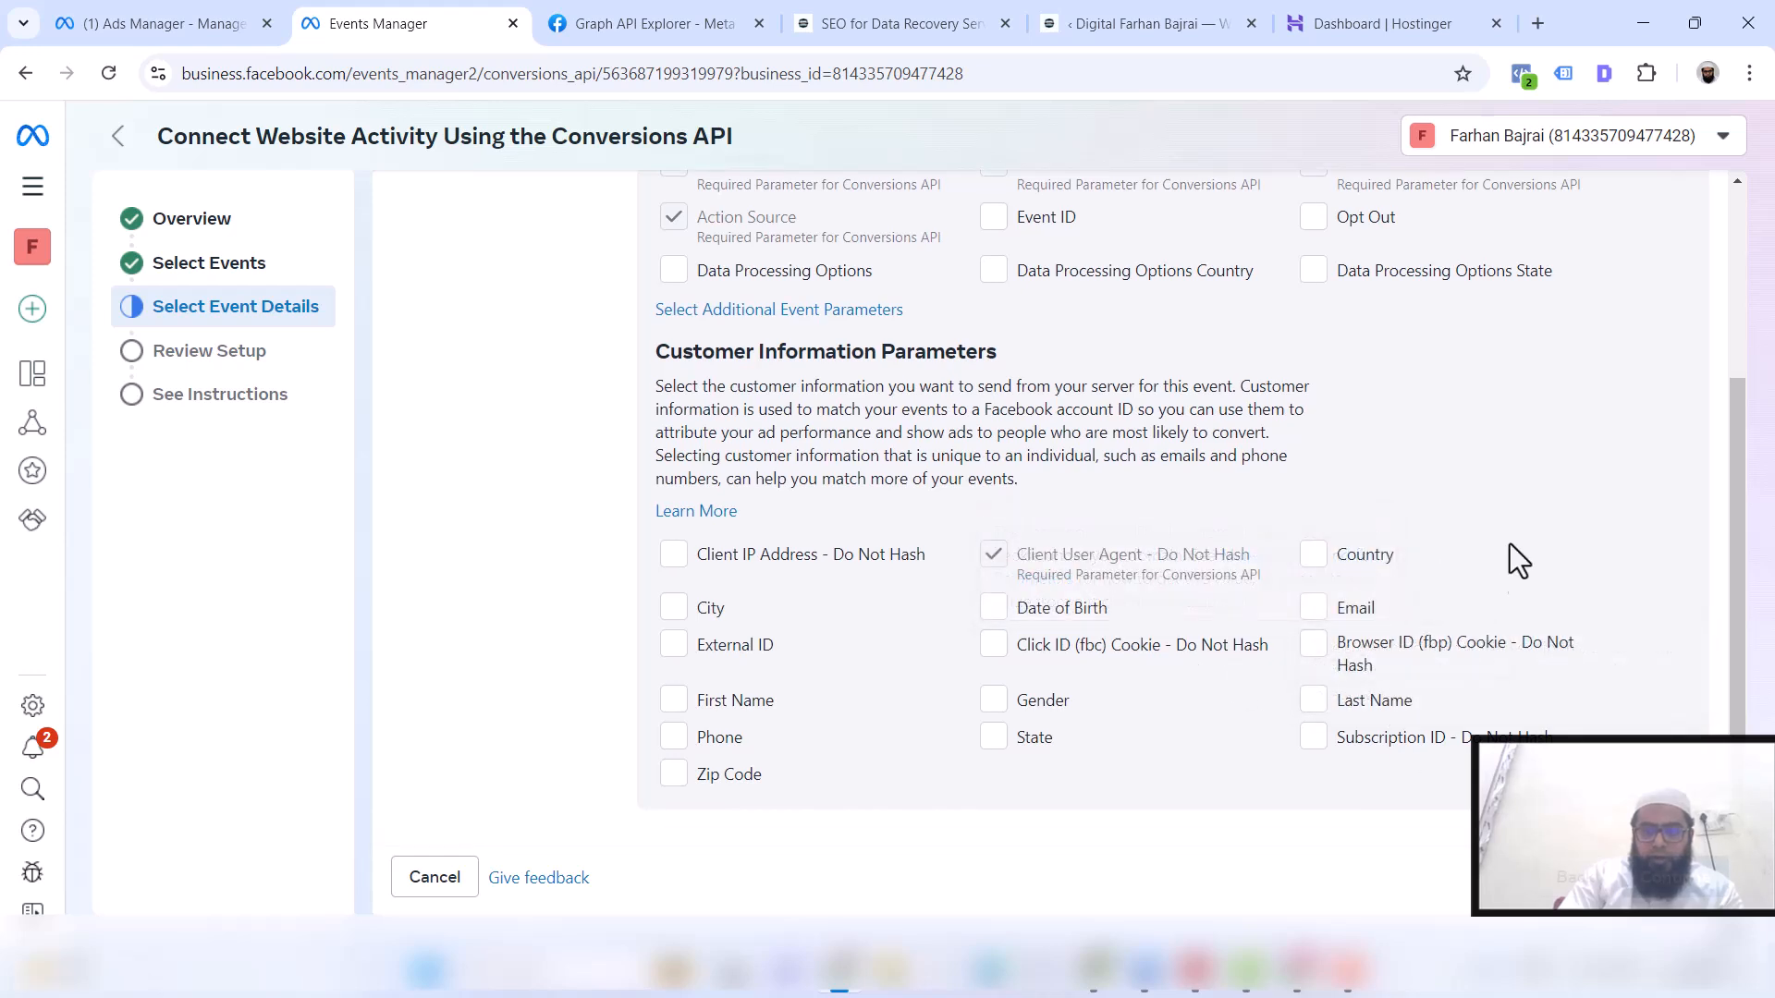
{"action": "left_click", "coordinate": [1319, 556]}
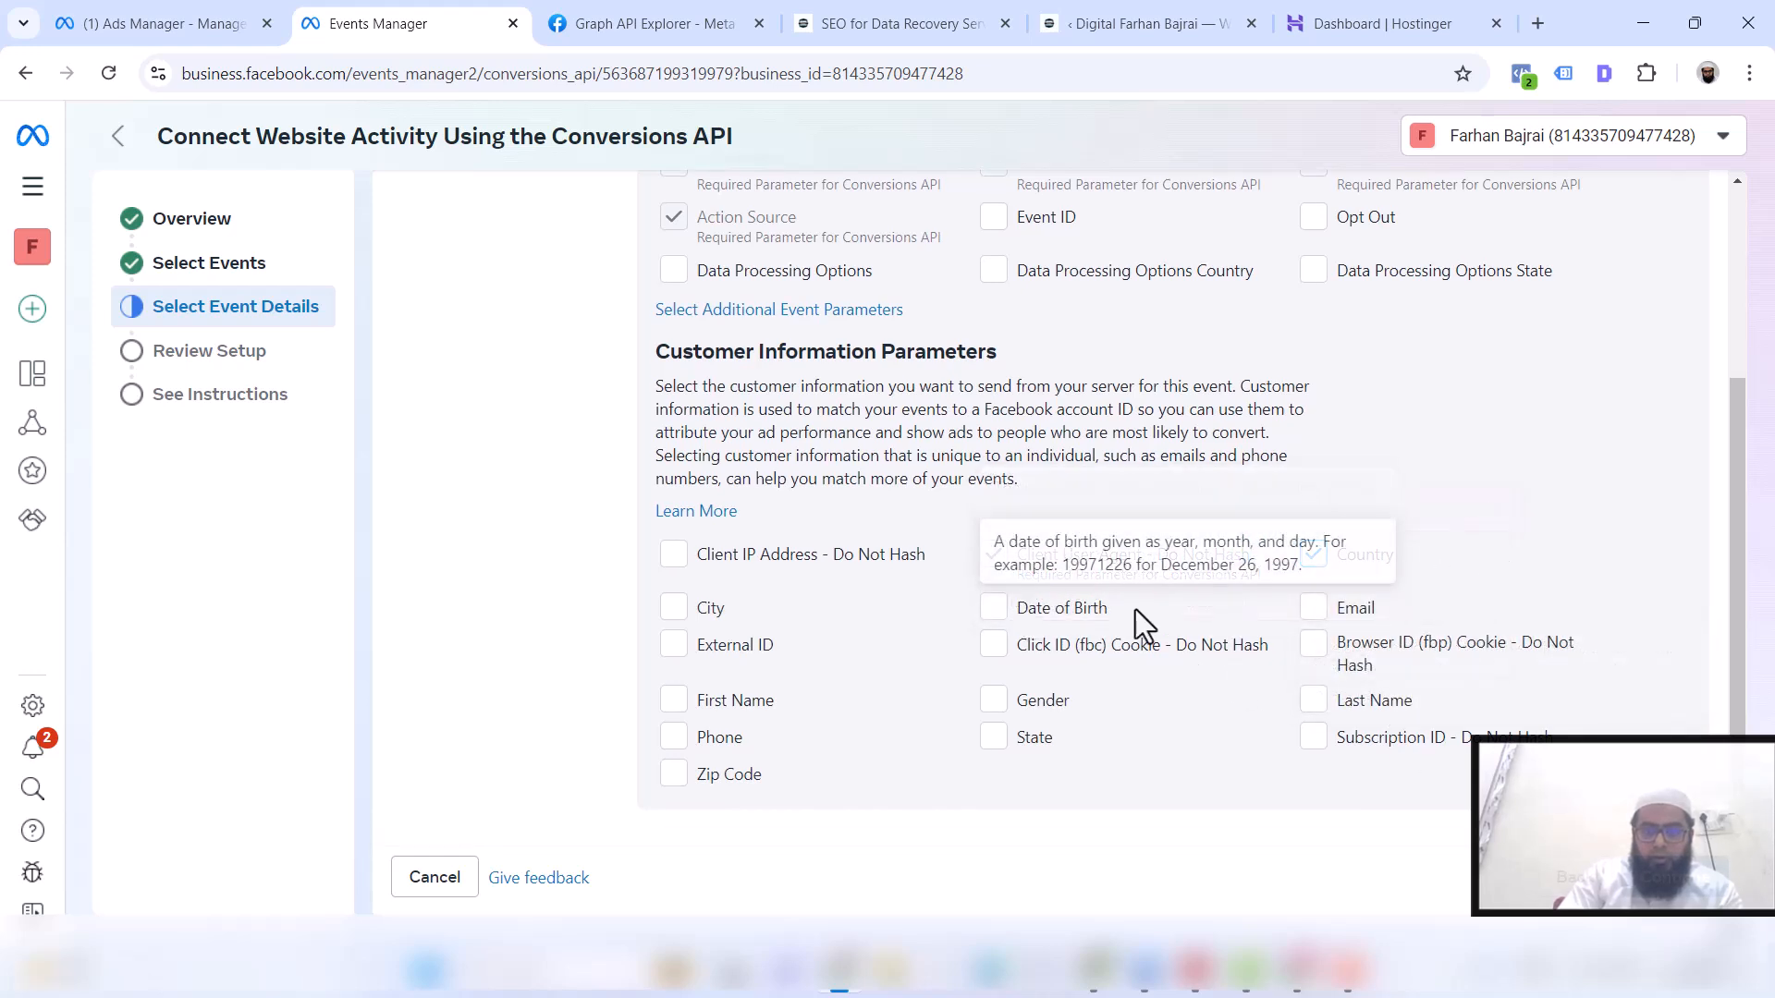
{"action": "left_click", "coordinate": [1305, 612]}
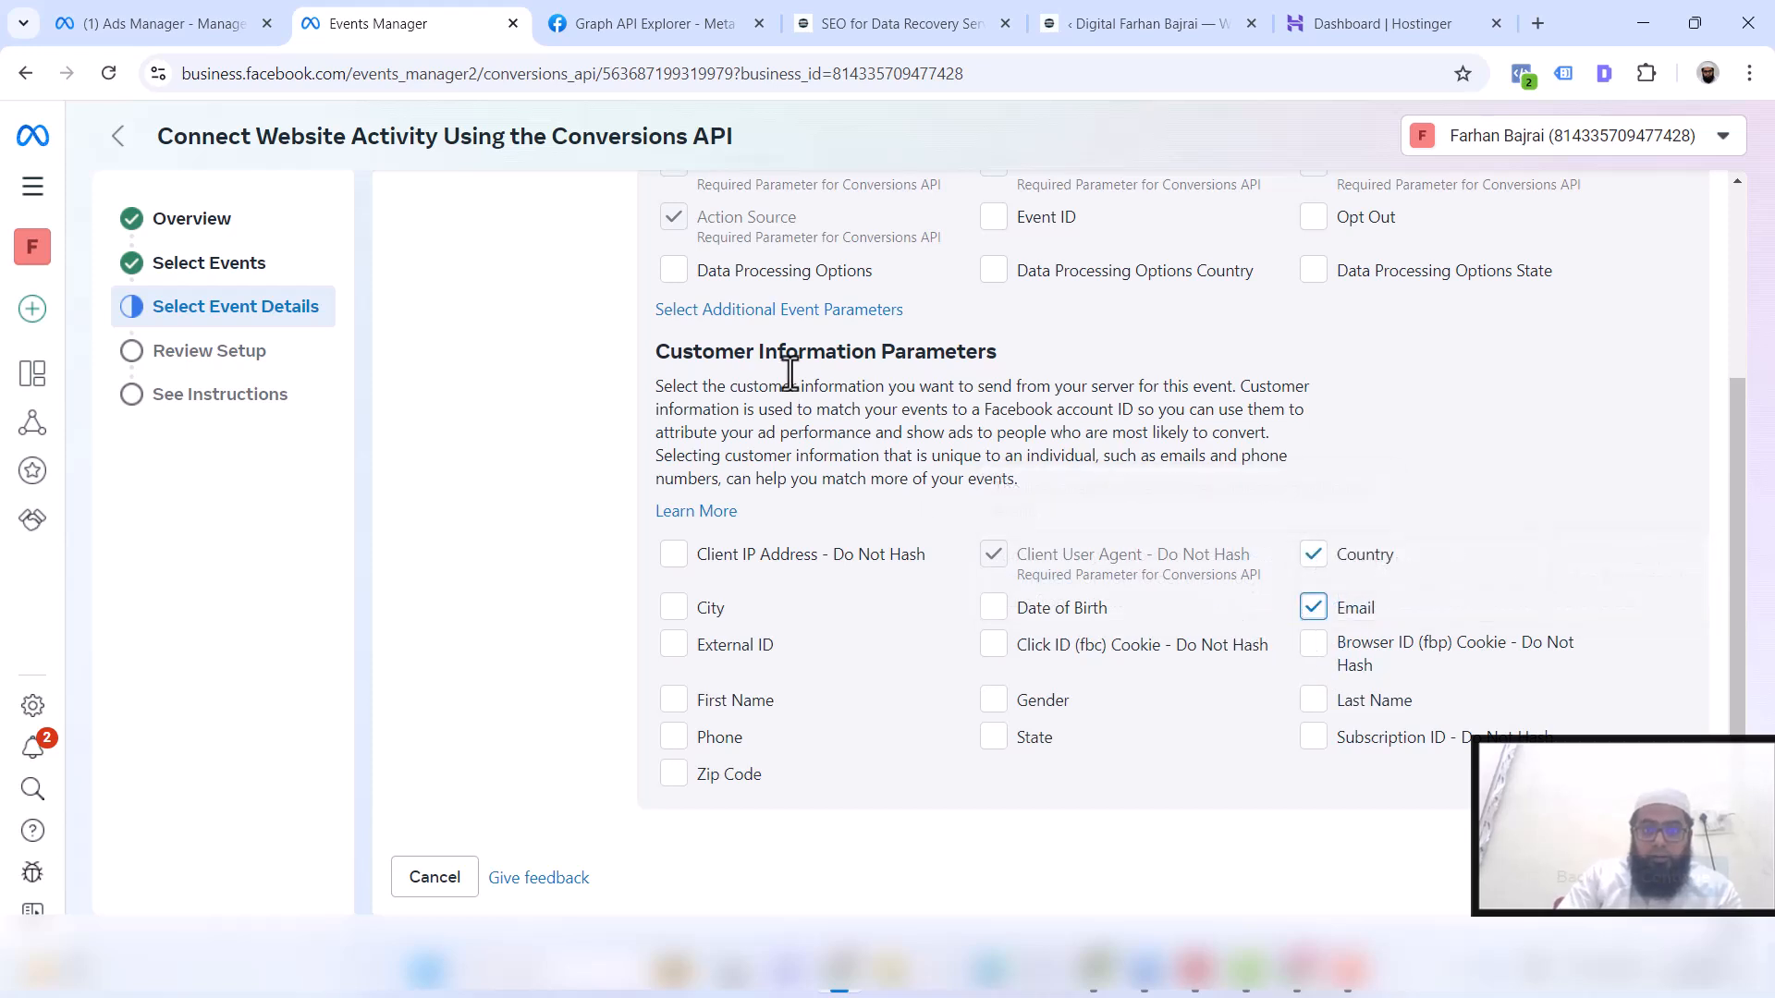
{"action": "left_click", "coordinate": [752, 606]}
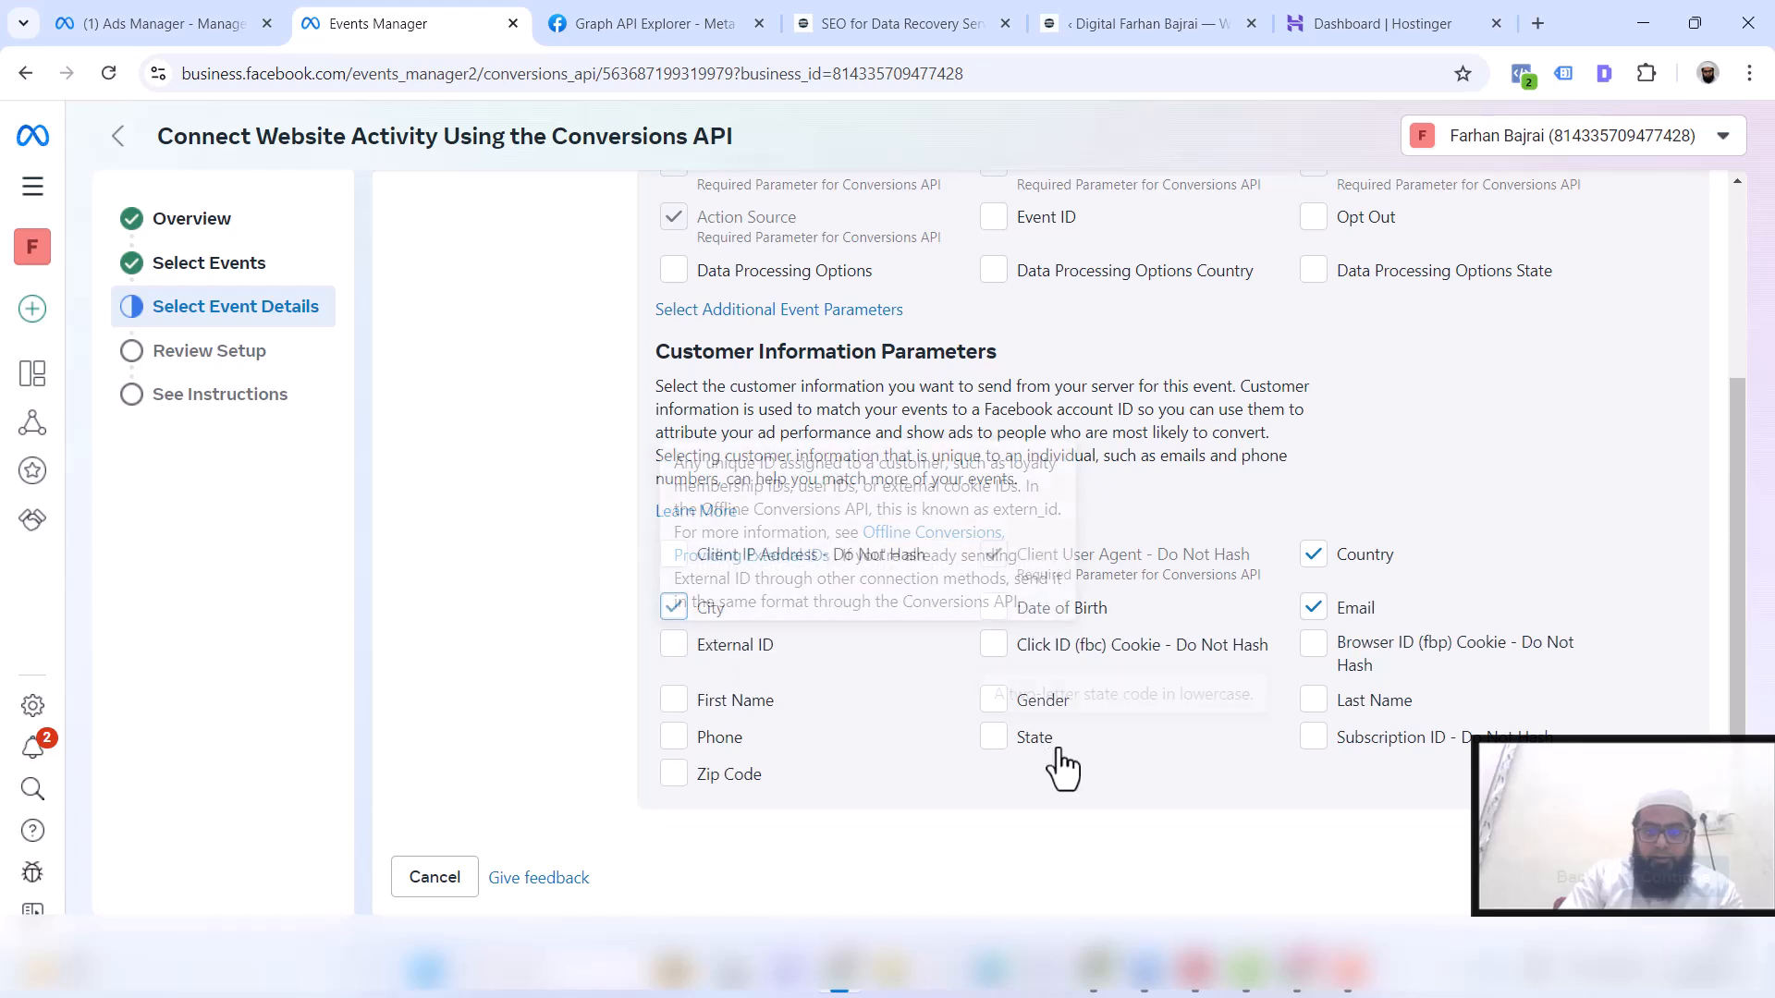
{"action": "left_click", "coordinate": [990, 618]}
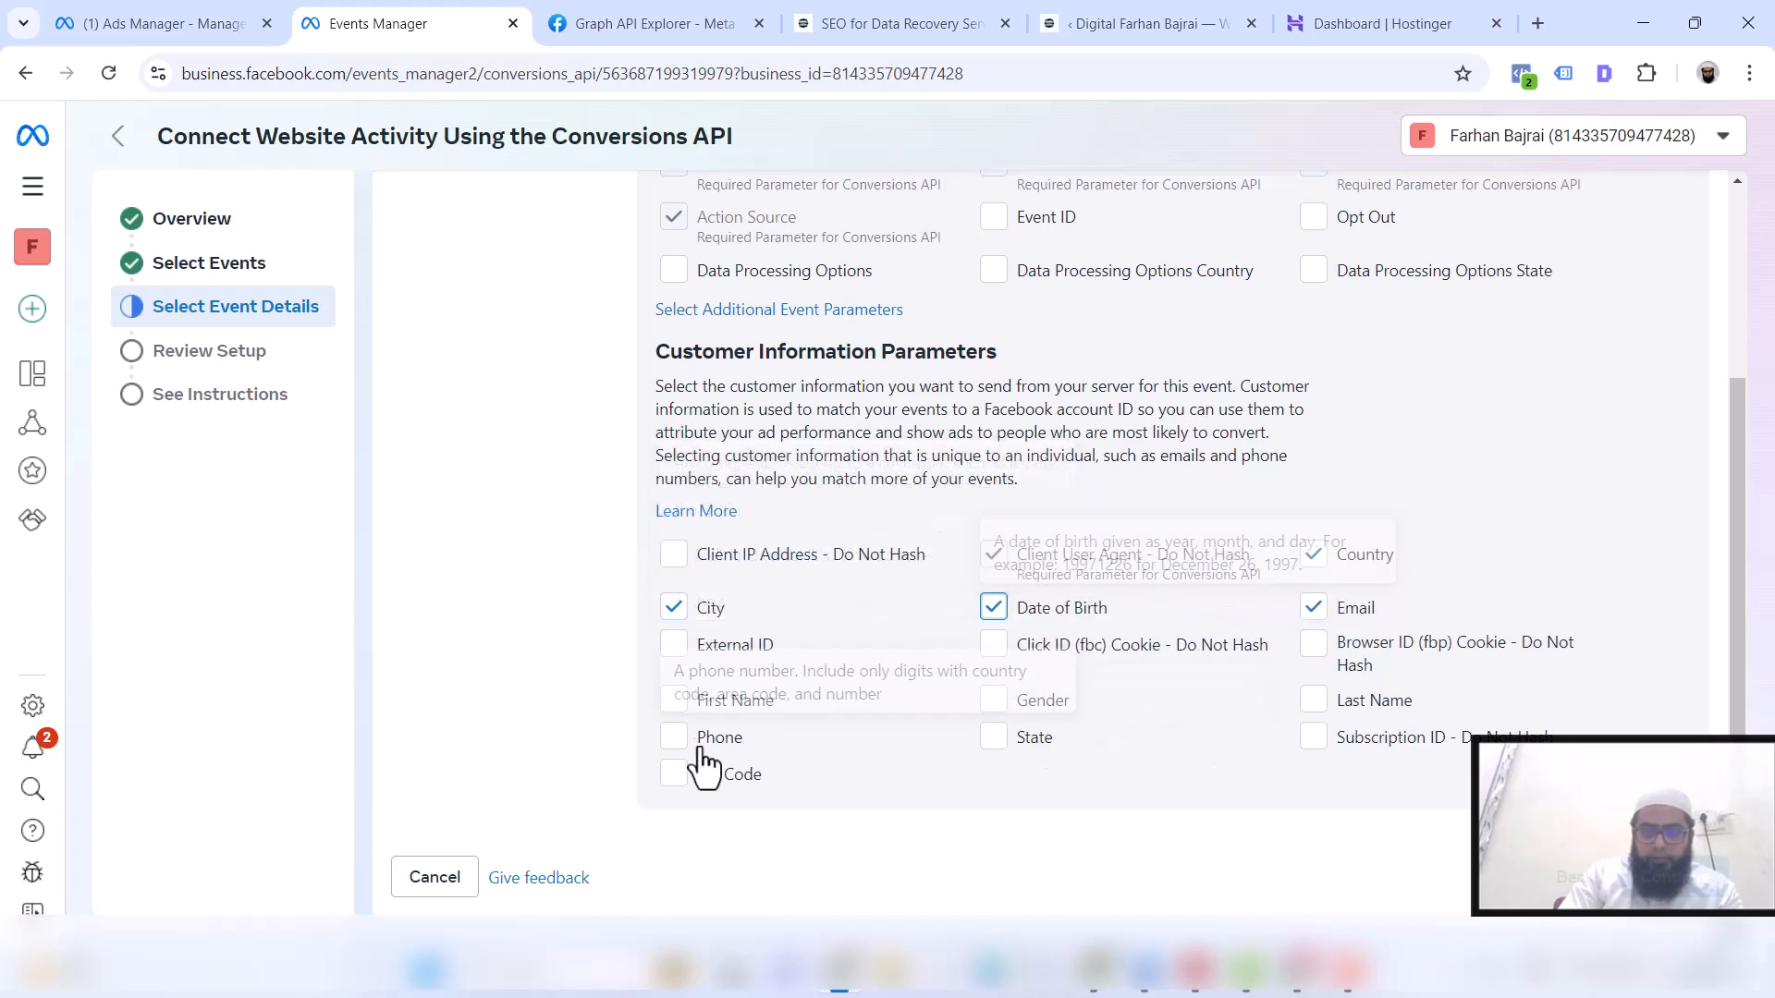
{"action": "left_click", "coordinate": [676, 705]}
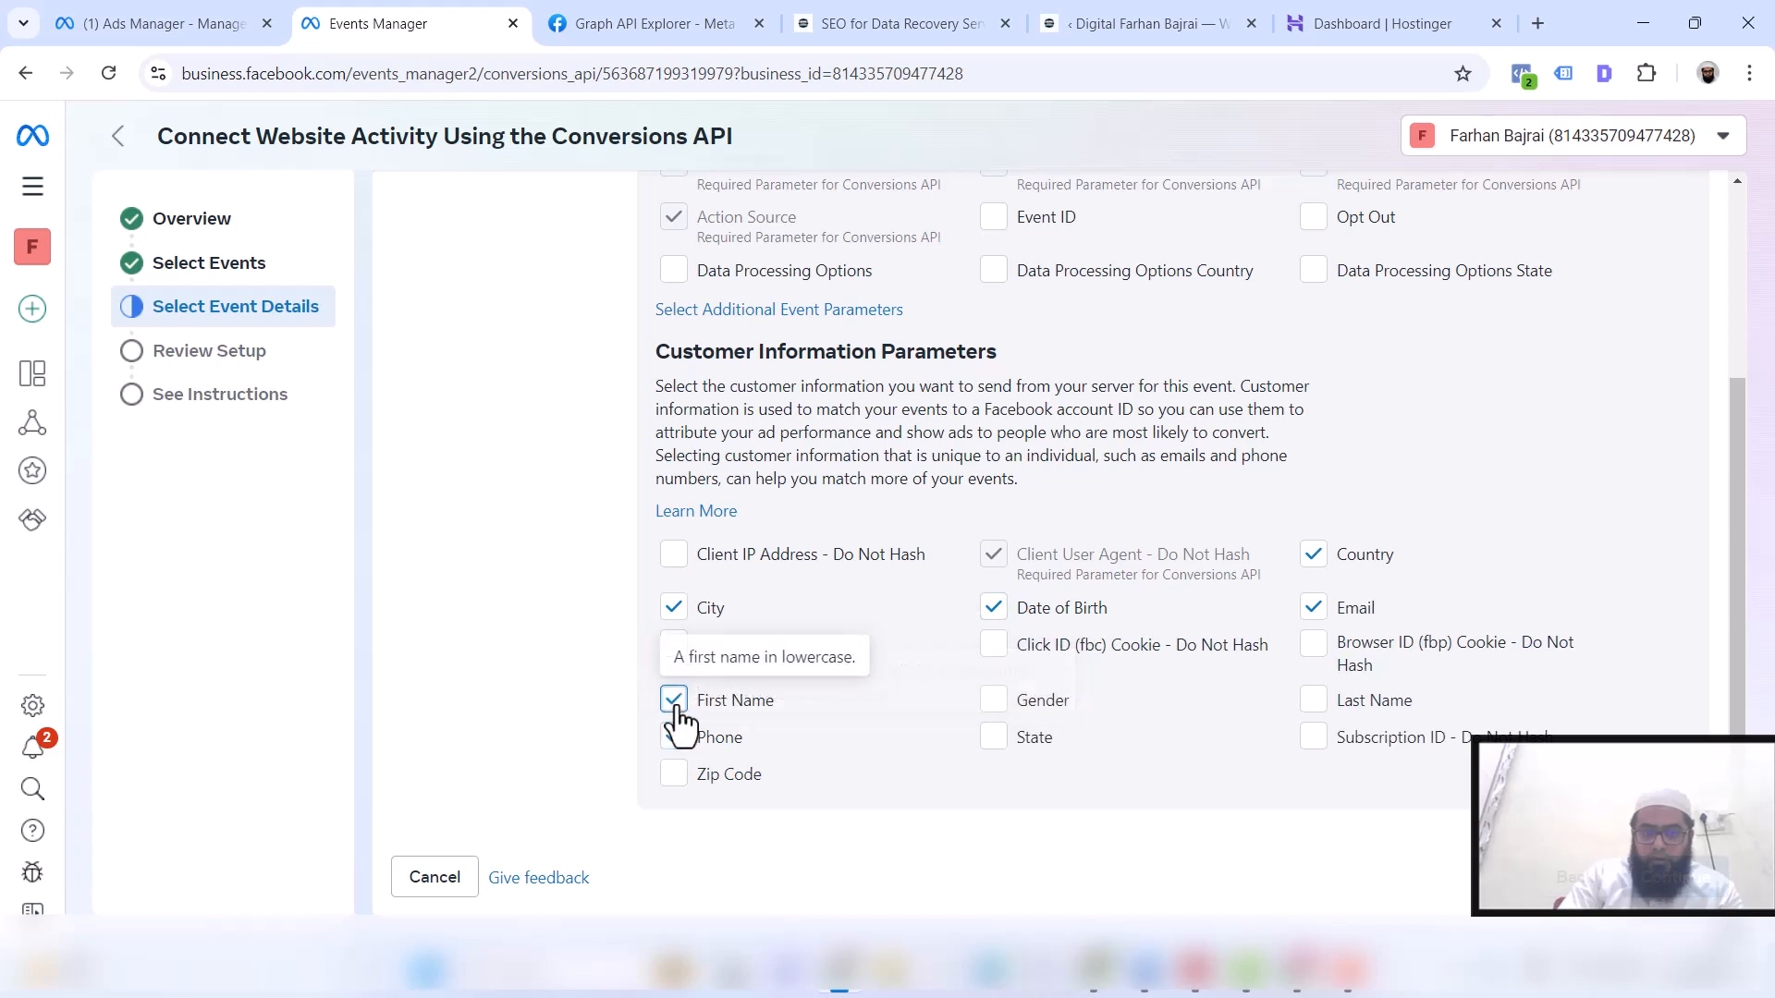
{"action": "left_click", "coordinate": [993, 701]}
{"action": "left_click", "coordinate": [1313, 701]}
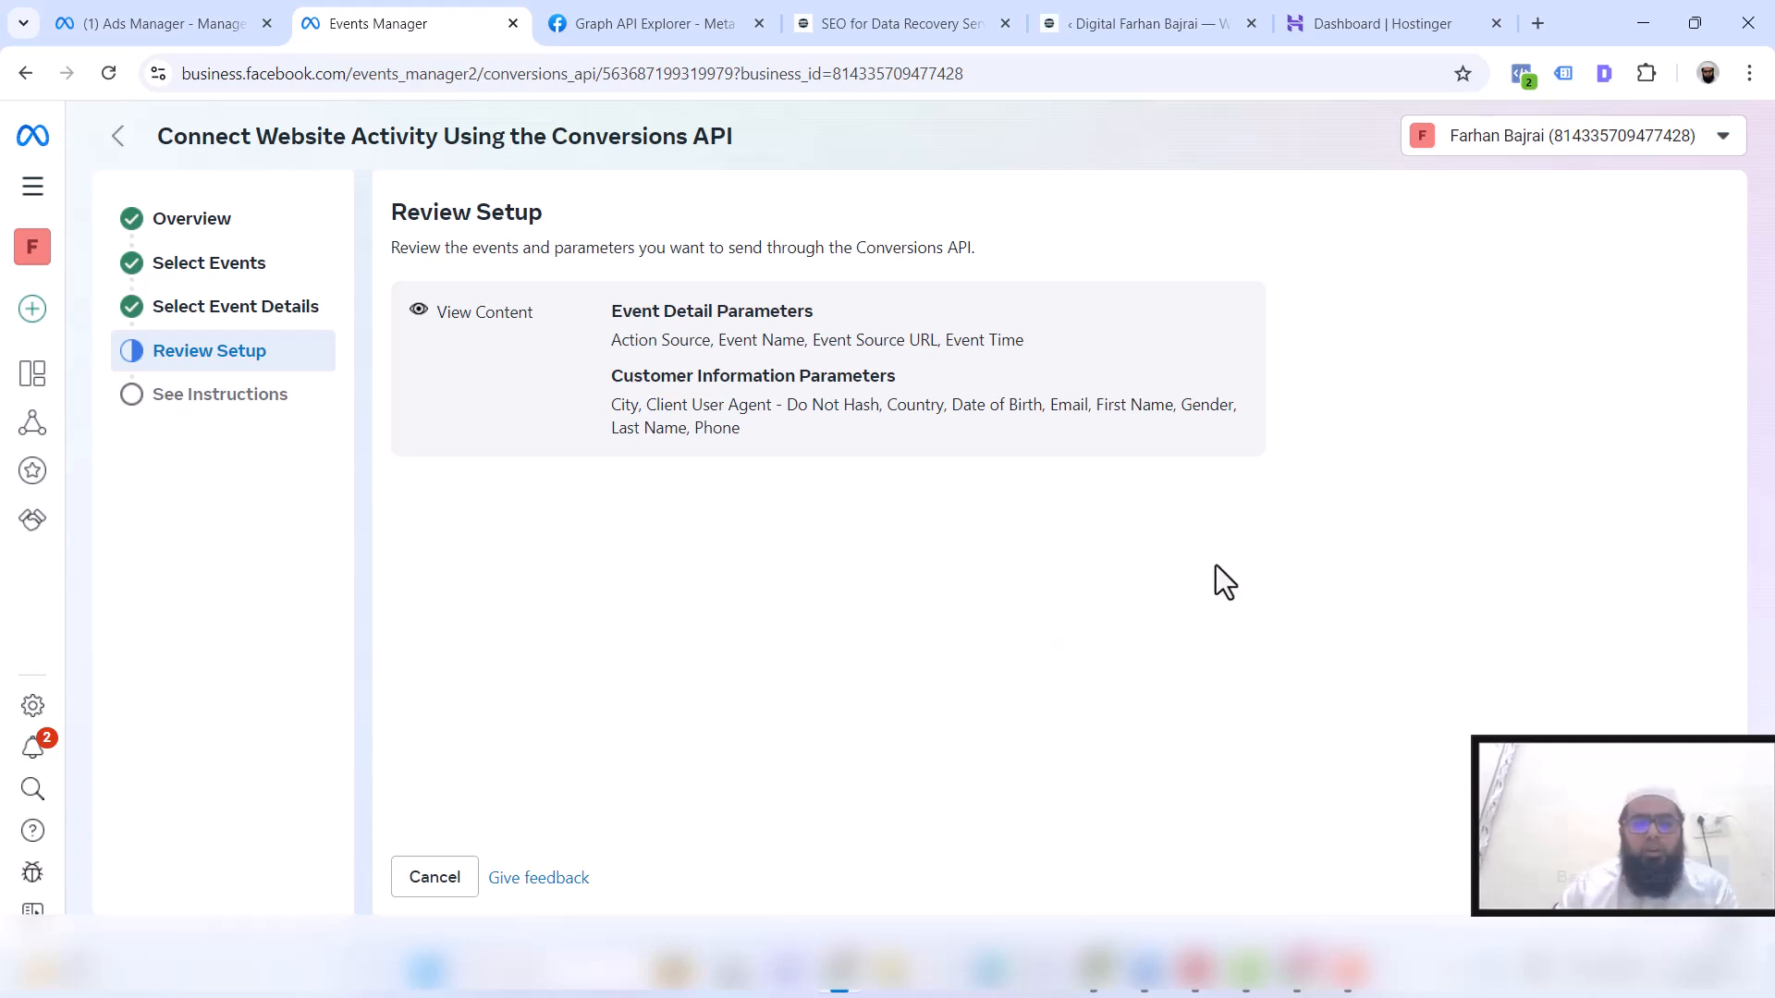
Accept the reviewed Conversions API setup and open the implementation guide from the instructions
{"action": "left_click", "coordinate": [1669, 877]}
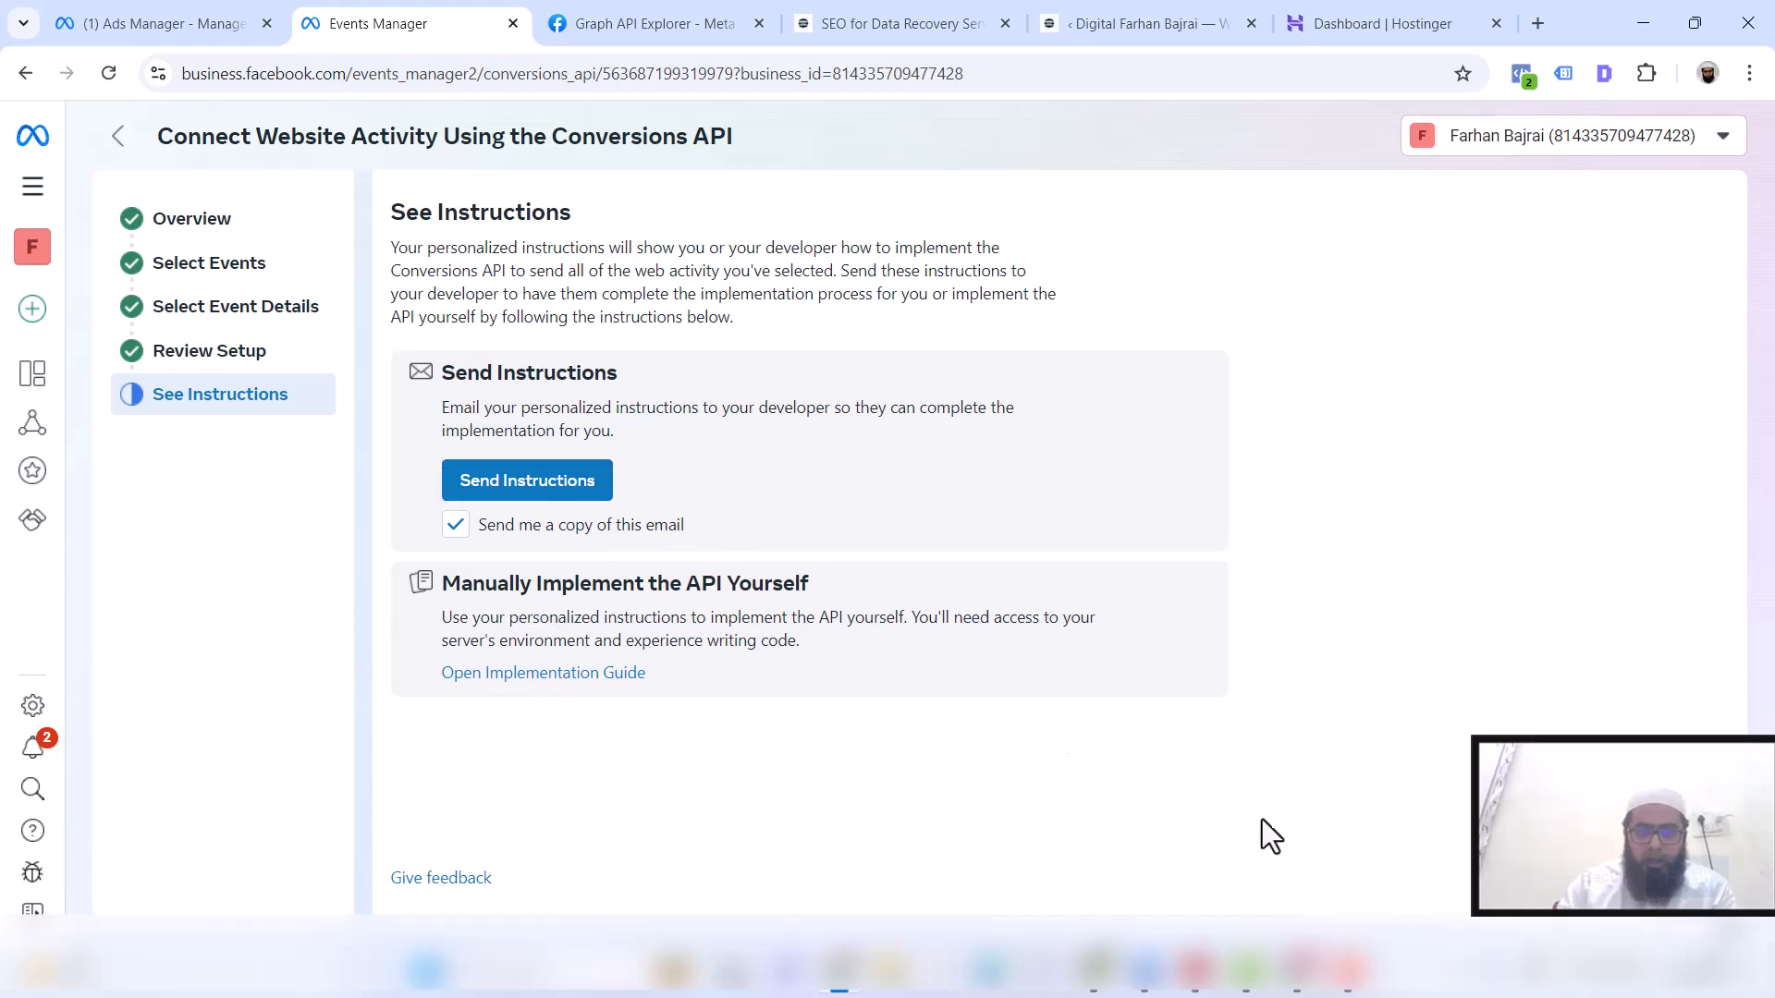
{"action": "left_click", "coordinate": [523, 673]}
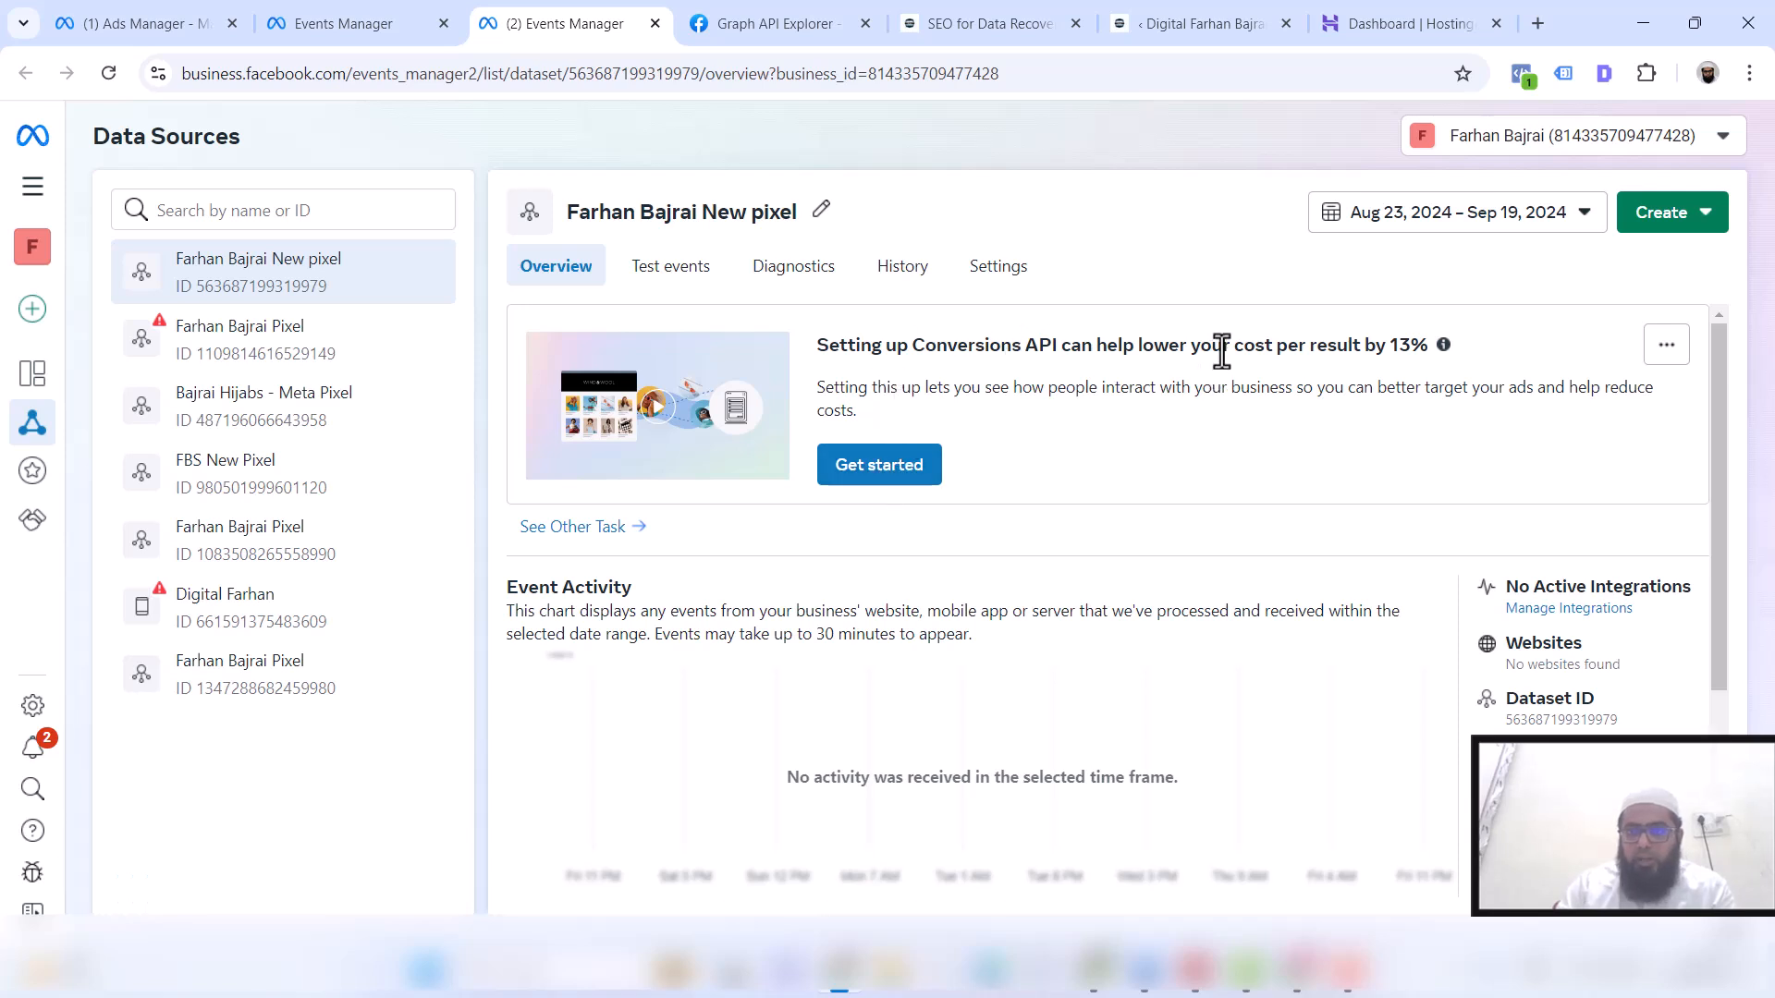
Choose the manual connection with Meta Pixel and Conversions API for the new pixel and open the Conversions API instructions
{"action": "scroll", "coordinate": [1080, 588], "scroll_direction": "down", "scroll_amount": 3}
{"action": "scroll", "coordinate": [1079, 588], "scroll_direction": "up", "scroll_amount": 3}
{"action": "left_click", "coordinate": [907, 469]}
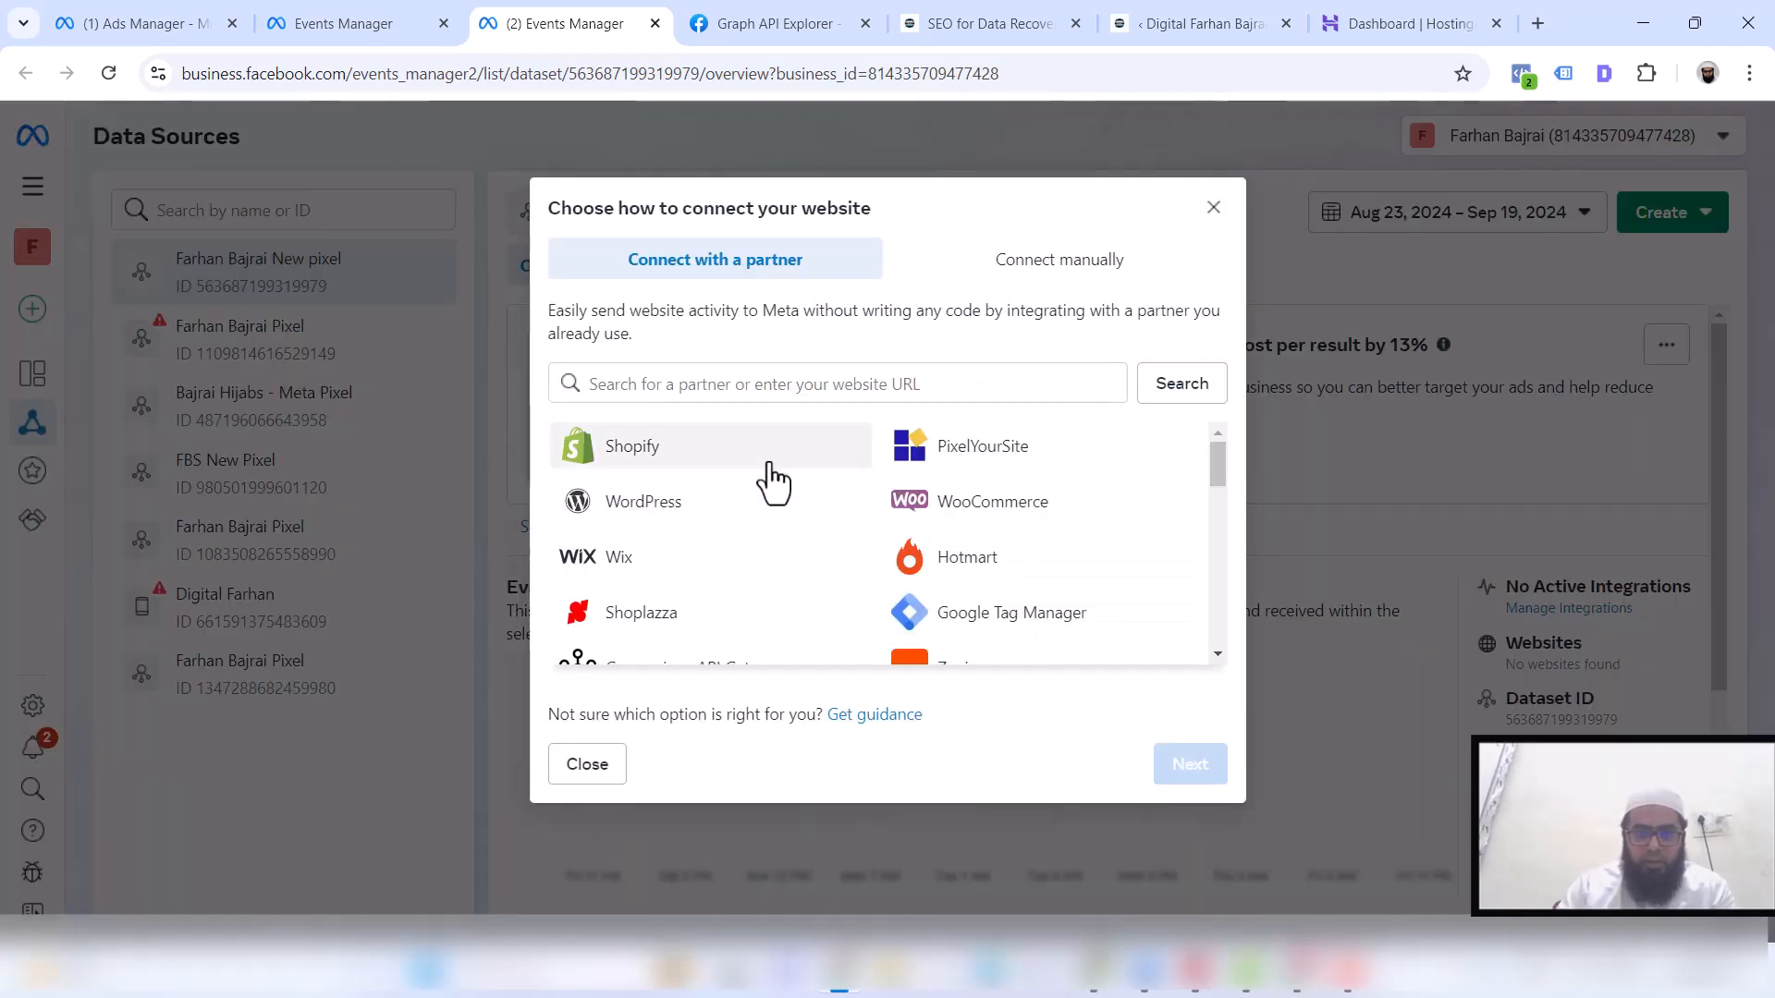
{"action": "left_click", "coordinate": [1018, 271]}
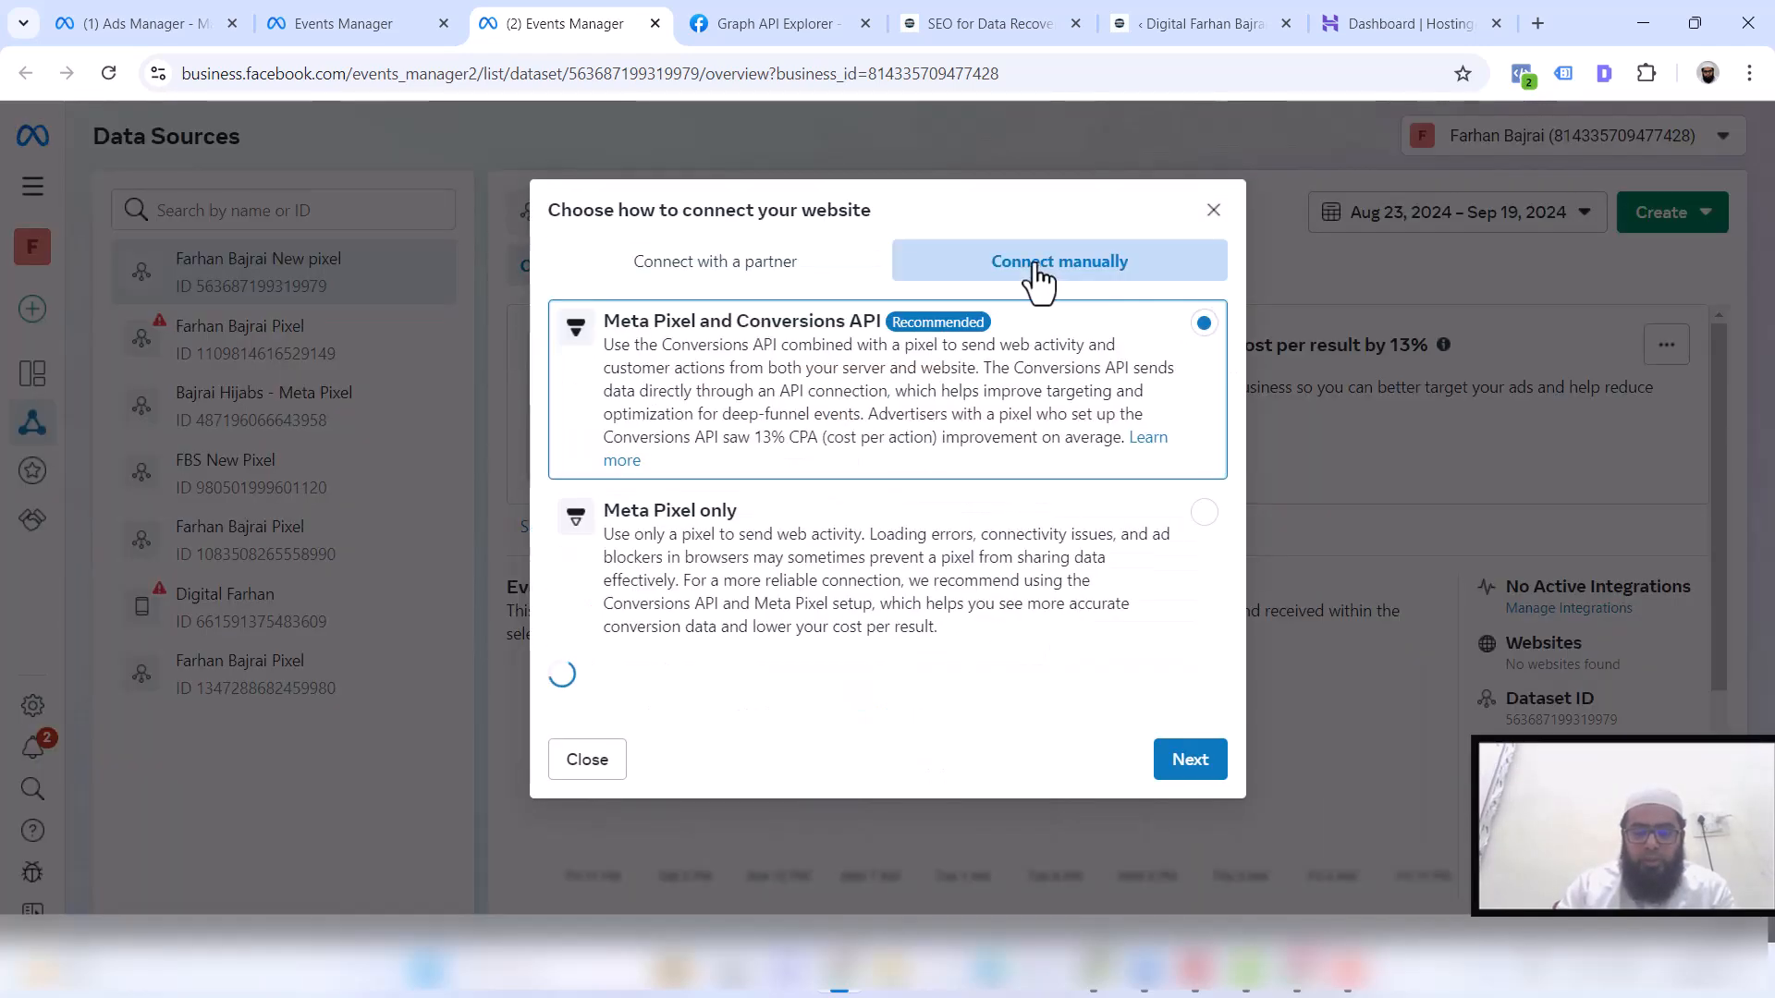
{"action": "left_click", "coordinate": [753, 573]}
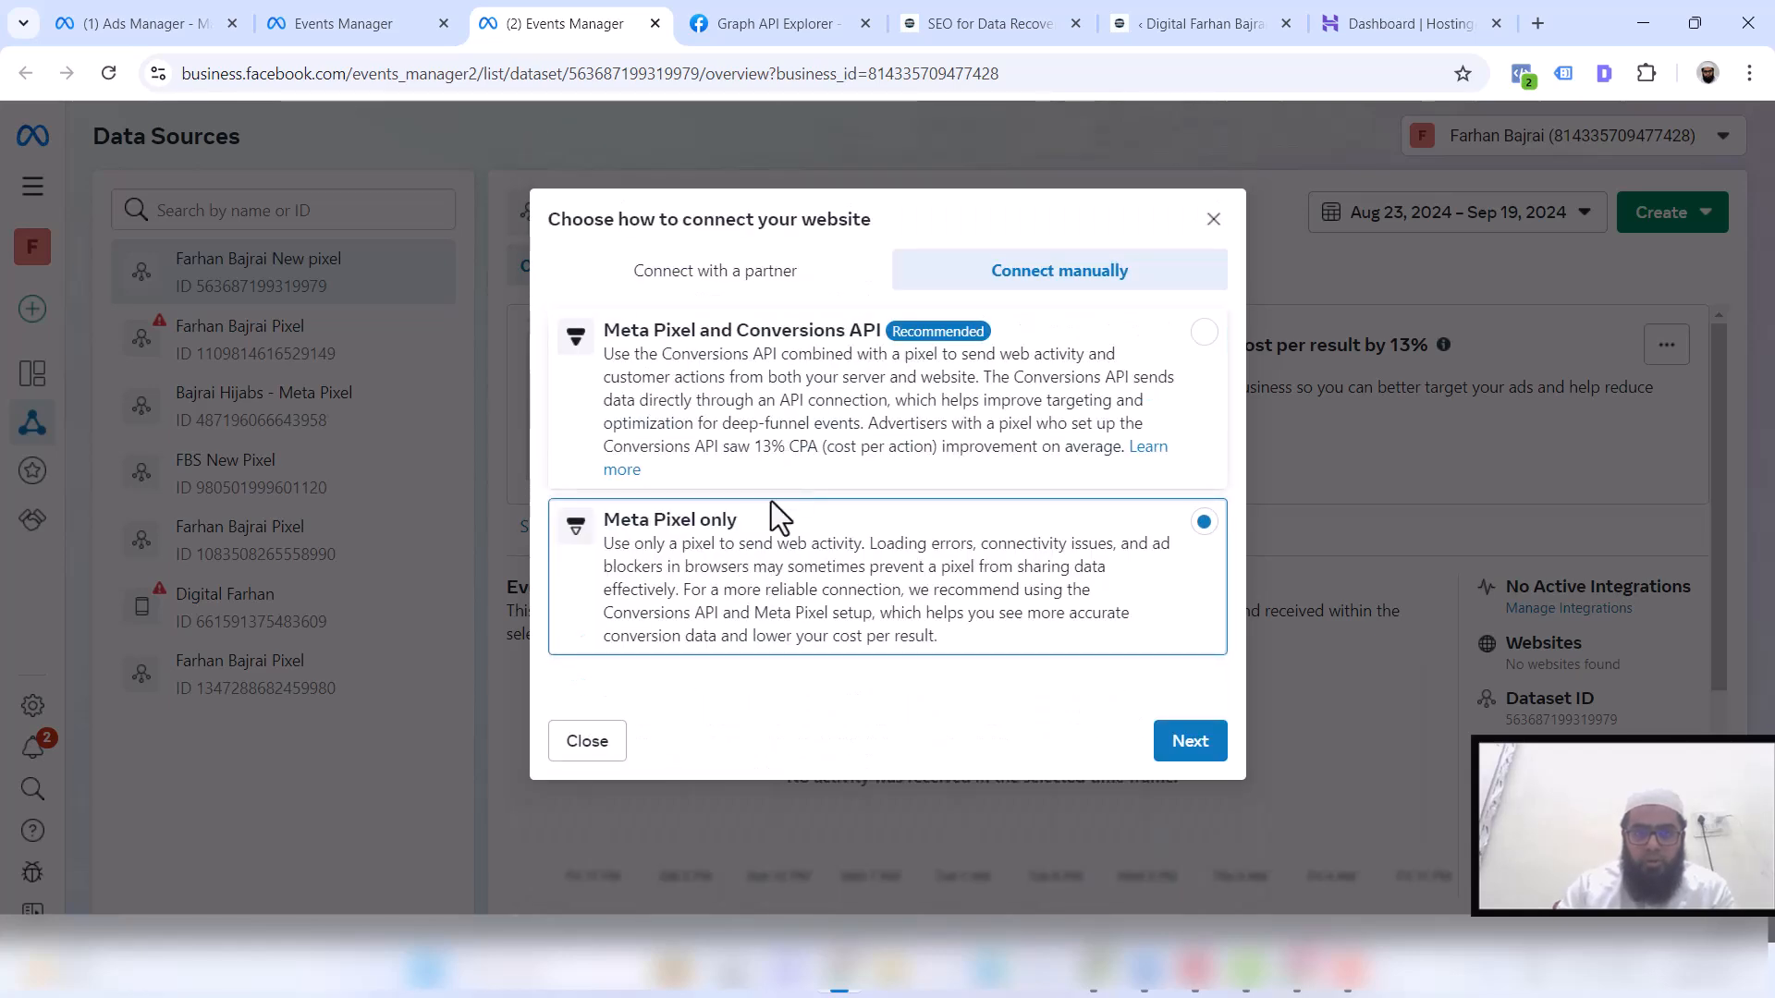
{"action": "left_click", "coordinate": [726, 361]}
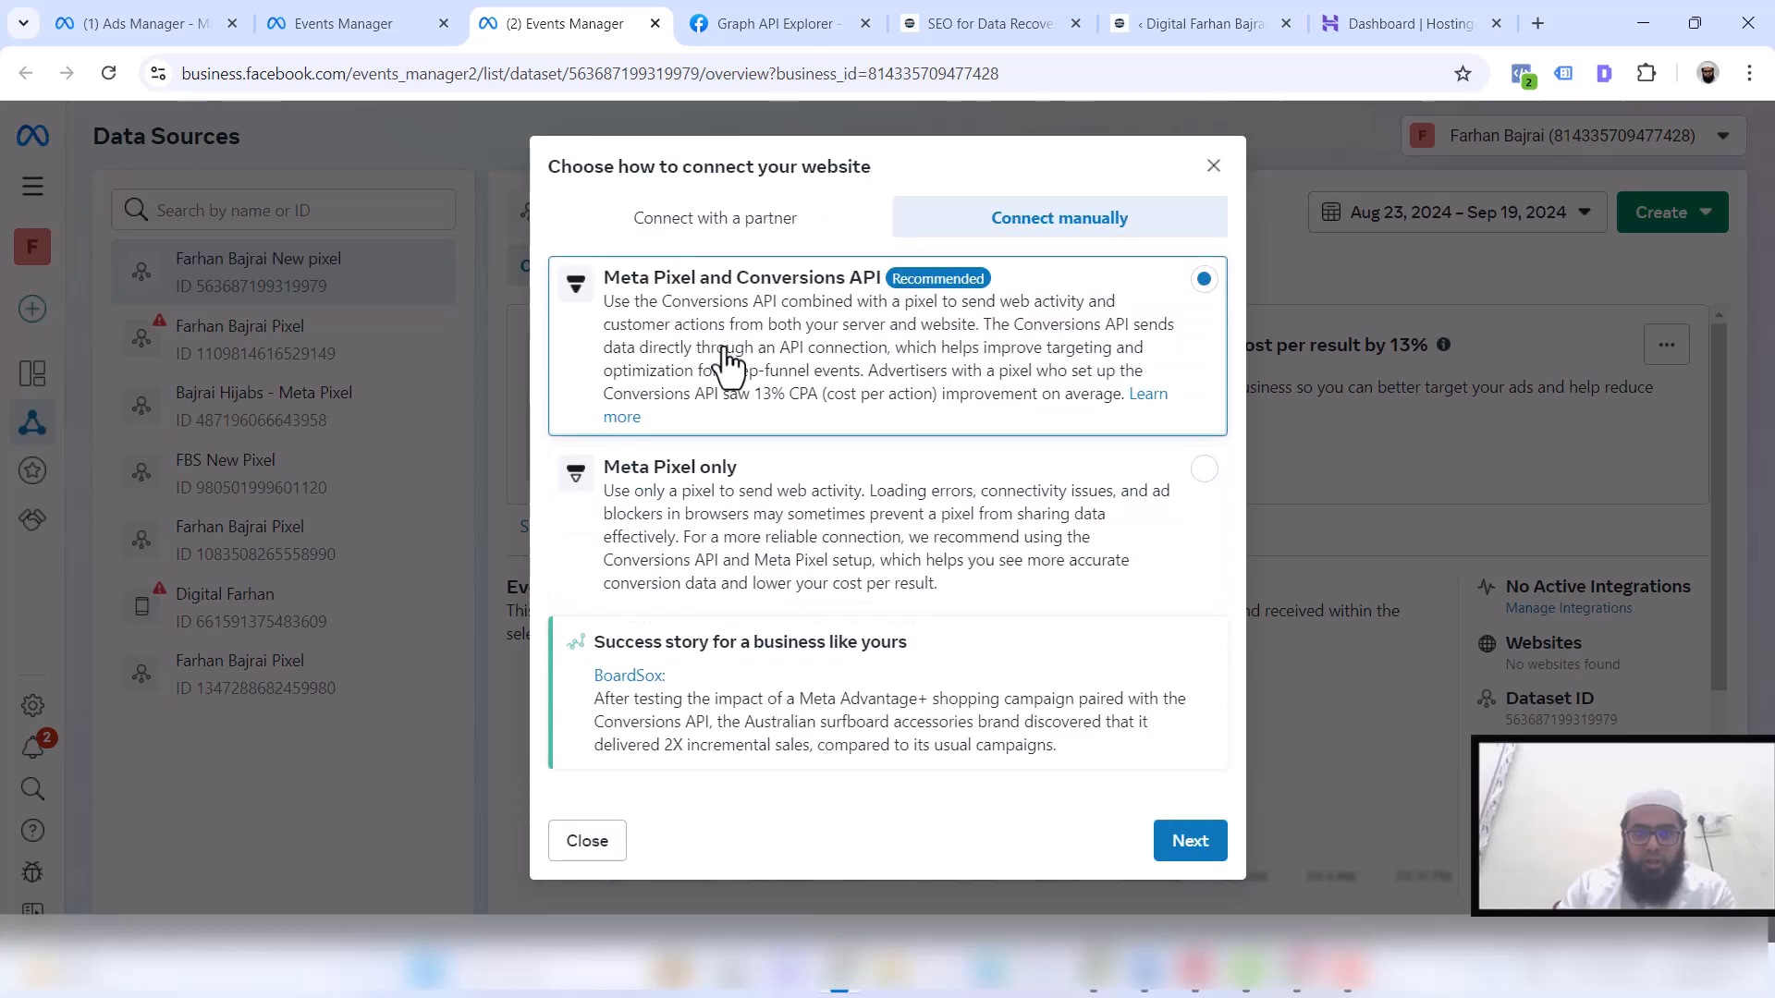
{"action": "left_click", "coordinate": [806, 567]}
{"action": "left_click", "coordinate": [725, 397]}
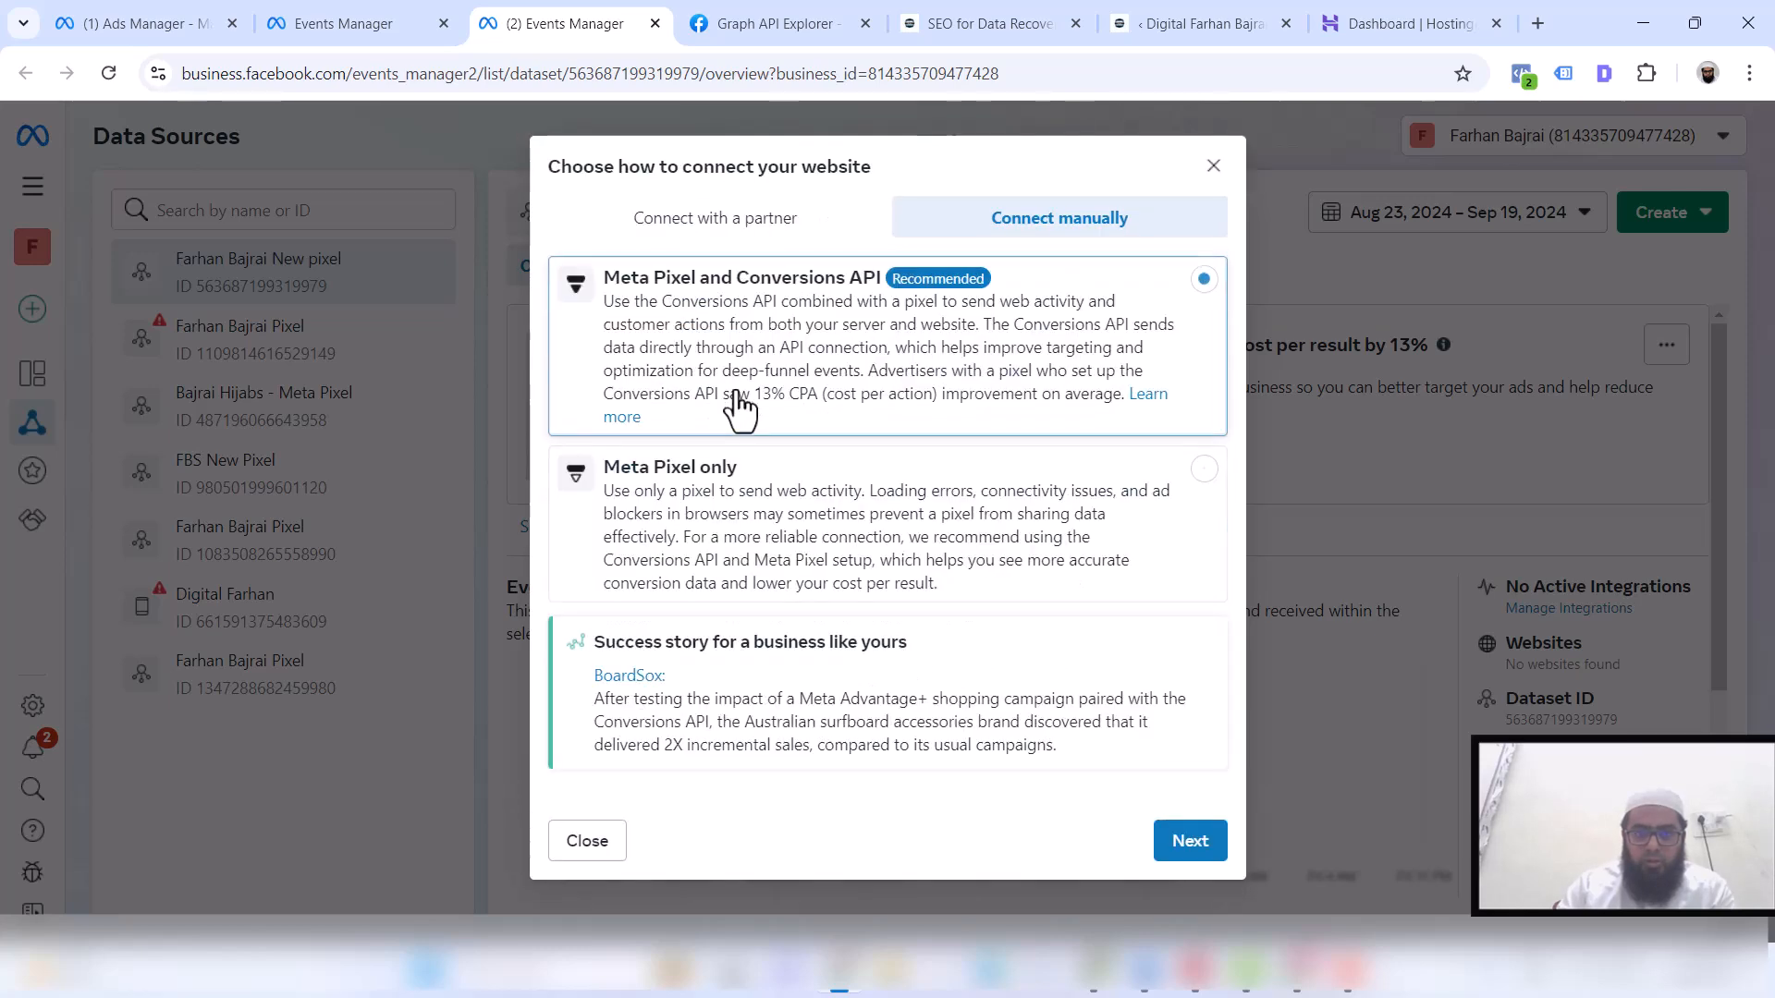
{"action": "left_click", "coordinate": [1189, 840]}
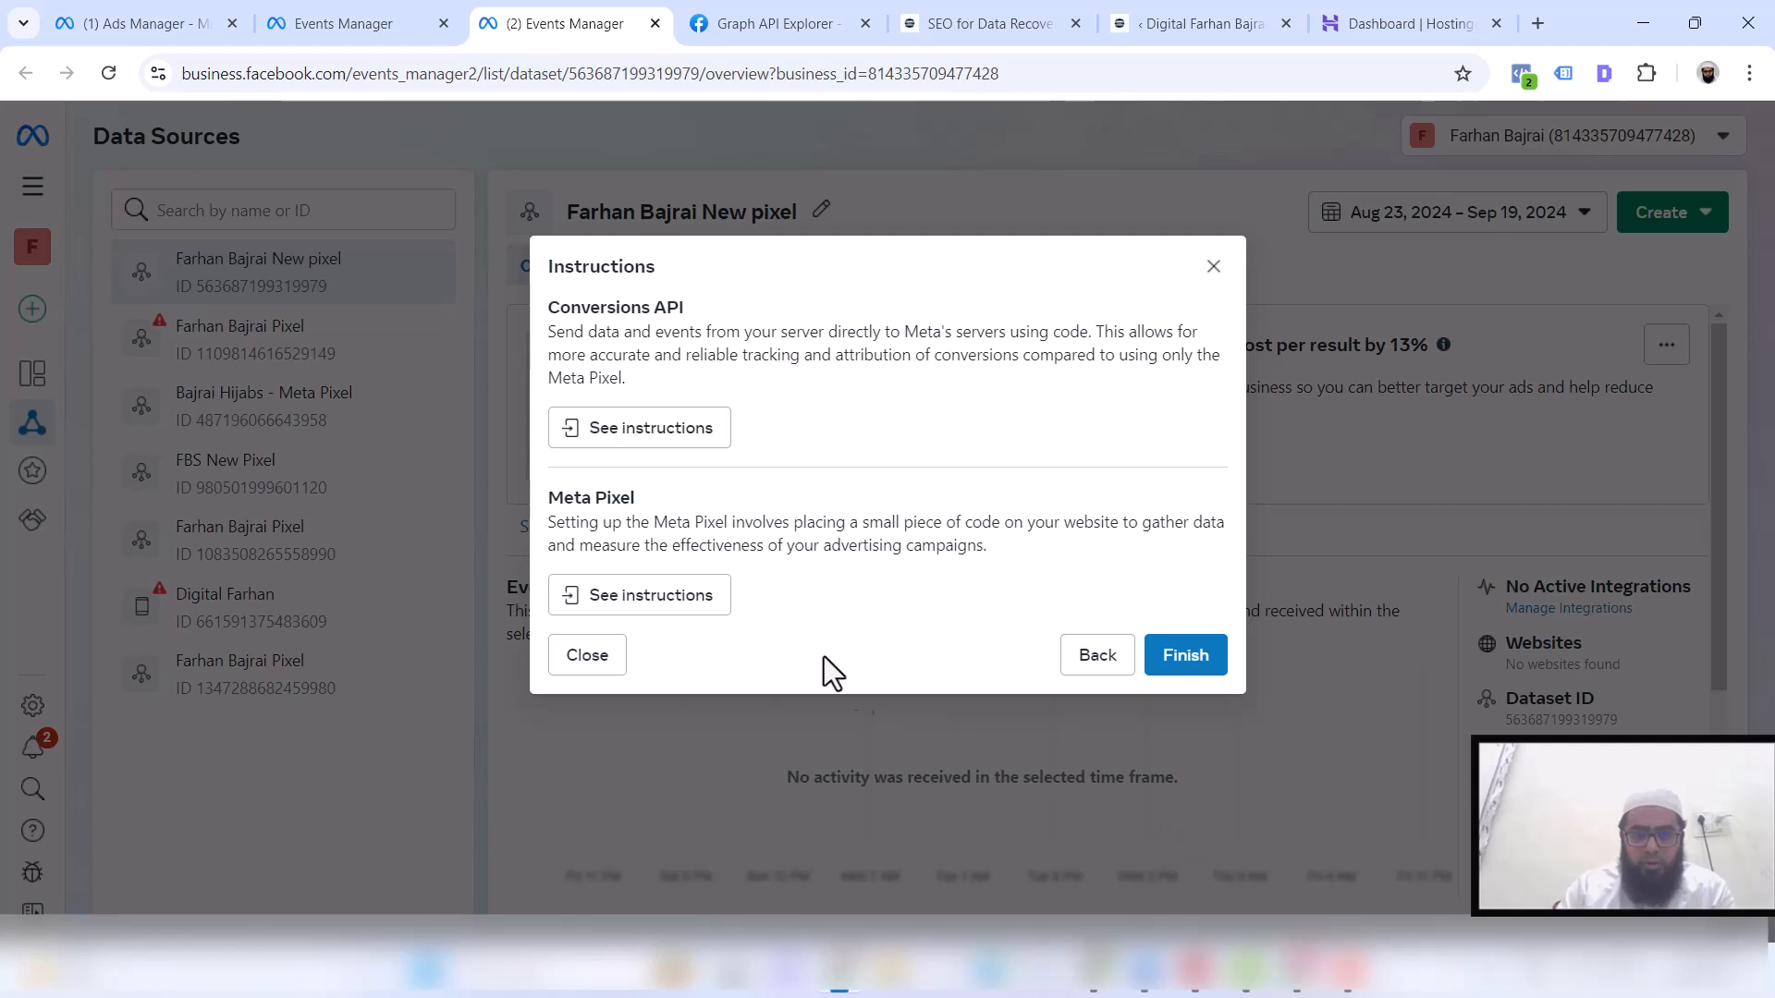
{"action": "left_click", "coordinate": [656, 453]}
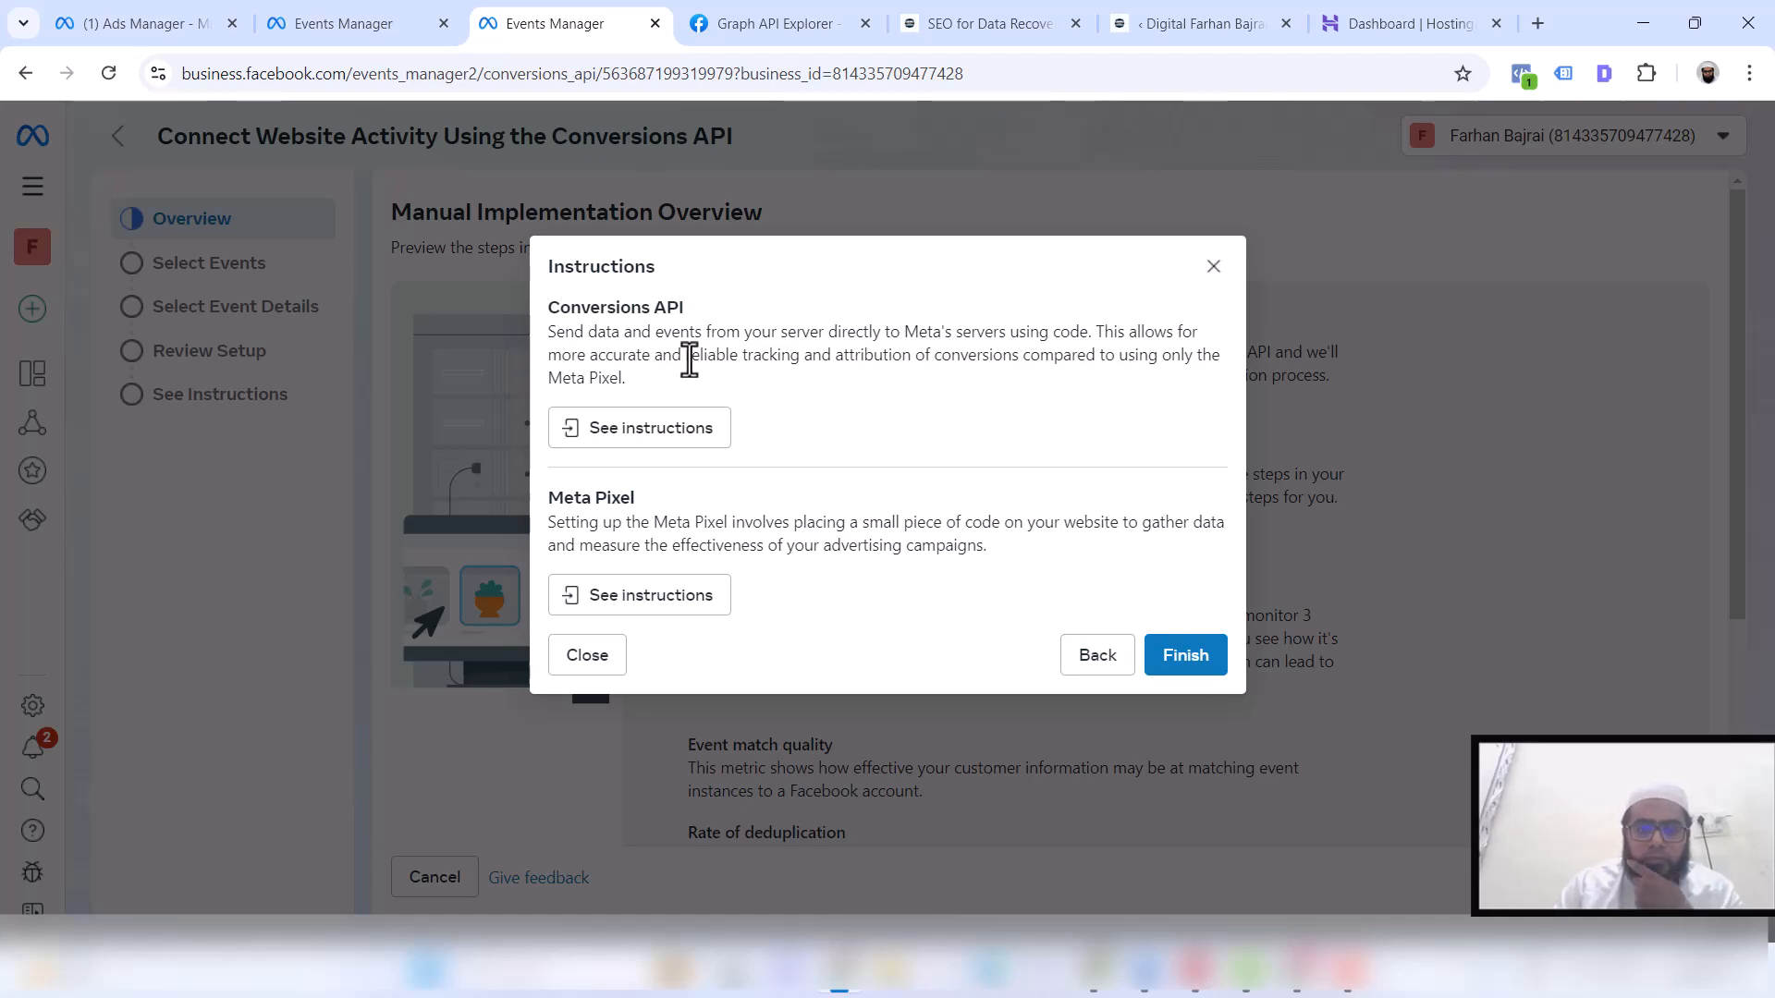
{"action": "left_click", "coordinate": [1176, 668]}
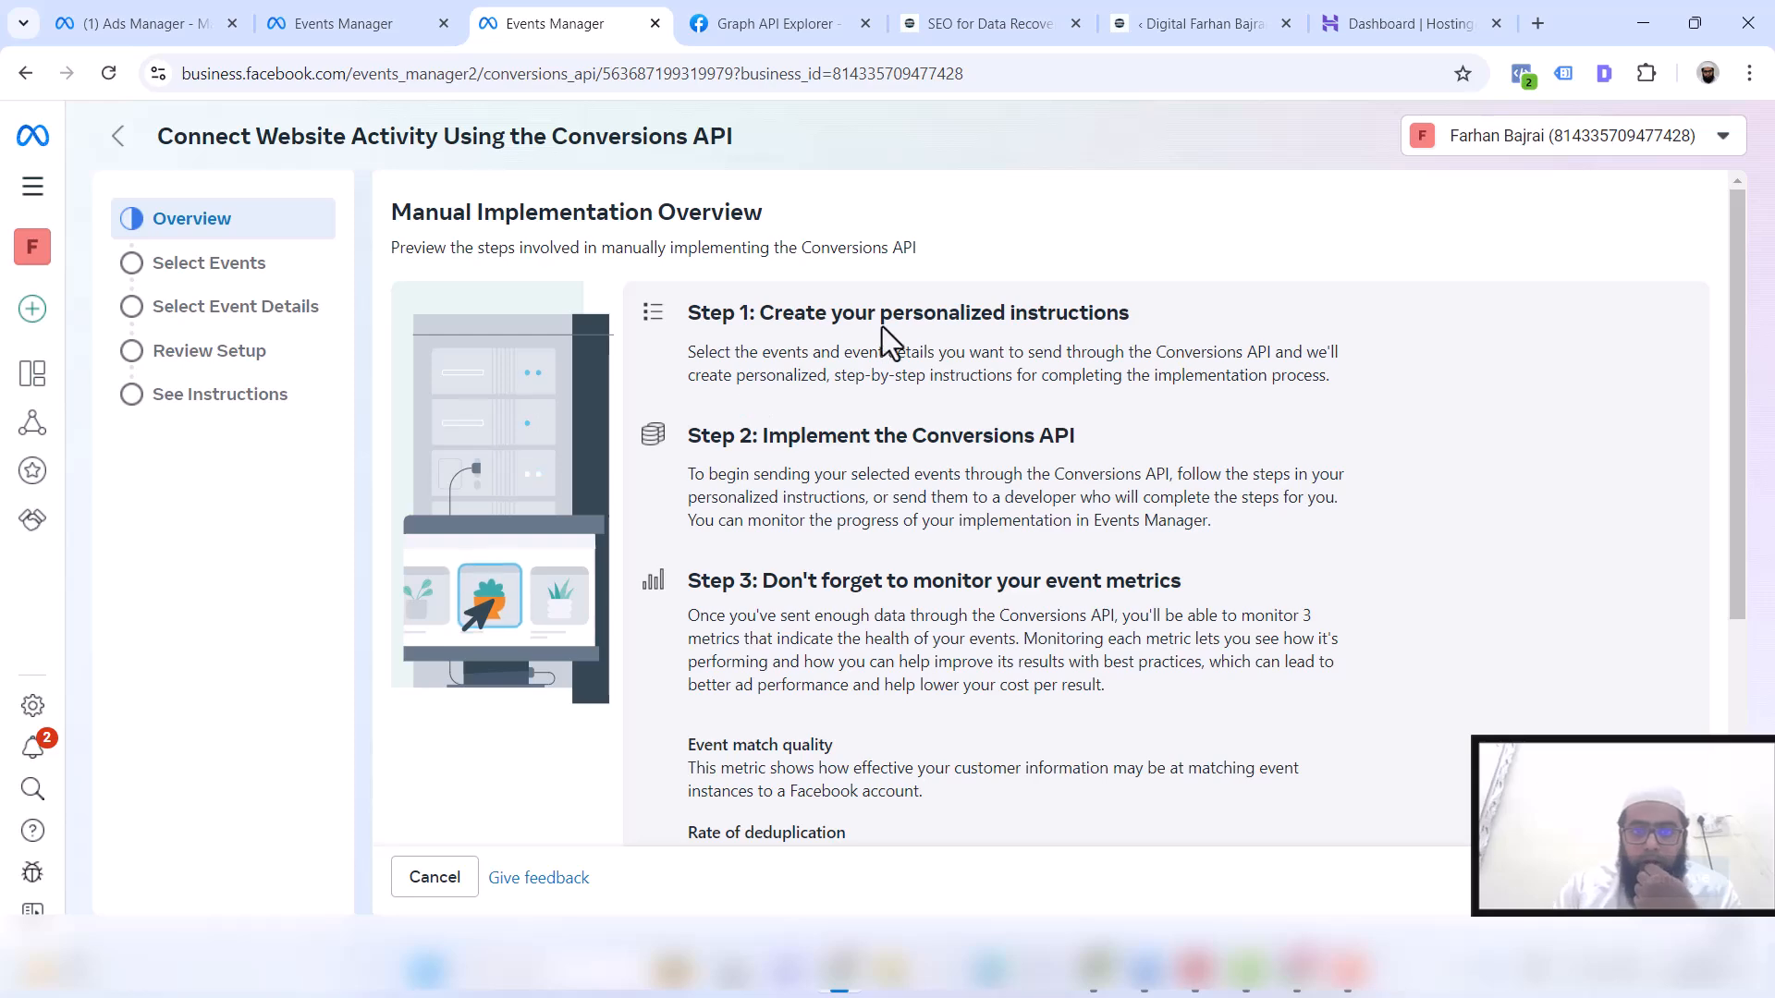
Review the manual implementation overview, selected events and customer information parameters, and return to the data sources
{"action": "double_click", "coordinate": [924, 313]}
{"action": "double_click", "coordinate": [829, 431]}
{"action": "scroll", "coordinate": [1165, 703], "scroll_direction": "down", "scroll_amount": 3}
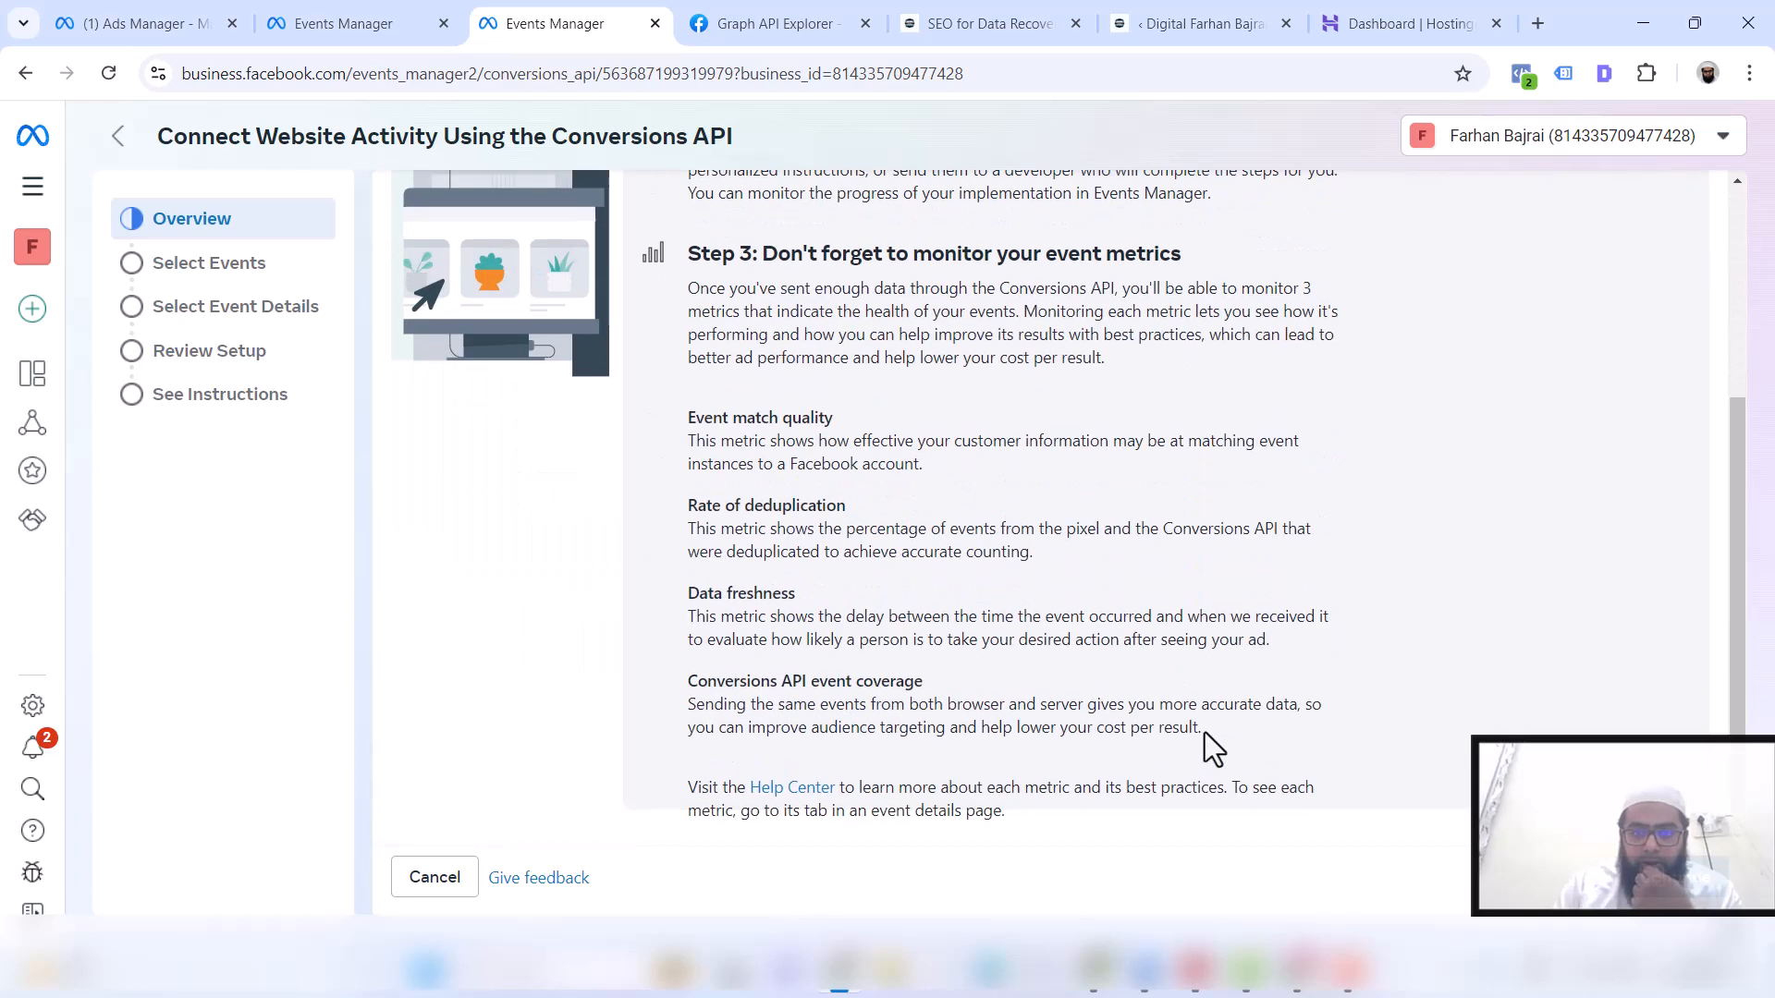
{"action": "left_click", "coordinate": [1674, 876]}
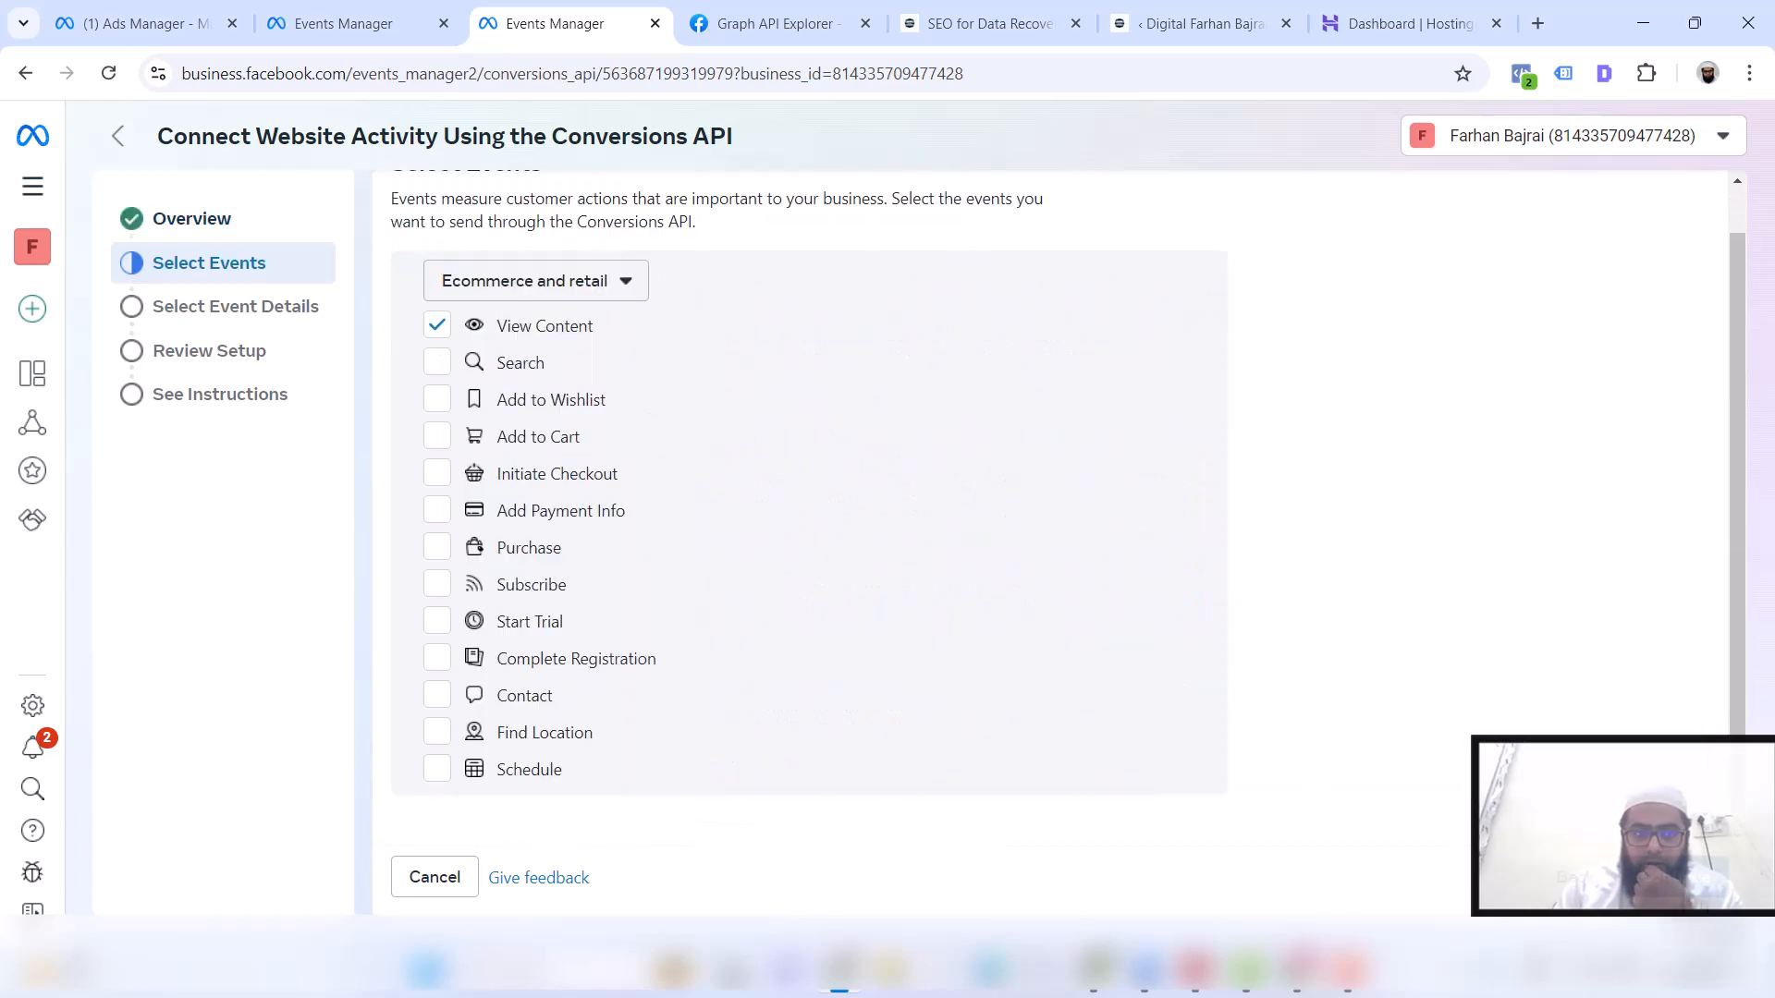
{"action": "left_click", "coordinate": [1678, 877]}
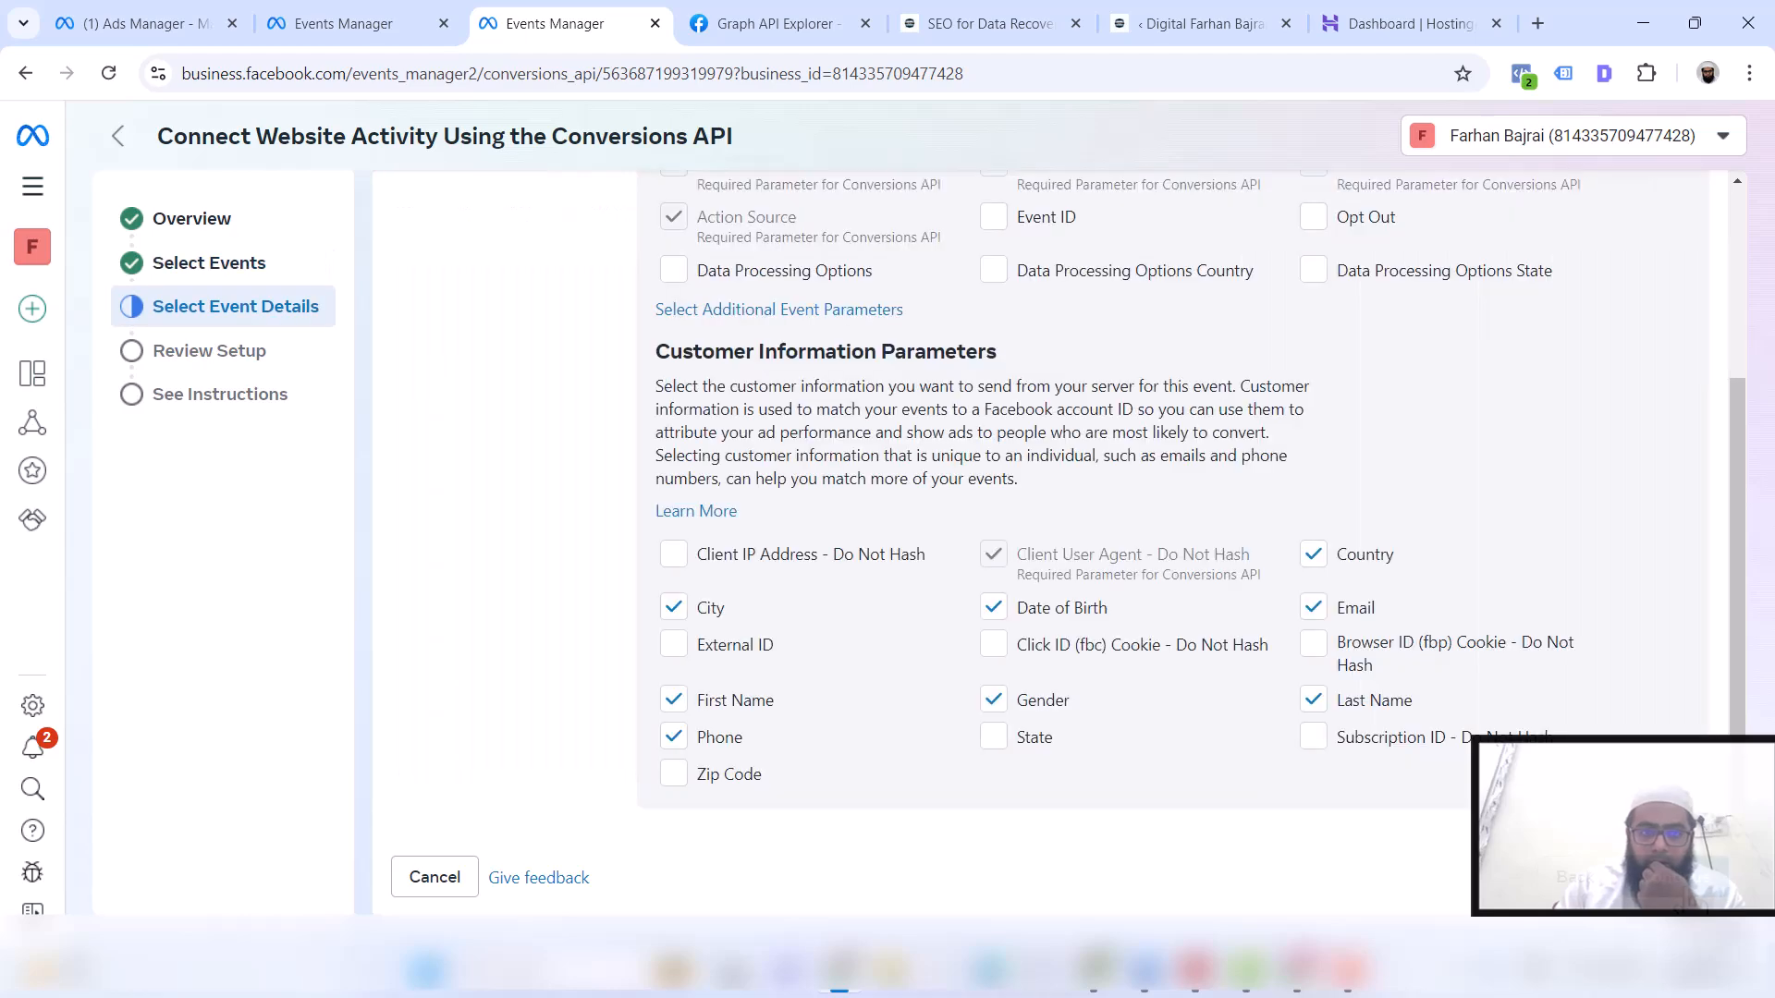
{"action": "left_click", "coordinate": [208, 263]}
{"action": "left_click", "coordinate": [191, 218]}
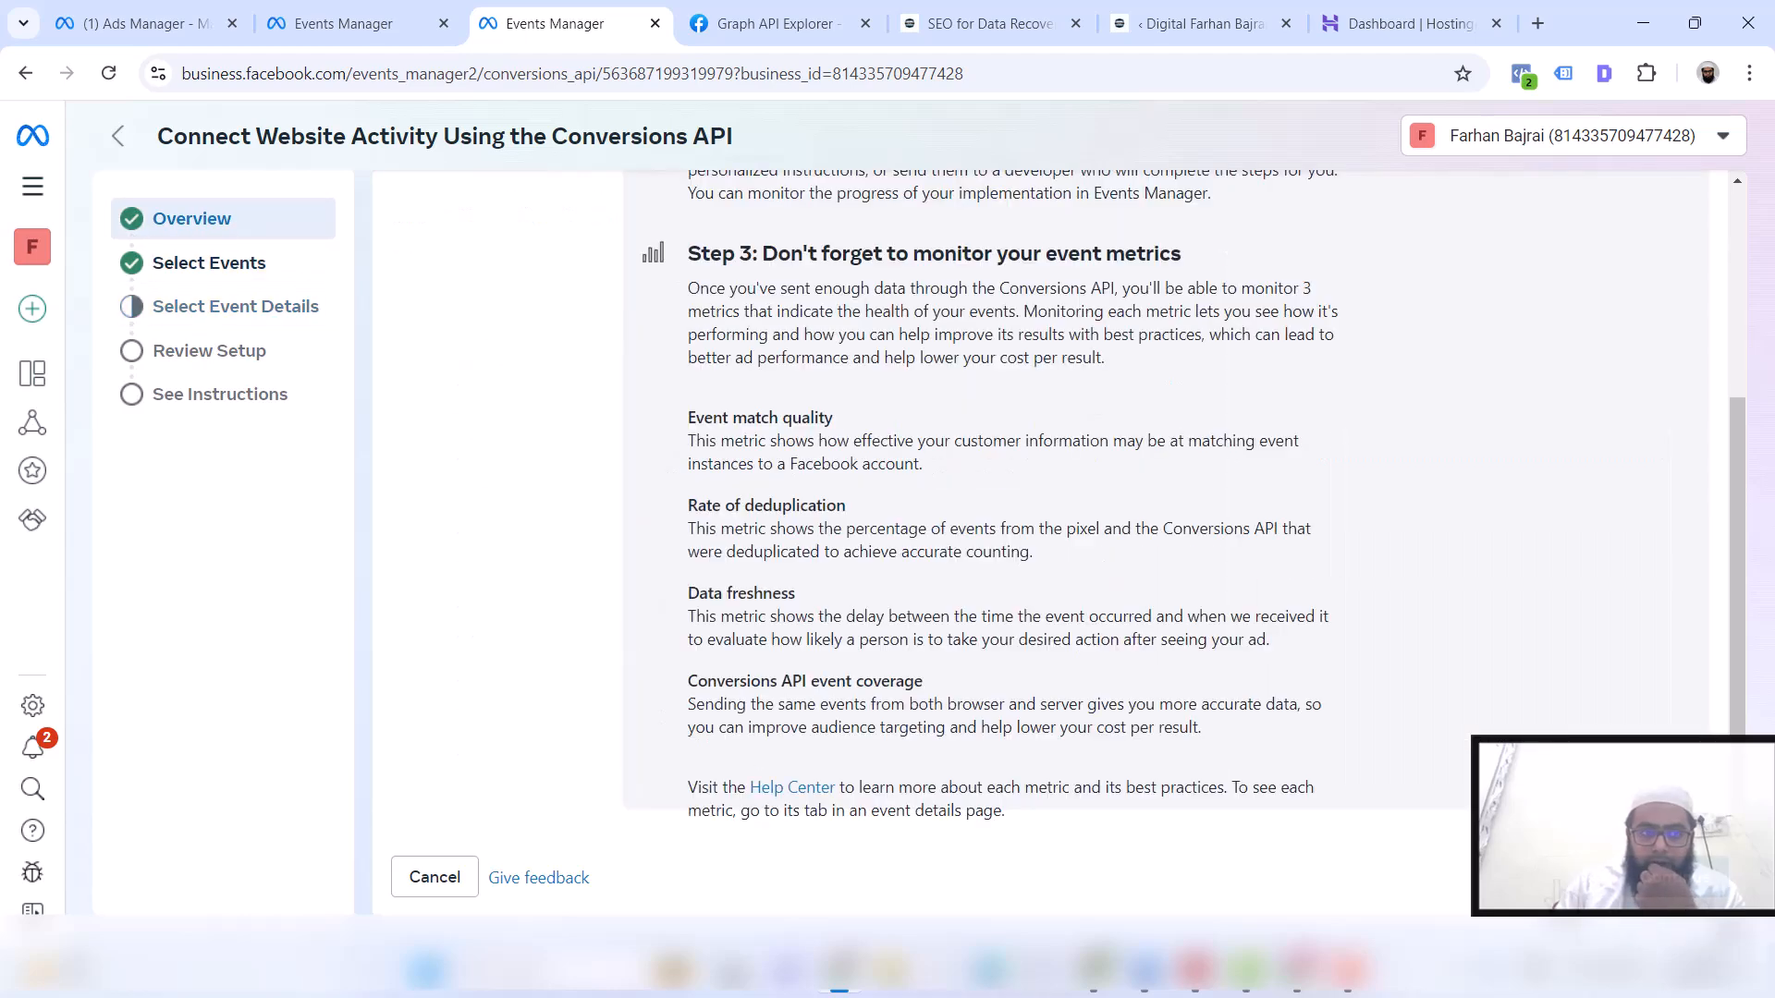
{"action": "left_click", "coordinate": [117, 137]}
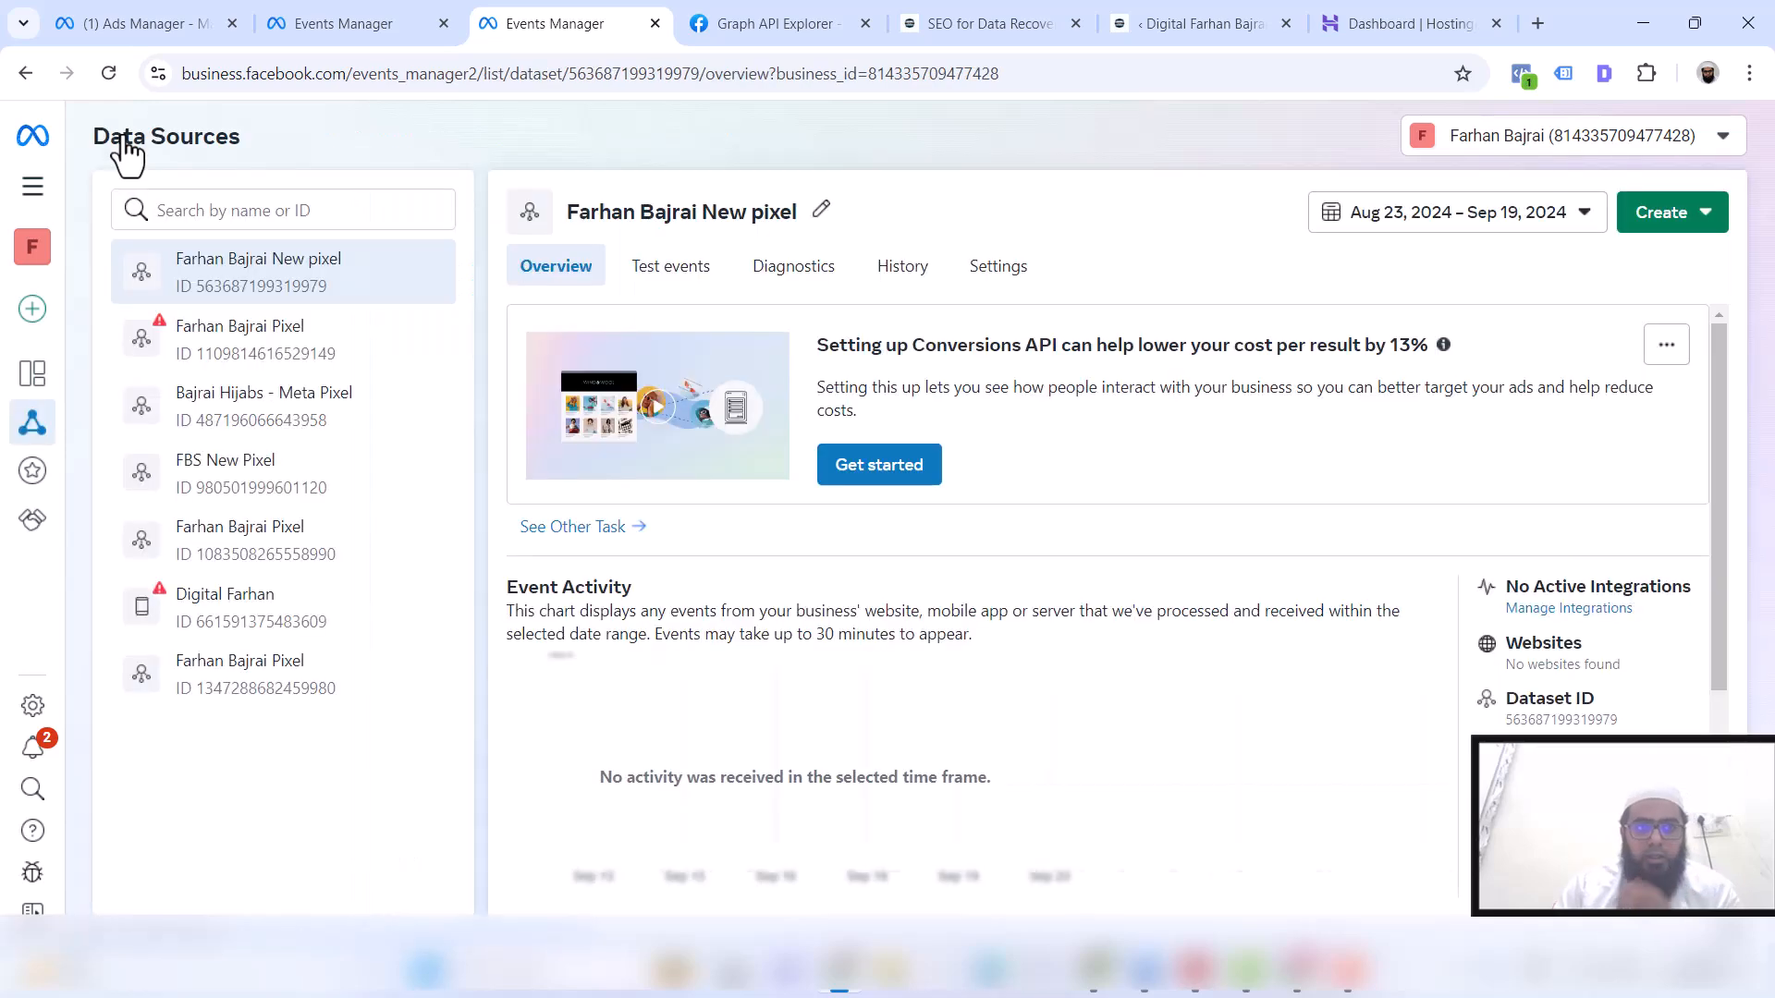
Start connecting the new pixel through the WordPress partner integration and advance to the Connect to Facebook stage
{"action": "left_click", "coordinate": [919, 475]}
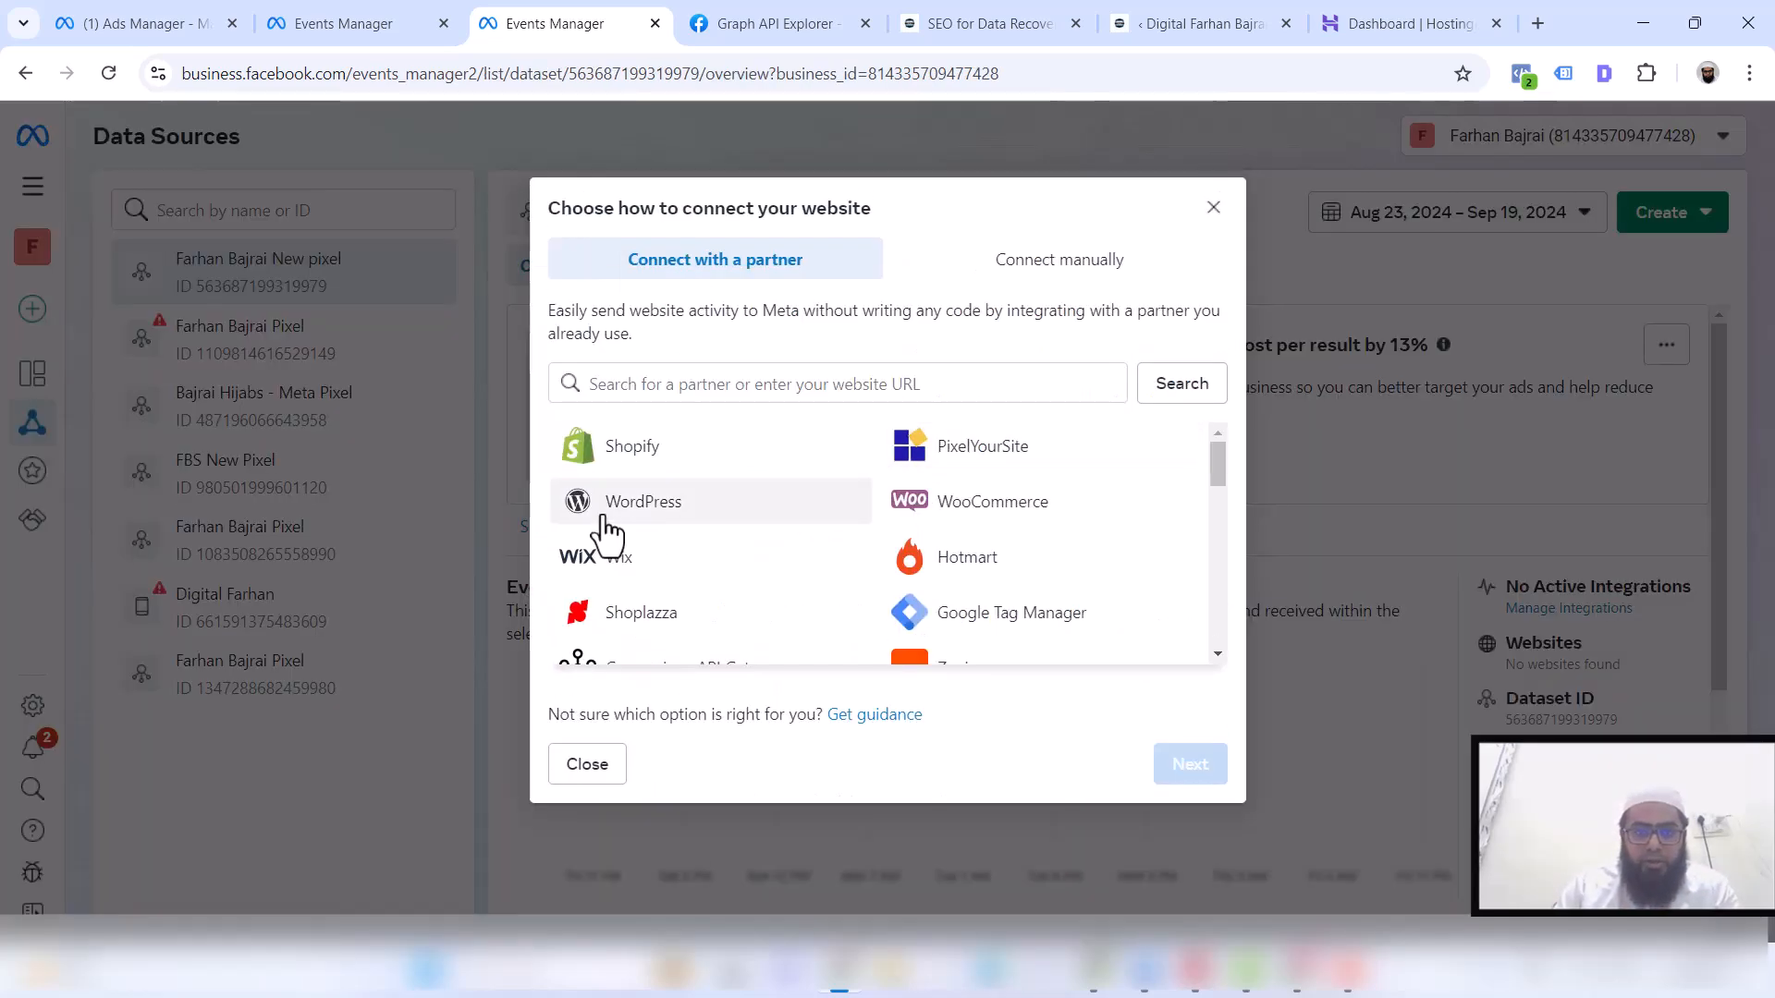
{"action": "scroll", "coordinate": [606, 532], "scroll_direction": "down", "scroll_amount": 10}
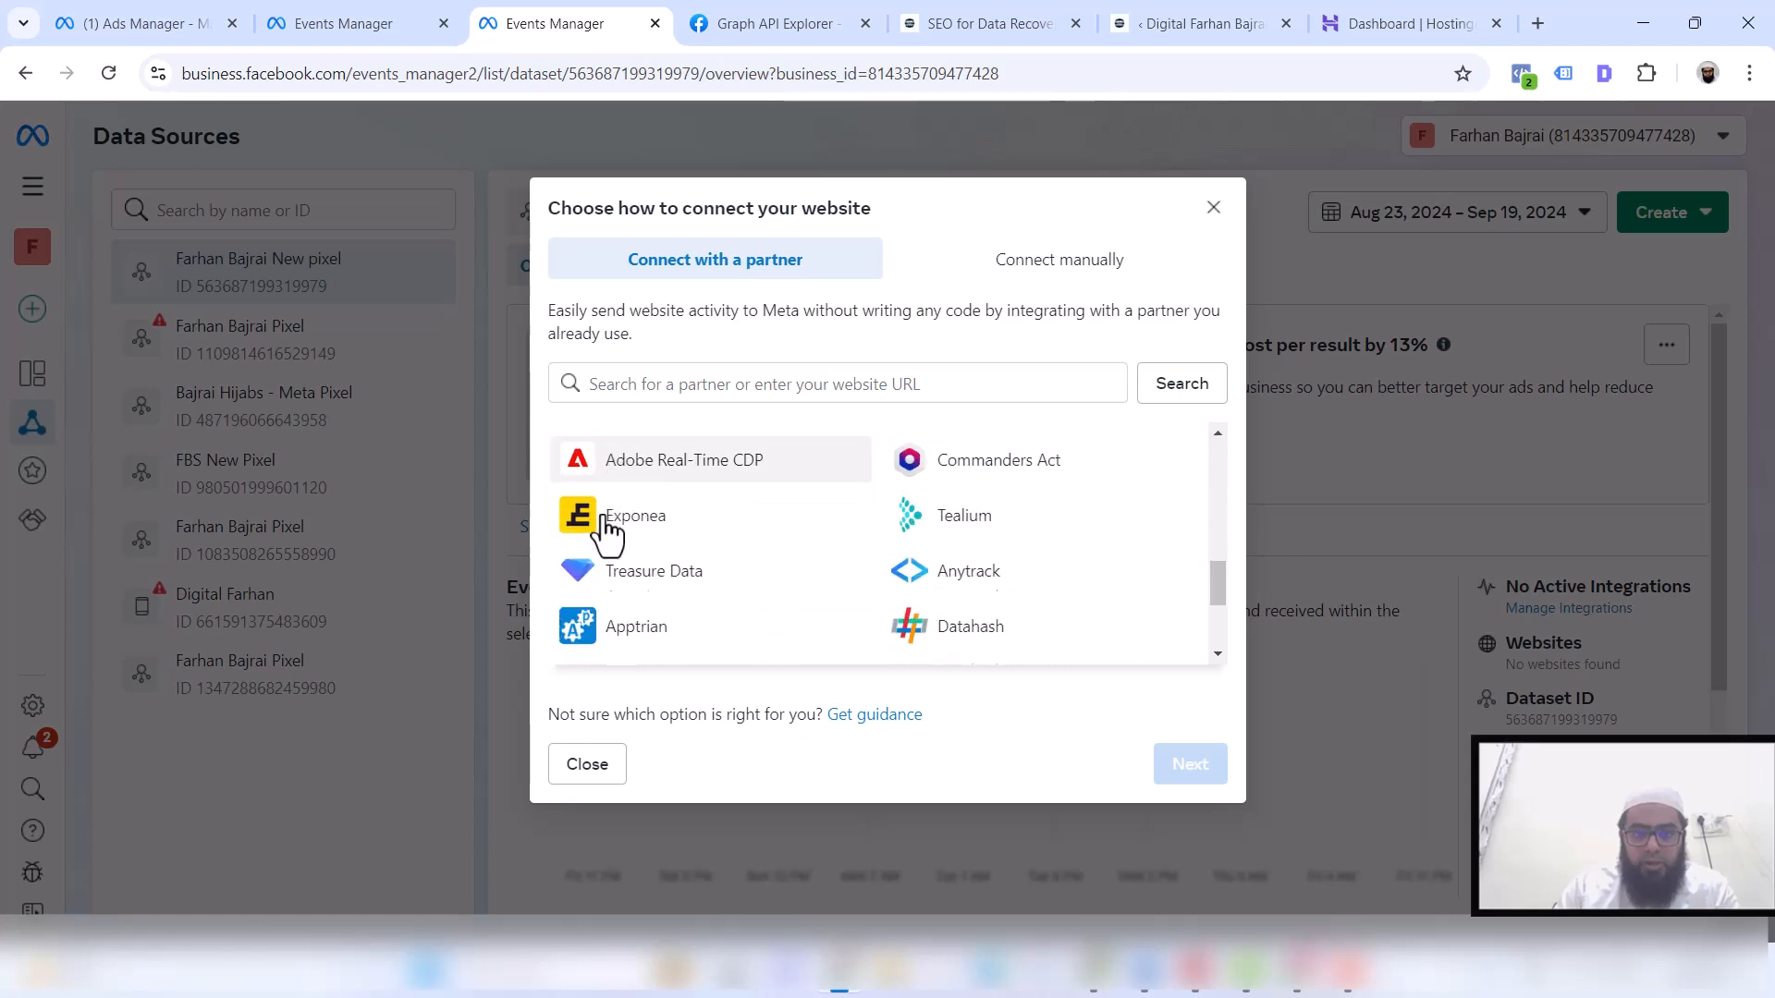
{"action": "scroll", "coordinate": [605, 529], "scroll_direction": "up", "scroll_amount": 10}
{"action": "left_click", "coordinate": [638, 452]}
{"action": "left_click", "coordinate": [1213, 767]}
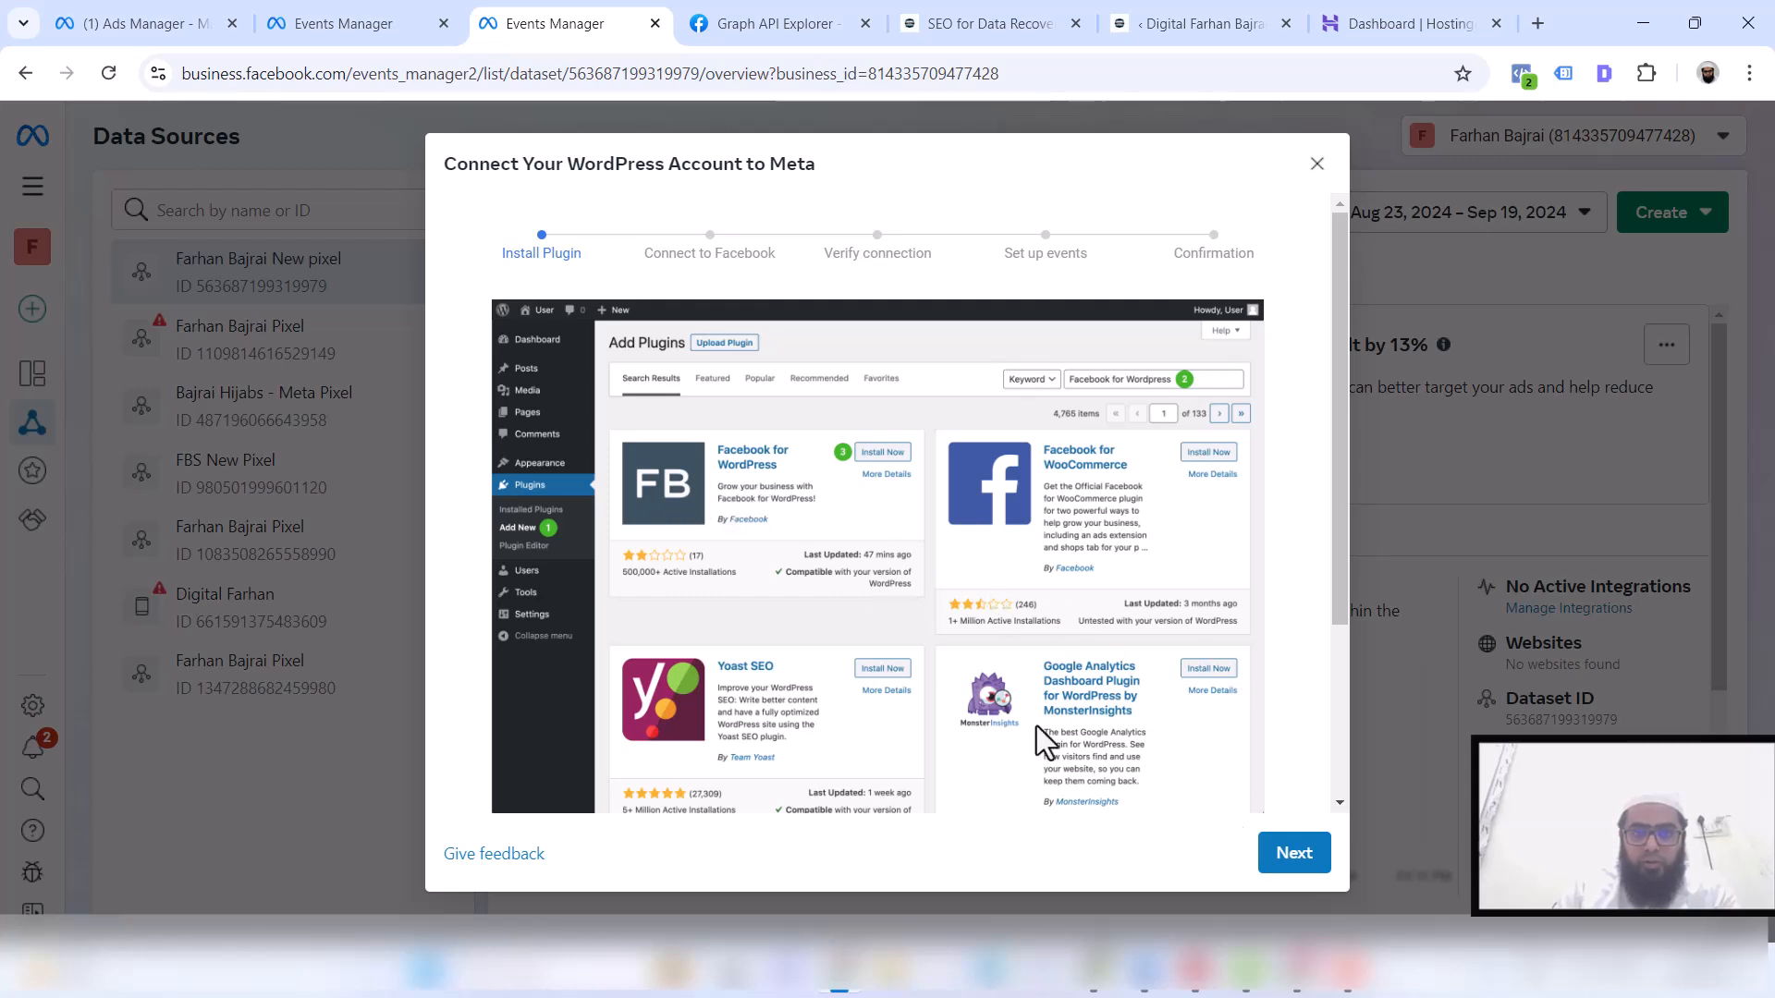
{"action": "left_click", "coordinate": [1303, 856]}
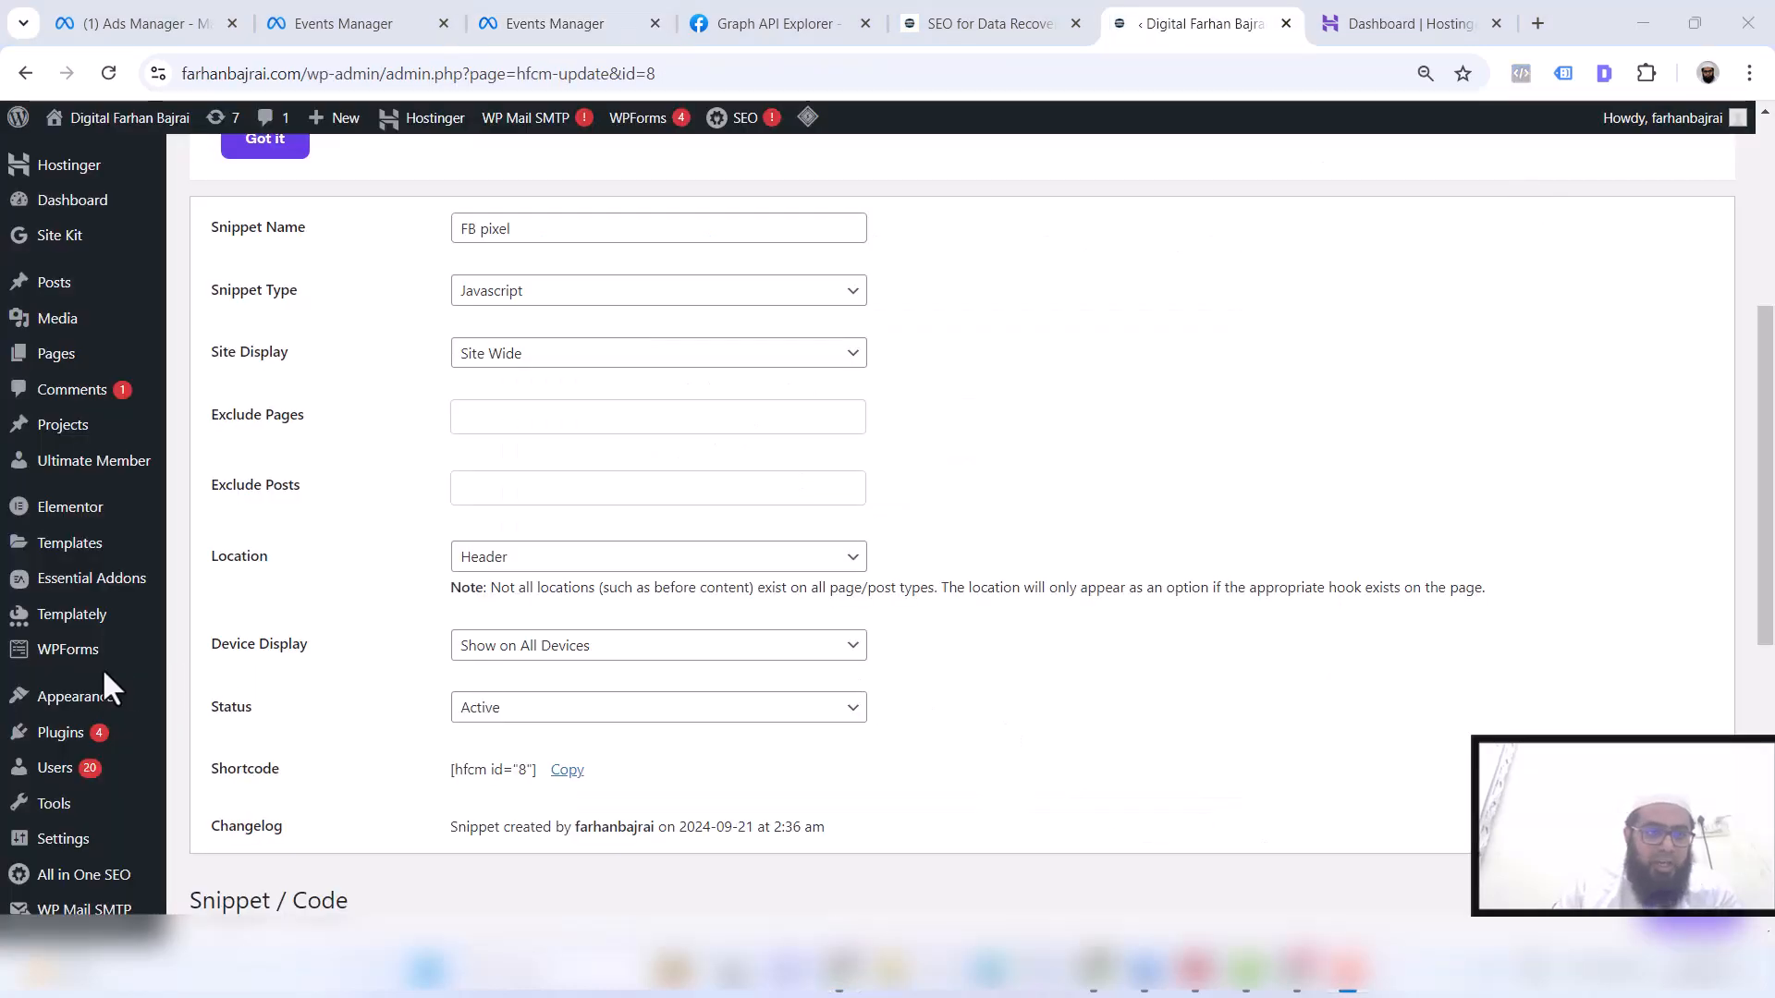
Open the add-plugin page in the WordPress admin, close the Graph API Explorer page and return to Events Manager
{"action": "mouse_move", "coordinate": [57, 733]}
{"action": "left_click", "coordinate": [228, 765]}
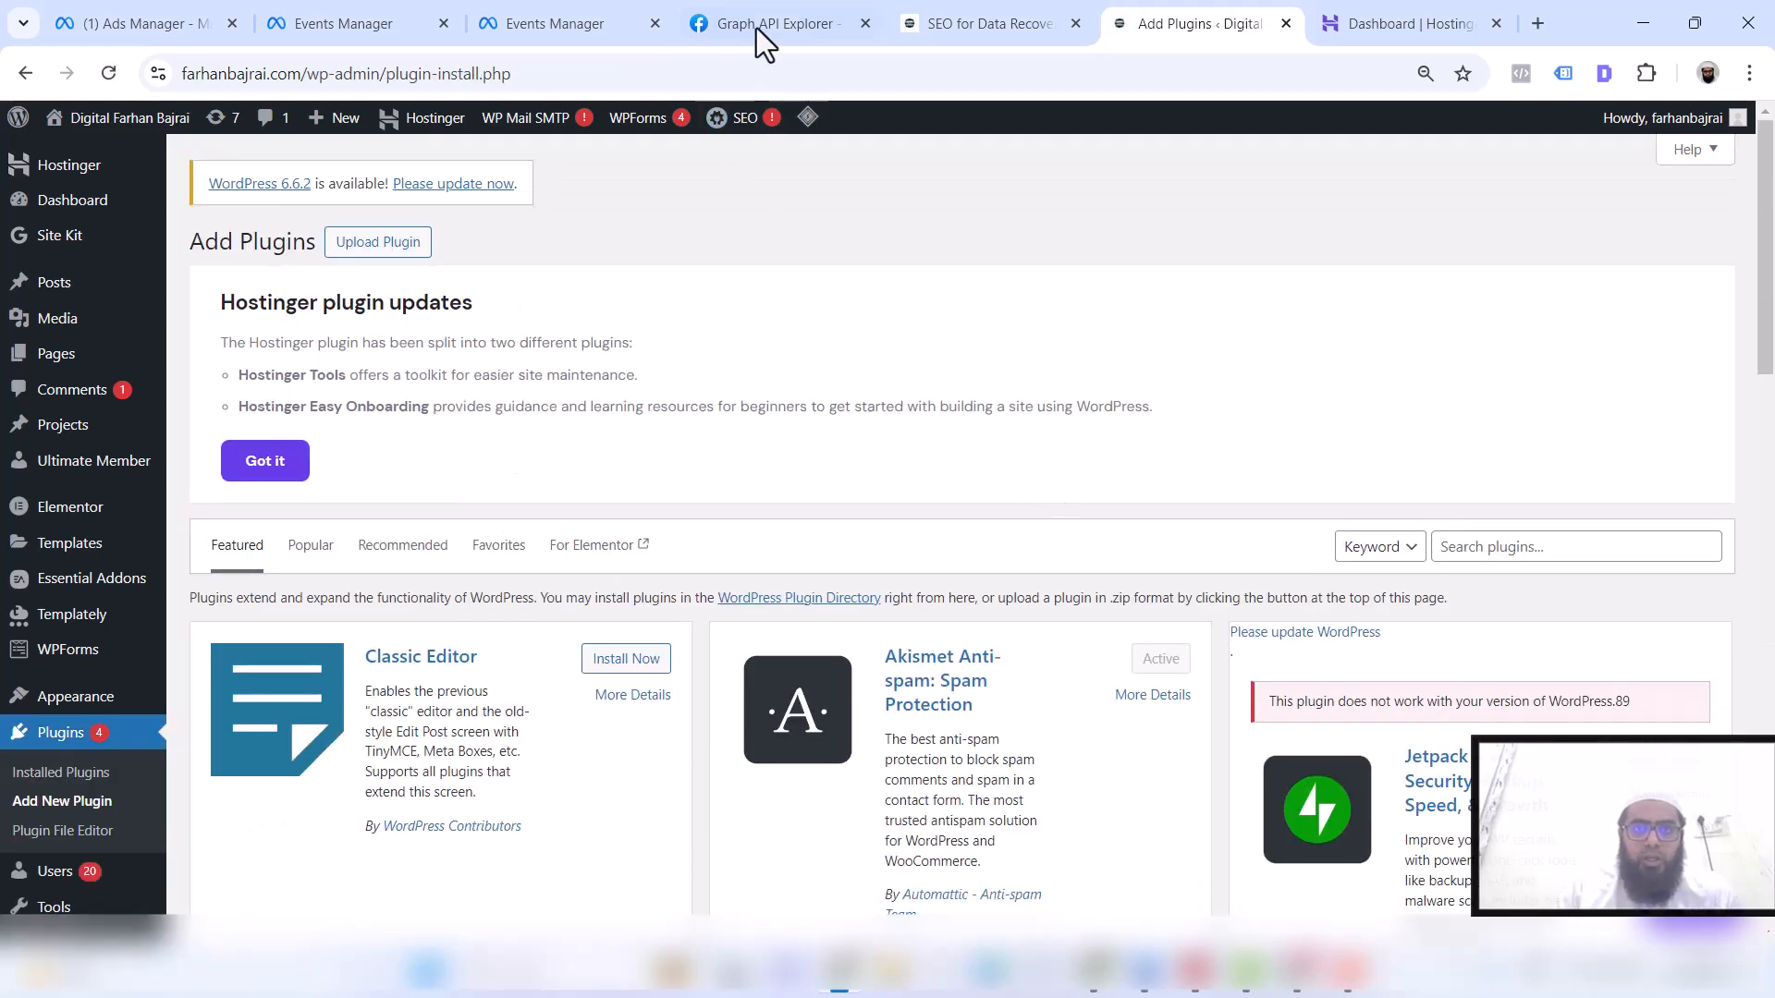
{"action": "left_click", "coordinate": [756, 26]}
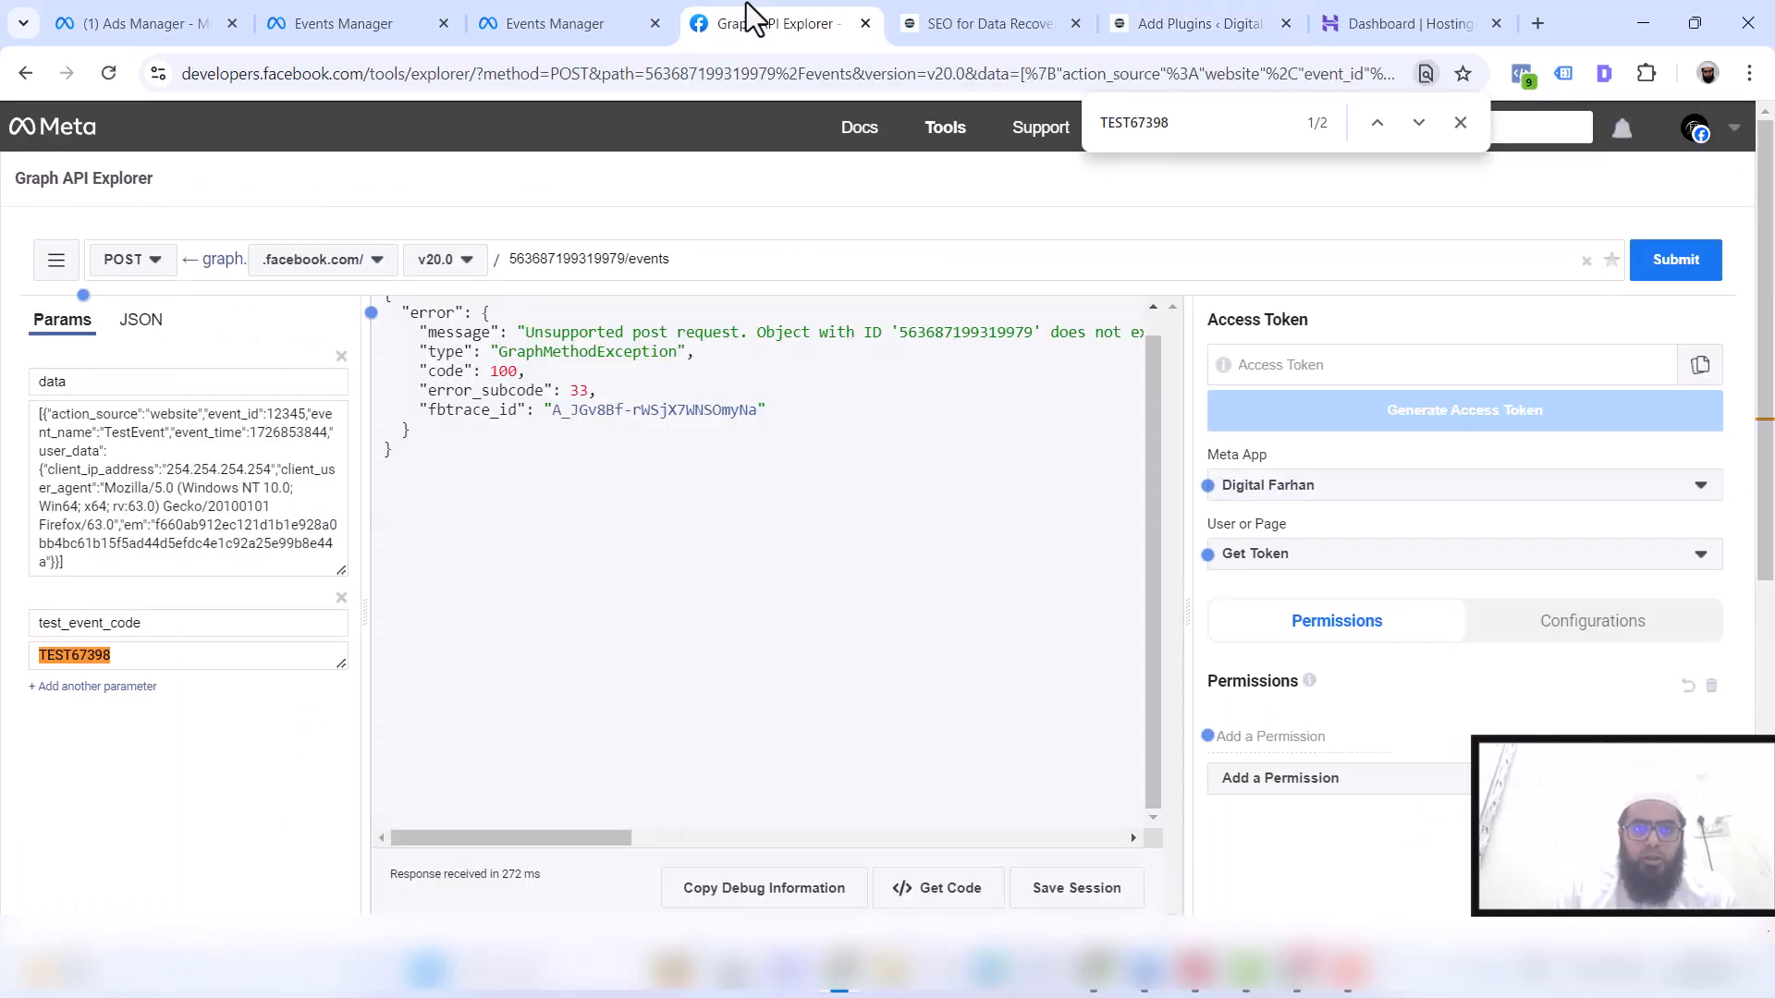
{"action": "key", "text": "ctrl+w"}
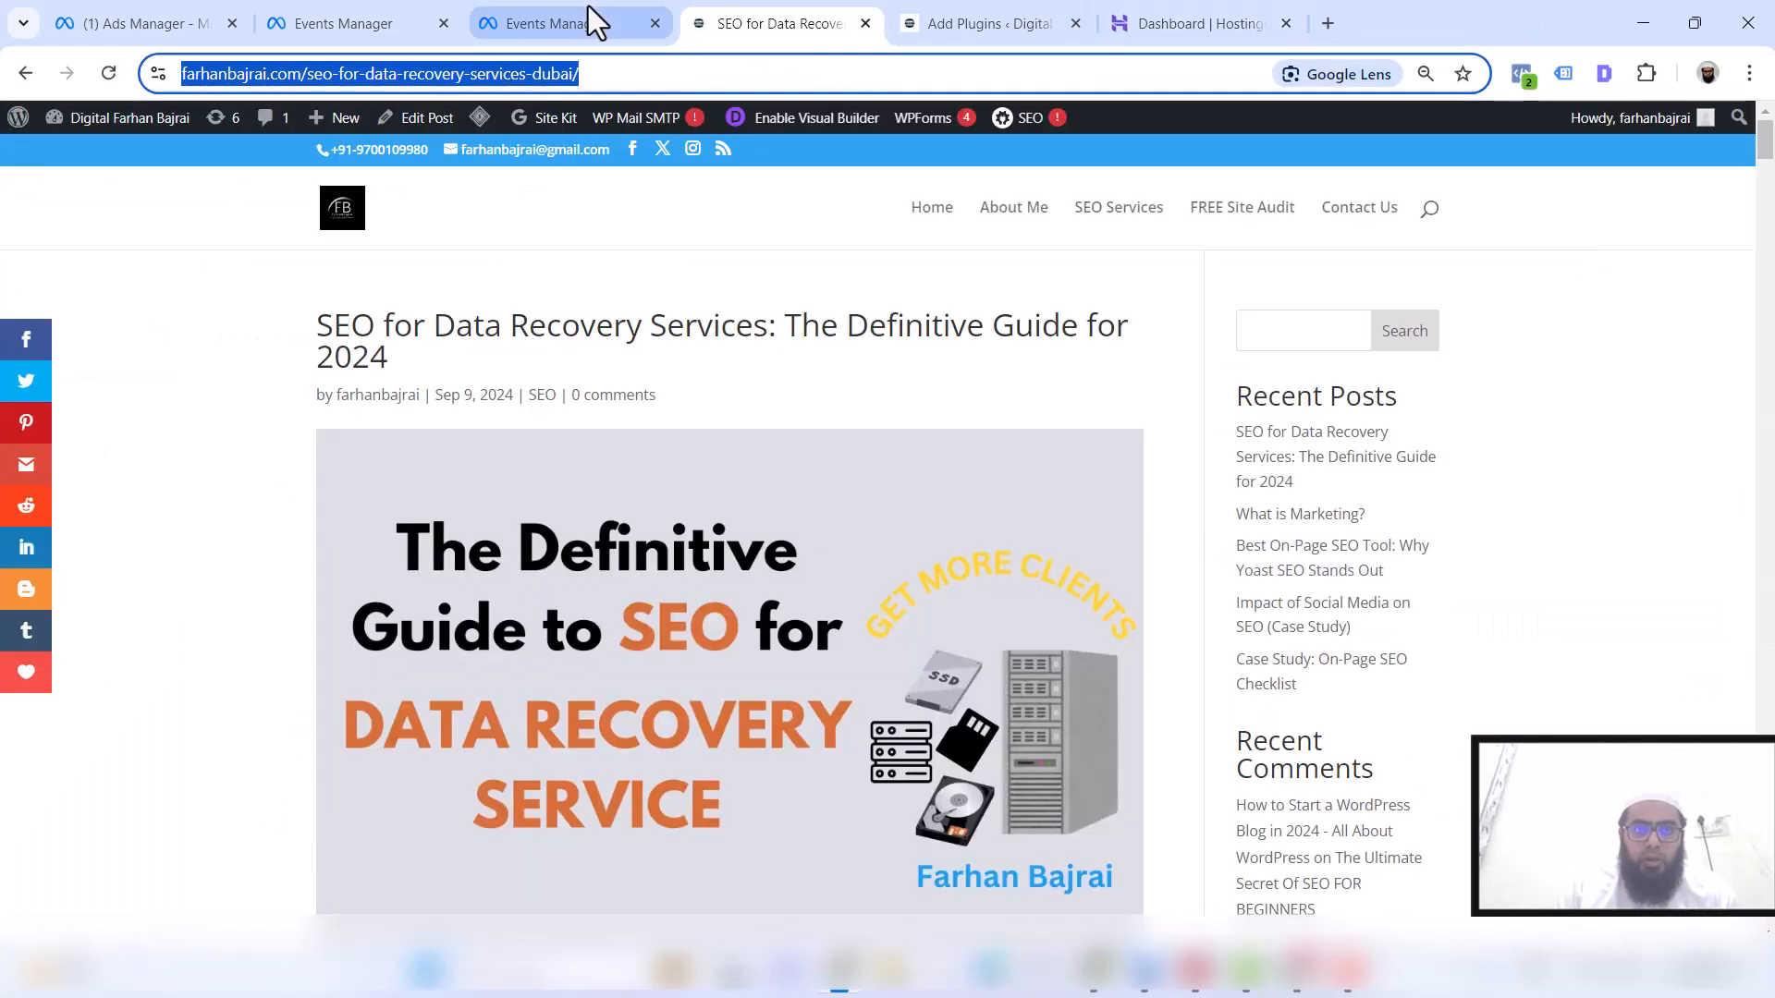
{"action": "left_click", "coordinate": [592, 20]}
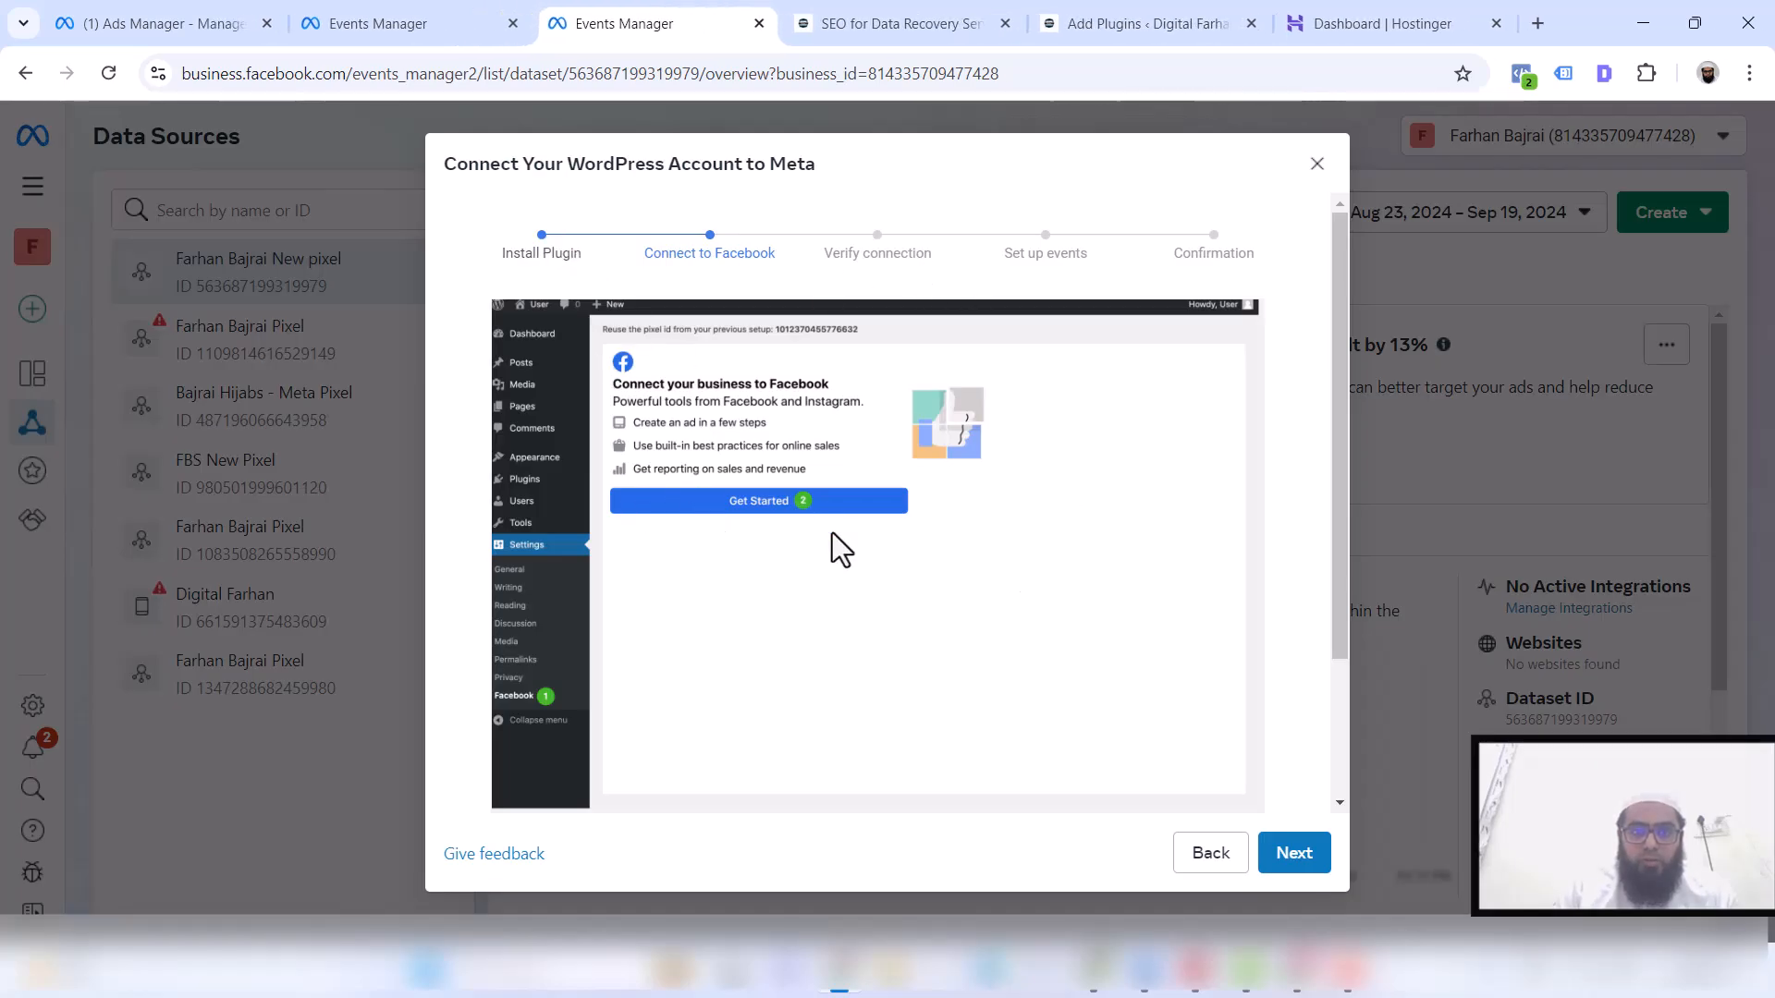
Switch to the WordPress admin and search the plugin directory for "Facebook for wordpress"
{"action": "left_click", "coordinate": [1109, 25]}
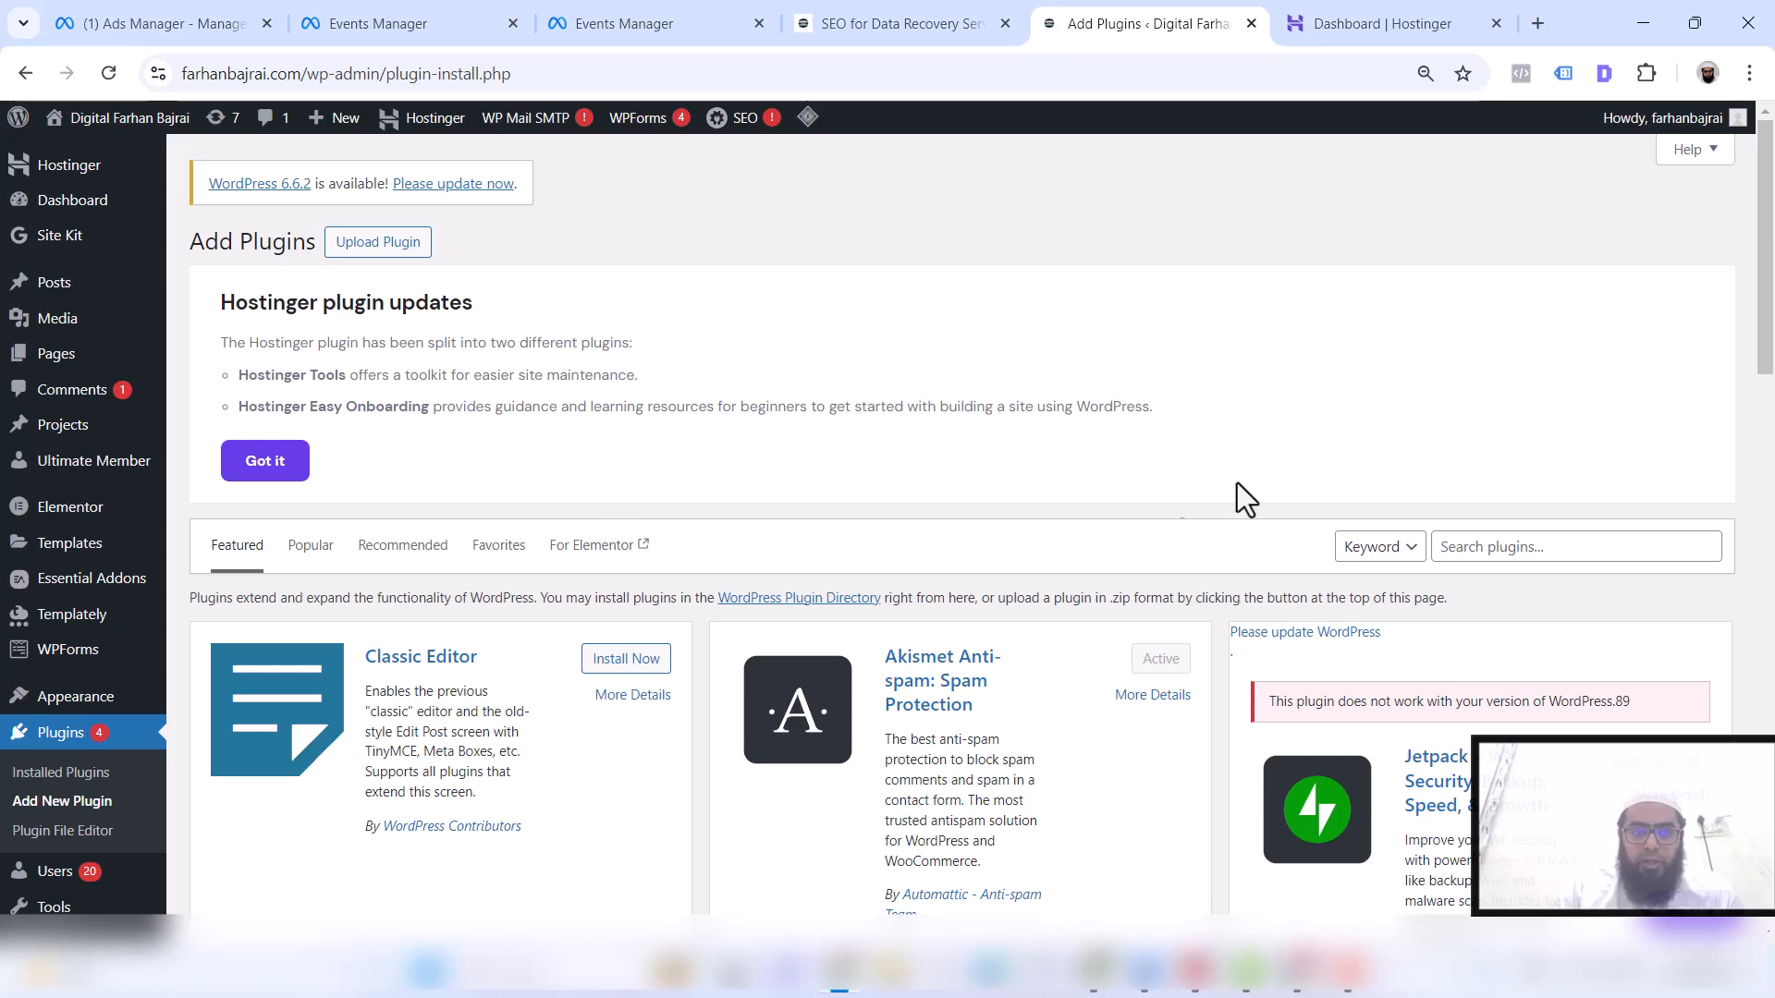
{"action": "left_click", "coordinate": [1522, 552]}
{"action": "type", "text": "Fa"}
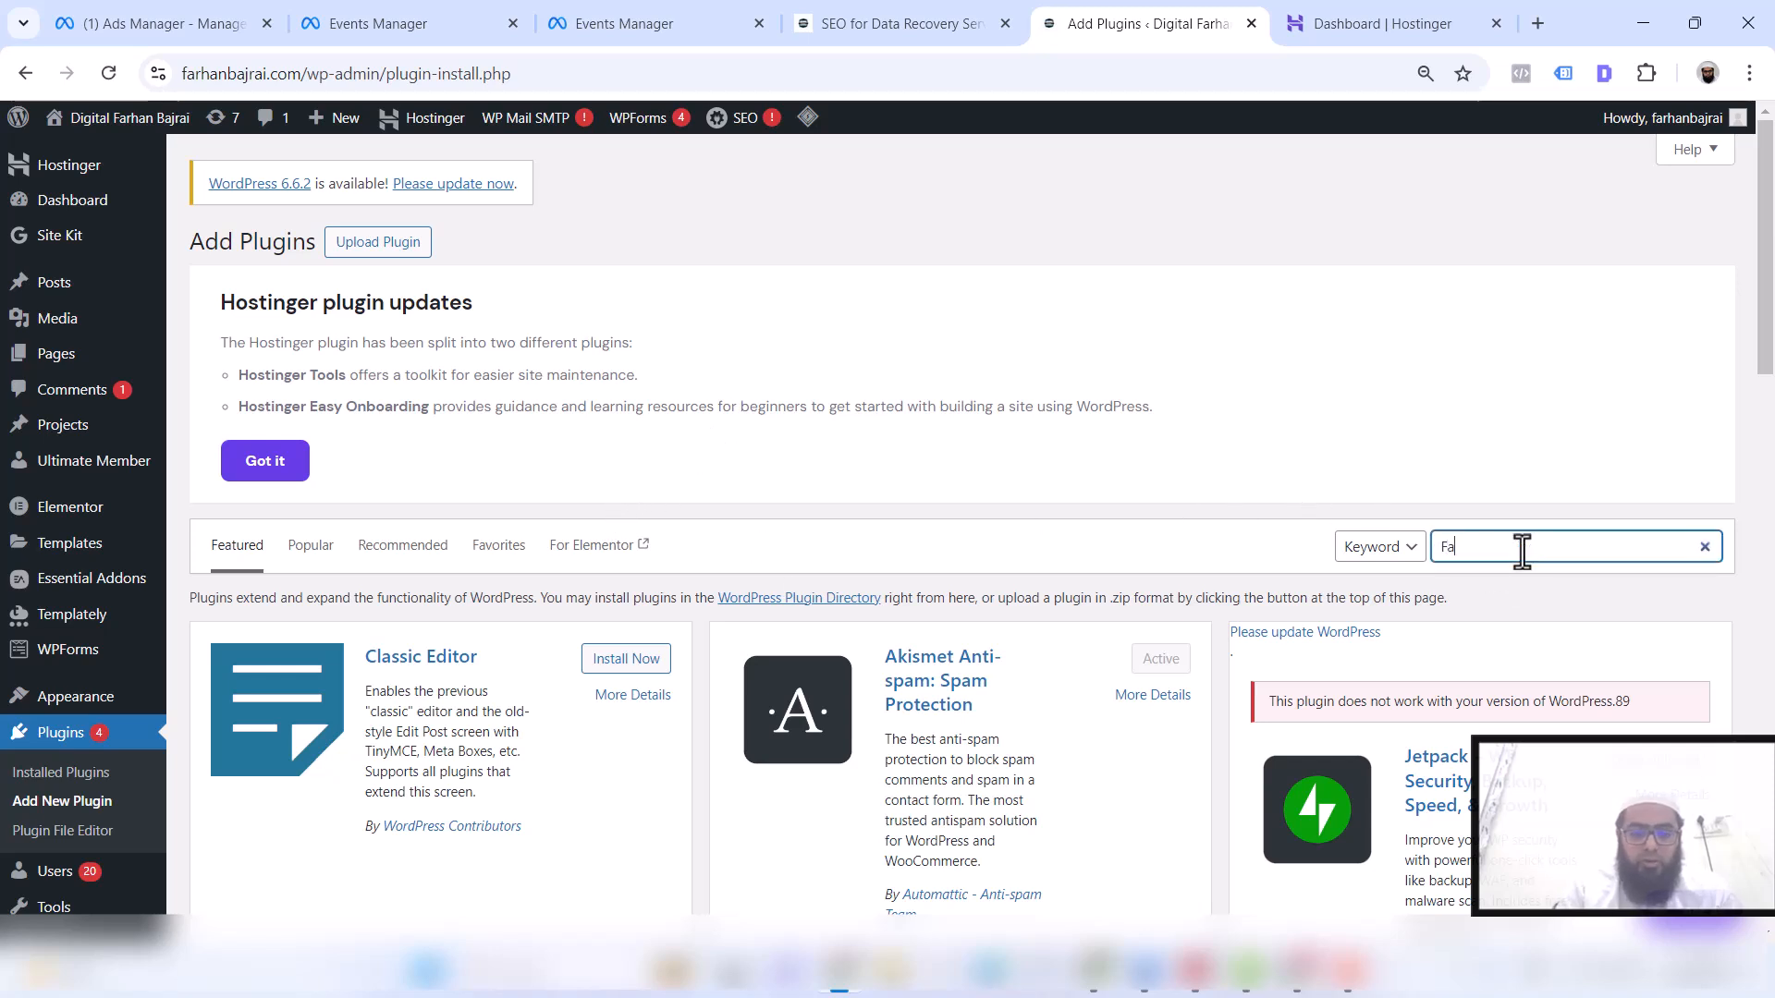
{"action": "type", "text": "cebook for wordapre"}
{"action": "key", "text": "BackSpace"}
{"action": "key", "text": "BackSpace"}
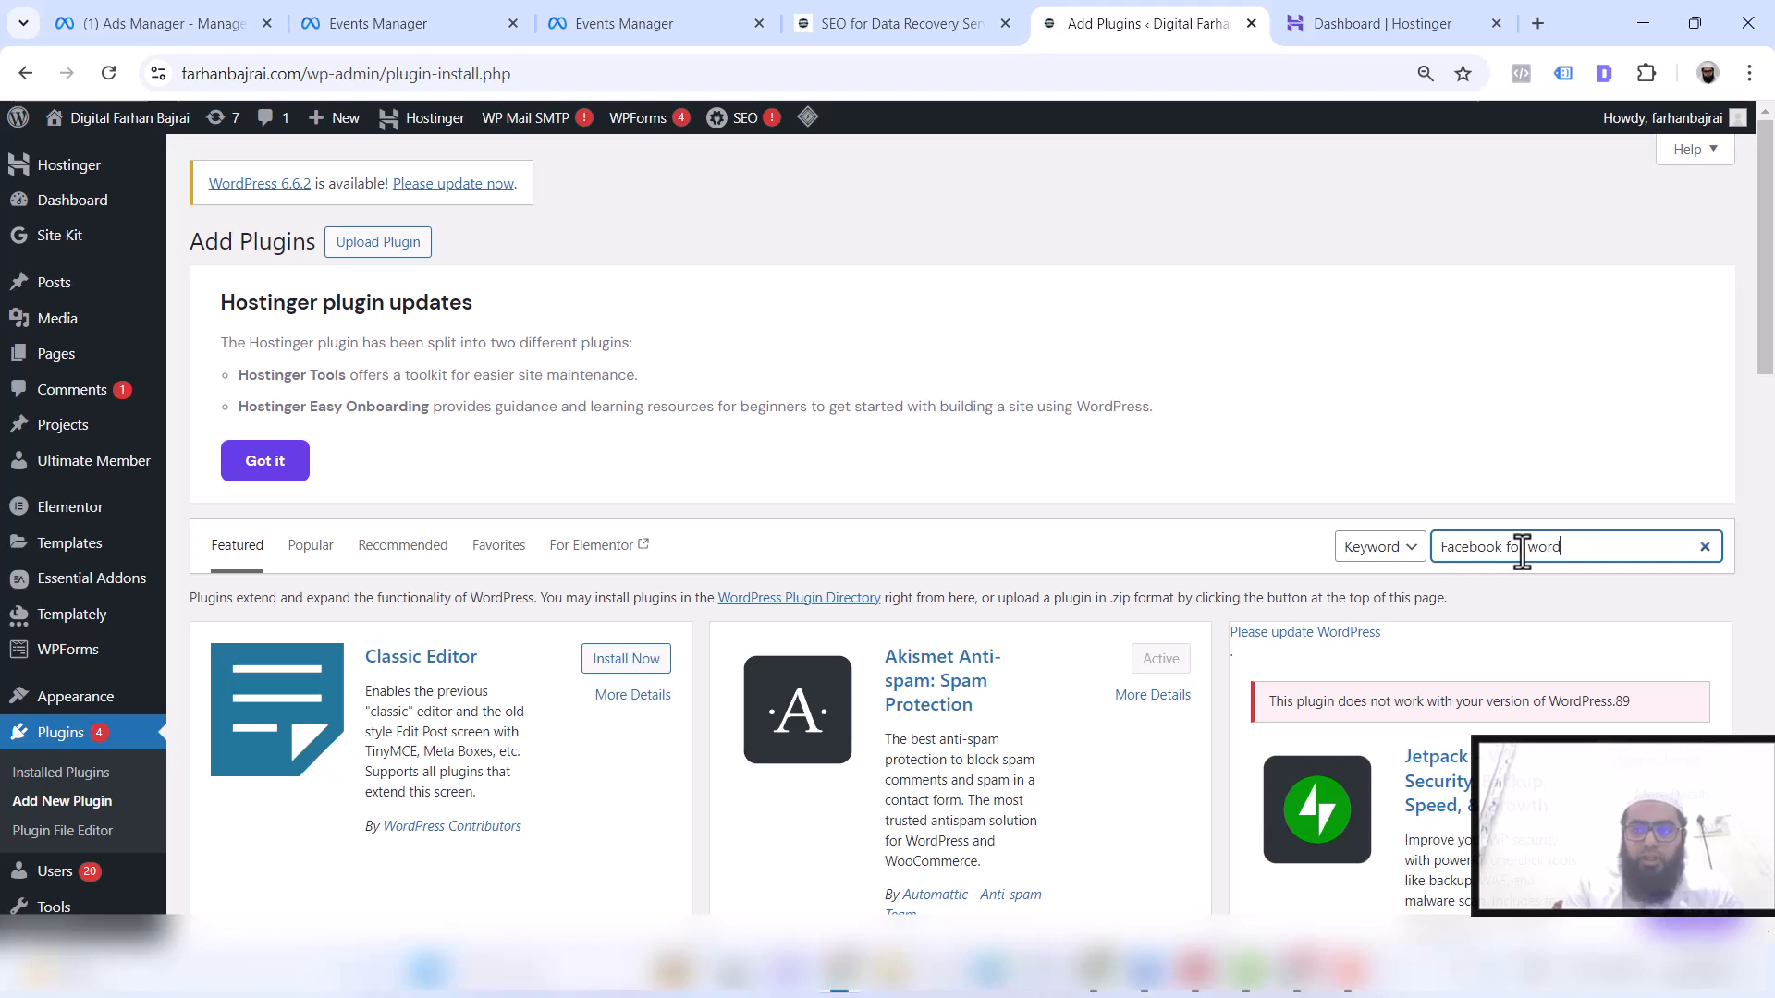
{"action": "type", "text": "press"}
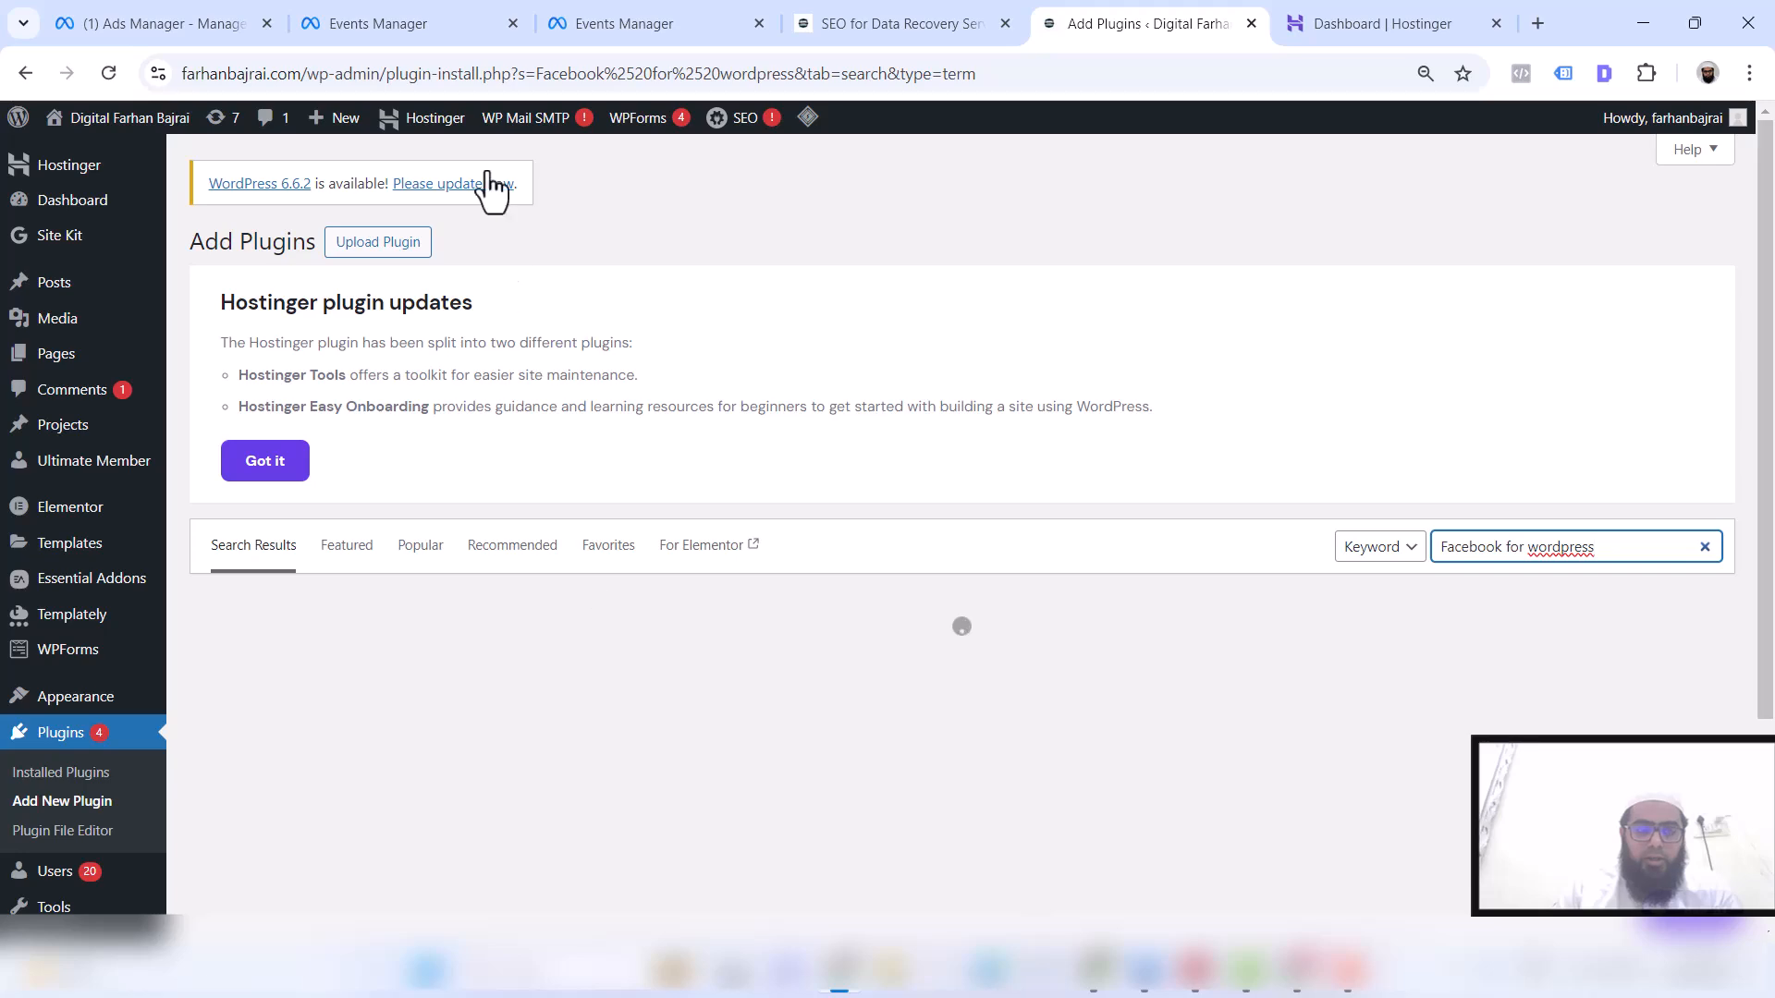
Recheck the Install Plugin stage of Meta's WordPress guide and install the Facebook for WooCommerce plugin in WordPress
{"action": "left_click", "coordinate": [431, 5]}
{"action": "key", "text": "ctrl+Tab"}
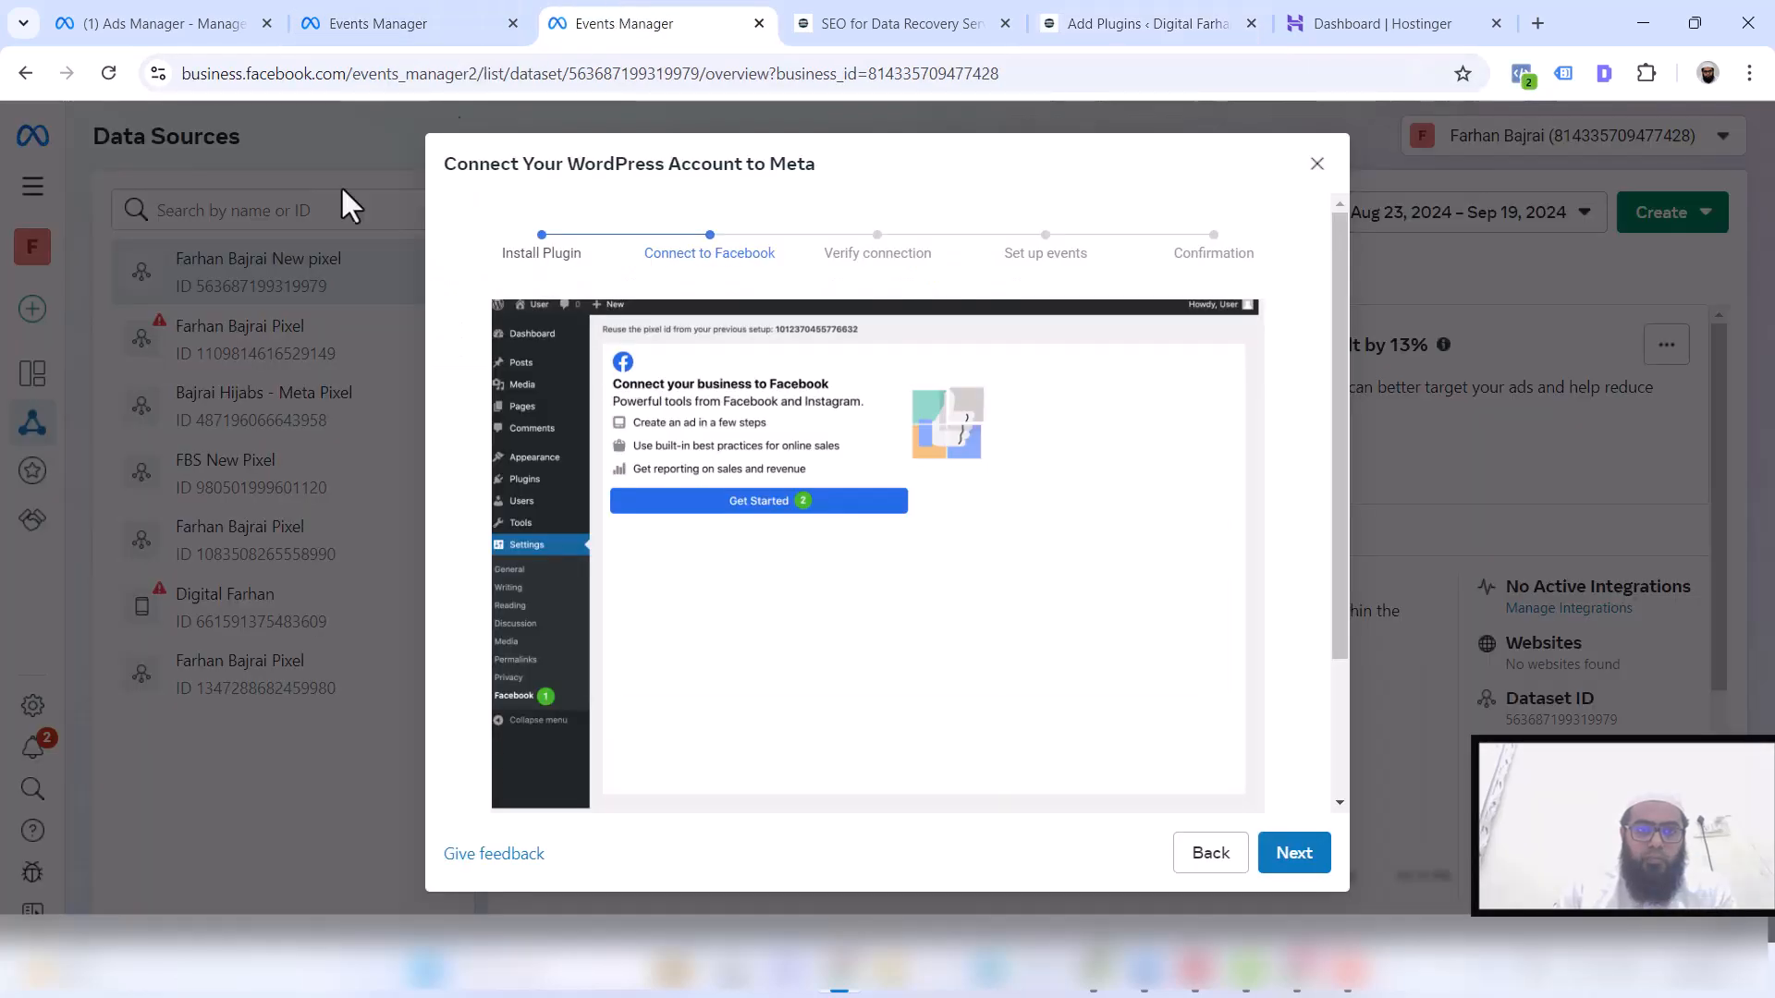
{"action": "left_click", "coordinate": [1211, 855]}
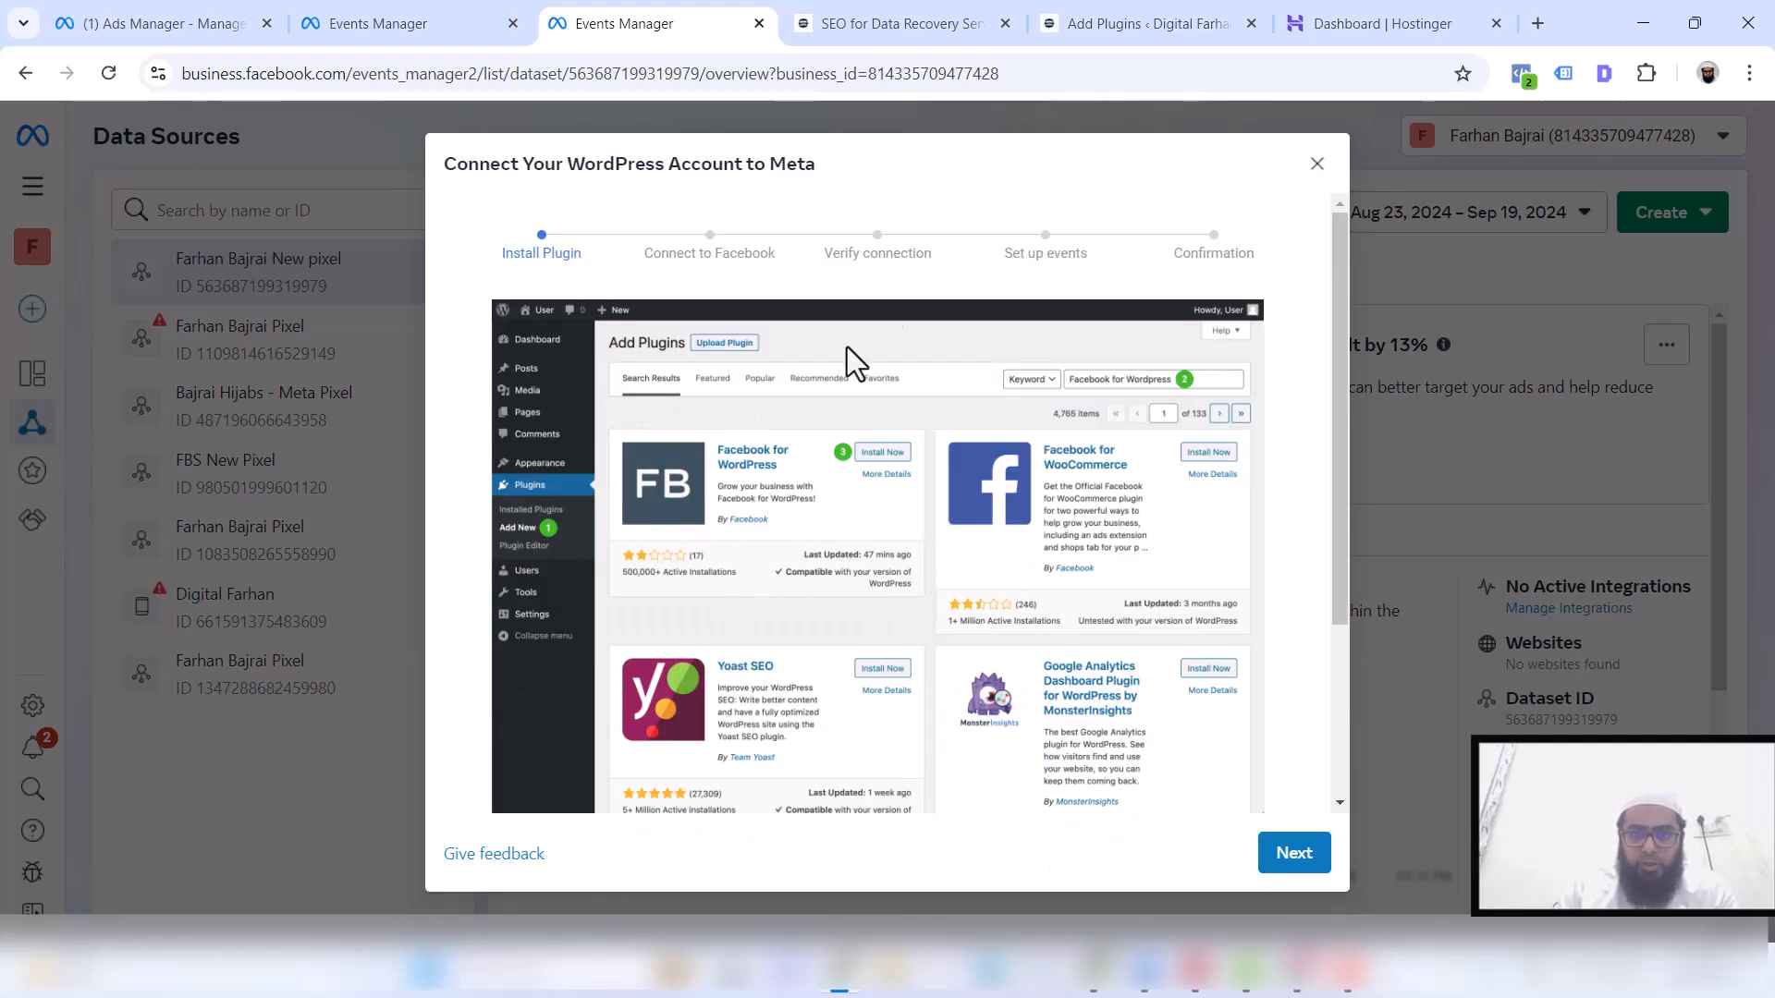
{"action": "left_click", "coordinate": [1068, 27]}
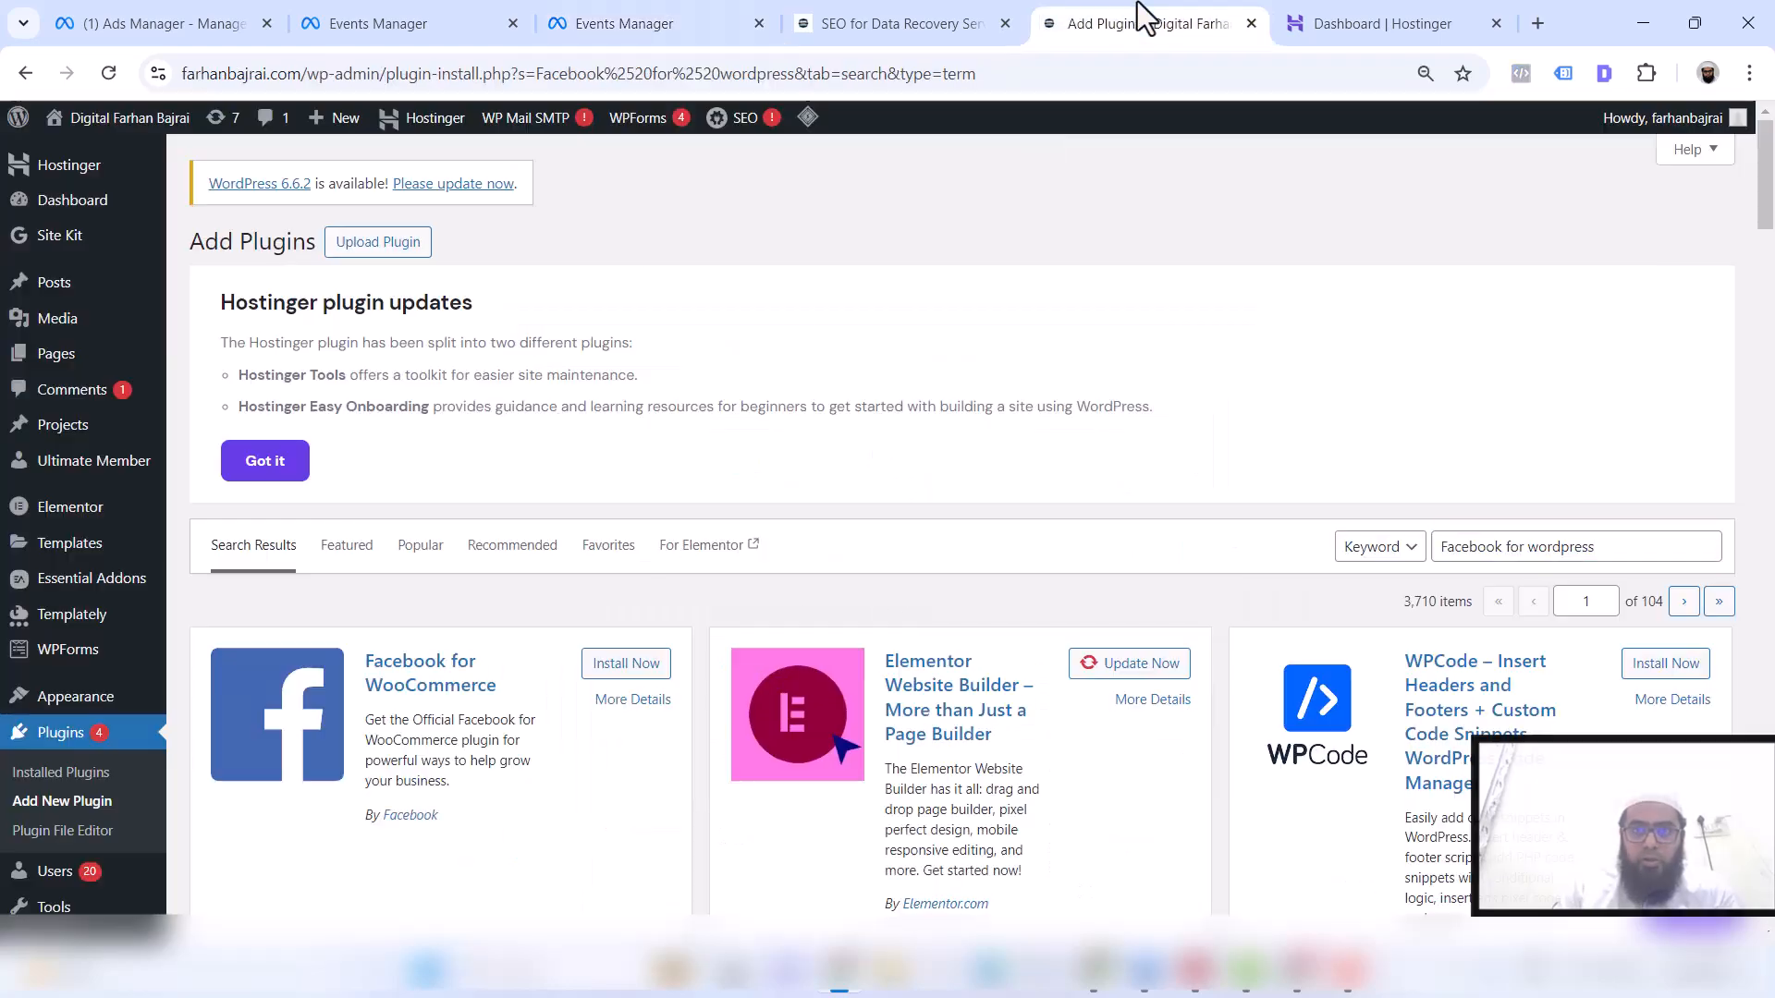
{"action": "left_click", "coordinate": [610, 666]}
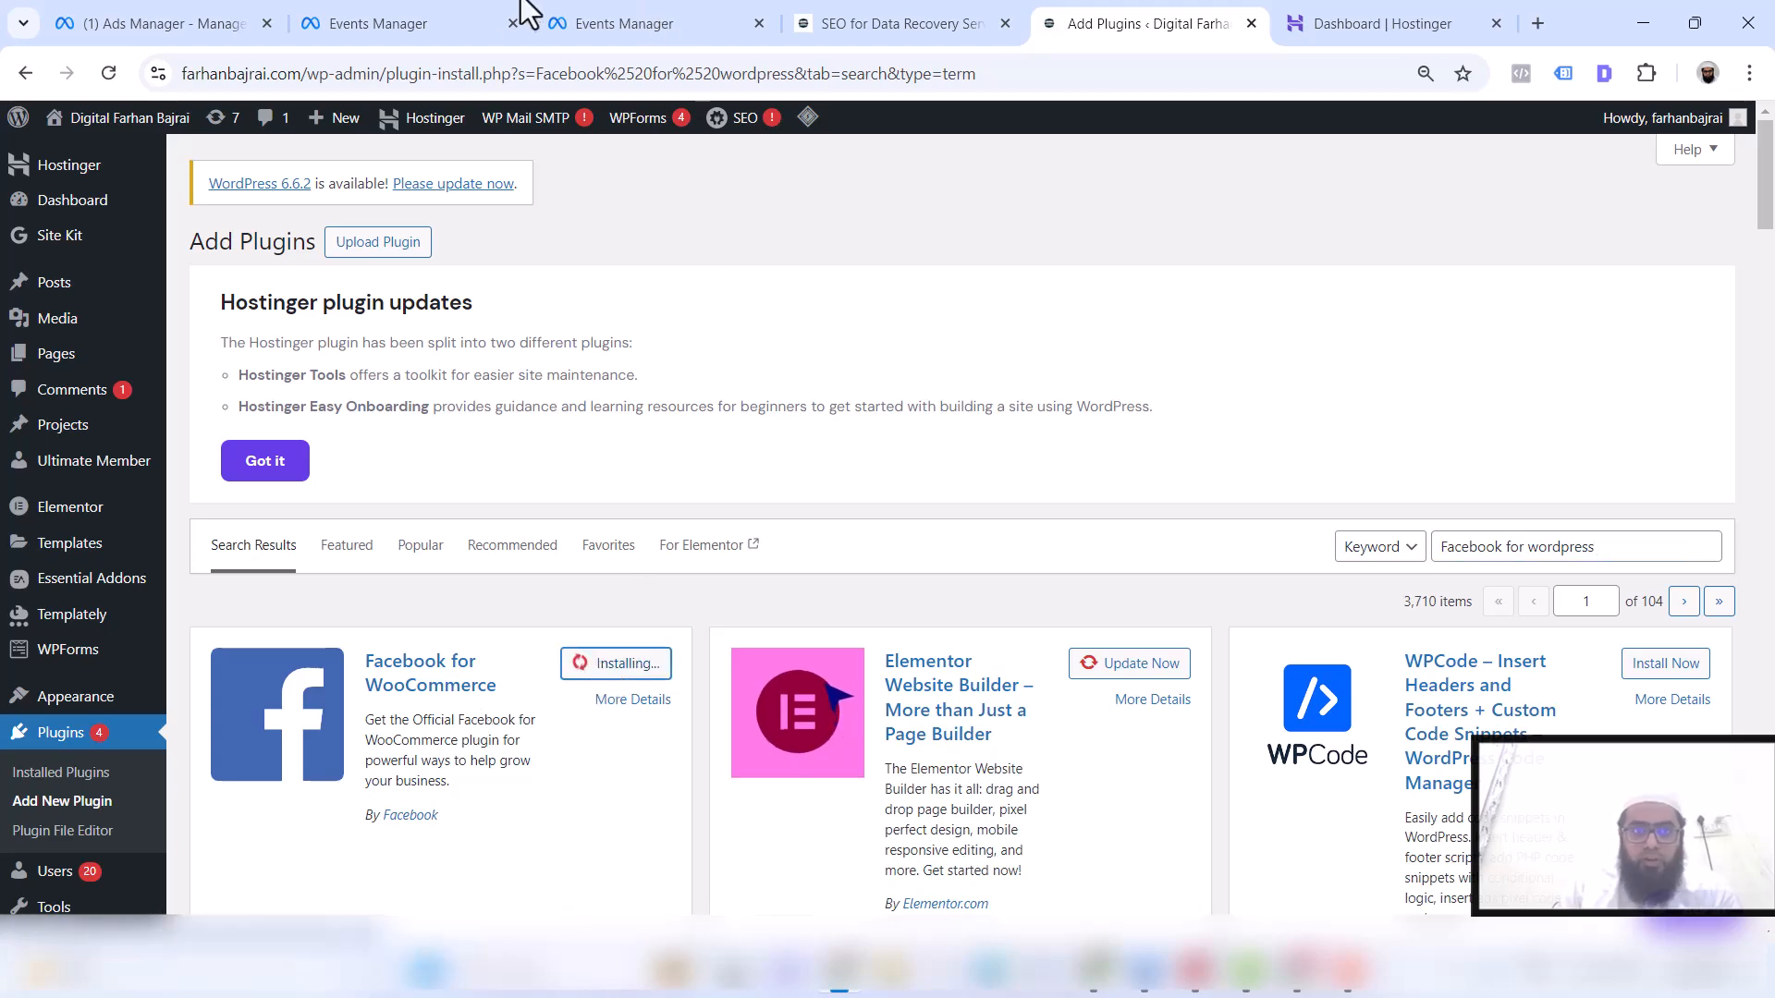
Compare the plugin search results with Meta's installation guide and activate the Facebook for WooCommerce plugin
{"action": "left_click", "coordinate": [458, 18]}
{"action": "left_click", "coordinate": [606, 11]}
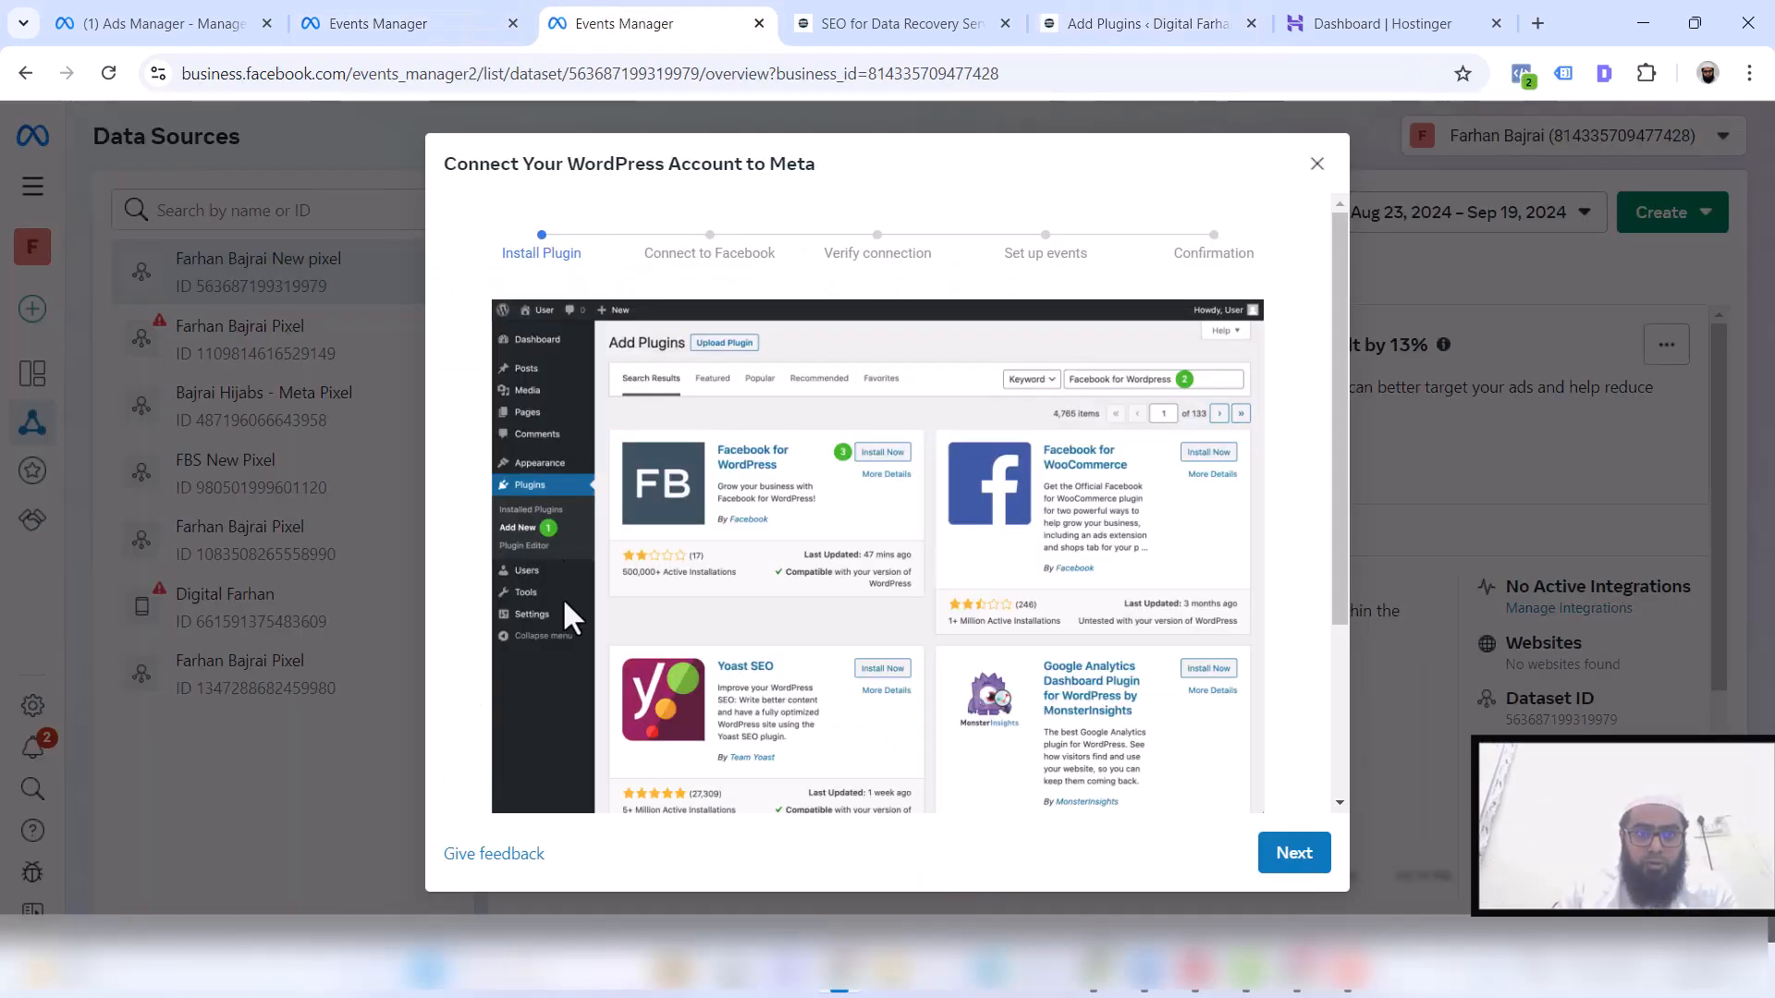
{"action": "left_click", "coordinate": [1147, 20]}
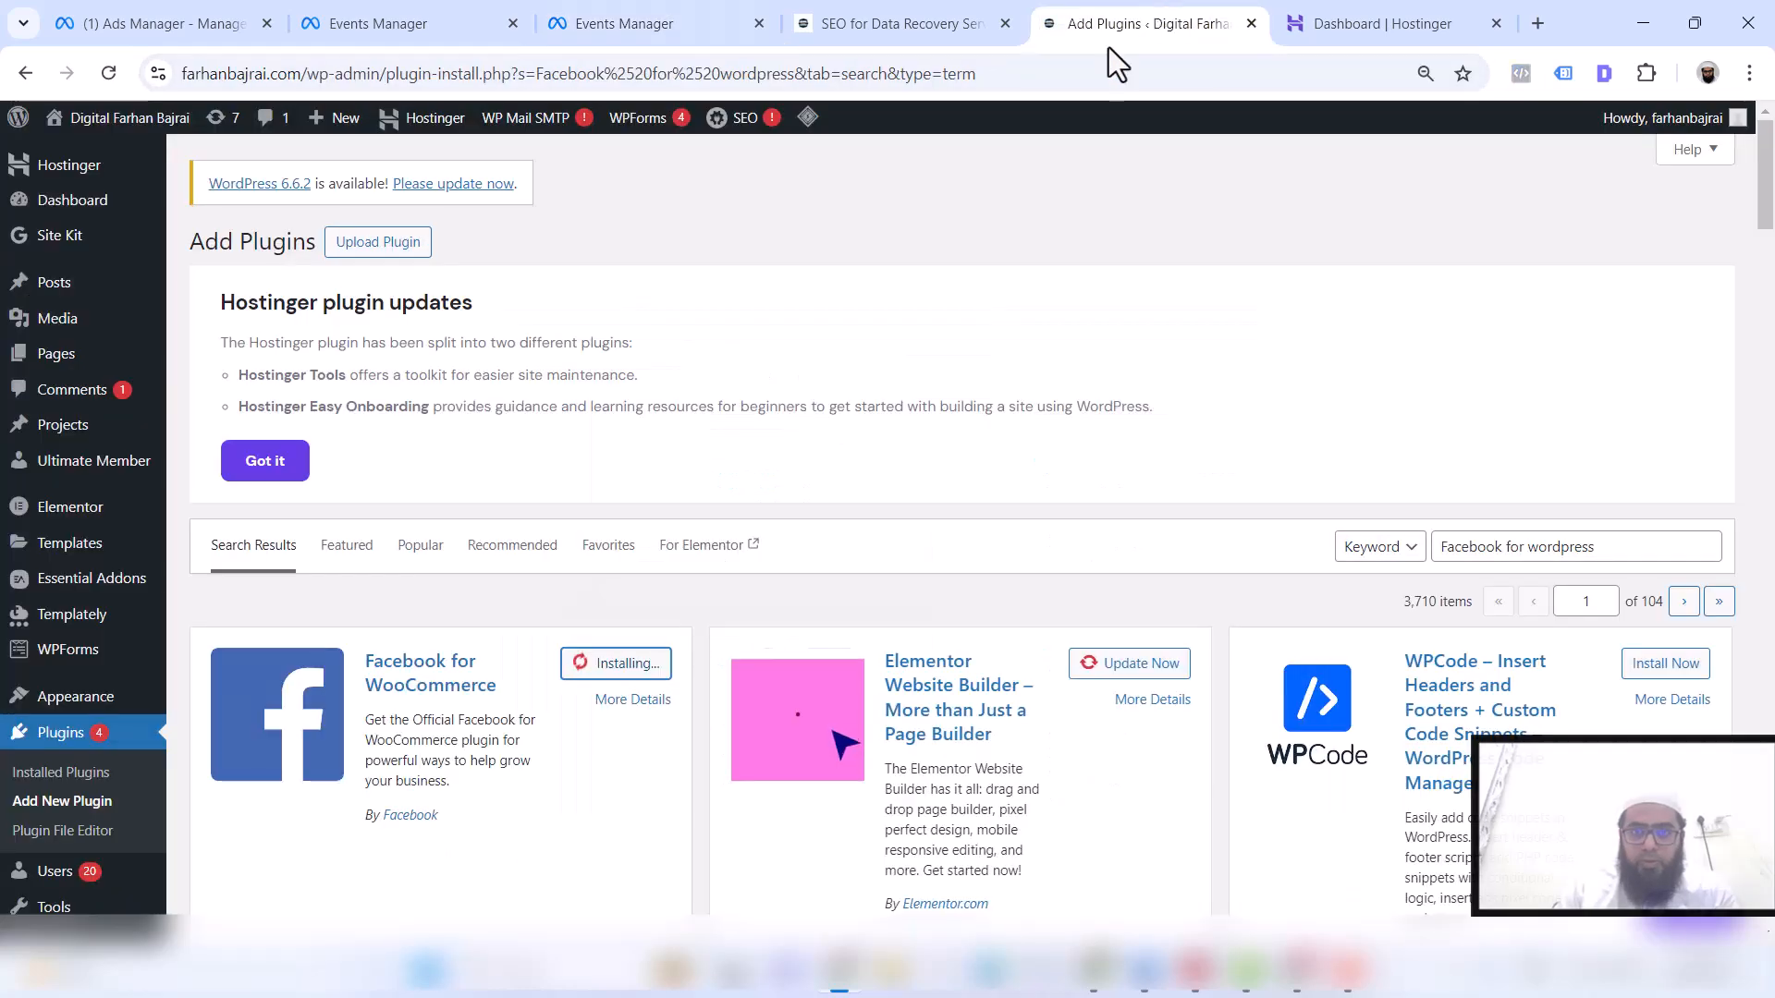
{"action": "scroll", "coordinate": [813, 708], "scroll_direction": "down", "scroll_amount": 4}
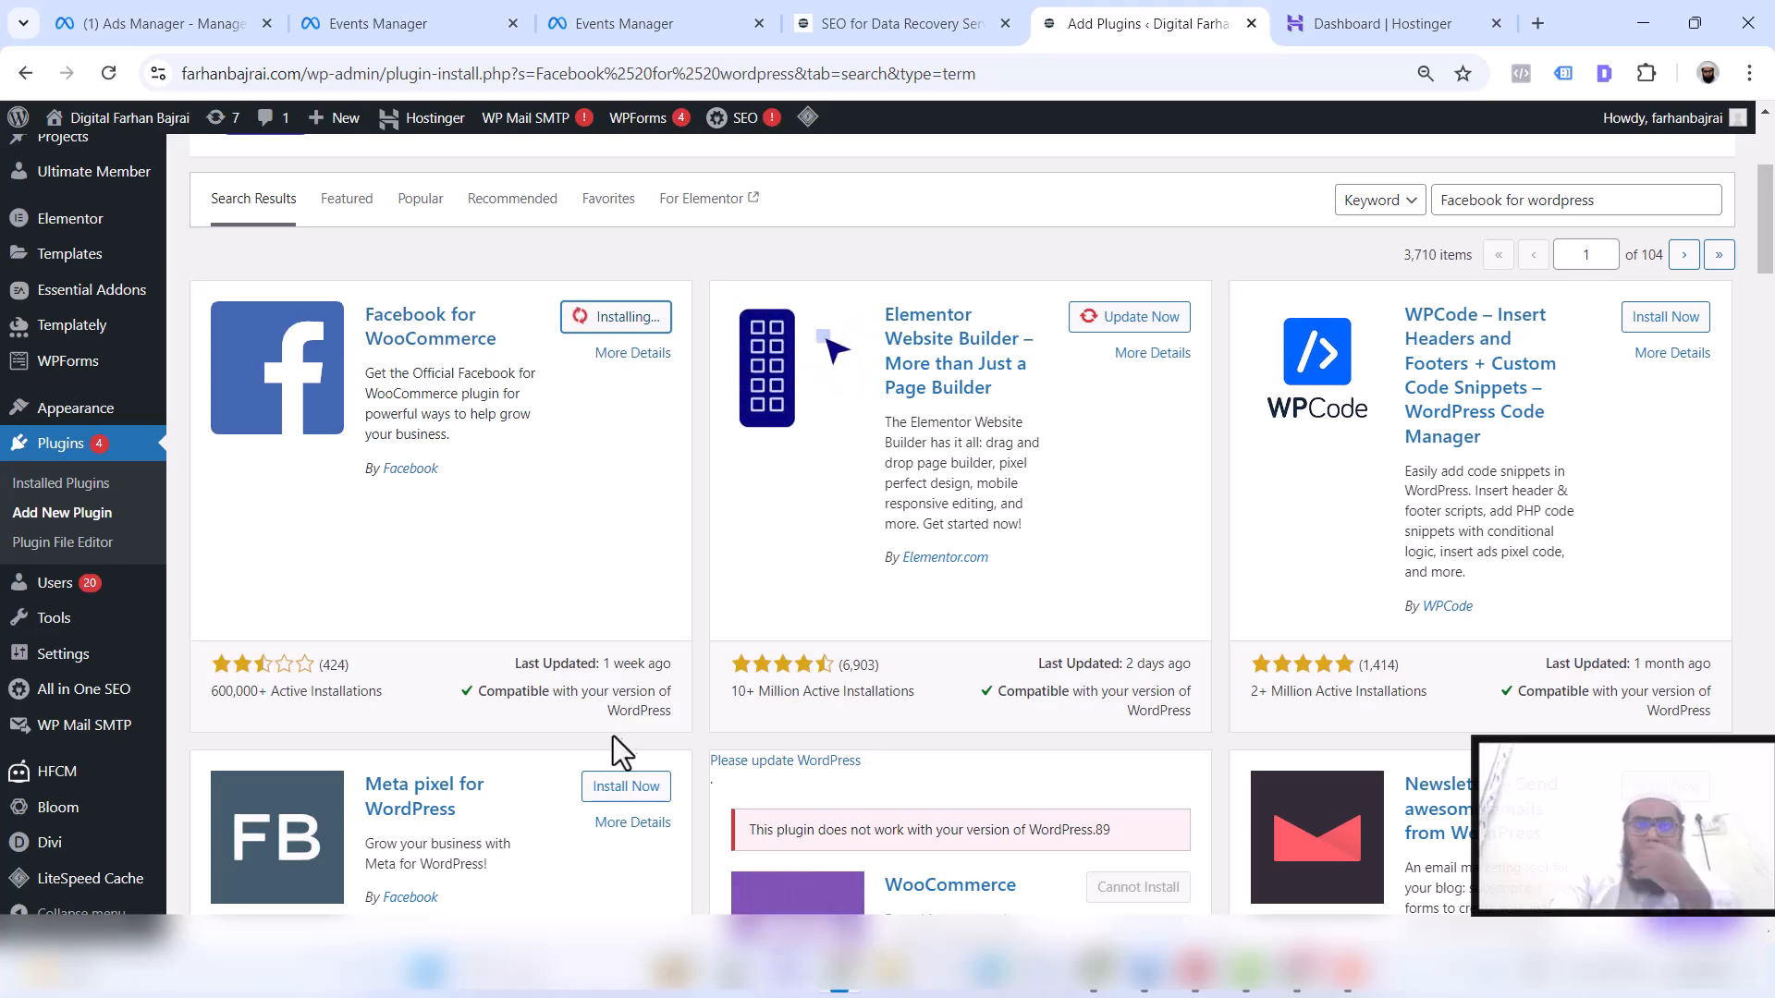
{"action": "scroll", "coordinate": [614, 738], "scroll_direction": "up", "scroll_amount": 4}
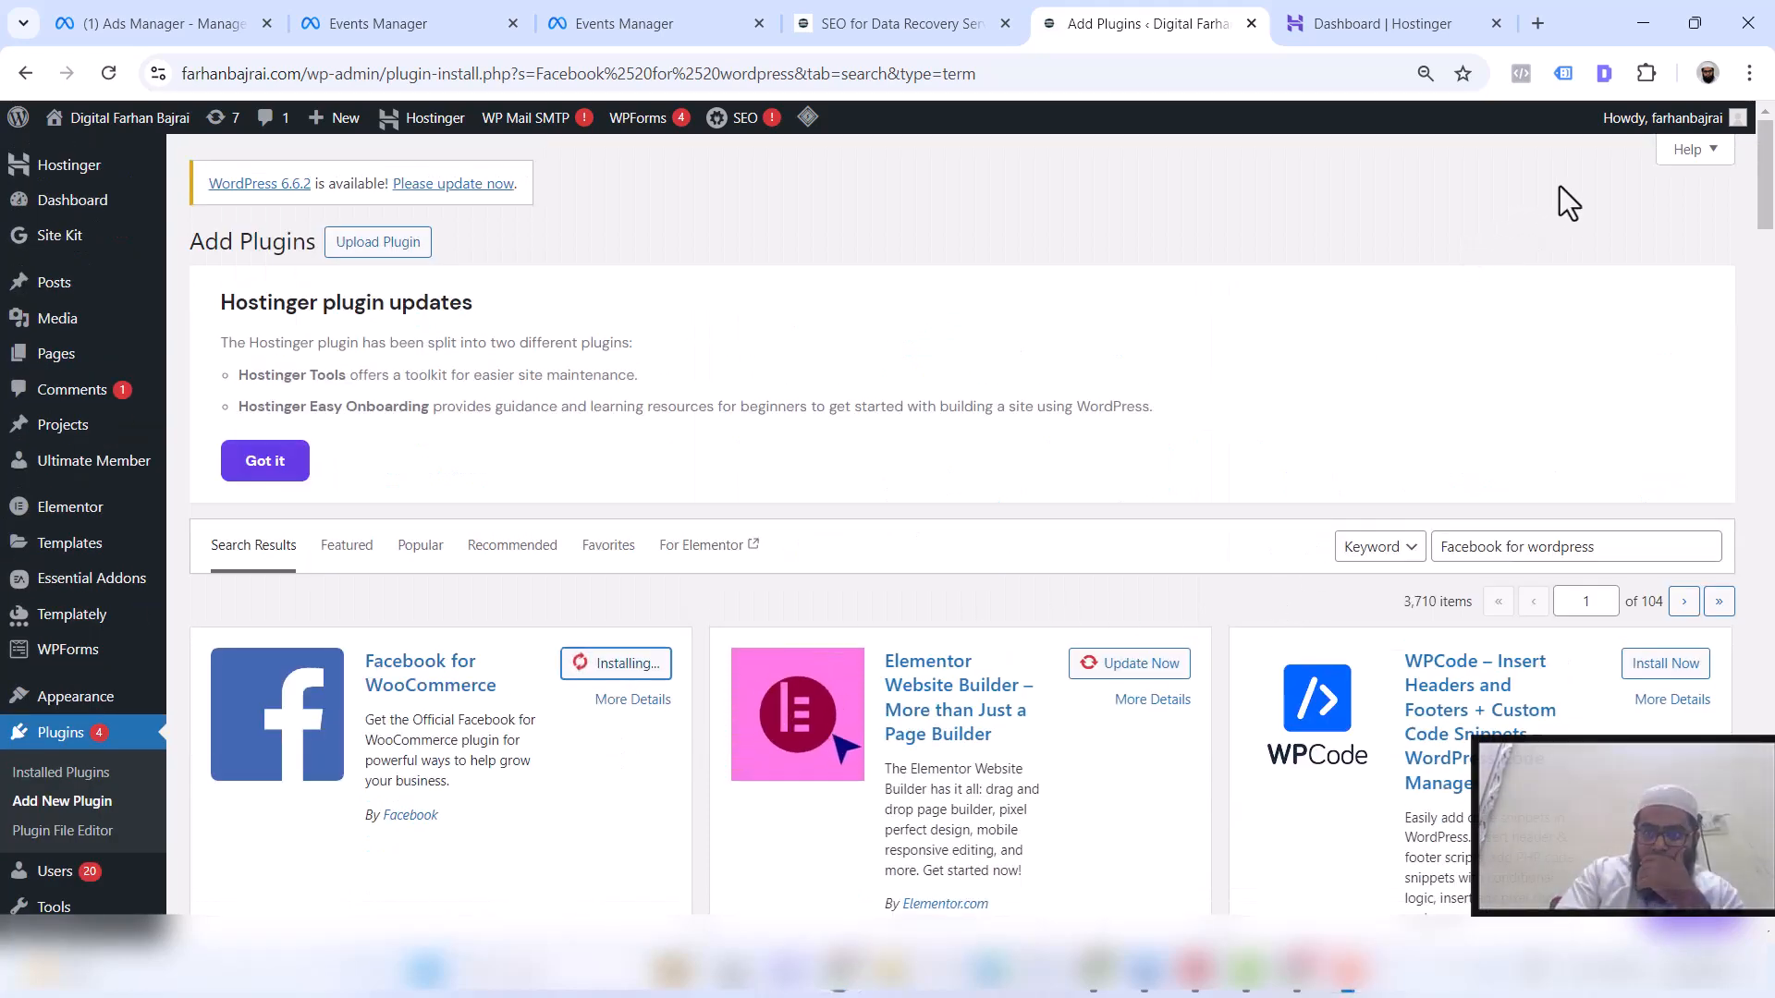
{"action": "scroll", "coordinate": [1569, 203], "scroll_direction": "down", "scroll_amount": 1}
{"action": "left_click", "coordinate": [631, 553]}
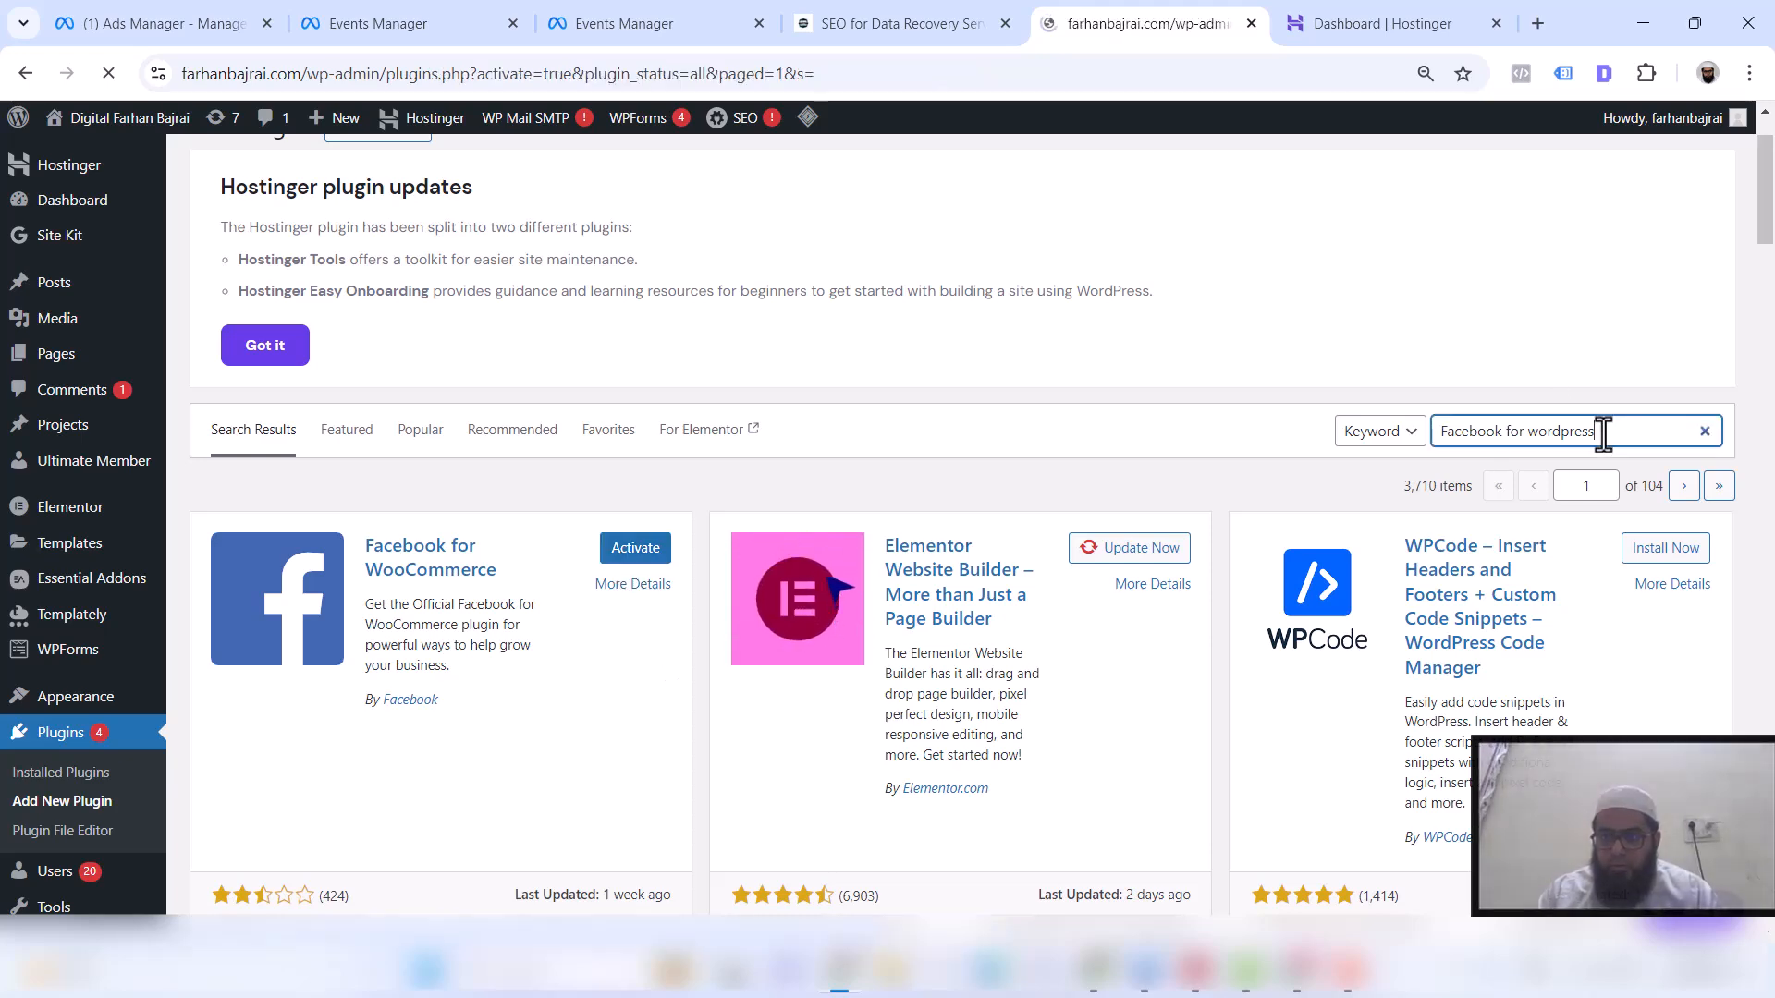
{"action": "scroll", "coordinate": [1345, 403], "scroll_direction": "down", "scroll_amount": 6}
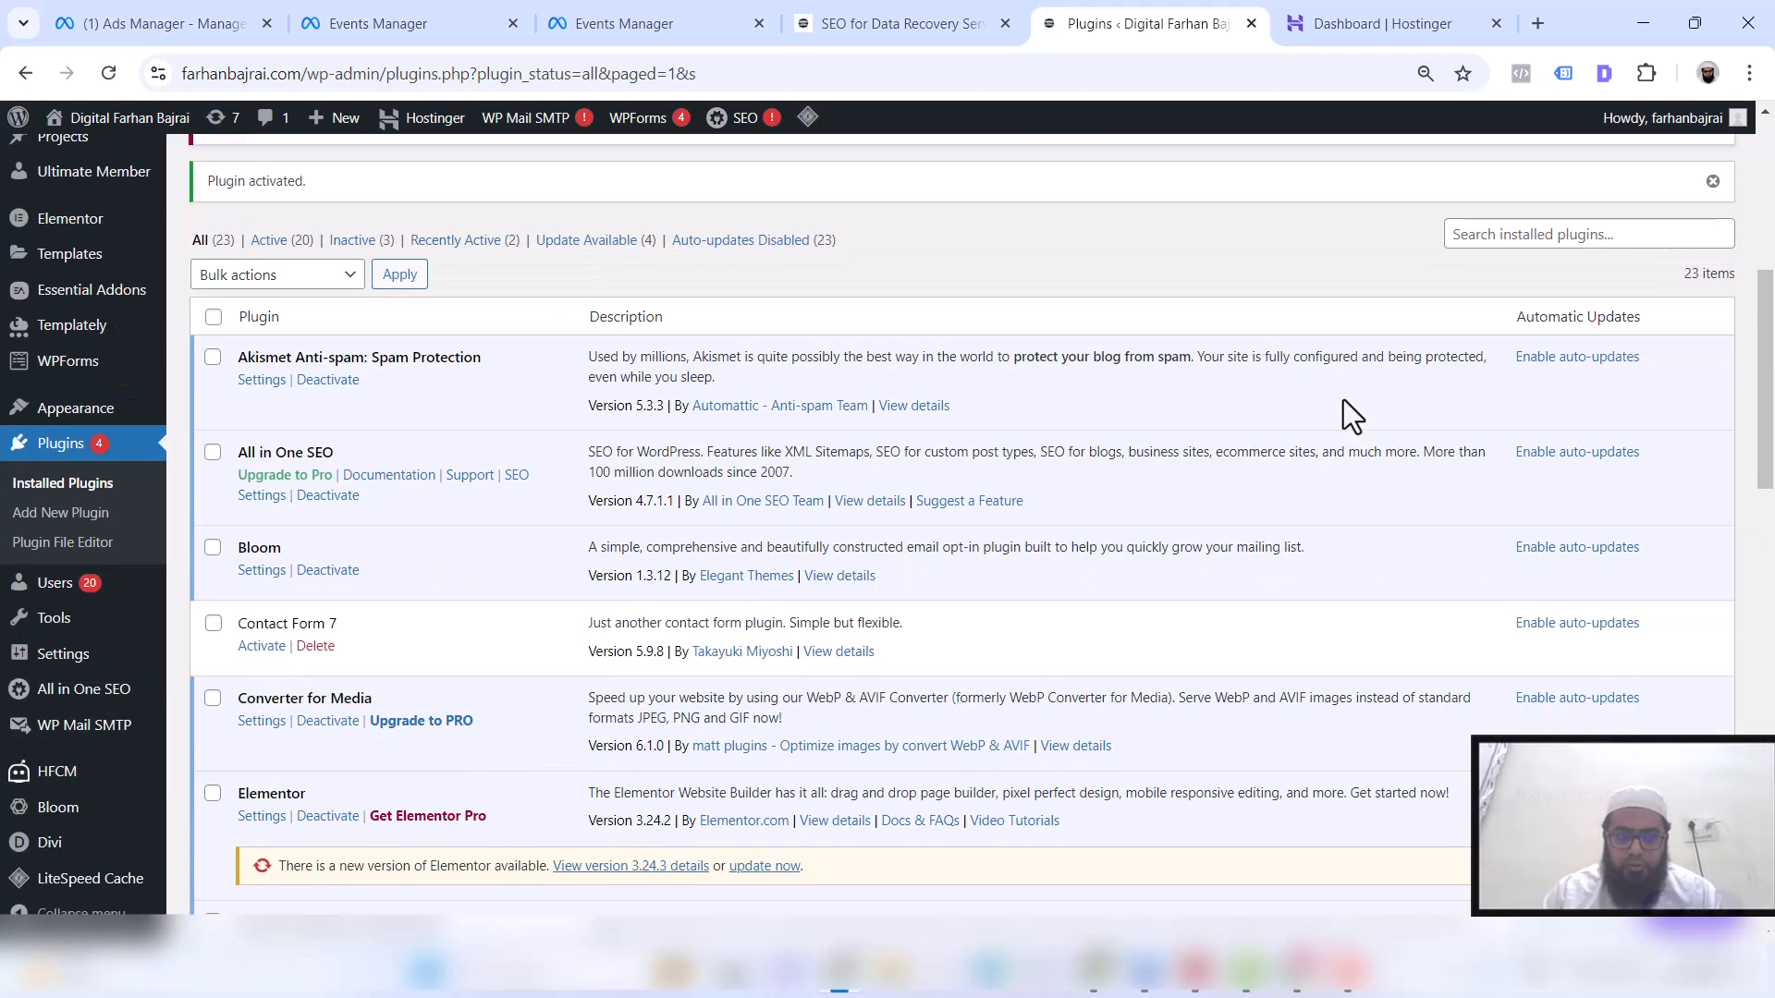
Advance Meta's WordPress guide to the Connect to Facebook stage and find "facebook" on the WordPress installed plugins page
{"action": "left_click", "coordinate": [612, 20]}
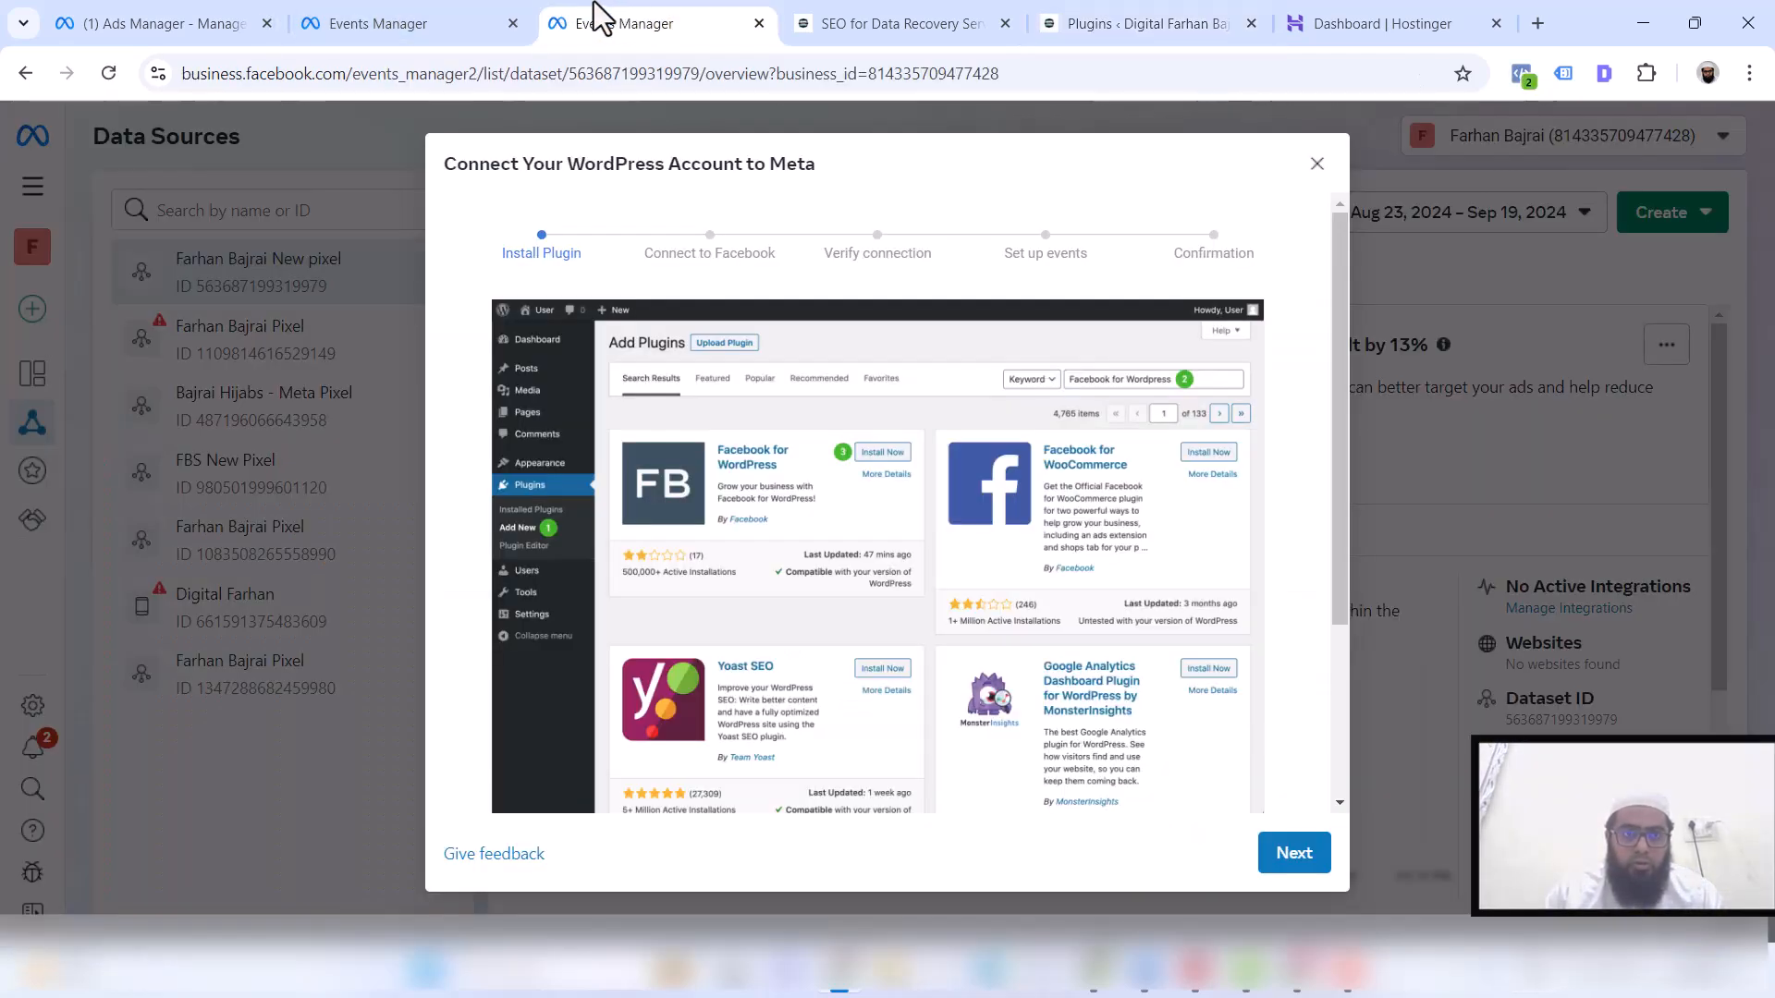
{"action": "left_click", "coordinate": [1279, 858]}
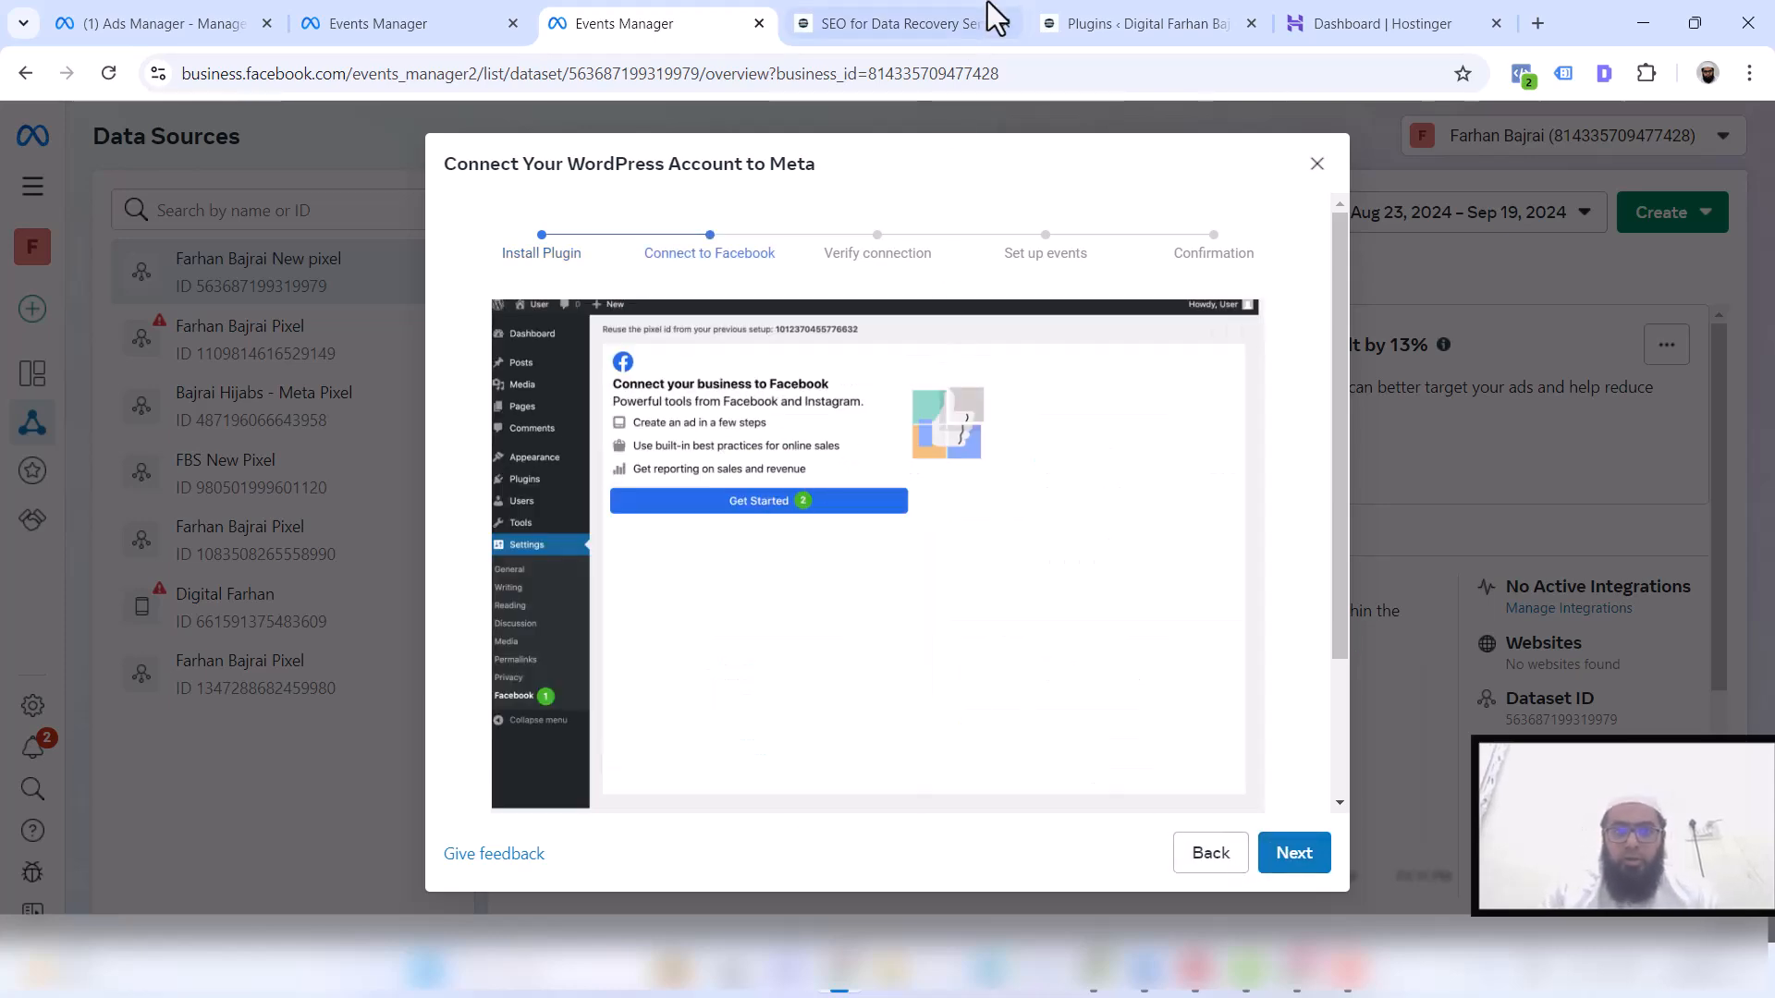
{"action": "left_click", "coordinate": [1141, 24]}
{"action": "key", "text": "ctrl+f"}
{"action": "type", "text": "facebook"}
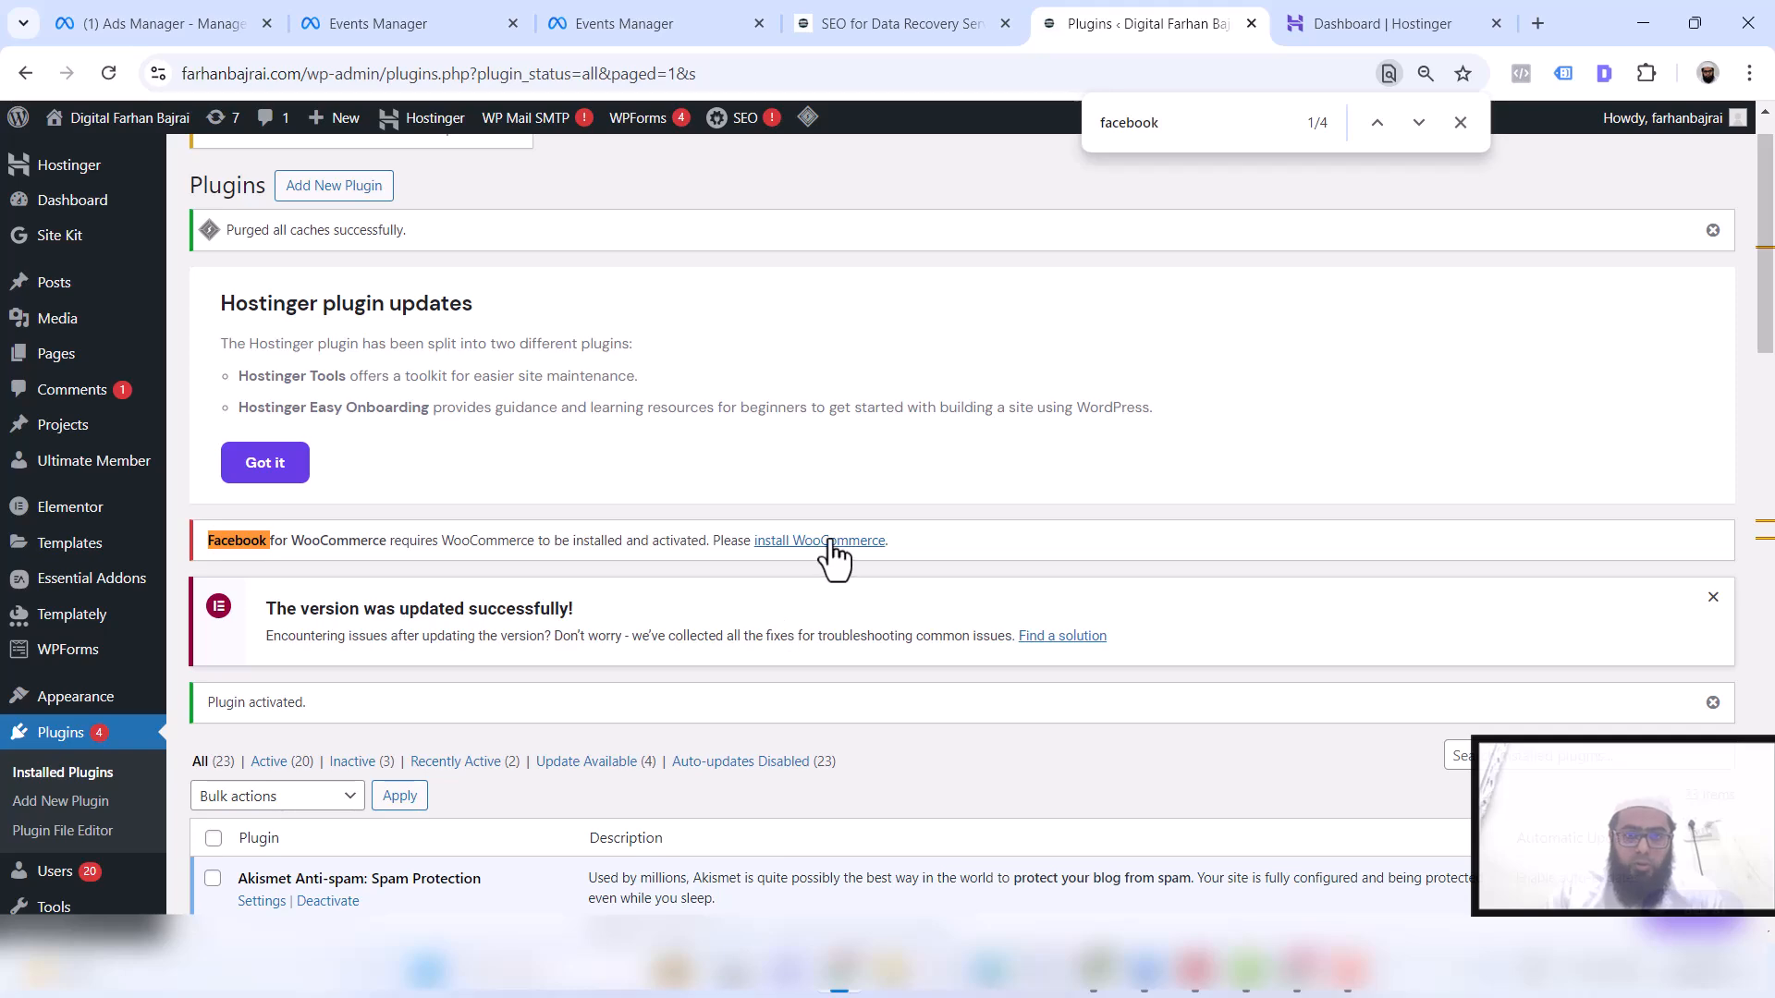
{"action": "scroll", "coordinate": [292, 608], "scroll_direction": "up", "scroll_amount": 1}
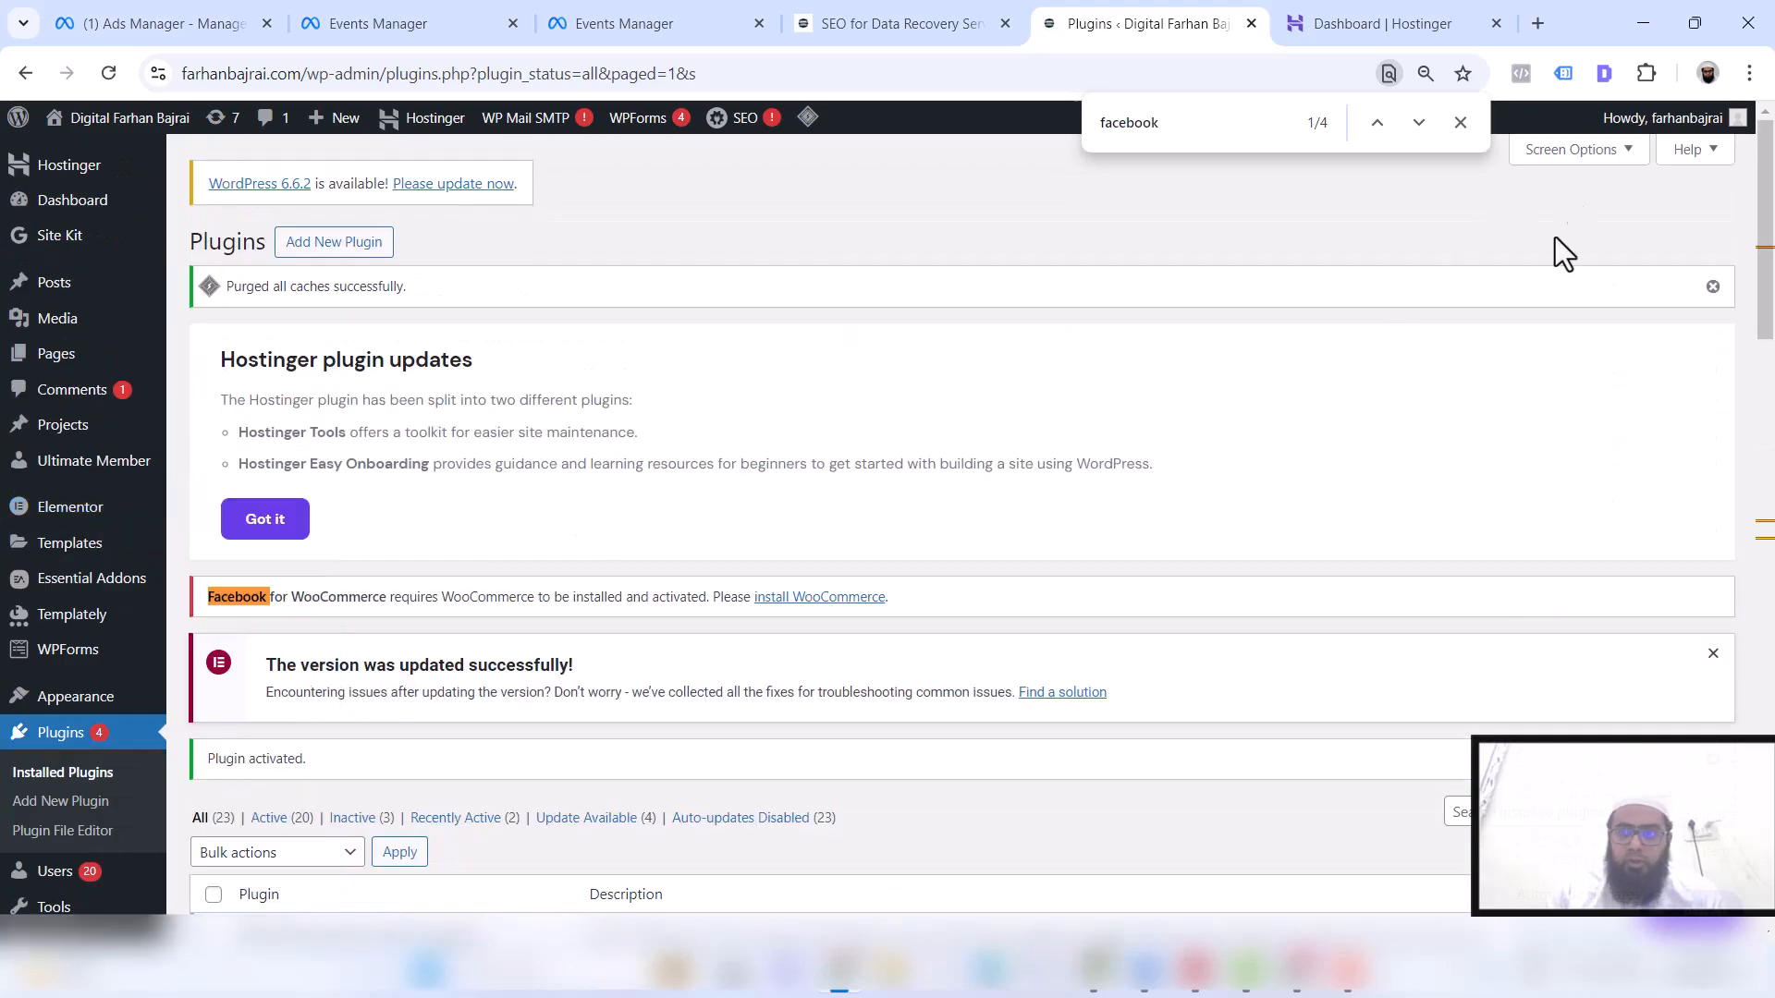
{"action": "scroll", "coordinate": [1512, 722], "scroll_direction": "down", "scroll_amount": 1}
{"action": "left_click", "coordinate": [1511, 692]}
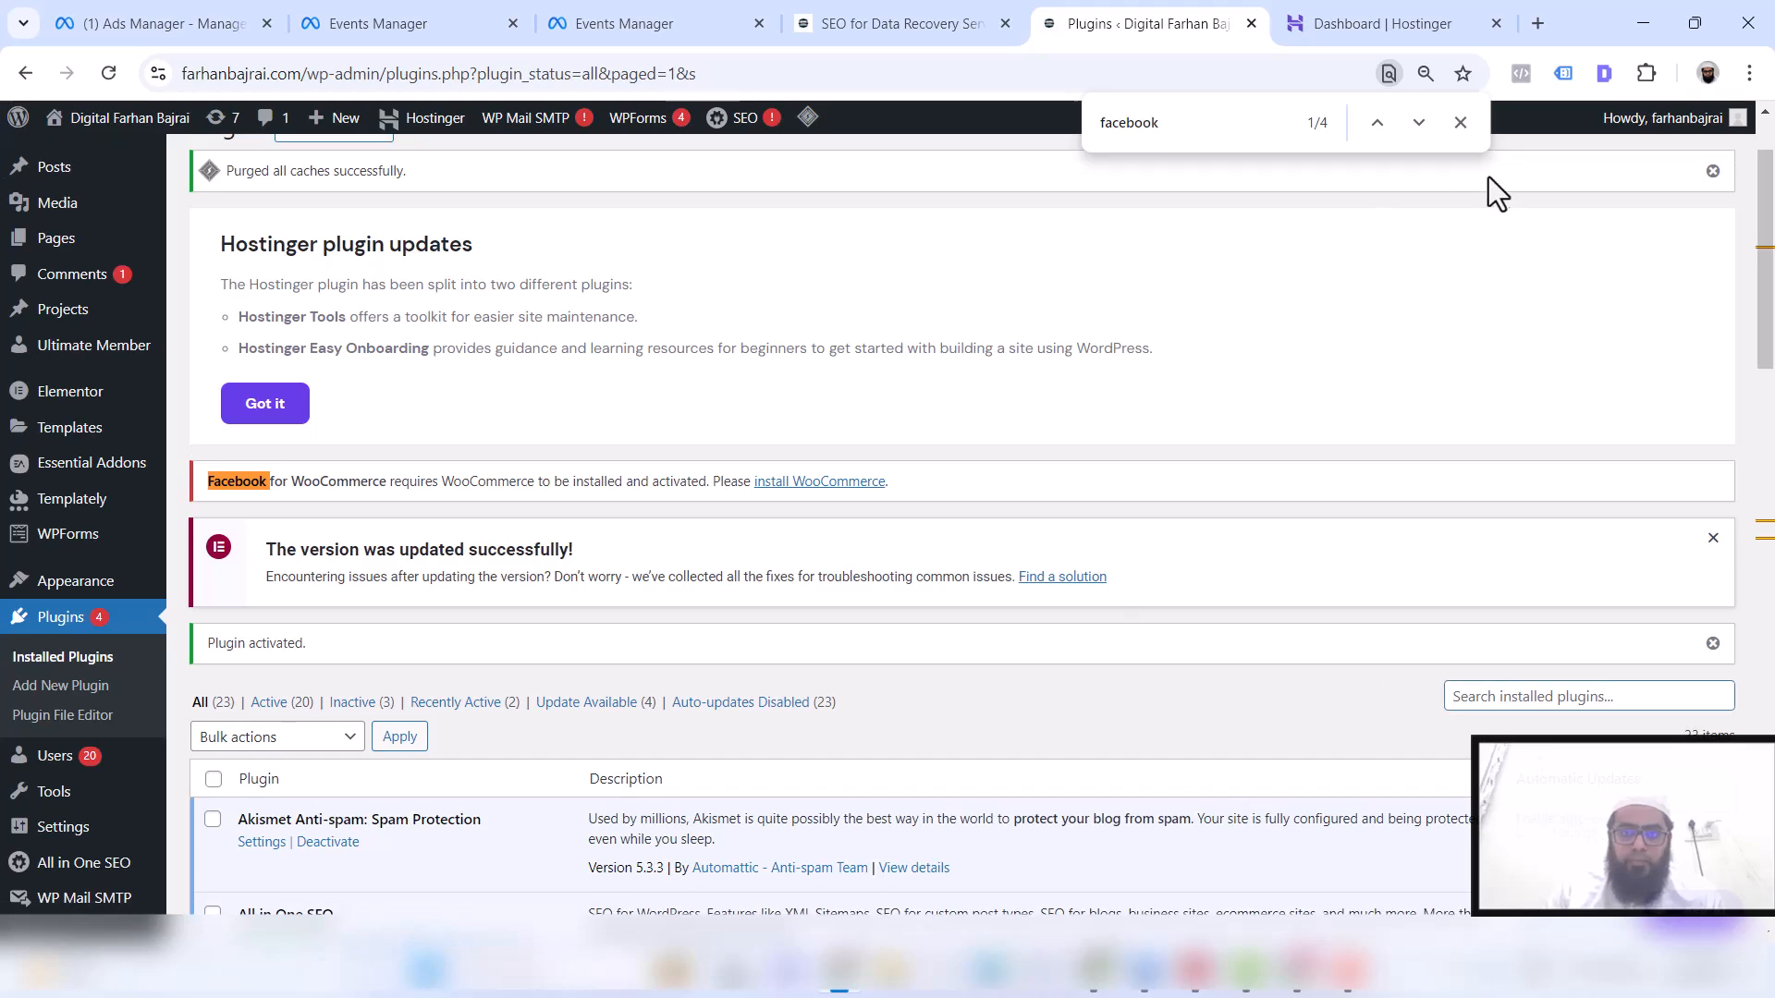
Open the add-plugin page, search the directory for "Facebook For WordPress" and browse the results
{"action": "scroll", "coordinate": [1294, 194], "scroll_direction": "up", "scroll_amount": 1}
{"action": "left_click", "coordinate": [358, 246]}
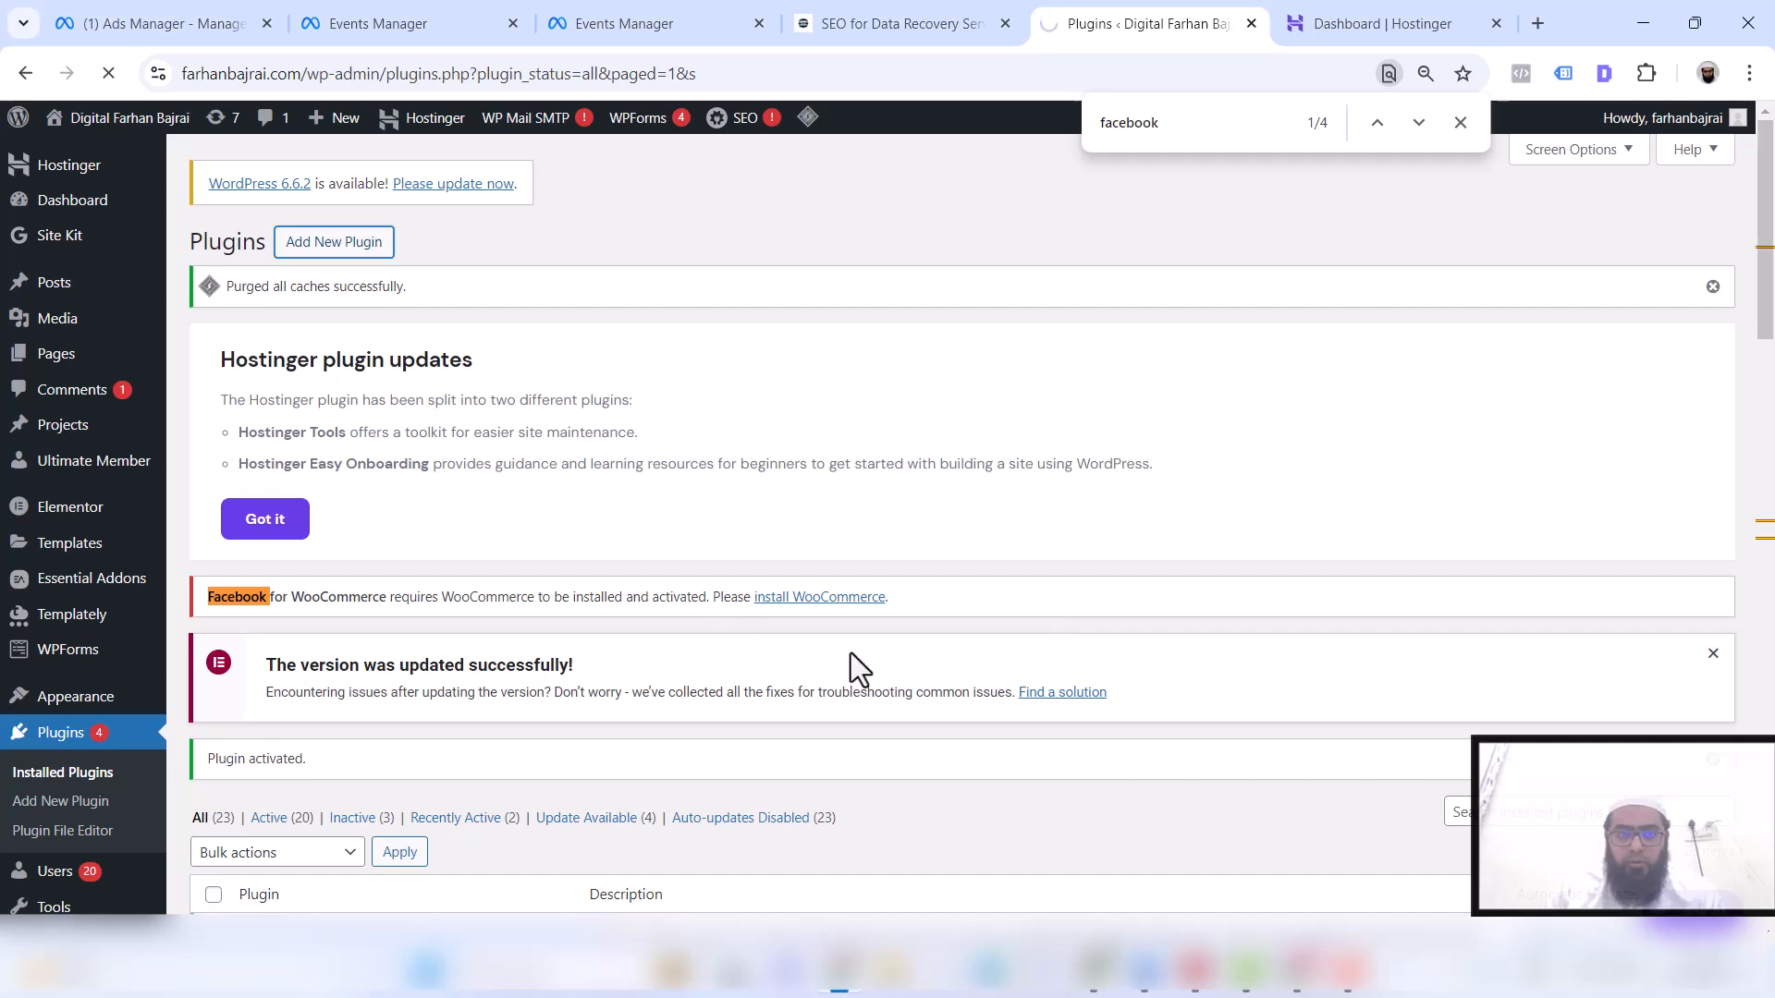
{"action": "left_click", "coordinate": [1458, 606]}
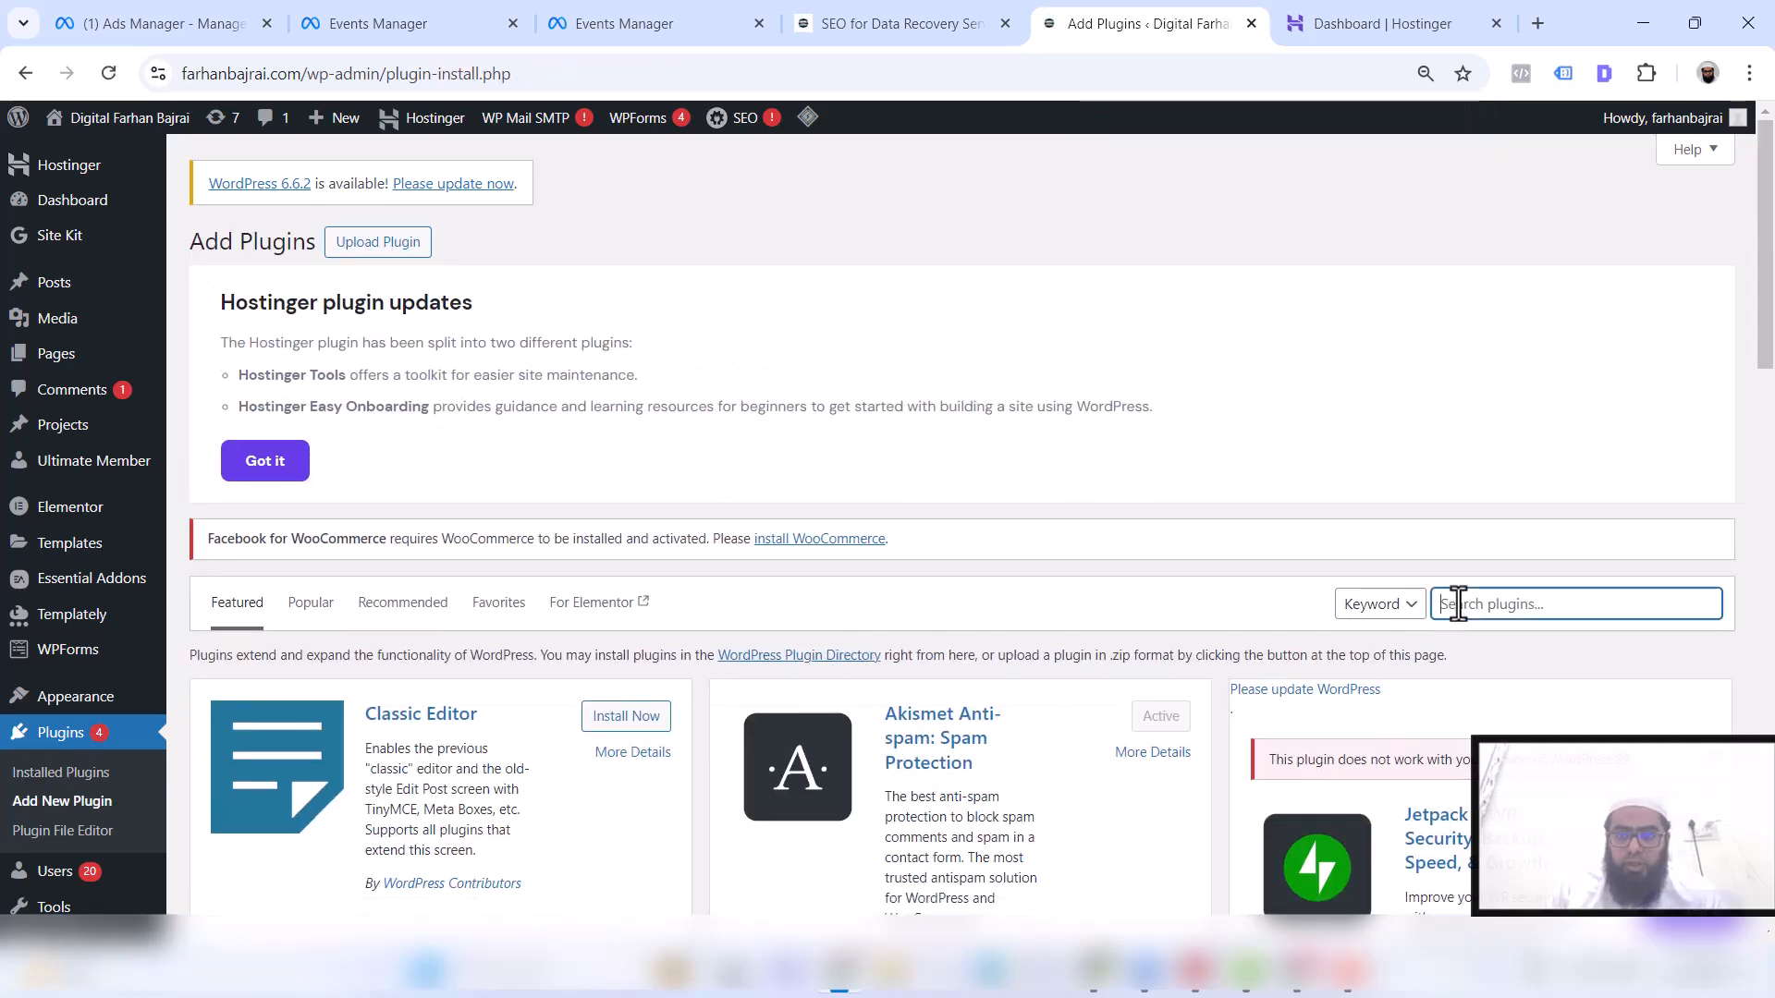
{"action": "type", "text": "Facebook For WordPress"}
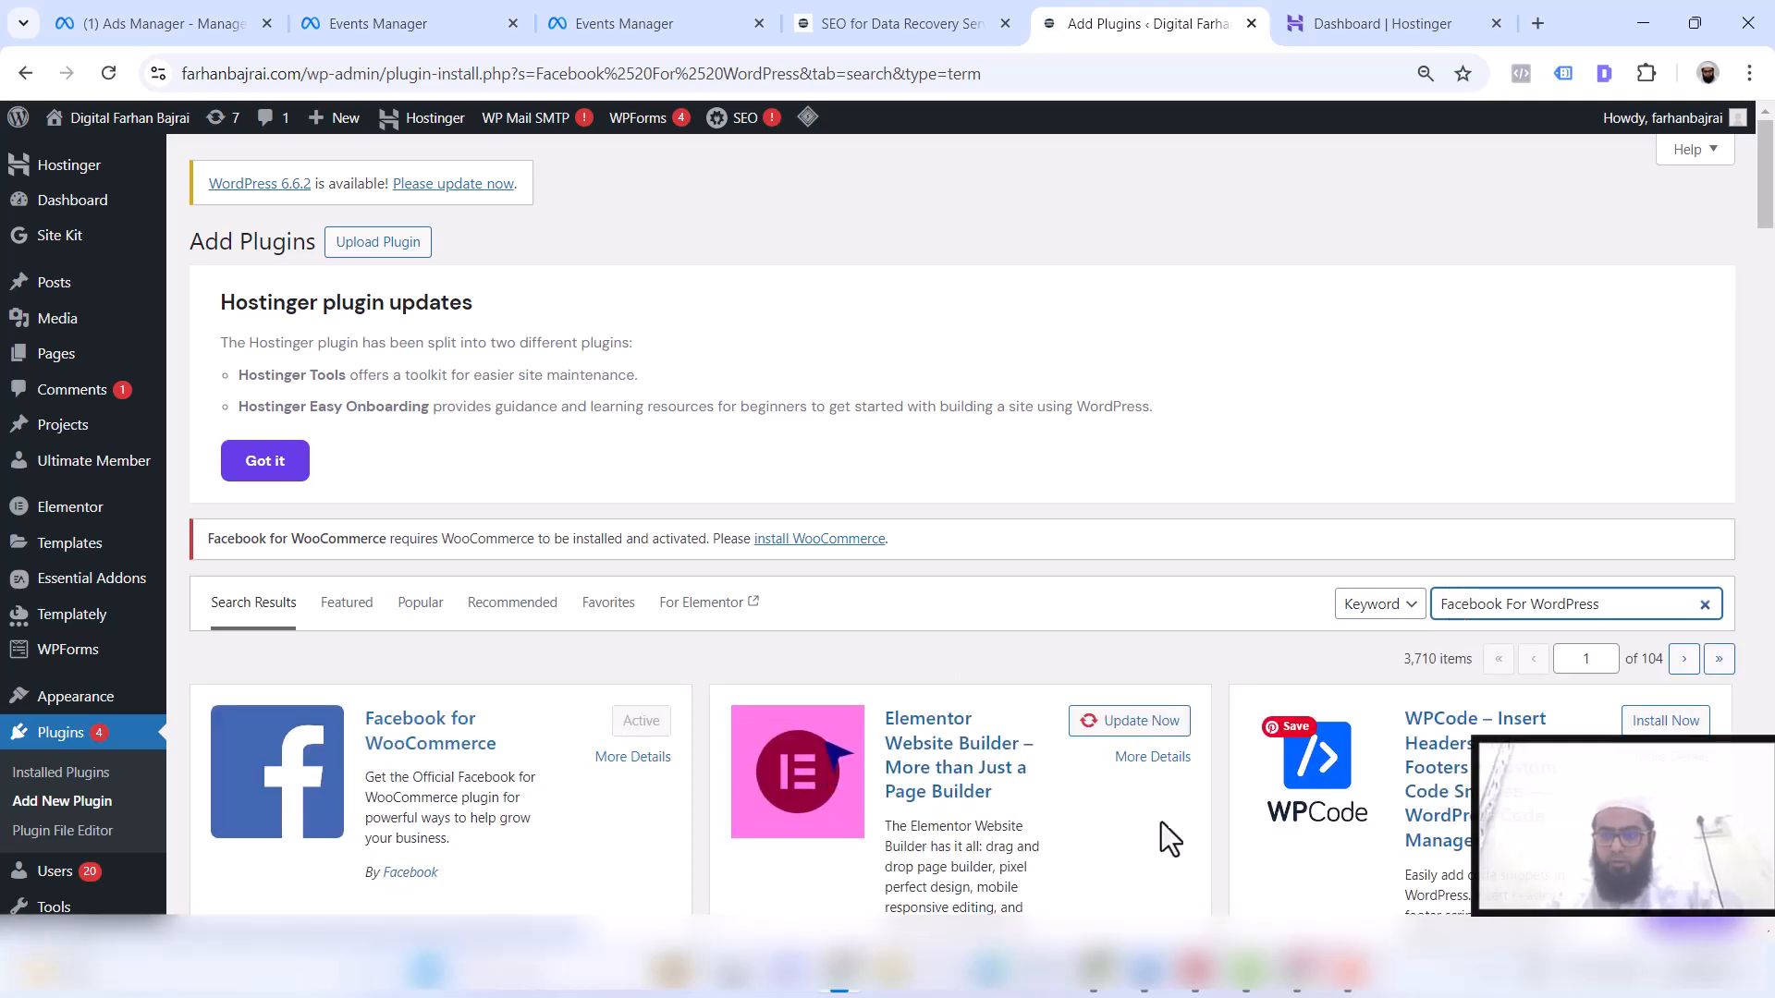
{"action": "scroll", "coordinate": [1156, 791], "scroll_direction": "down", "scroll_amount": 2}
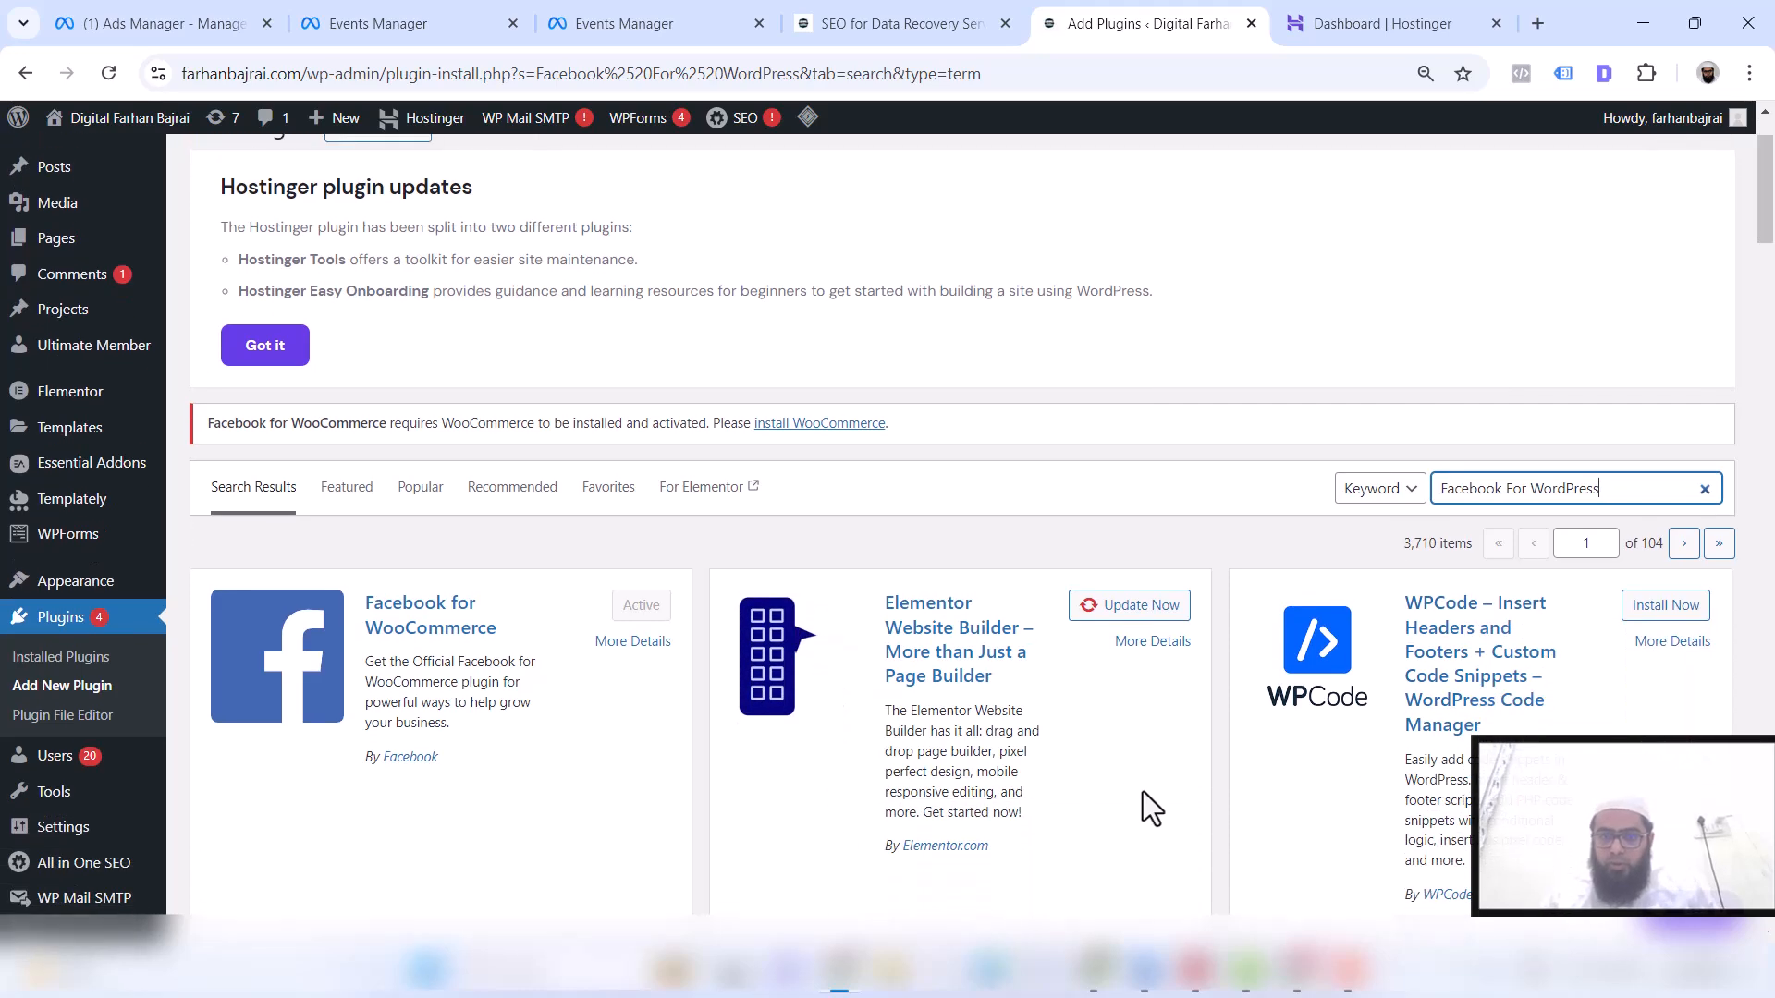
{"action": "scroll", "coordinate": [1089, 803], "scroll_direction": "down", "scroll_amount": 5}
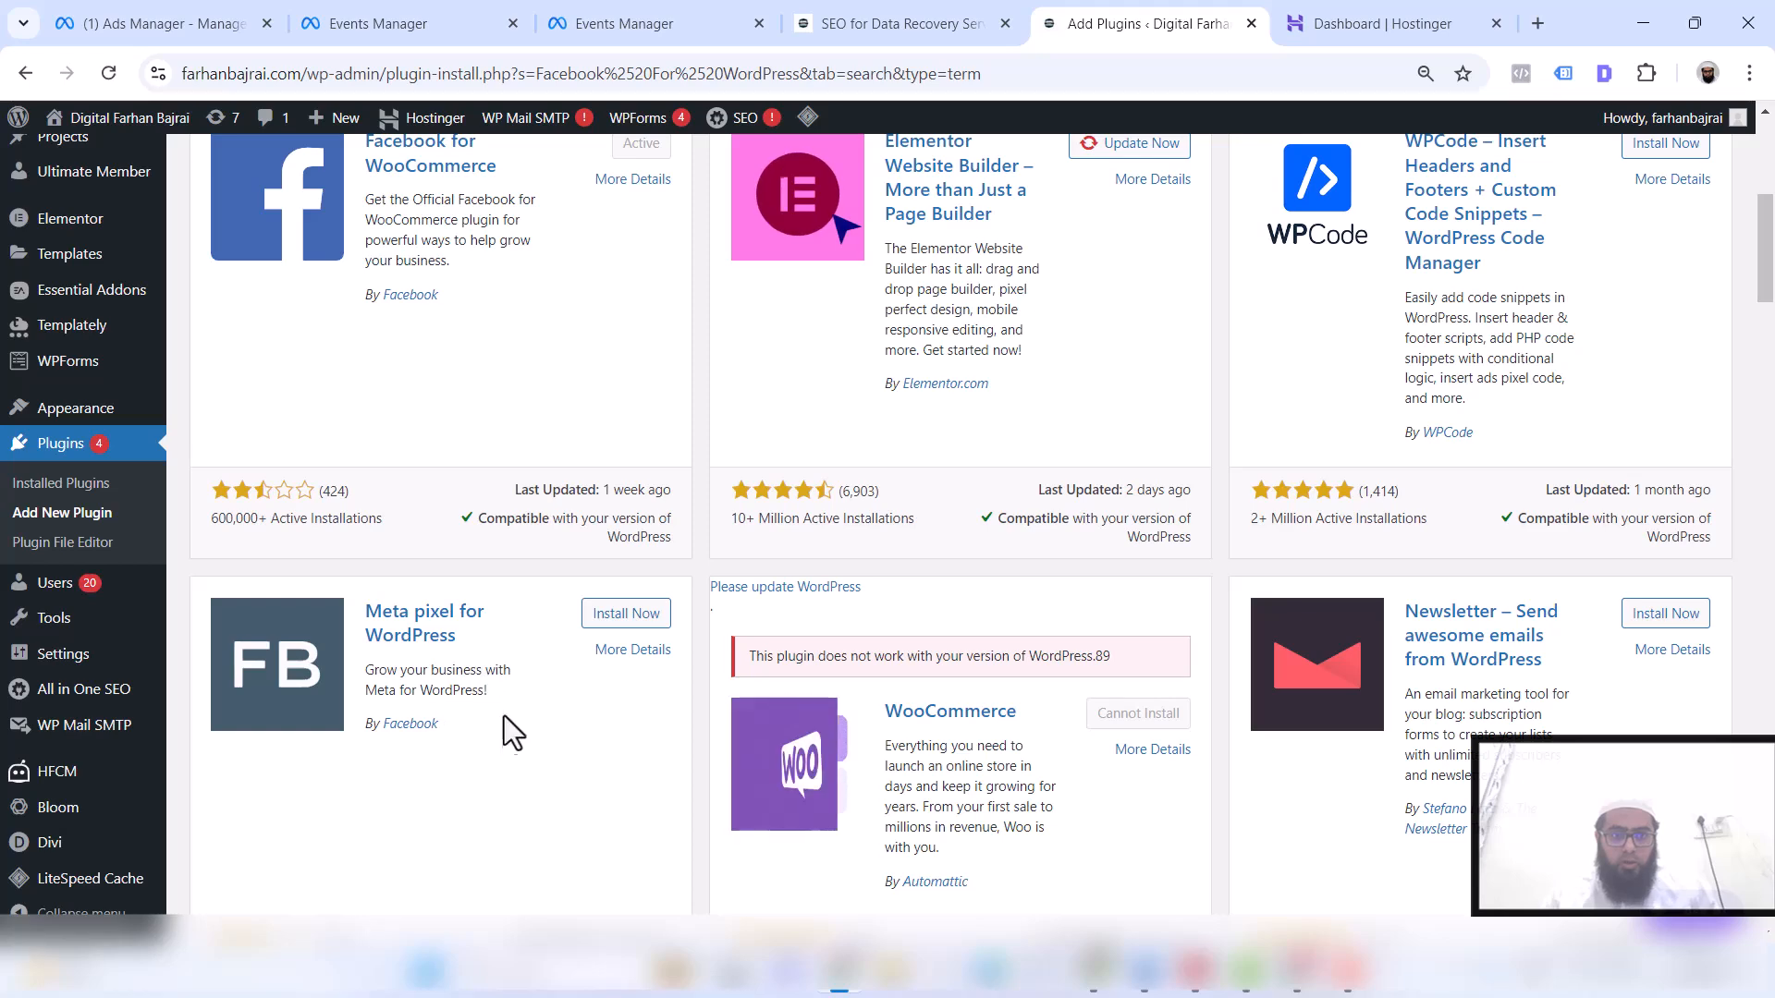
Recheck the Install Plugin stage of Meta's guide and install the Meta pixel for WordPress plugin
{"action": "left_click", "coordinate": [384, 20]}
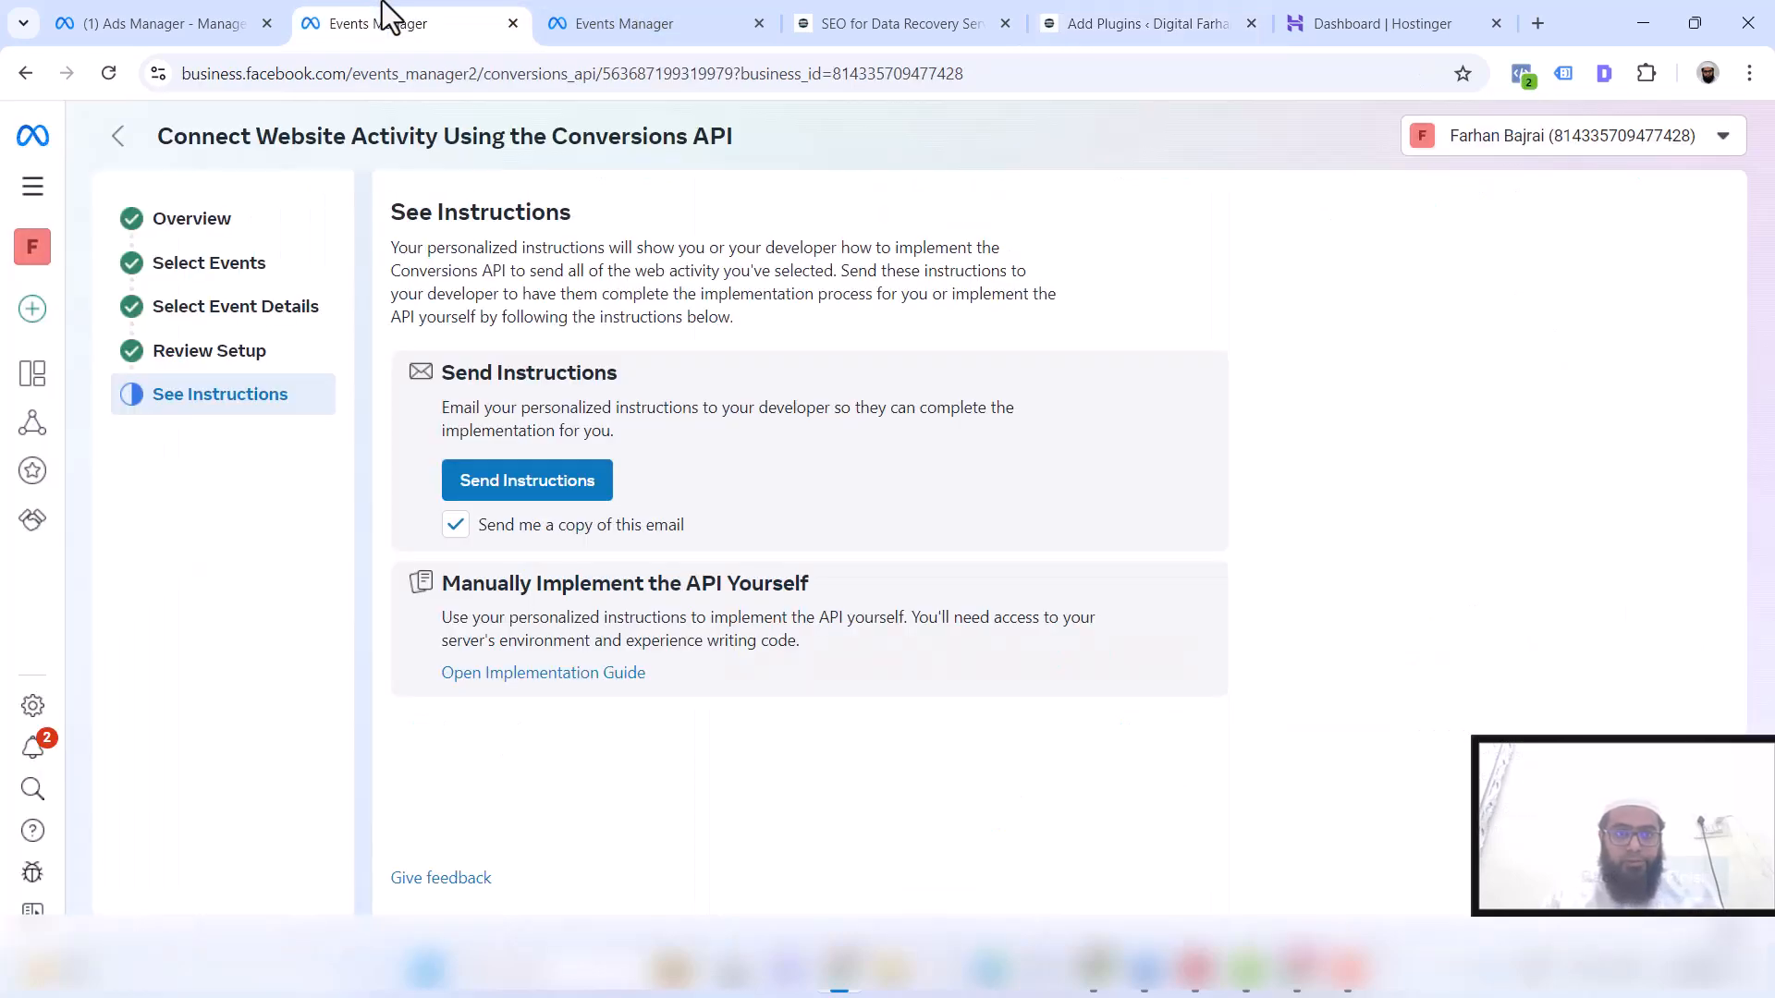
{"action": "left_click", "coordinate": [583, 17]}
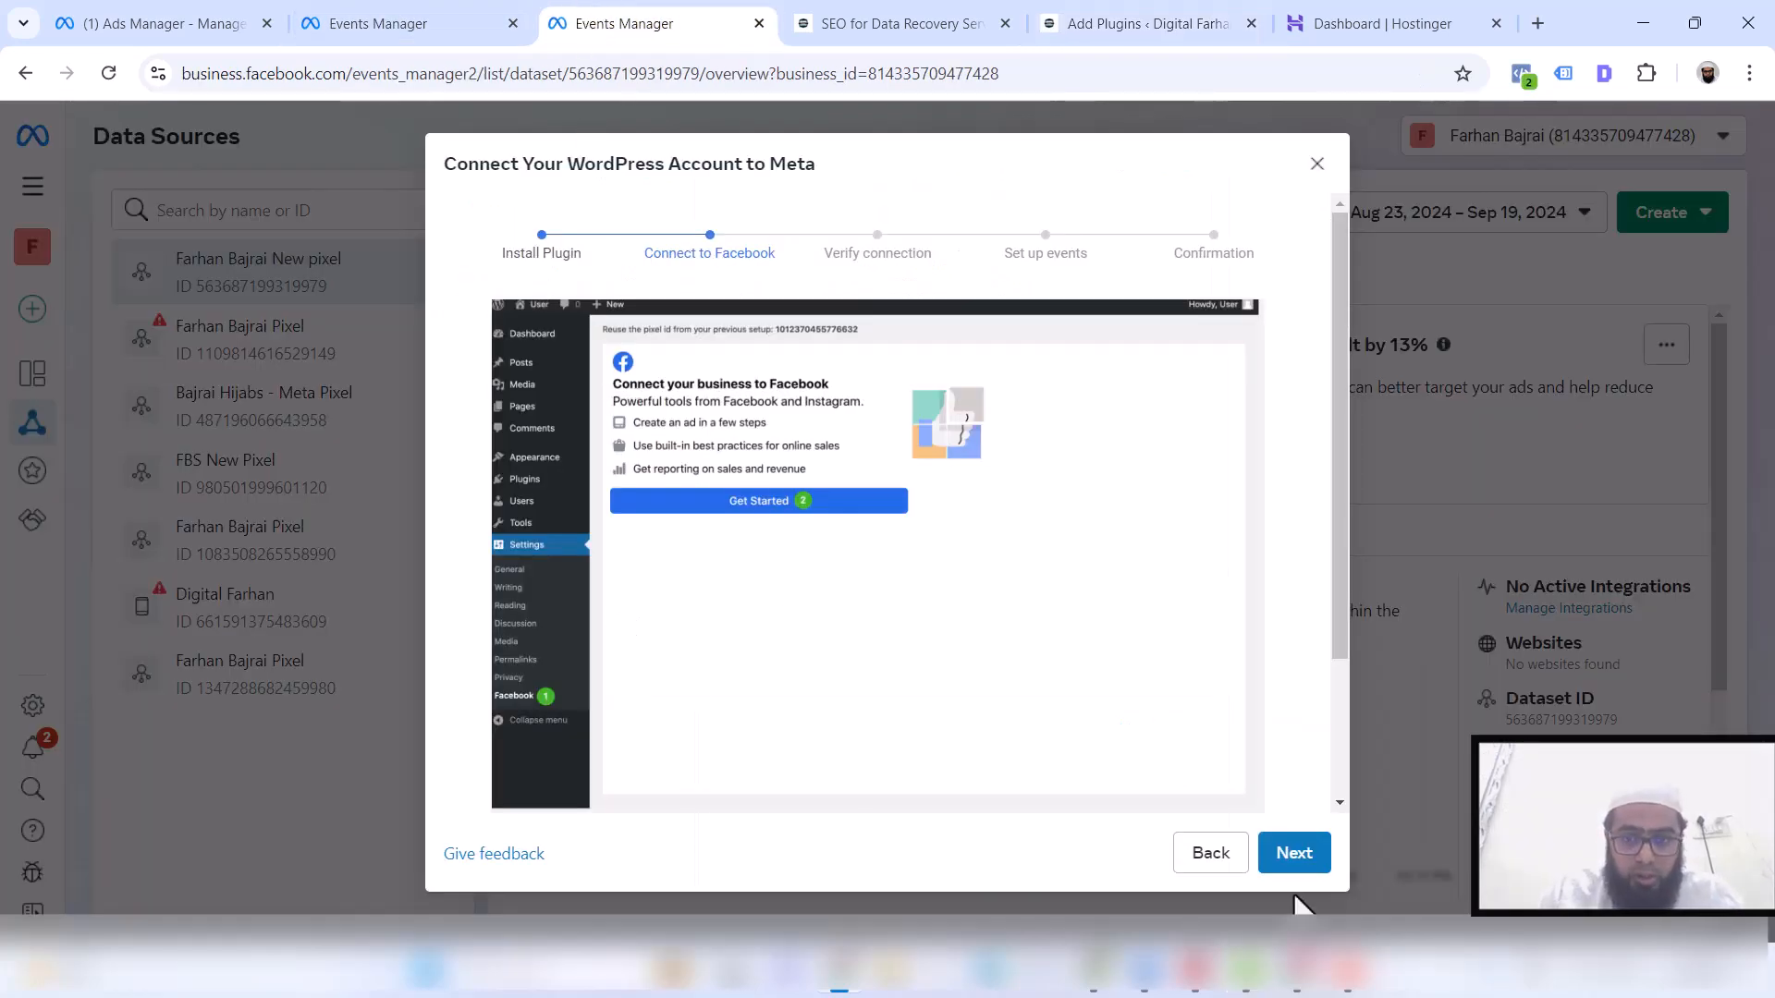
{"action": "left_click", "coordinate": [1211, 858]}
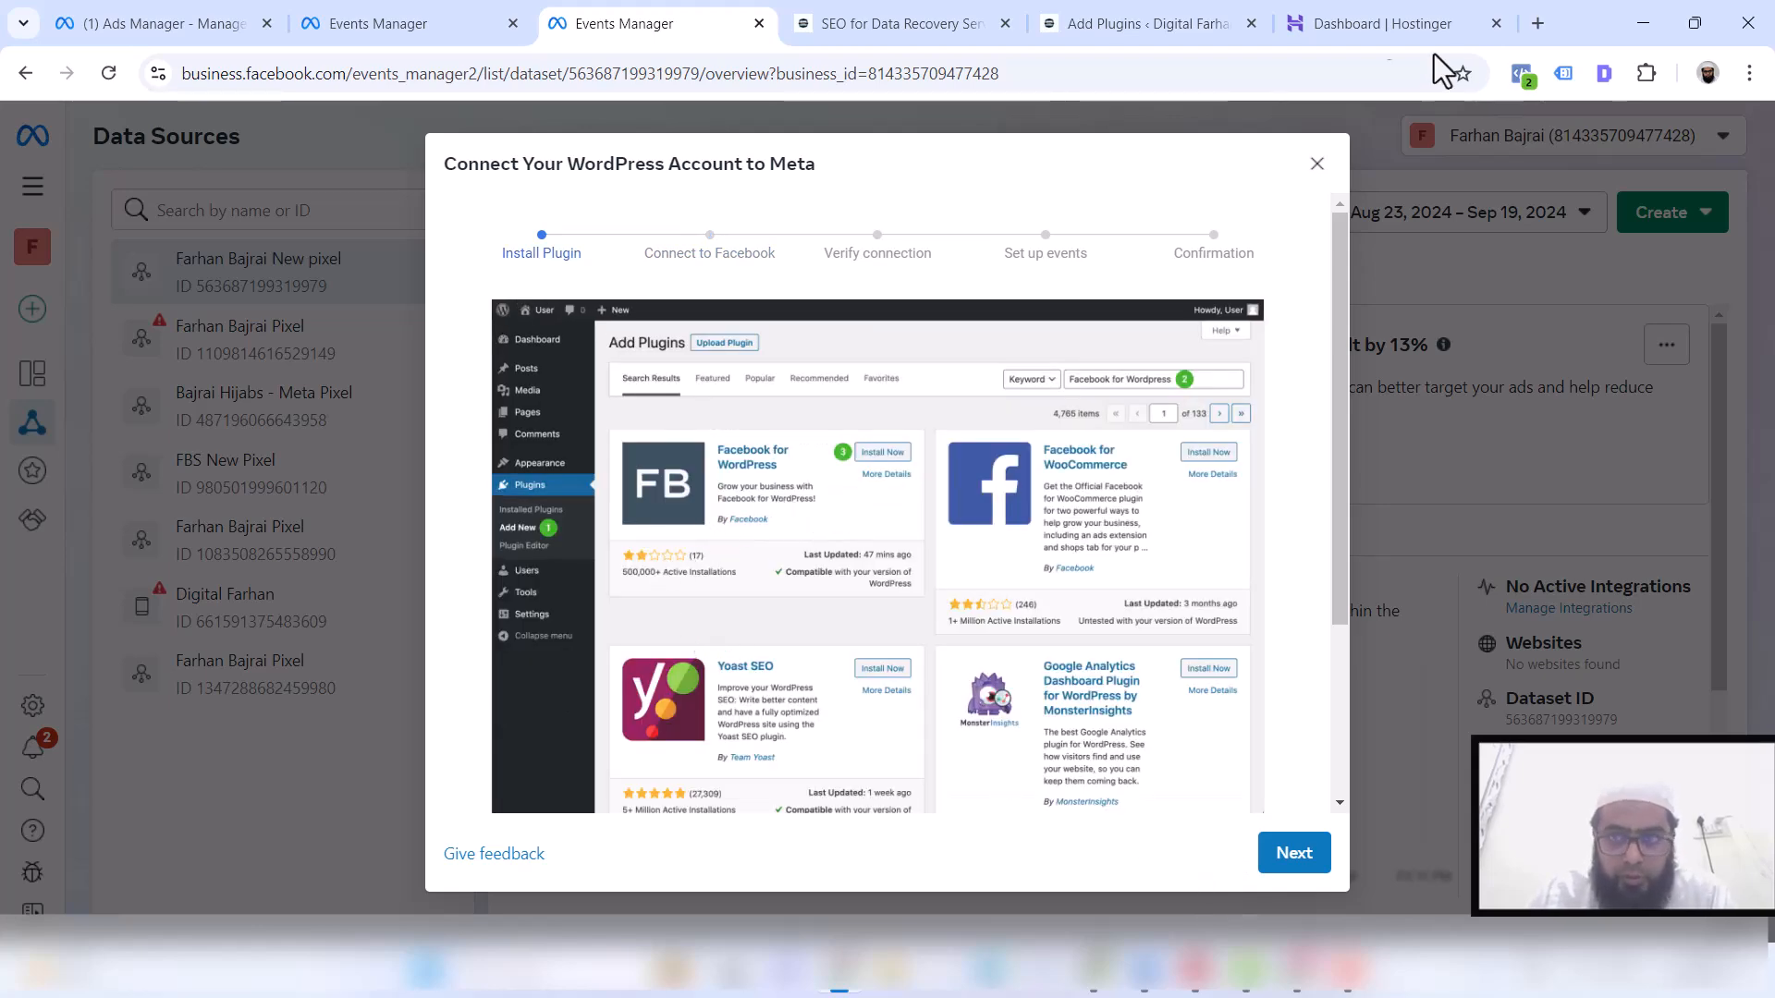
{"action": "left_click", "coordinate": [1323, 13]}
{"action": "left_click", "coordinate": [1146, 20]}
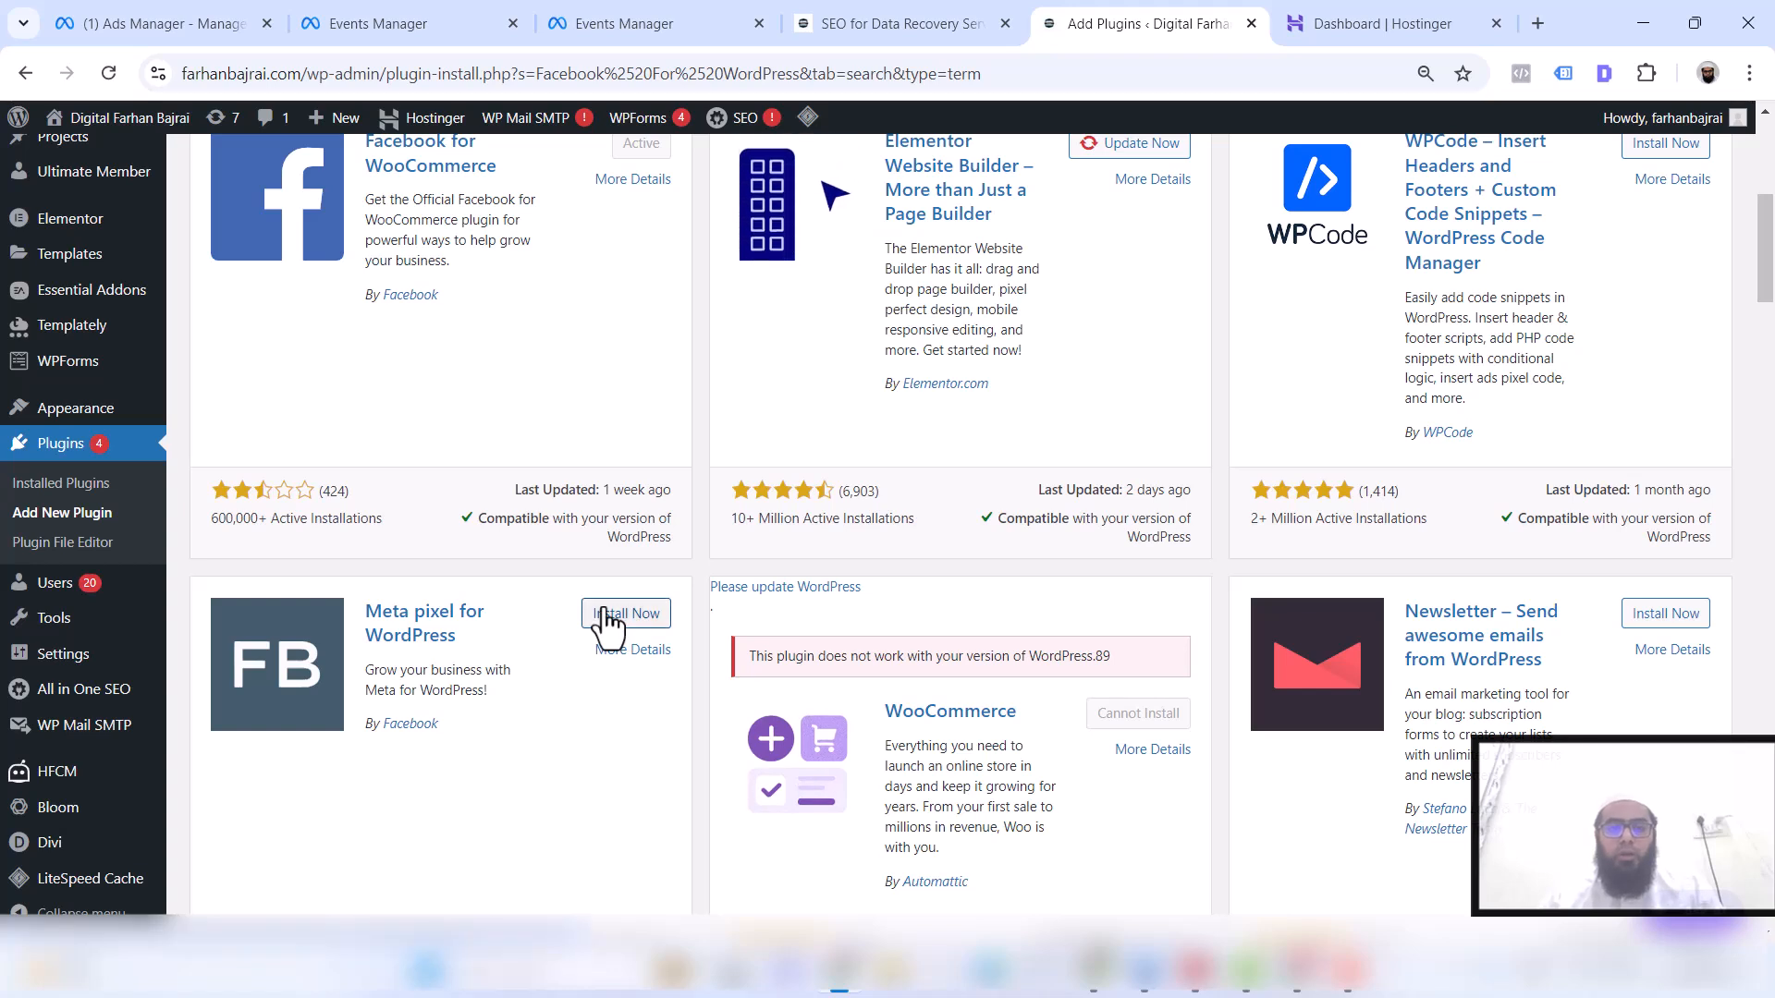
{"action": "left_click", "coordinate": [605, 614]}
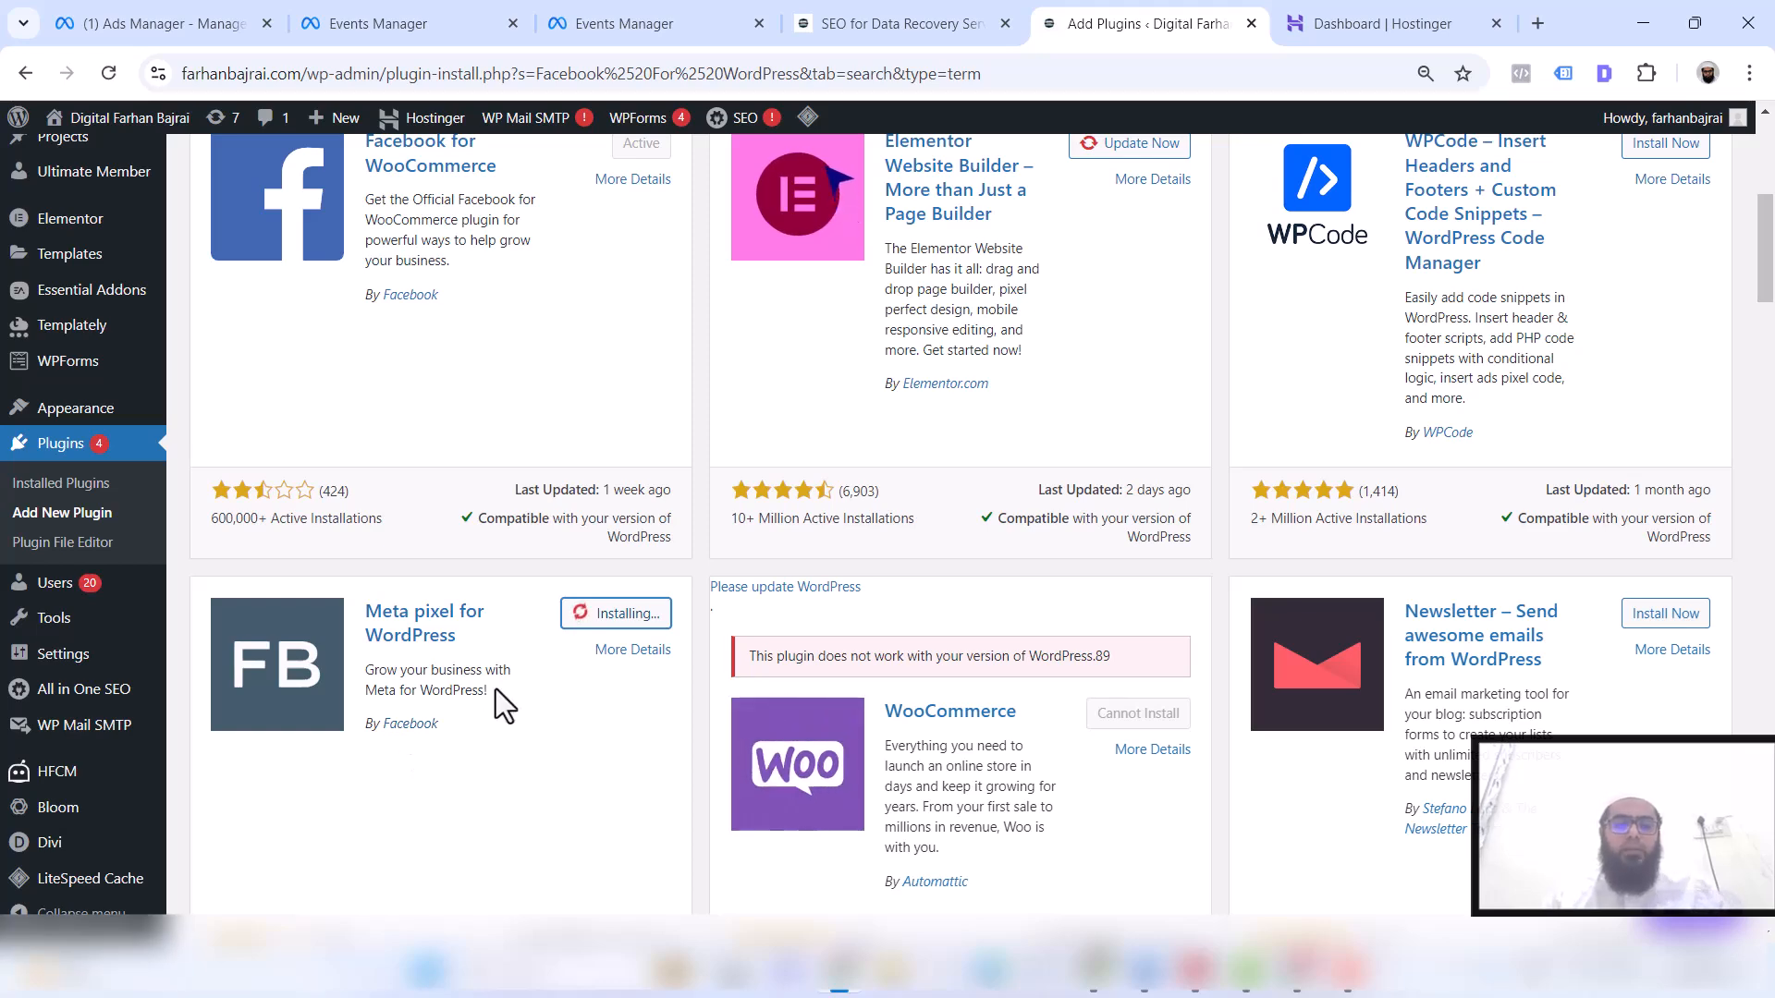
Review the Install Plugin and Connect to Facebook stages of Meta's guide and check the plugin's installation progress in WordPress
{"action": "left_click", "coordinate": [641, 18]}
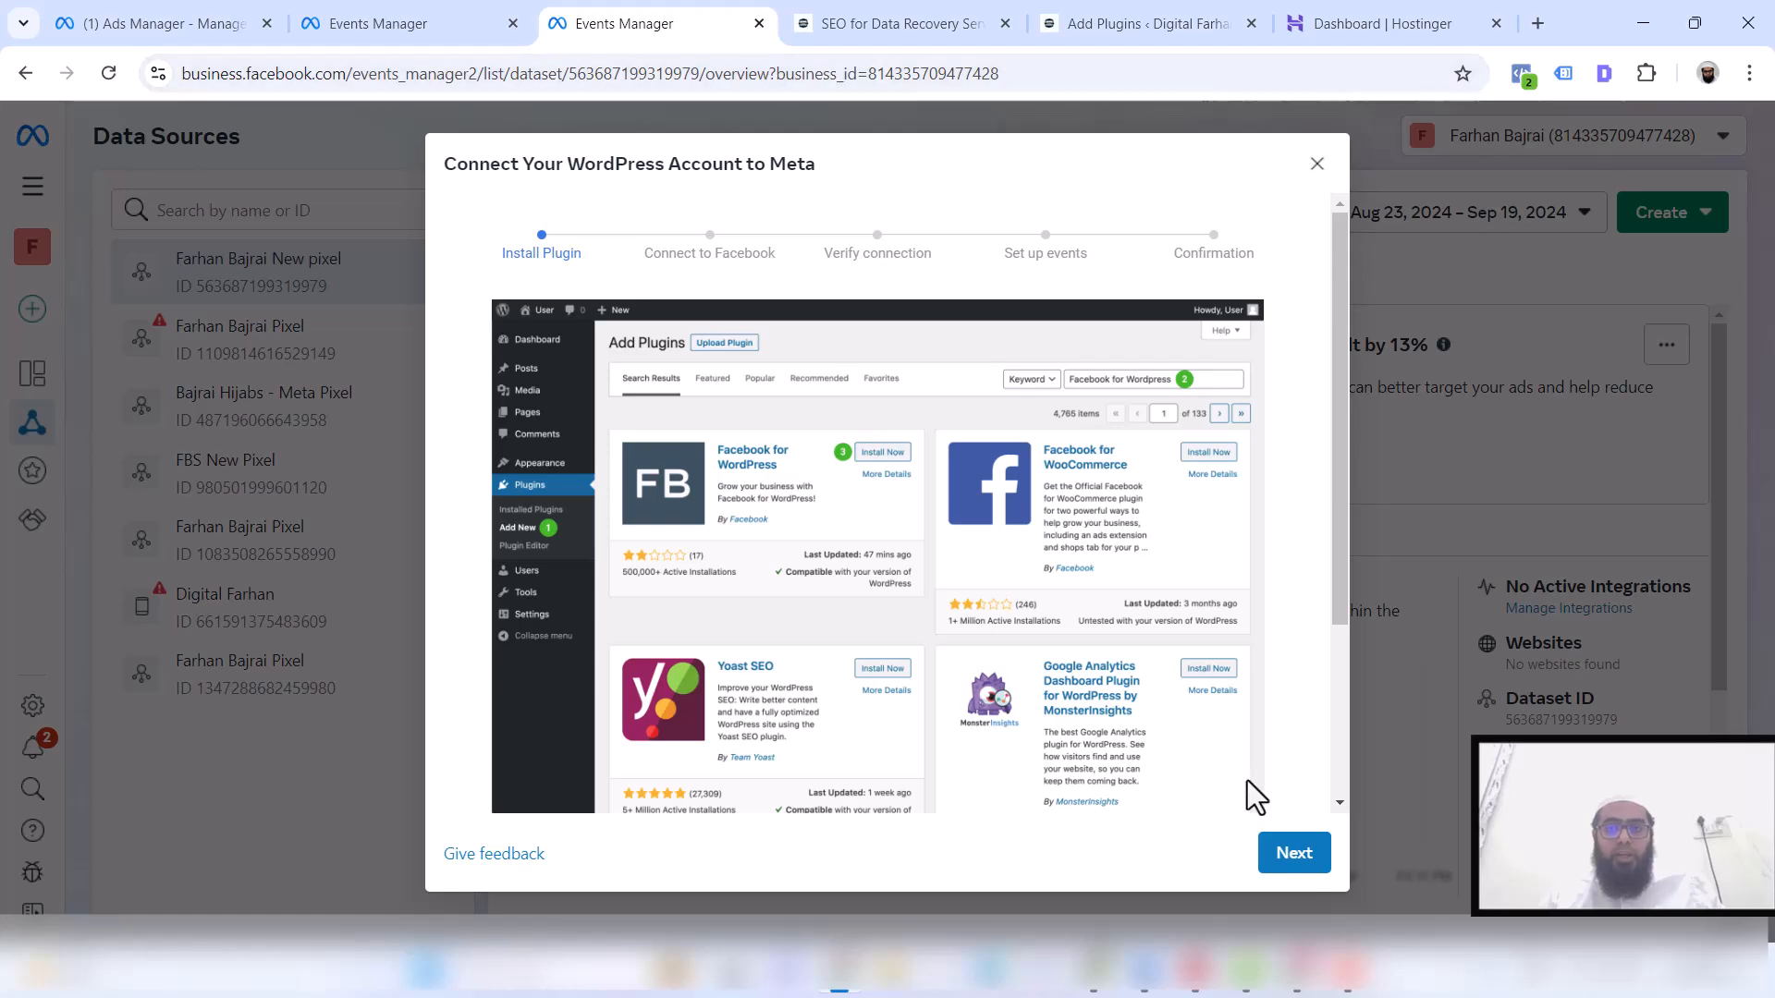
{"action": "left_click", "coordinate": [1291, 855]}
{"action": "left_click", "coordinate": [1361, 14]}
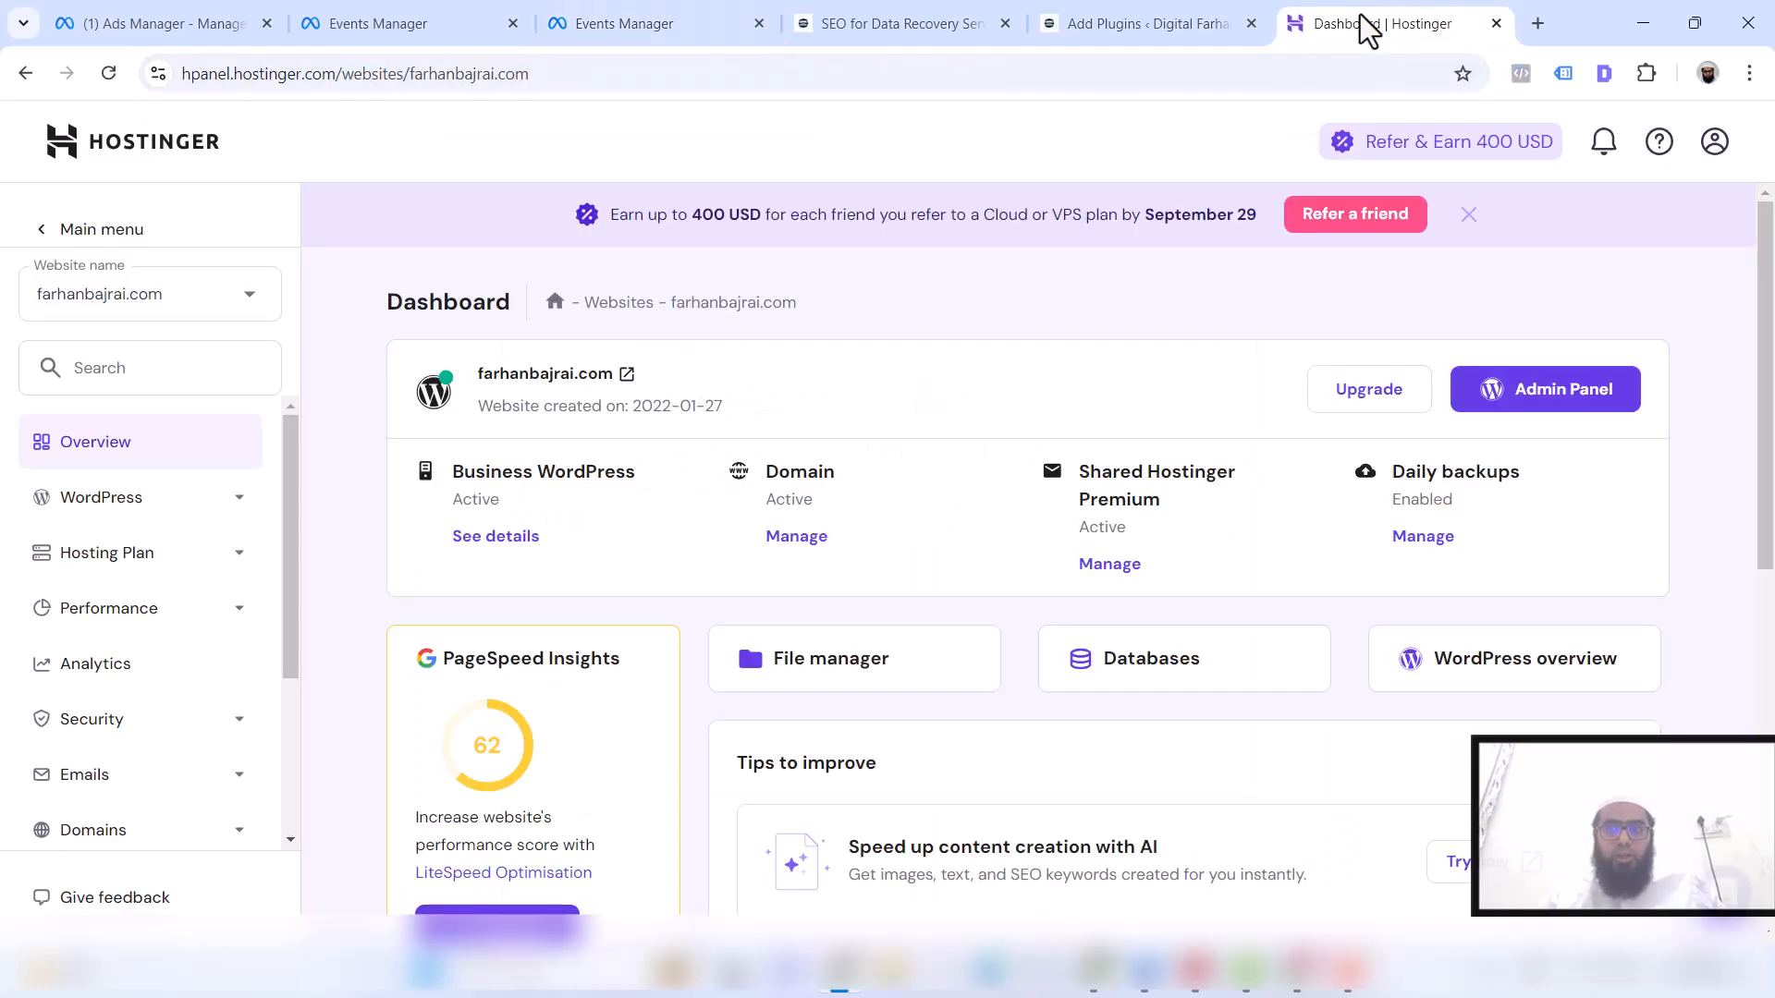
{"action": "left_click", "coordinate": [1074, 28]}
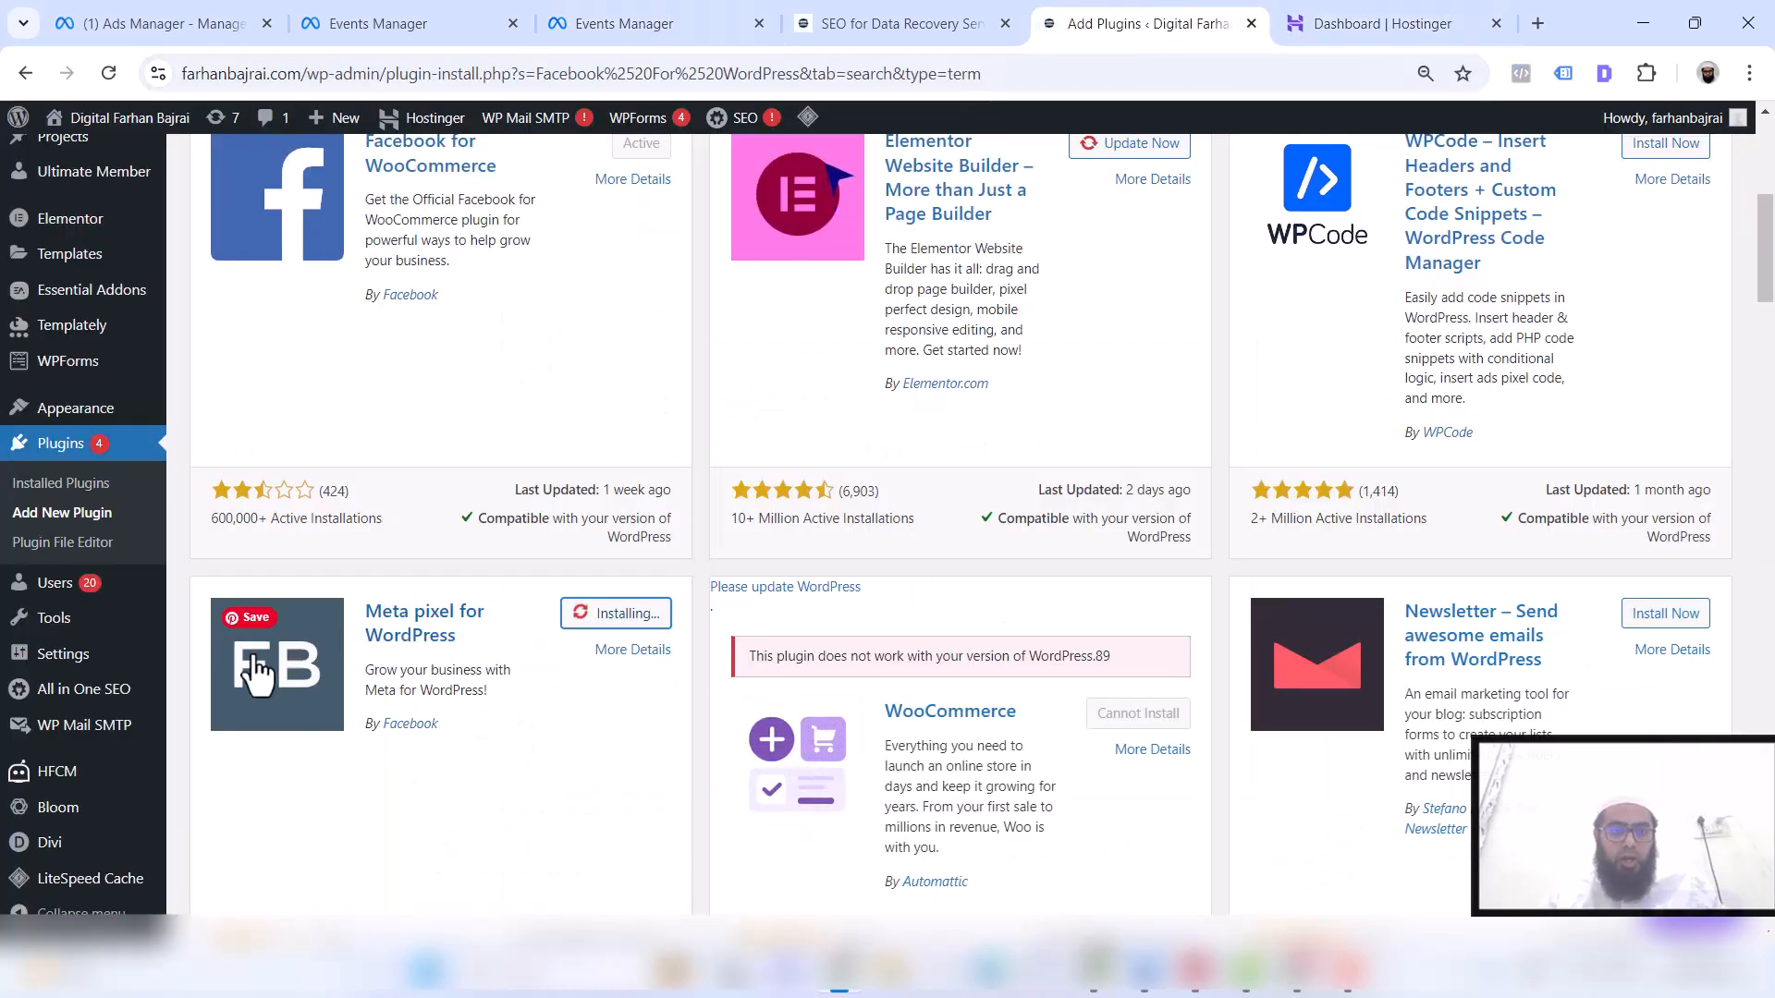
{"action": "left_click", "coordinate": [638, 23]}
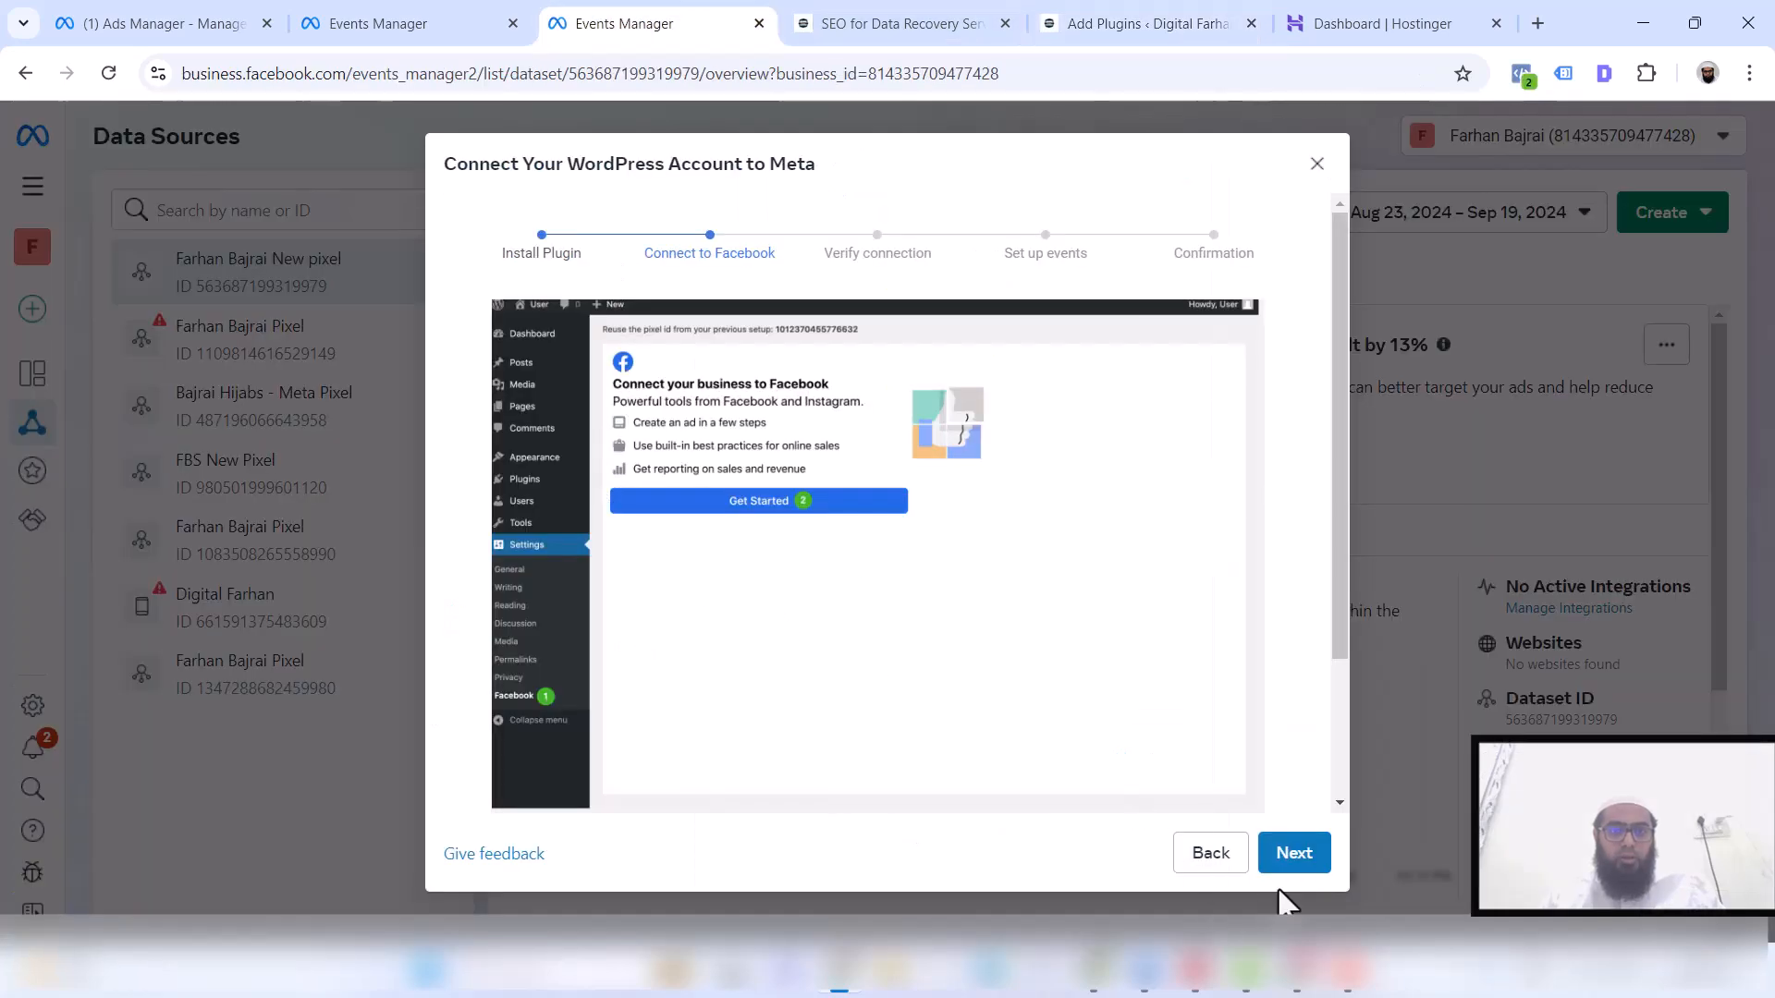
{"action": "left_click", "coordinate": [1211, 853]}
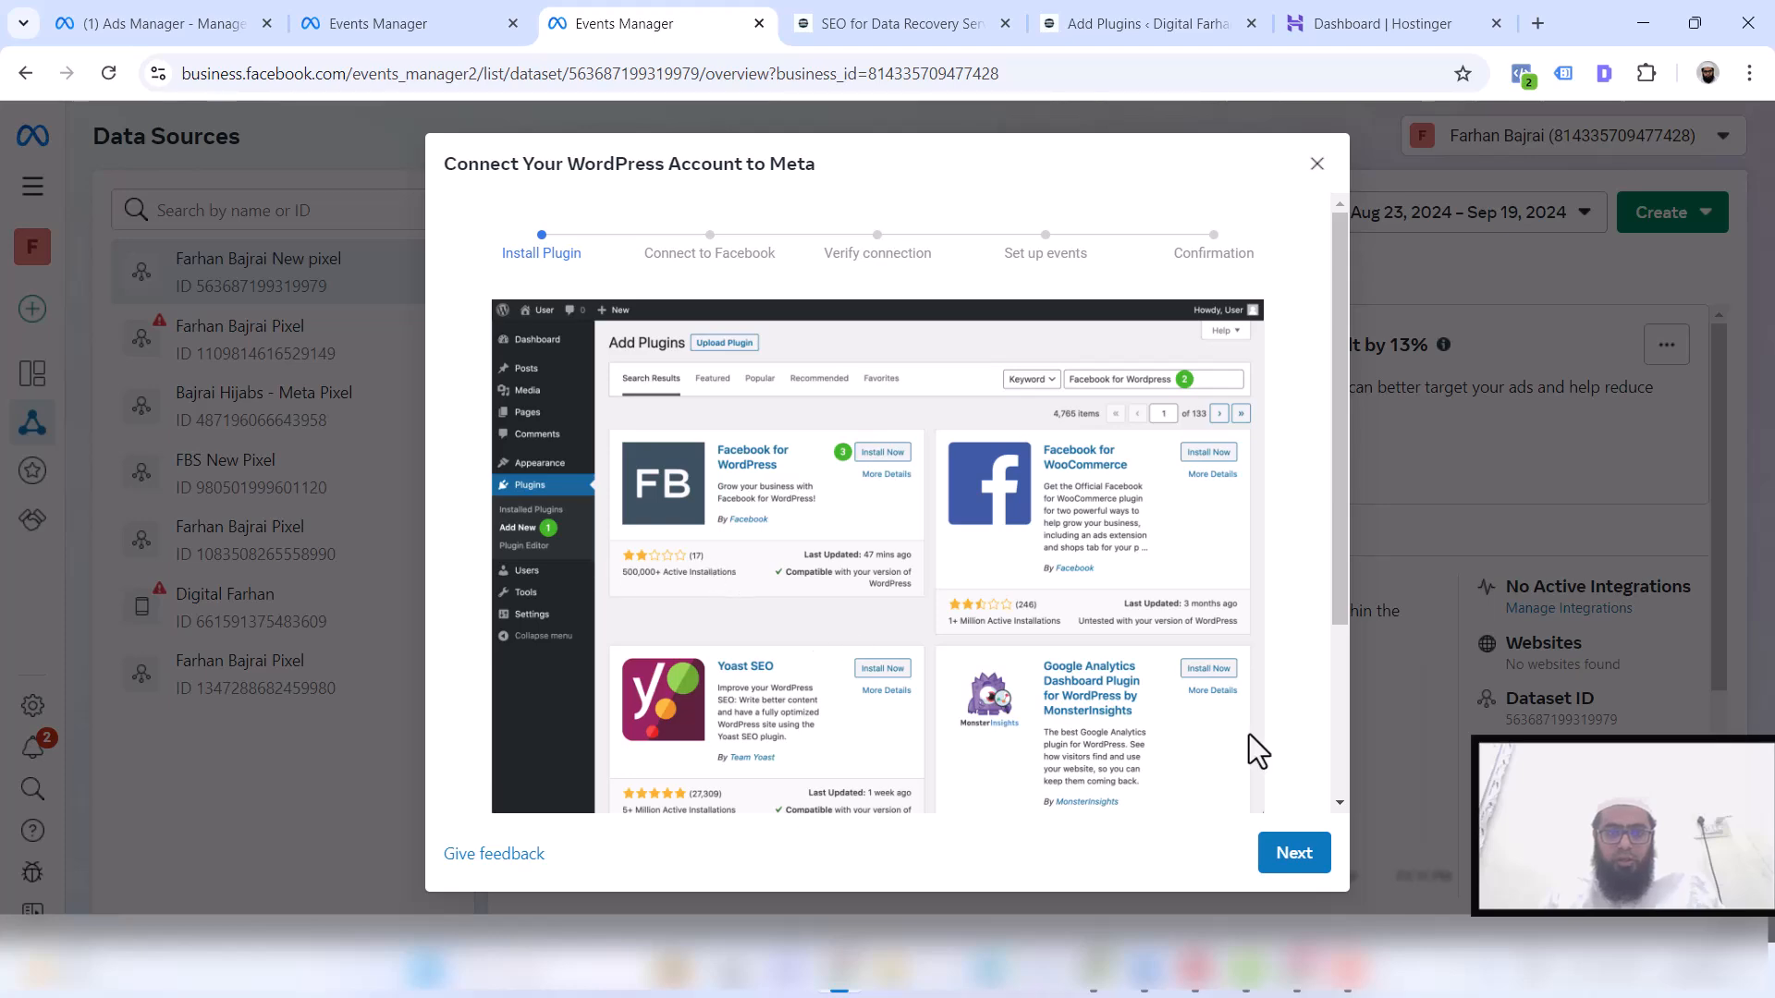
{"action": "left_click", "coordinate": [1294, 855]}
Activate the Meta pixel for WordPress plugin from the plugin search results
{"action": "left_click", "coordinate": [1124, 23]}
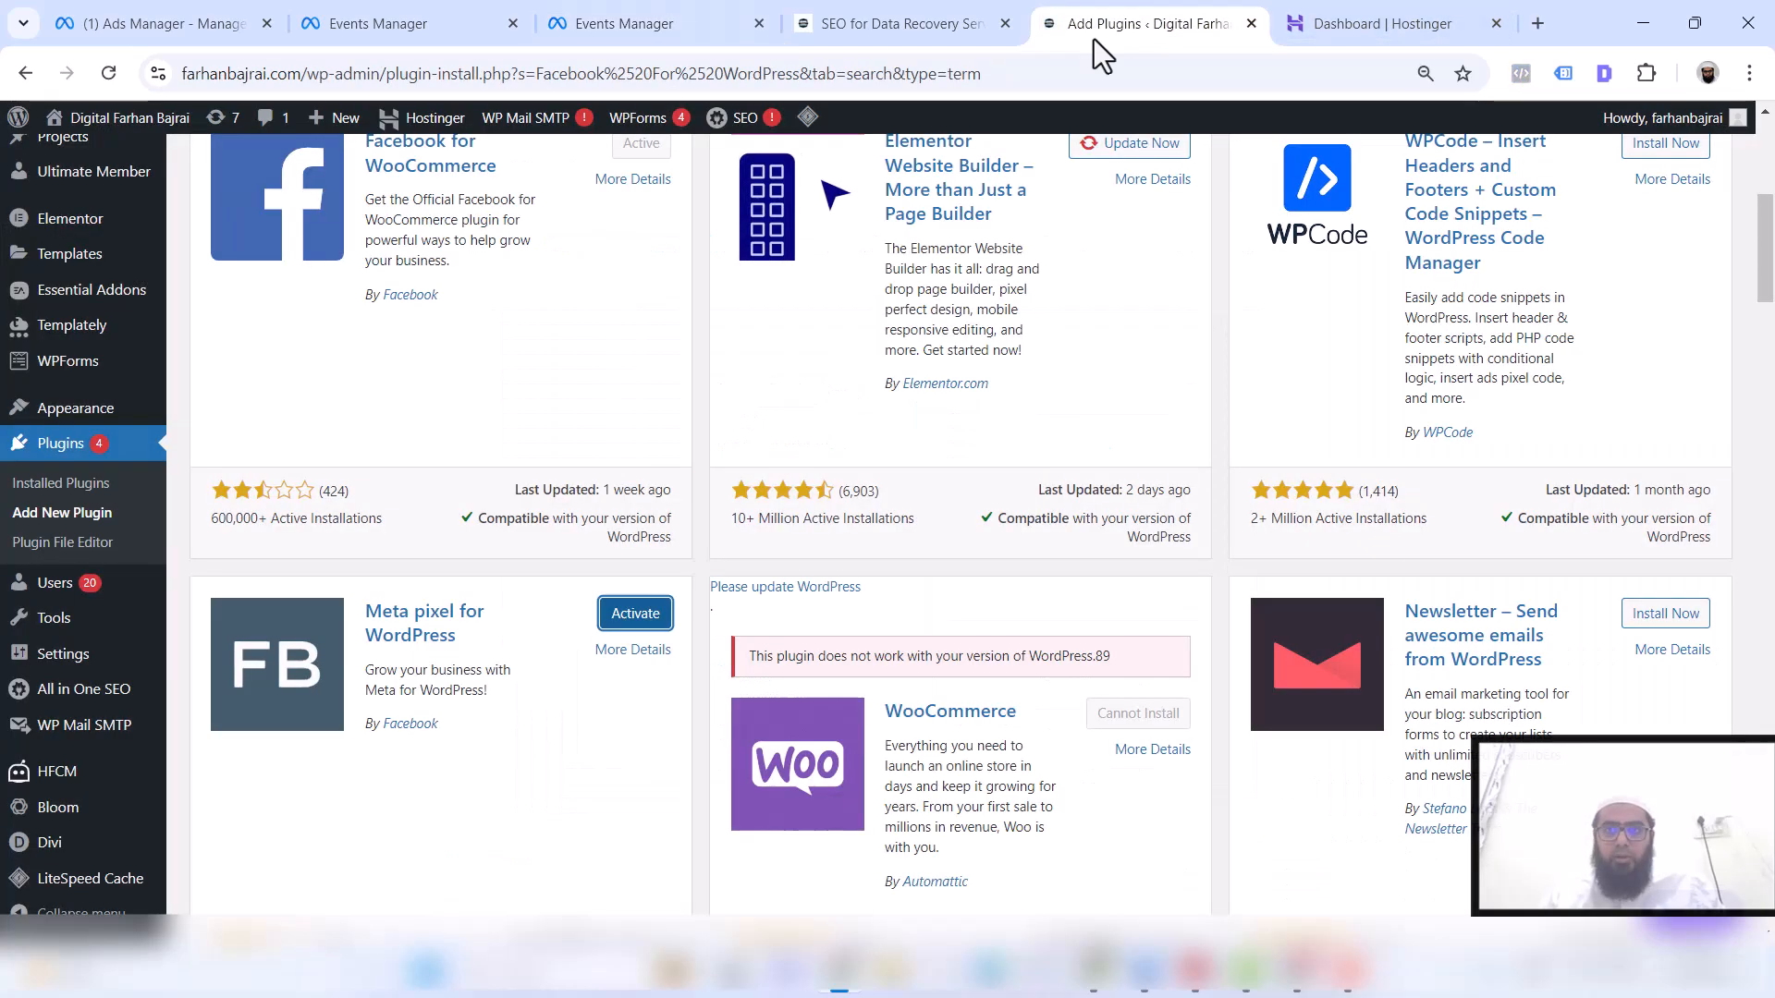
{"action": "scroll", "coordinate": [490, 751], "scroll_direction": "down", "scroll_amount": 2}
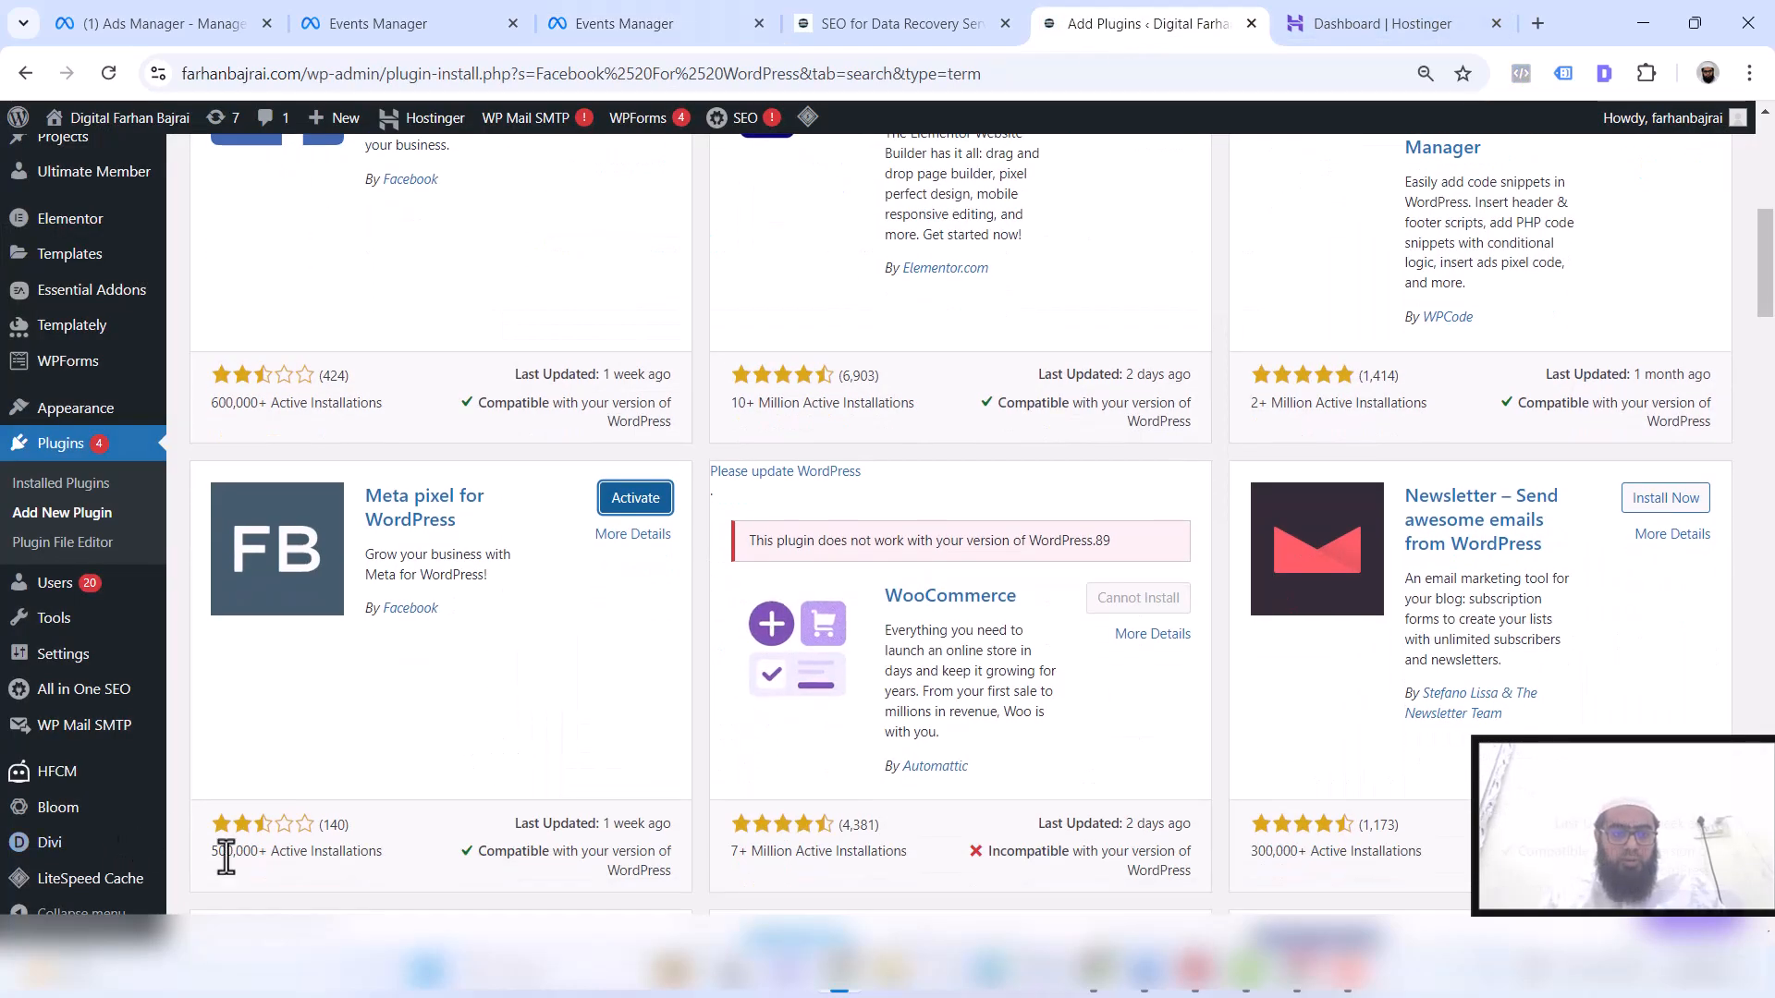
{"action": "left_click", "coordinate": [637, 499]}
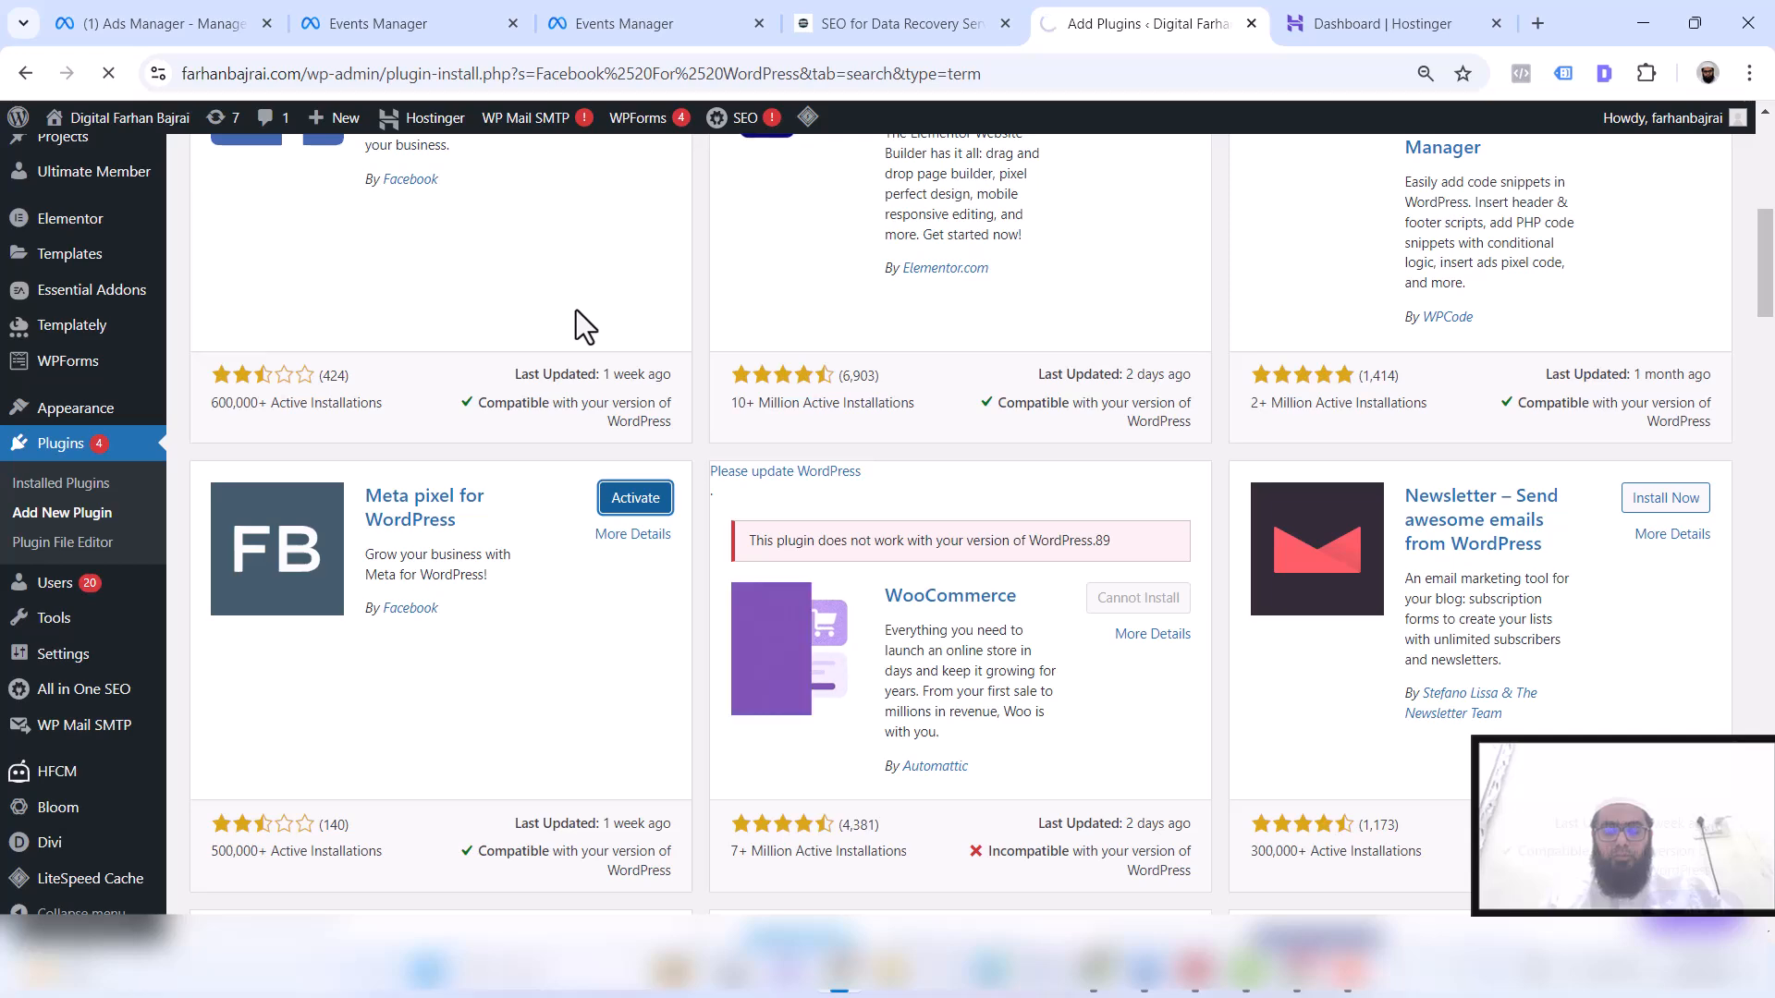
Advance Meta's guide to the Verify connection stage, return to the WordPress plugins page and close the Hostinger dashboard
{"action": "left_click", "coordinate": [665, 24]}
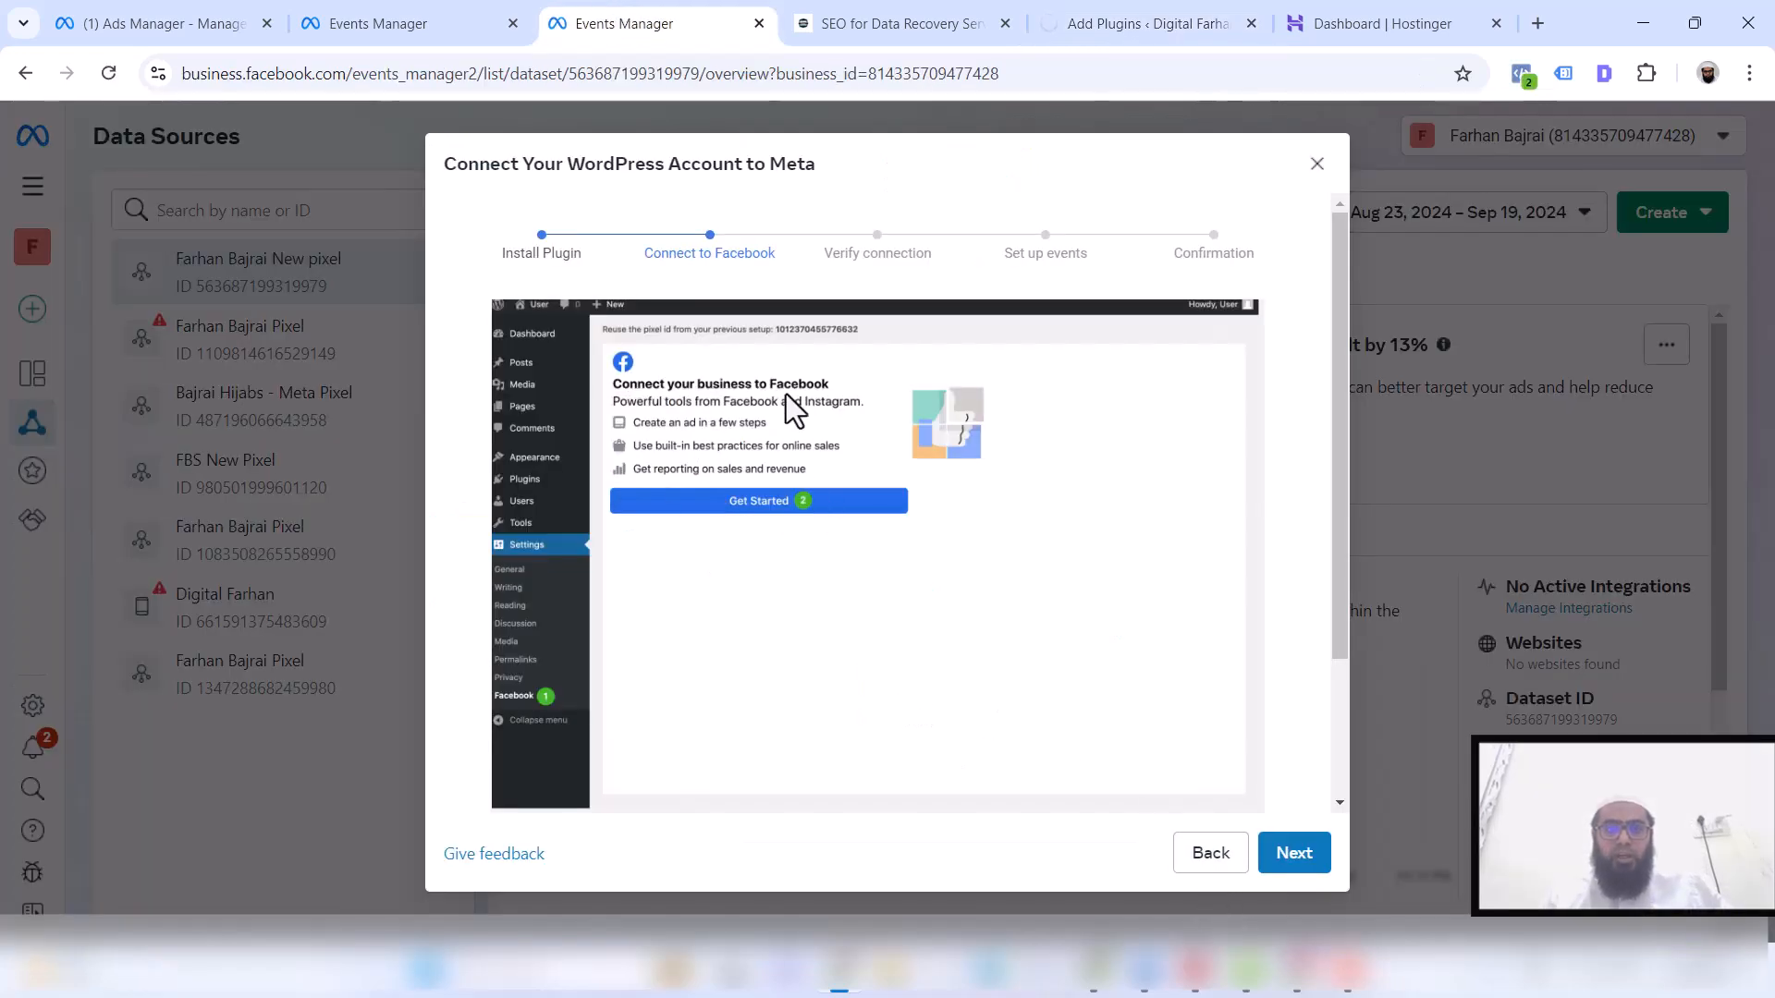
{"action": "left_click", "coordinate": [1306, 861]}
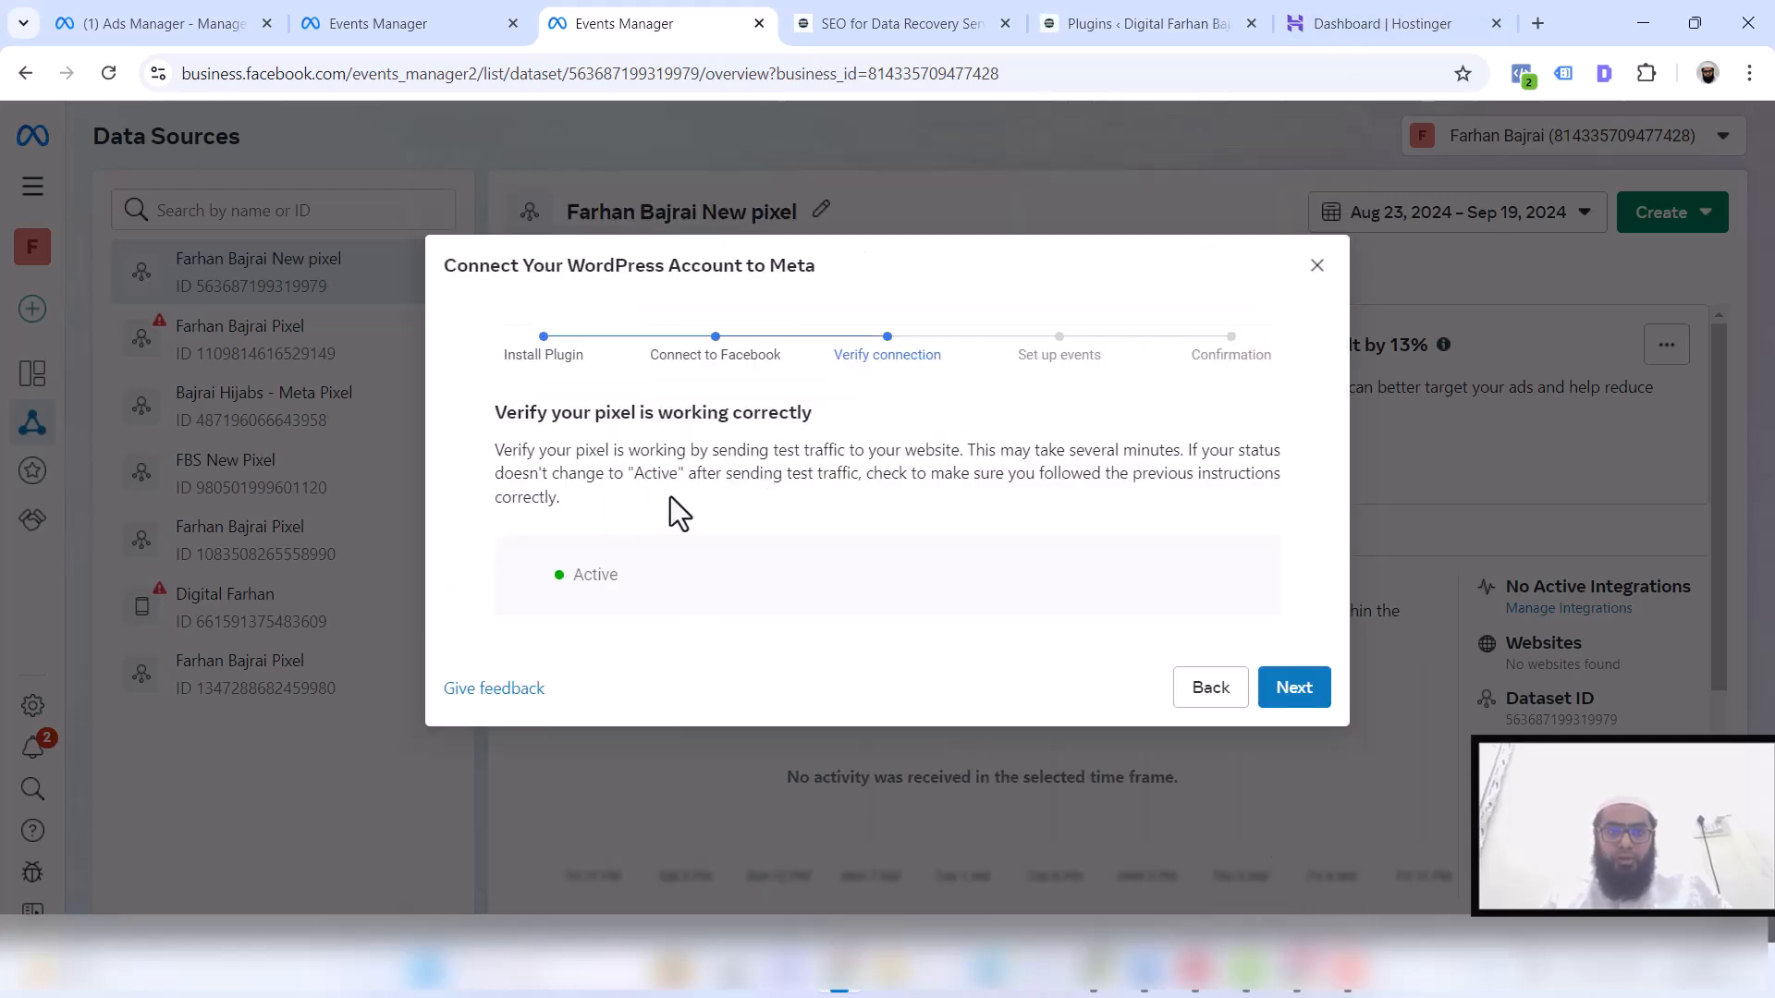
{"action": "left_click", "coordinate": [1351, 11]}
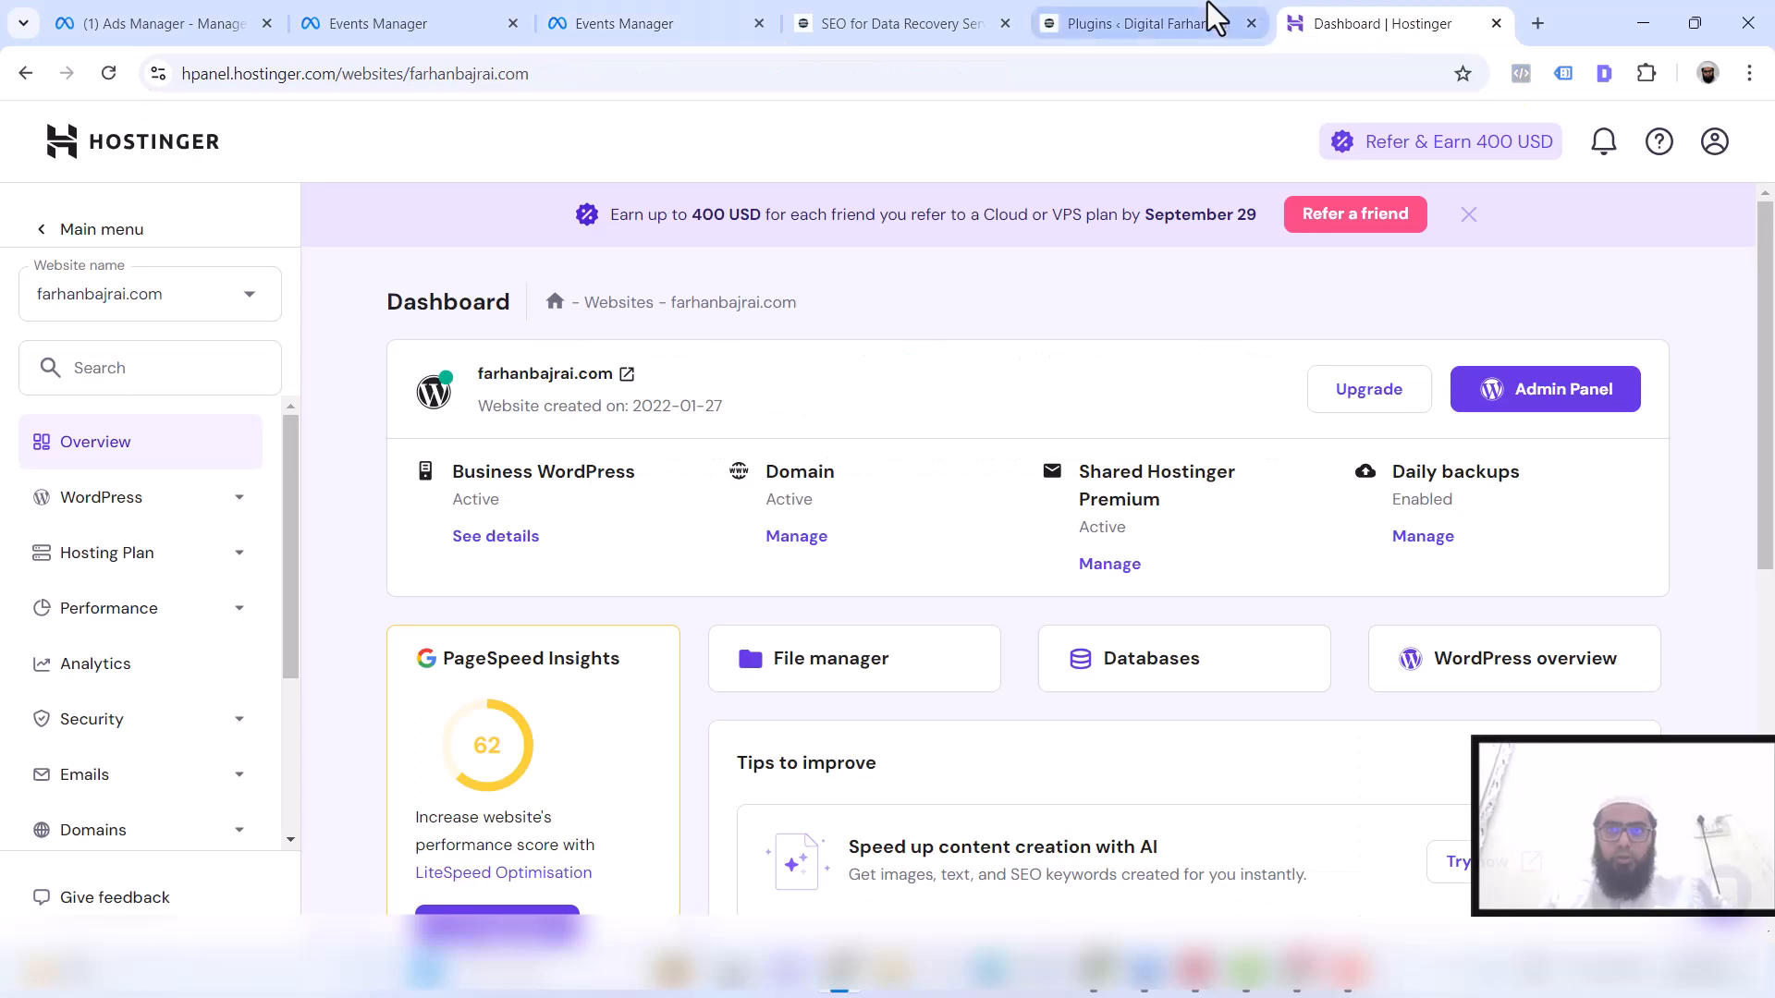
{"action": "left_click", "coordinate": [1208, 11]}
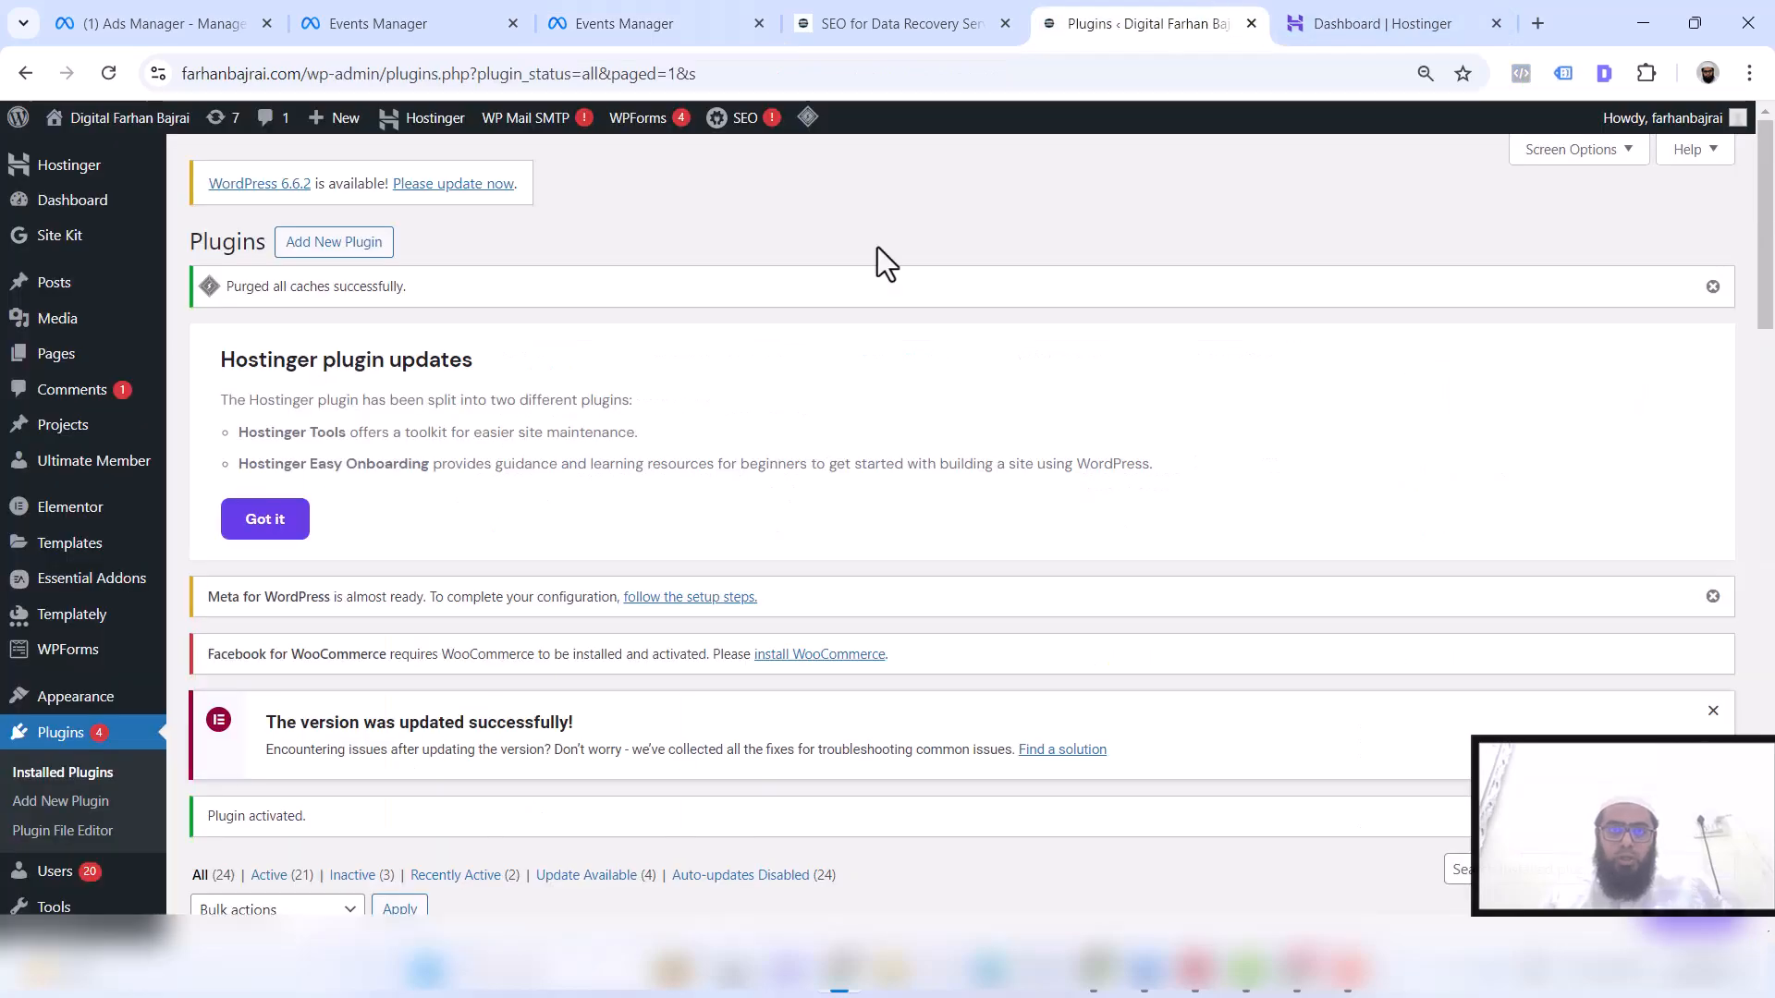
{"action": "left_click", "coordinate": [1496, 25]}
Find Meta pixel for WordPress among the installed plugins and open its settings
{"action": "scroll", "coordinate": [565, 625], "scroll_direction": "down", "scroll_amount": 1}
{"action": "scroll", "coordinate": [524, 647], "scroll_direction": "down", "scroll_amount": 2}
{"action": "scroll", "coordinate": [525, 647], "scroll_direction": "up", "scroll_amount": 2}
{"action": "scroll", "coordinate": [525, 647], "scroll_direction": "down", "scroll_amount": 3}
{"action": "scroll", "coordinate": [523, 652], "scroll_direction": "down", "scroll_amount": 2}
{"action": "scroll", "coordinate": [427, 649], "scroll_direction": "down", "scroll_amount": 1}
{"action": "scroll", "coordinate": [425, 648], "scroll_direction": "down", "scroll_amount": 3}
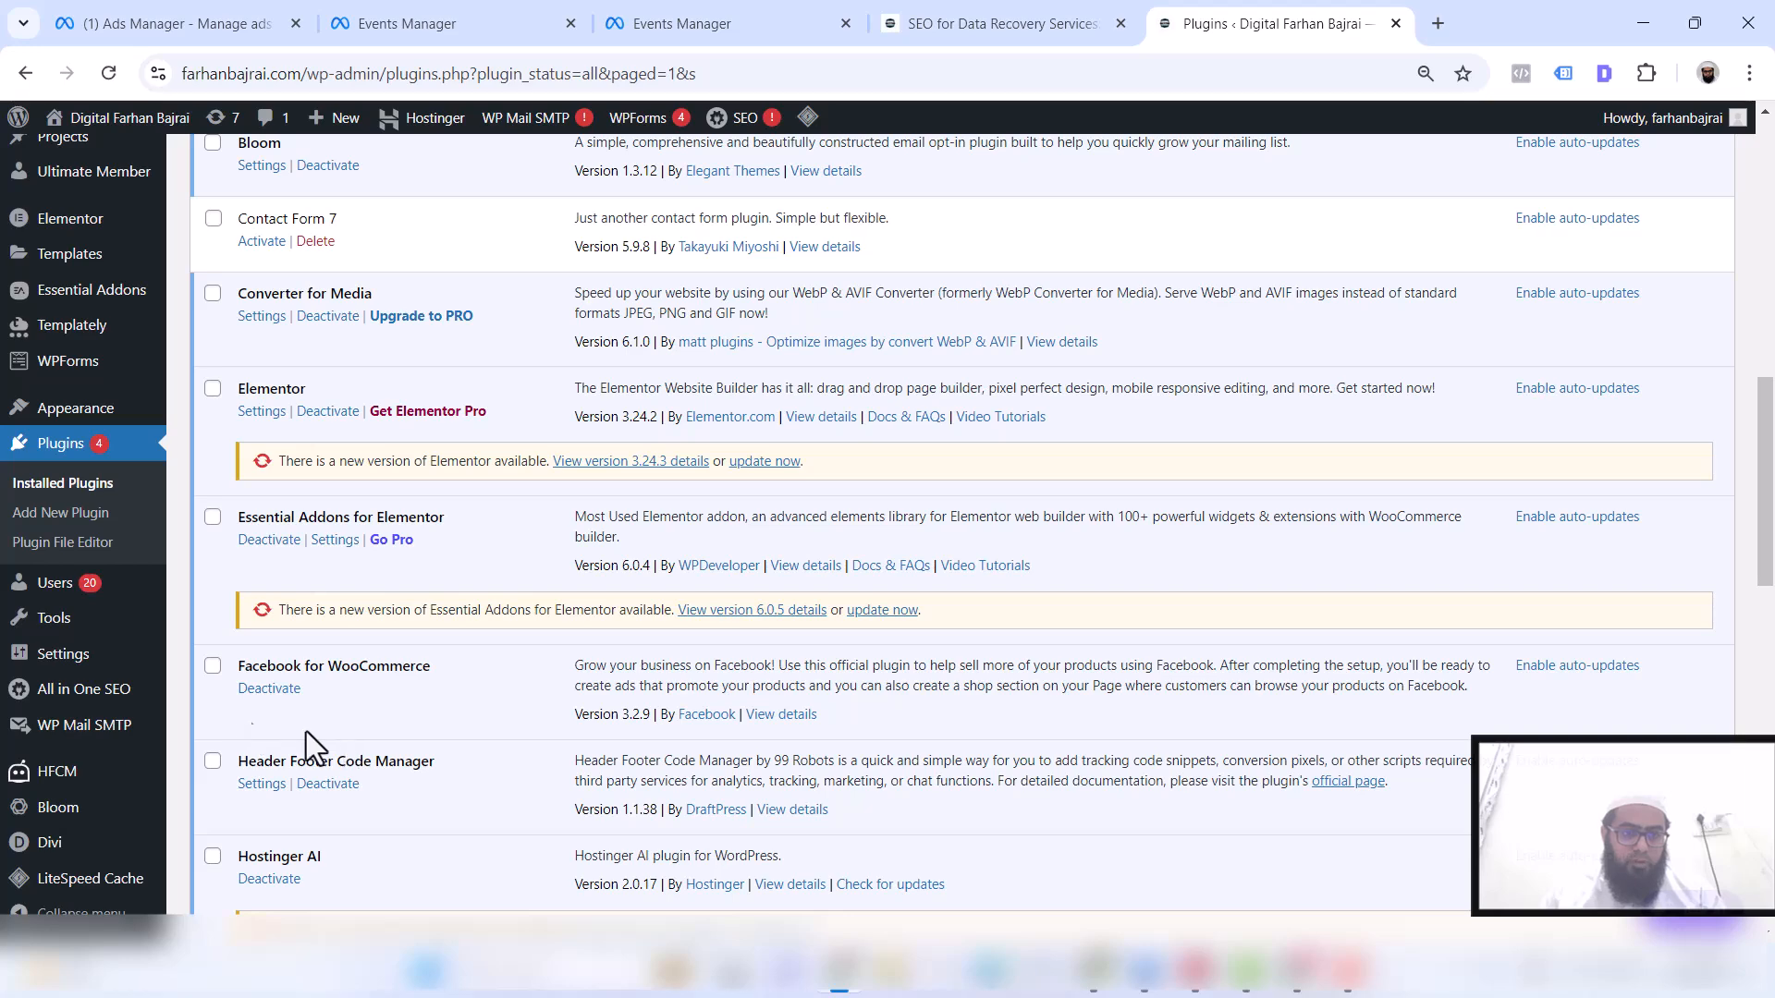
{"action": "scroll", "coordinate": [302, 719], "scroll_direction": "down", "scroll_amount": 5}
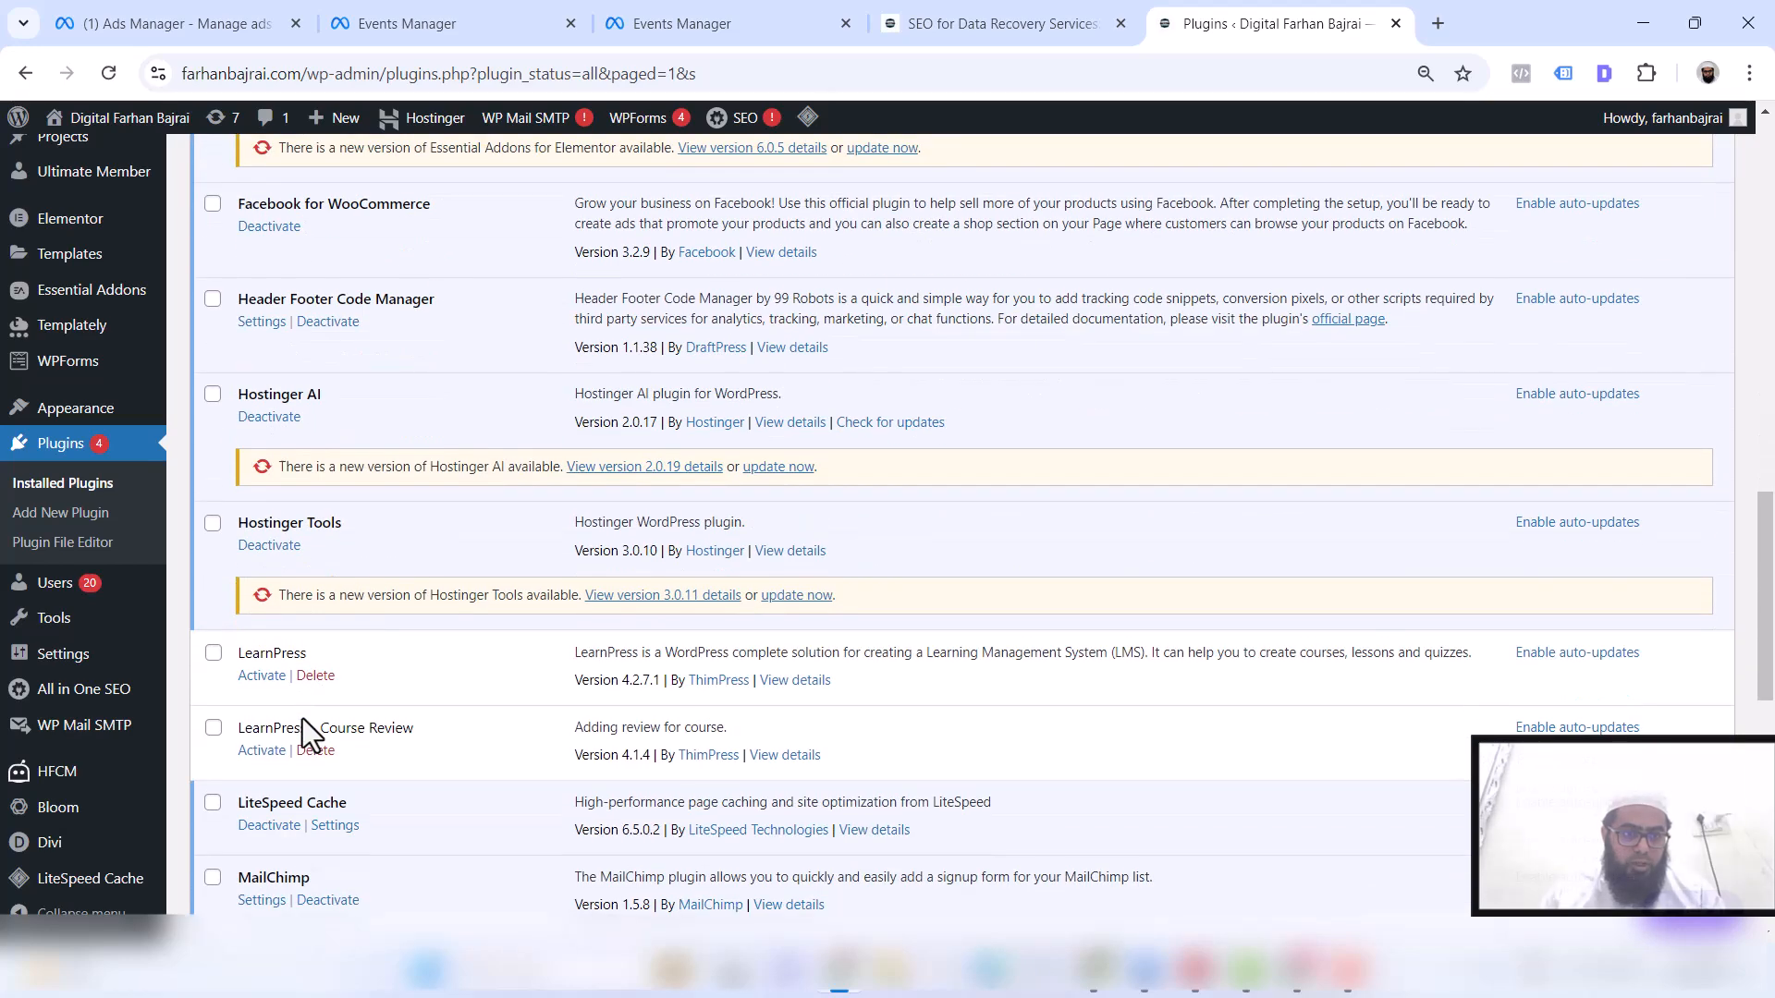
{"action": "scroll", "coordinate": [416, 771], "scroll_direction": "down", "scroll_amount": 4}
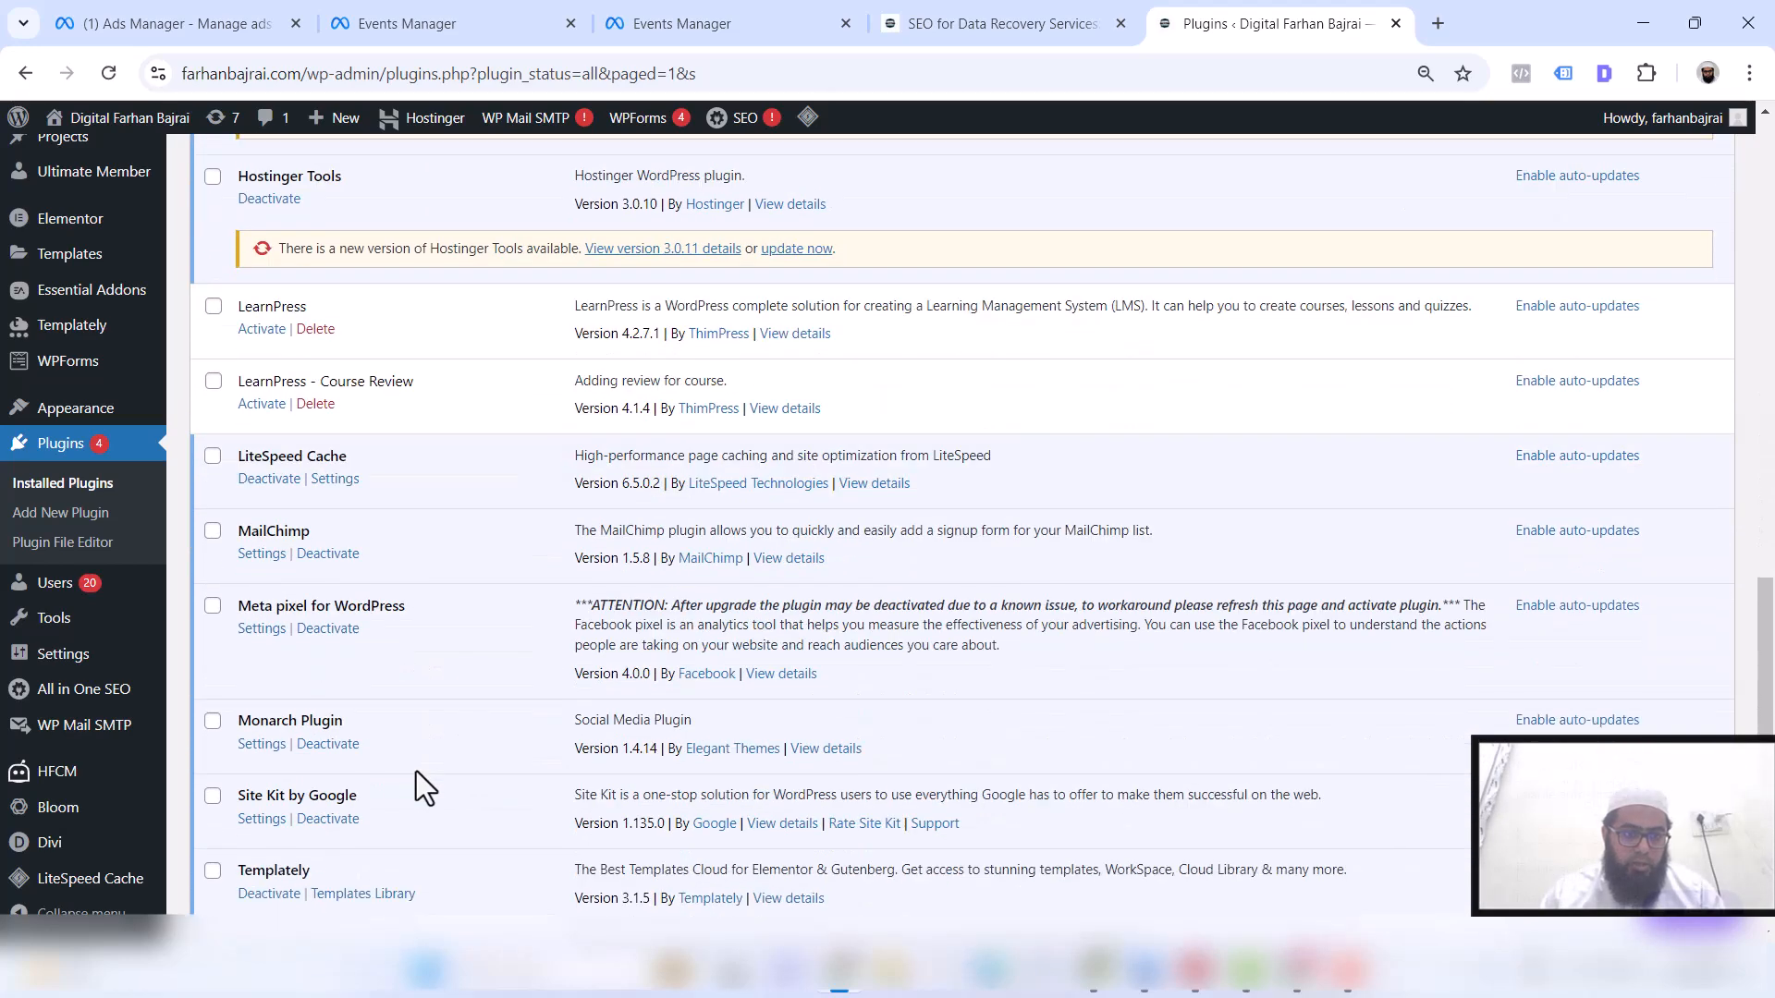
{"action": "left_click", "coordinate": [266, 631]}
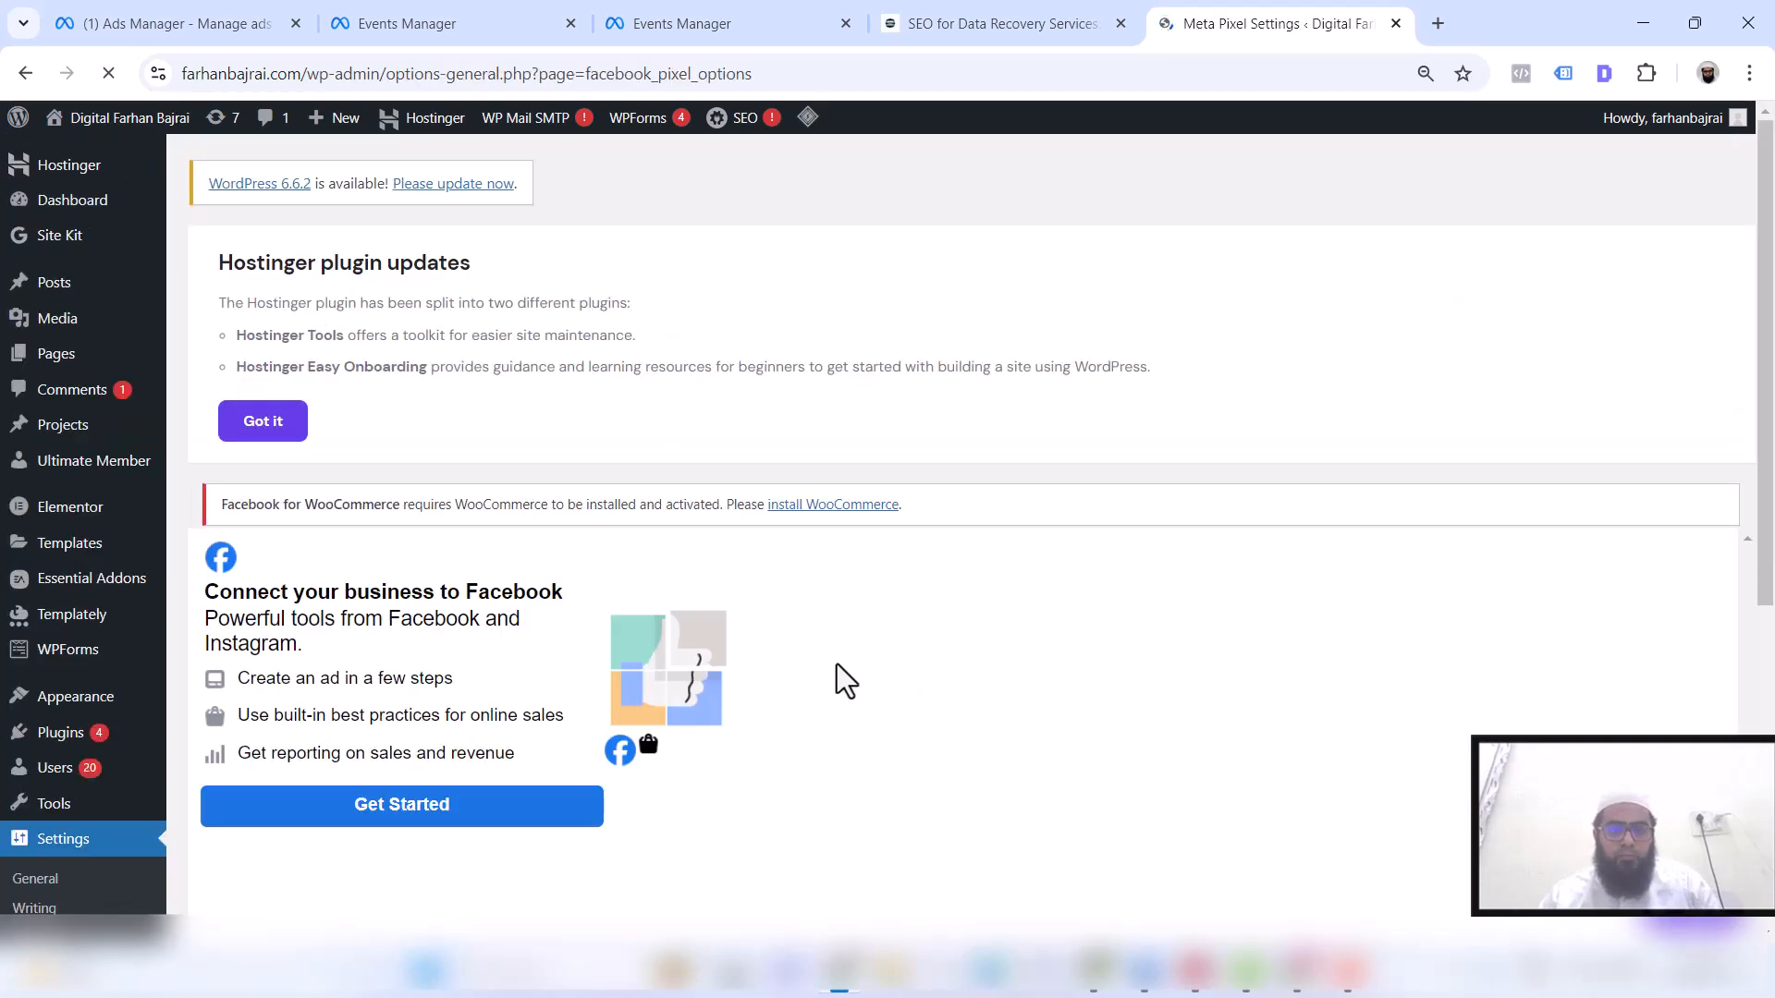
Start connecting the business to Facebook, continue as the signed-in Facebook account and proceed to the connection's Confirm settings page
{"action": "left_click", "coordinate": [472, 804]}
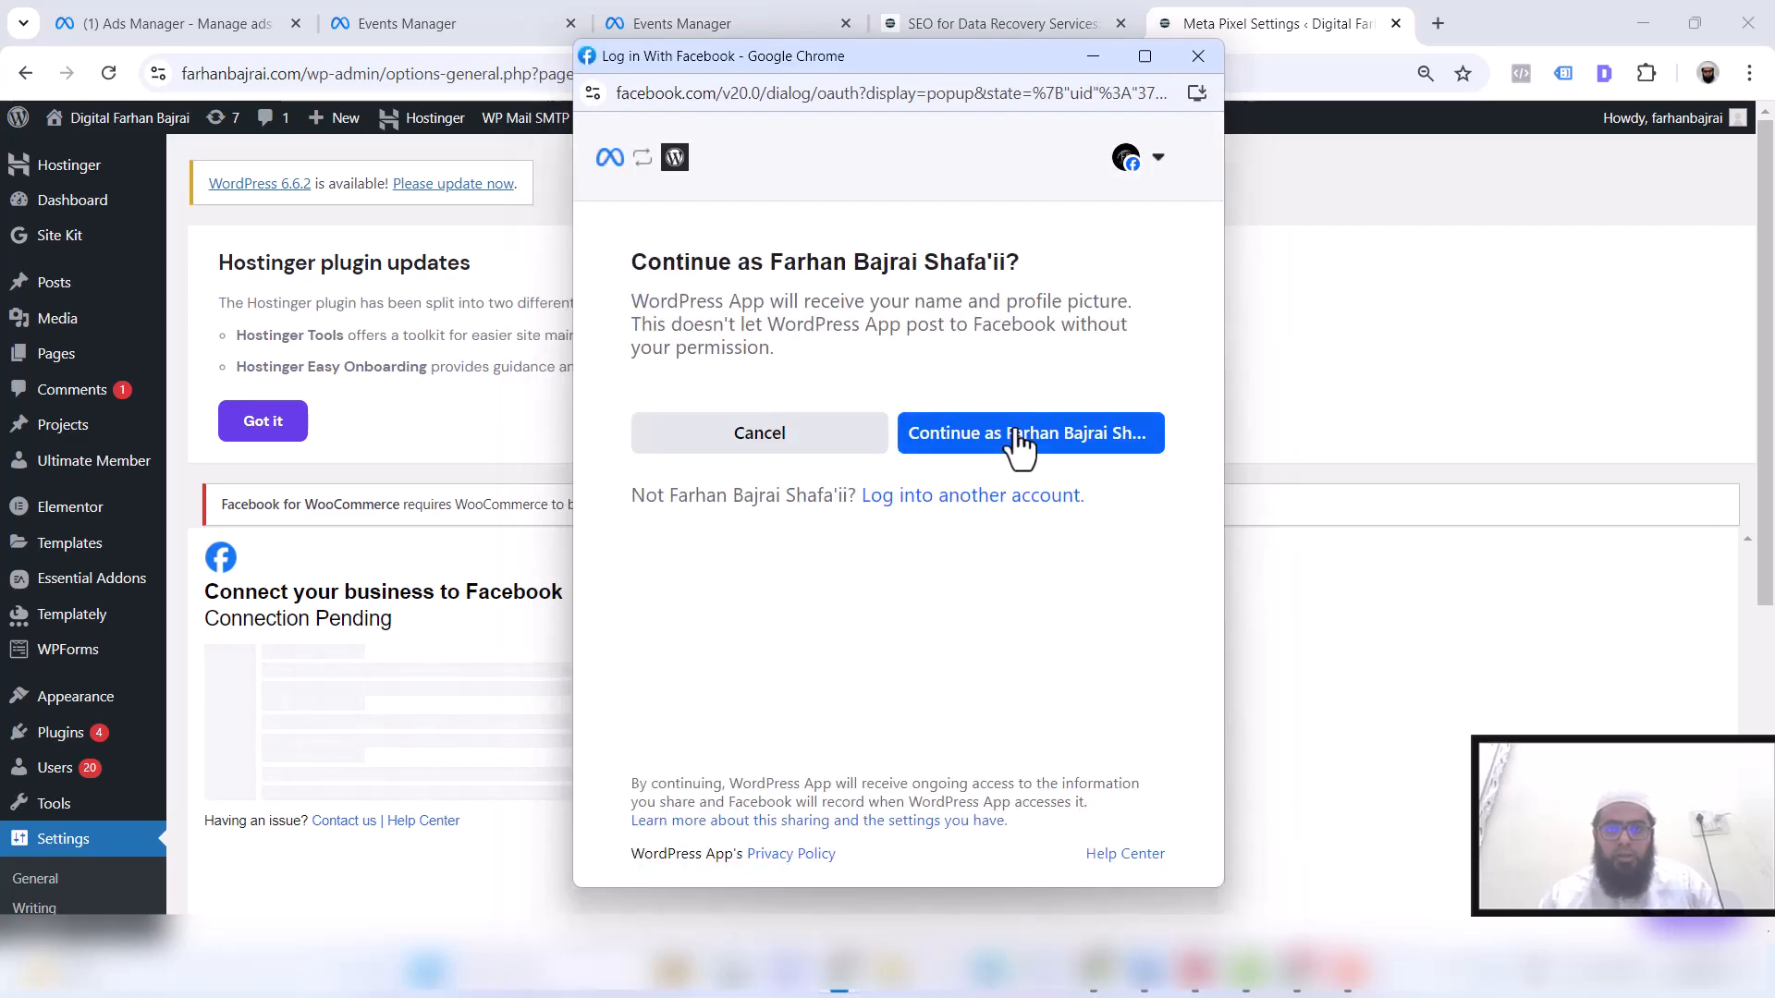
{"action": "left_click", "coordinate": [1016, 431]}
{"action": "left_click", "coordinate": [1023, 819]}
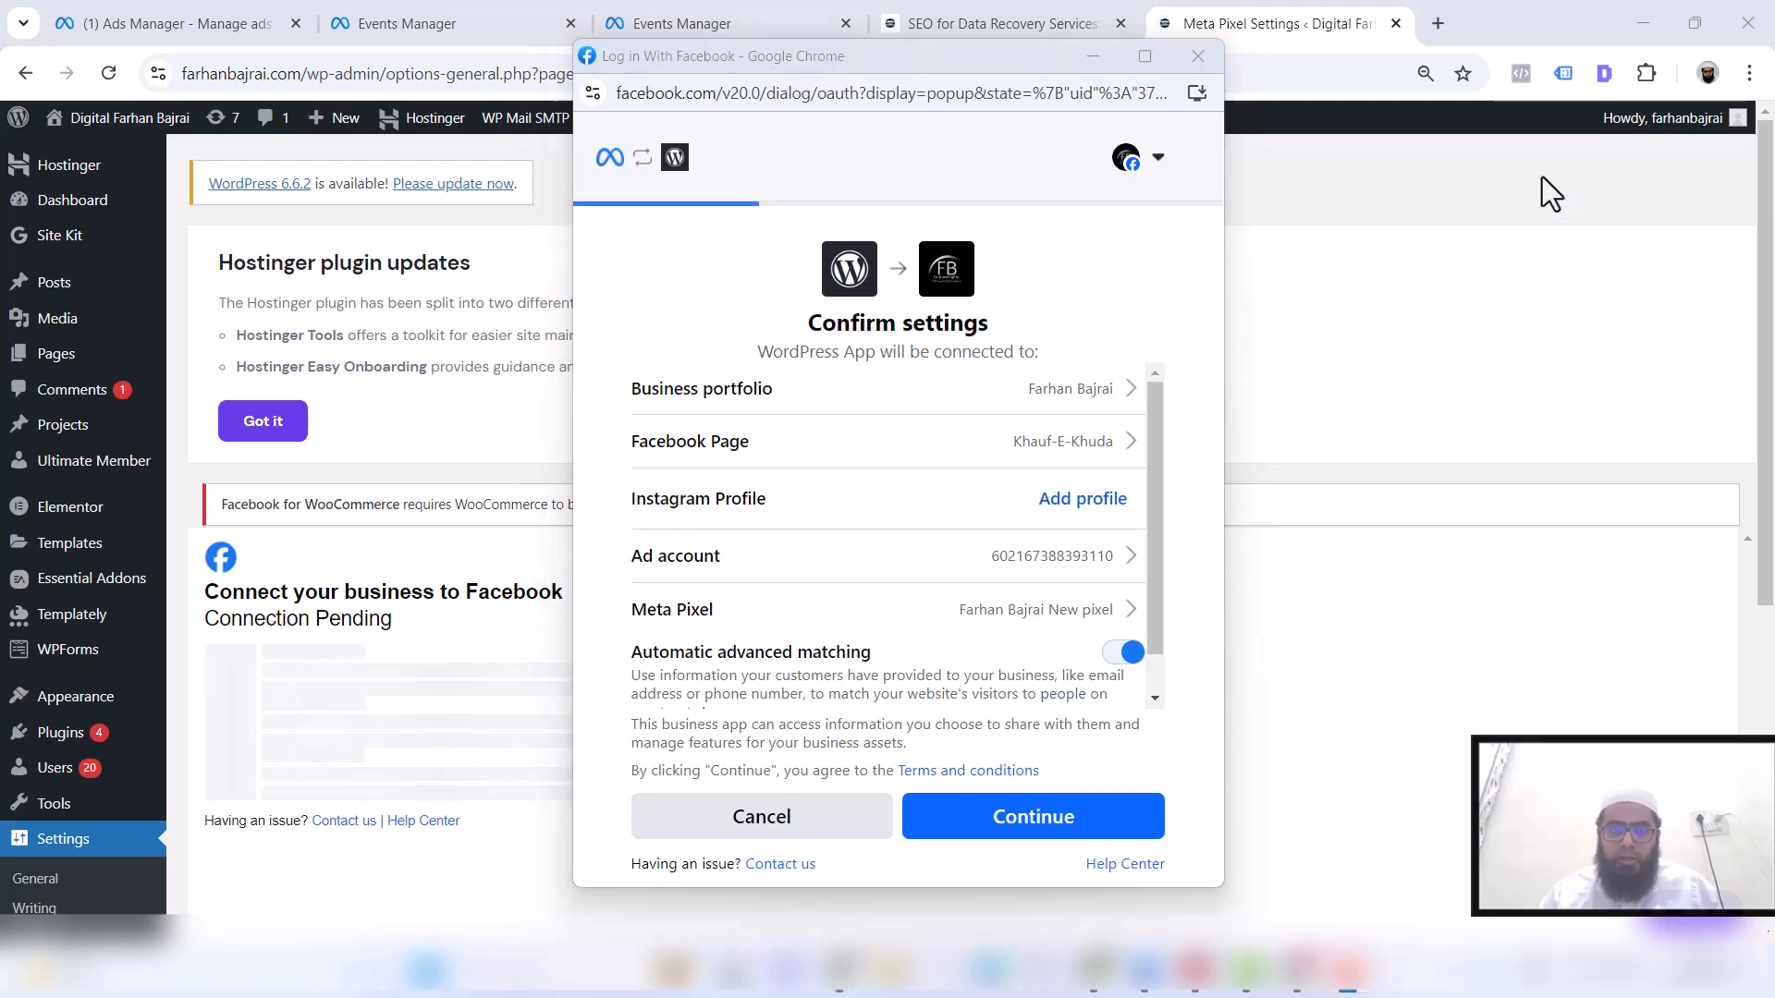
Open the ad account choices for the connection and look up the business portfolio's ad account in Ads Manager
{"action": "left_click", "coordinate": [1130, 556]}
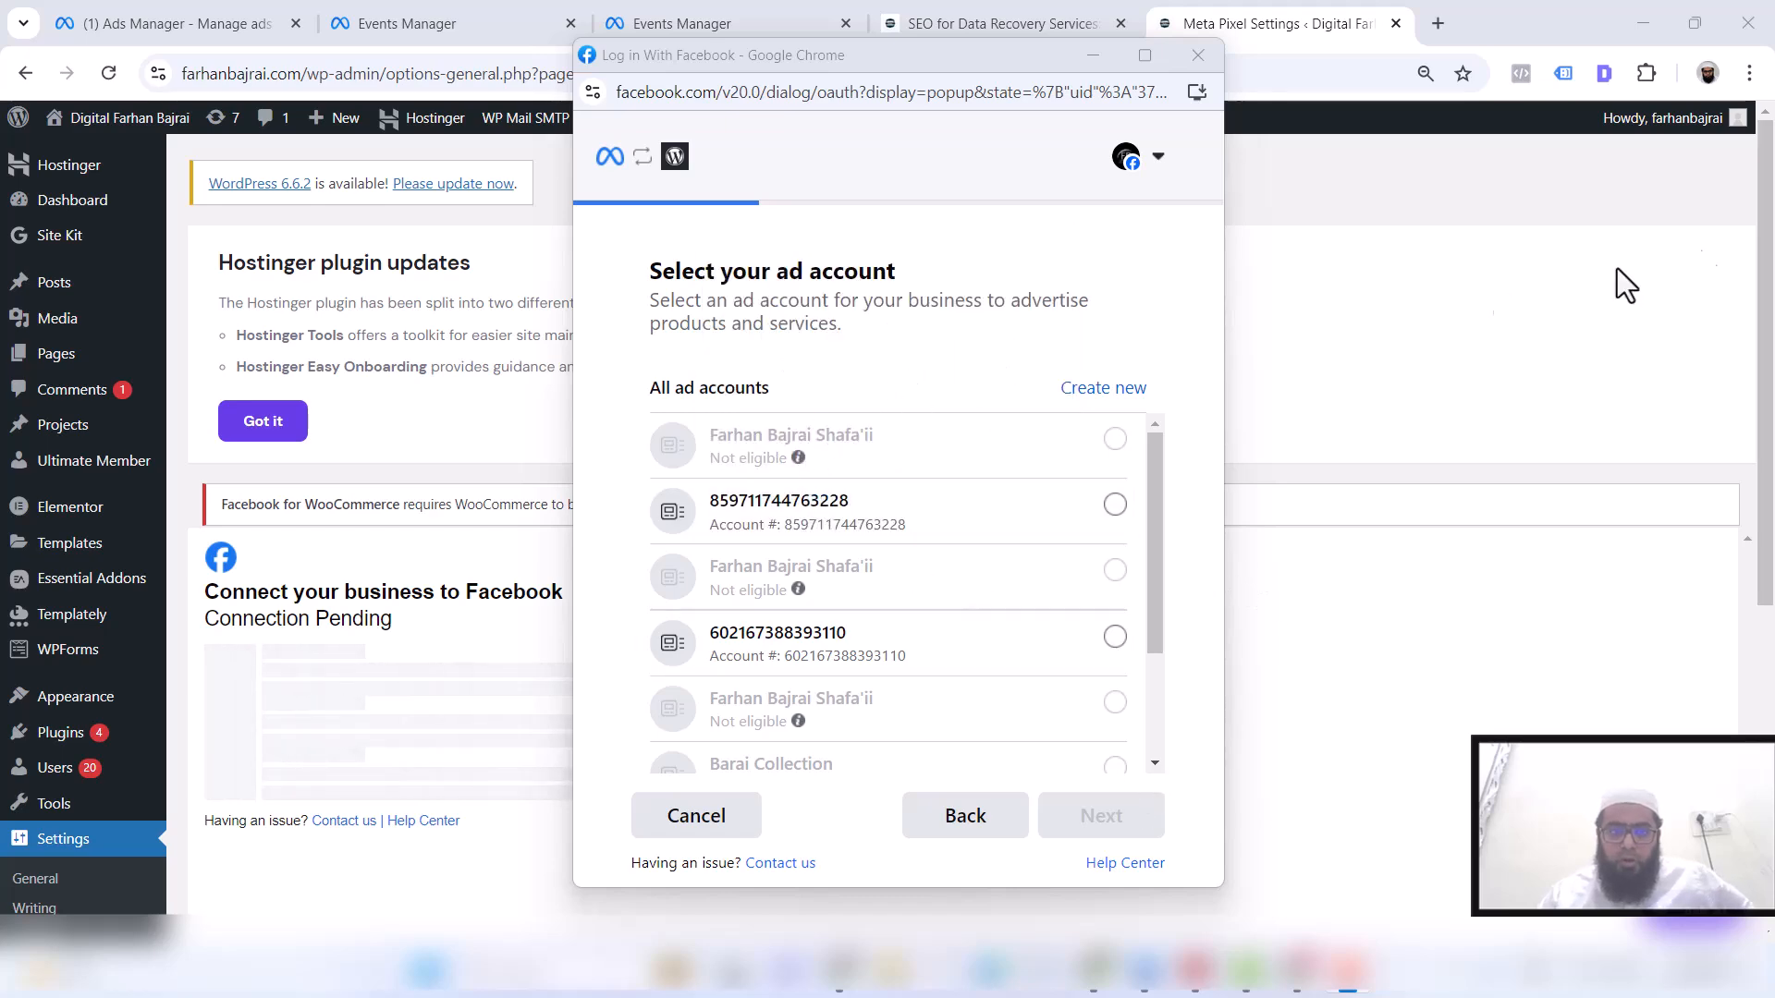
{"action": "left_click", "coordinate": [277, 20]}
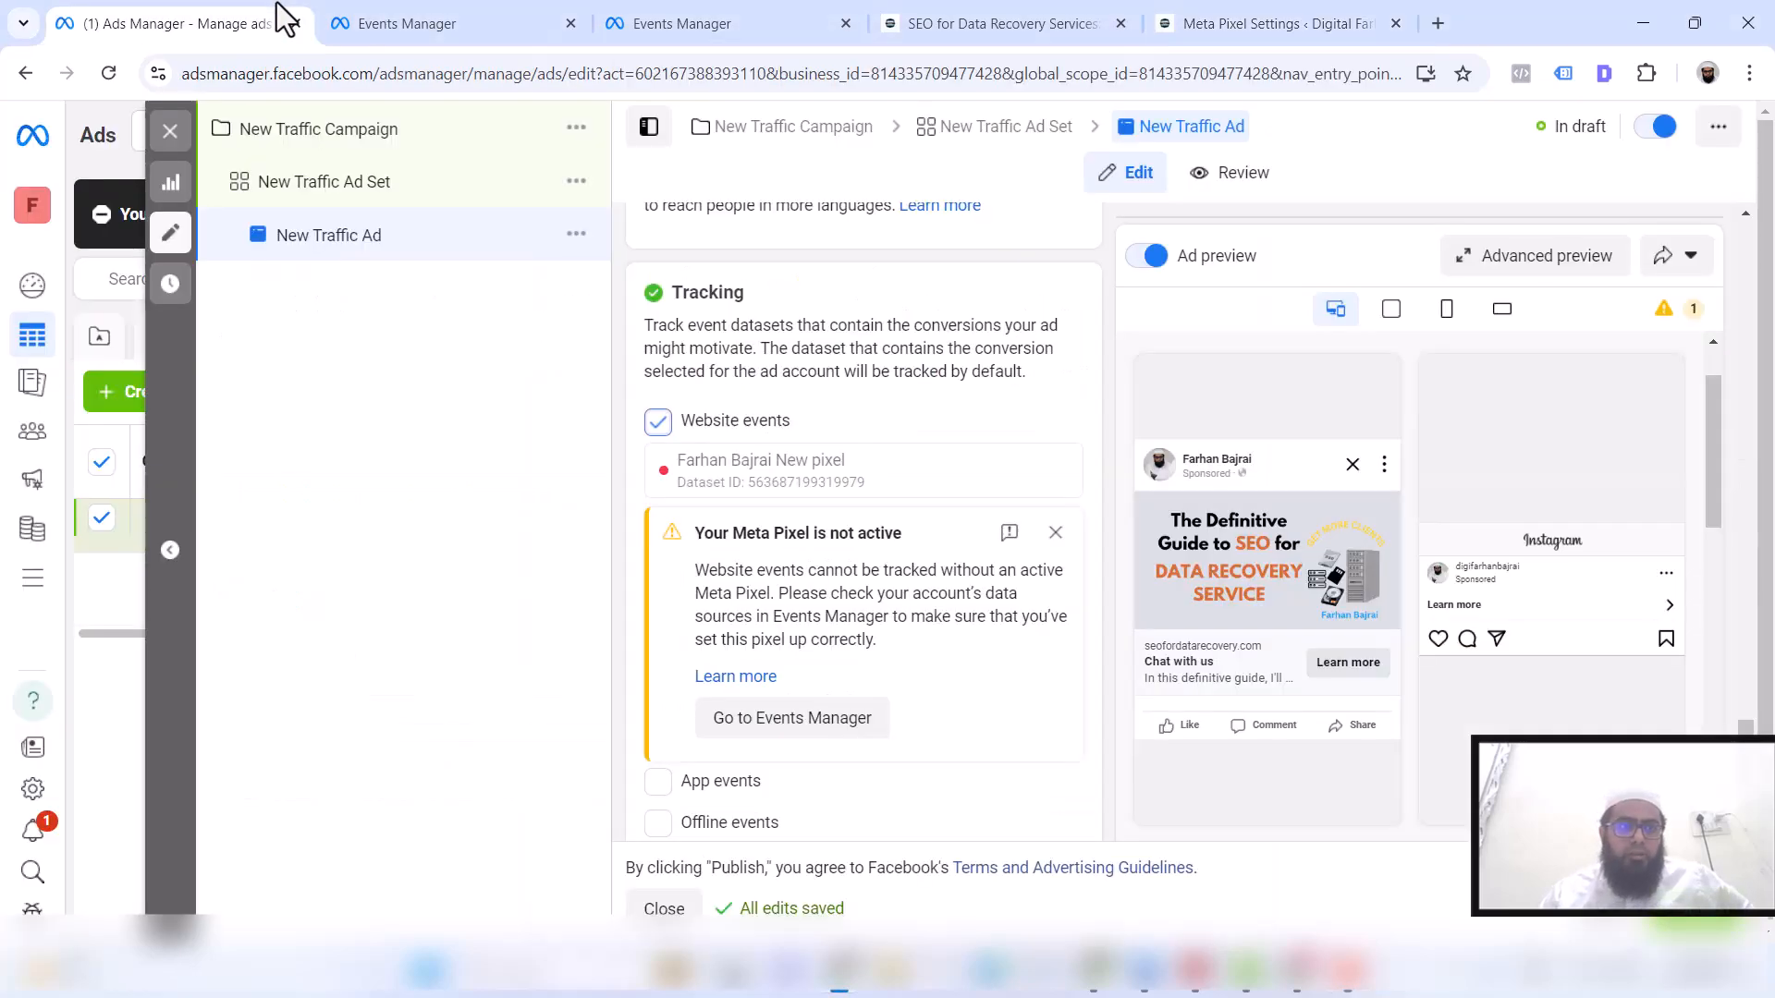
{"action": "left_click", "coordinate": [358, 7]}
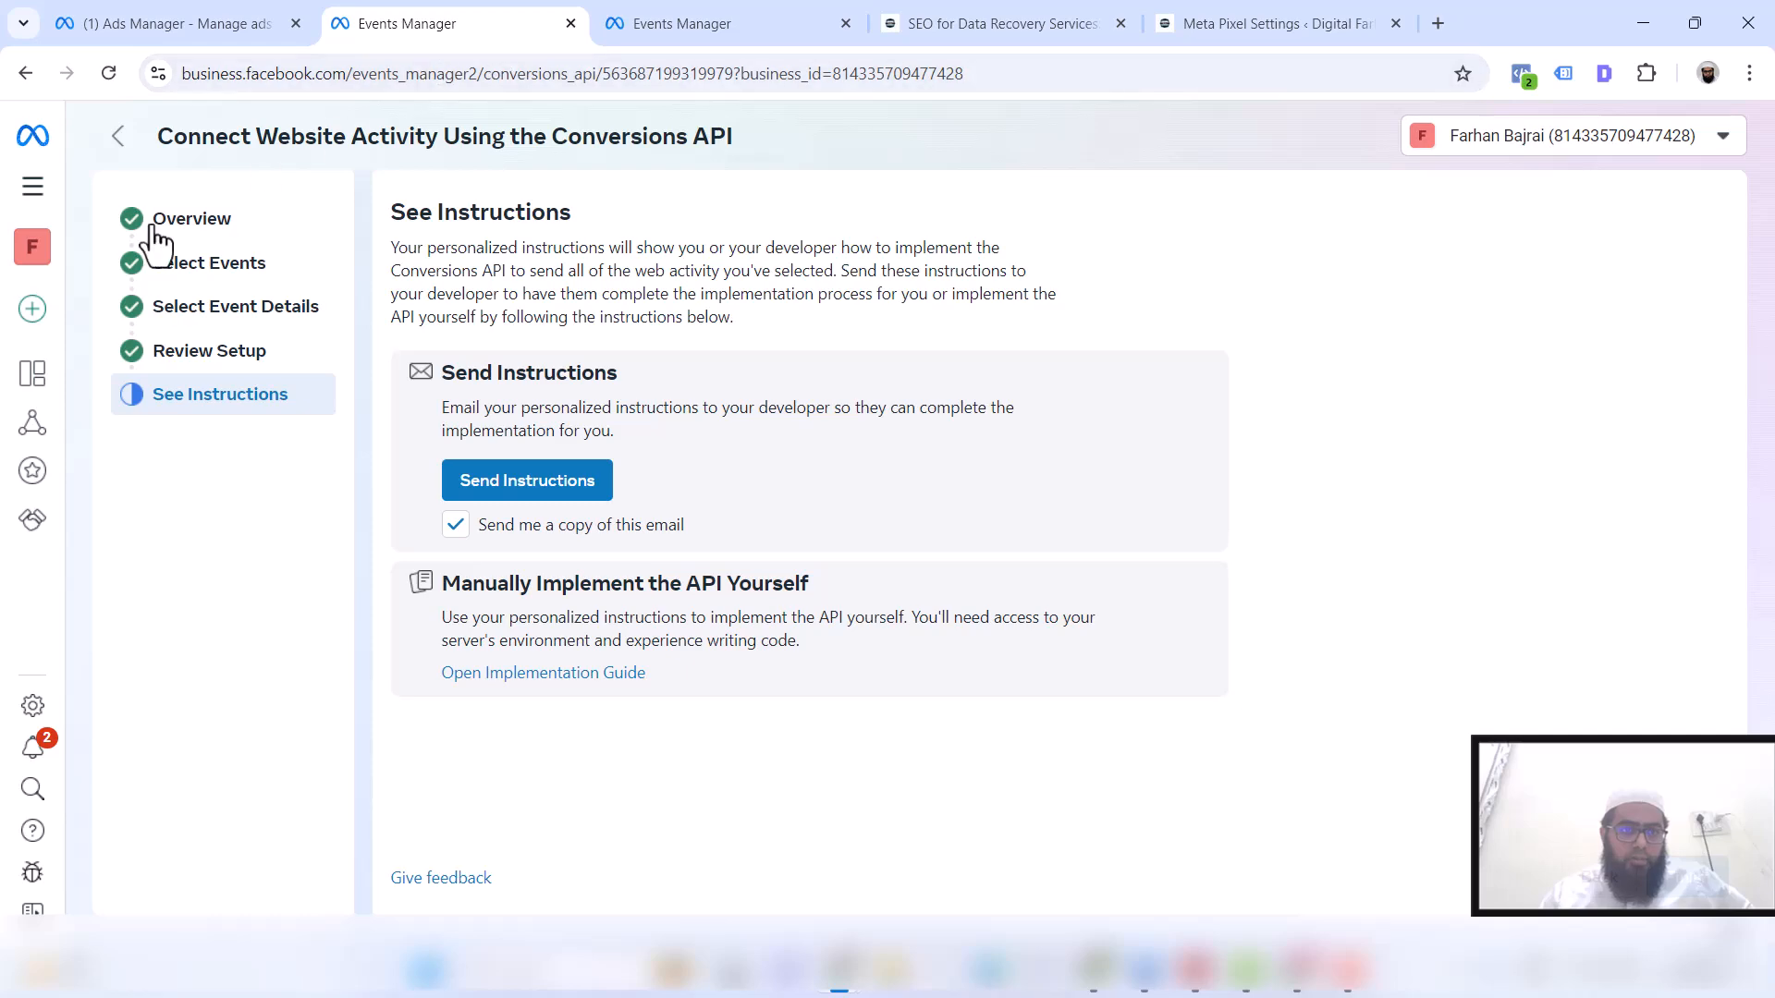
{"action": "left_click", "coordinate": [37, 194]}
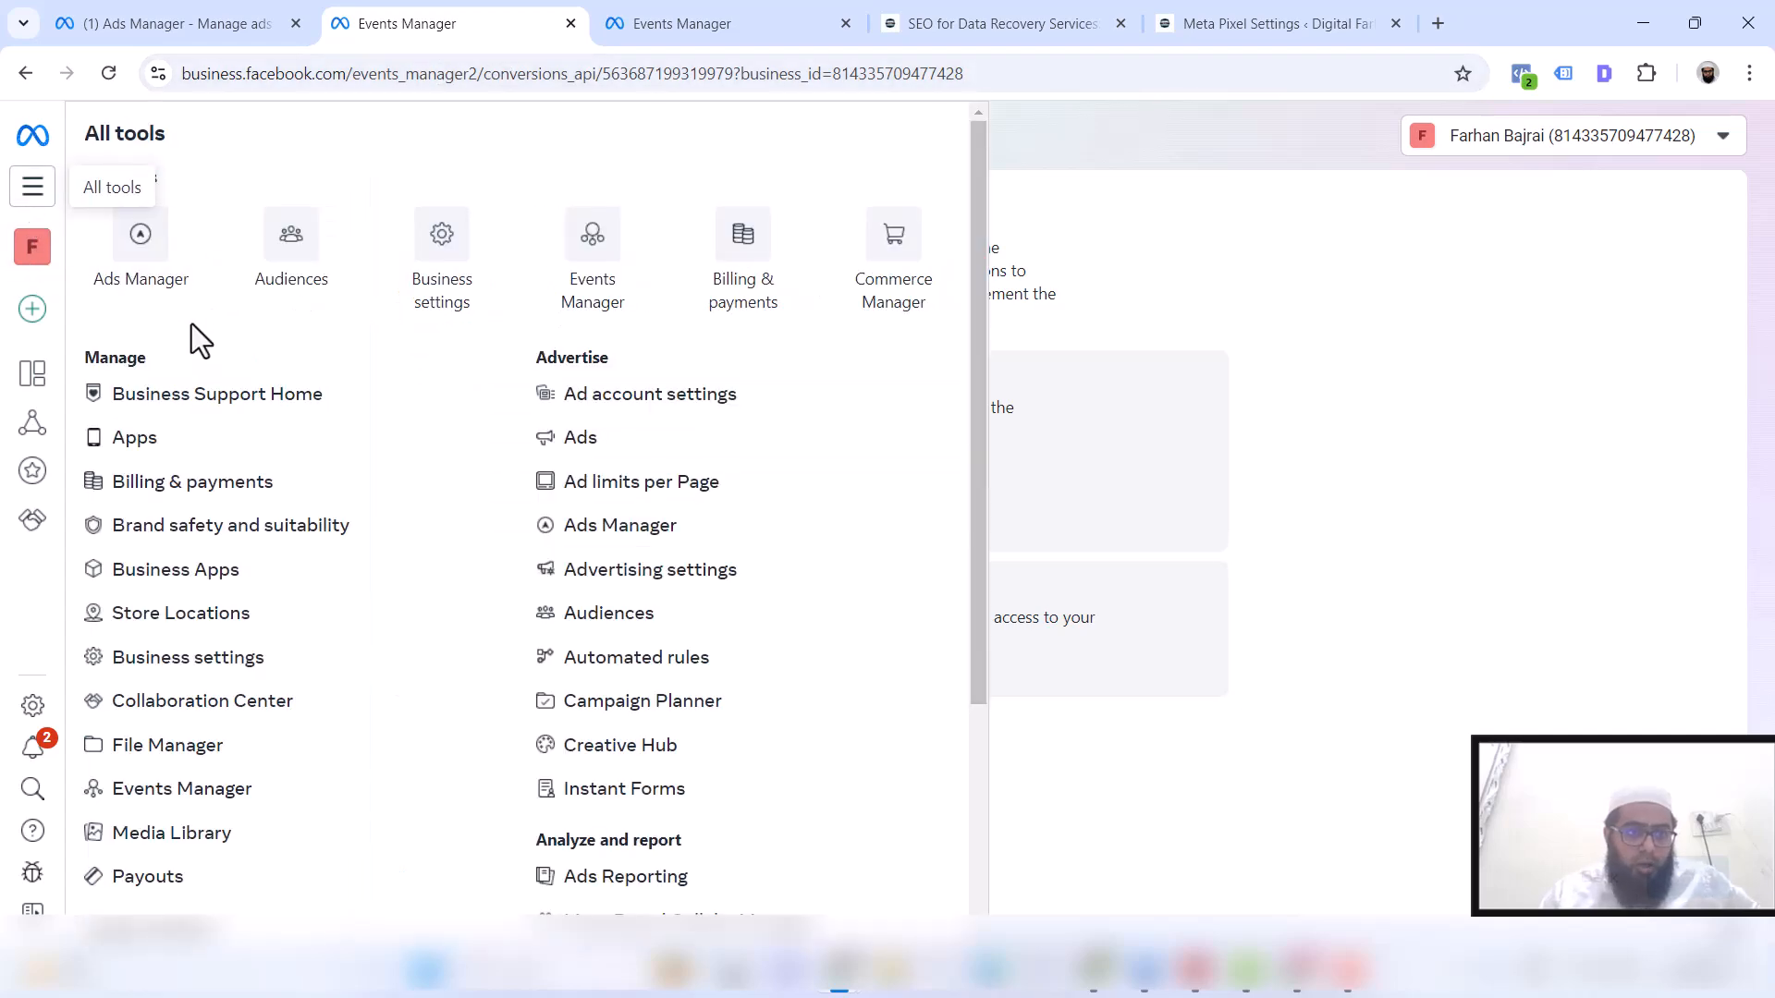
{"action": "left_click", "coordinate": [44, 262]}
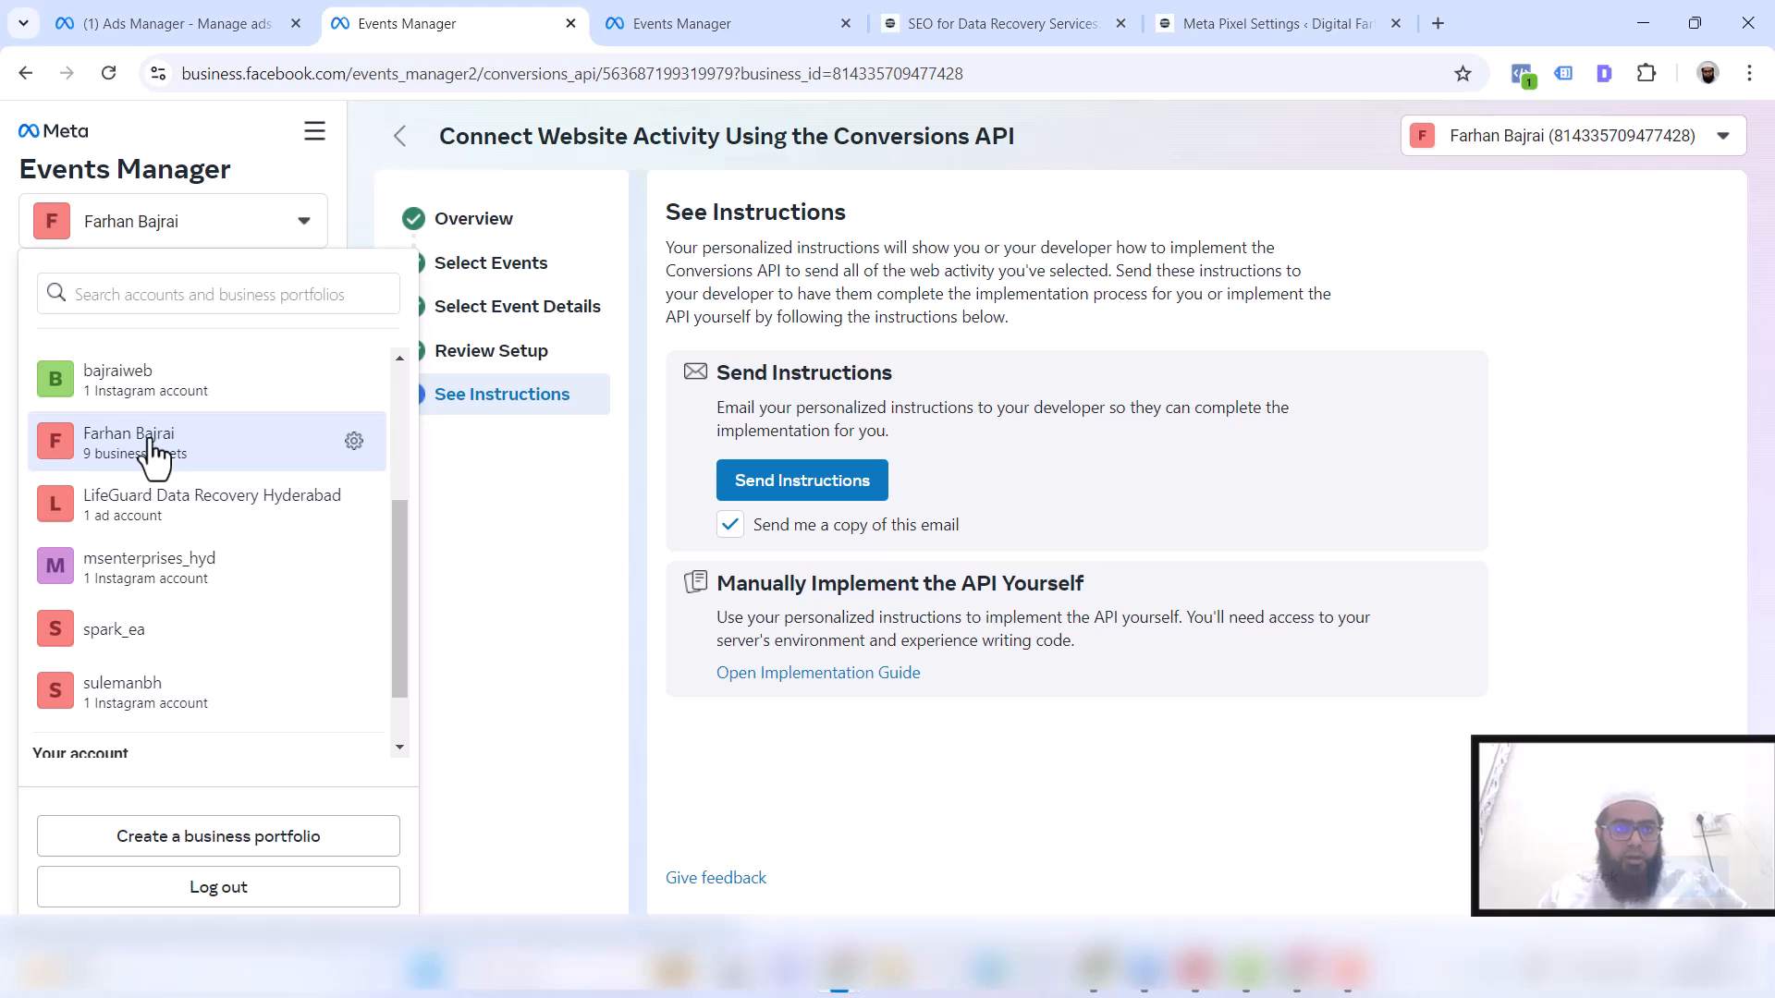
{"action": "left_click", "coordinate": [264, 73]}
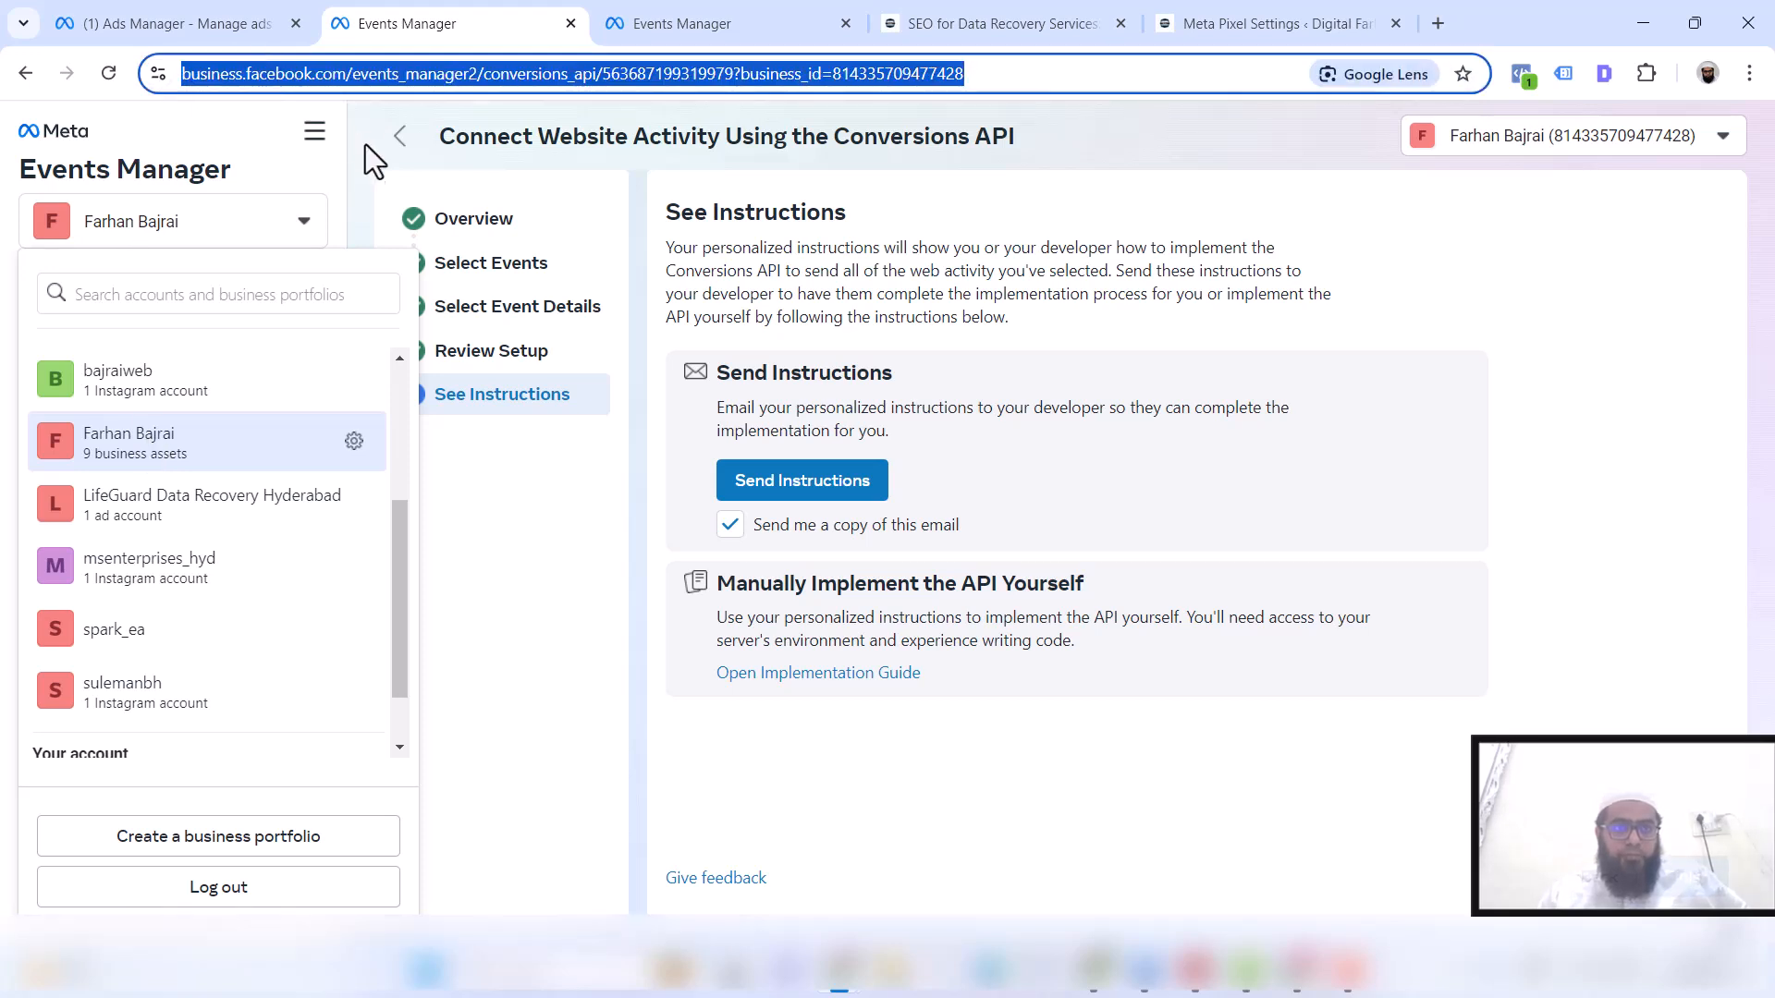
{"action": "left_click", "coordinate": [504, 731]}
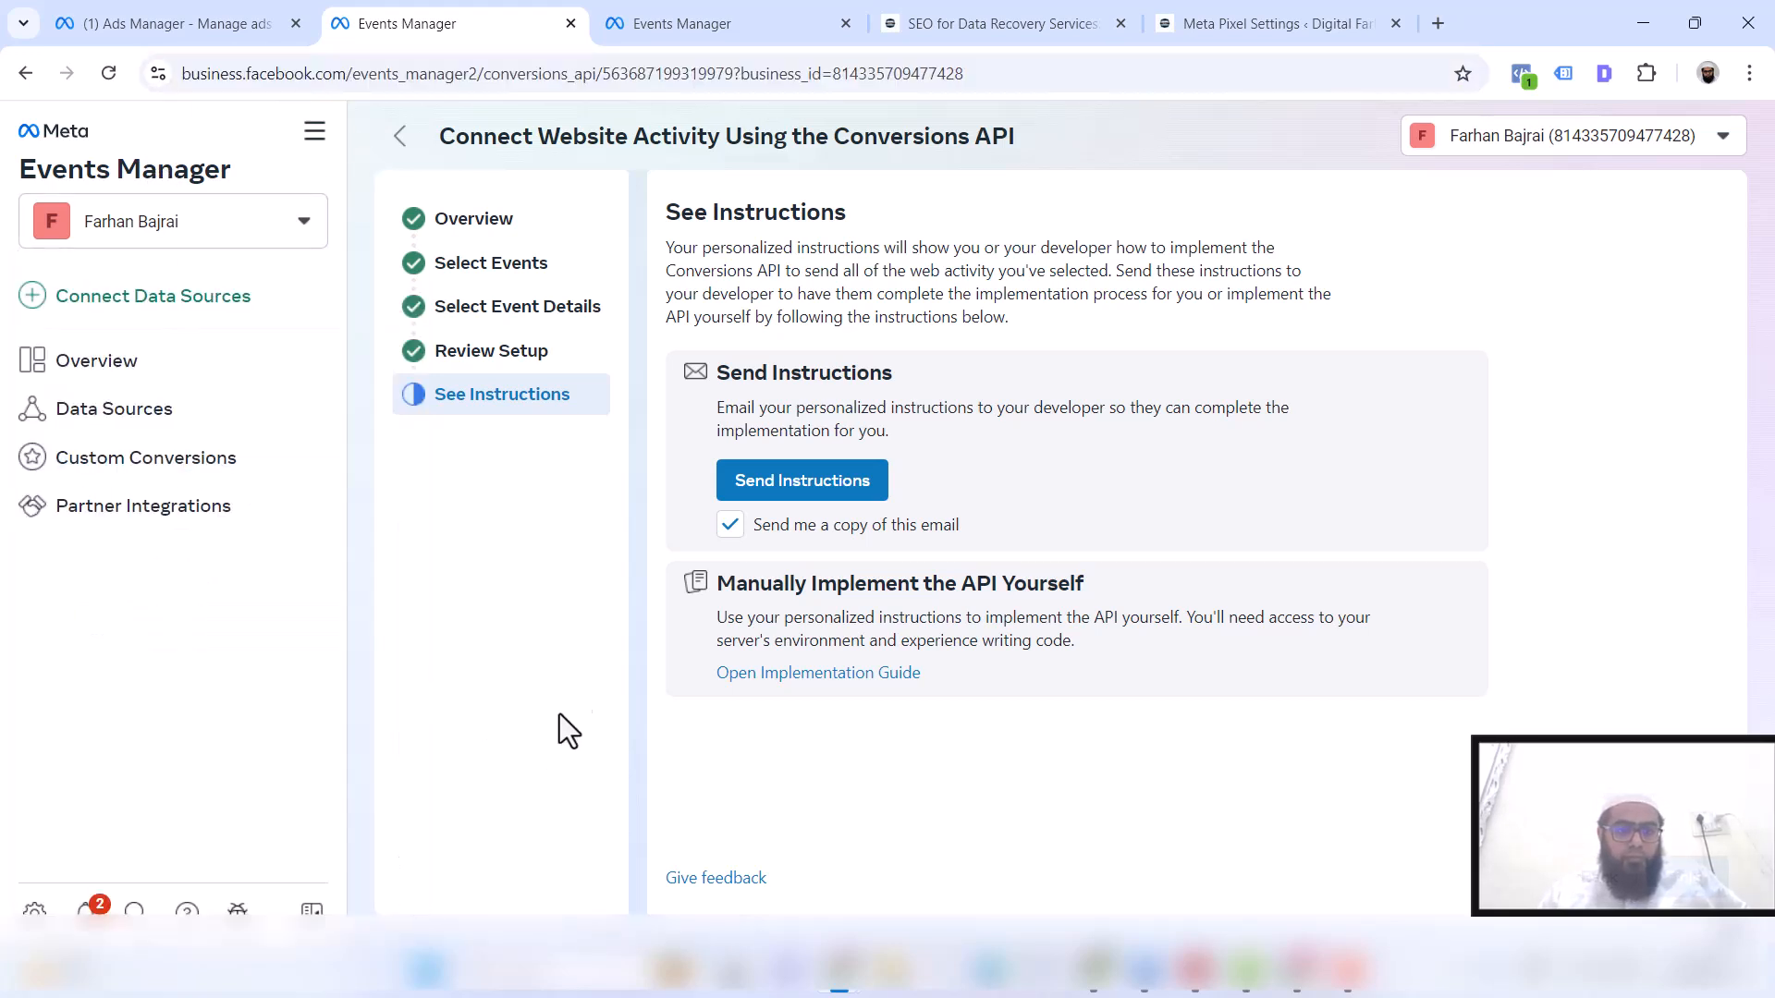
{"action": "left_click", "coordinate": [316, 134]}
{"action": "left_click", "coordinate": [450, 273]}
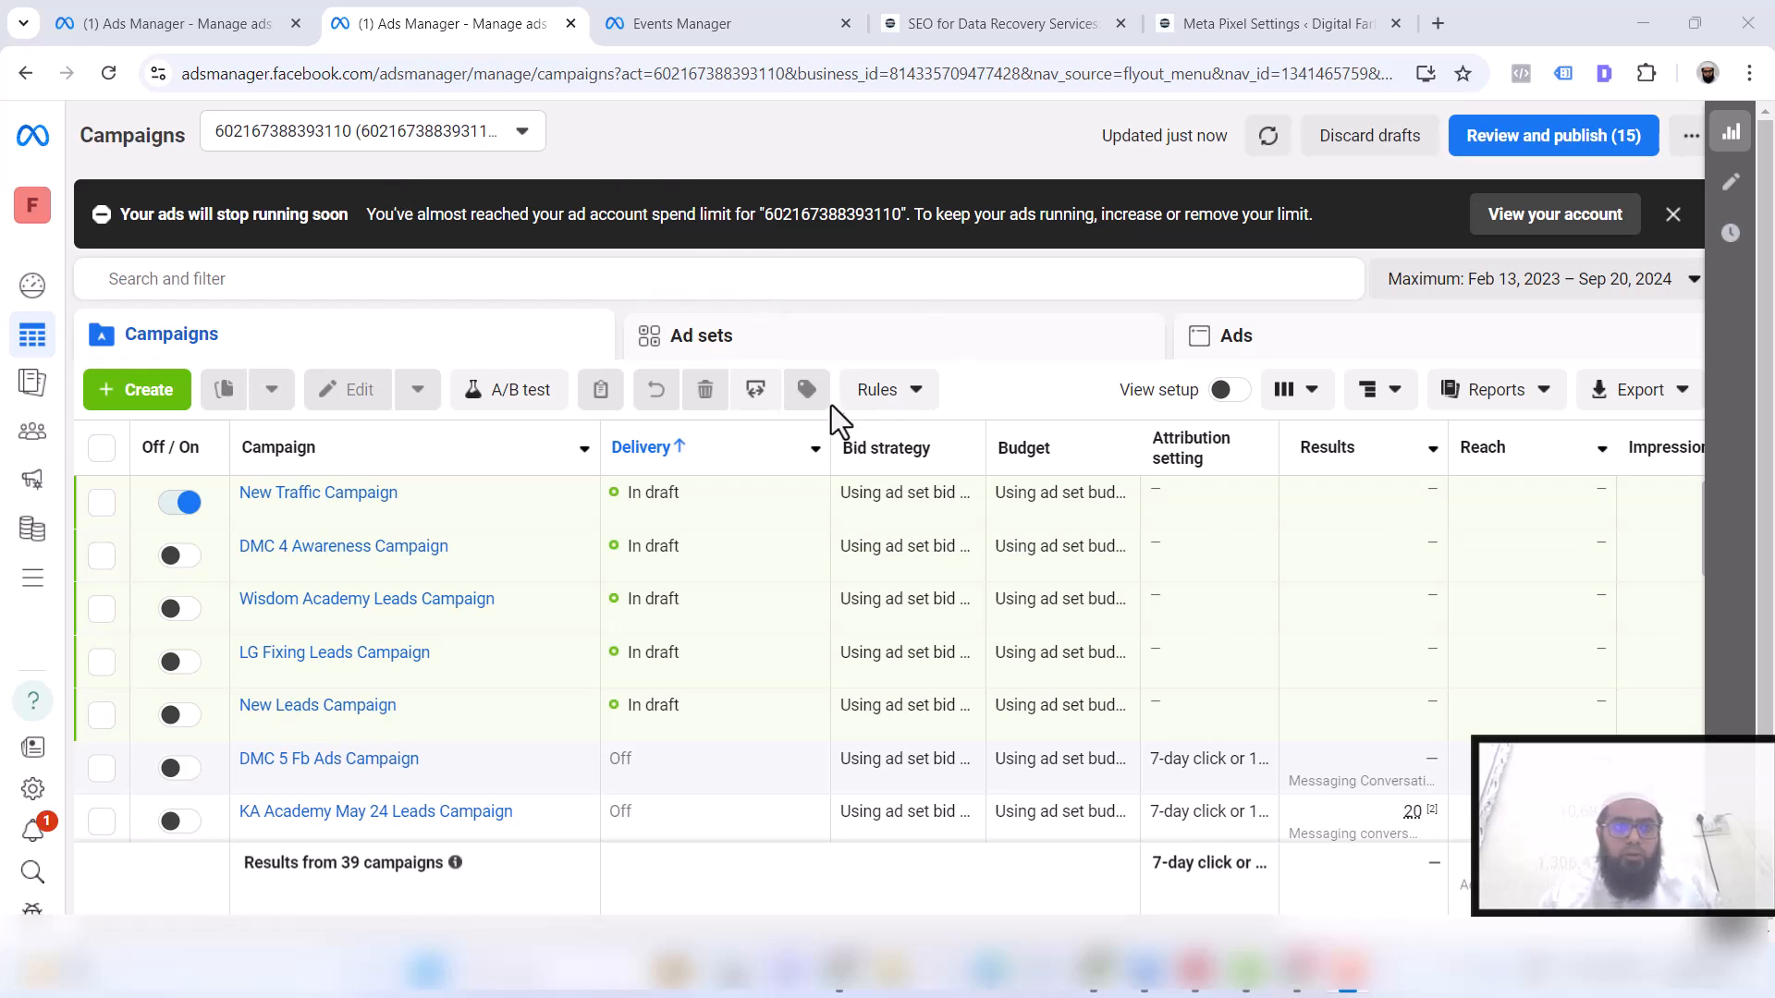
Return to the Facebook connection window and select the New Traffic Campaign's ad account and the new pixel
{"action": "left_click", "coordinate": [1211, 25]}
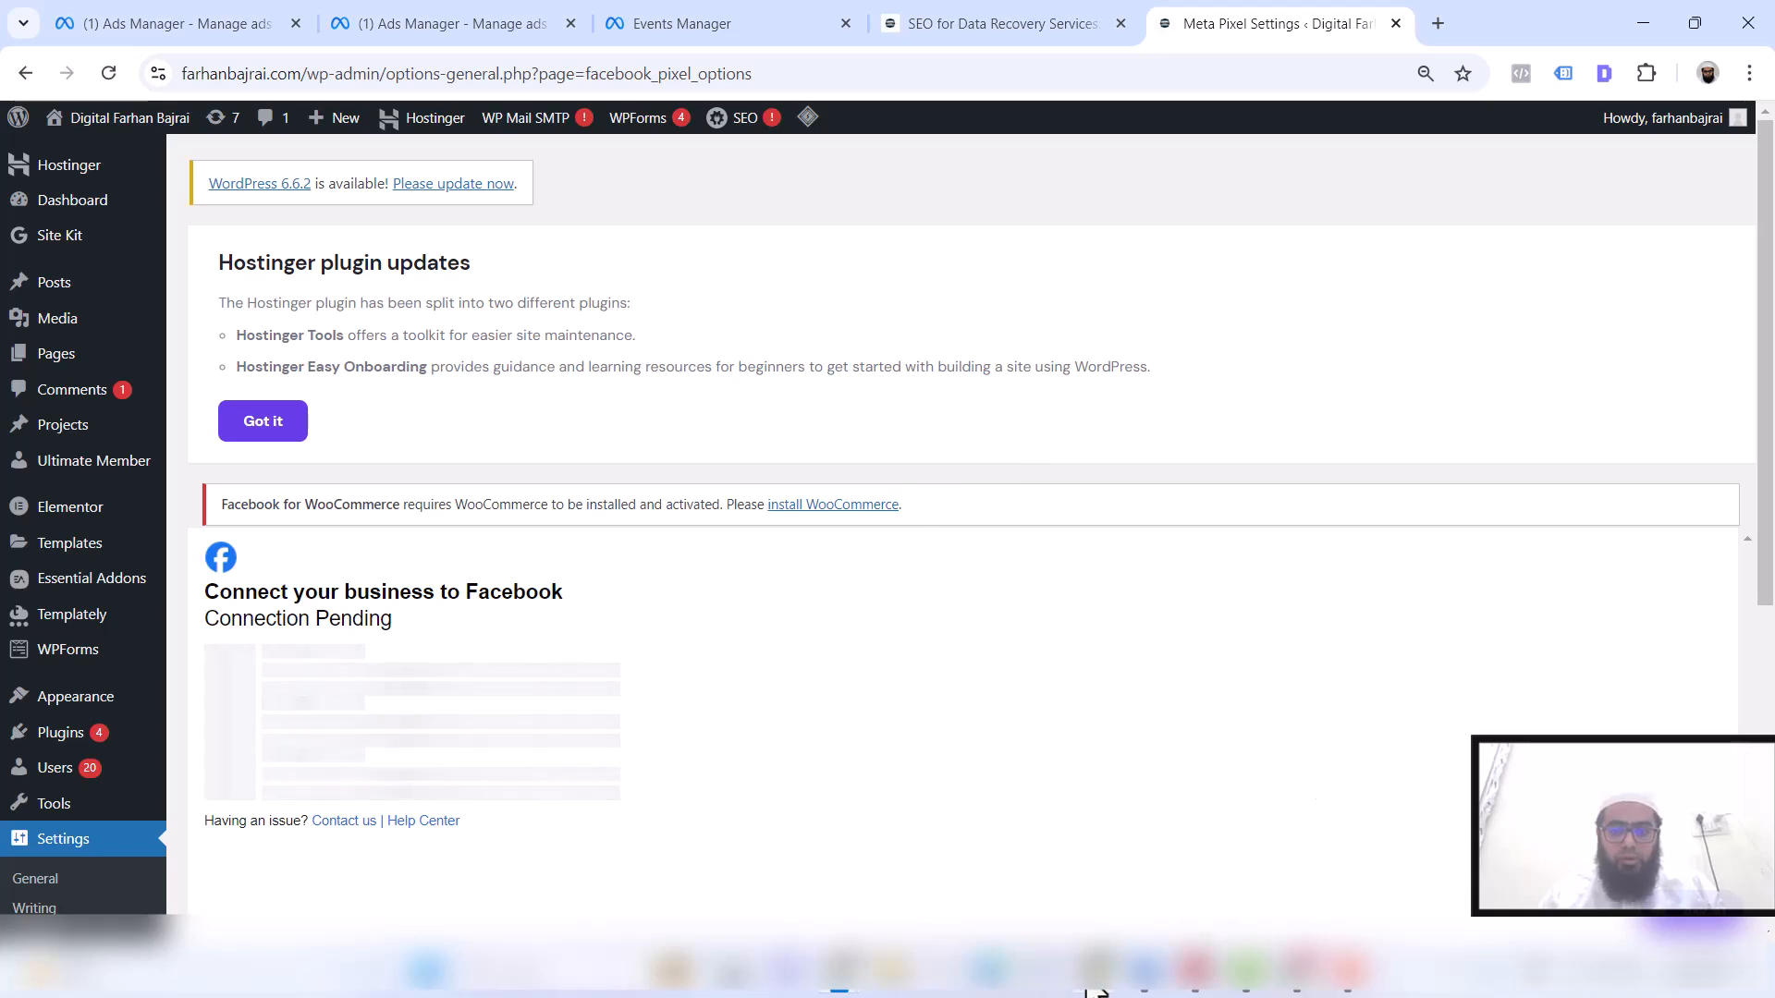
{"action": "mouse_move", "coordinate": [1091, 990]}
{"action": "left_click", "coordinate": [948, 902]}
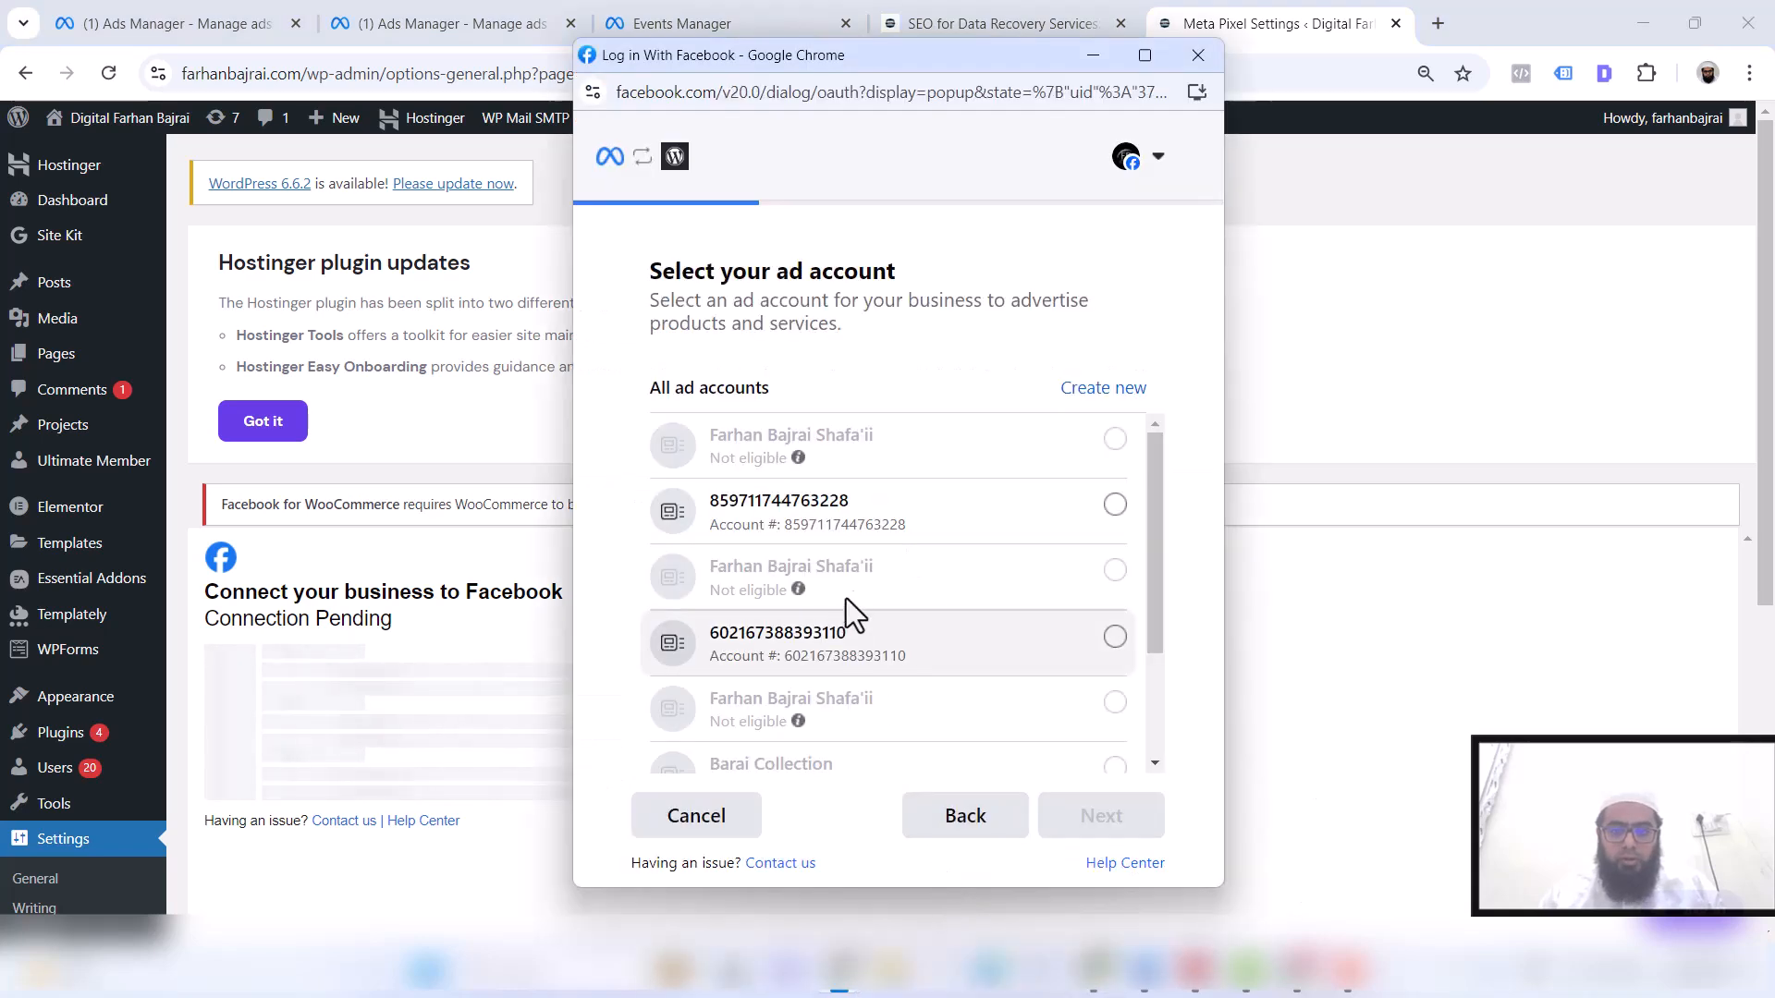
{"action": "scroll", "coordinate": [1008, 628], "scroll_direction": "down", "scroll_amount": 1}
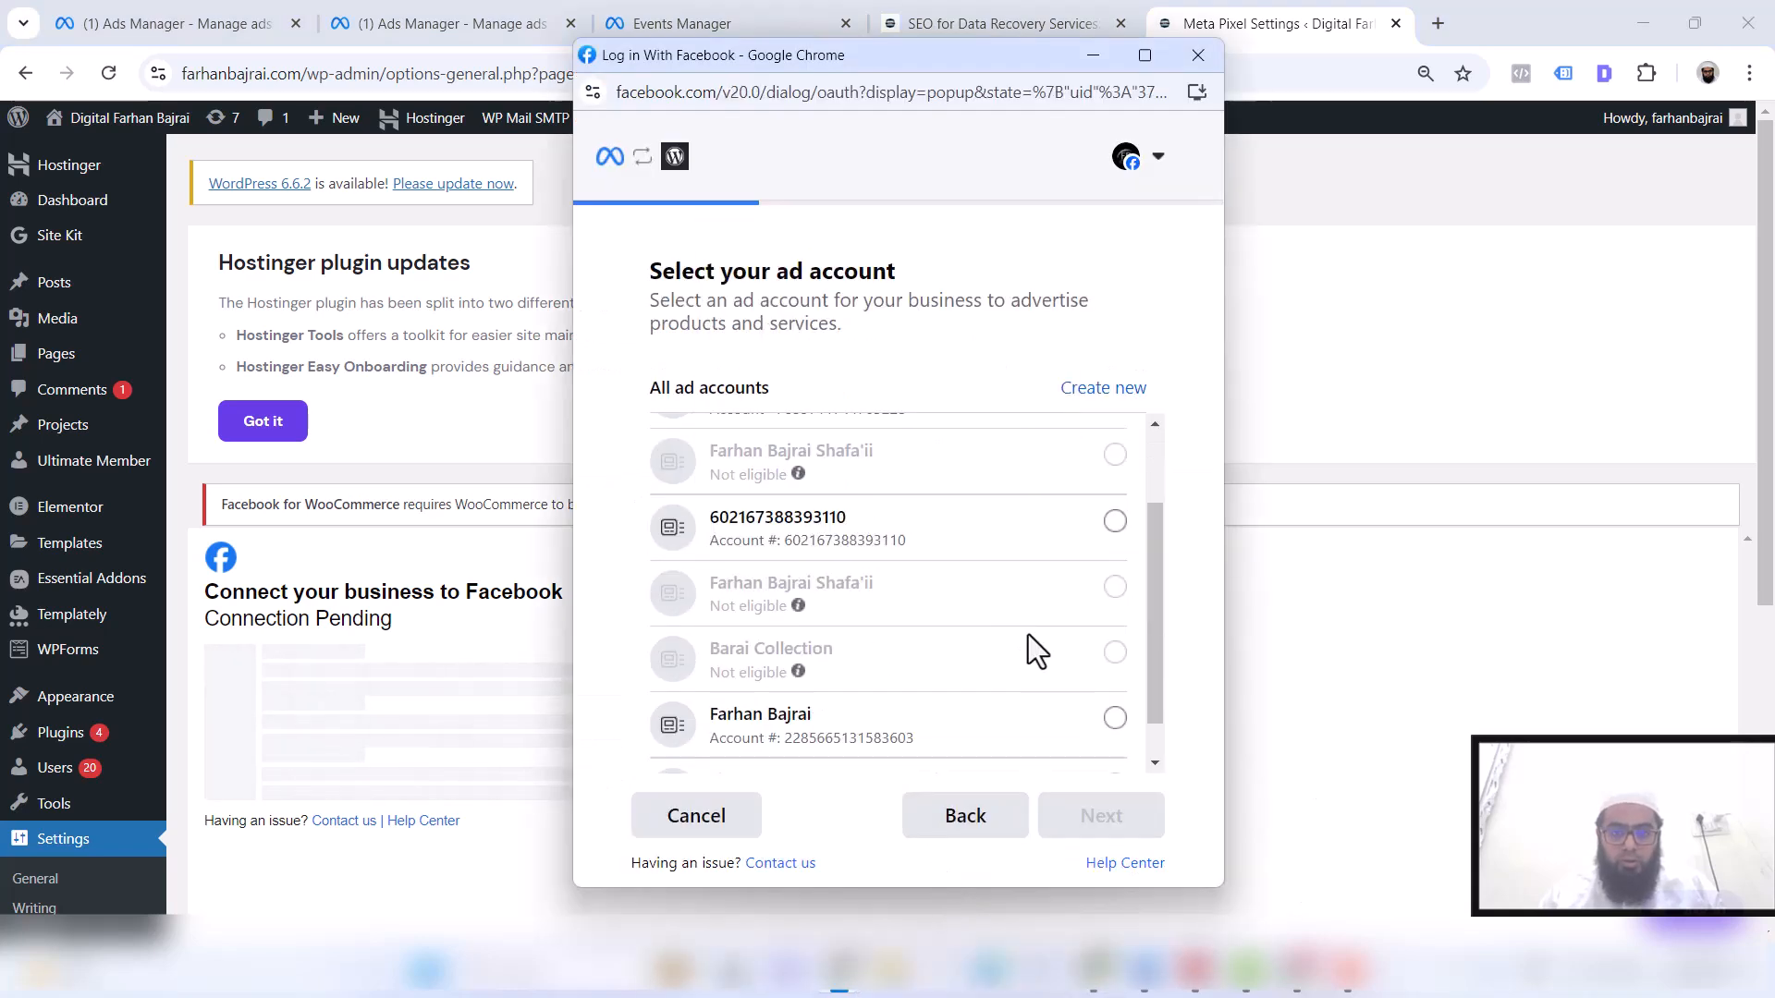
{"action": "left_click", "coordinate": [1087, 532]}
{"action": "left_click", "coordinate": [1100, 819]}
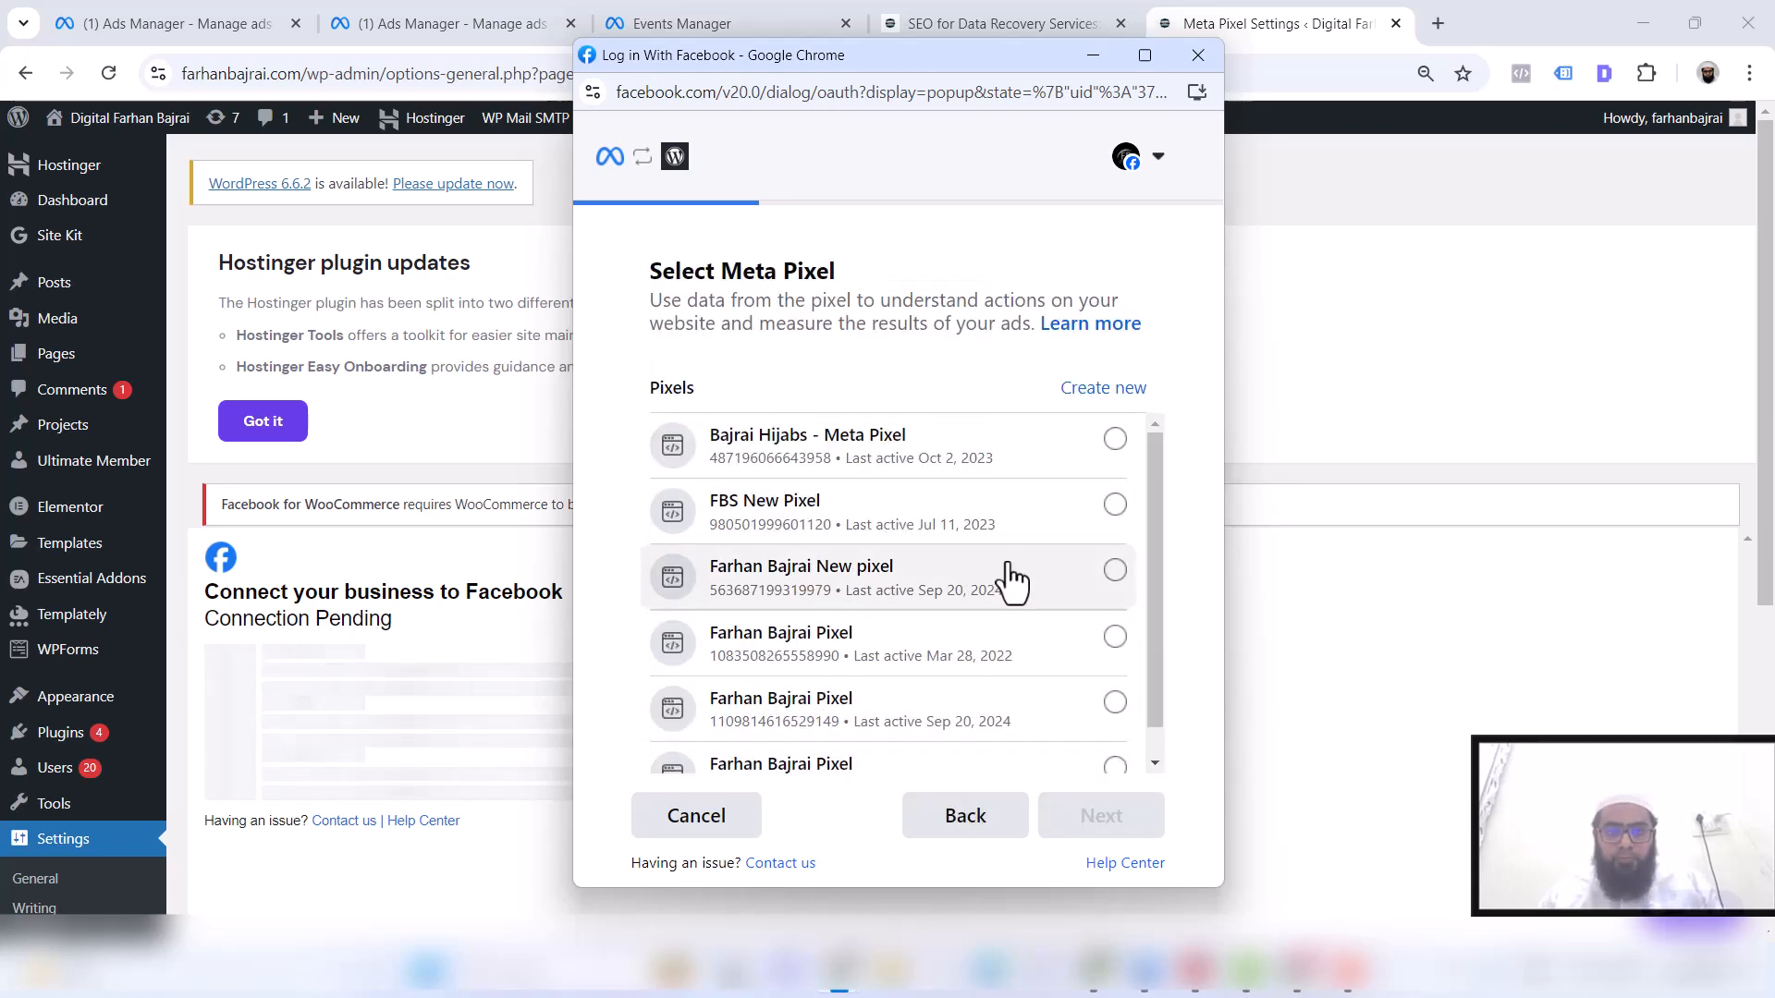
{"action": "left_click", "coordinate": [1116, 599]}
{"action": "left_click", "coordinate": [1100, 822]}
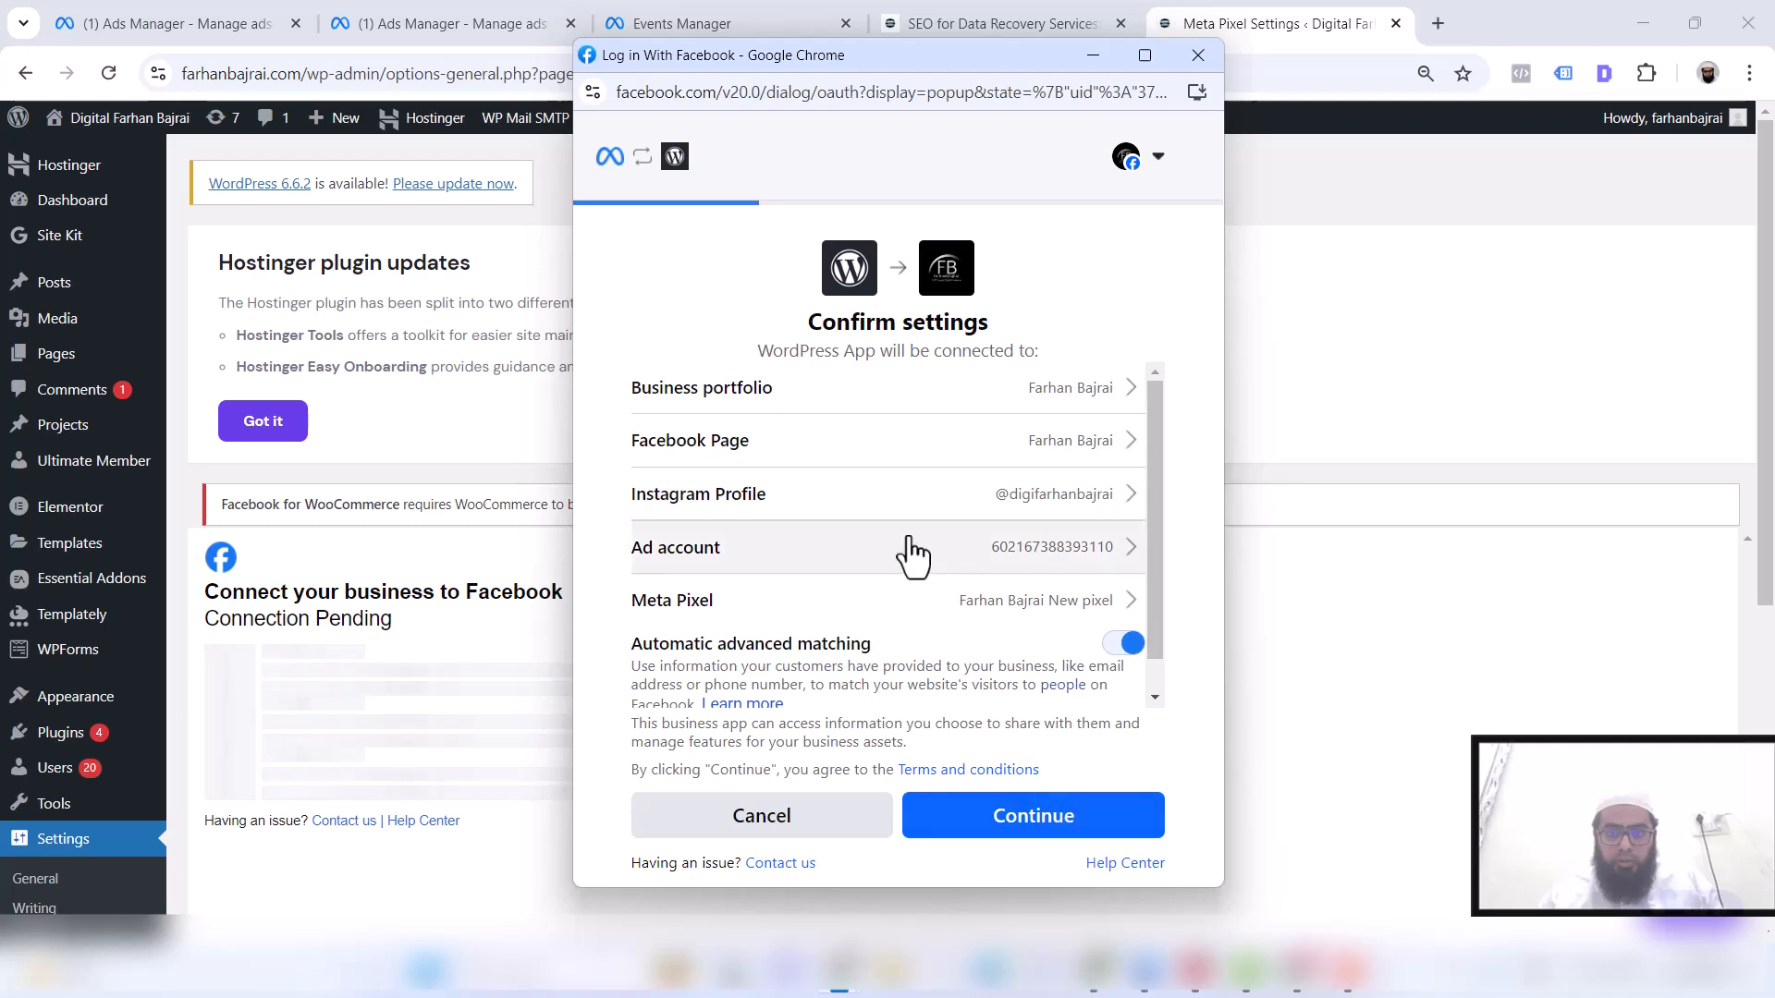
Confirm the connection settings, allow WordPress App to manage the business extension and finish the setup without creating an ad
{"action": "scroll", "coordinate": [912, 555], "scroll_direction": "down", "scroll_amount": 1}
{"action": "left_click", "coordinate": [1045, 819]}
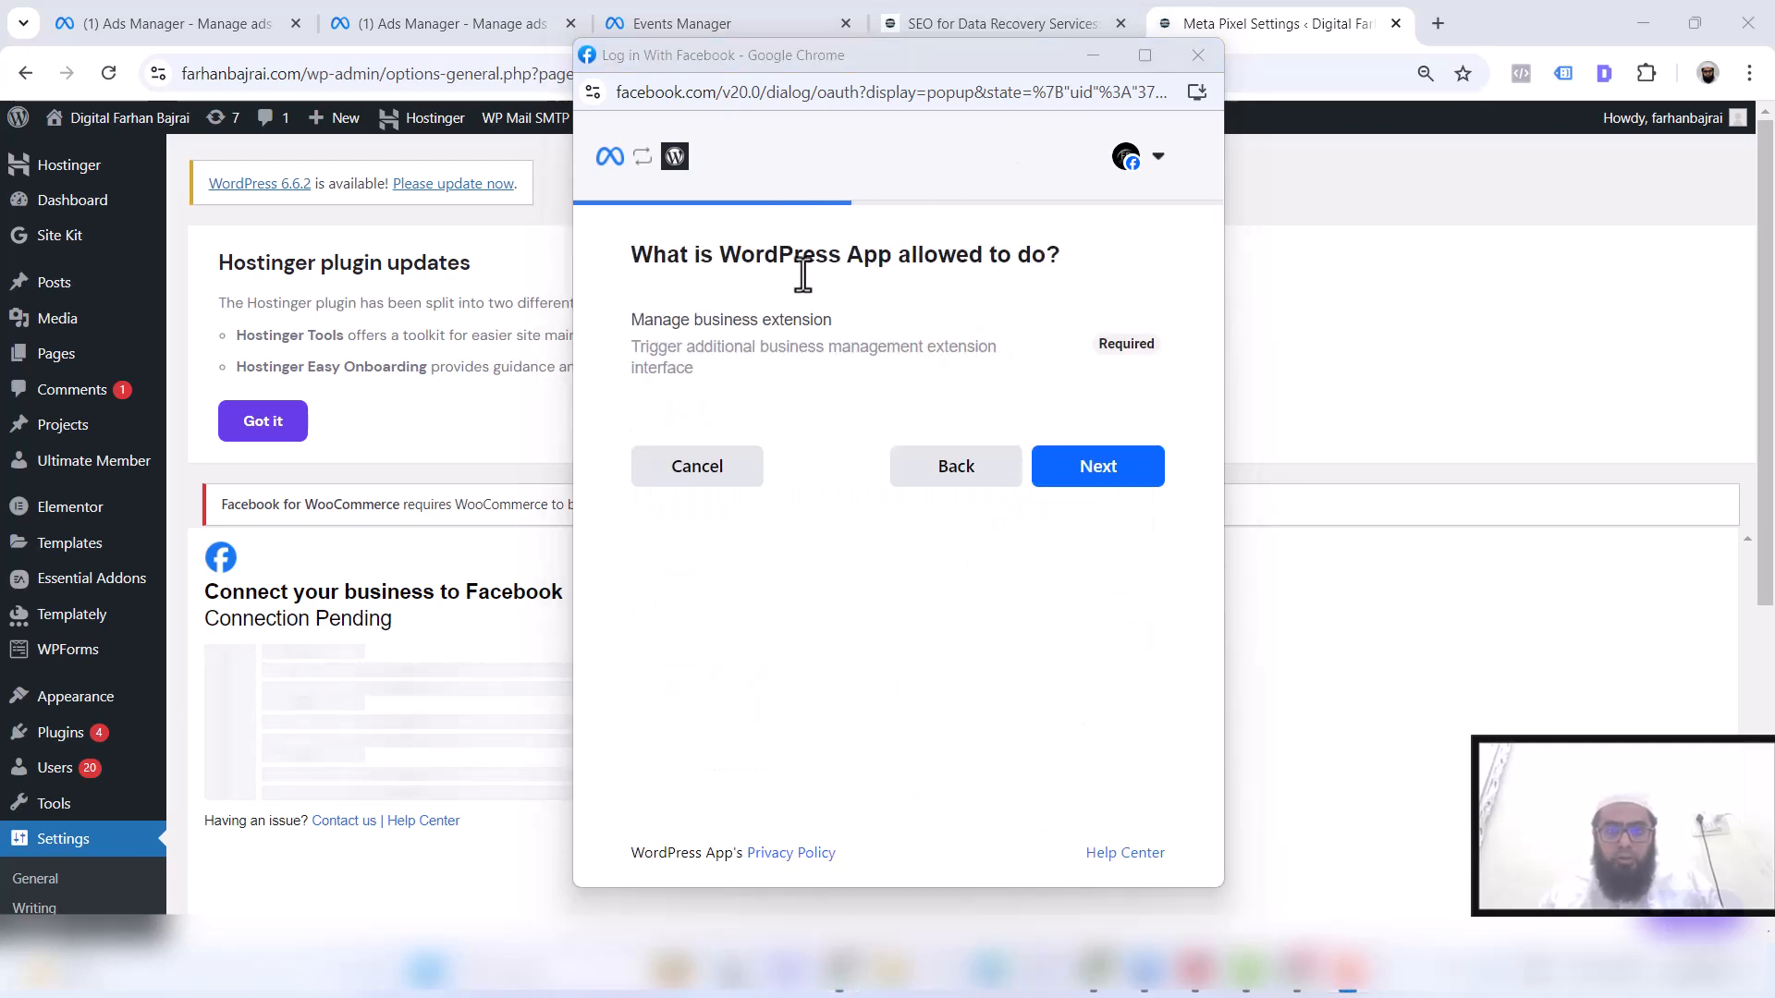
{"action": "left_click", "coordinate": [1097, 467]}
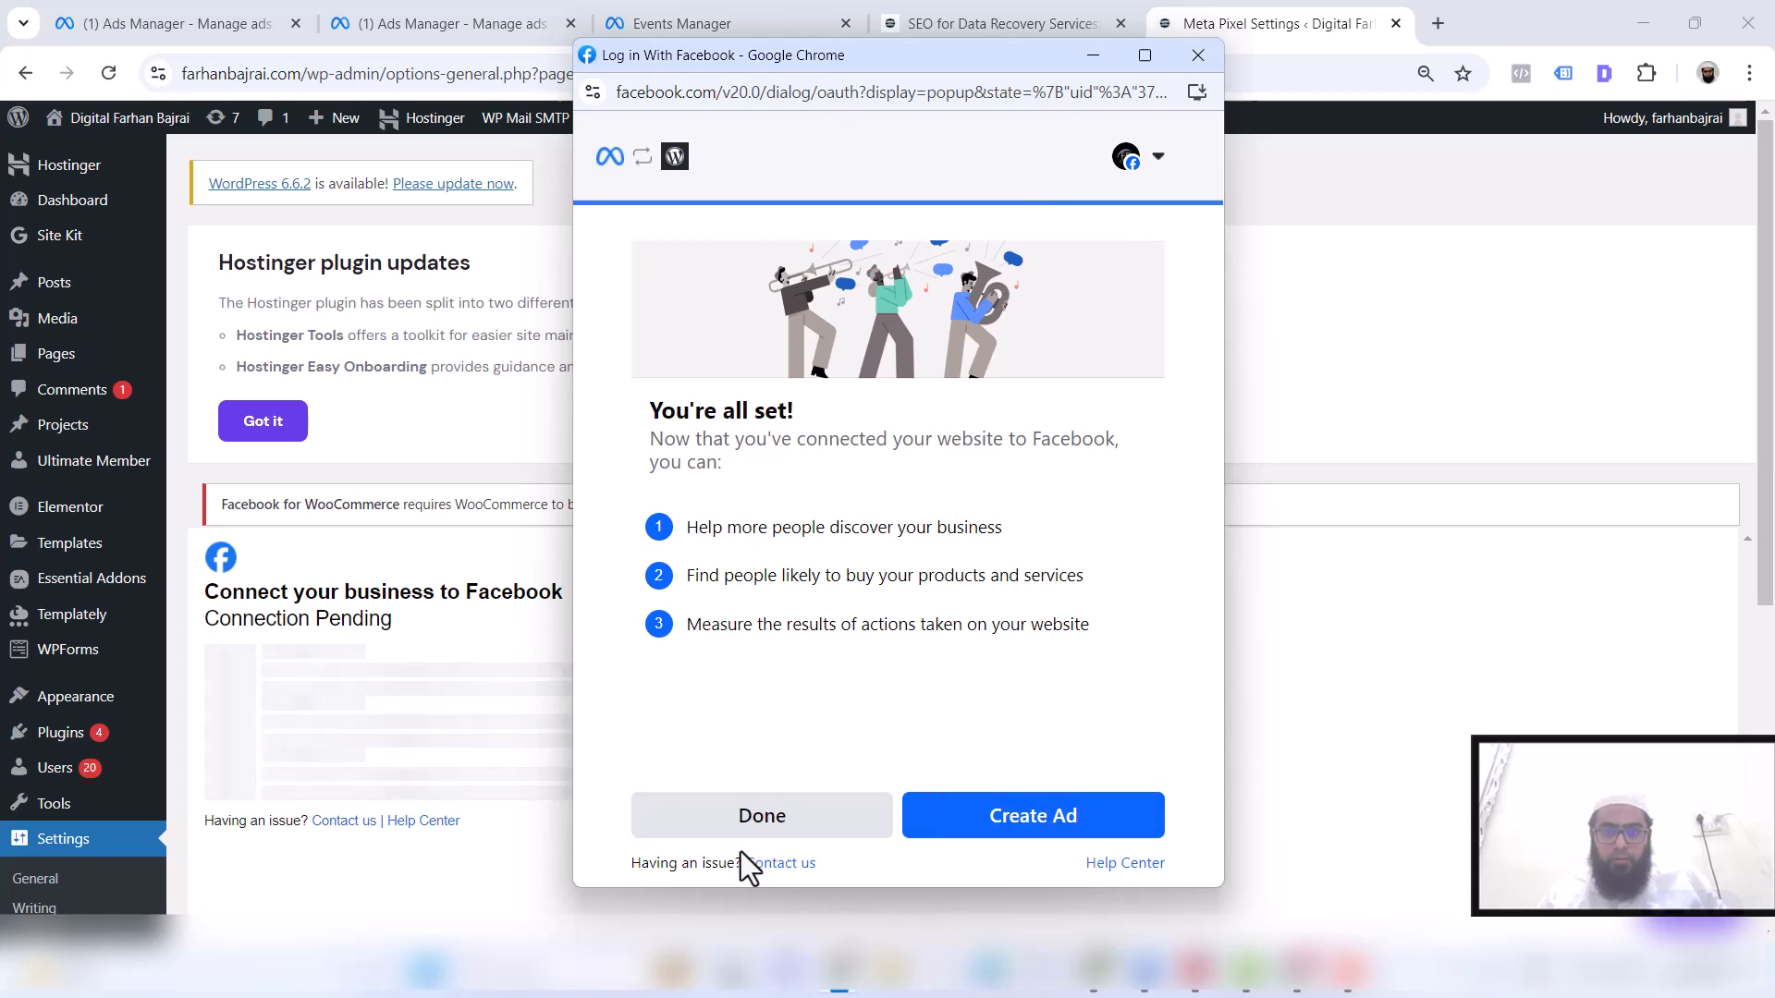
{"action": "left_click", "coordinate": [763, 822]}
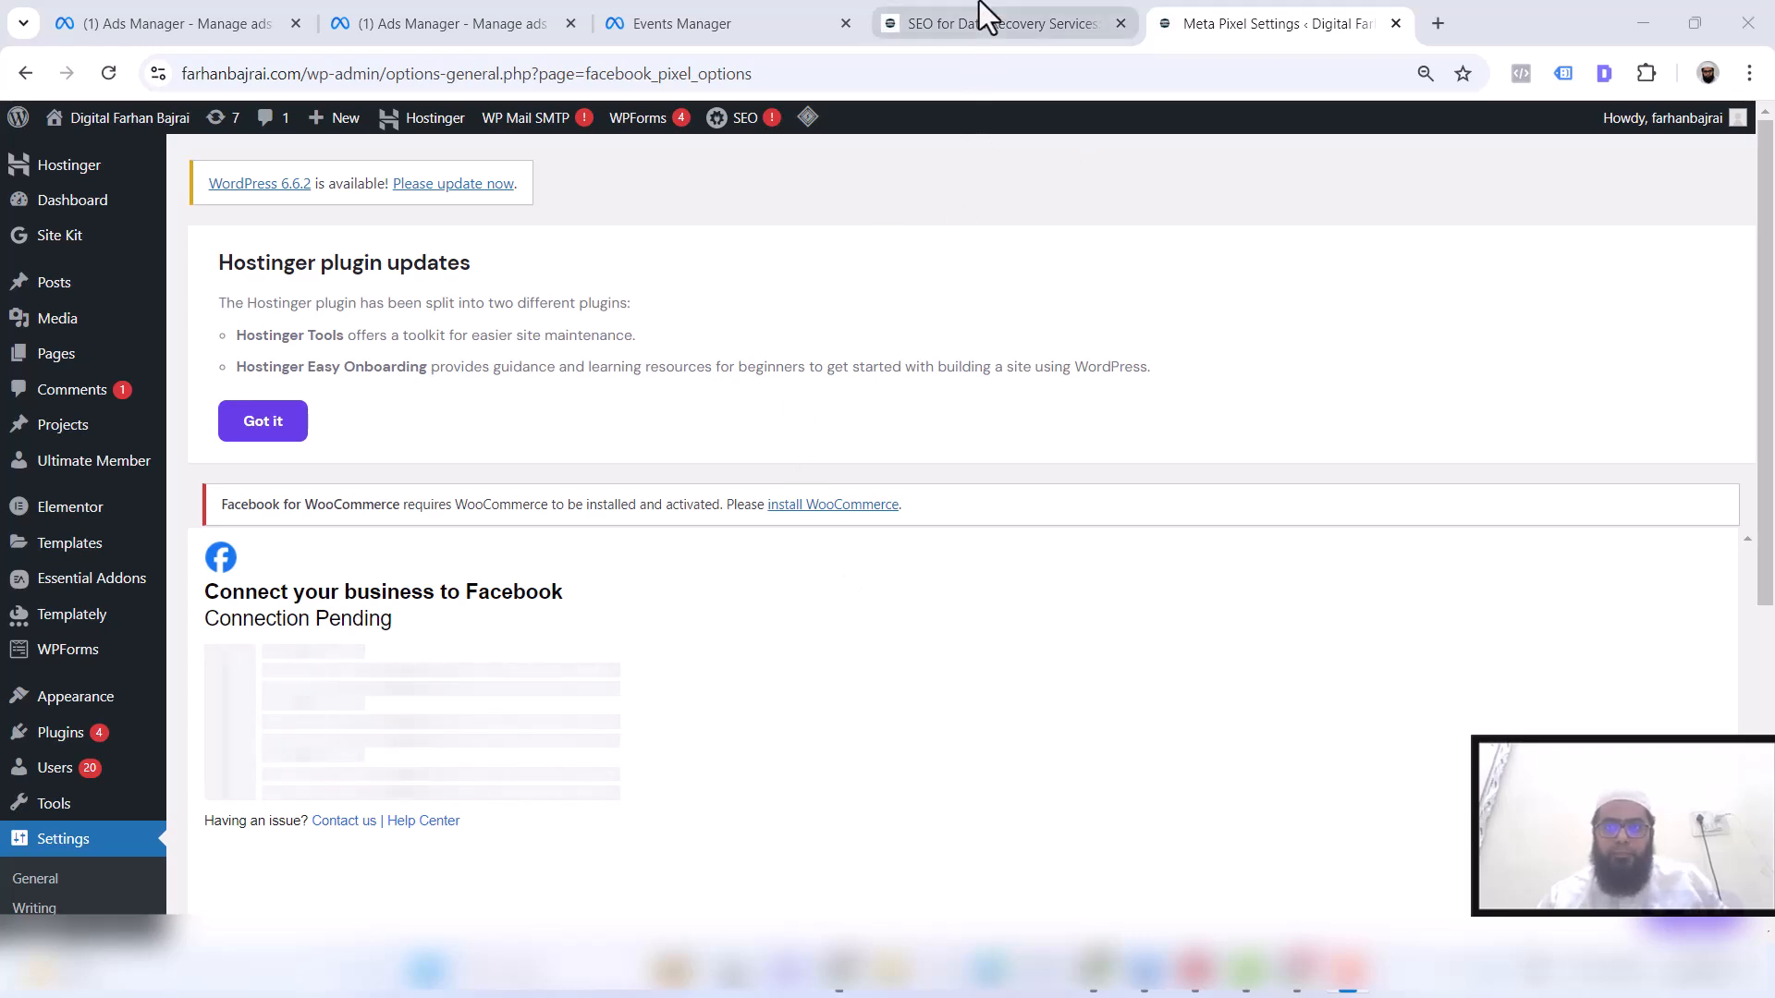
Return to the New Traffic Ad in Ads Manager, reload its editor and check the SEO for Data Recovery Services post's address
{"action": "left_click", "coordinate": [428, 14]}
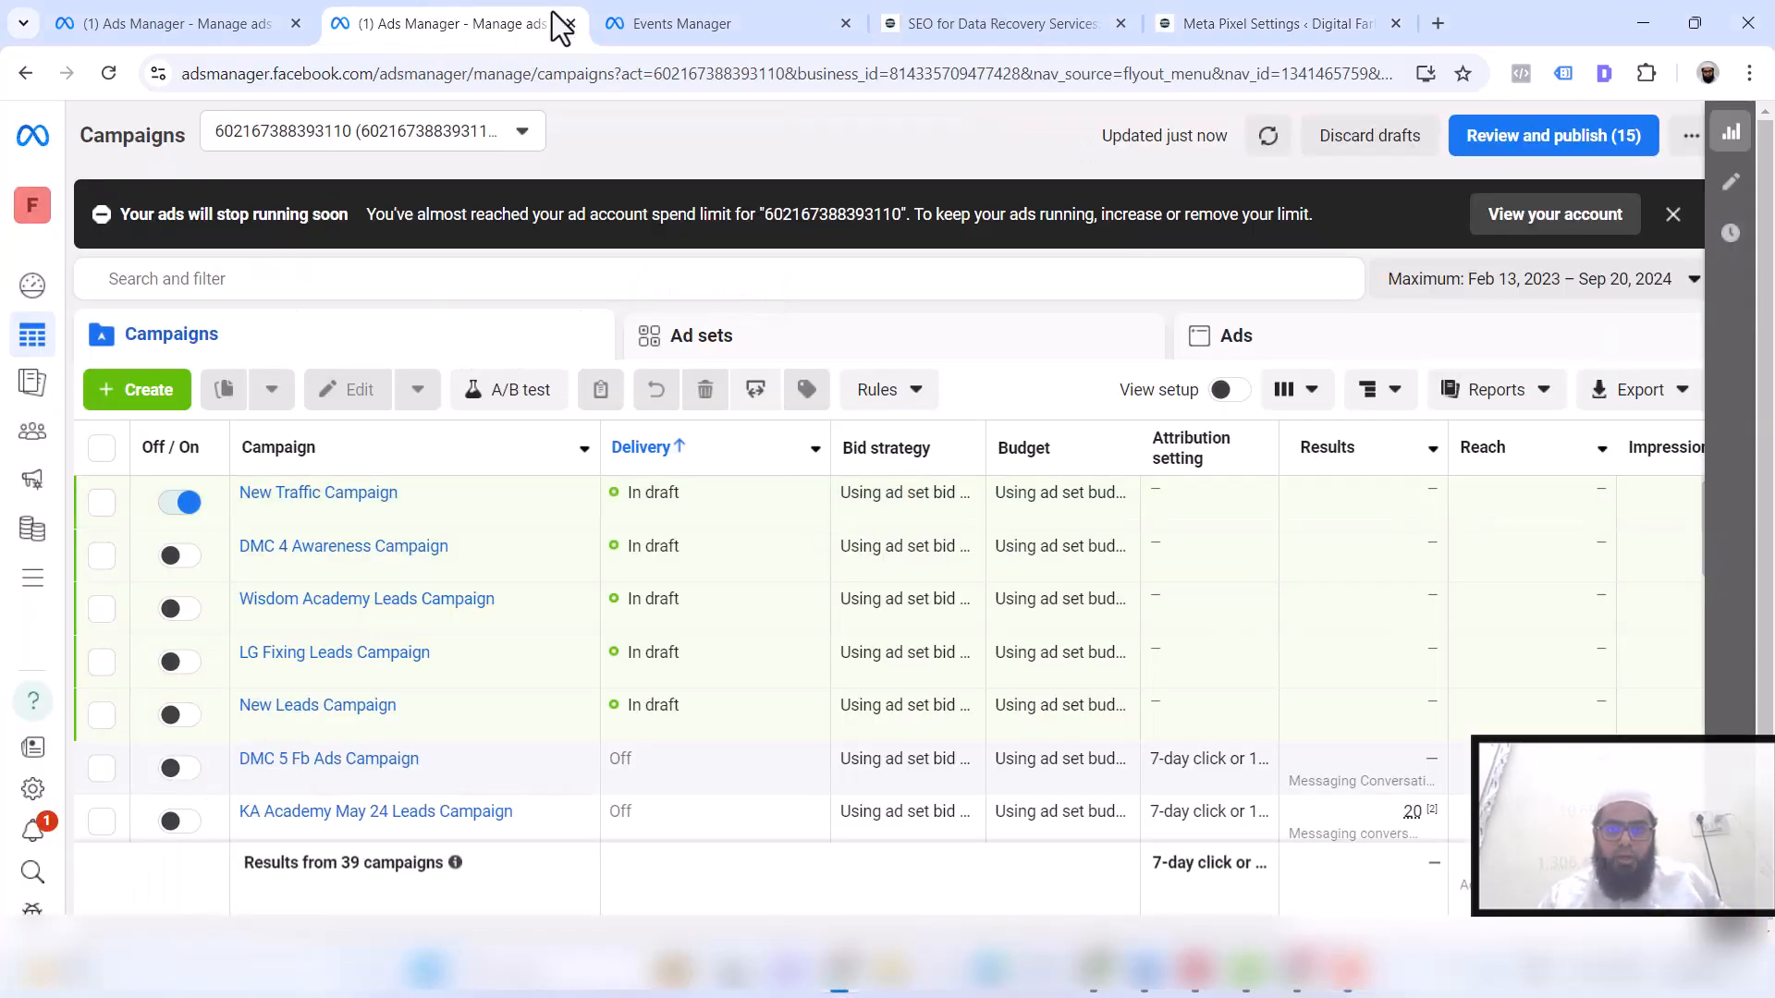
{"action": "left_click", "coordinate": [679, 23]}
{"action": "left_click", "coordinate": [231, 19]}
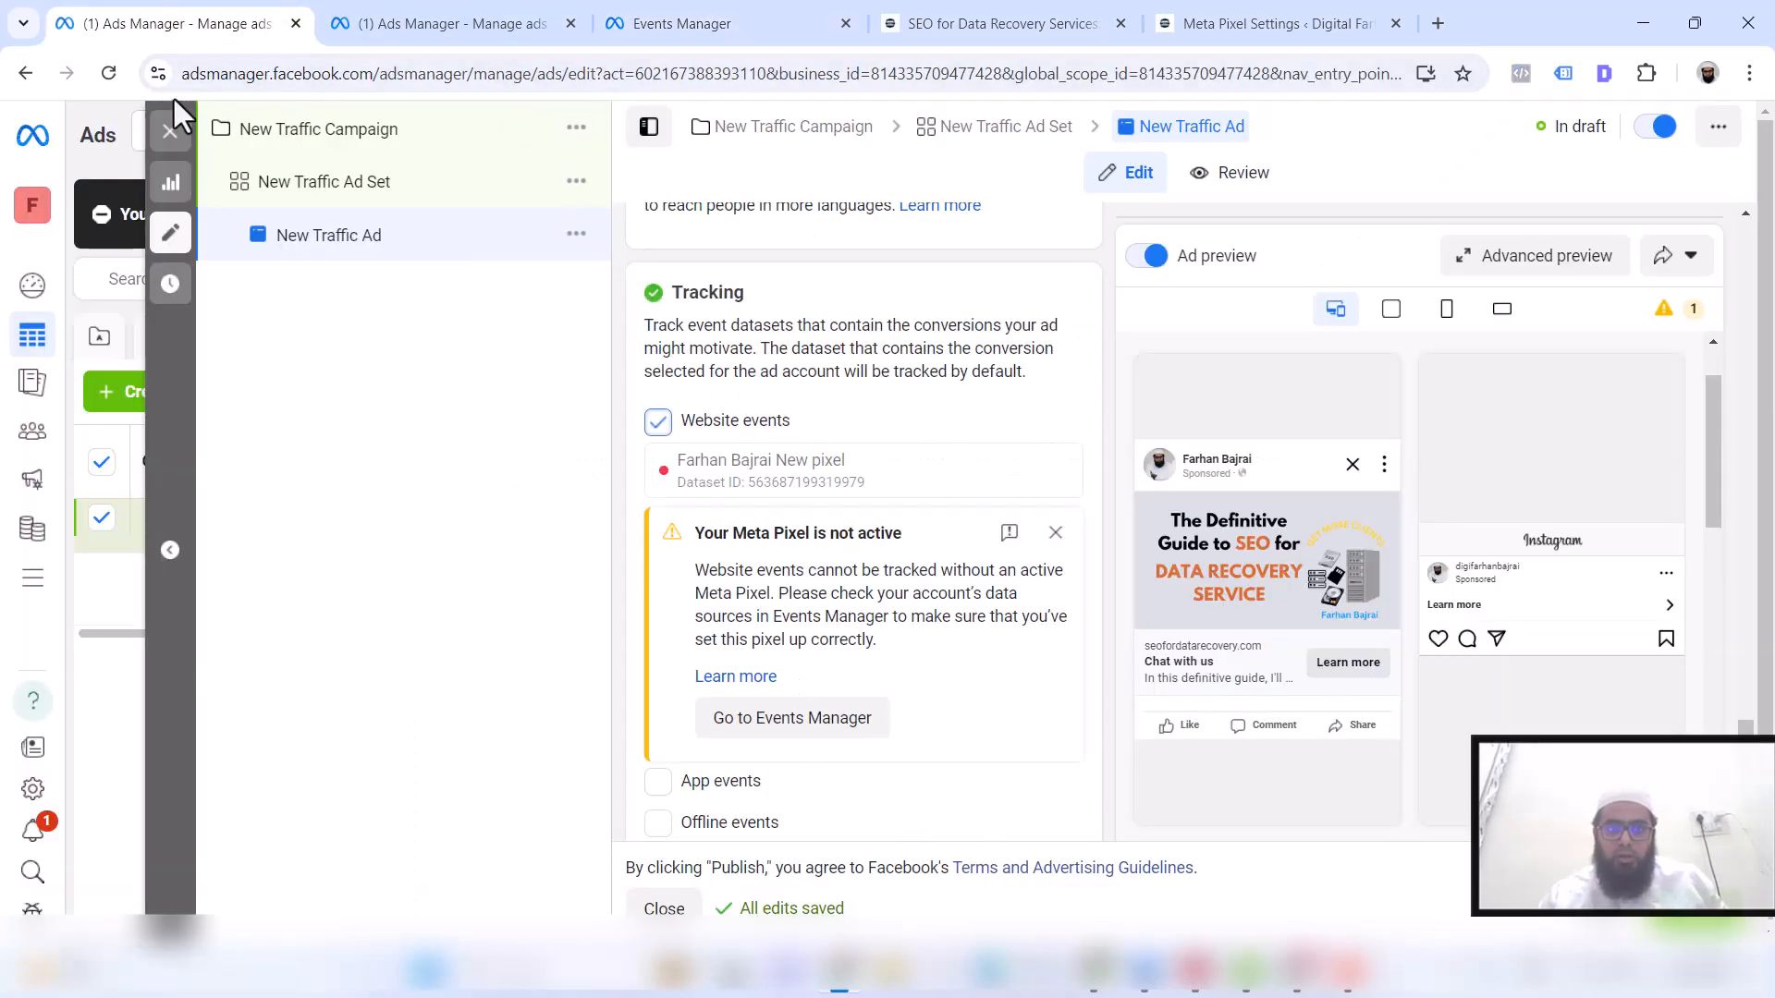
{"action": "left_click", "coordinate": [107, 76]}
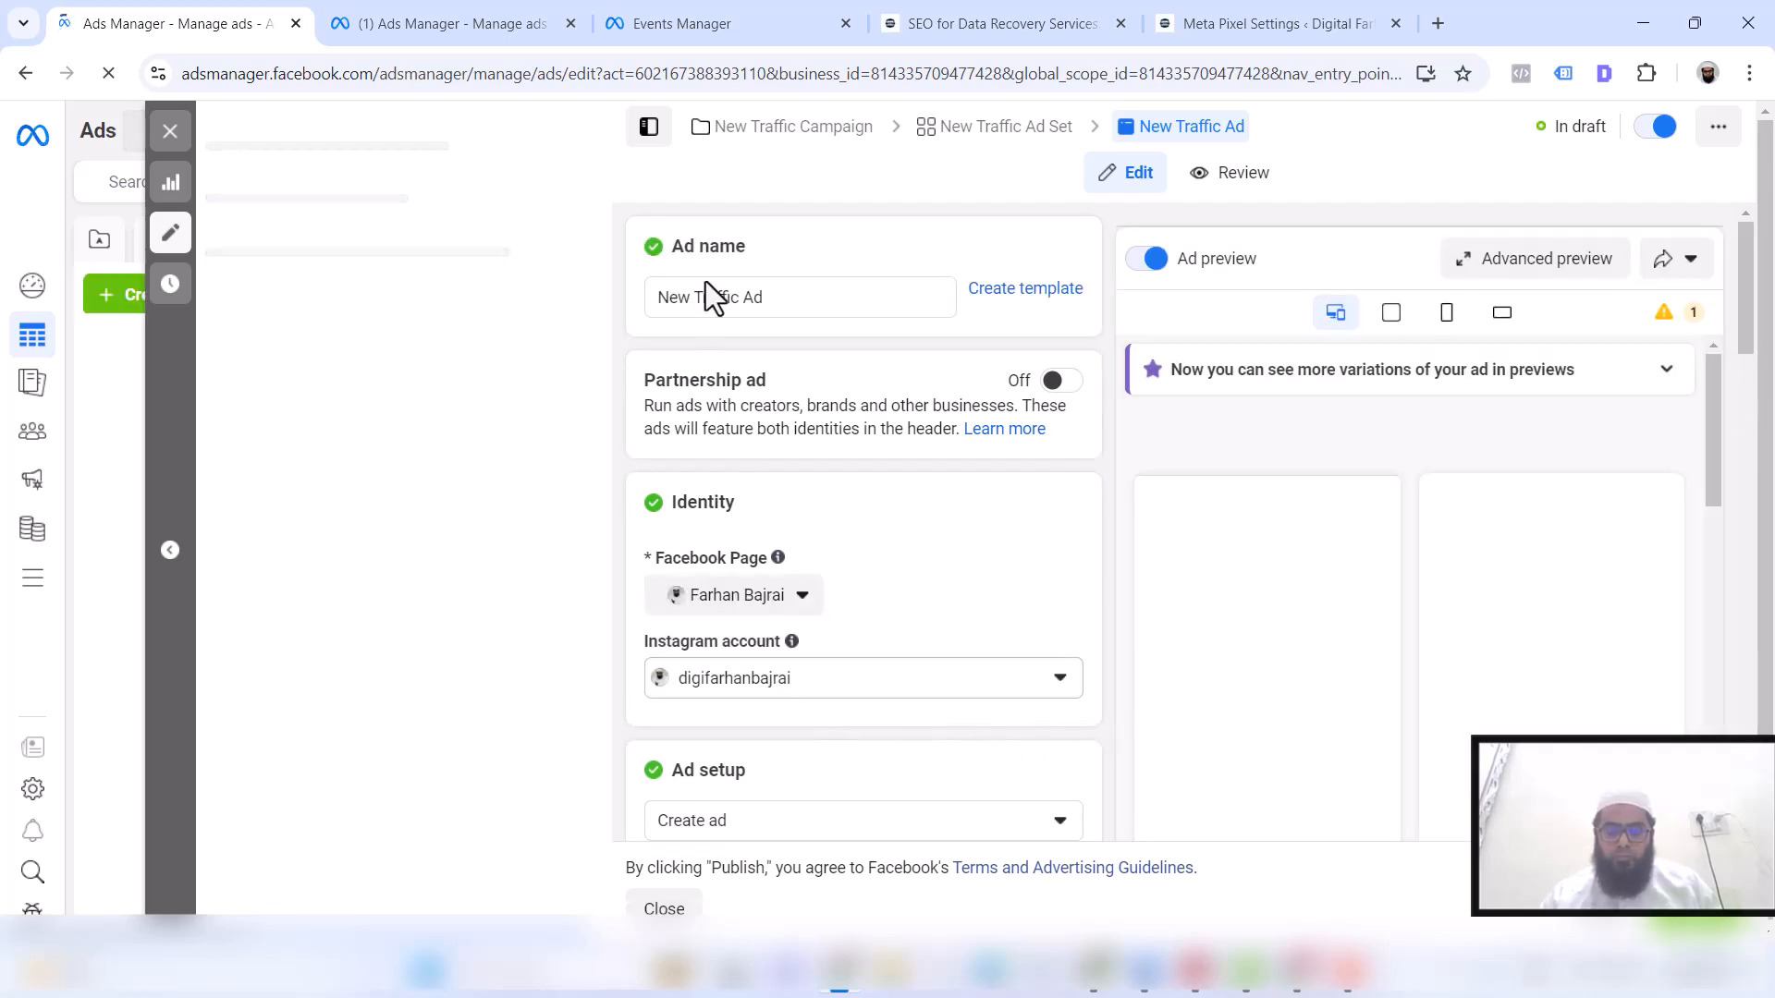
{"action": "left_click", "coordinate": [906, 23]}
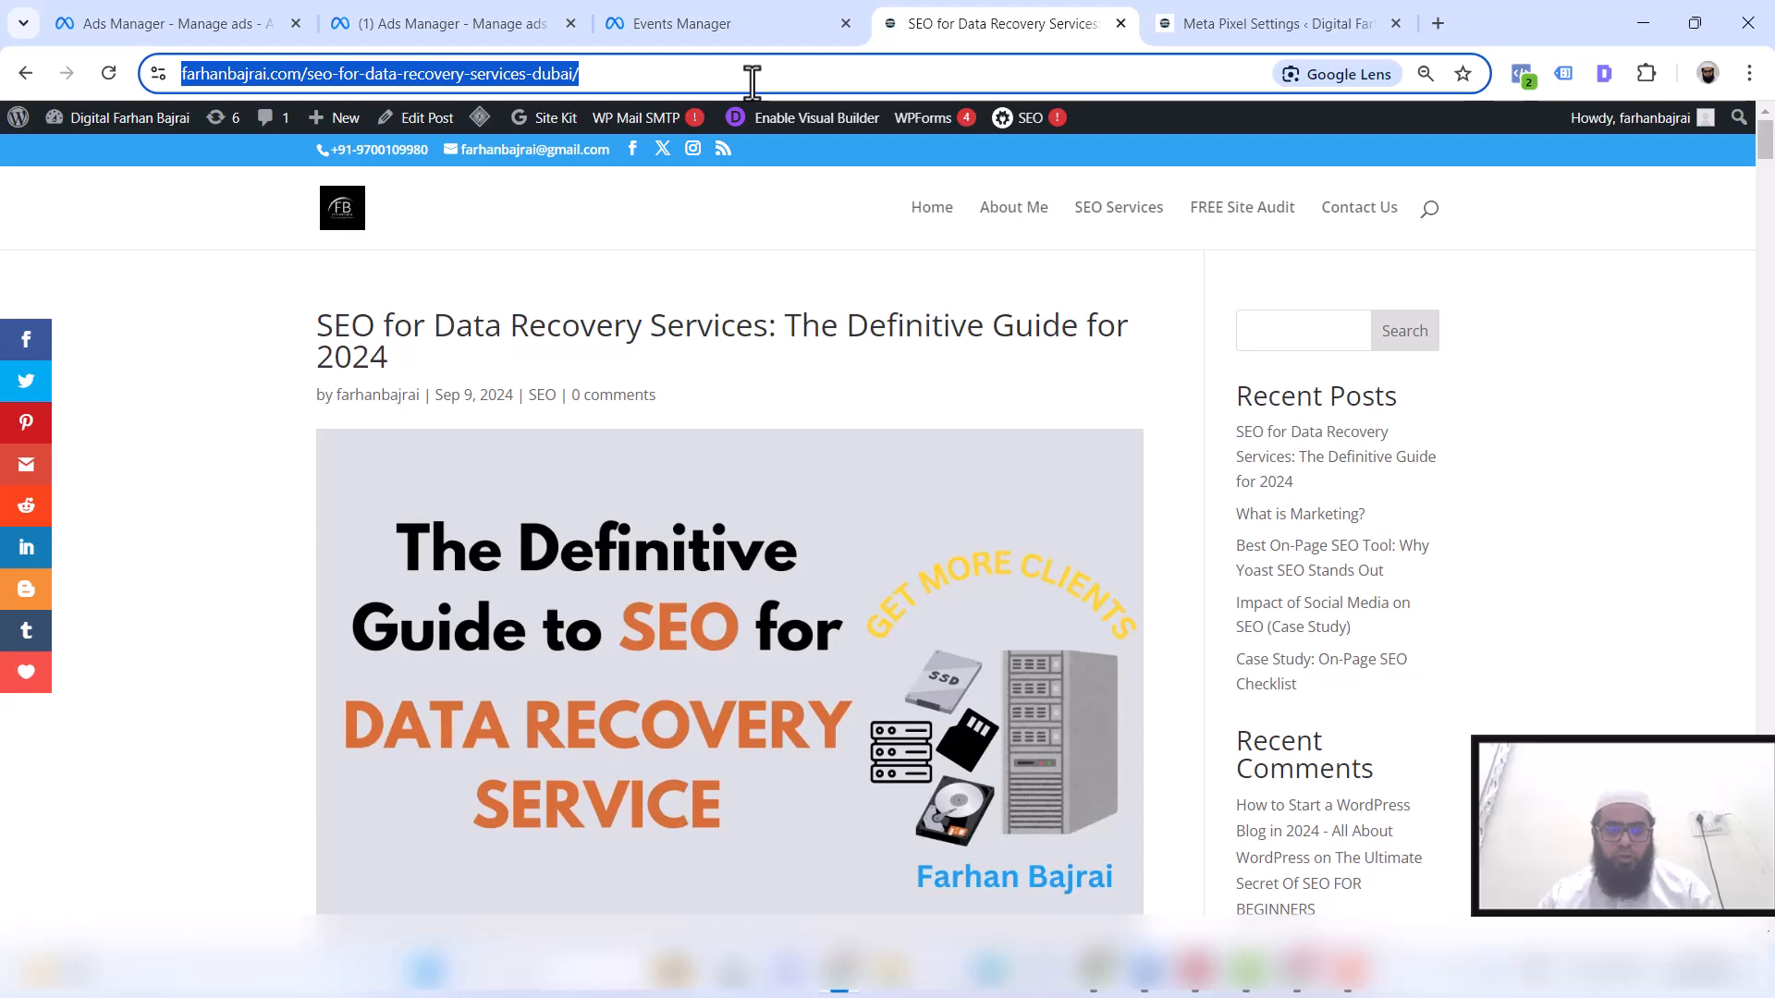
{"action": "left_click", "coordinate": [178, 23]}
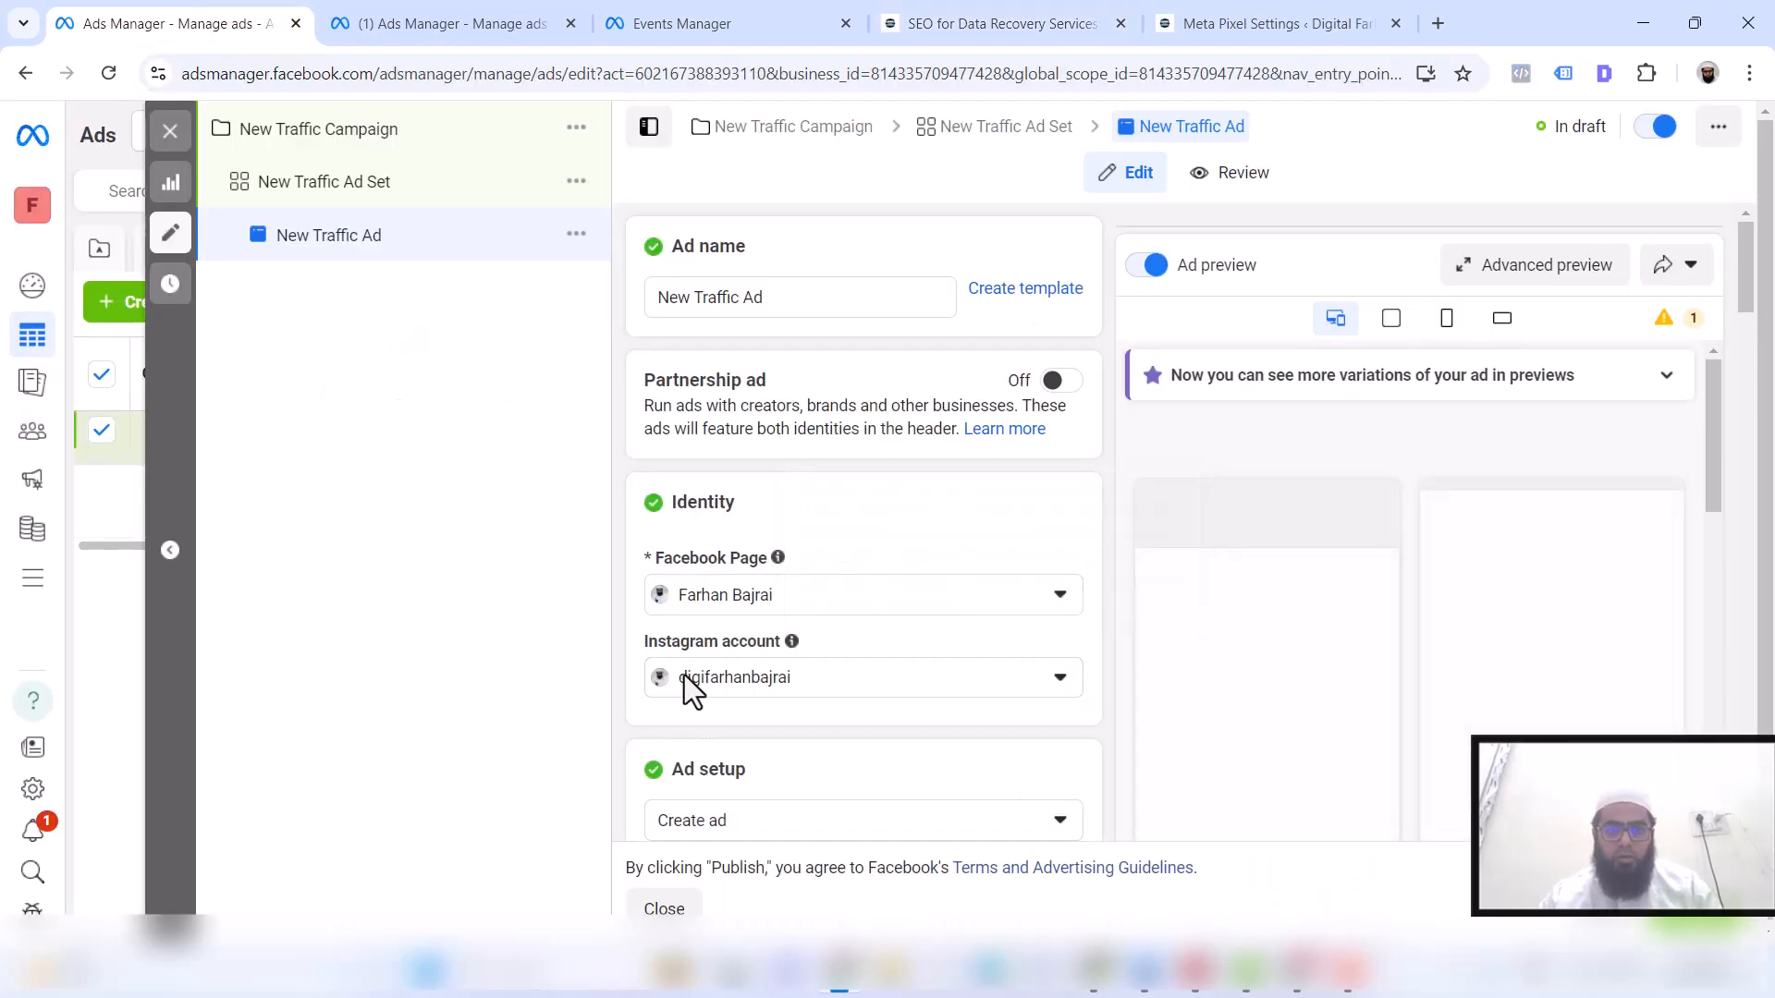
Dismiss the missing Meta Pixel warning under the website URL in the ad's Ad sources section
{"action": "scroll", "coordinate": [912, 729], "scroll_direction": "down", "scroll_amount": 3}
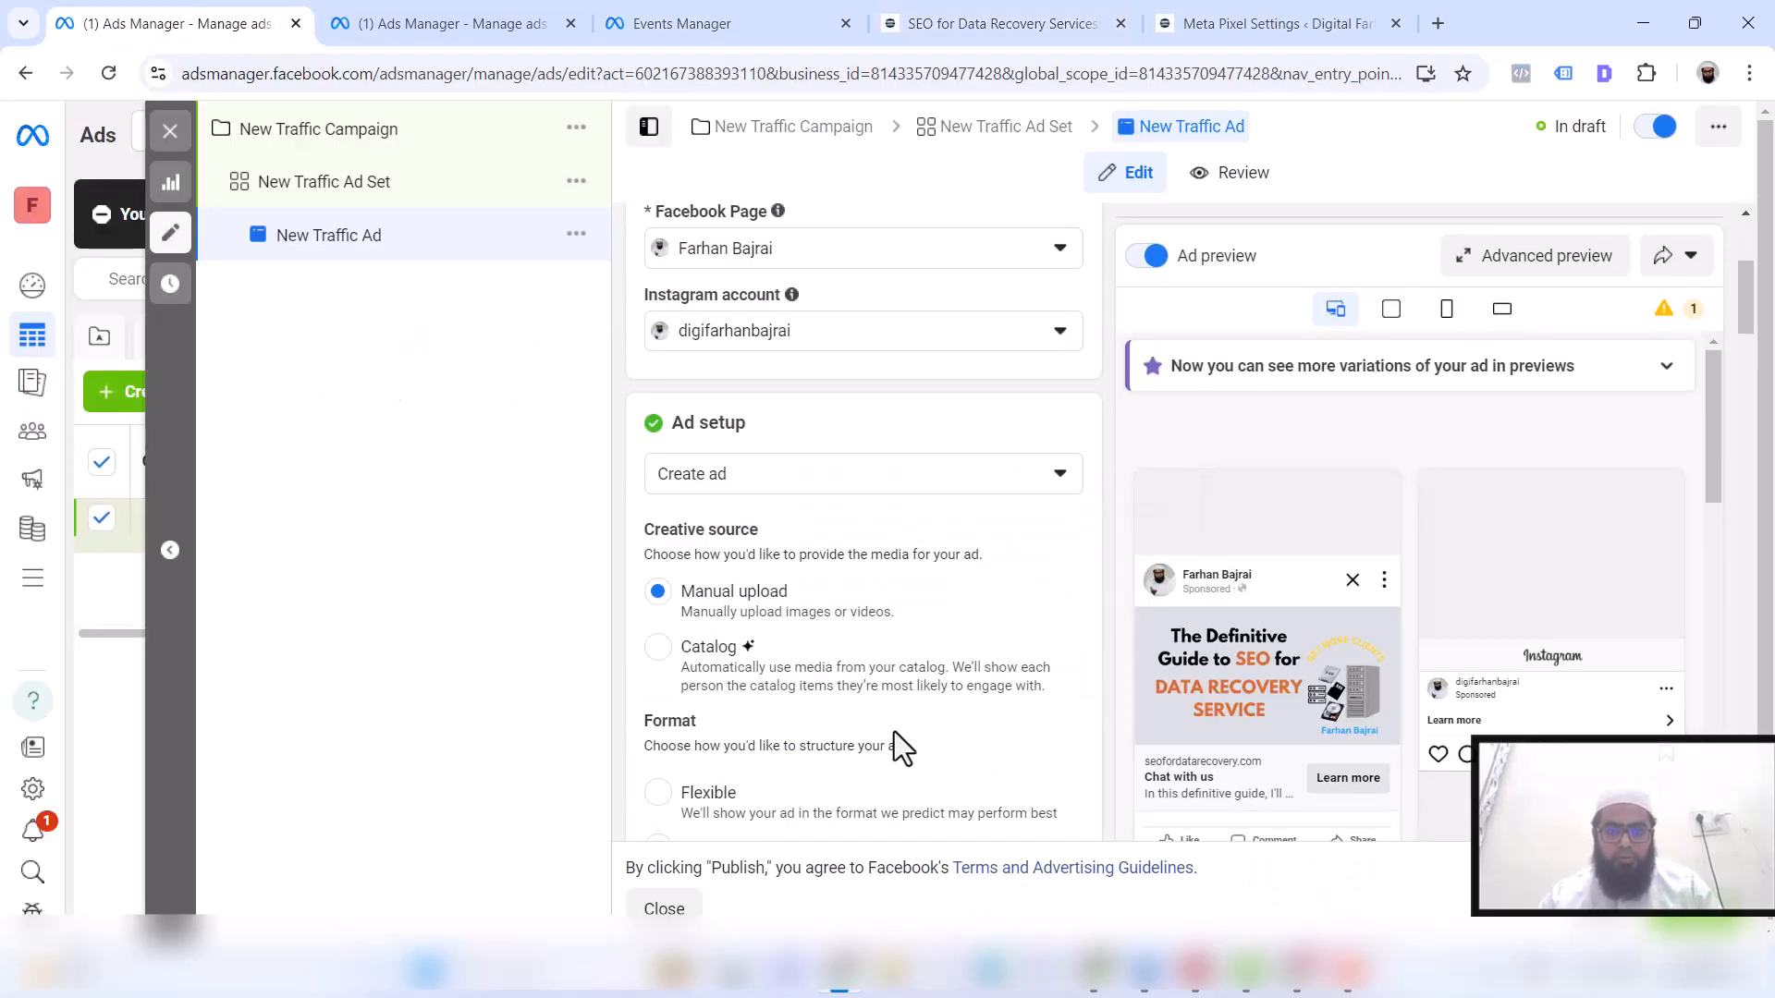
{"action": "scroll", "coordinate": [895, 730], "scroll_direction": "down", "scroll_amount": 3}
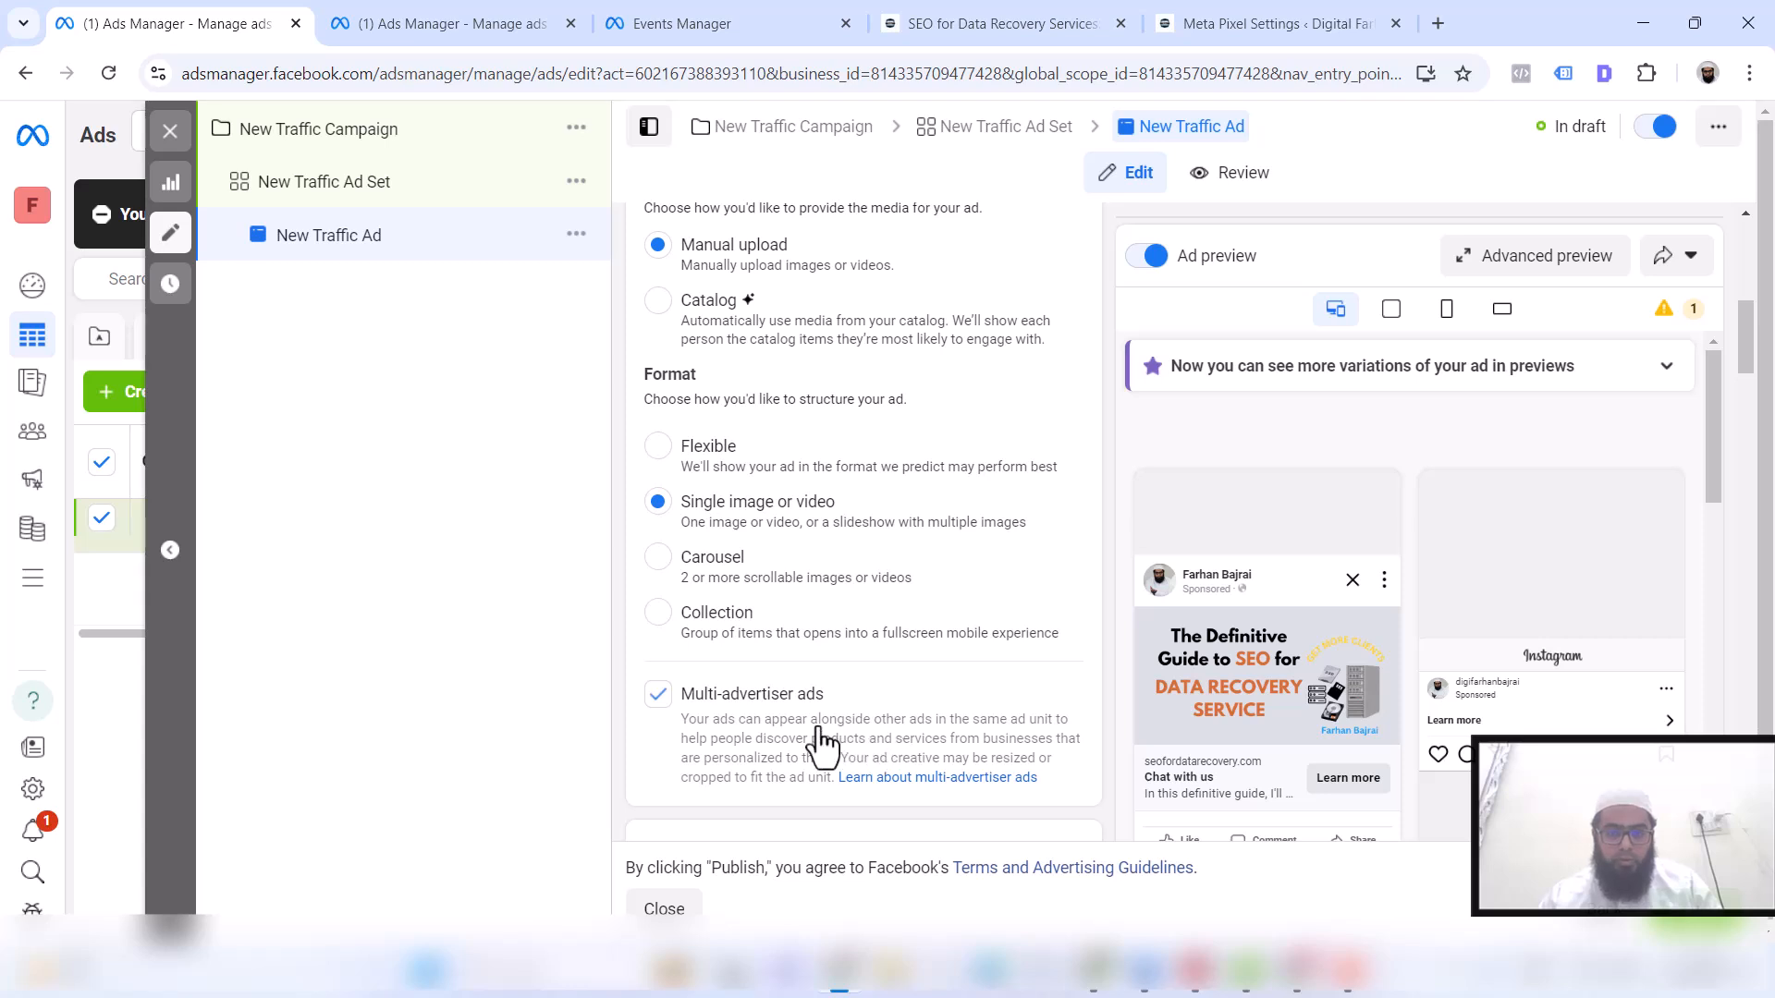
{"action": "scroll", "coordinate": [814, 727], "scroll_direction": "down", "scroll_amount": 5}
{"action": "scroll", "coordinate": [814, 725], "scroll_direction": "down", "scroll_amount": 1}
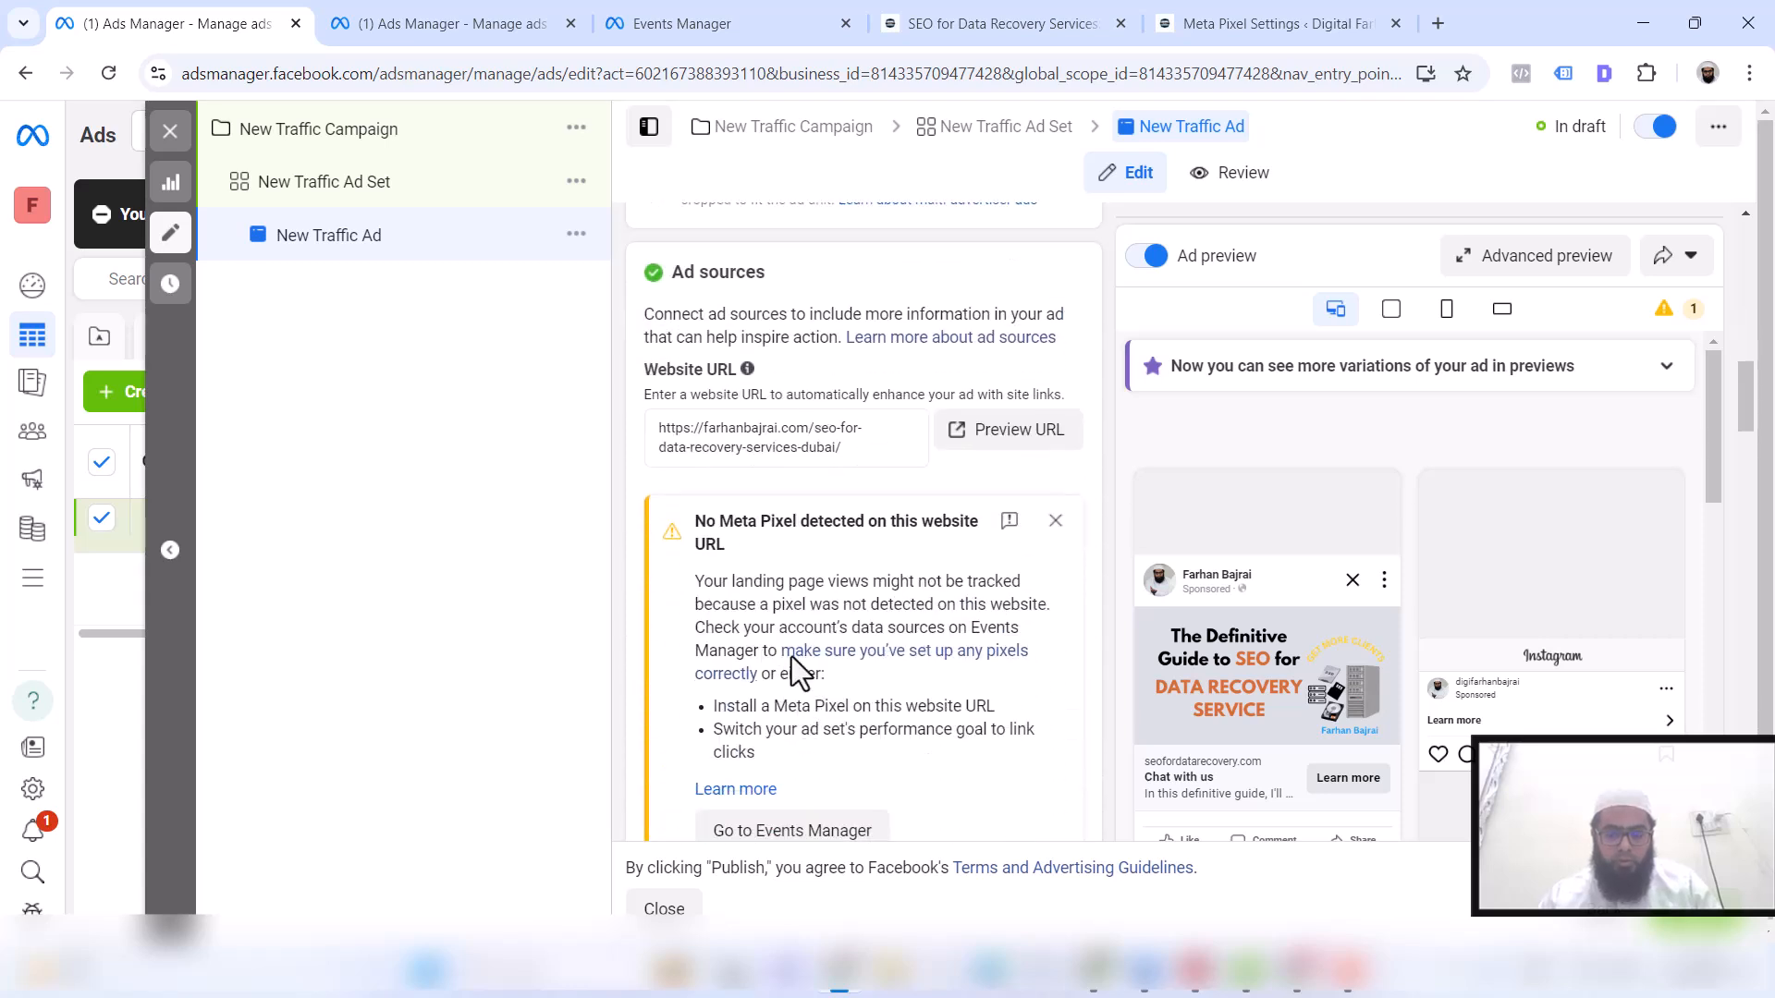
{"action": "left_click", "coordinate": [1052, 523]}
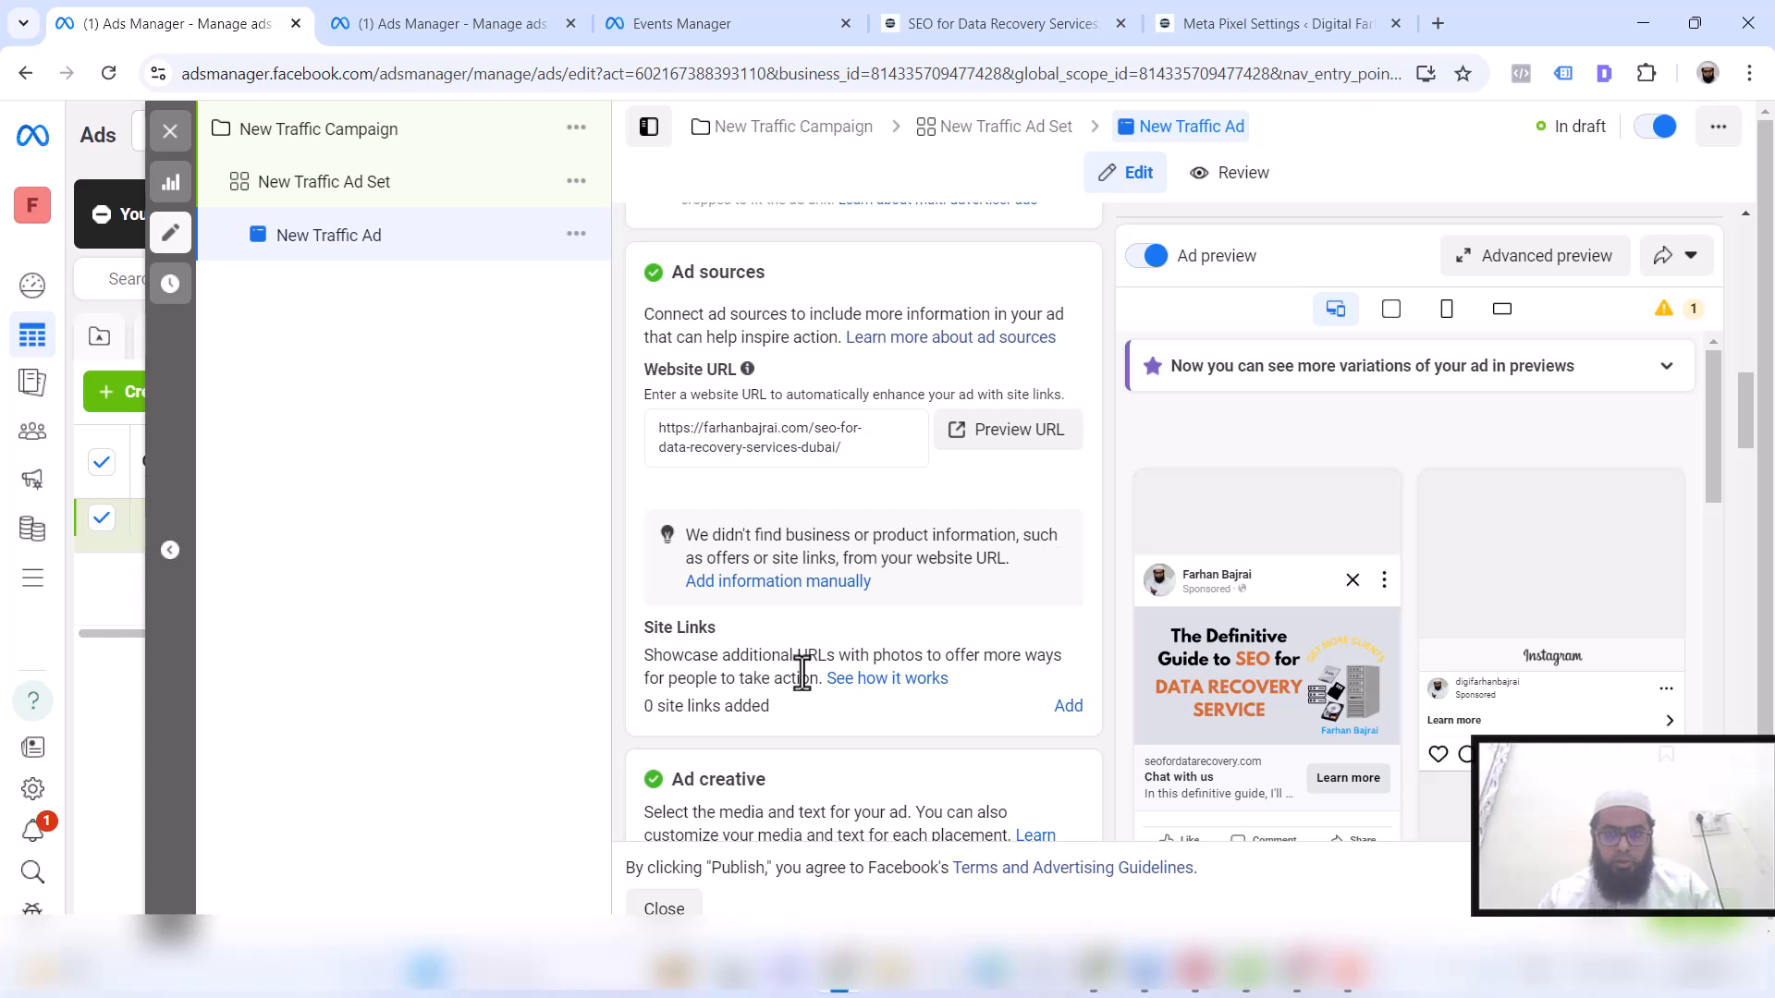
Add the free site audit image from the account images with the suggested crops and optimizations, and dismiss the cost-per-result warning
{"action": "scroll", "coordinate": [808, 668], "scroll_direction": "down", "scroll_amount": 1}
{"action": "scroll", "coordinate": [888, 652], "scroll_direction": "down", "scroll_amount": 3}
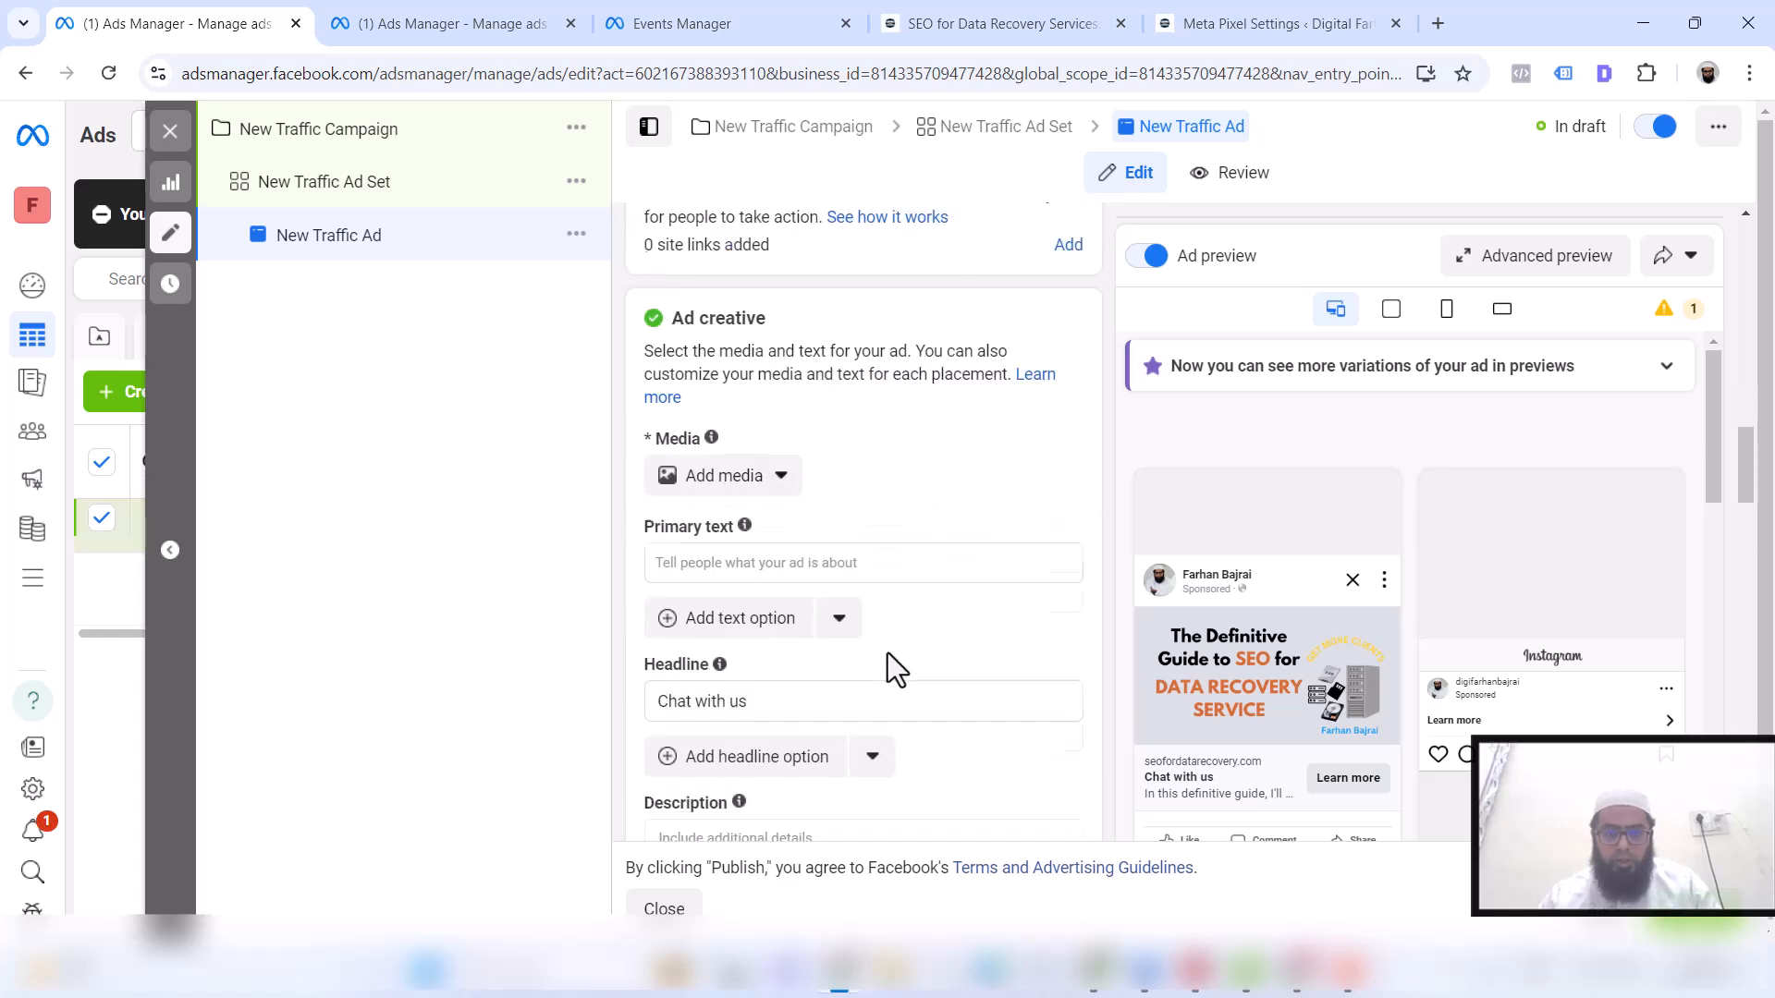
{"action": "left_click", "coordinate": [701, 476]}
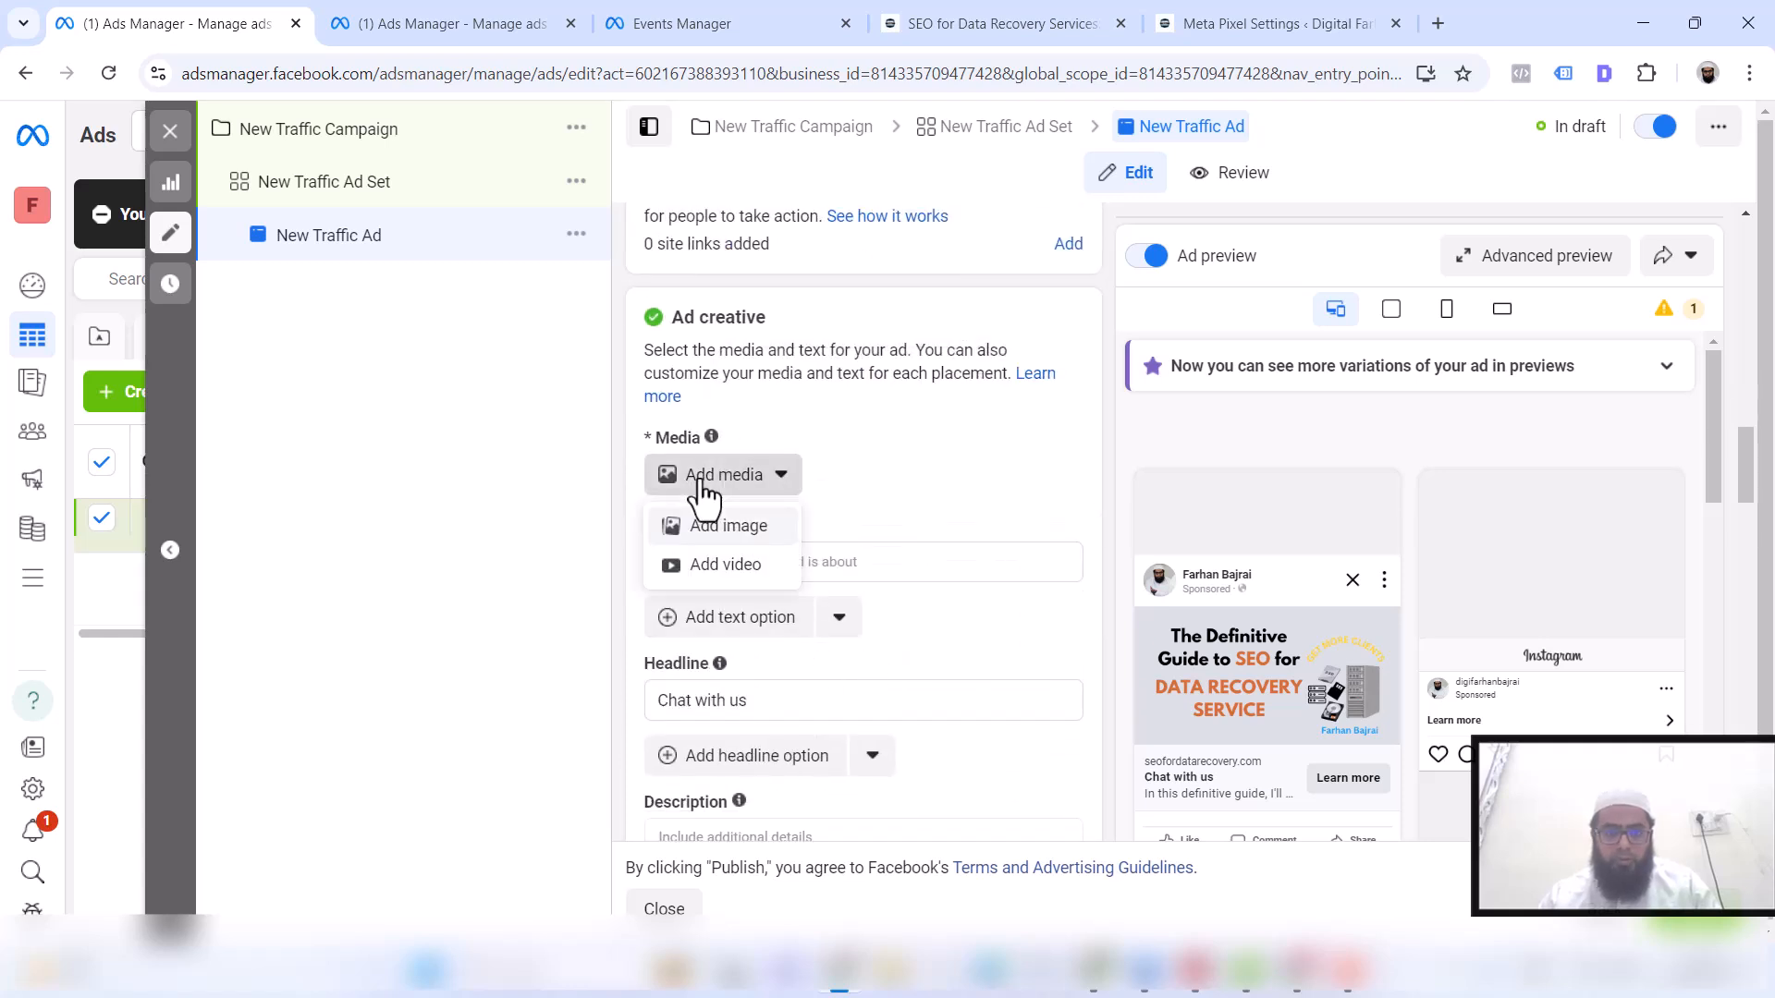
{"action": "left_click", "coordinate": [712, 531]}
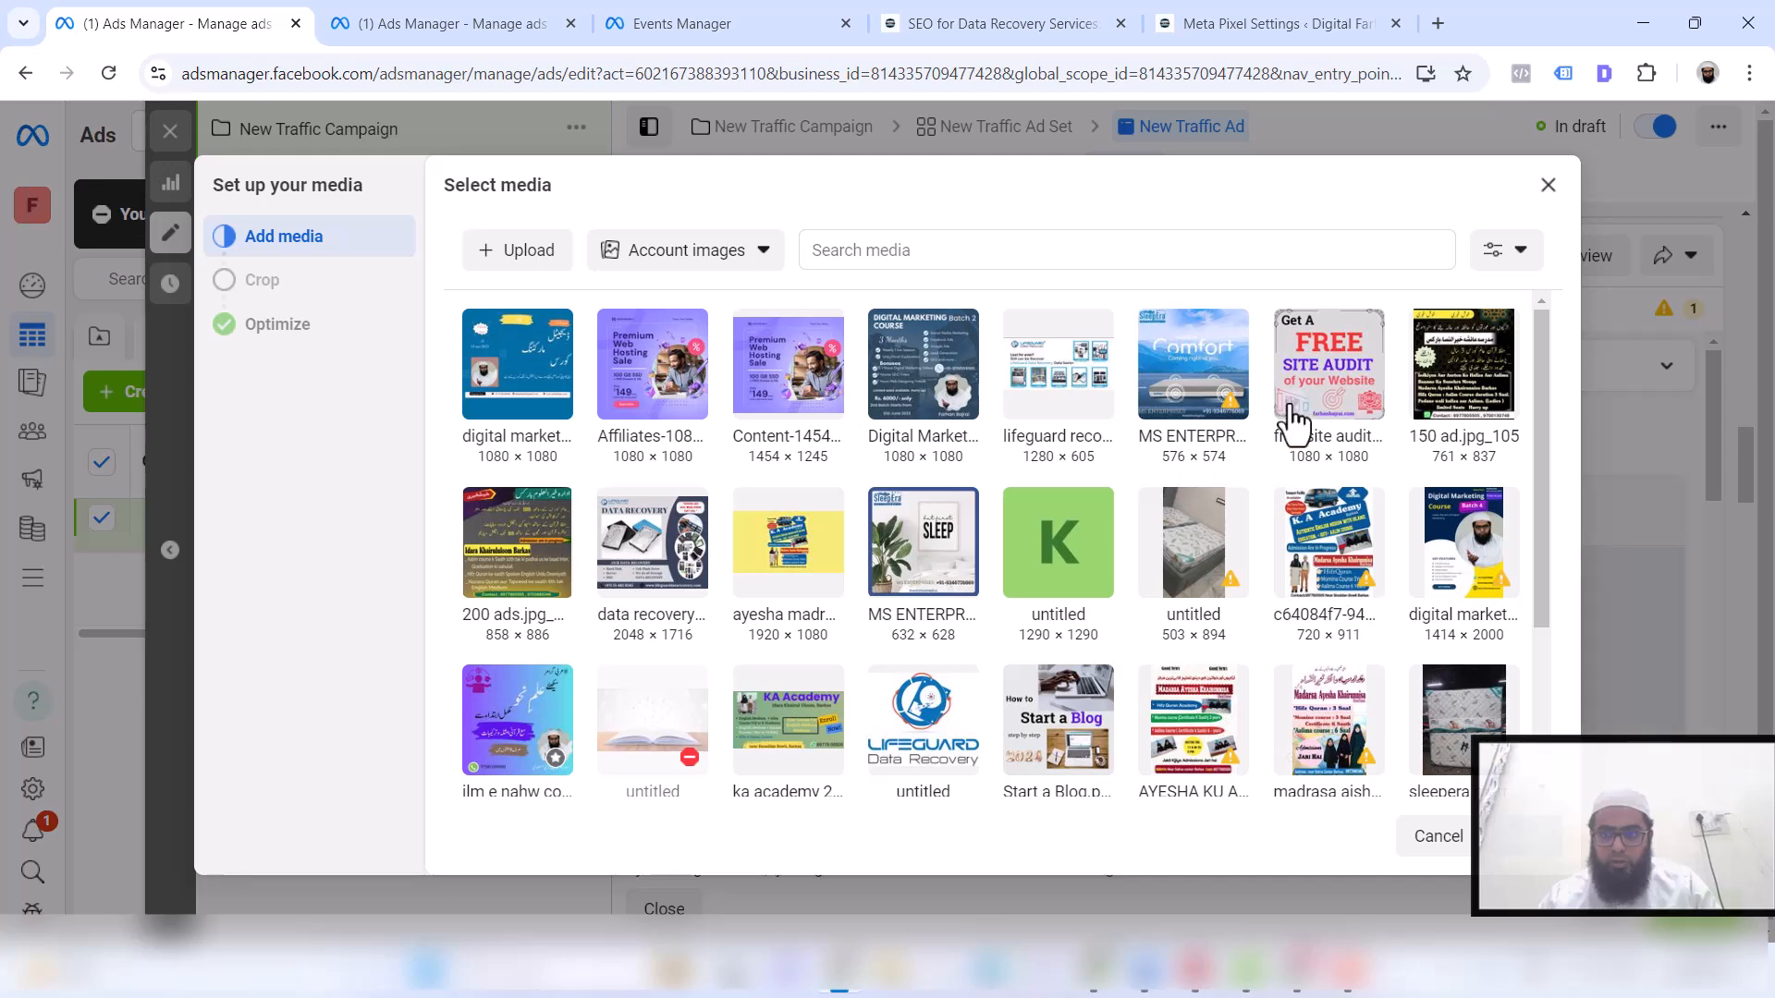
{"action": "left_click", "coordinate": [1318, 365]}
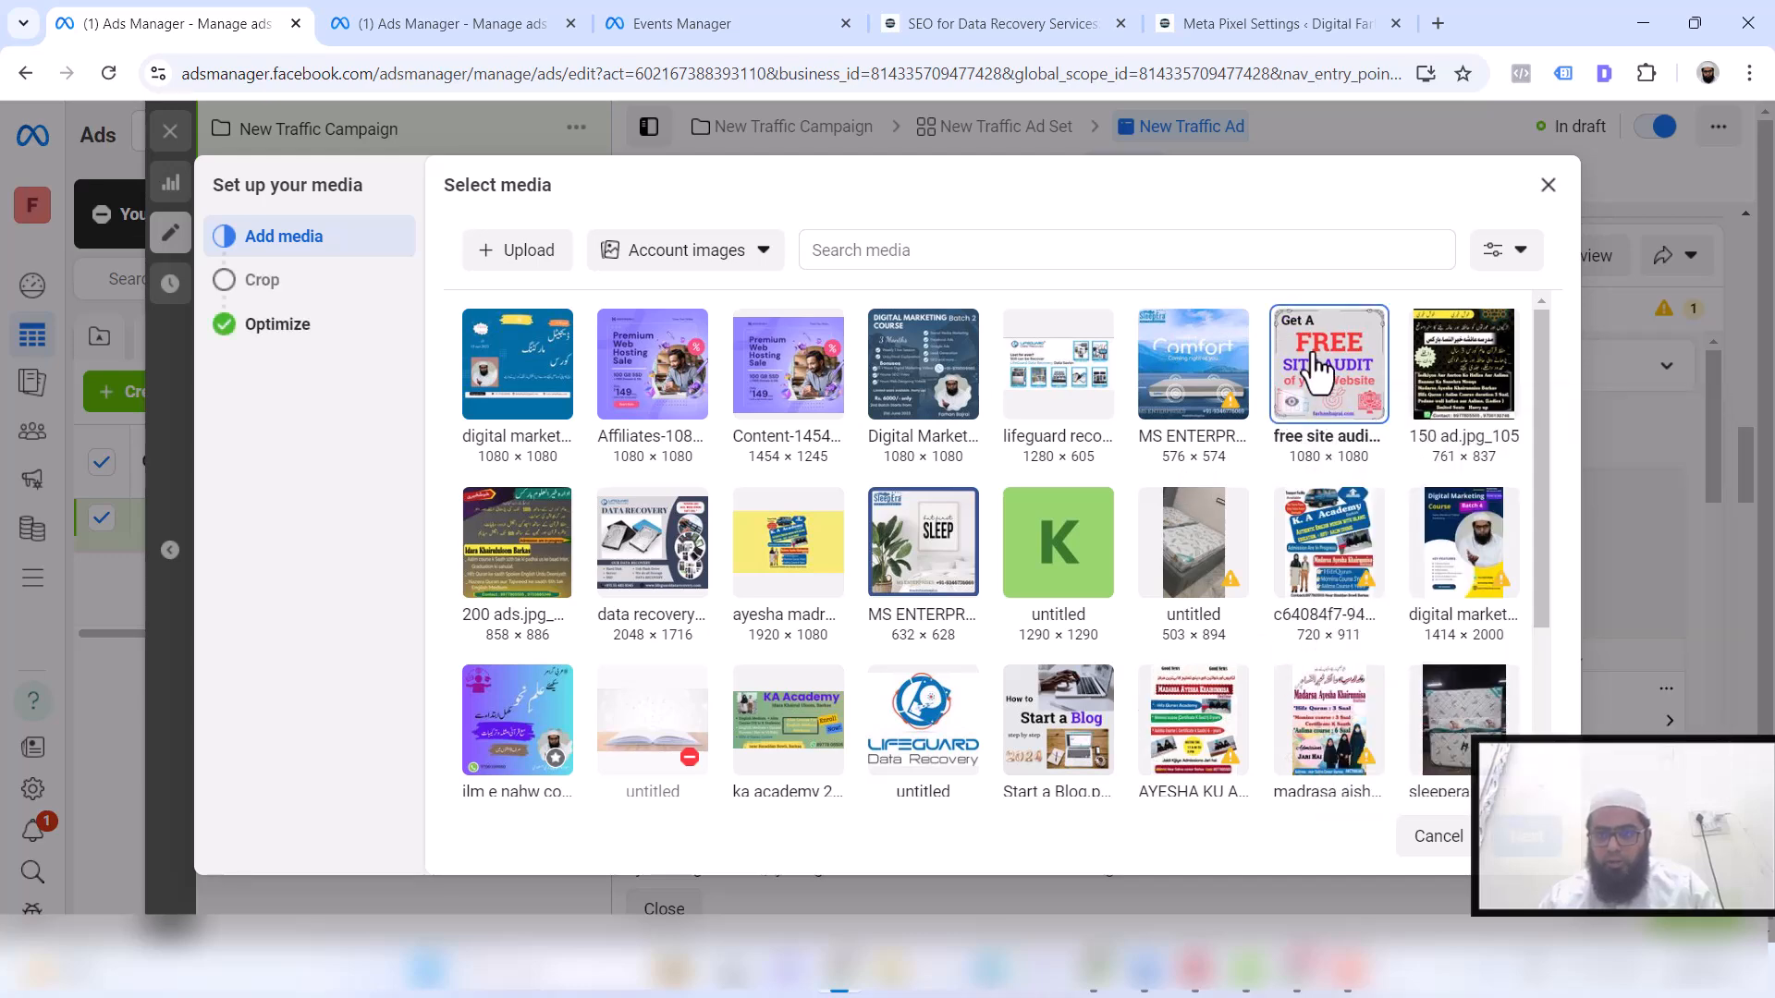
{"action": "left_click", "coordinate": [1526, 835]}
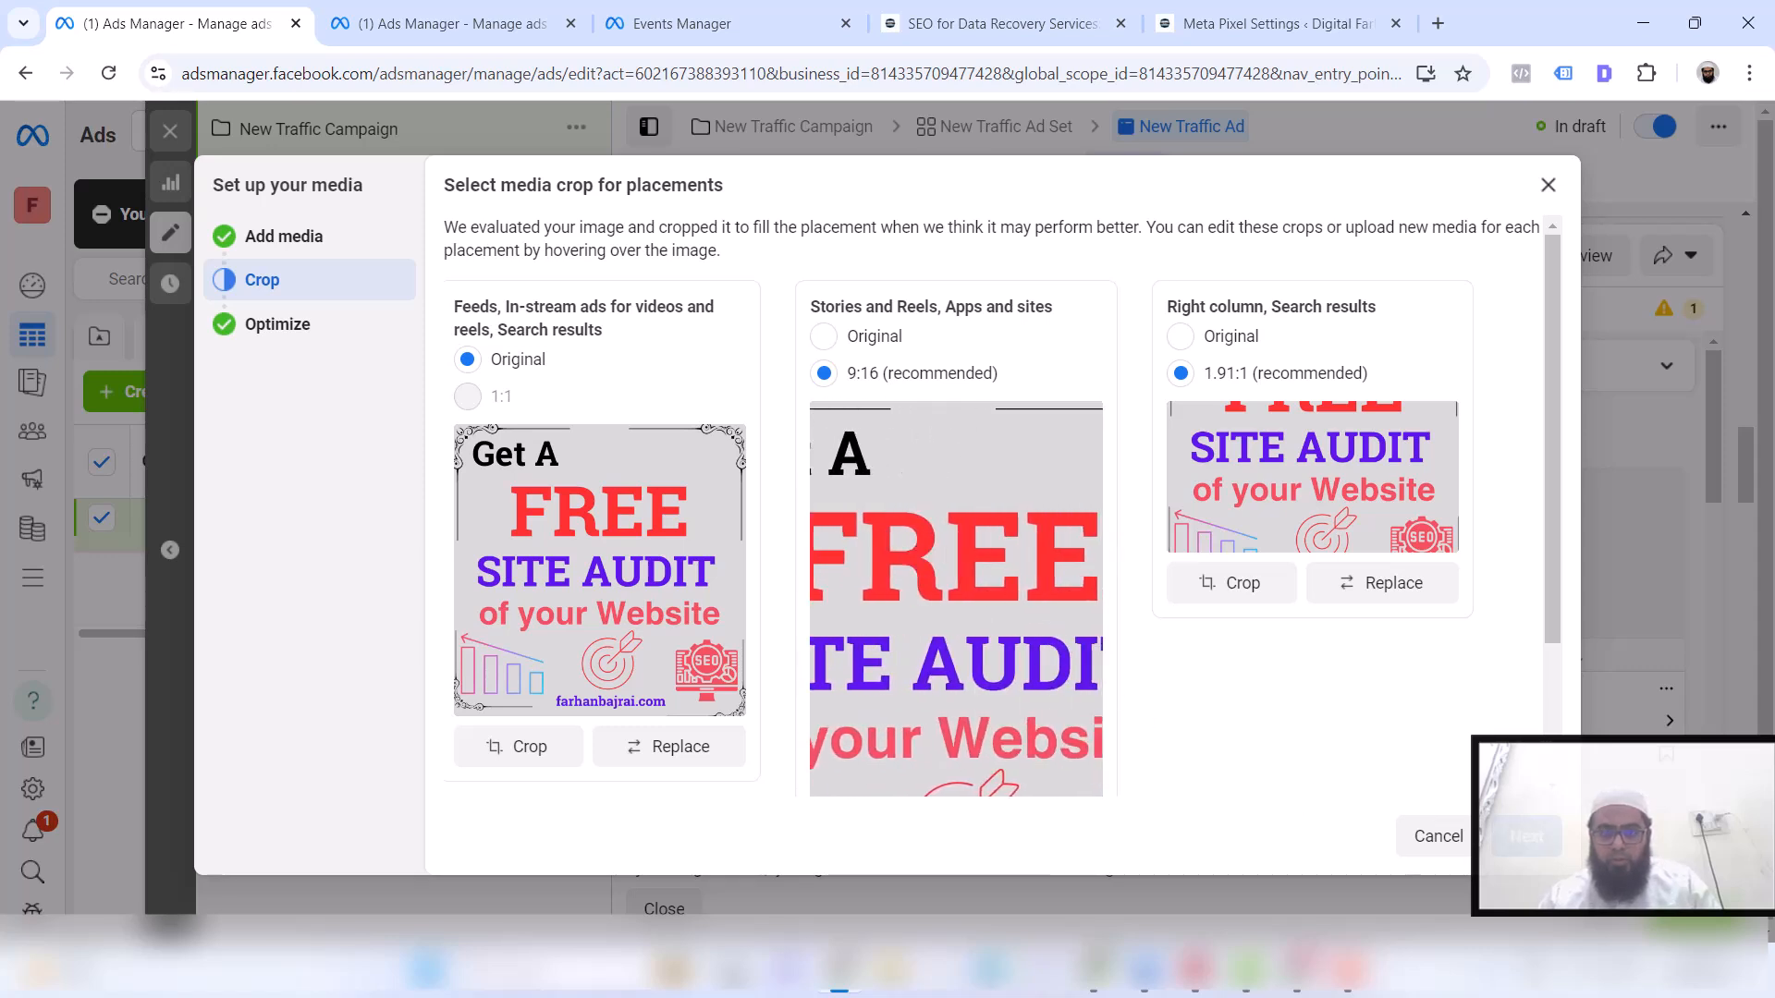
{"action": "left_click", "coordinate": [1522, 839]}
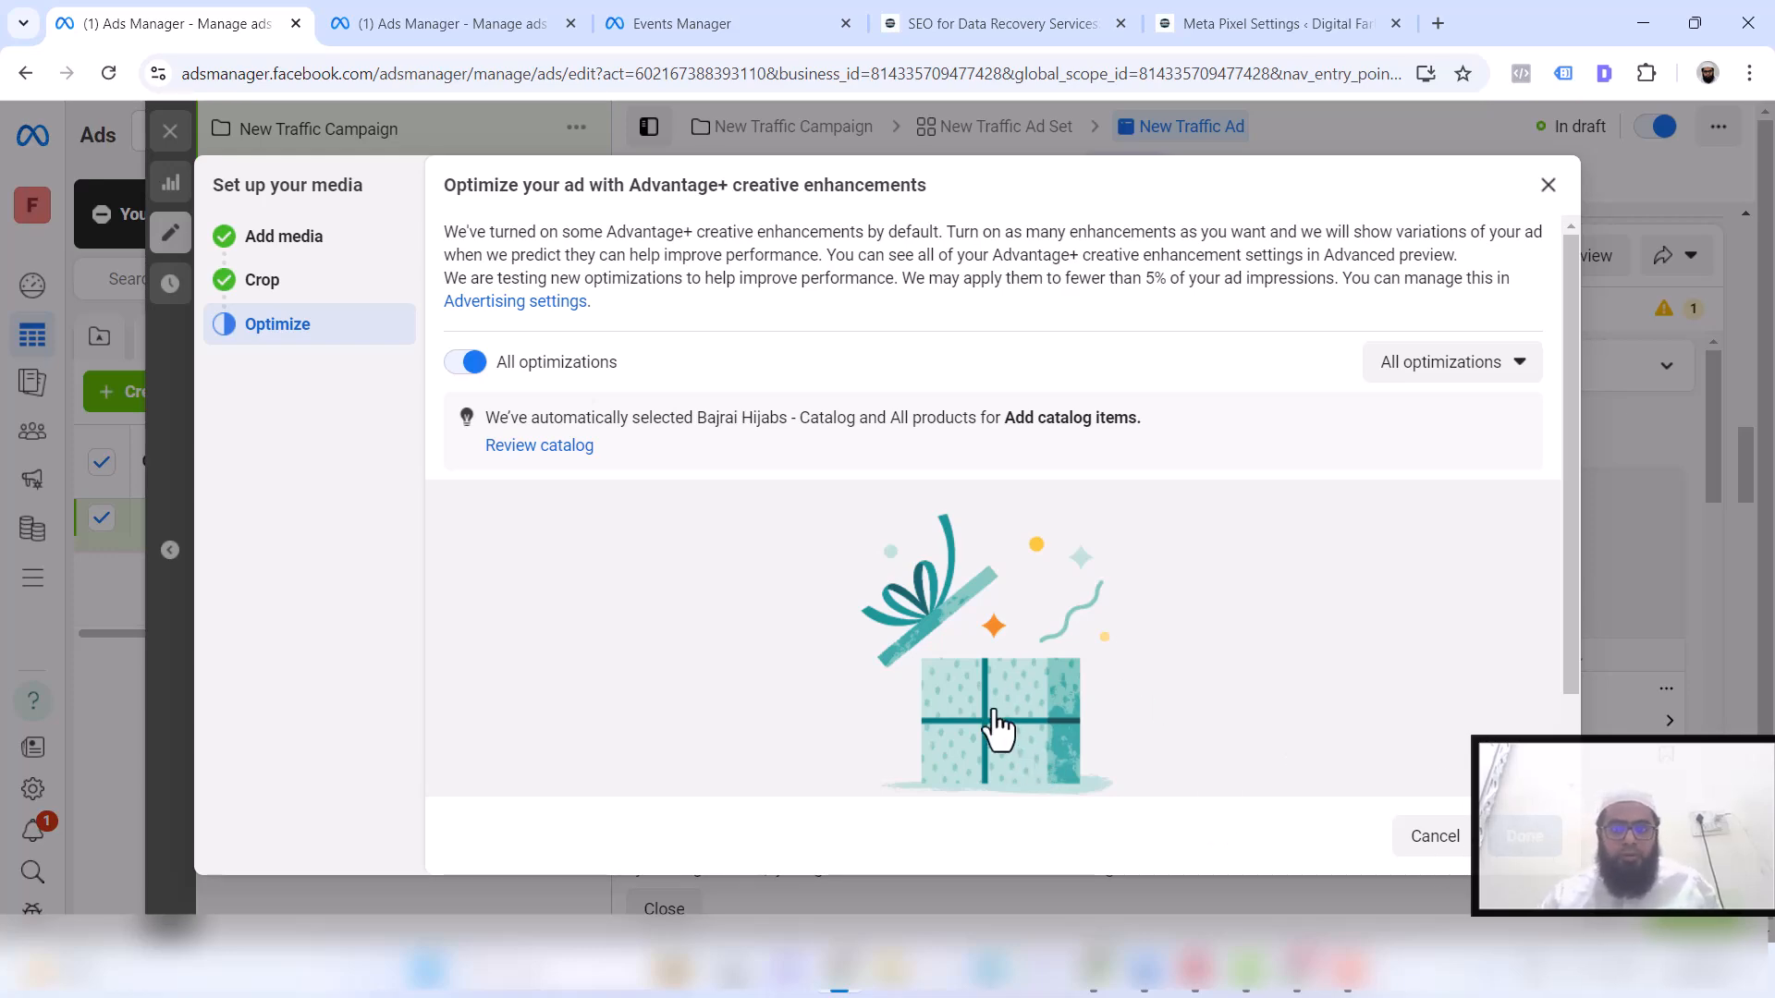
{"action": "scroll", "coordinate": [1002, 705], "scroll_direction": "down", "scroll_amount": 1}
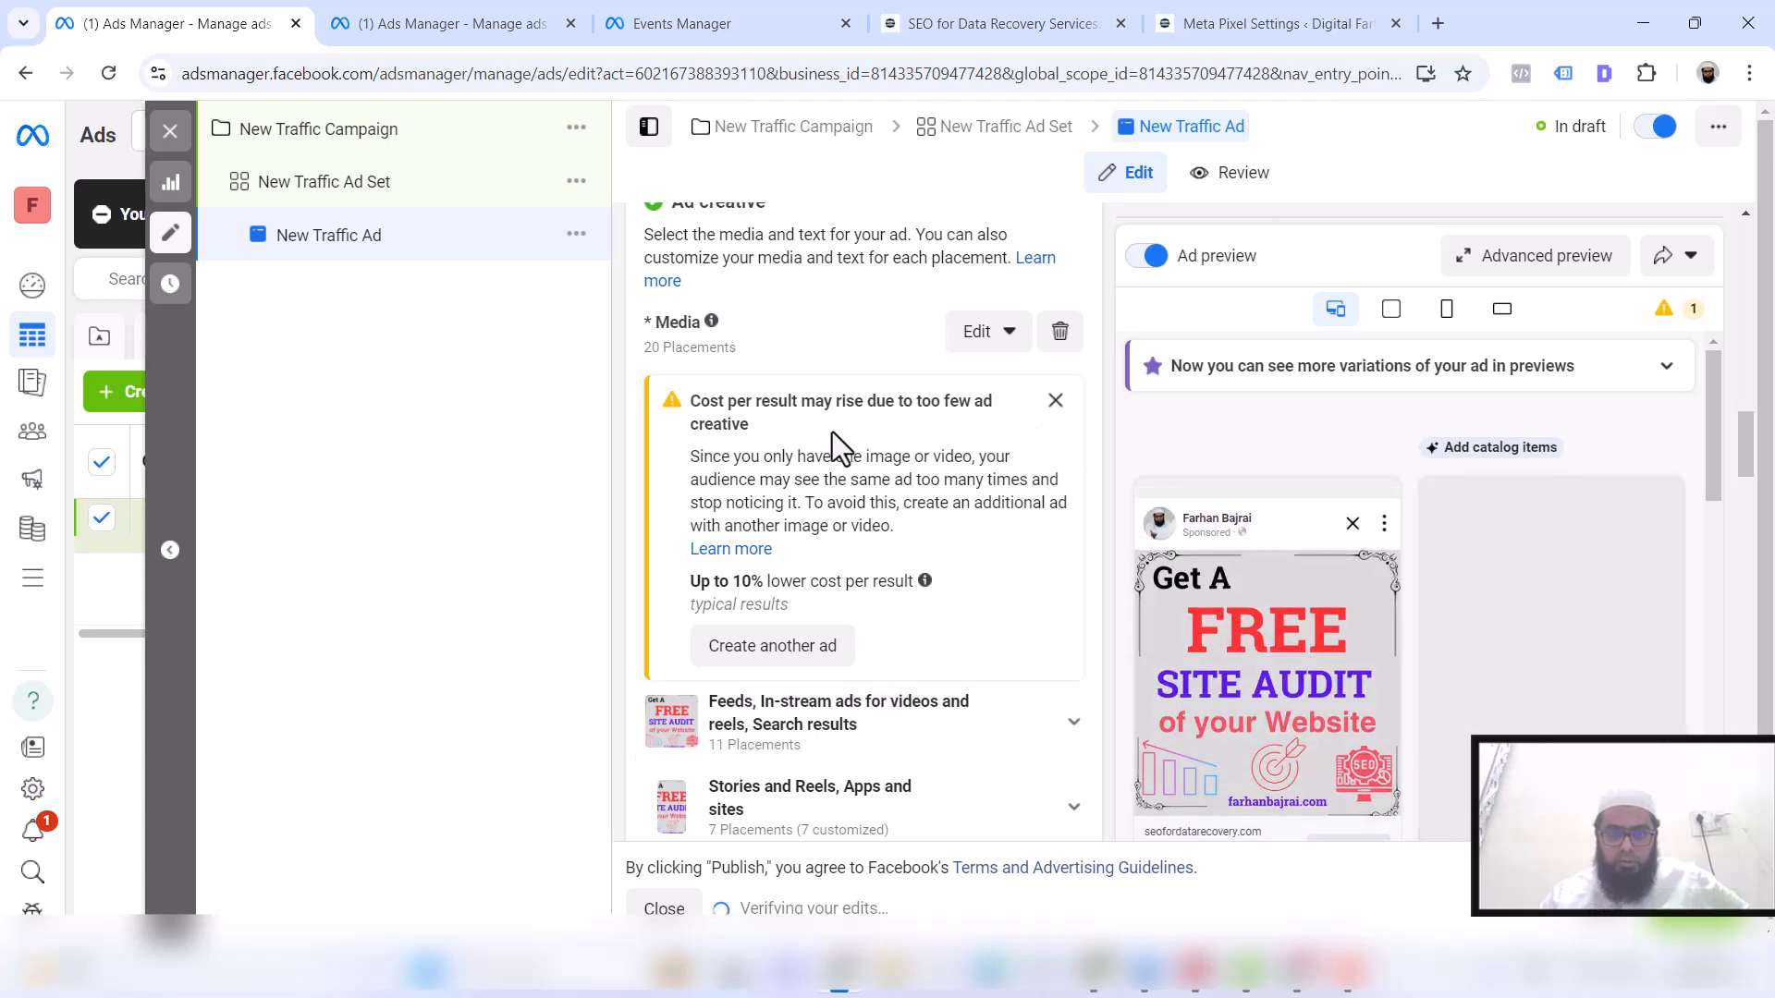
{"action": "left_click", "coordinate": [1055, 403]}
Set the ad's primary text to "Get A Free Site Audit NOW"
{"action": "scroll", "coordinate": [823, 610], "scroll_direction": "down", "scroll_amount": 1}
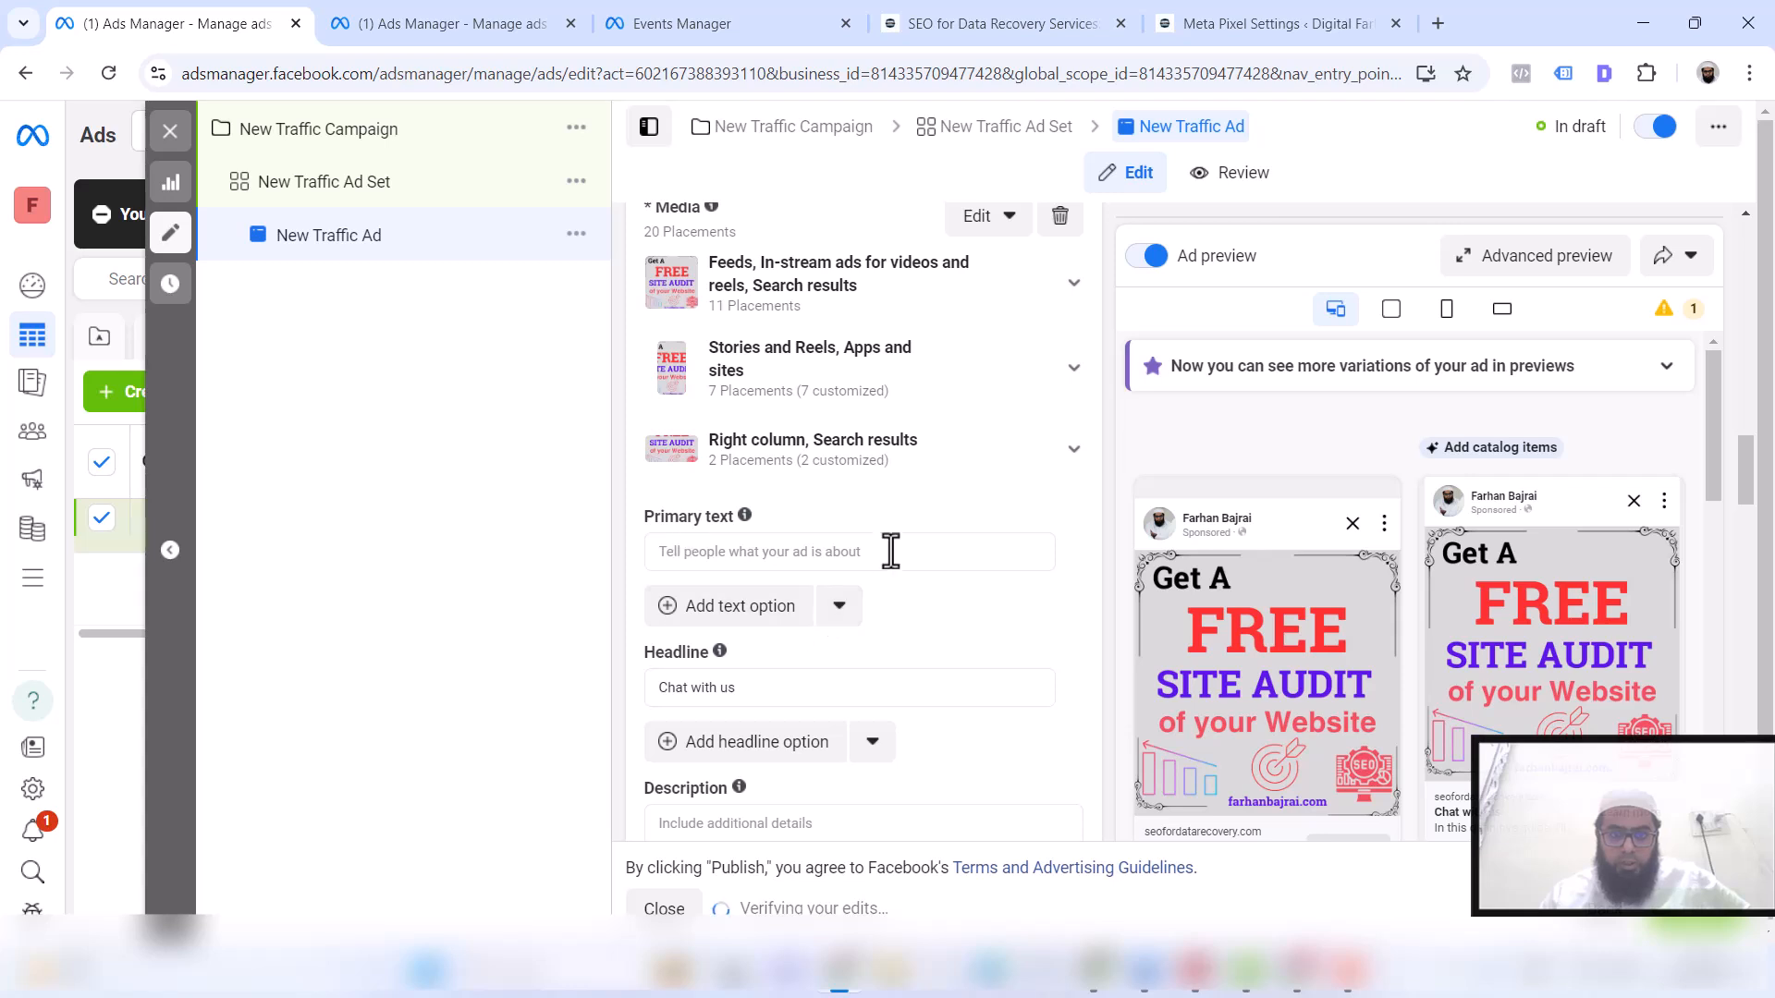
{"action": "left_click", "coordinate": [814, 555]}
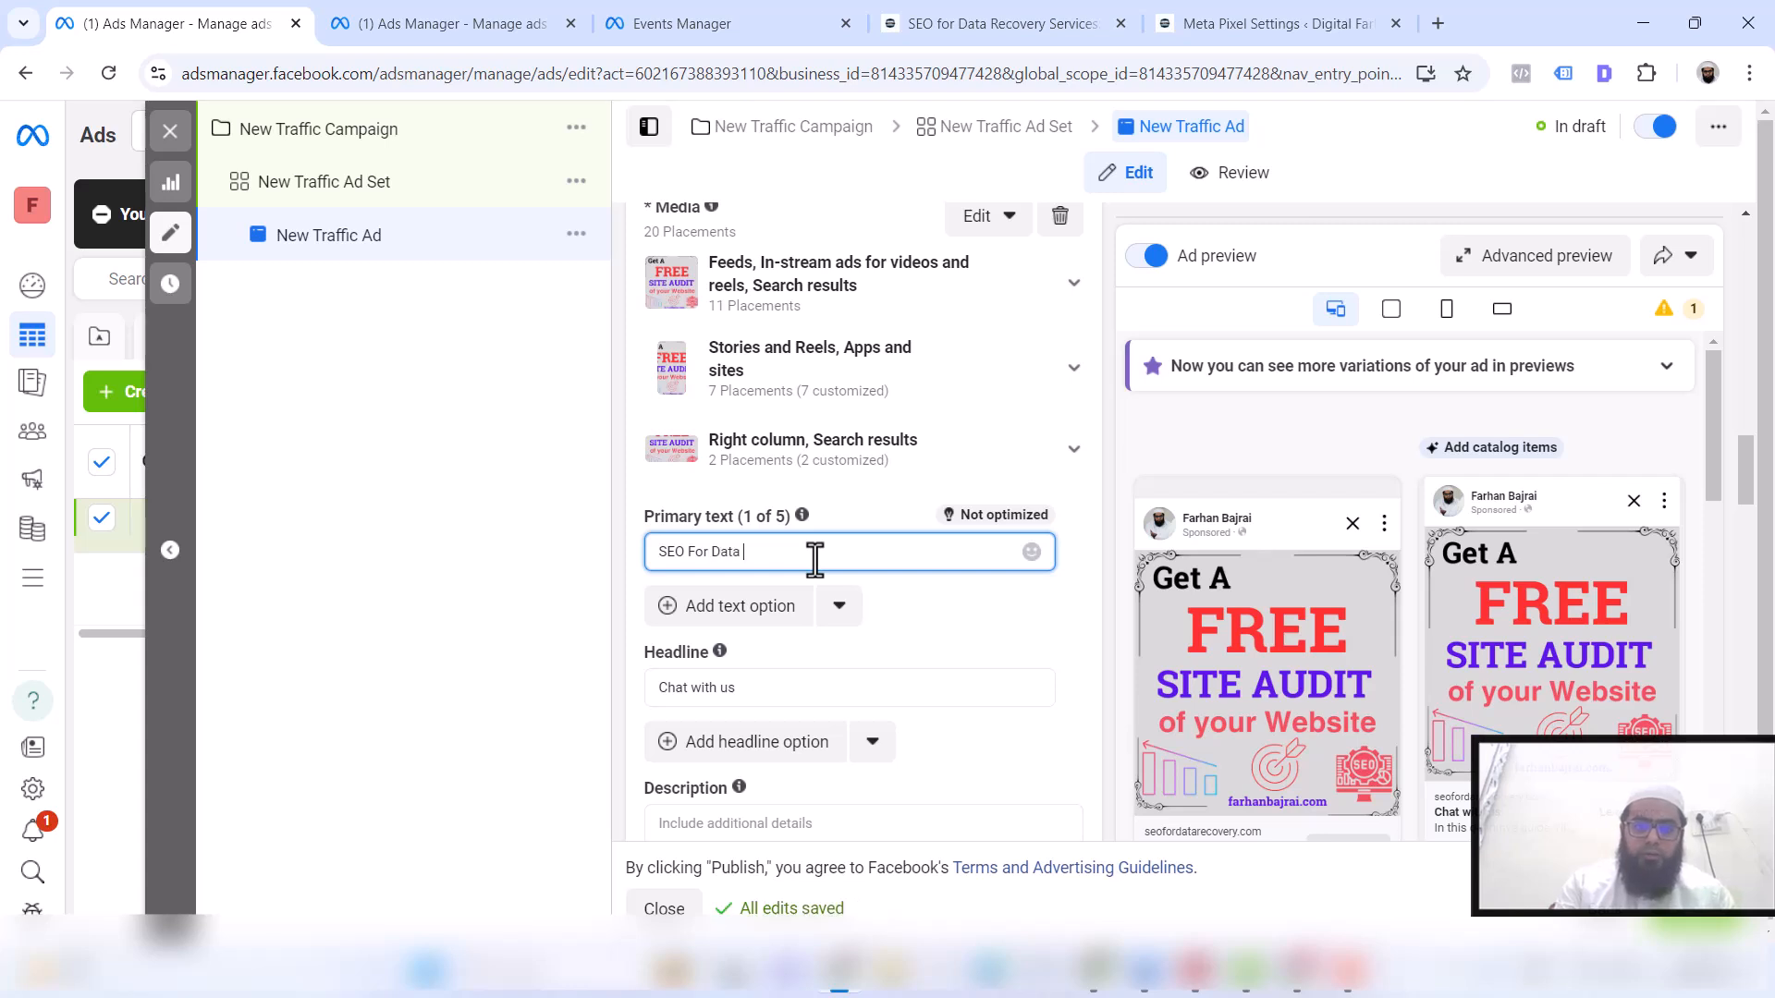
{"action": "triple_click", "coordinate": [775, 551]}
{"action": "type", "text": "Get A "}
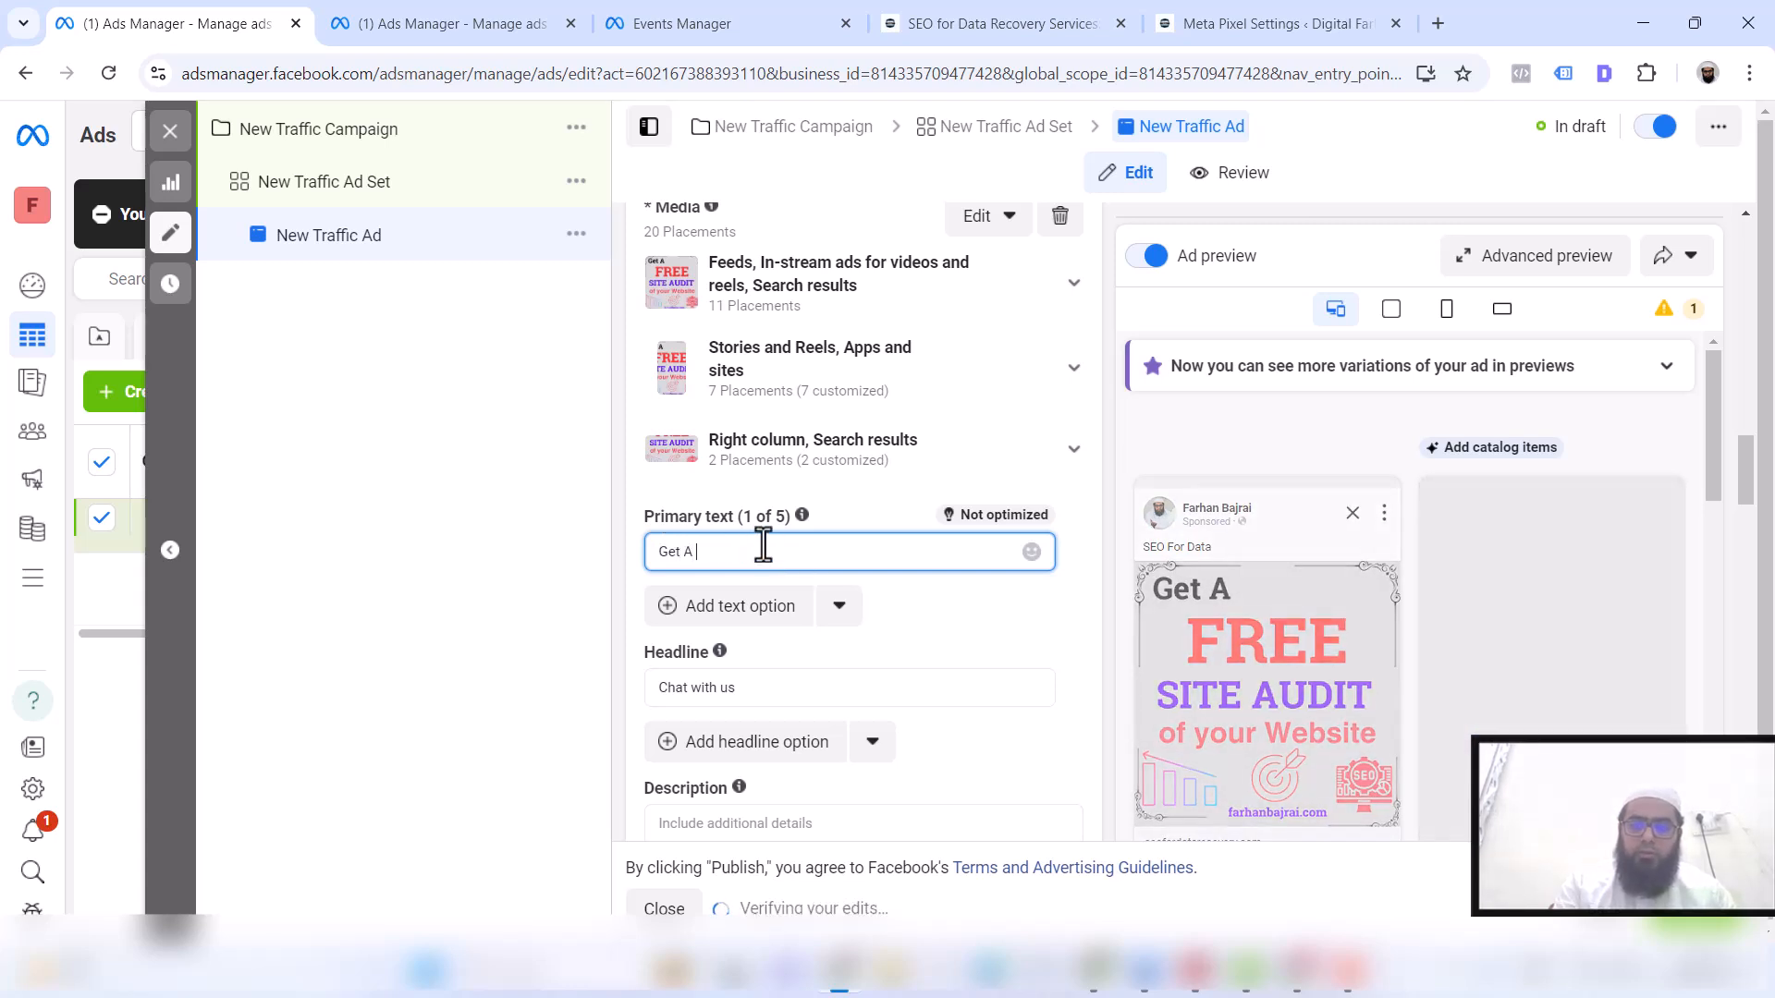
{"action": "type", "text": "Free Site Audit NOW"}
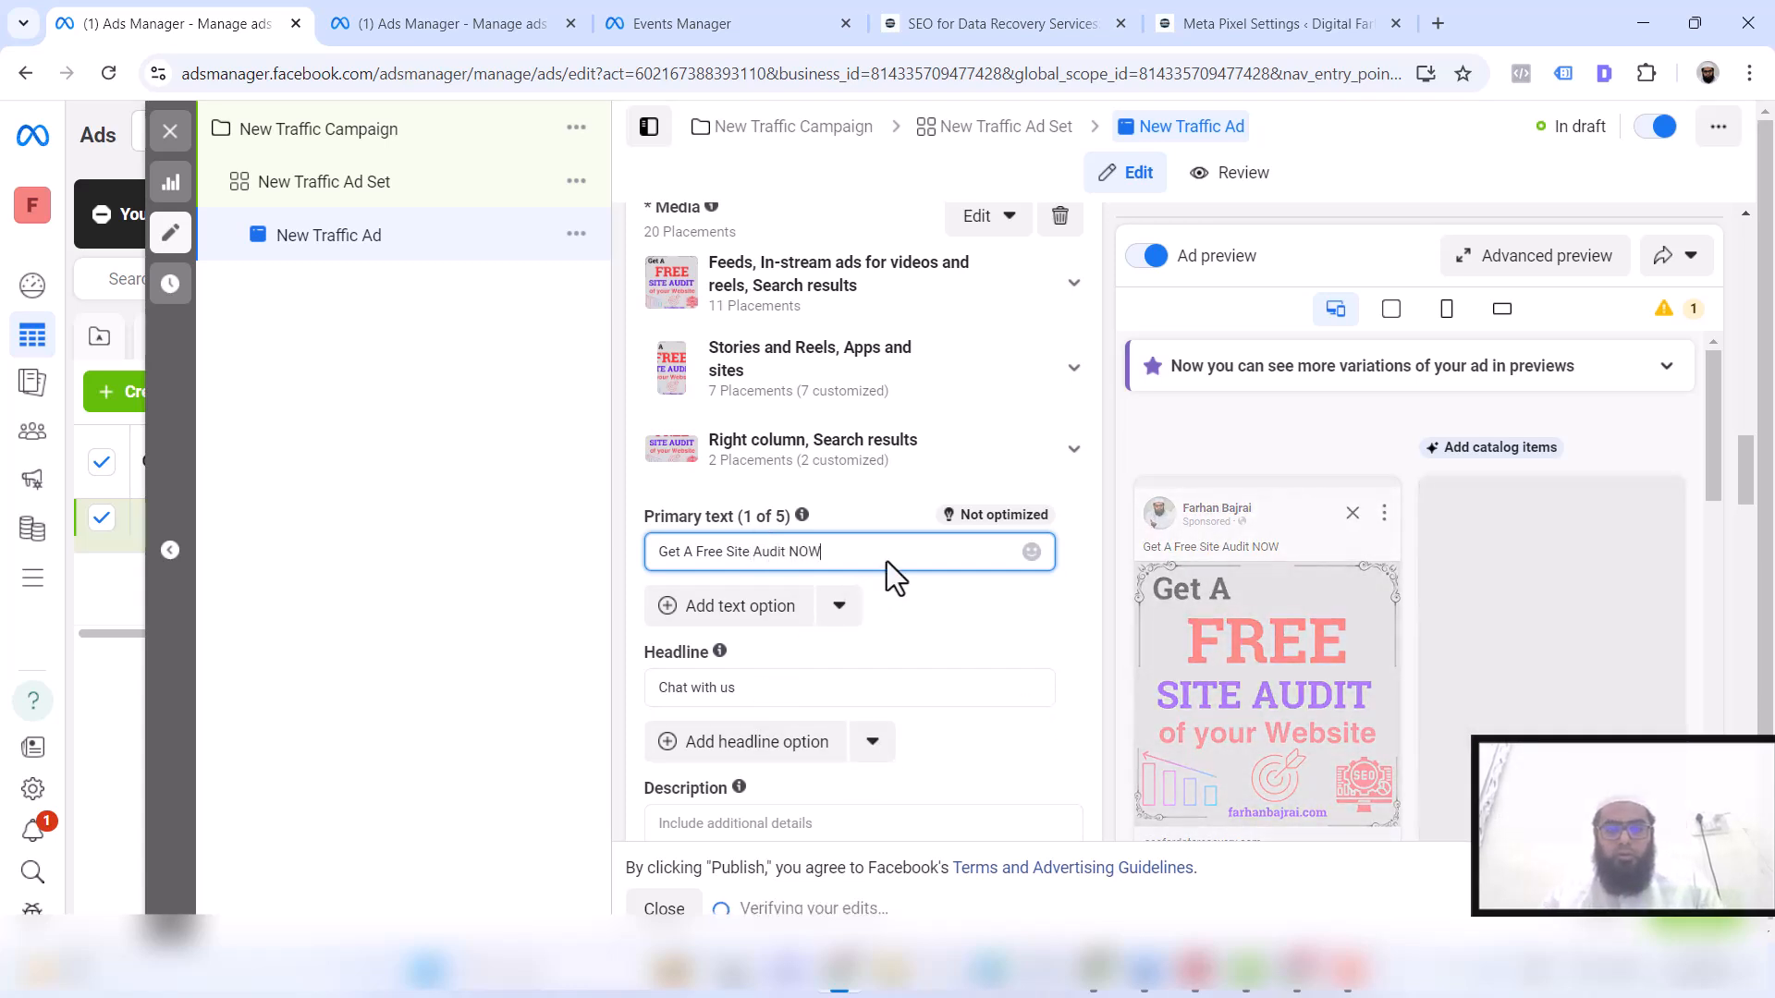
Include all three AI-generated text variations for the primary text and look through their wording
{"action": "left_click", "coordinate": [1004, 513]}
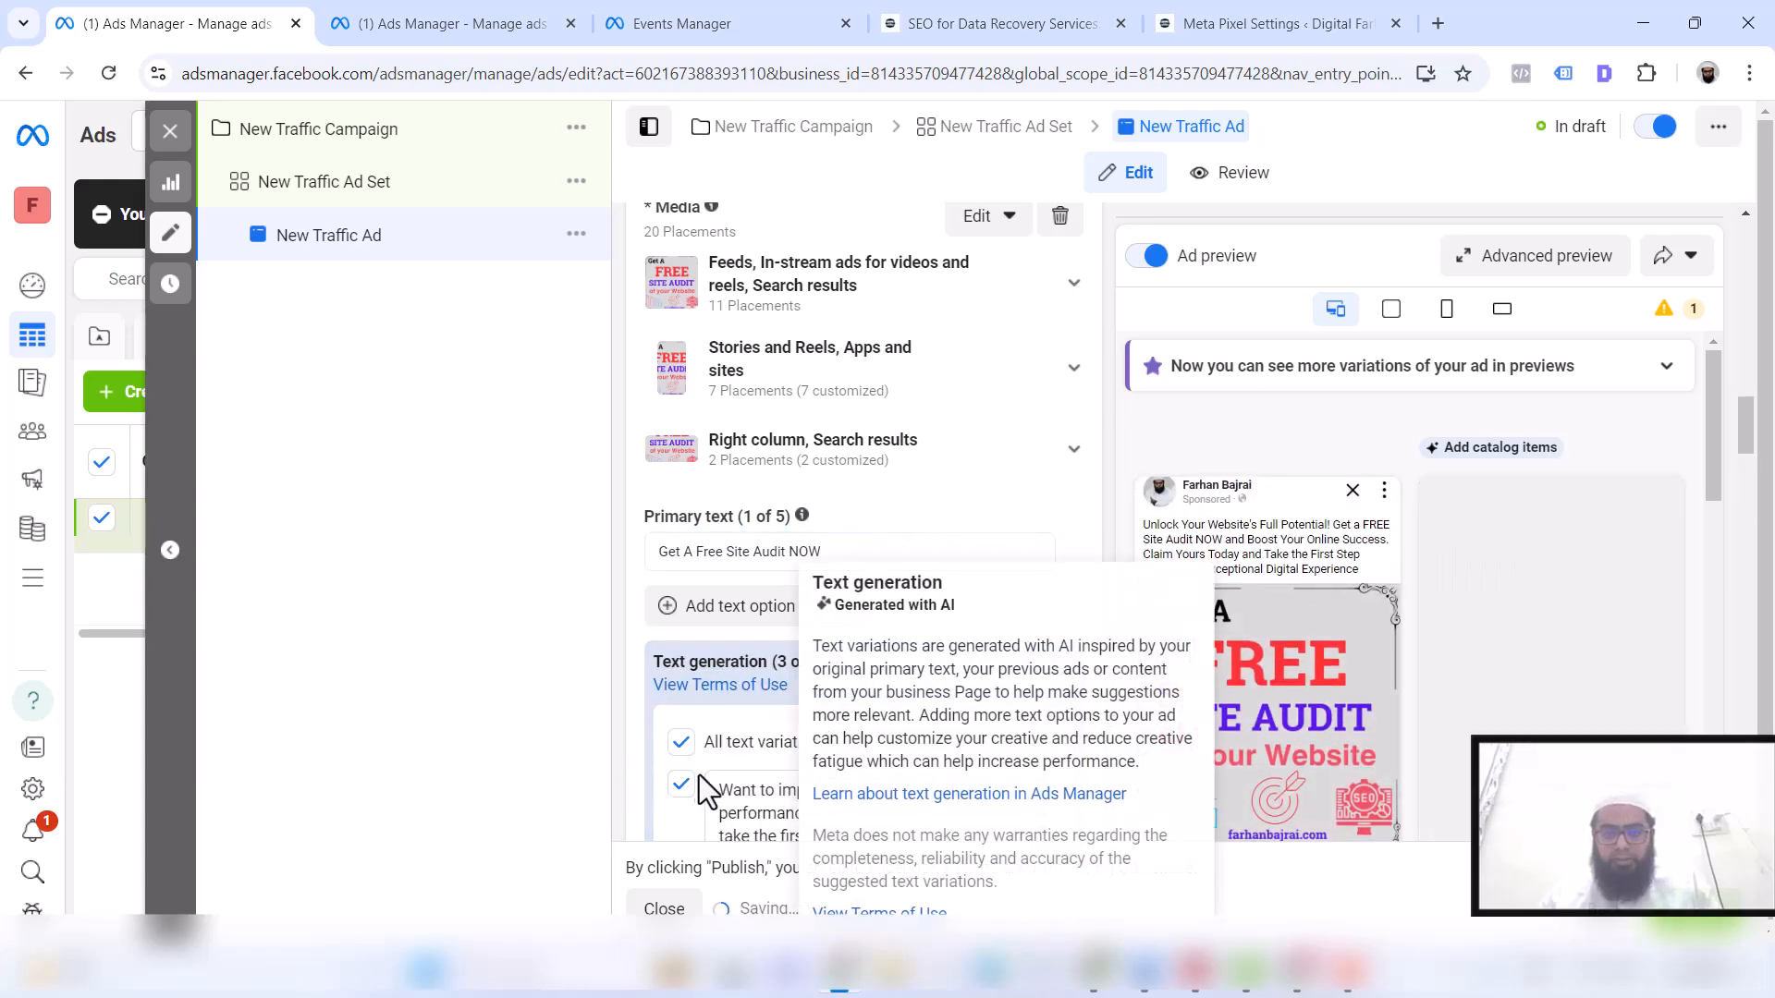
{"action": "scroll", "coordinate": [952, 541], "scroll_direction": "down", "scroll_amount": 1}
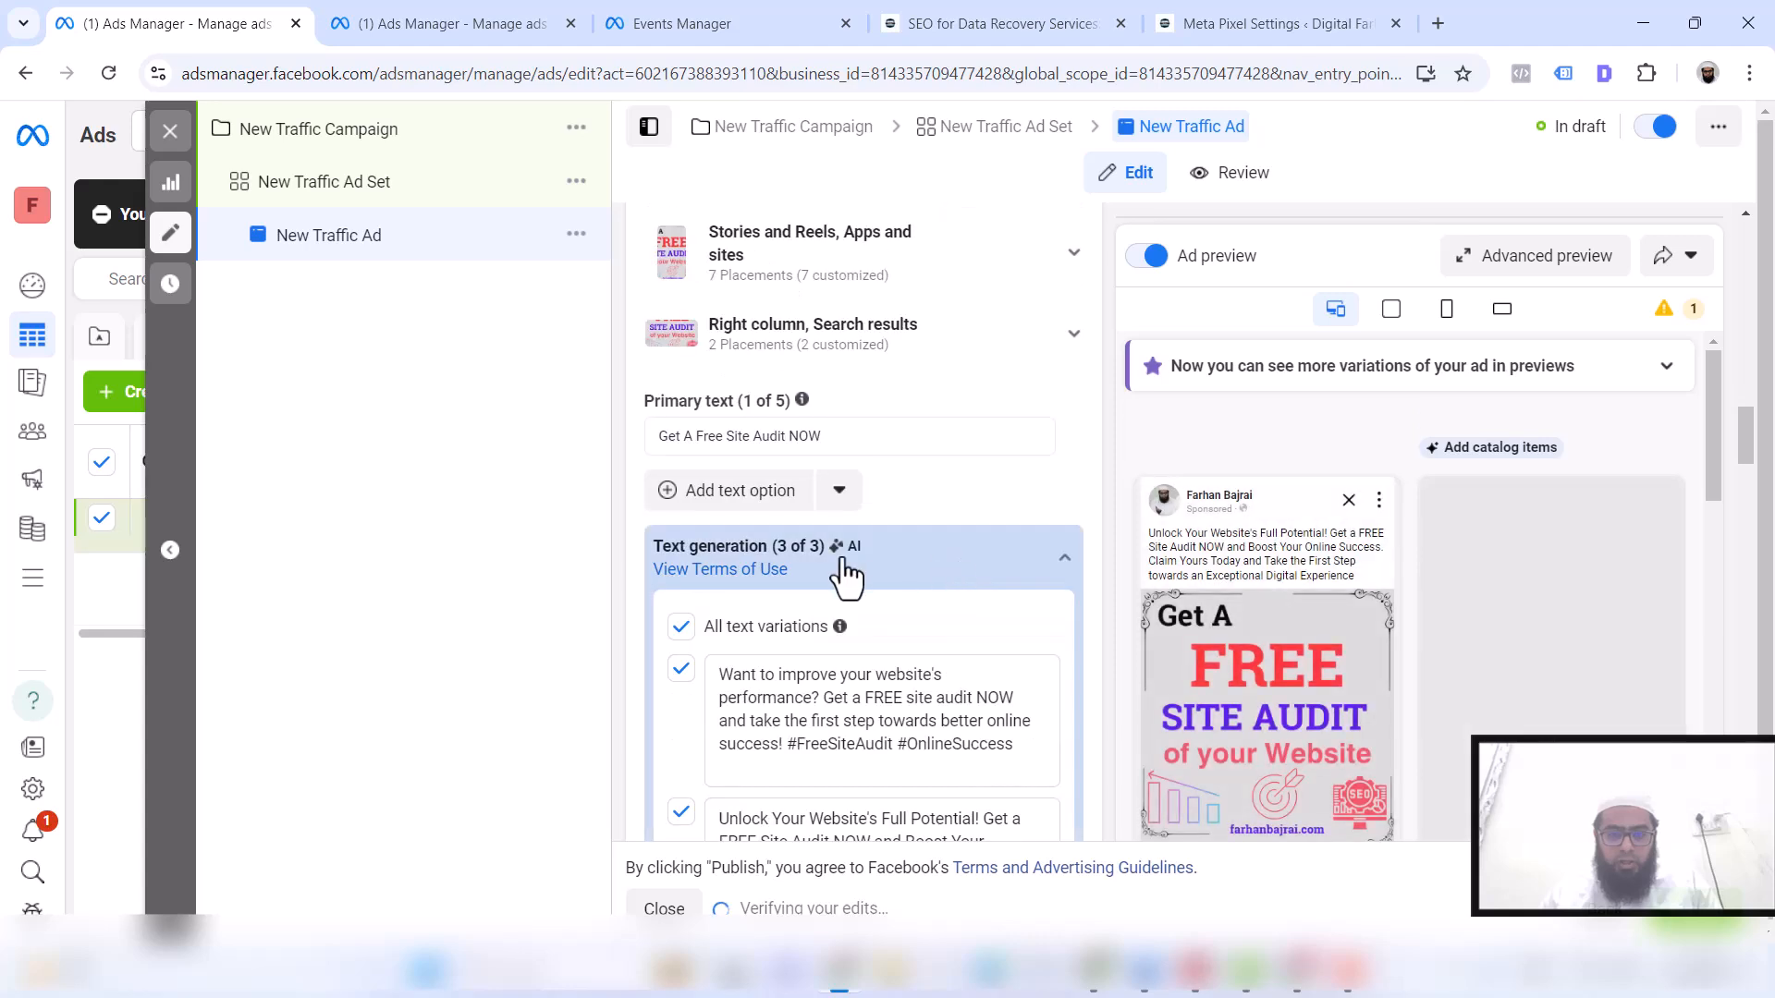
{"action": "scroll", "coordinate": [832, 592], "scroll_direction": "down", "scroll_amount": 2}
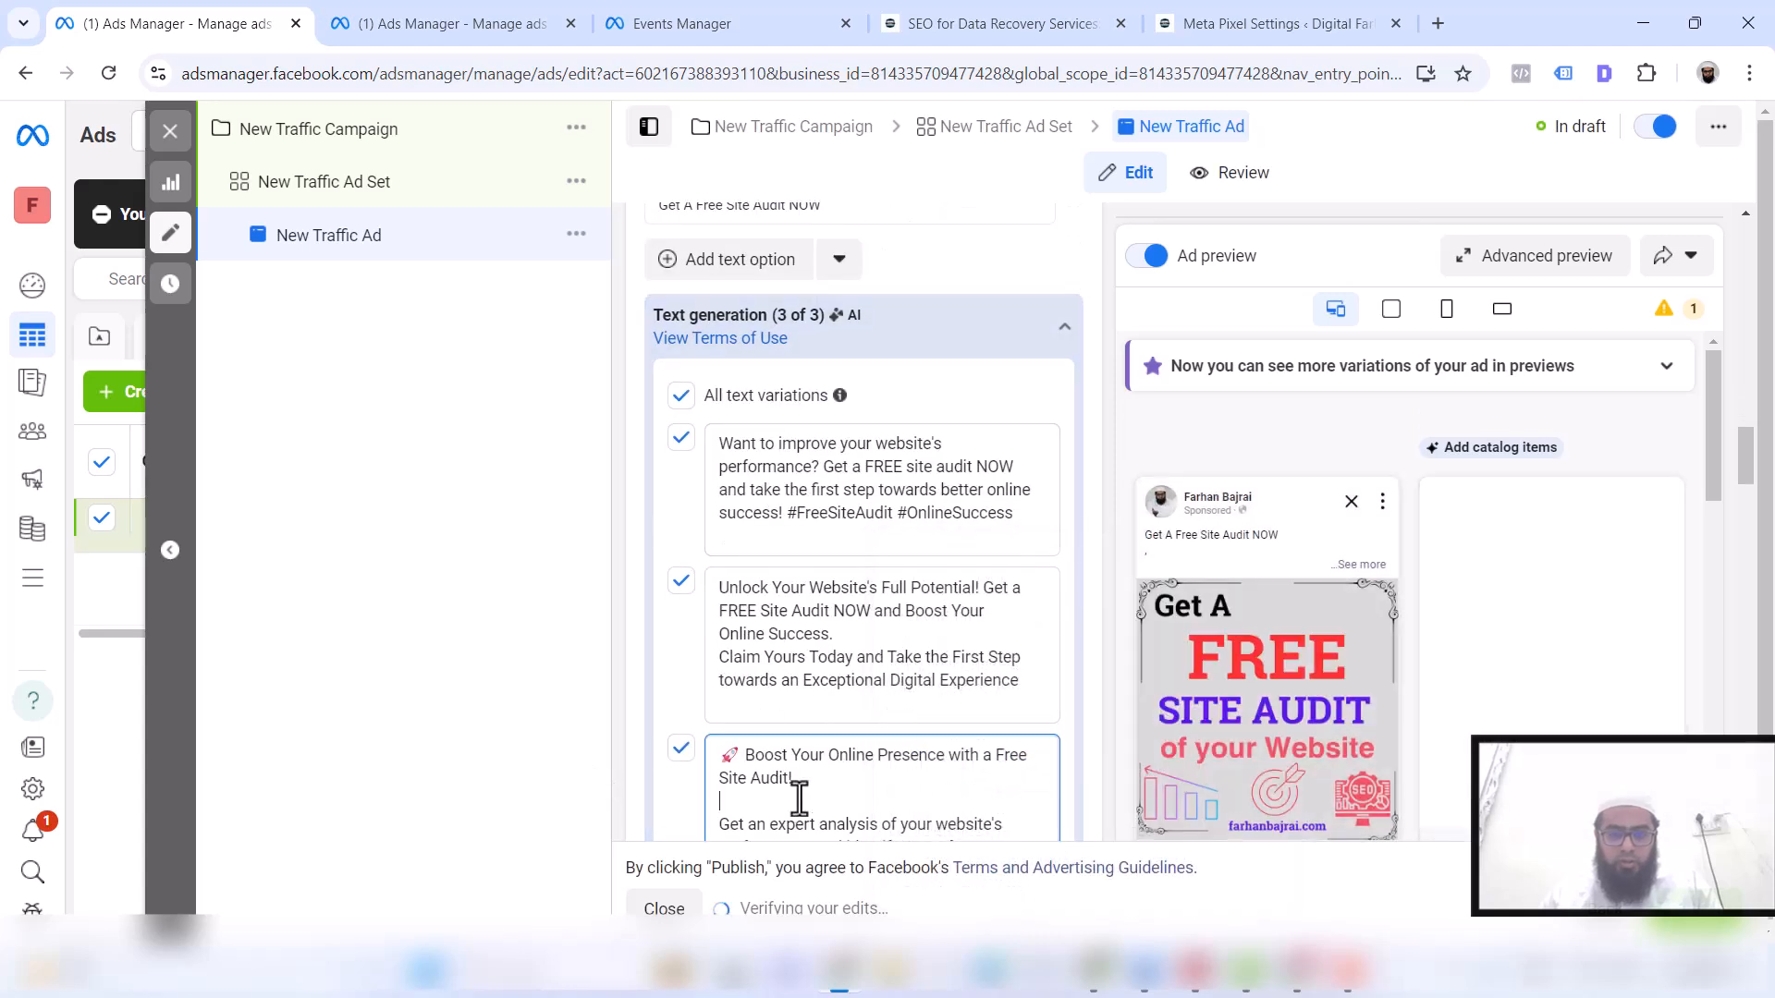
{"action": "left_click", "coordinate": [848, 772]}
{"action": "scroll", "coordinate": [860, 740], "scroll_direction": "down", "scroll_amount": 3}
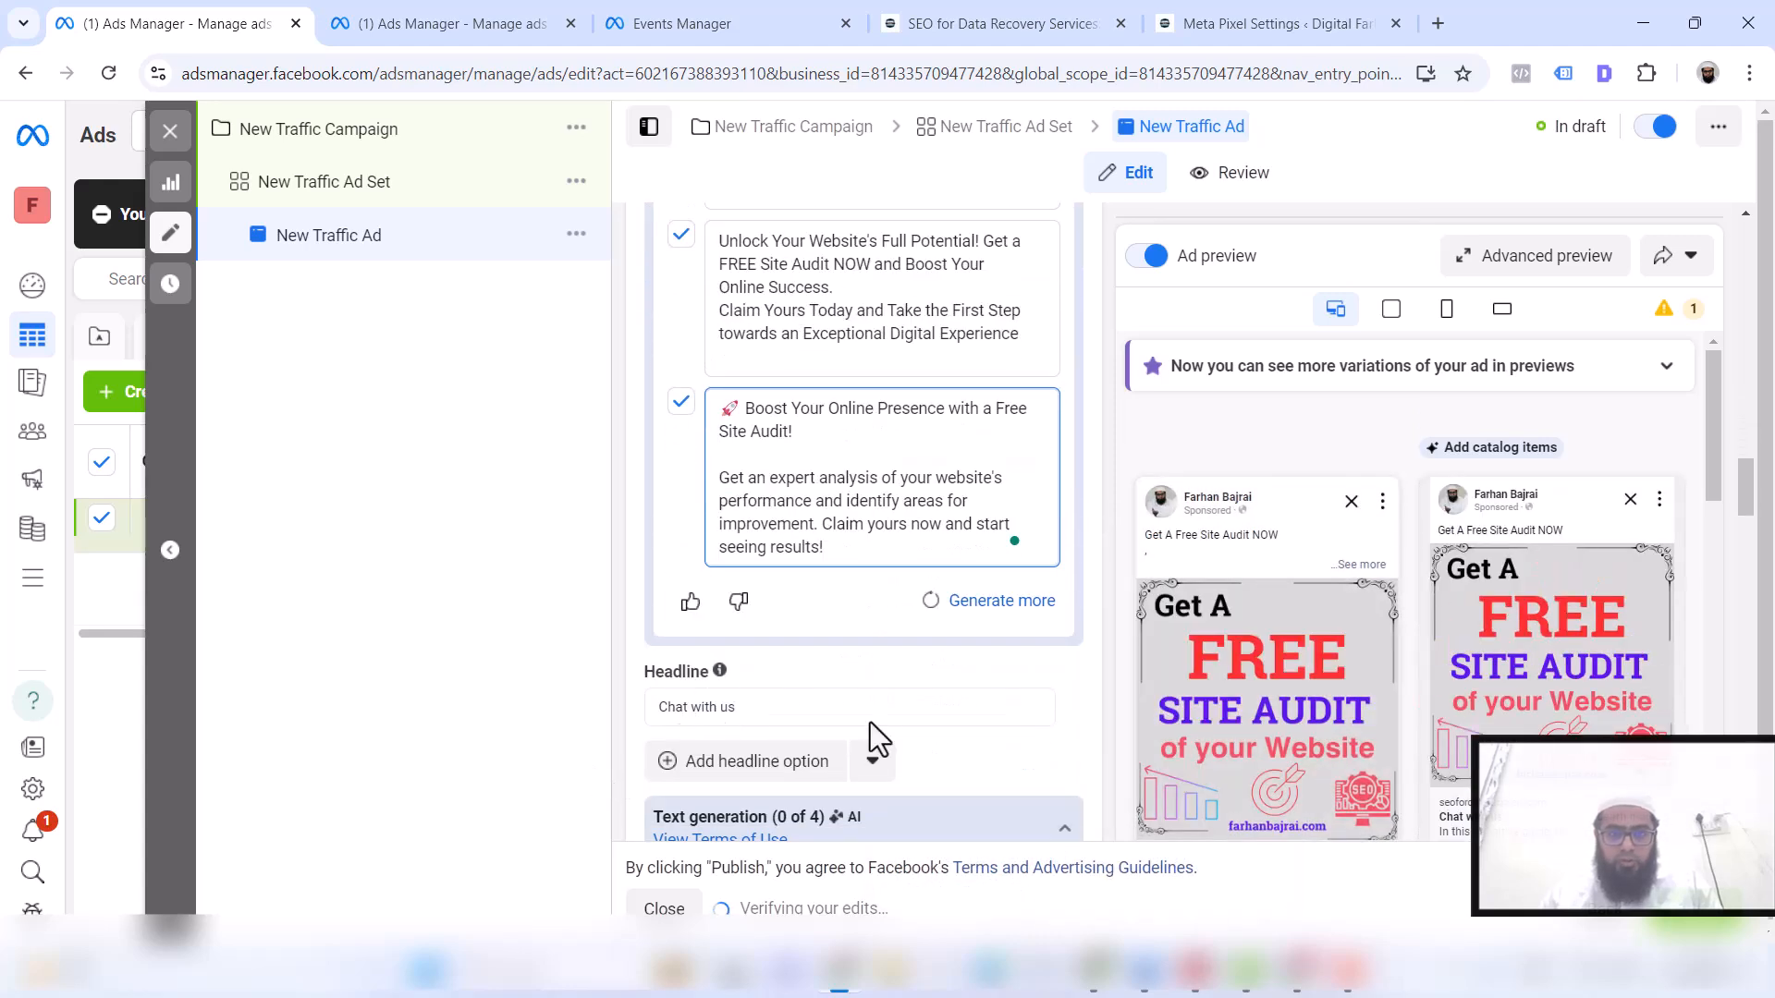
Replace the ad's headline with "Audit Your Website"
{"action": "scroll", "coordinate": [870, 723], "scroll_direction": "down", "scroll_amount": 2}
{"action": "left_click", "coordinate": [801, 474]}
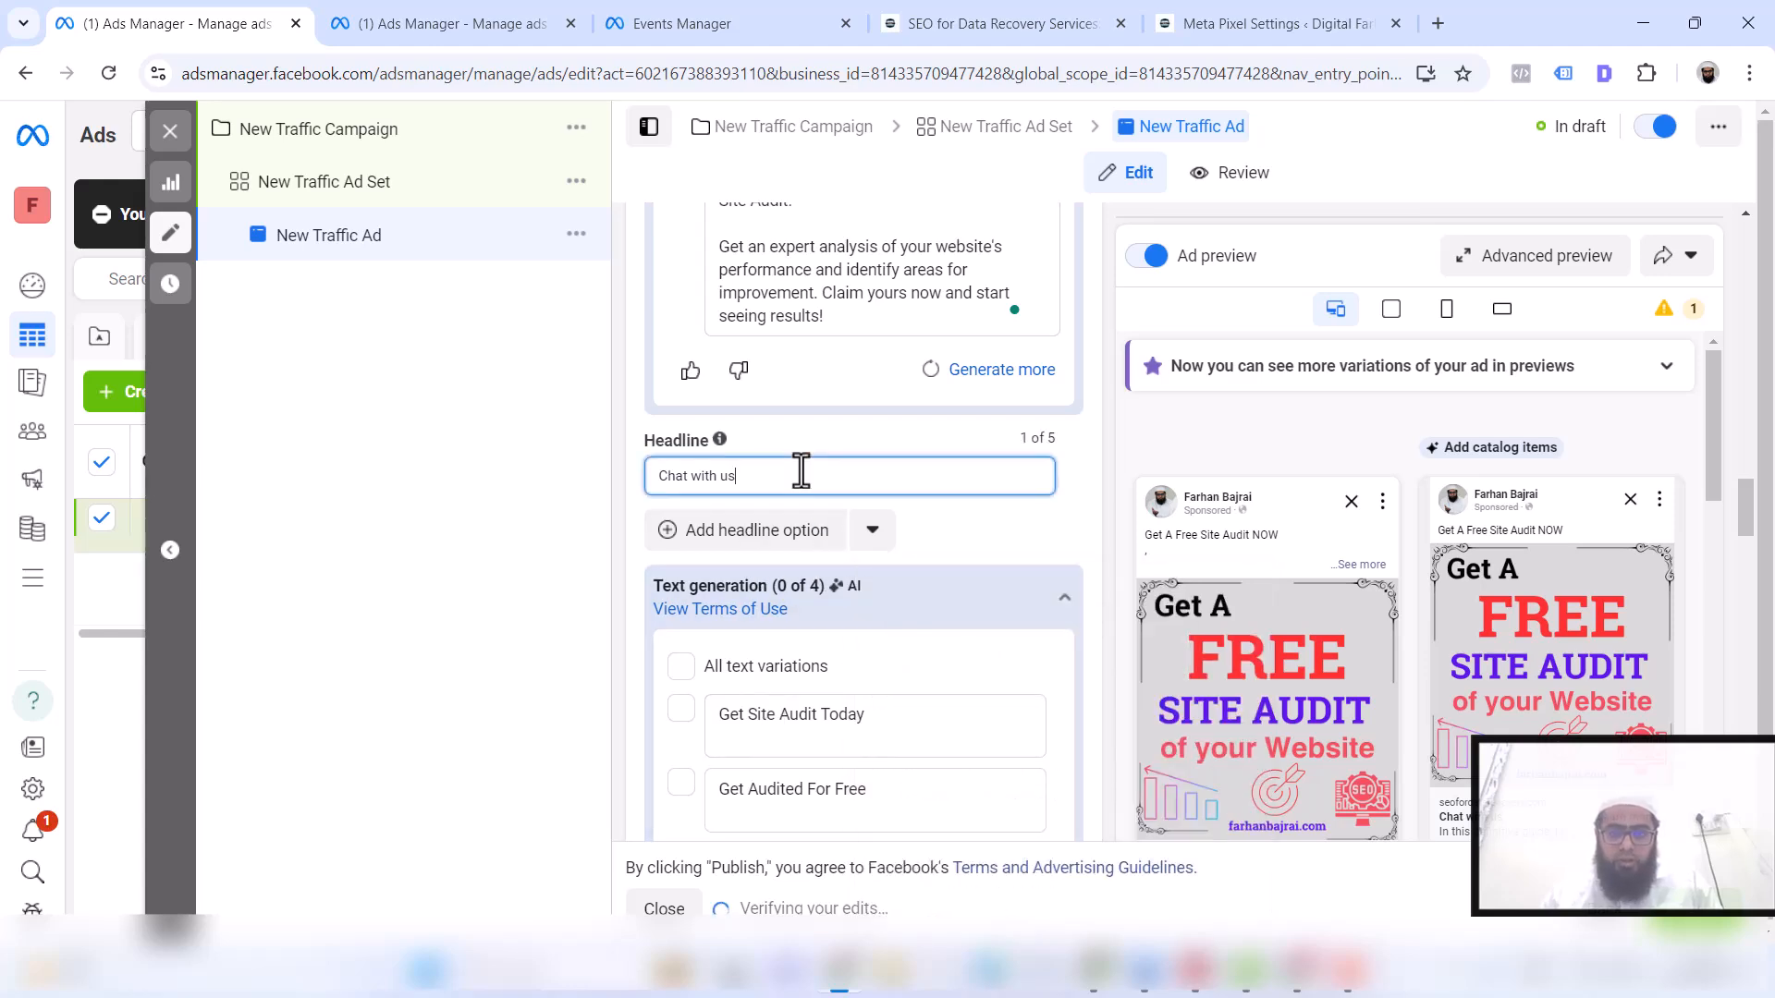
{"action": "key", "text": "ctrl+a"}
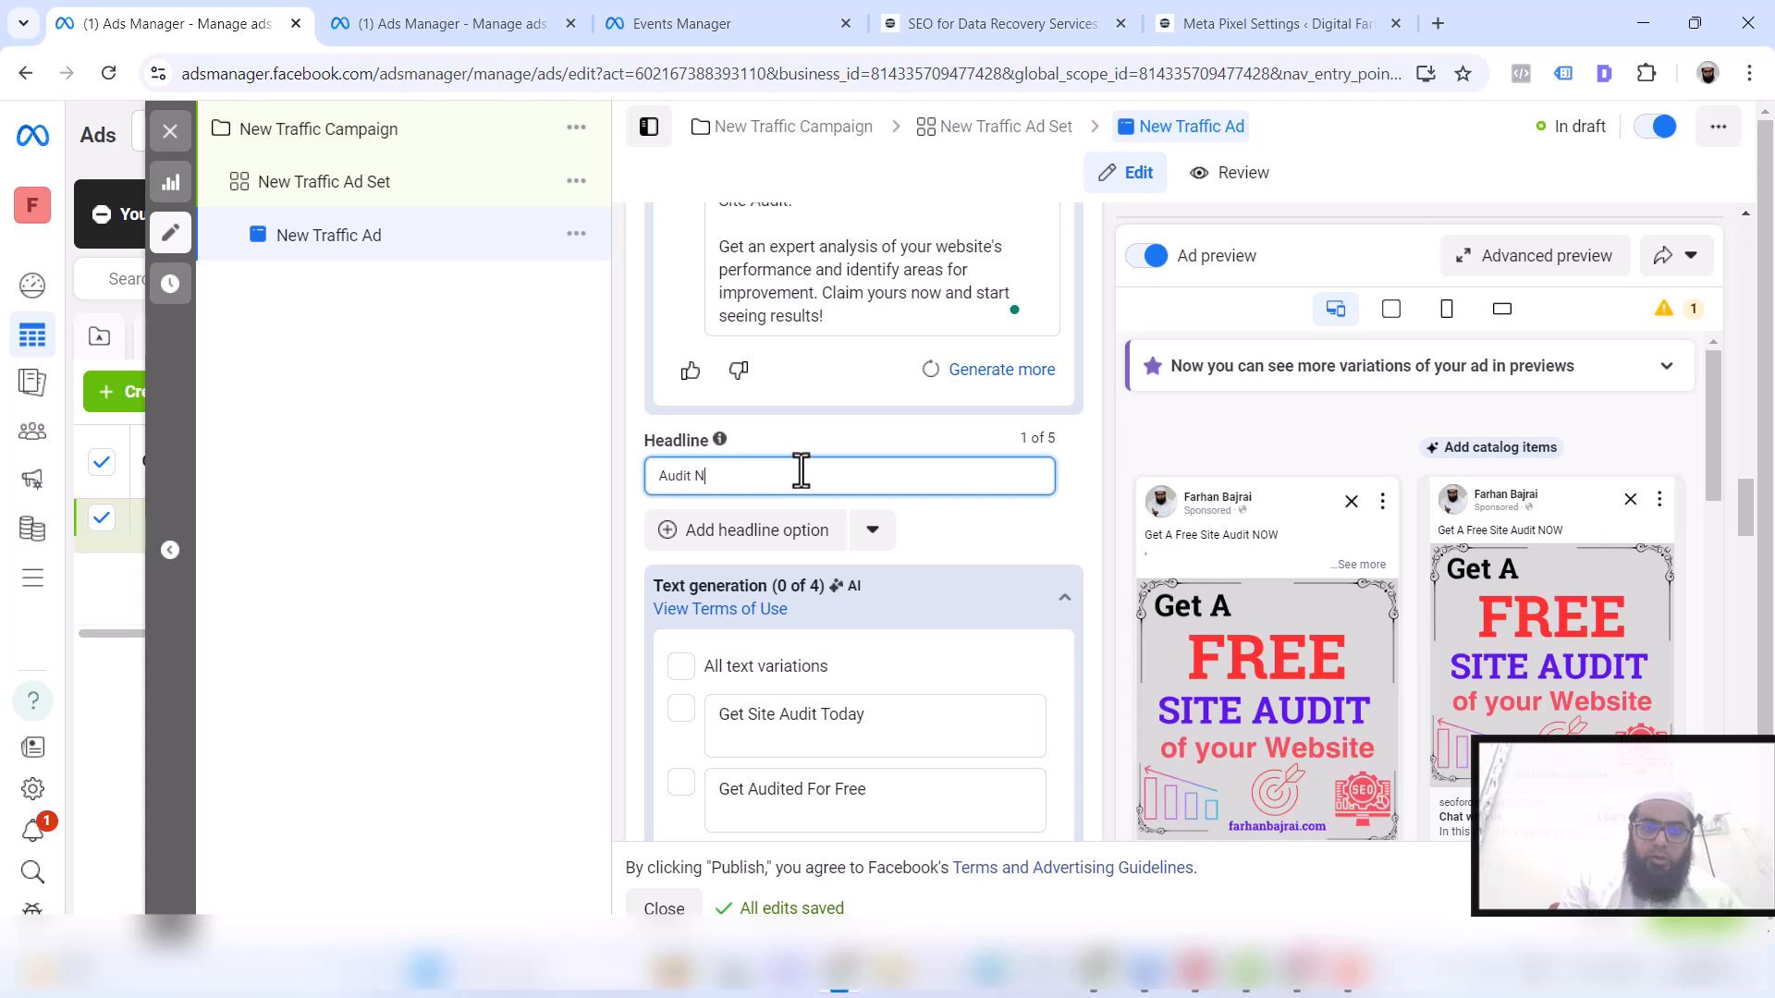
{"action": "type", "text": "Au"}
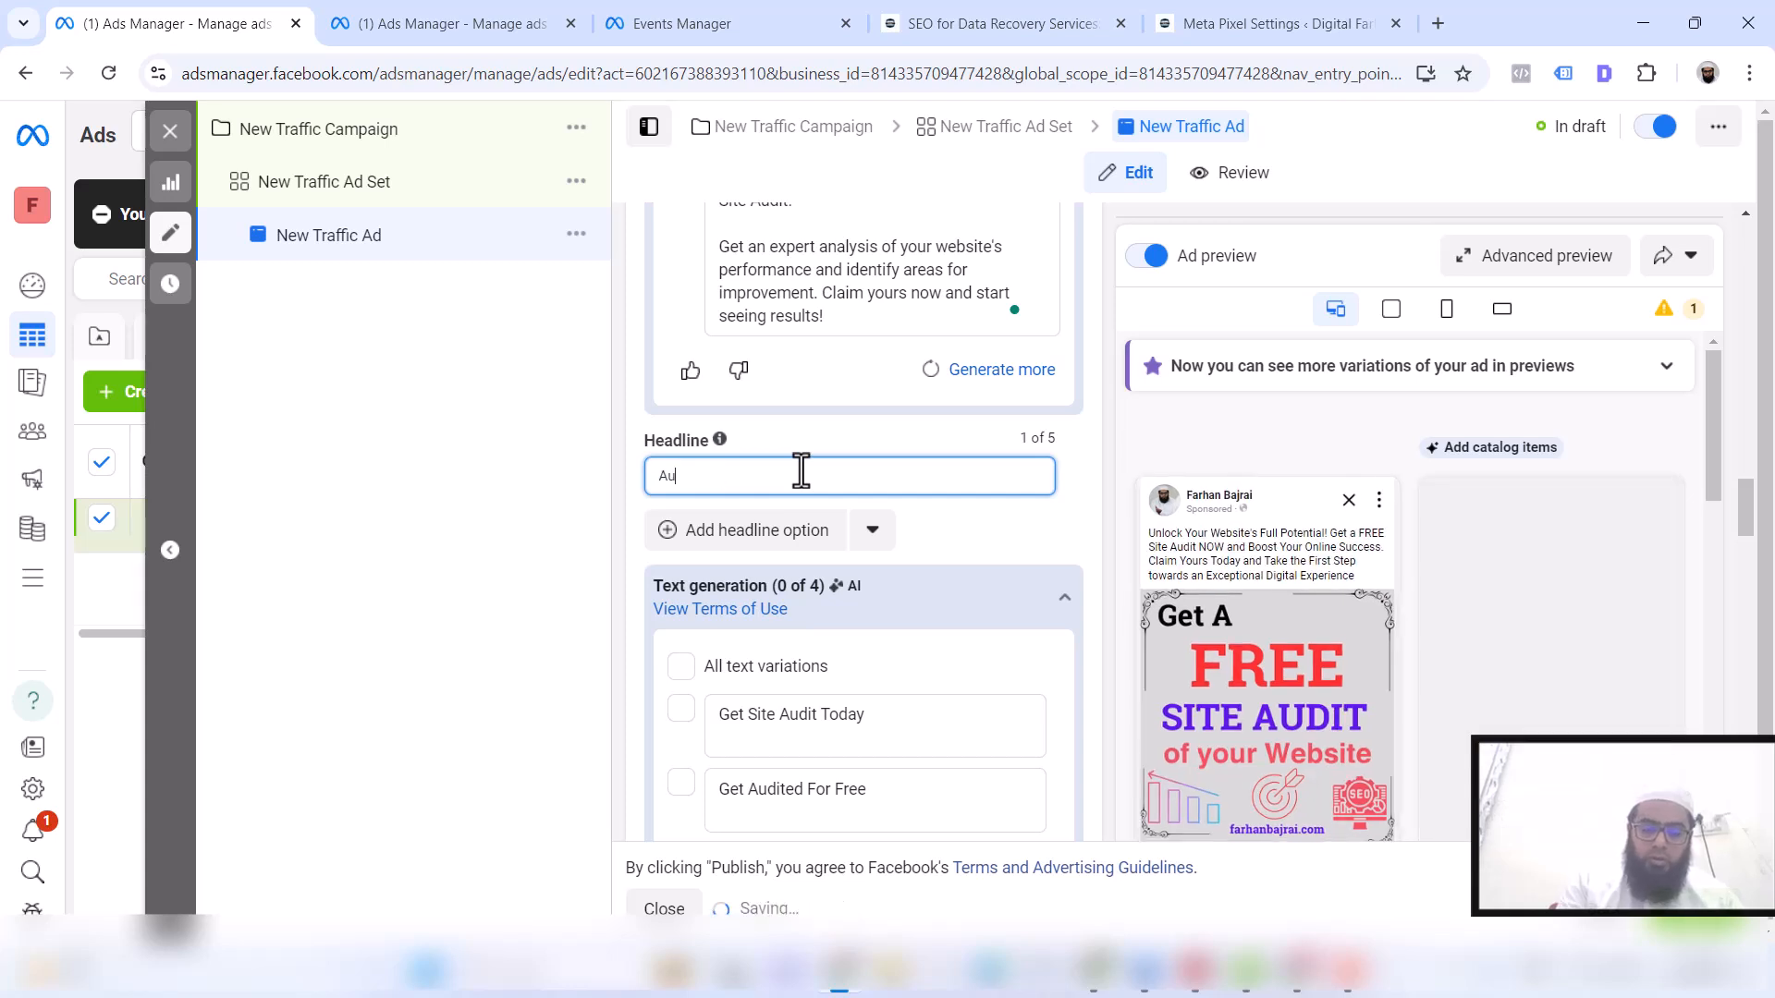
{"action": "type", "text": "dit Your Website"}
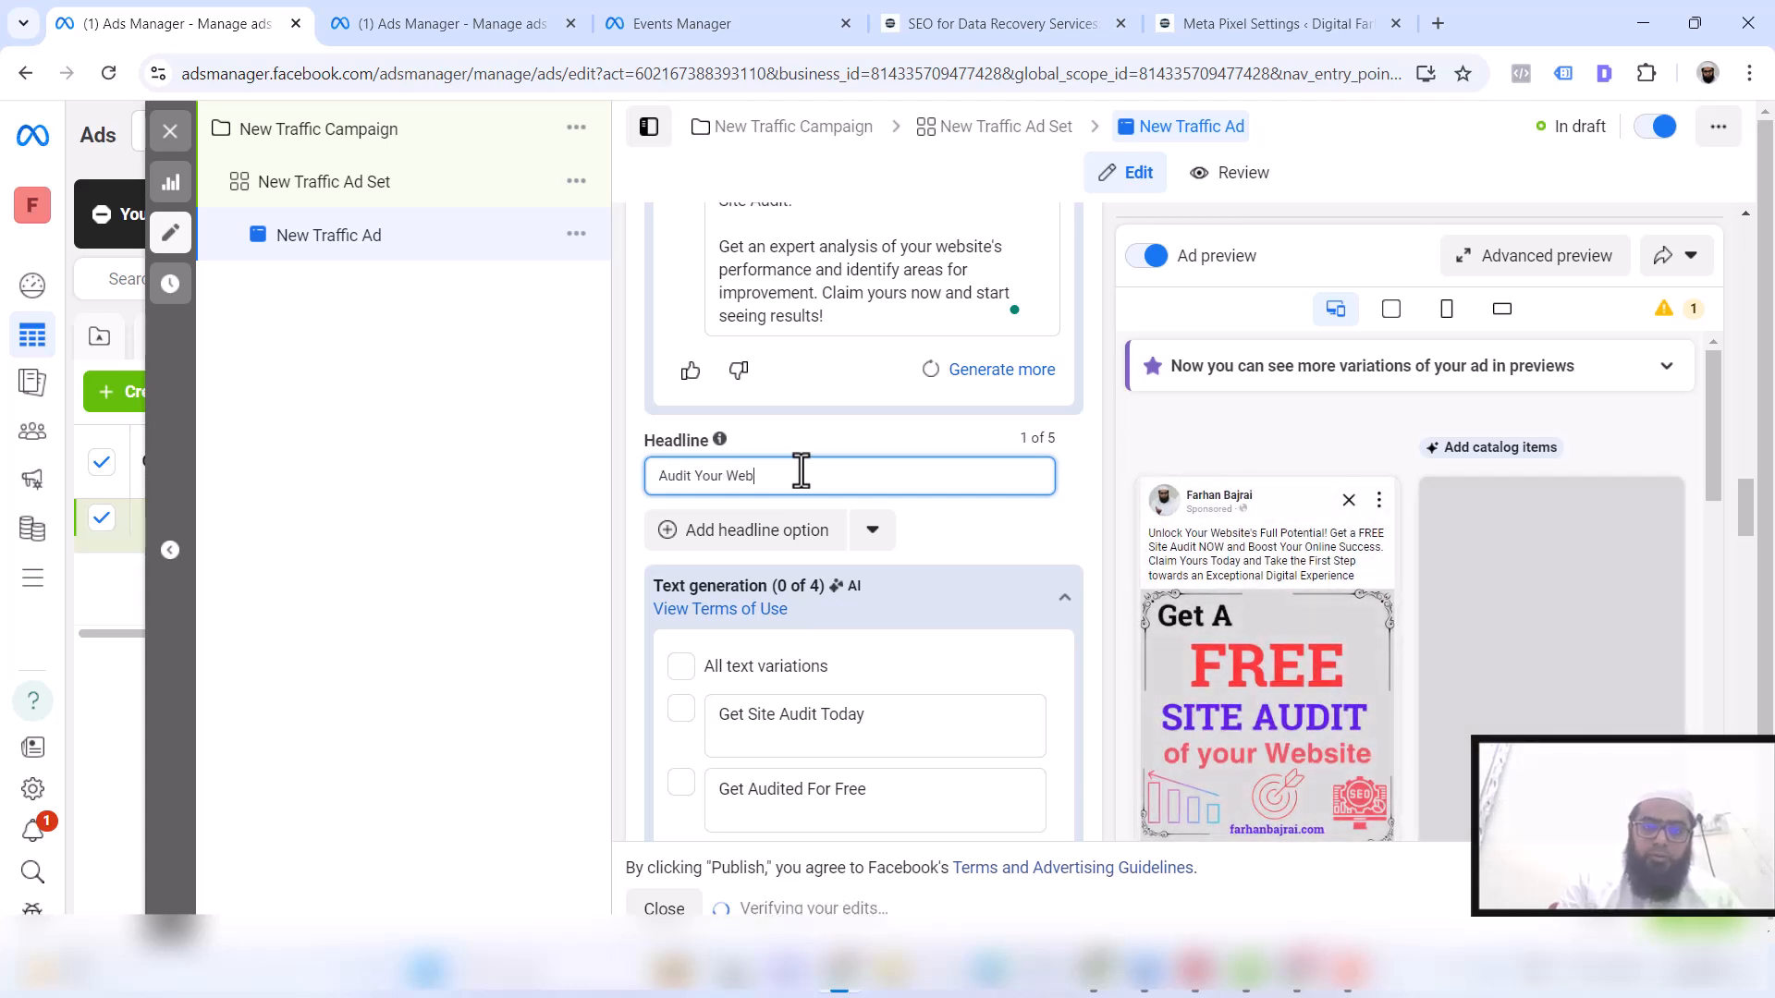
Include the suggested headline "Get Site Audit Today", clear the main headline and check the ad preview
{"action": "left_click", "coordinate": [682, 710]}
{"action": "left_click", "coordinate": [731, 477]}
{"action": "key", "text": "ctrl+a"}
{"action": "key", "text": "BackSpace"}
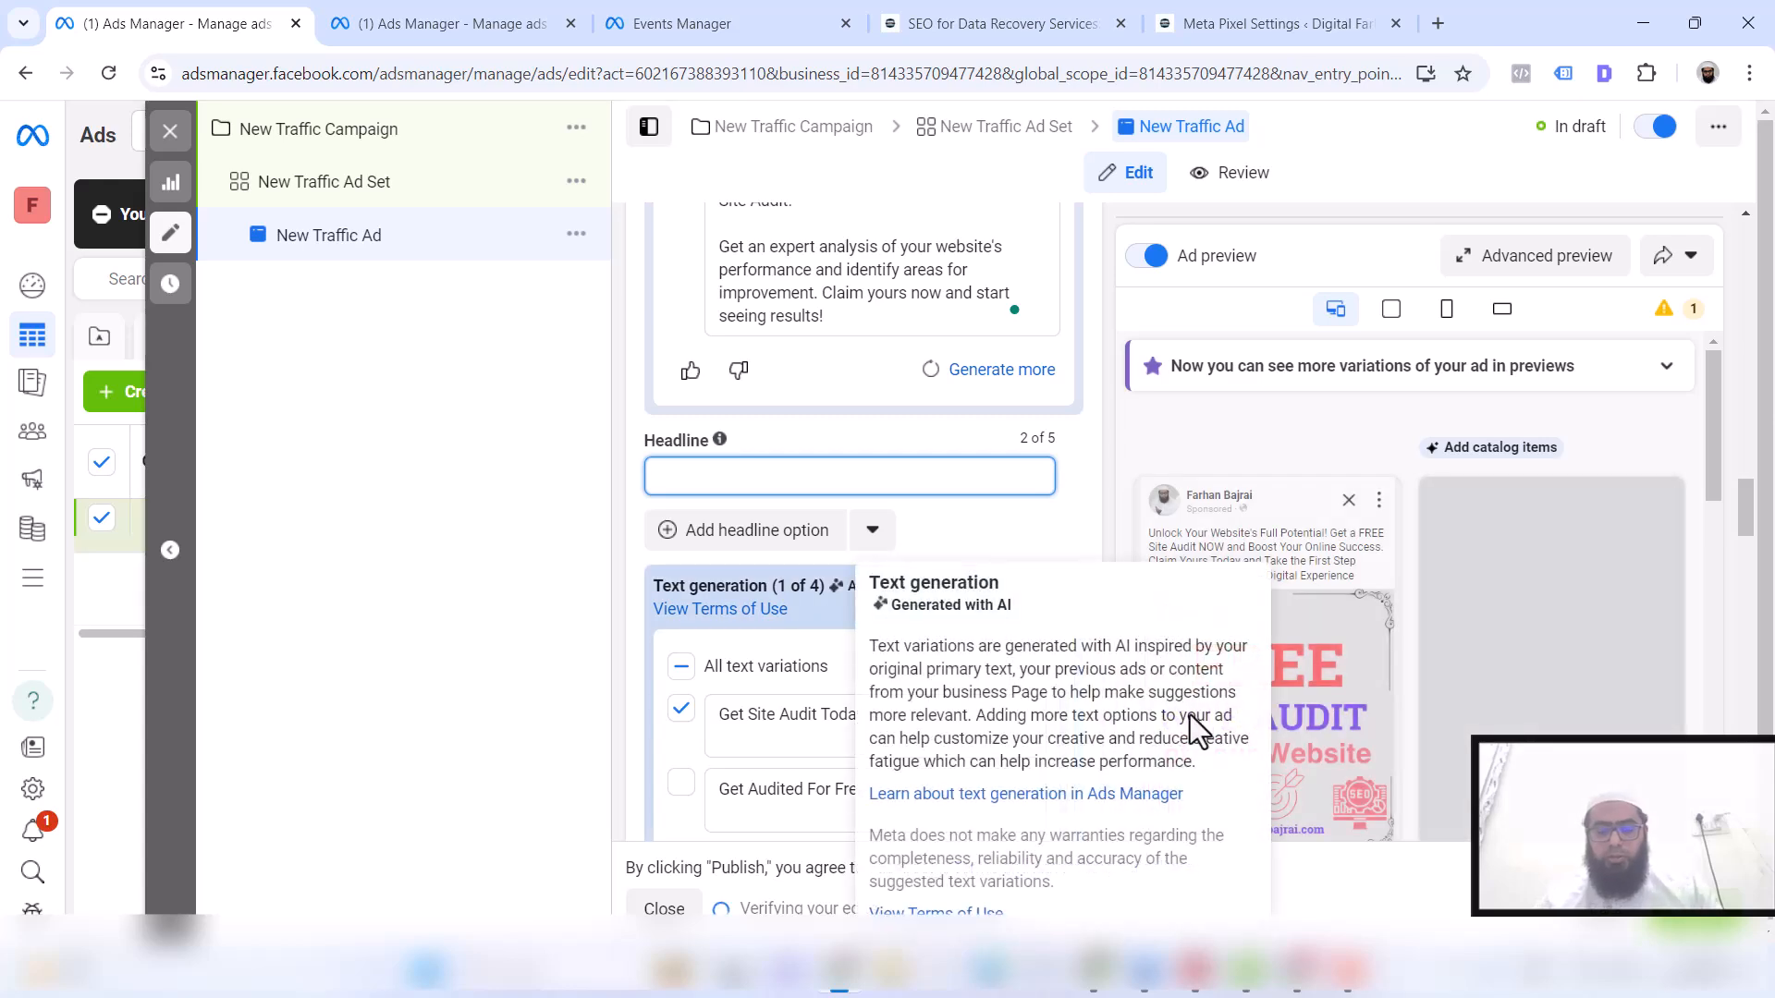
{"action": "scroll", "coordinate": [1294, 664], "scroll_direction": "down", "scroll_amount": 2}
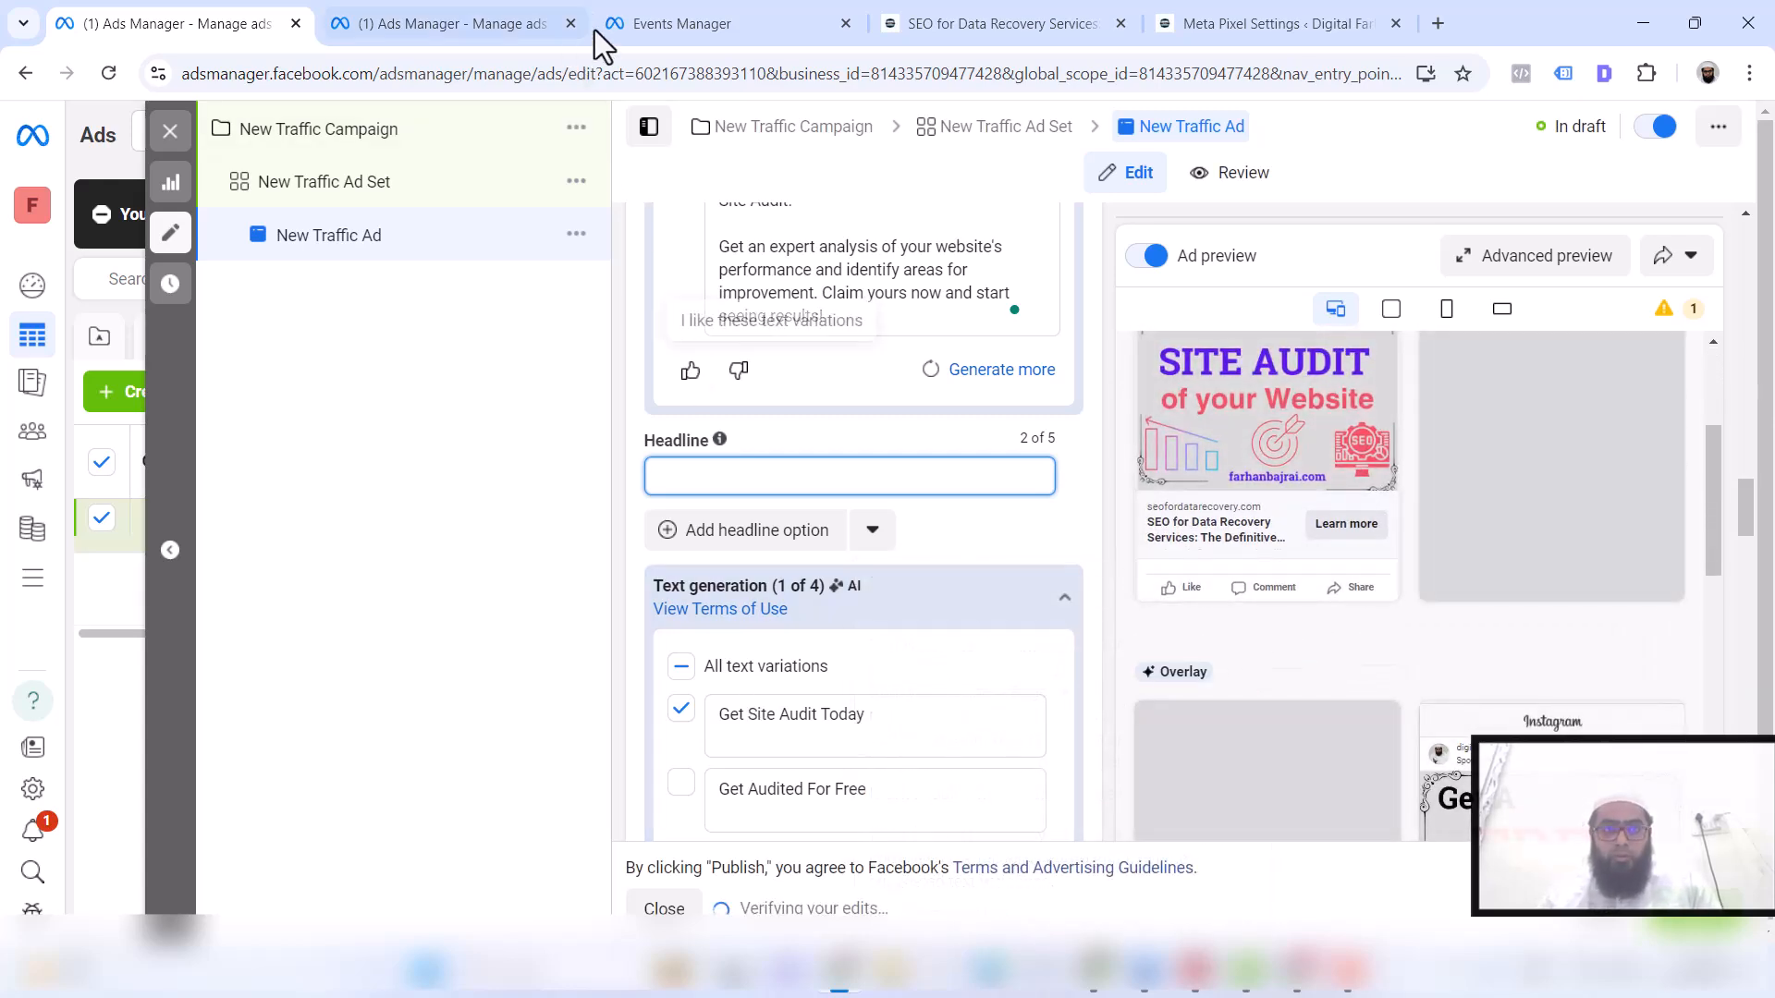
Open the website's SEO Services page, copy its address and return to the ad in Ads Manager
{"action": "left_click", "coordinate": [903, 19]}
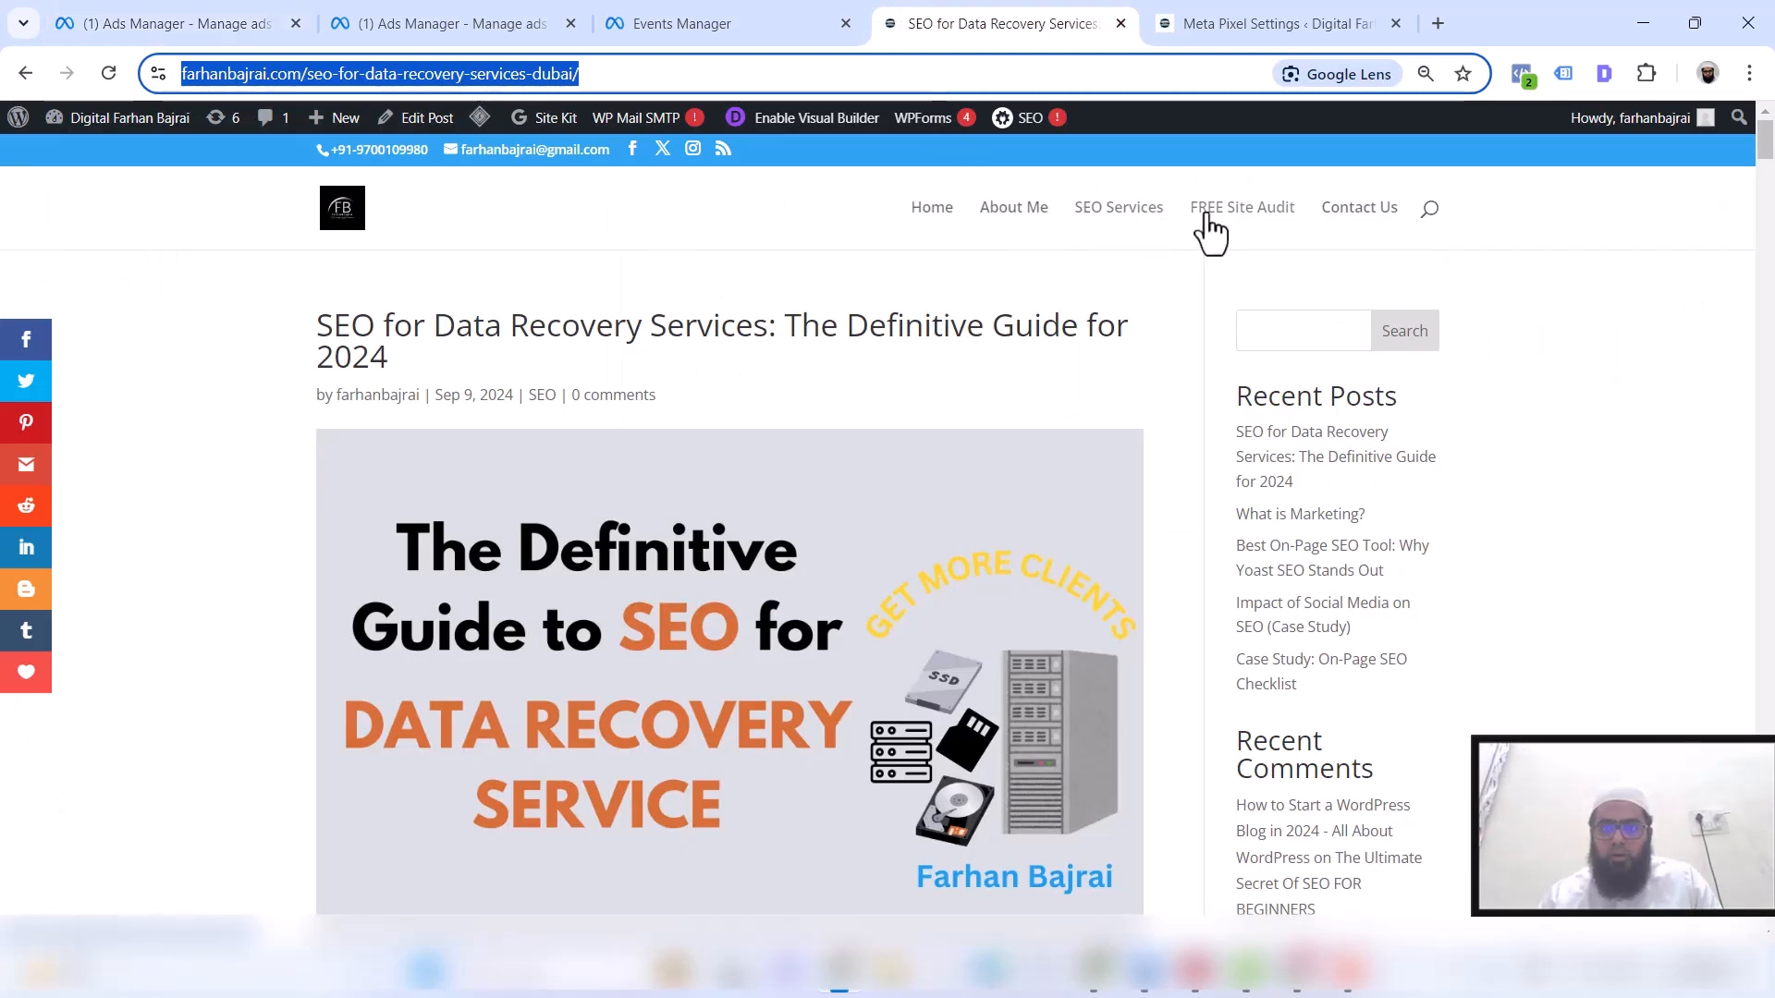
{"action": "key", "text": "Return"}
{"action": "left_click", "coordinate": [465, 74]}
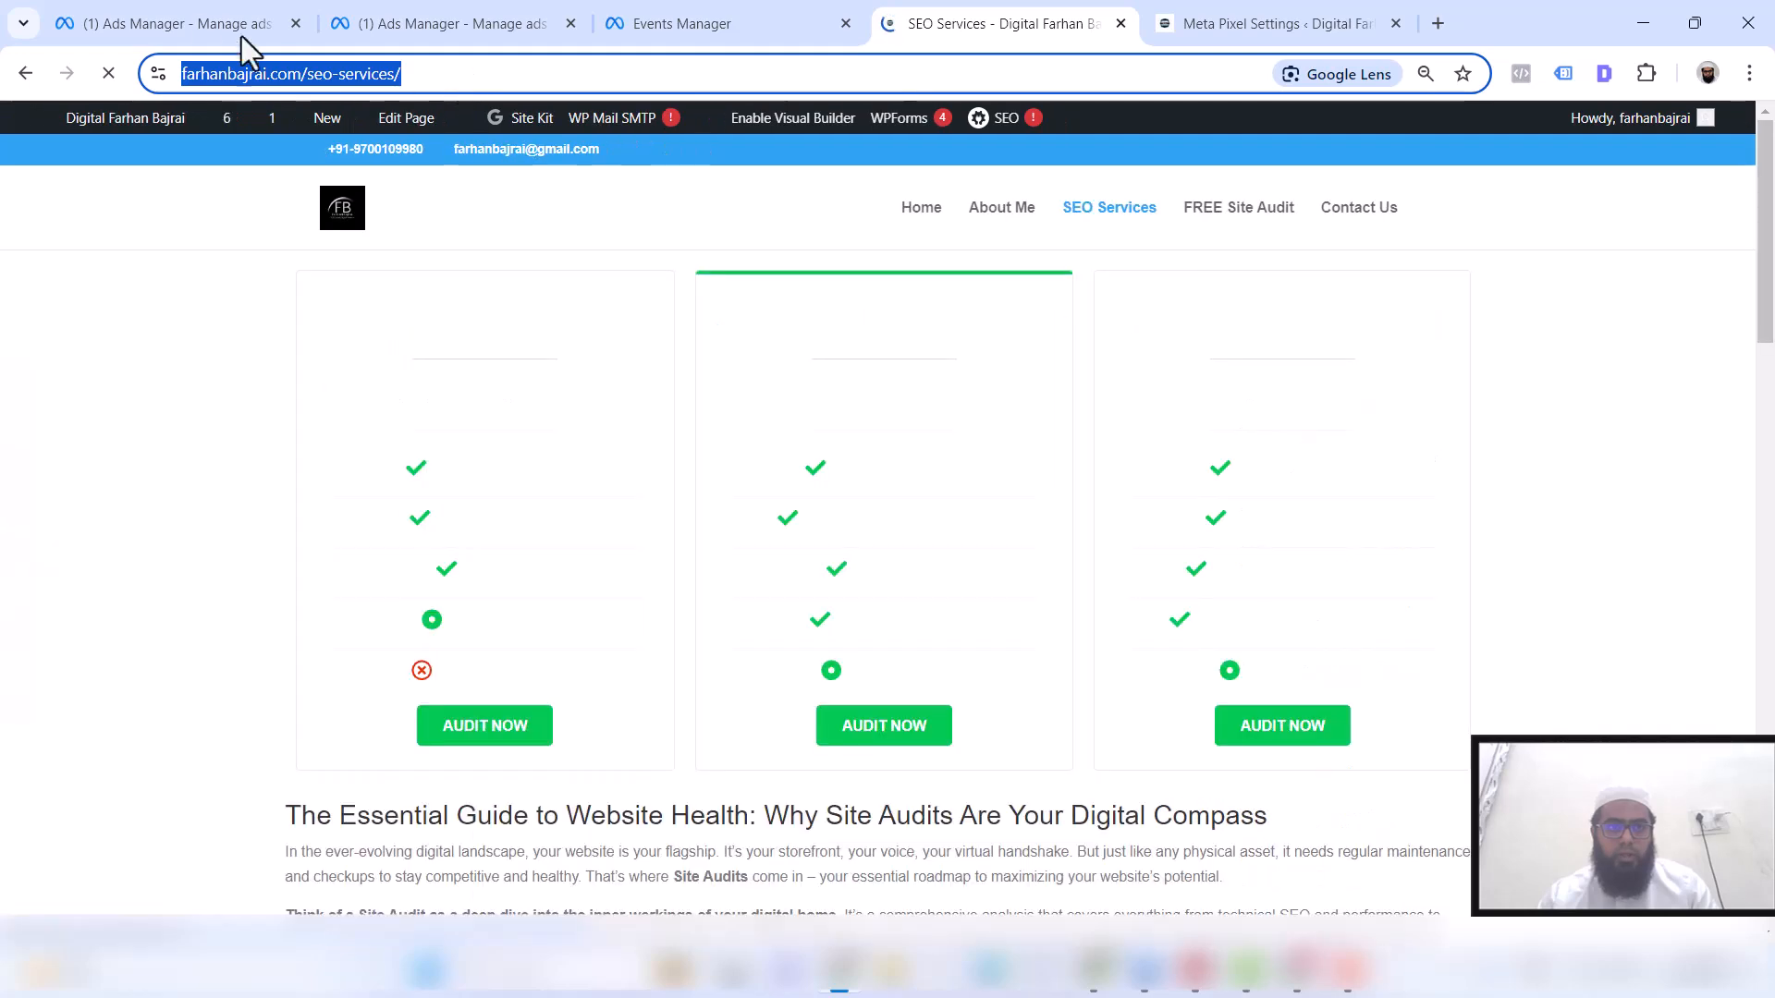
{"action": "left_click", "coordinate": [185, 23]}
Replace the website URL in the Ad sources section with the copied SEO Services page address
{"action": "scroll", "coordinate": [886, 629], "scroll_direction": "up", "scroll_amount": 10}
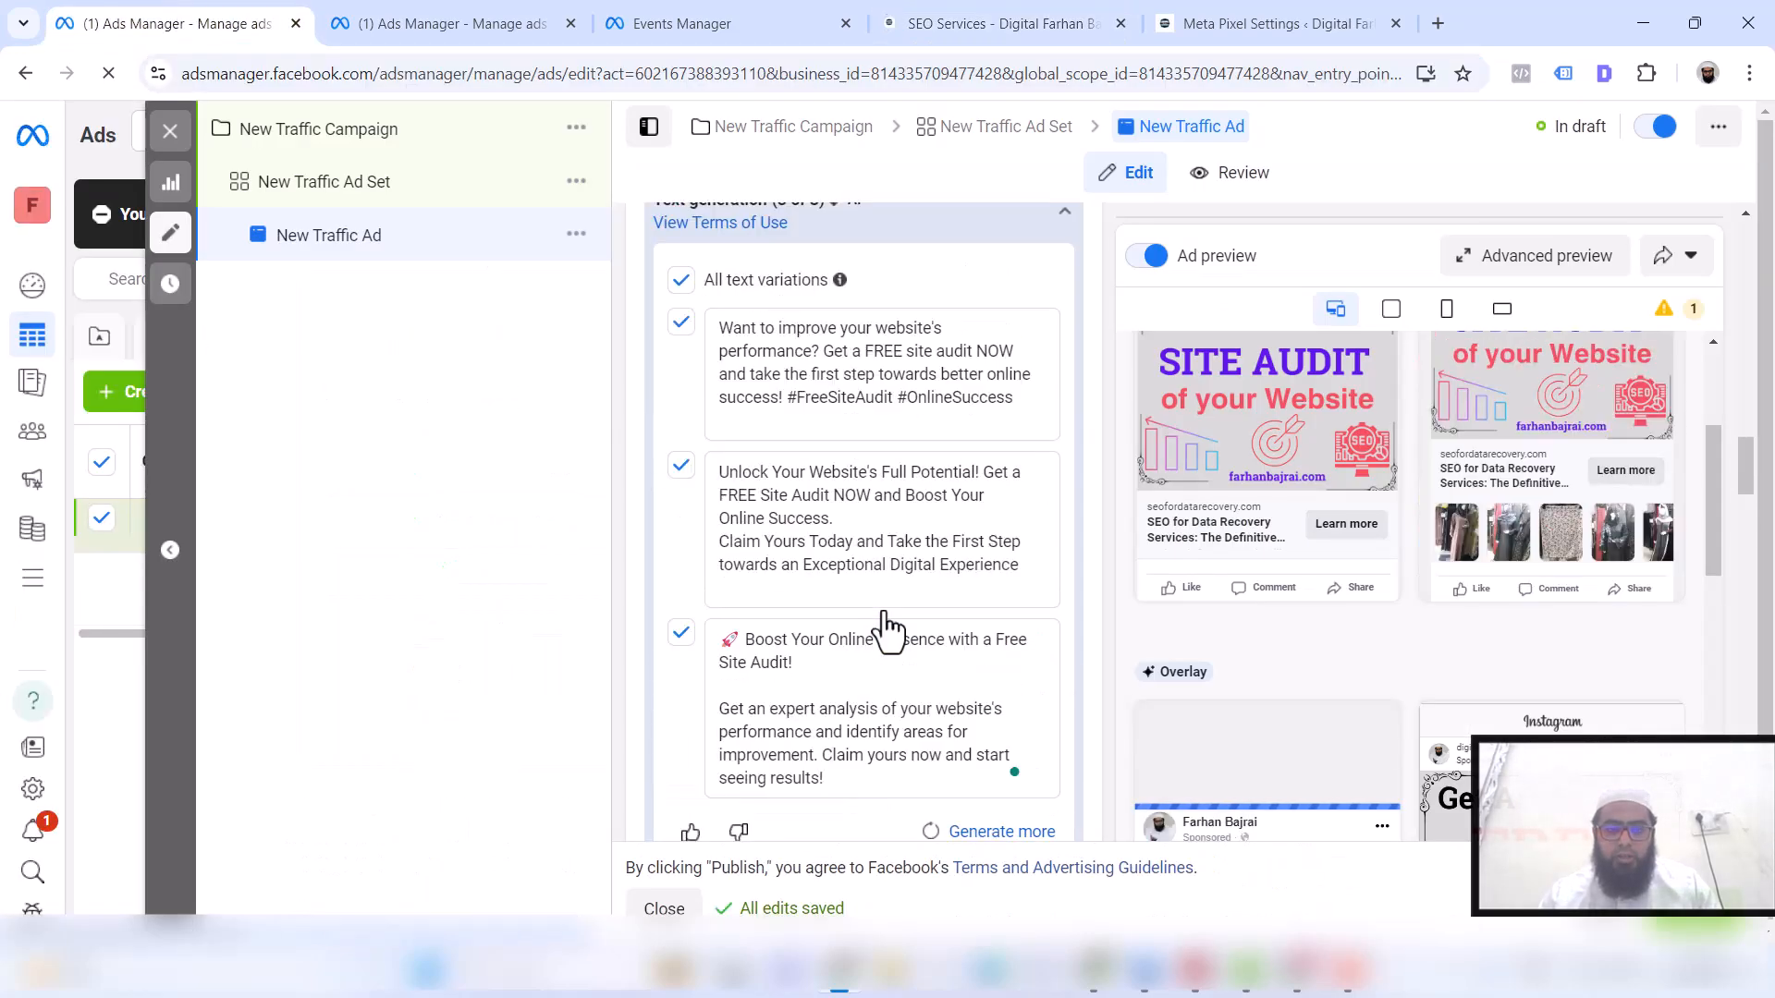
{"action": "scroll", "coordinate": [884, 610], "scroll_direction": "up", "scroll_amount": 10}
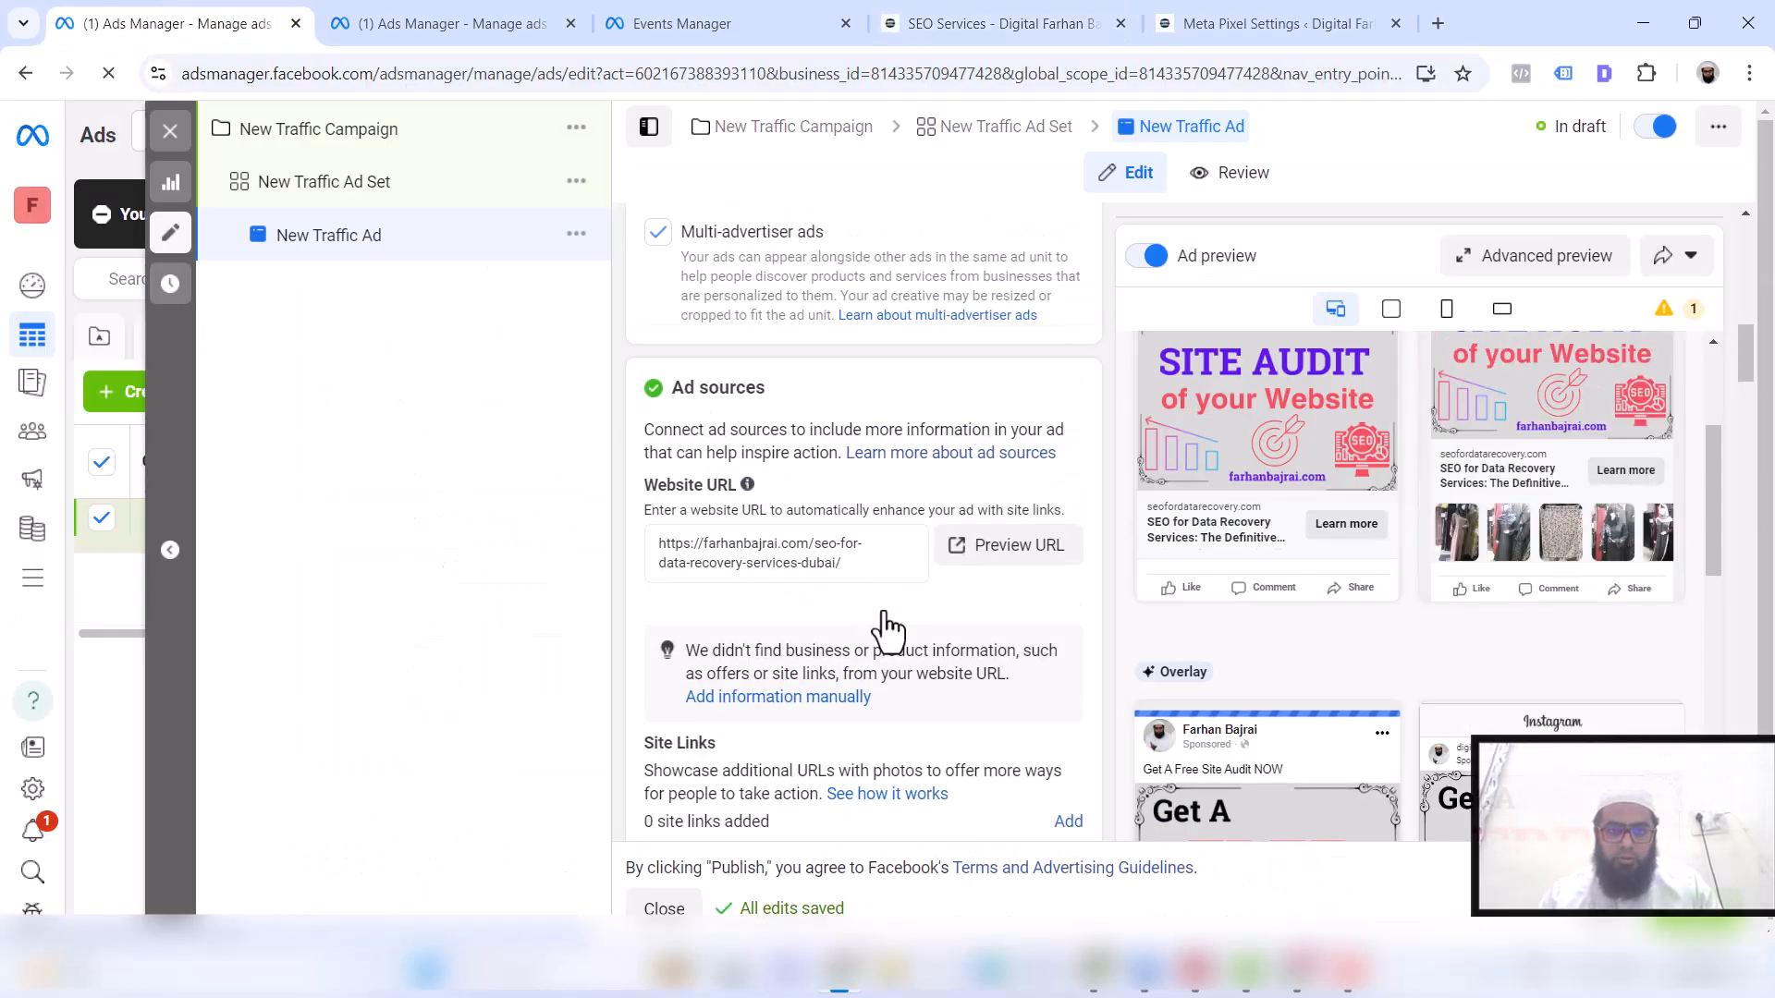
{"action": "scroll", "coordinate": [884, 610], "scroll_direction": "up", "scroll_amount": 6}
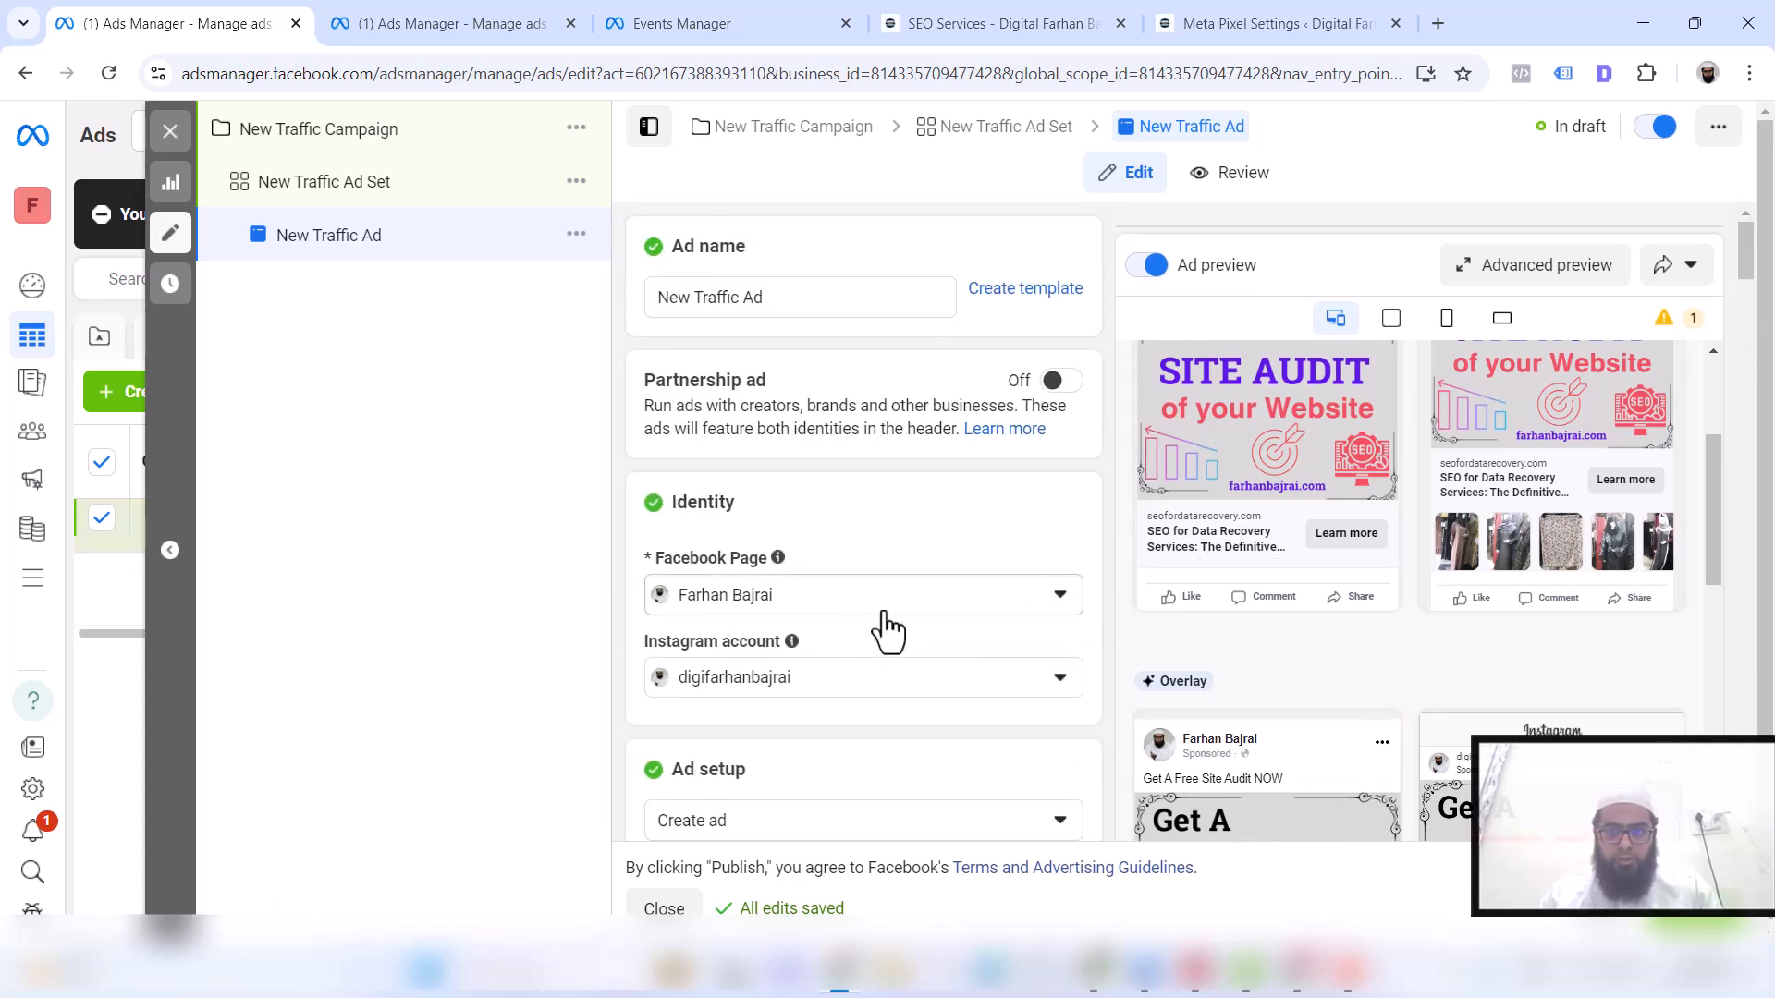
{"action": "scroll", "coordinate": [885, 629], "scroll_direction": "down", "scroll_amount": 10}
{"action": "scroll", "coordinate": [886, 629], "scroll_direction": "down", "scroll_amount": 5}
{"action": "left_click", "coordinate": [817, 456]}
{"action": "key", "text": "ctrl+a"}
{"action": "type", "text": "https://farhanbajrai.com/seo-services/"}
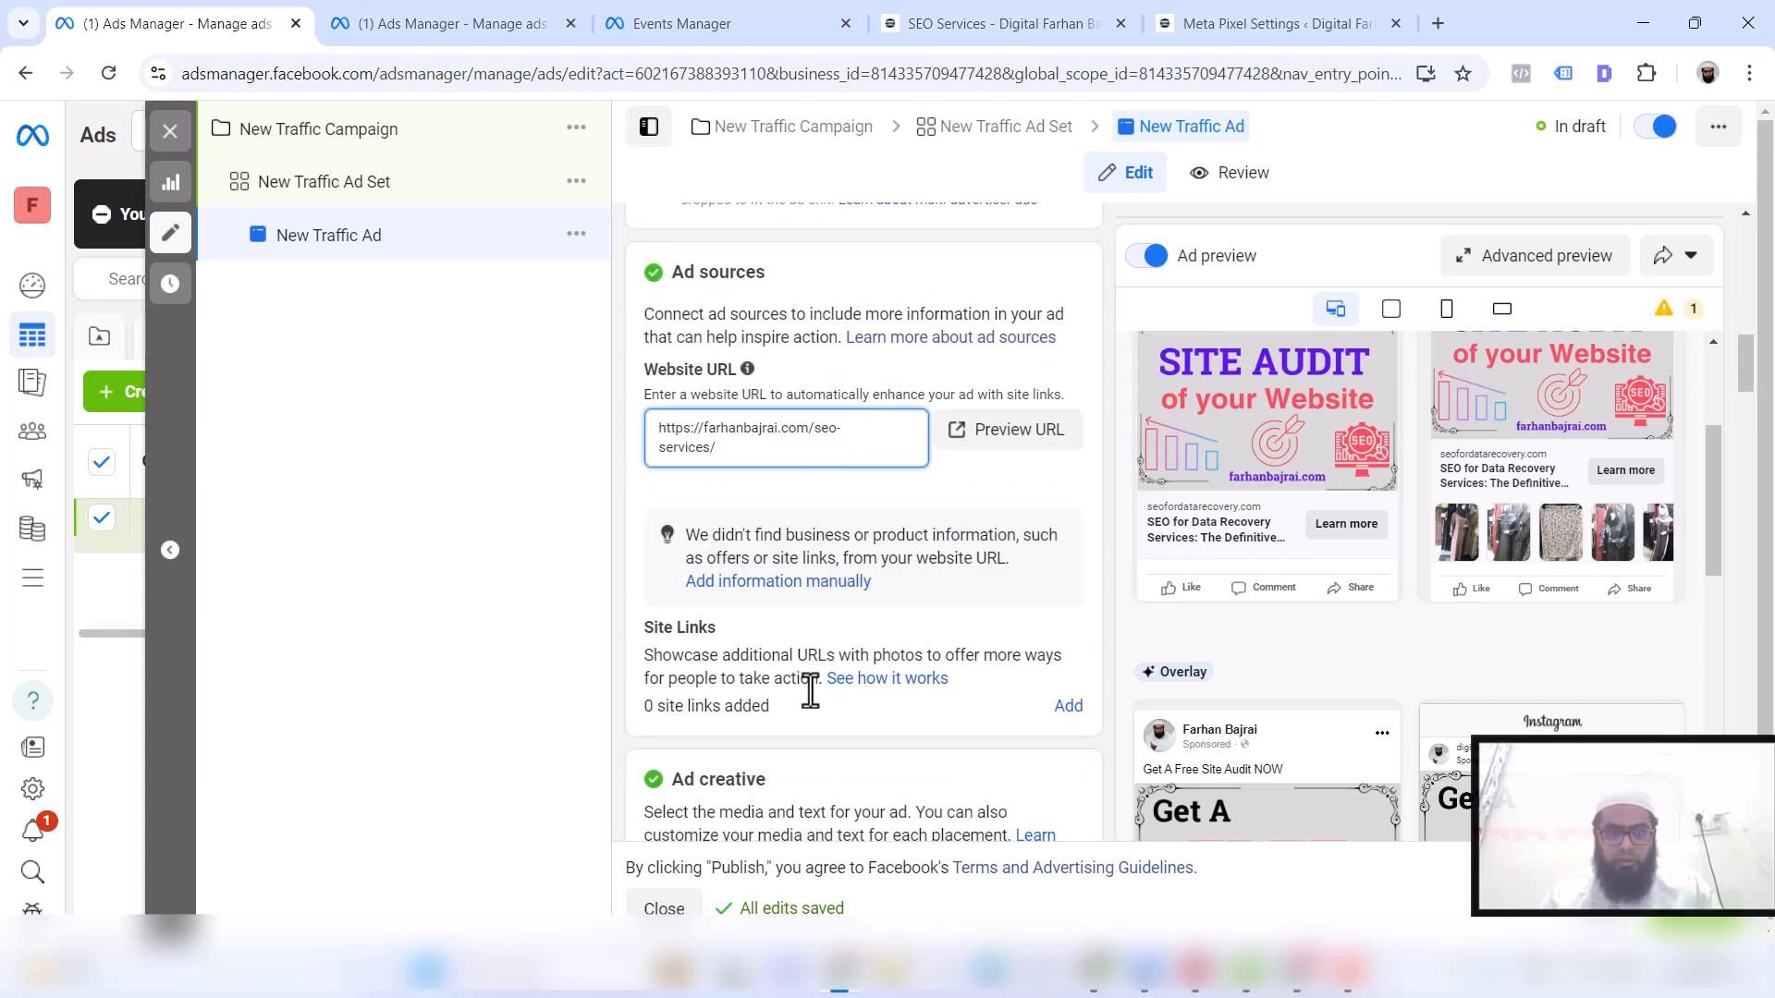
Find the ad's Display link setting by searching the page and change the link to siteaudit.com
{"action": "scroll", "coordinate": [811, 690], "scroll_direction": "down", "scroll_amount": 5}
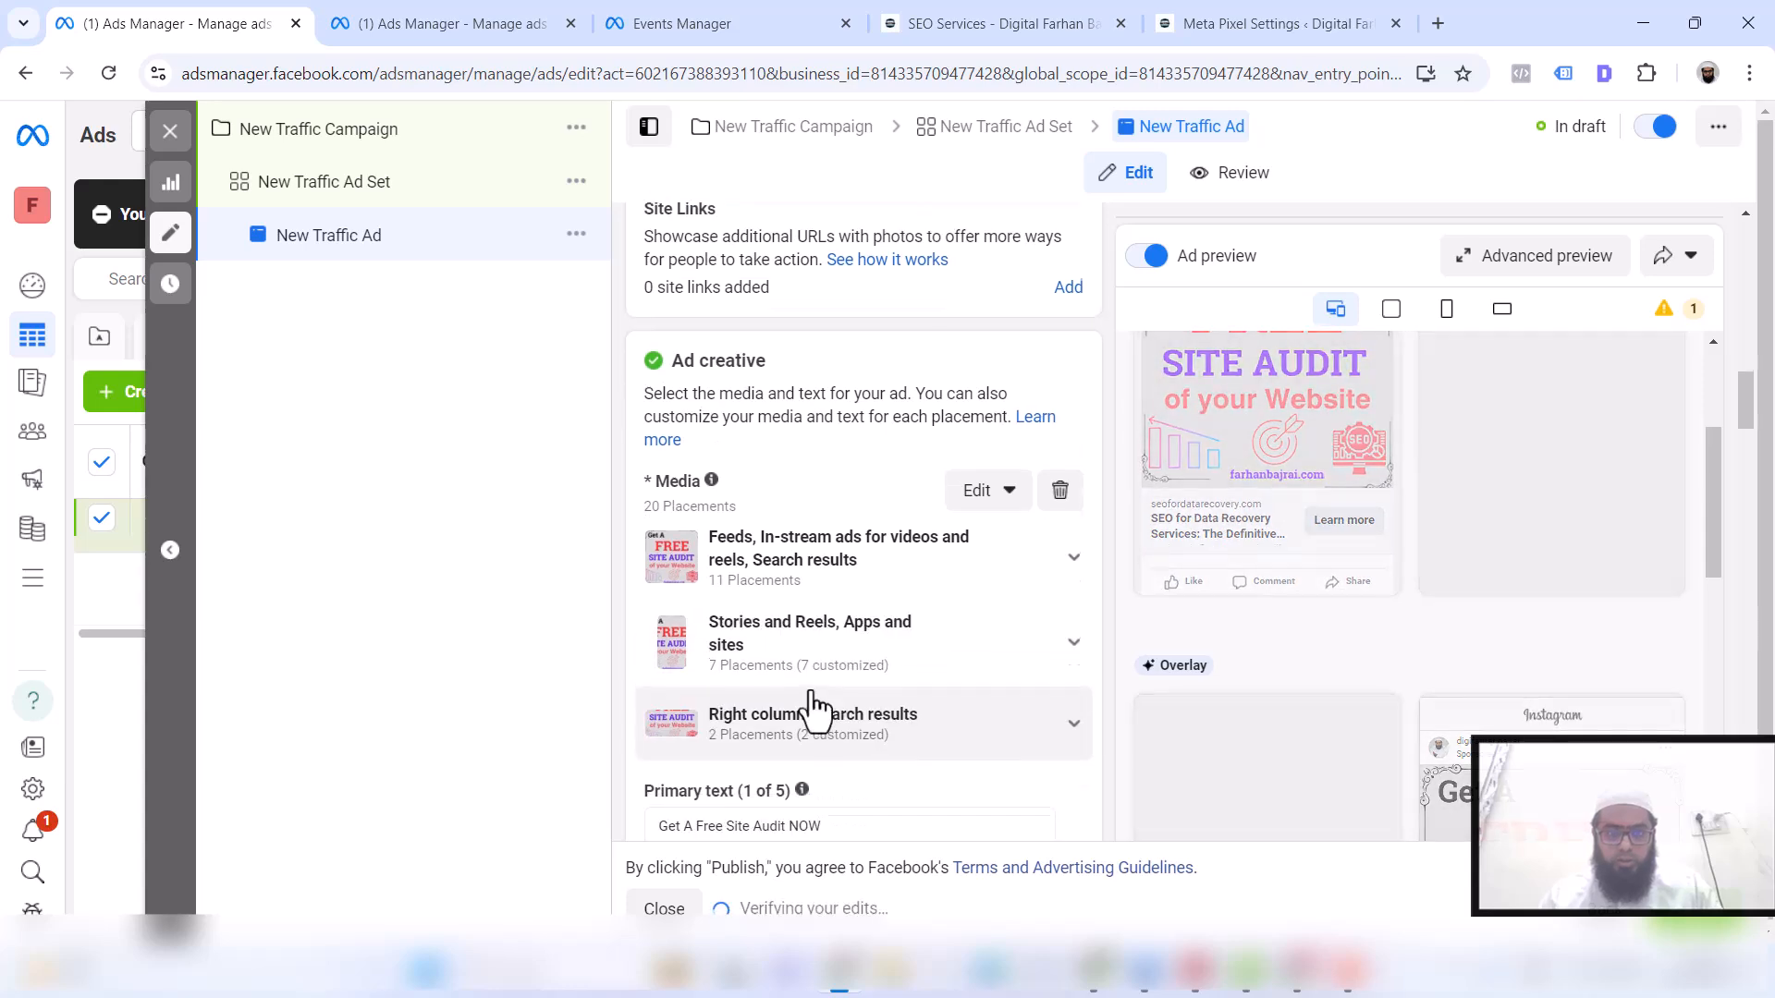
{"action": "scroll", "coordinate": [812, 690], "scroll_direction": "up", "scroll_amount": 3}
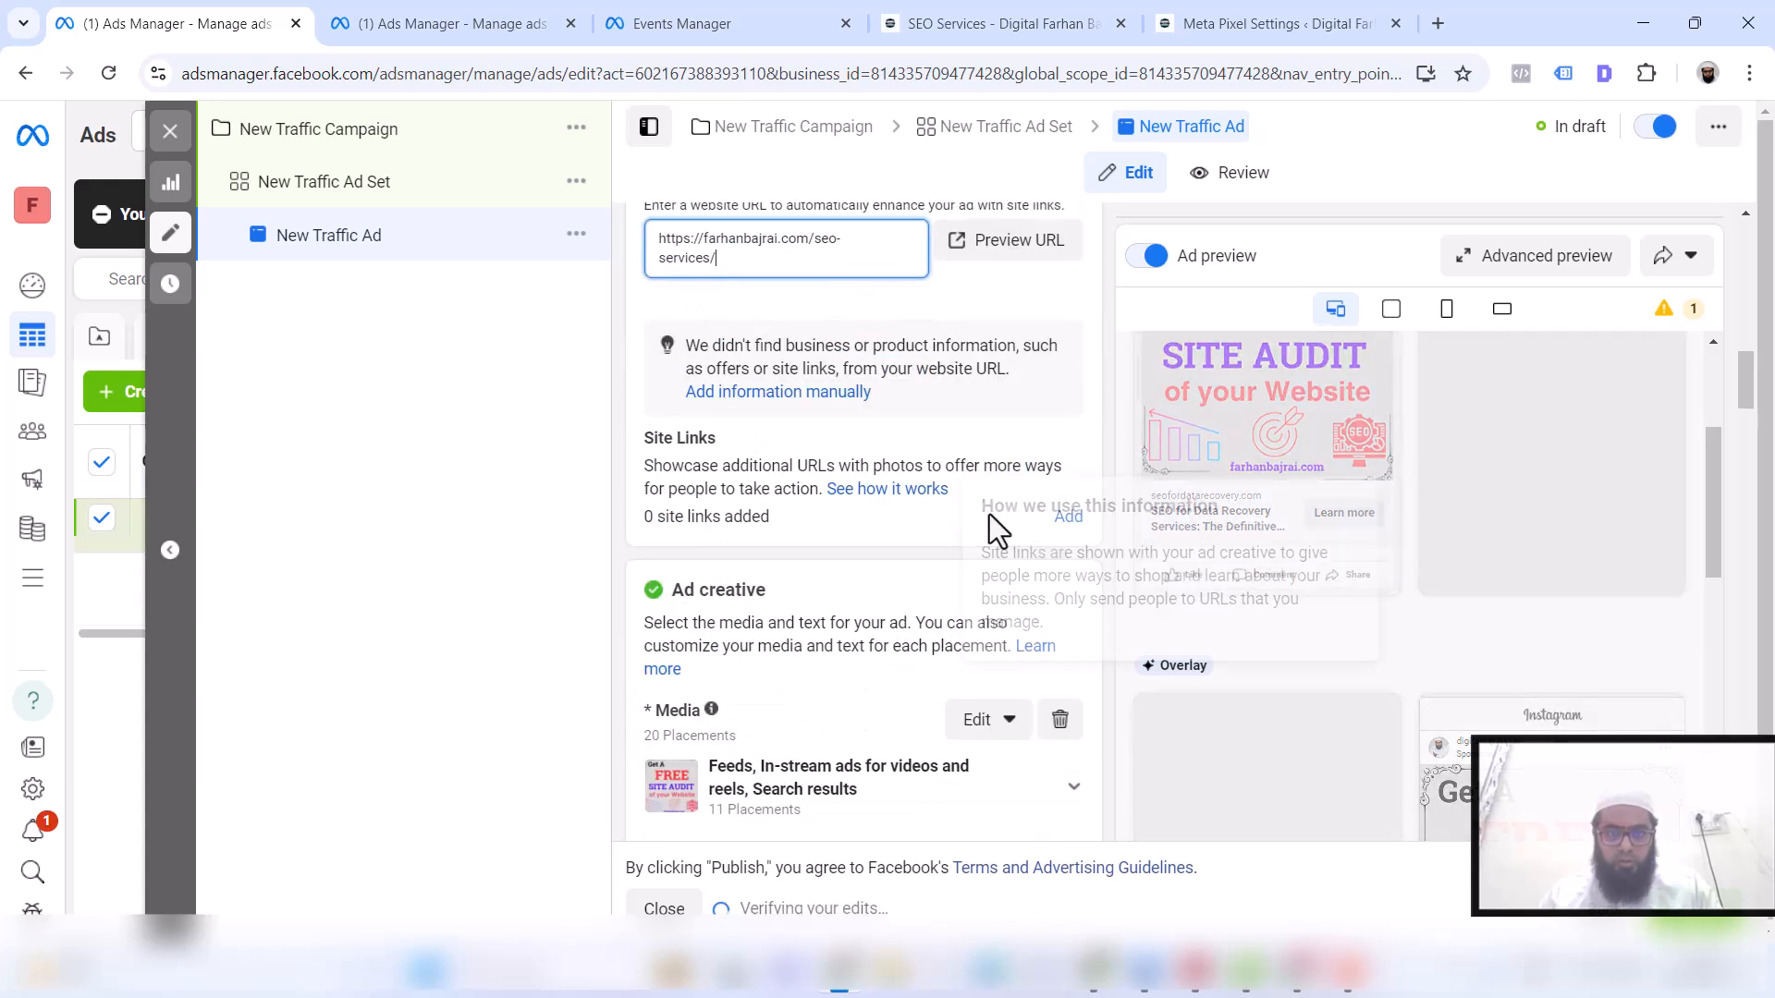
{"action": "scroll", "coordinate": [789, 528], "scroll_direction": "down", "scroll_amount": 6}
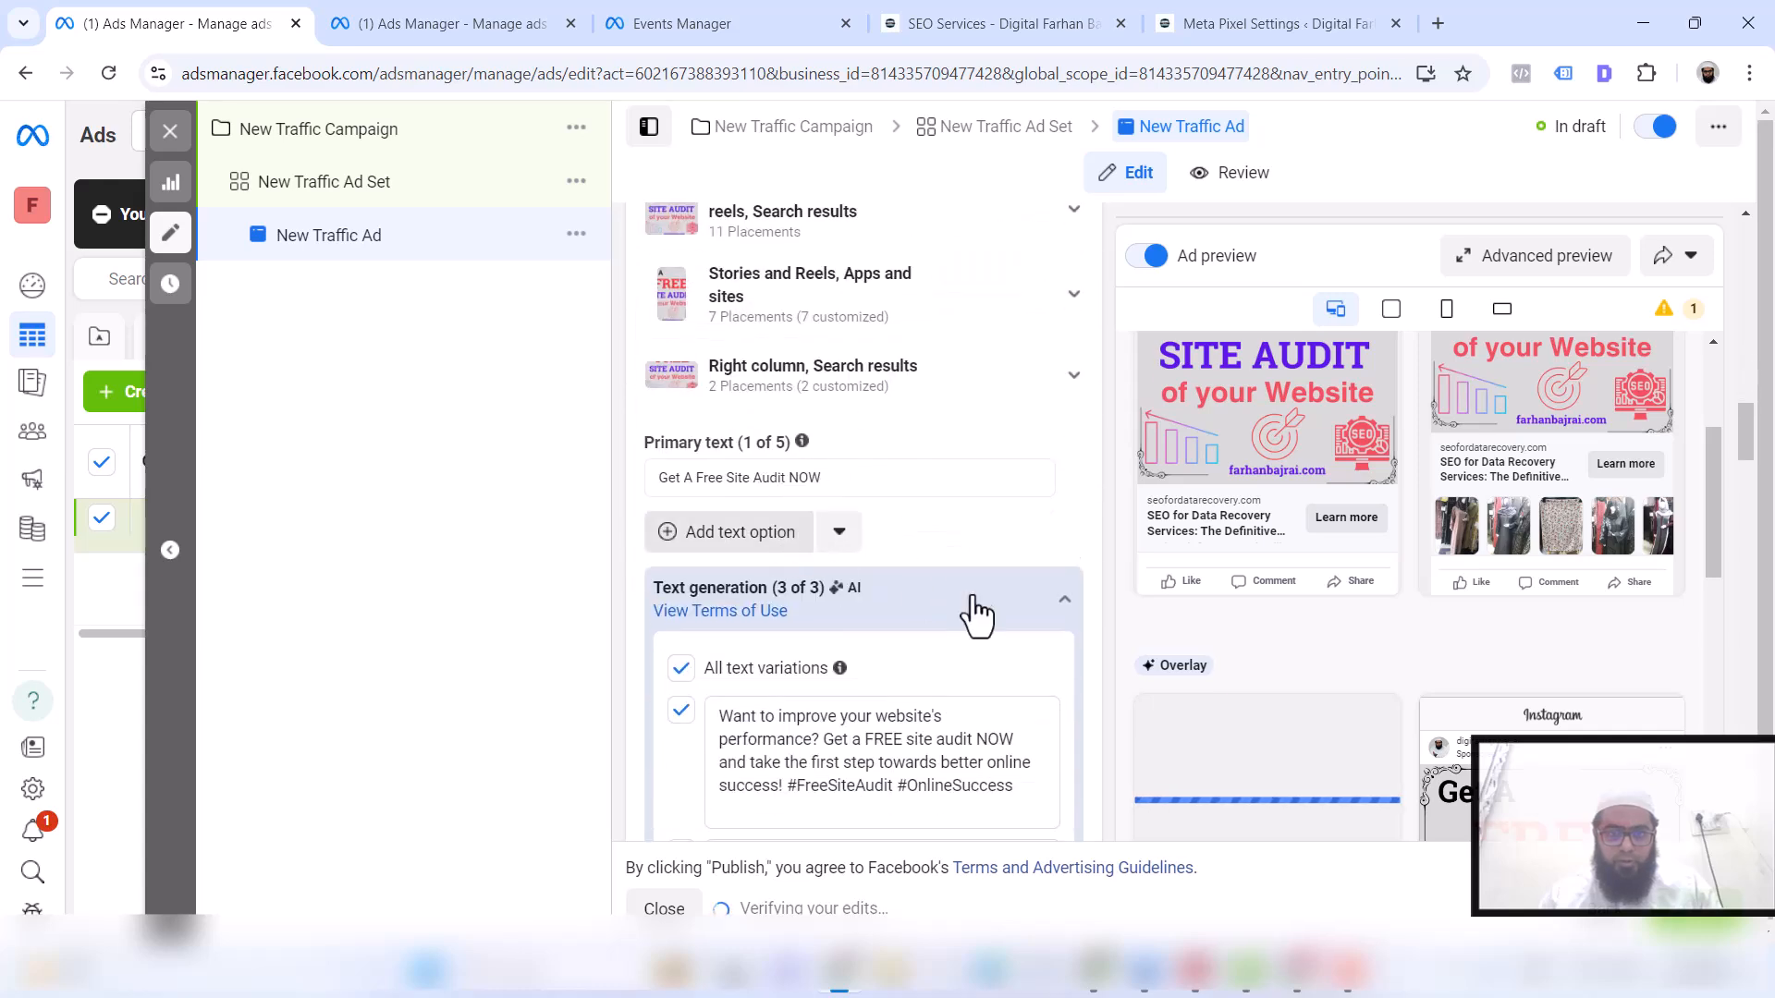
{"action": "key", "text": "ctrl+f"}
{"action": "type", "text": "dis"}
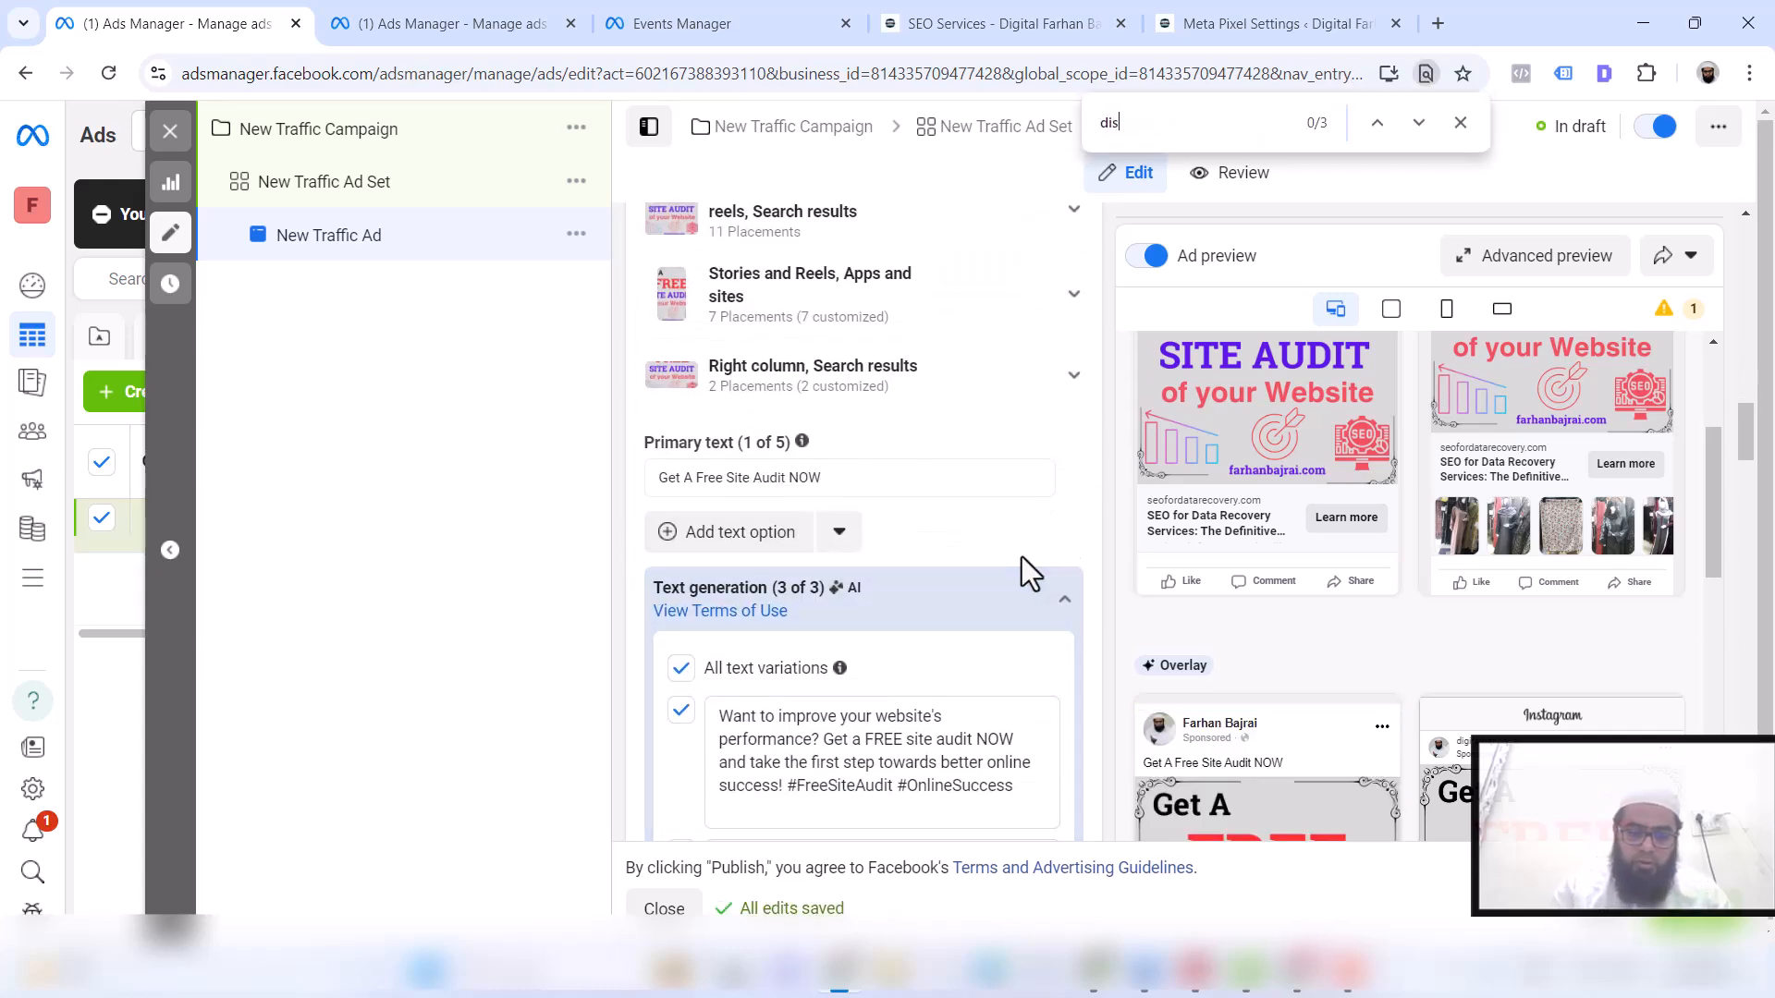
{"action": "type", "text": "pla"}
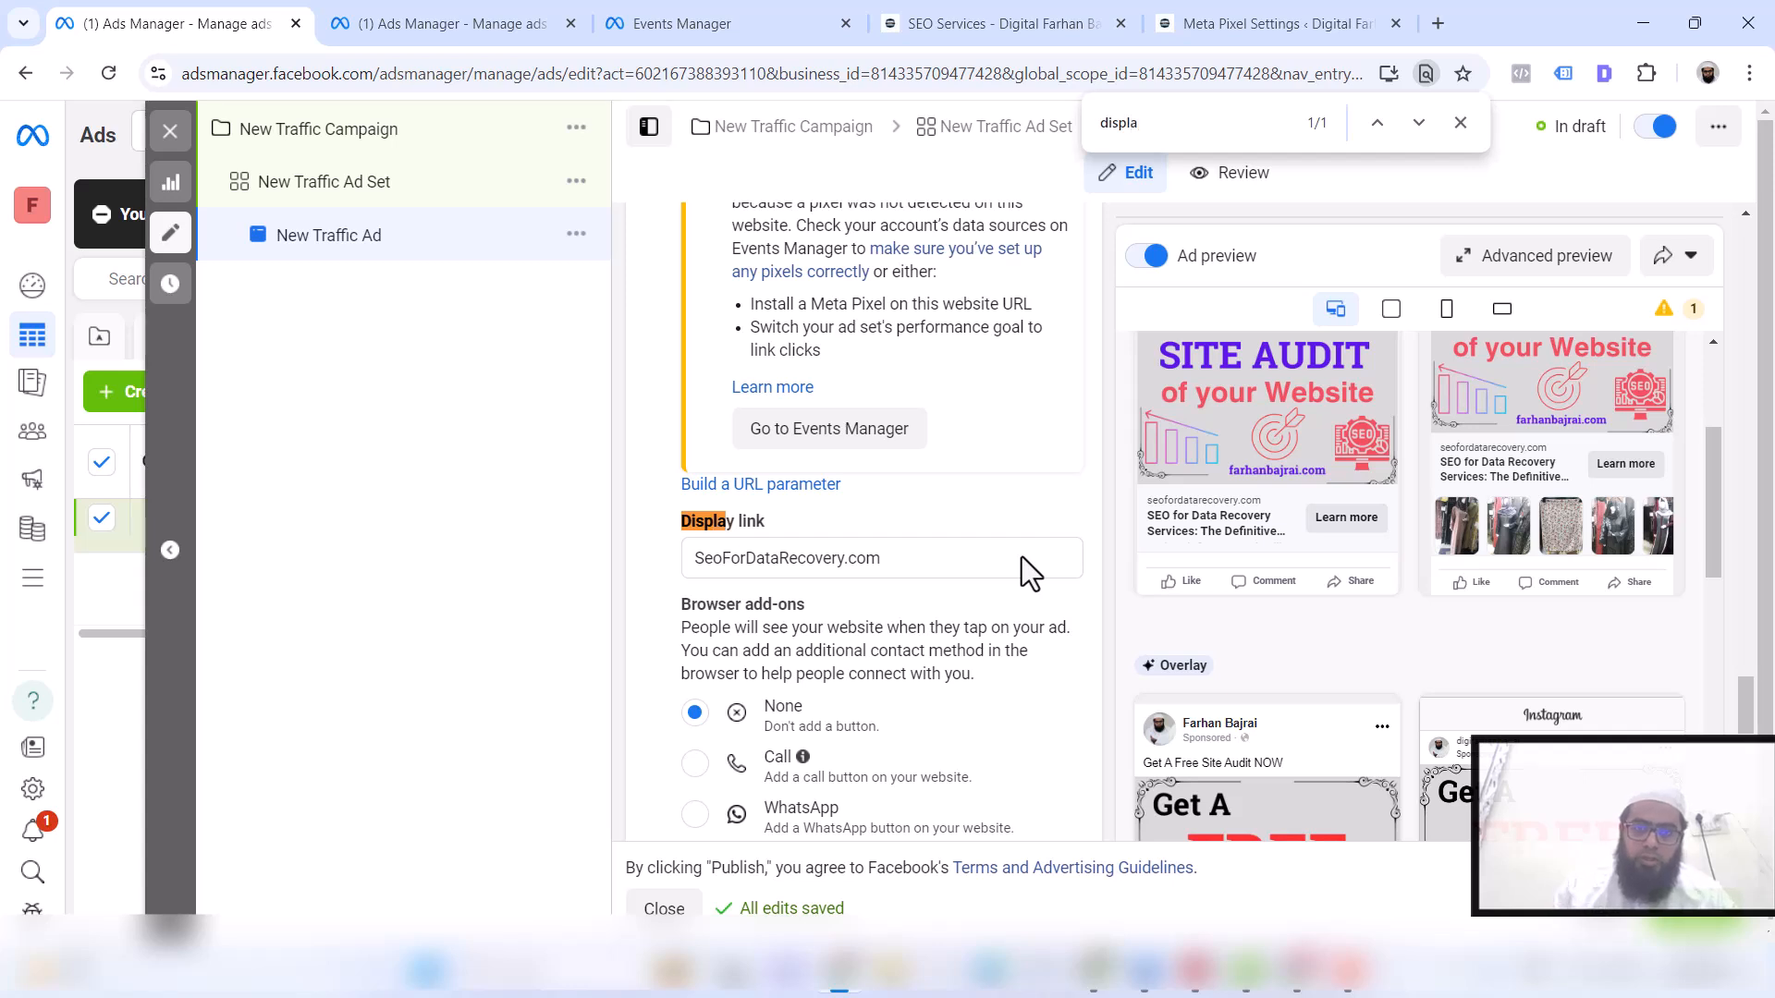
{"action": "double_click", "coordinate": [739, 563]}
{"action": "type", "text": "siteaudit"}
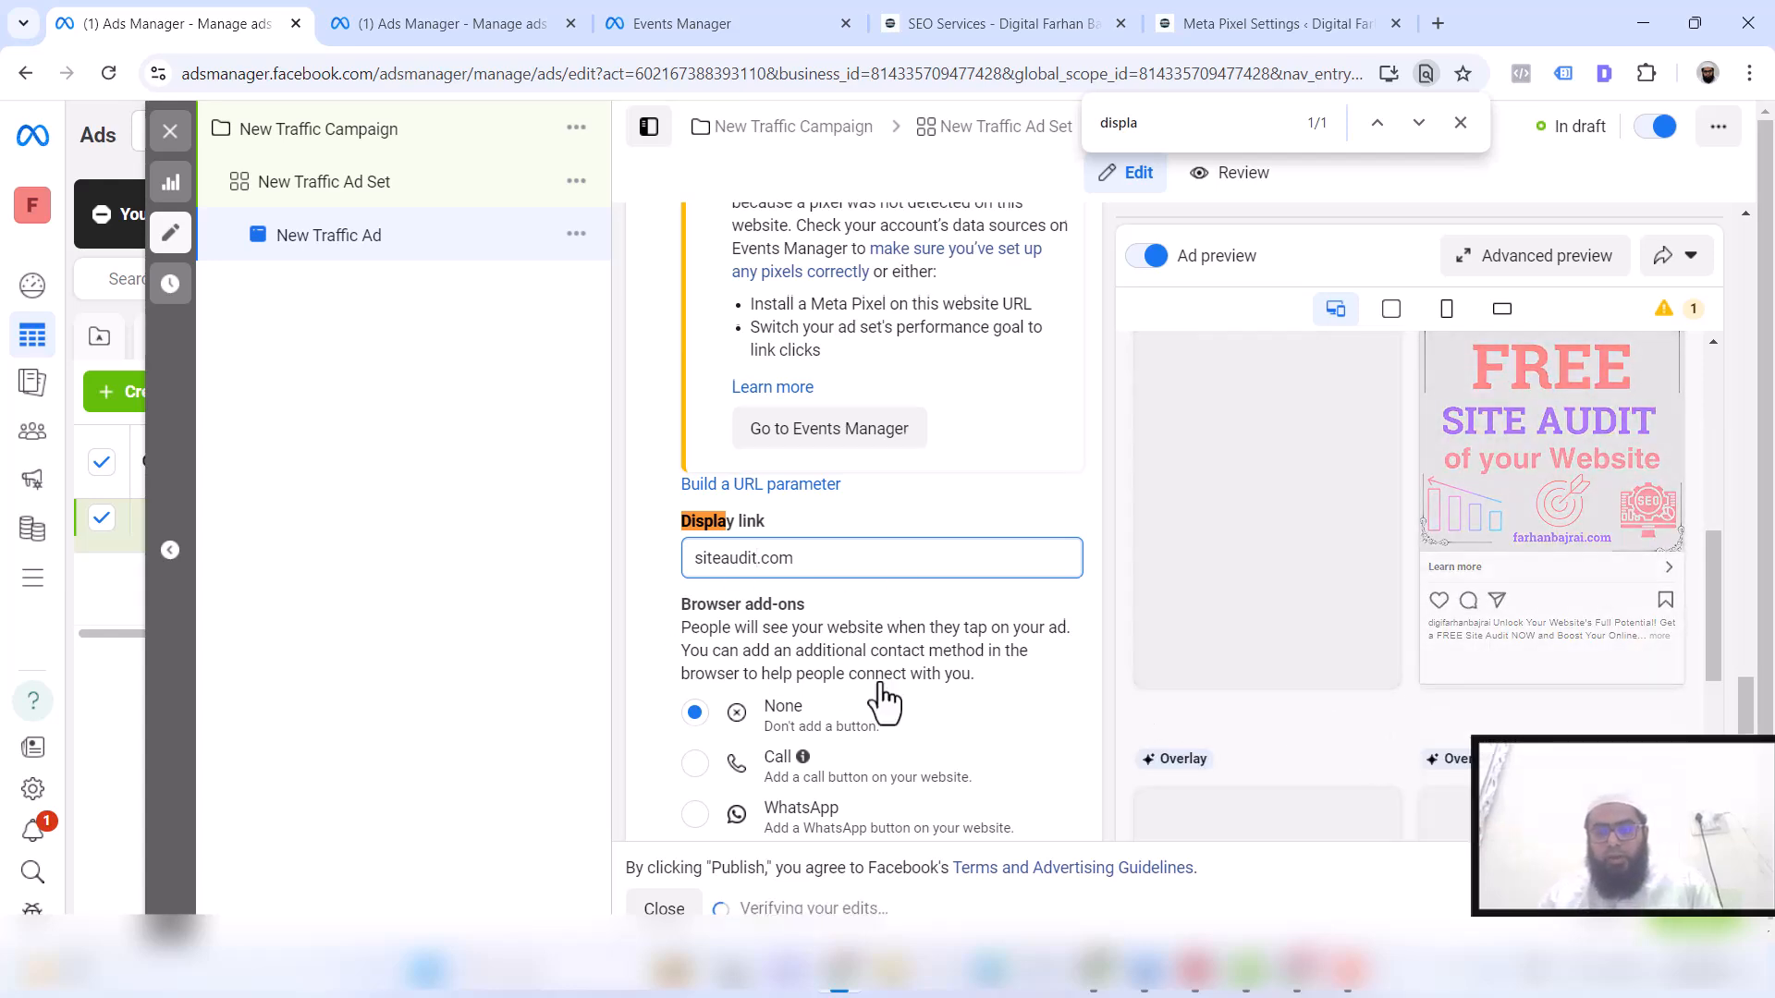
Review the remaining ad settings down to Tracking, publish the campaign with its ad set and ad, and close the editor
{"action": "scroll", "coordinate": [849, 689], "scroll_direction": "down", "scroll_amount": 4}
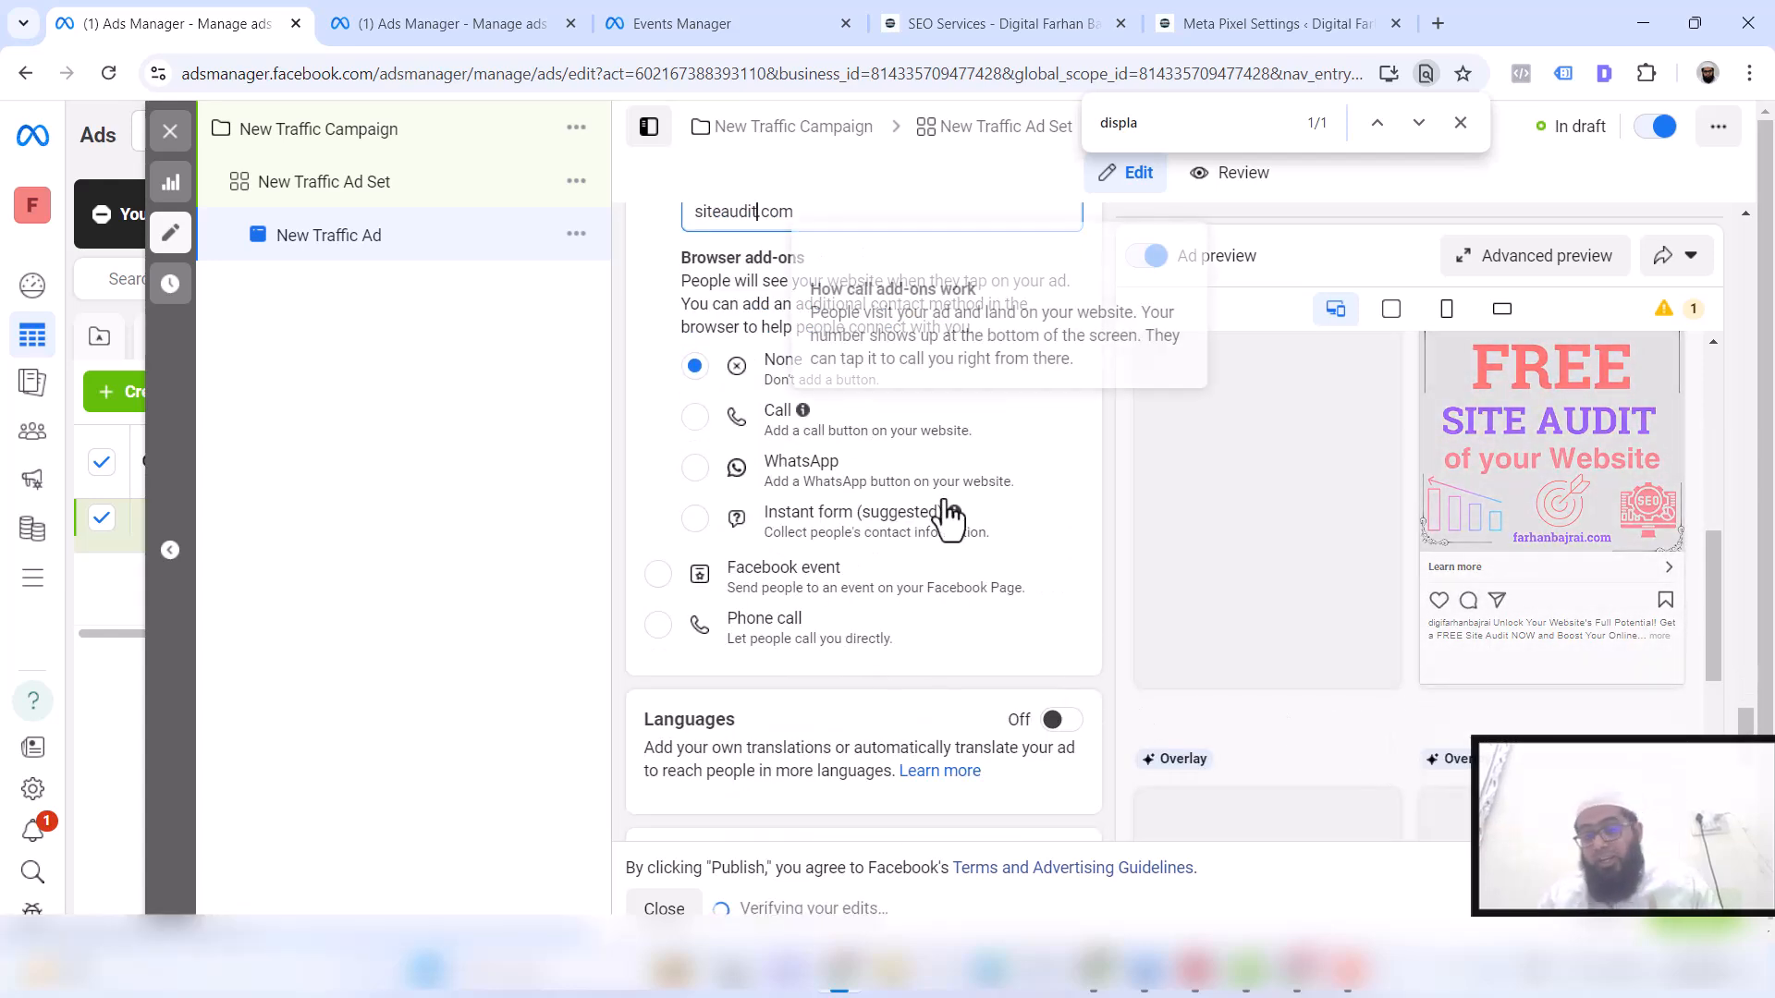
{"action": "scroll", "coordinate": [948, 517], "scroll_direction": "down", "scroll_amount": 4}
{"action": "scroll", "coordinate": [998, 795], "scroll_direction": "down", "scroll_amount": 1}
{"action": "scroll", "coordinate": [951, 773], "scroll_direction": "down", "scroll_amount": 2}
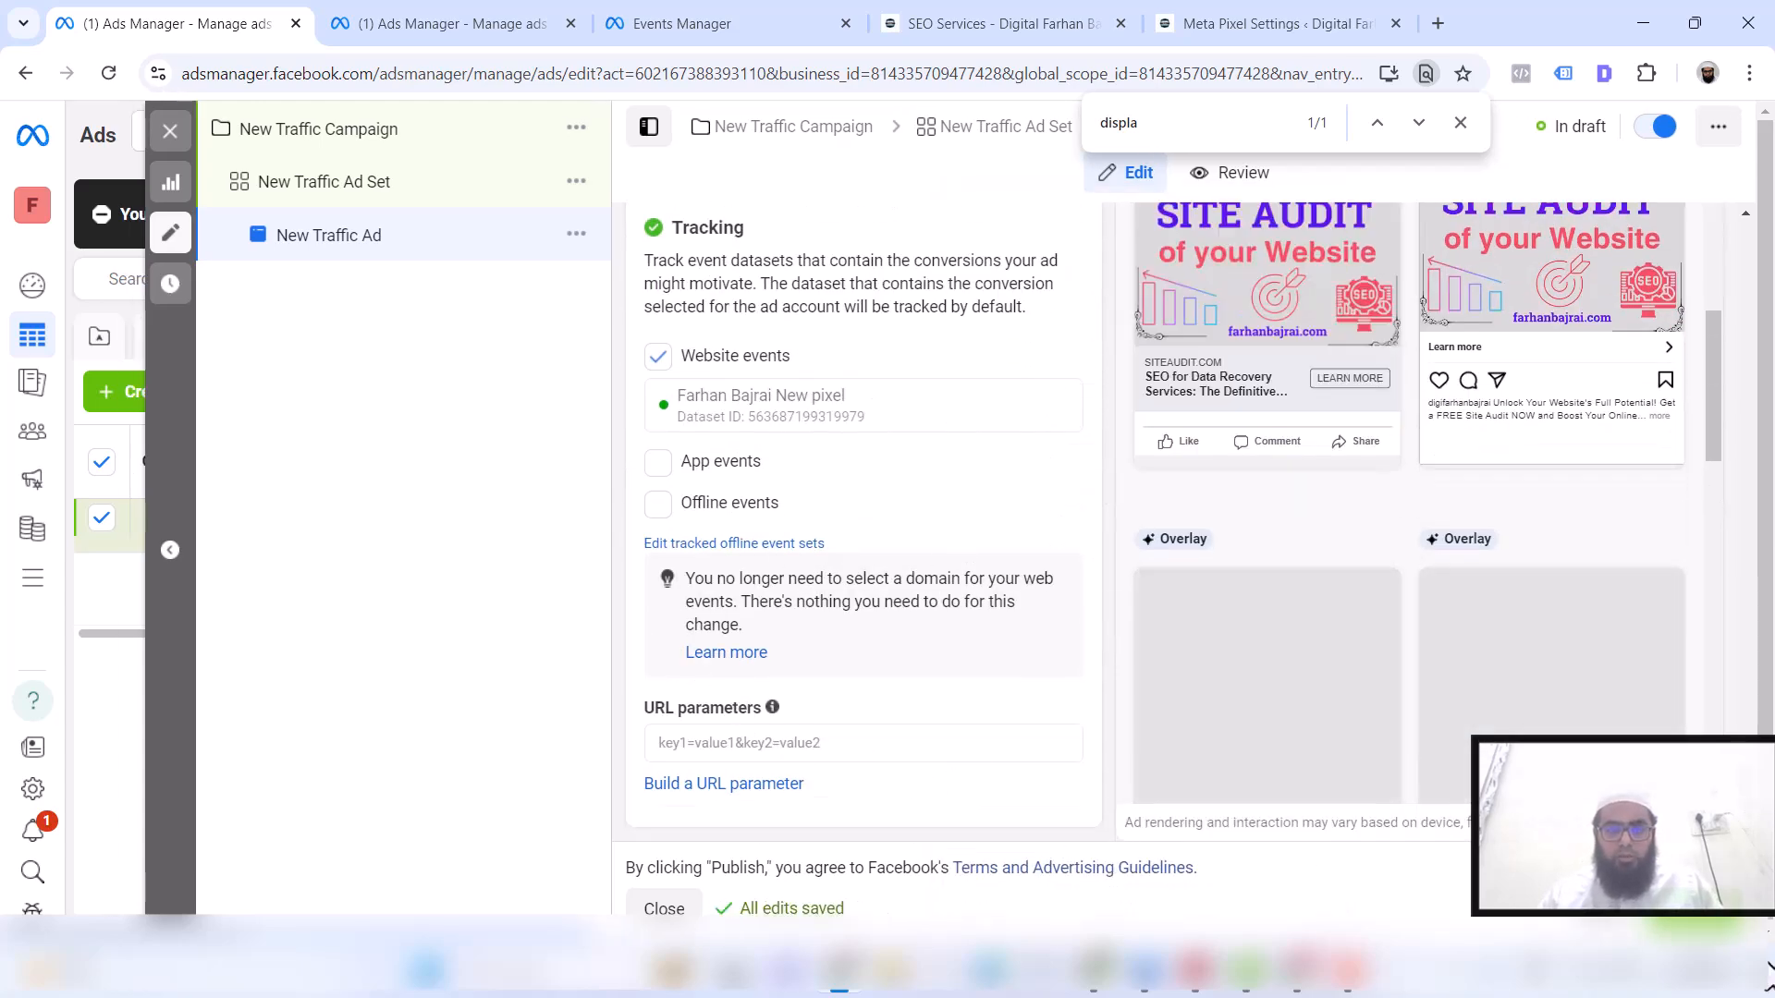
{"action": "left_click", "coordinate": [1696, 909]}
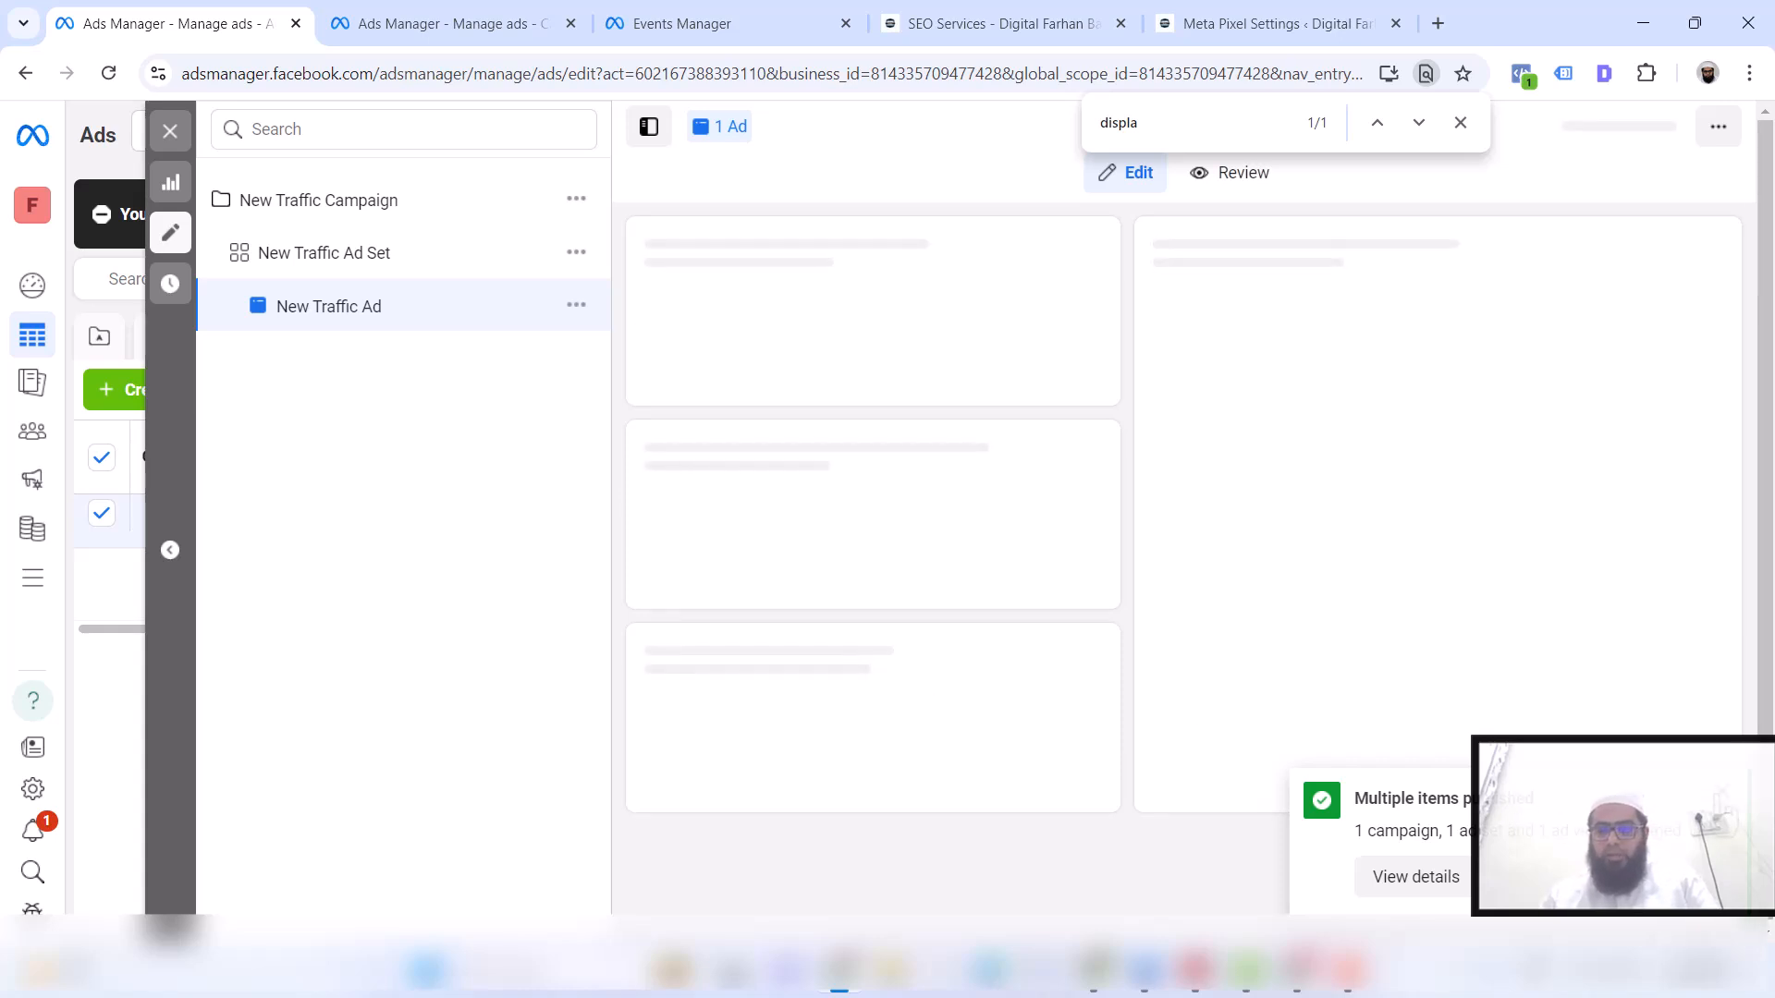
{"action": "left_click", "coordinate": [170, 132]}
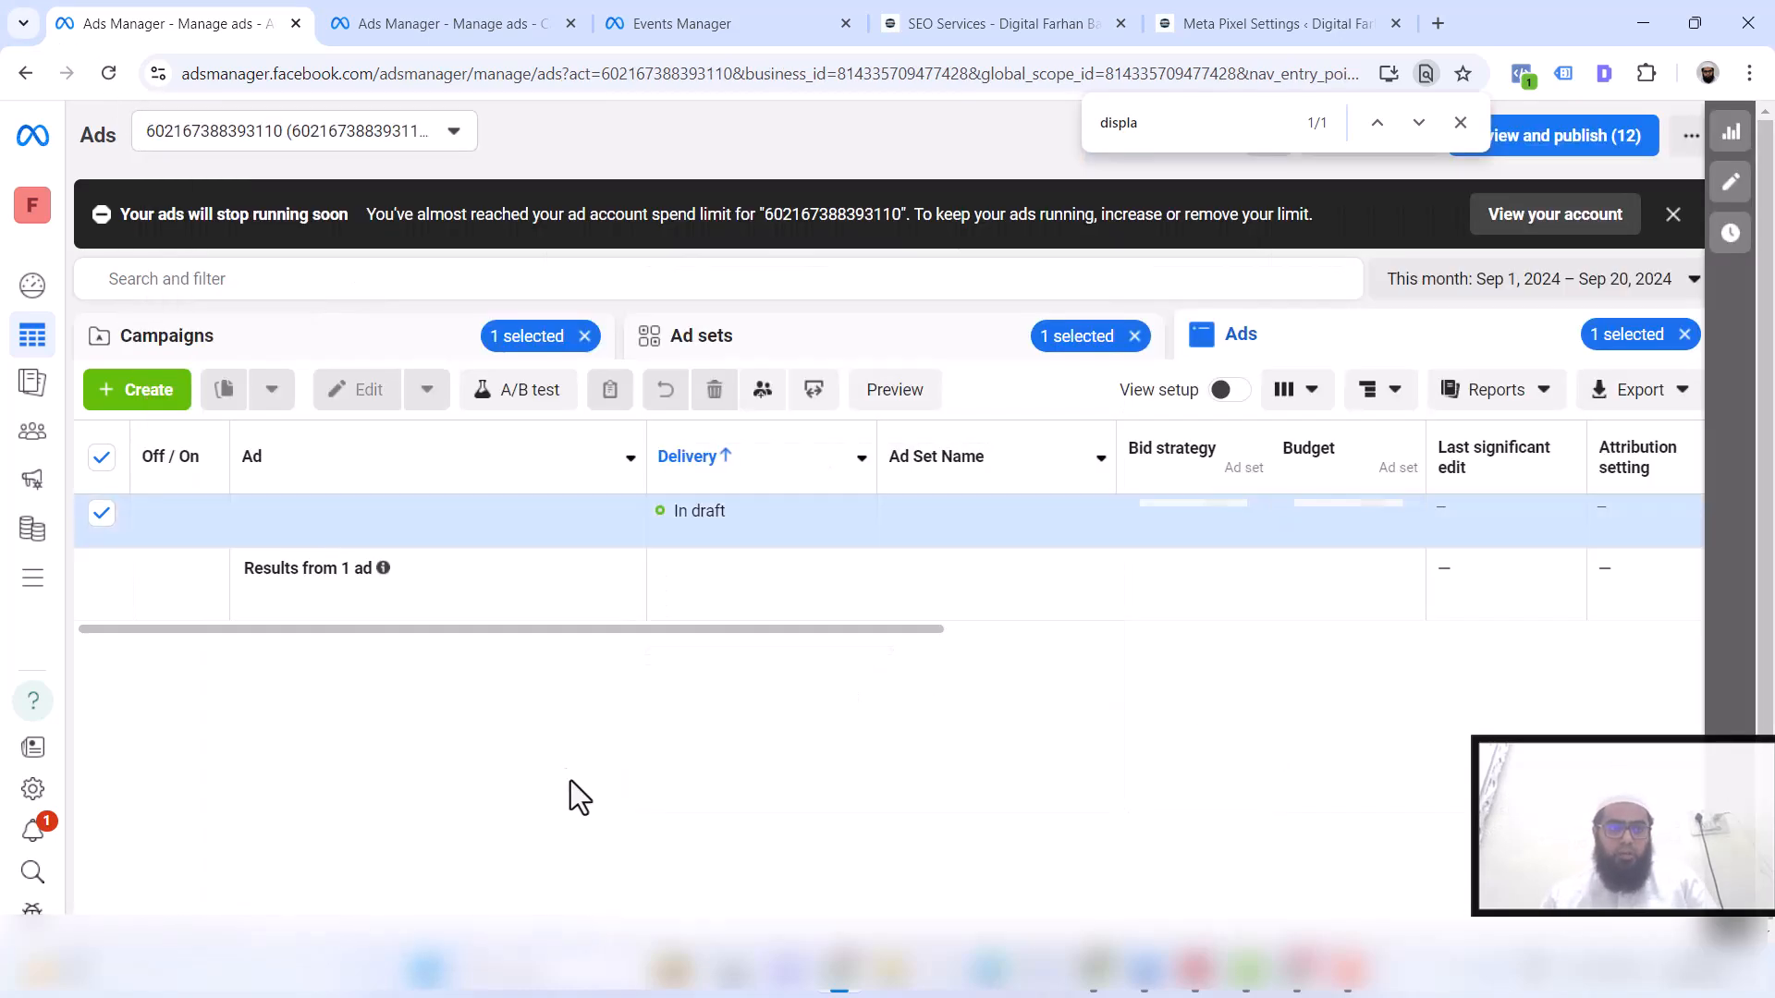